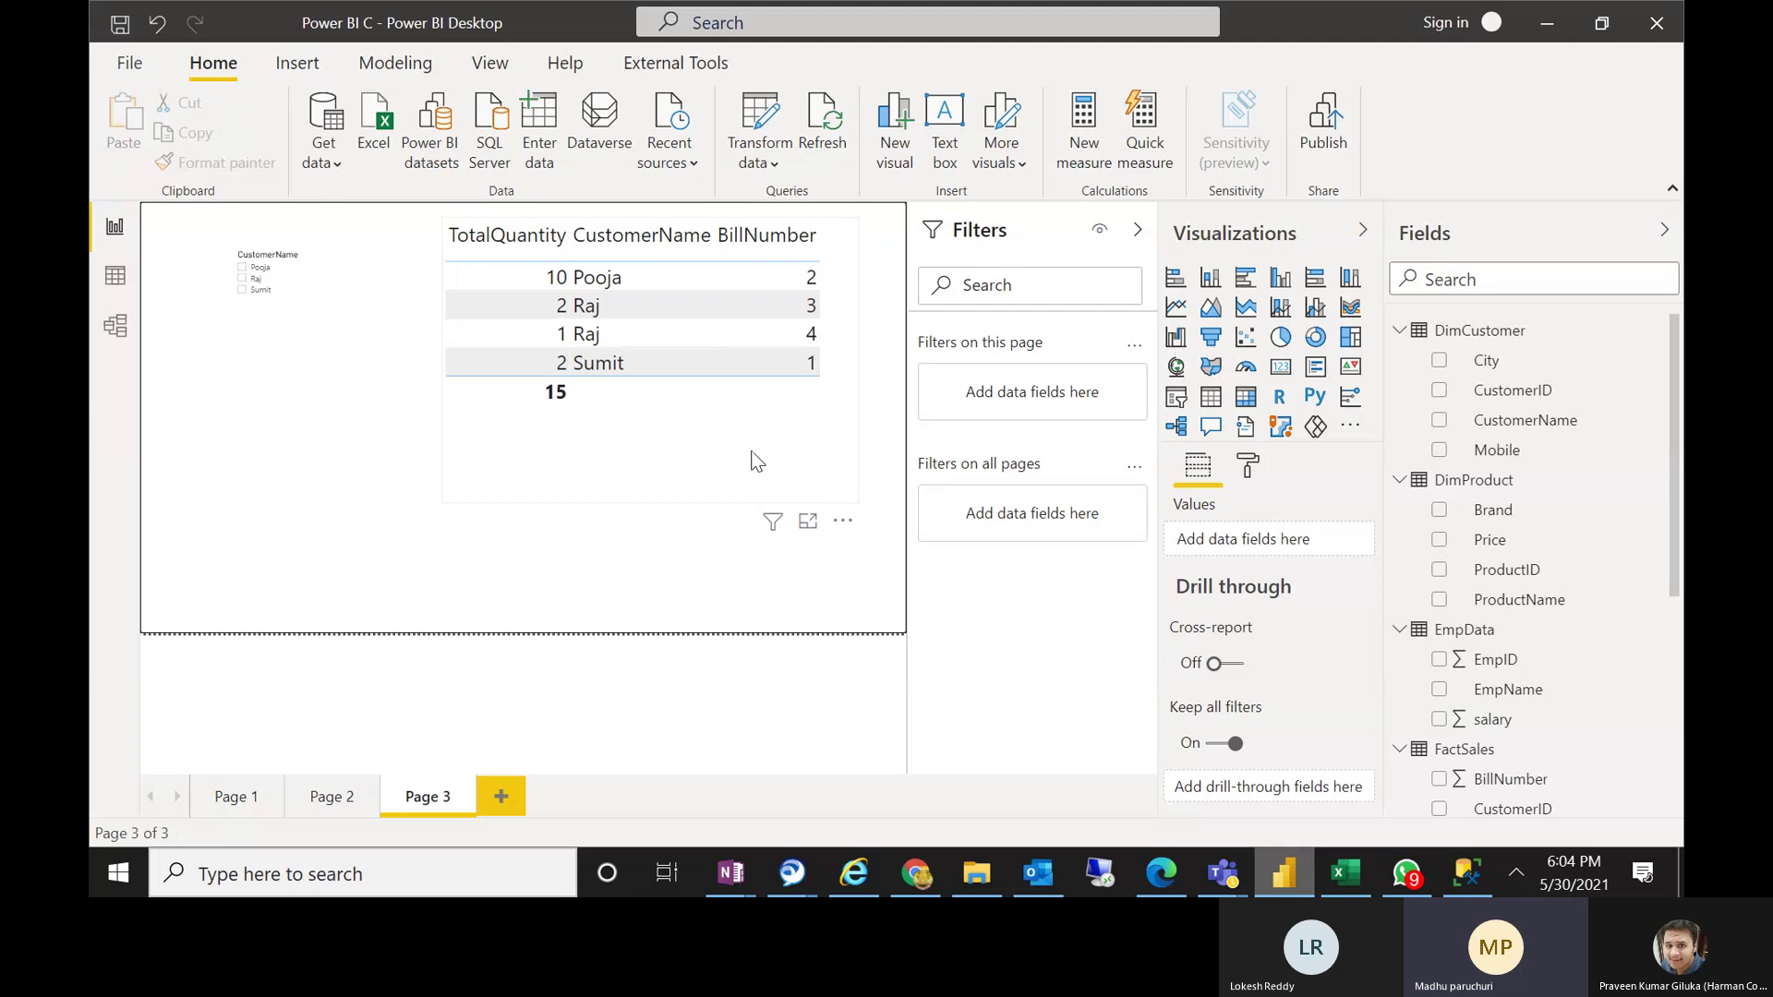
Reposition the sales table and the CustomerName slicer on Page 3, and filter by the slicer's first two customers
{"action": "left_click", "coordinate": [739, 469]}
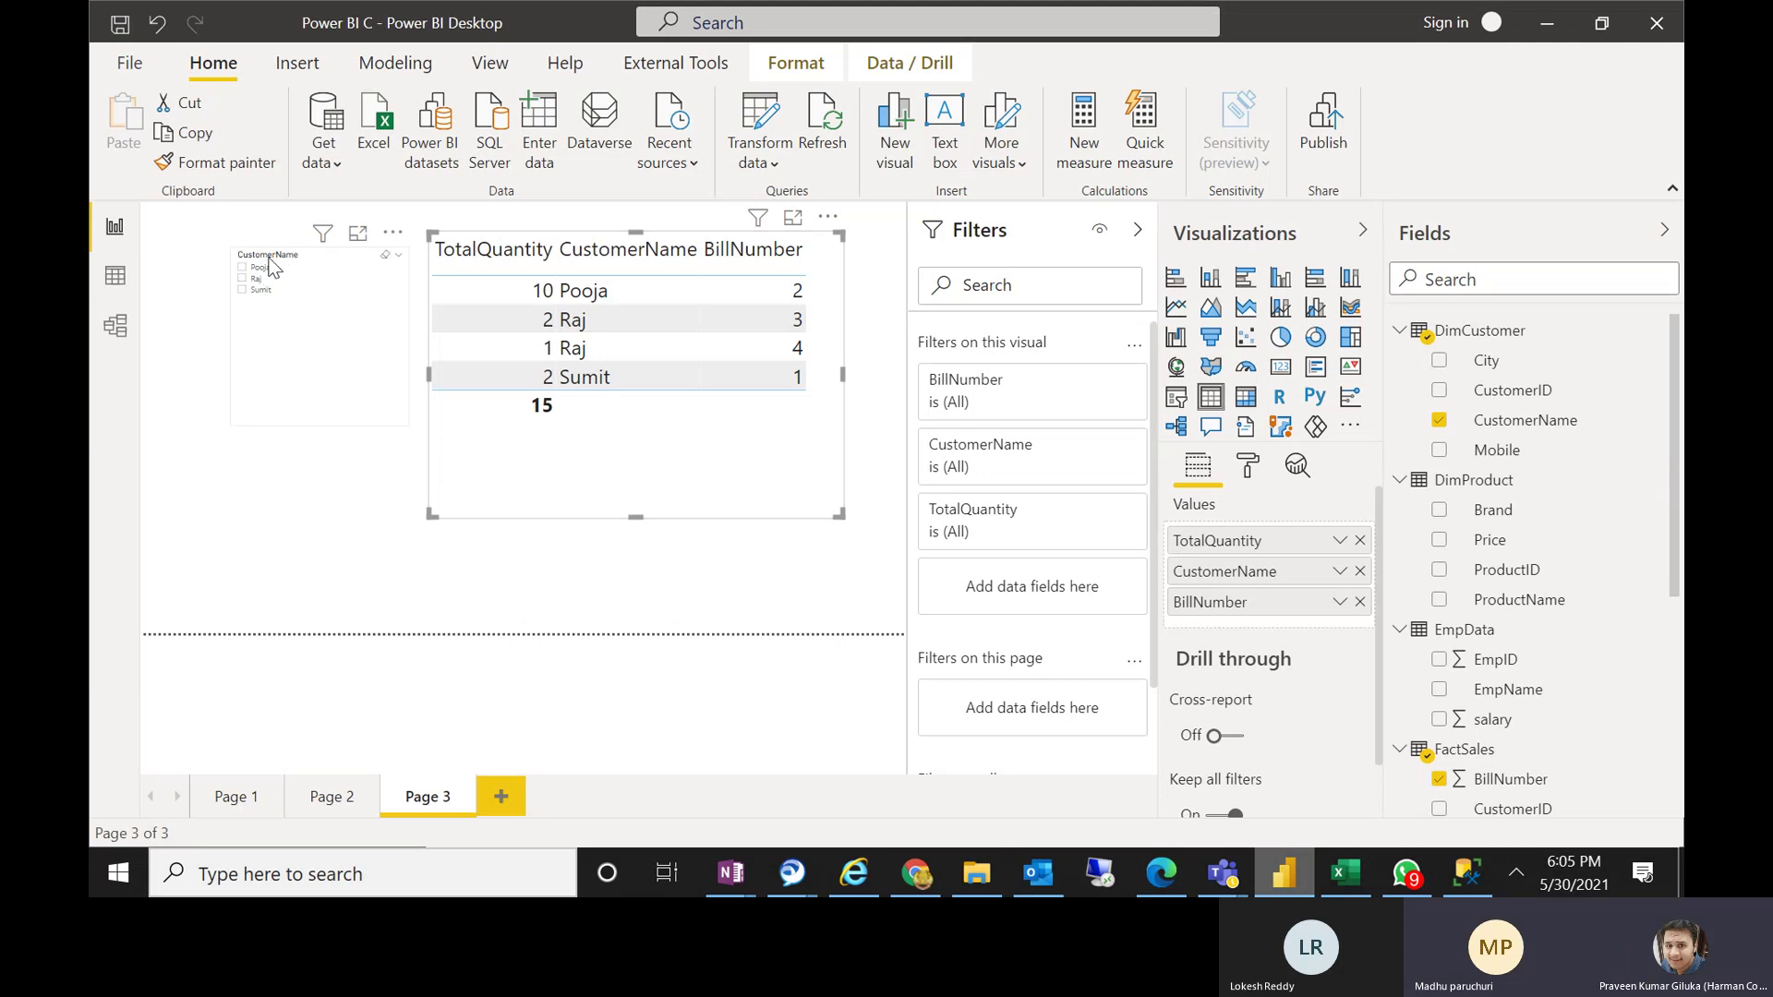
{"action": "left_click_drag", "start_coordinate": [267, 268], "coordinate": [257, 257]}
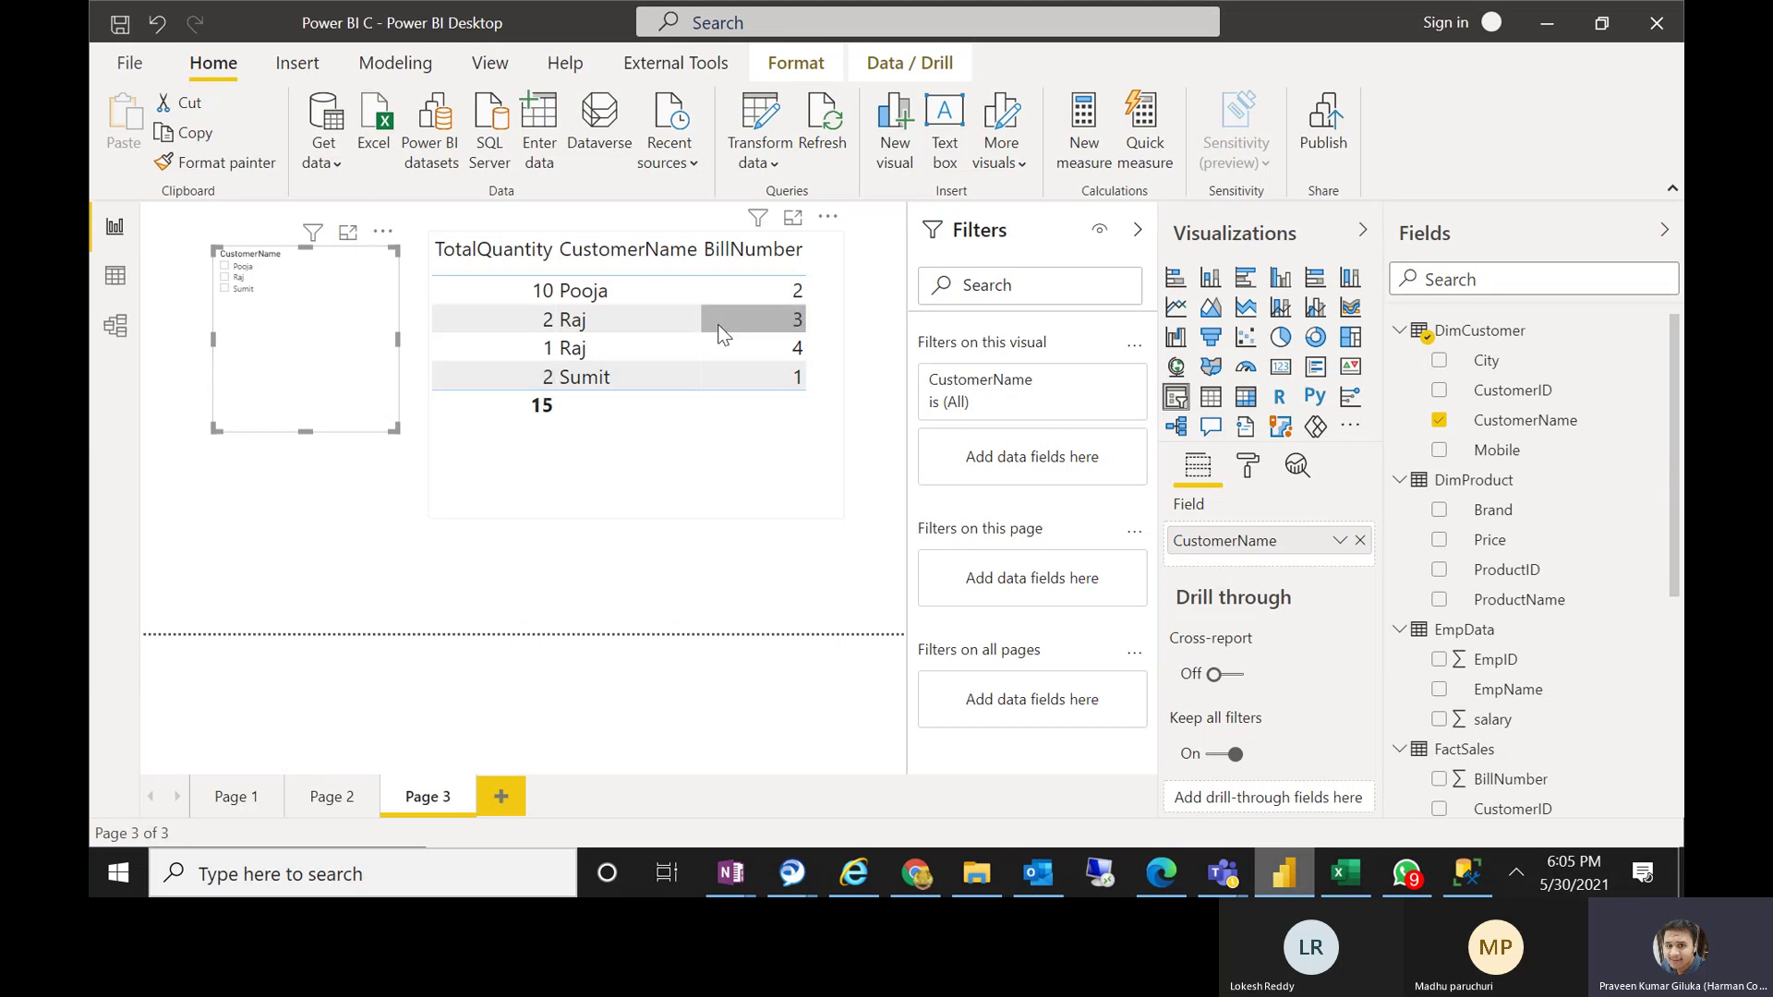
{"action": "left_click", "coordinate": [226, 268]}
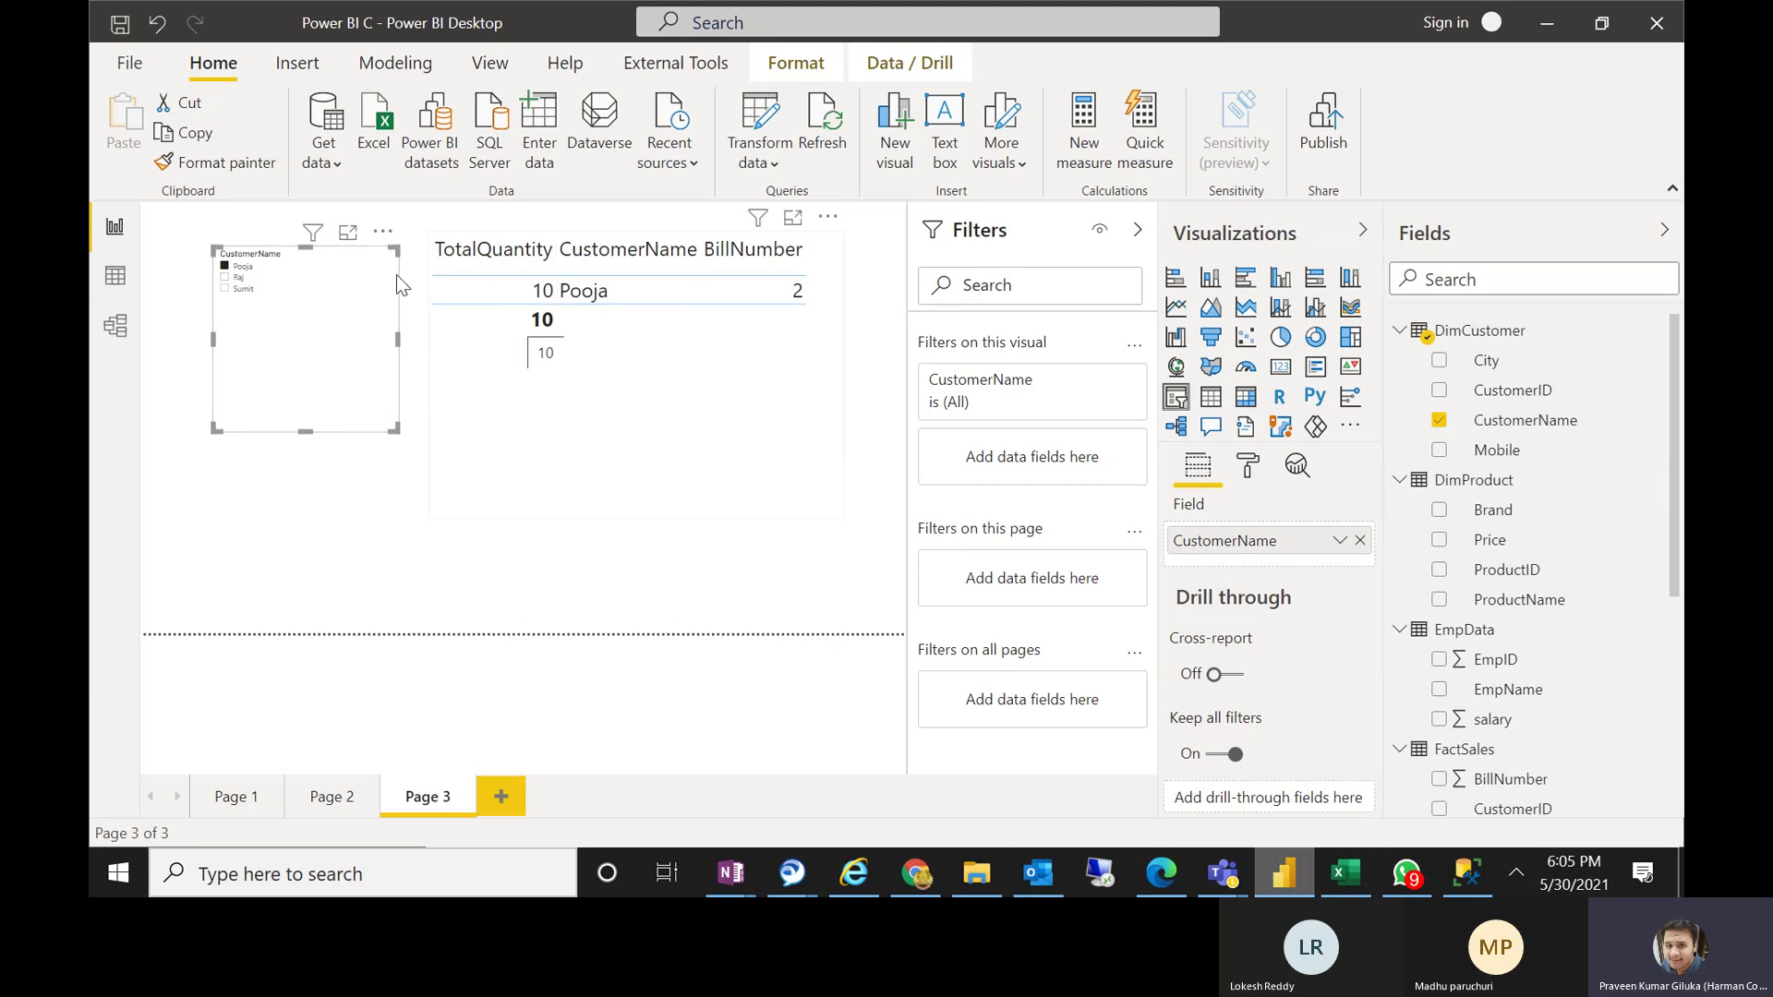
{"action": "left_click", "coordinate": [224, 278], "text": "ctrl"}
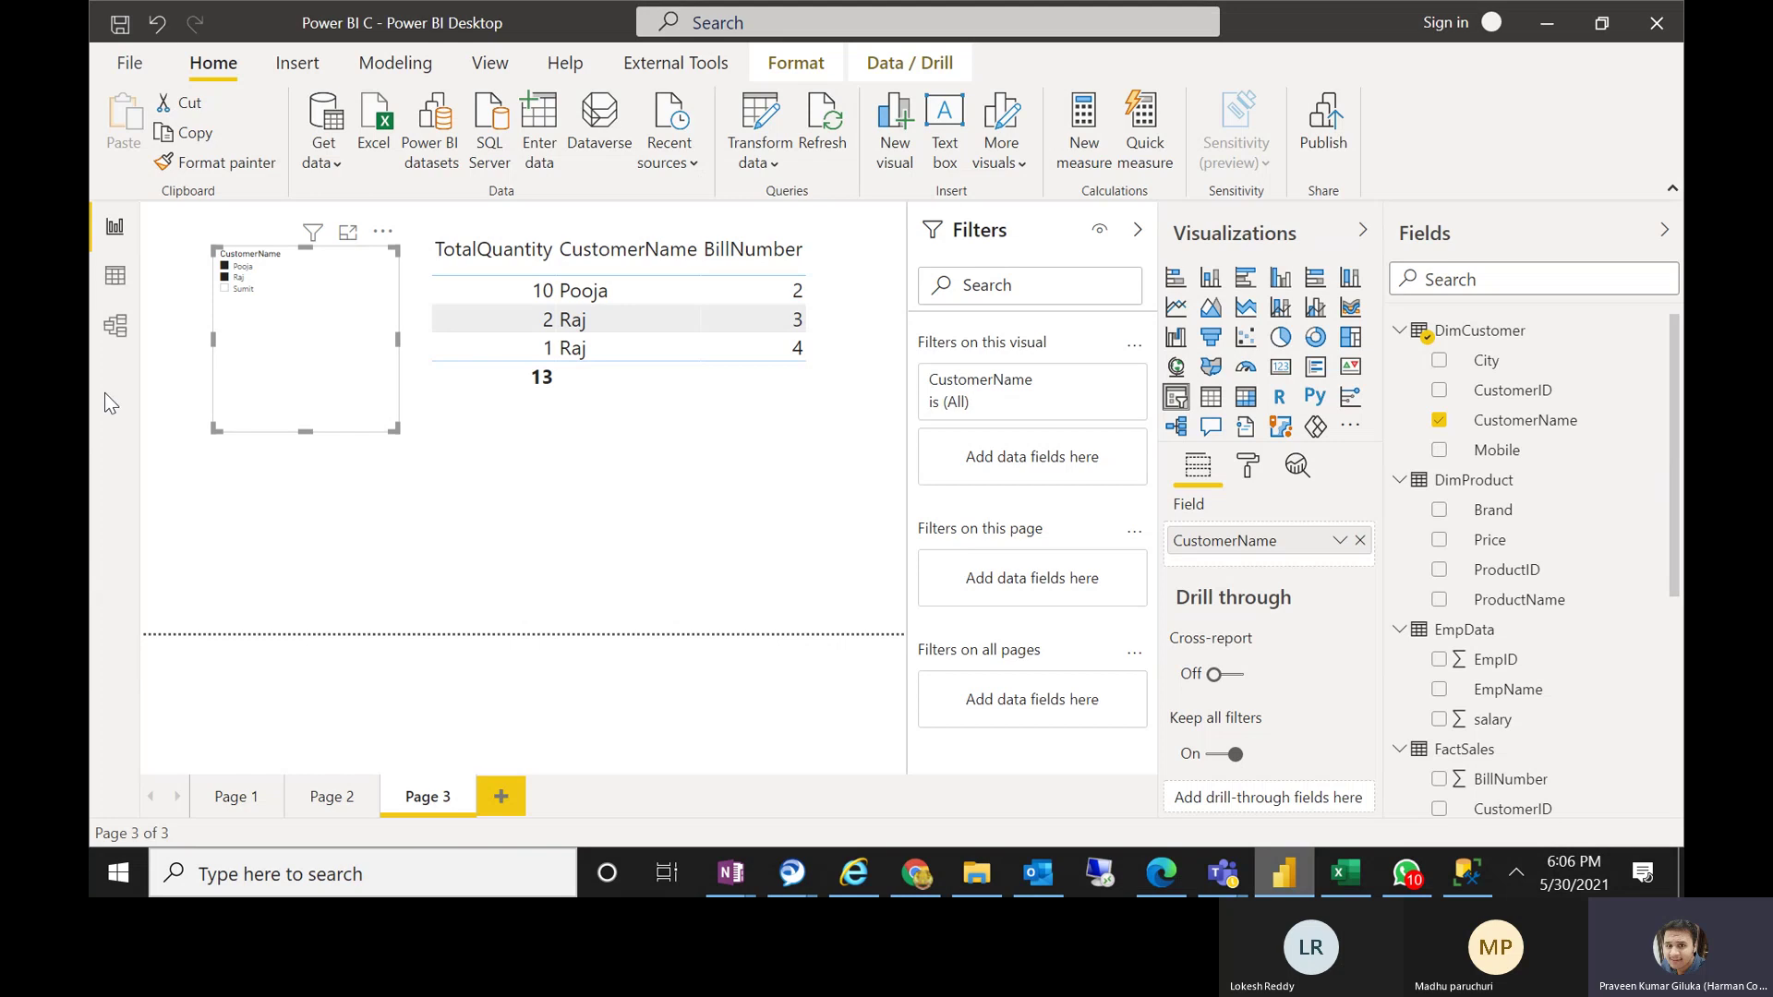
Show the DimCustomer table's data and add a new calculated column to it
{"action": "left_click", "coordinate": [115, 276]}
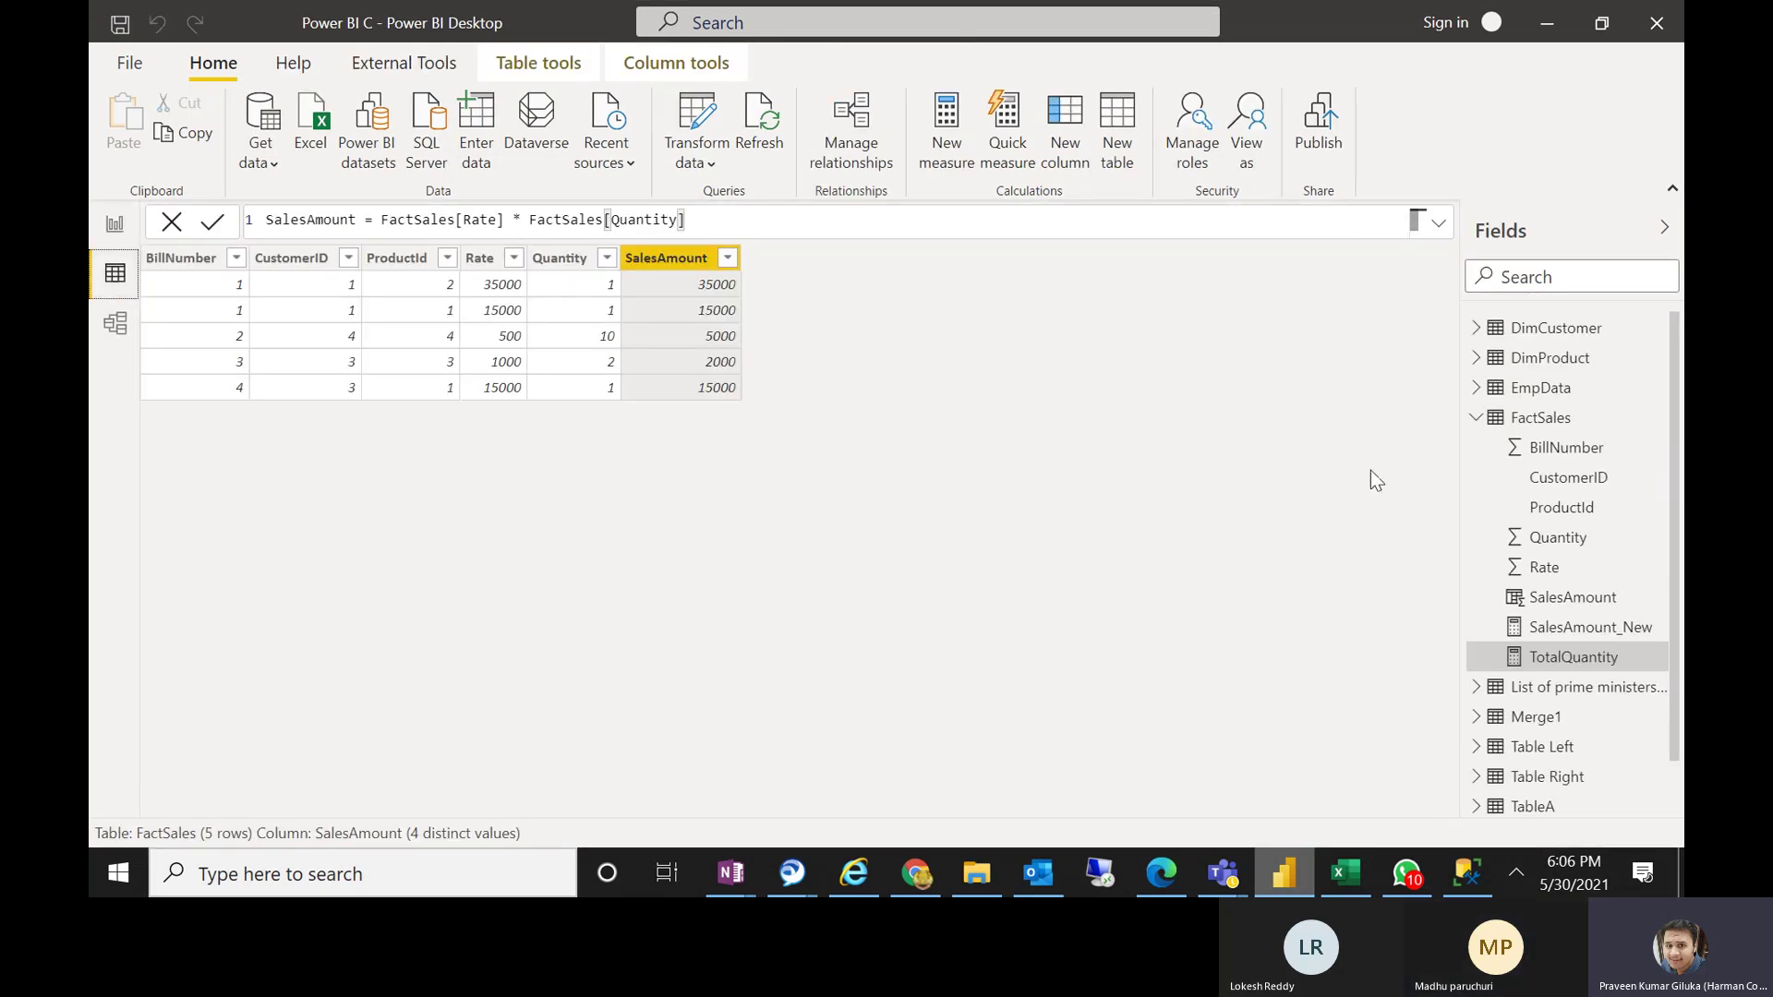
{"action": "left_click", "coordinate": [1519, 335]}
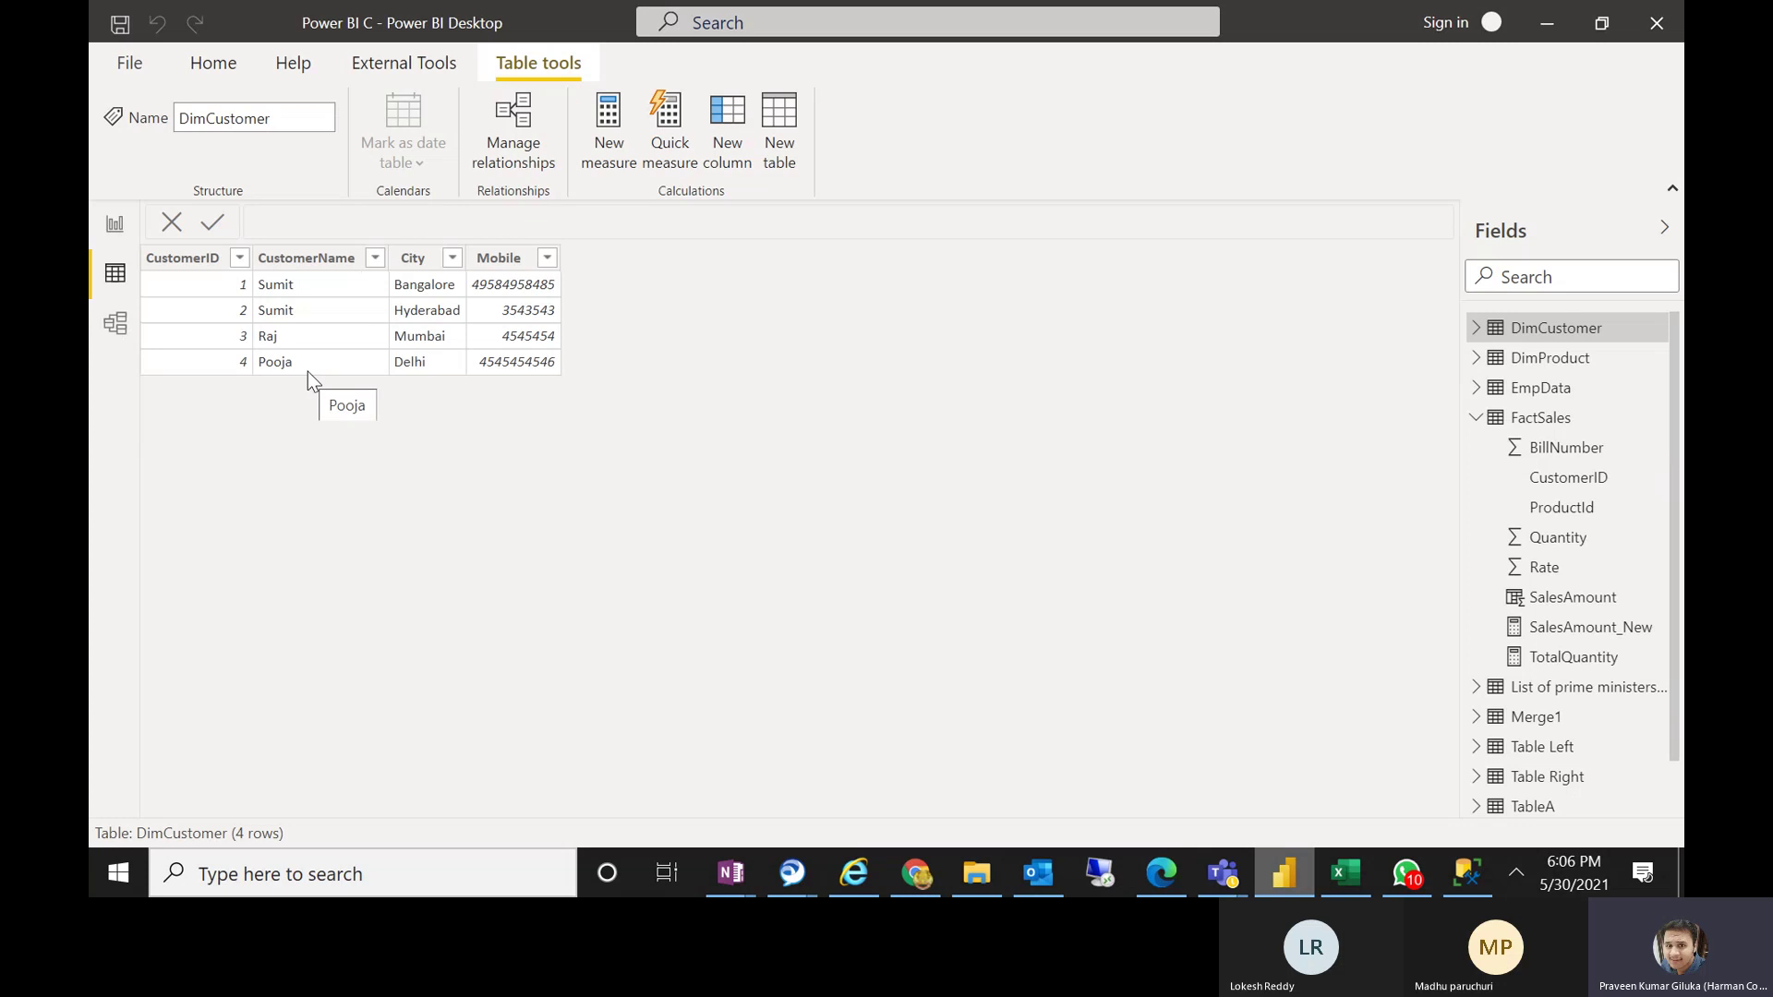
{"action": "left_click", "coordinate": [316, 259]}
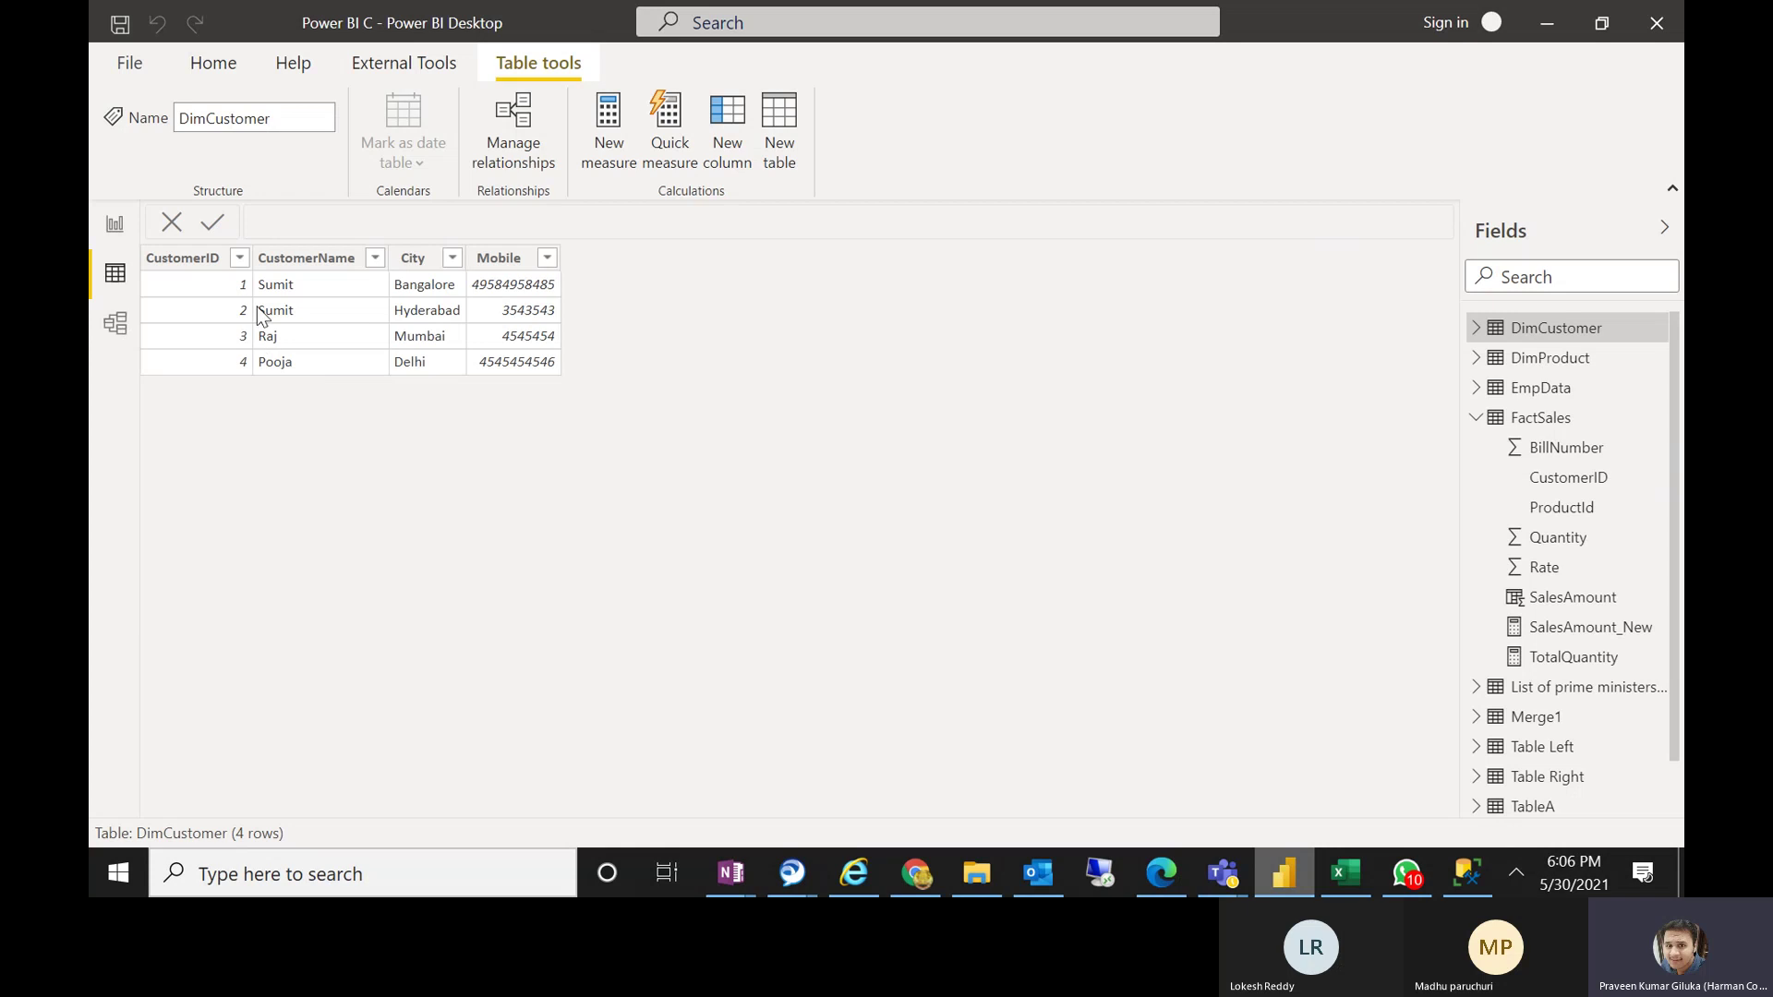
{"action": "left_click", "coordinate": [728, 133]}
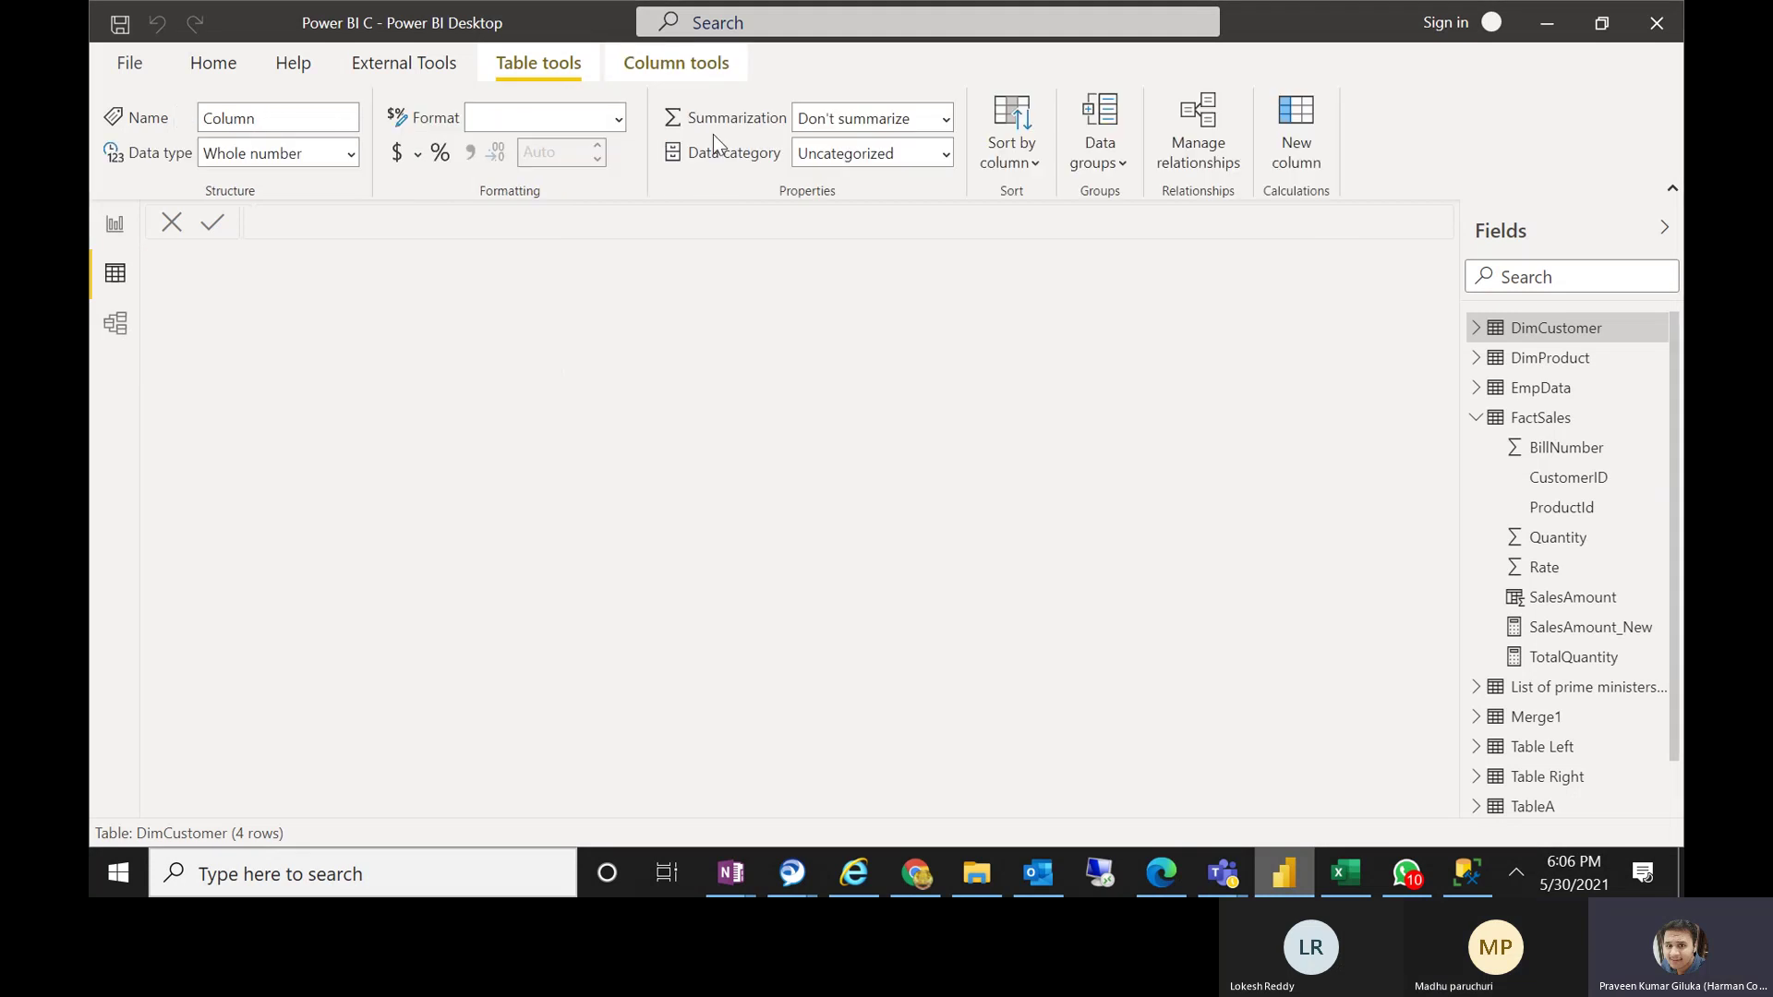
{"action": "left_click", "coordinate": [312, 221]}
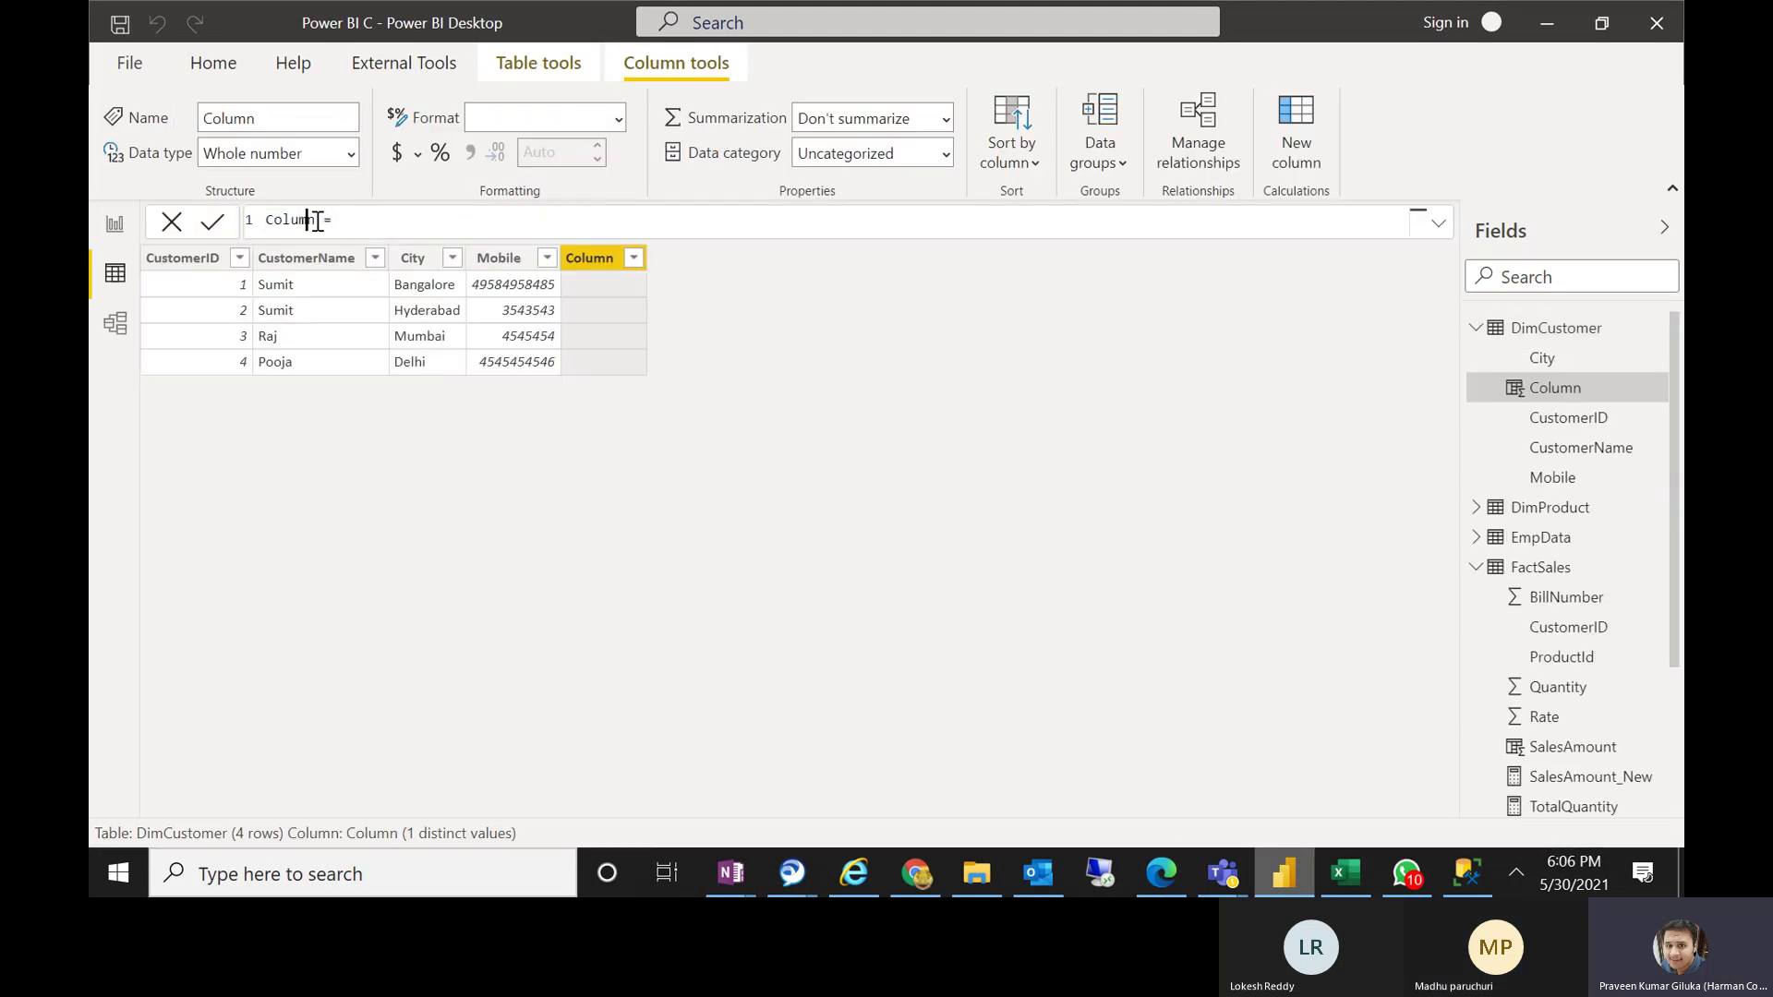
Name the new column FirstLetterOfCustomerName and start its formula with the LEFT function
{"action": "left_click_drag", "start_coordinate": [316, 222], "coordinate": [264, 222]}
{"action": "type", "text": "Firts"}
{"action": "key", "text": "BackSpace"}
{"action": "key", "text": "BackSpace"}
{"action": "type", "text": "stLetterOfCustomerName"}
{"action": "left_click", "coordinate": [527, 238]}
{"action": "type", "text": "LEFT"}
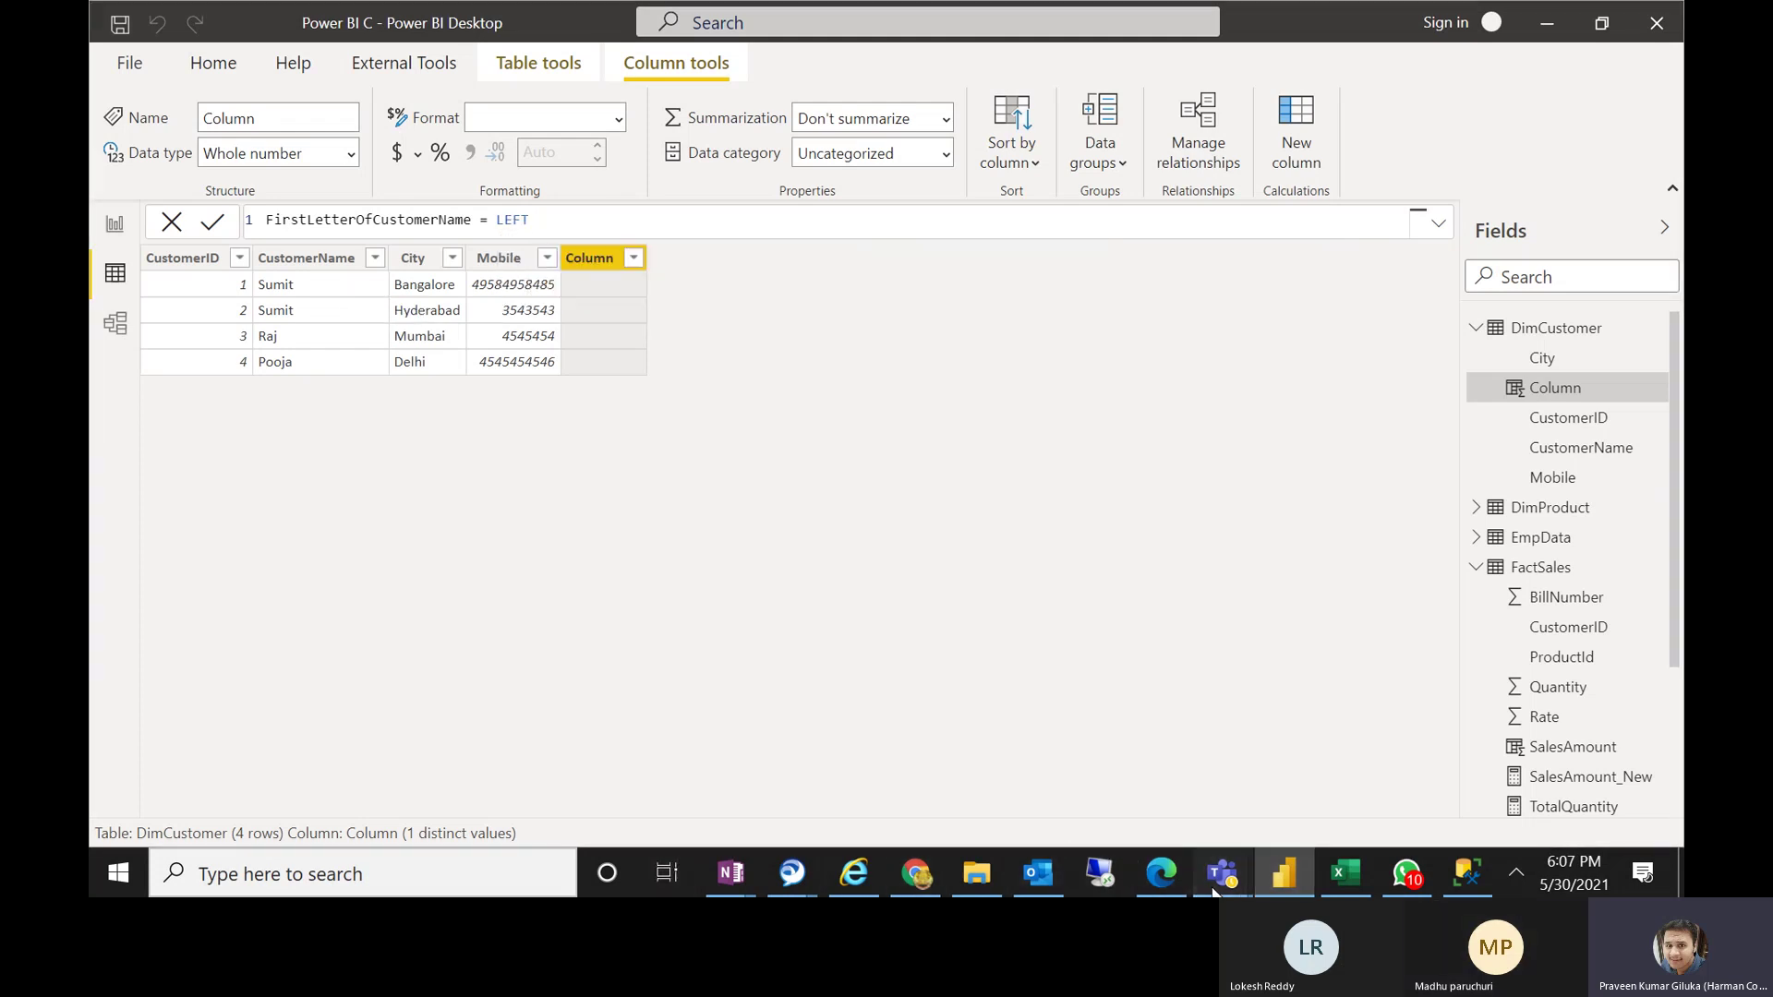
Switch to the Teams meeting, mute the own microphone and show the list of participants in the meeting
{"action": "mouse_move", "coordinate": [1224, 872]}
{"action": "left_click", "coordinate": [1274, 745]}
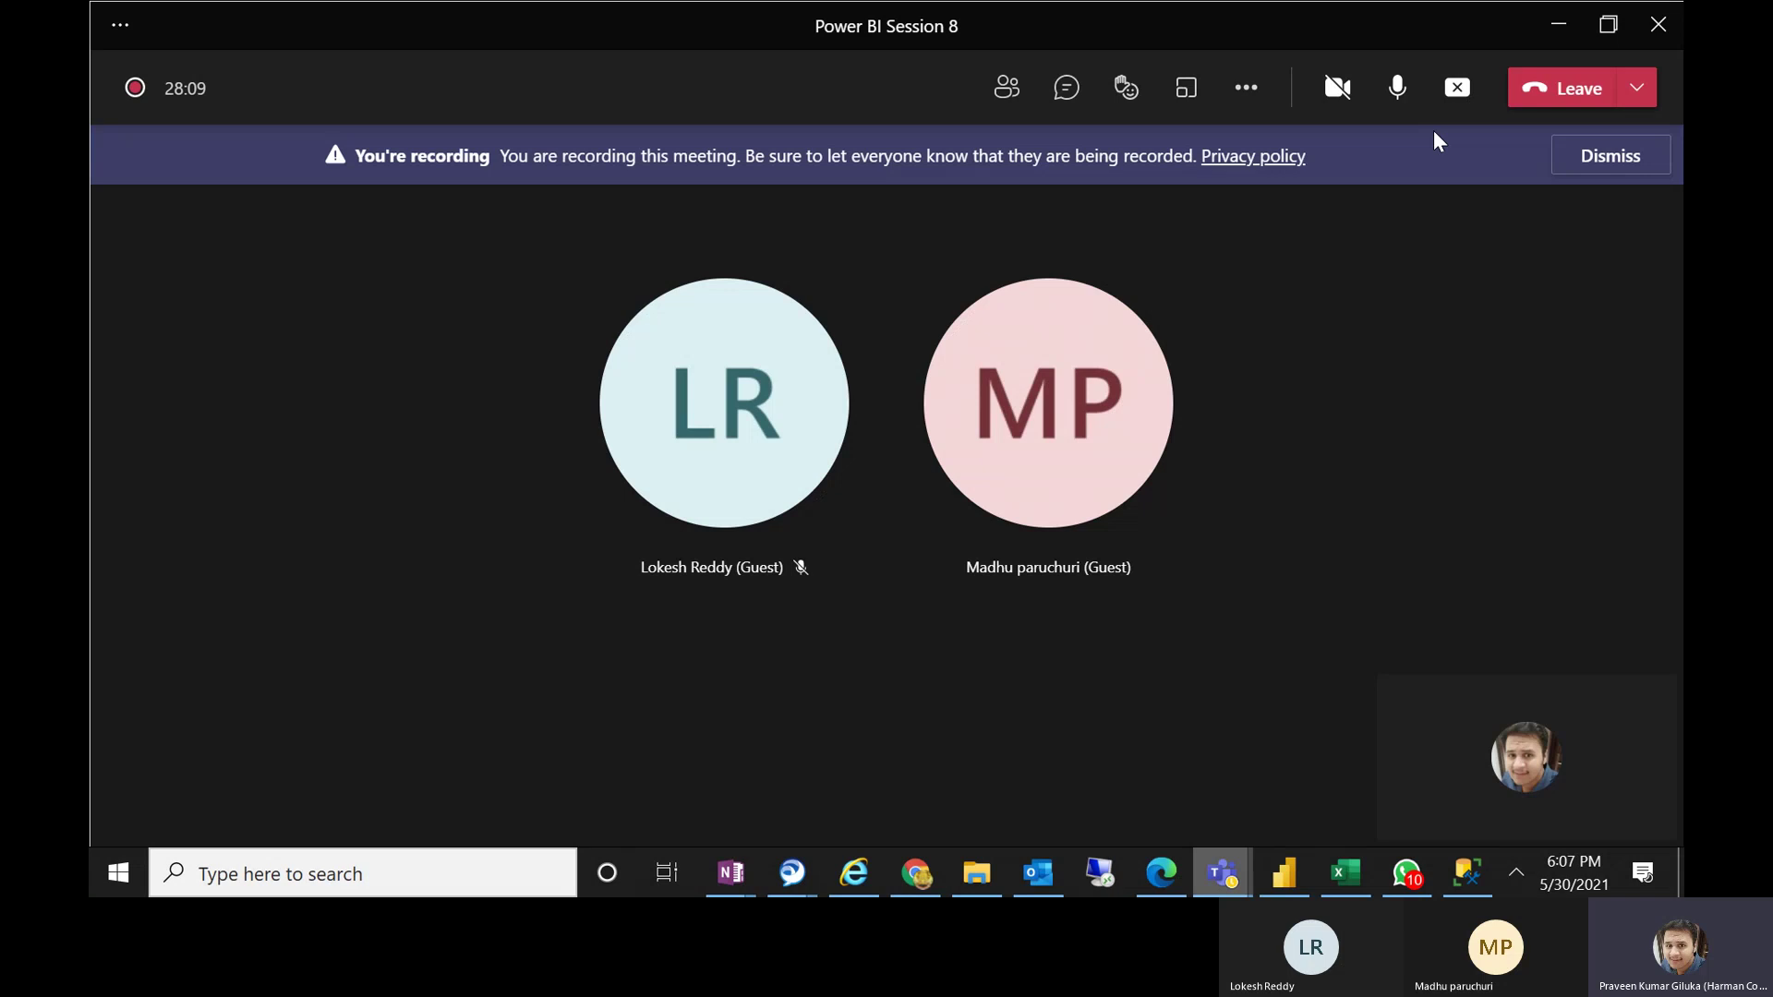
{"action": "left_click", "coordinate": [1405, 92]}
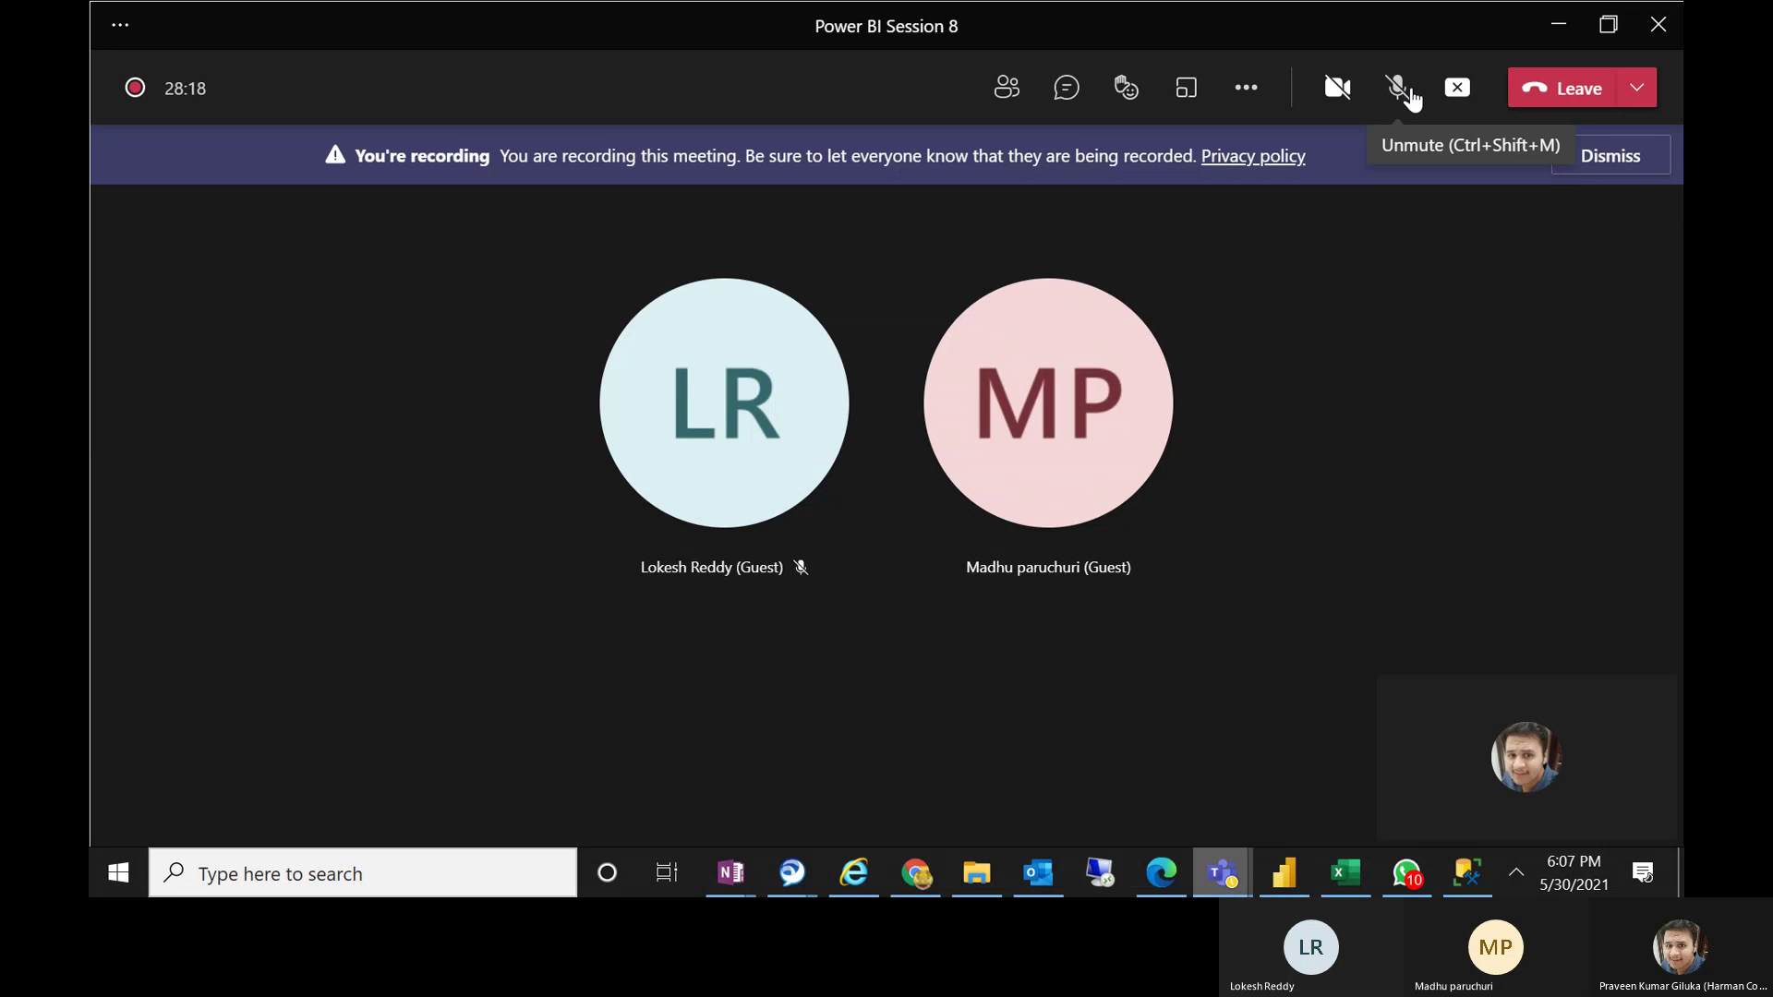
{"action": "left_click", "coordinate": [1010, 97]}
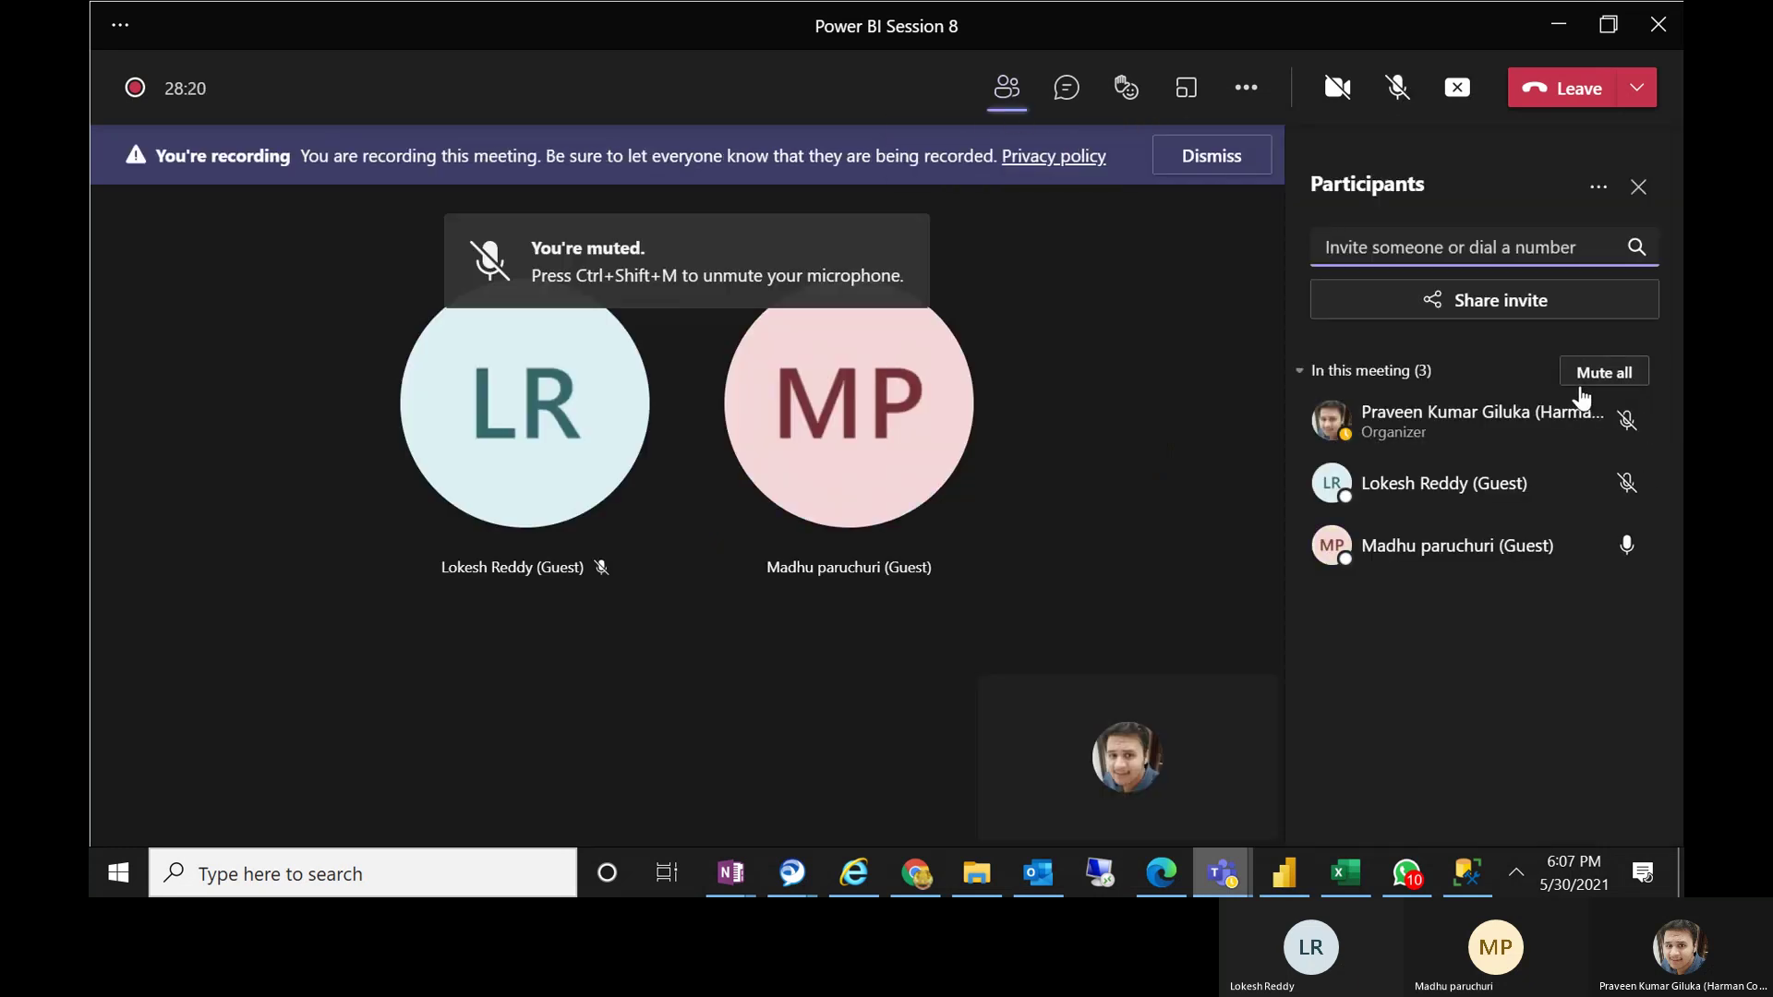
{"action": "left_click", "coordinate": [1302, 373]}
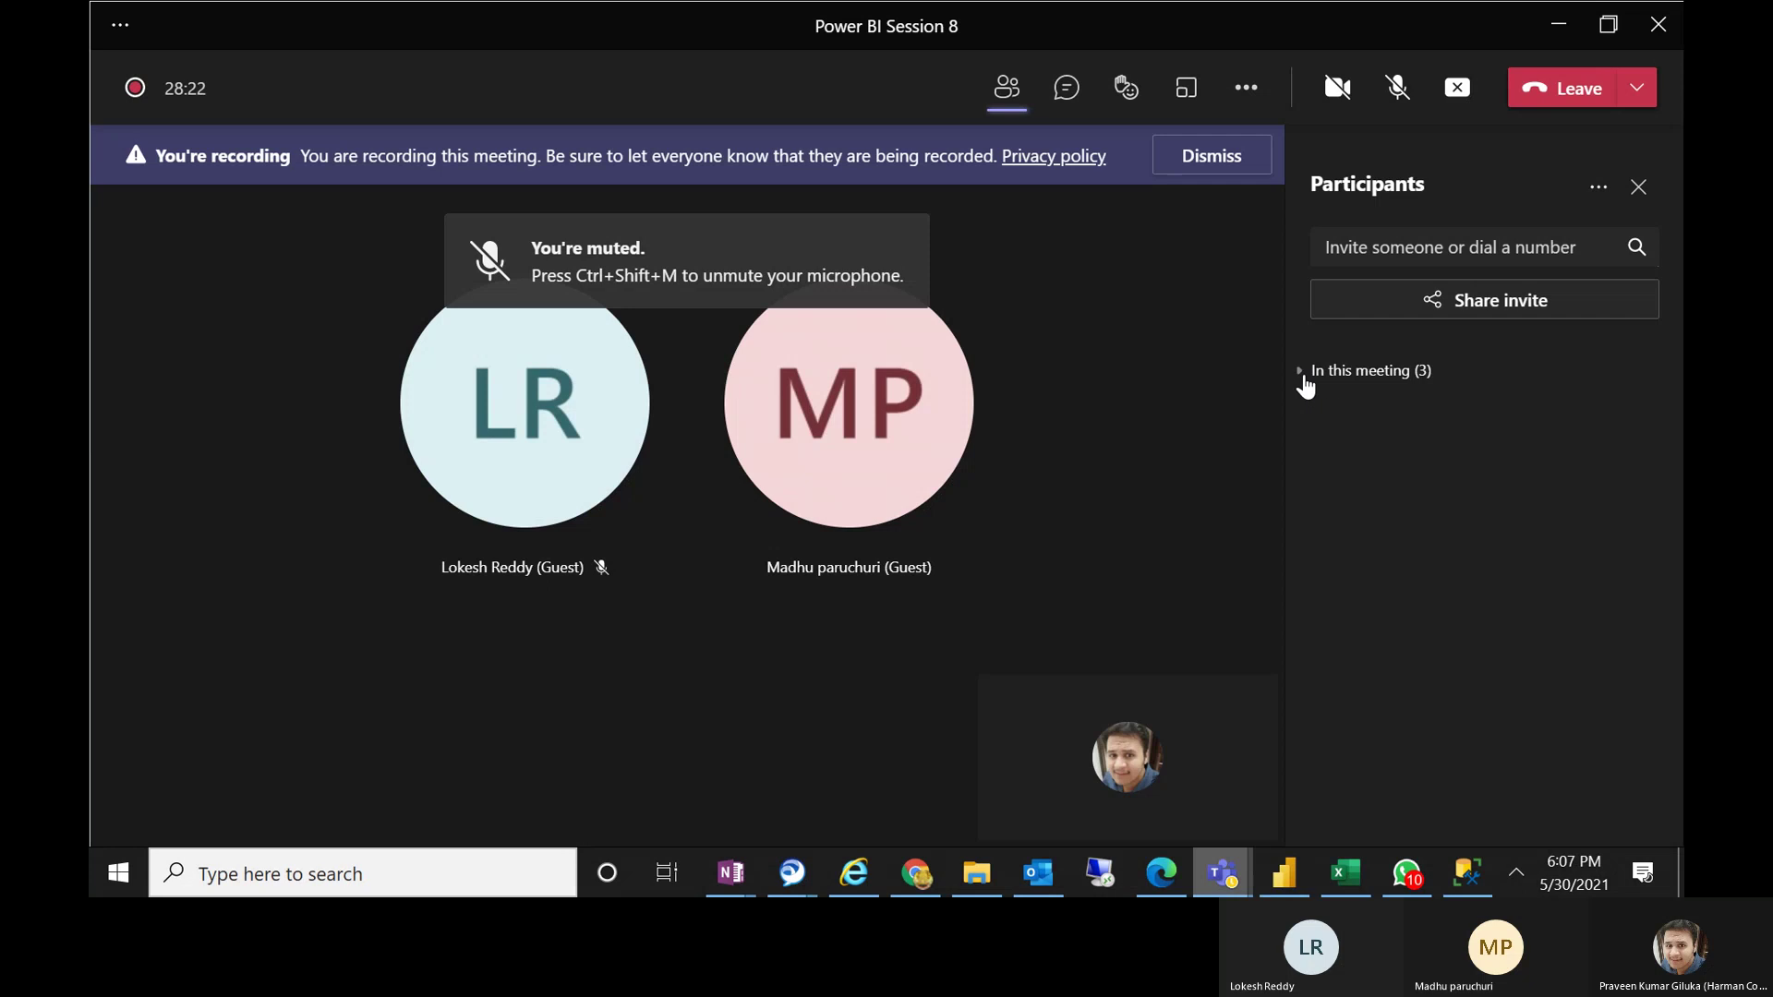
{"action": "left_click", "coordinate": [1303, 374]}
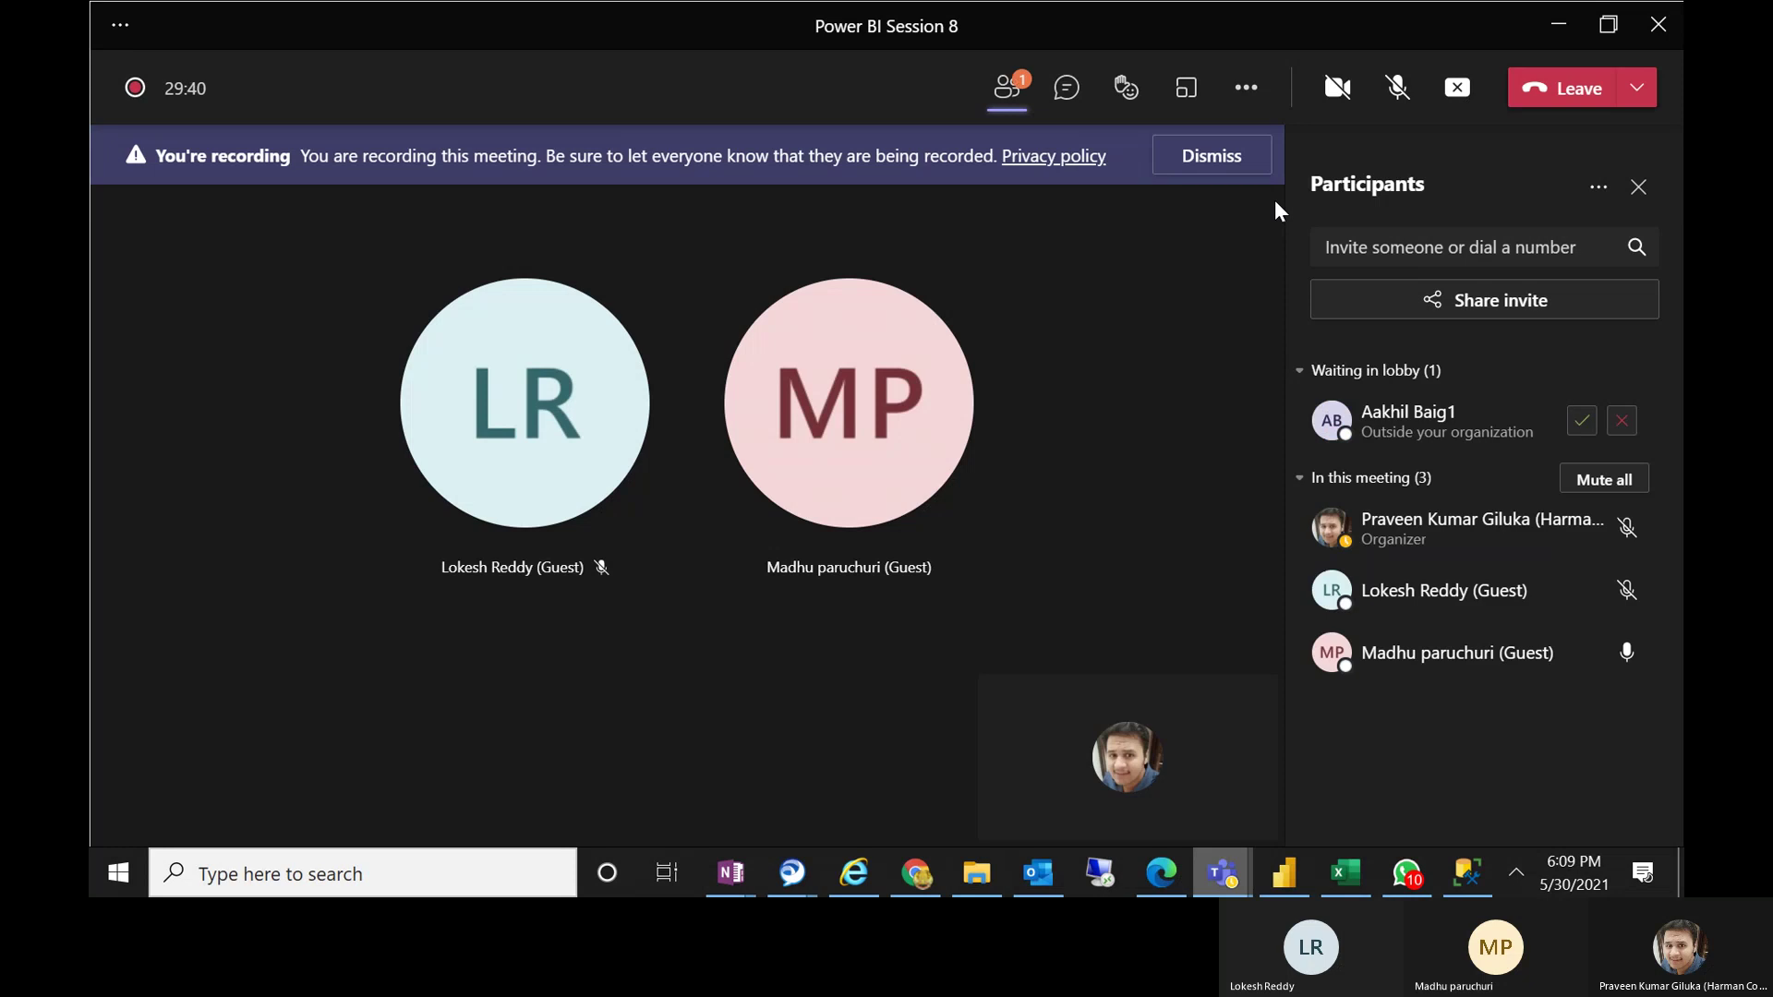
Admit the participant waiting in the lobby, unmute the microphone and return to Power BI Desktop
{"action": "left_click", "coordinate": [1577, 424]}
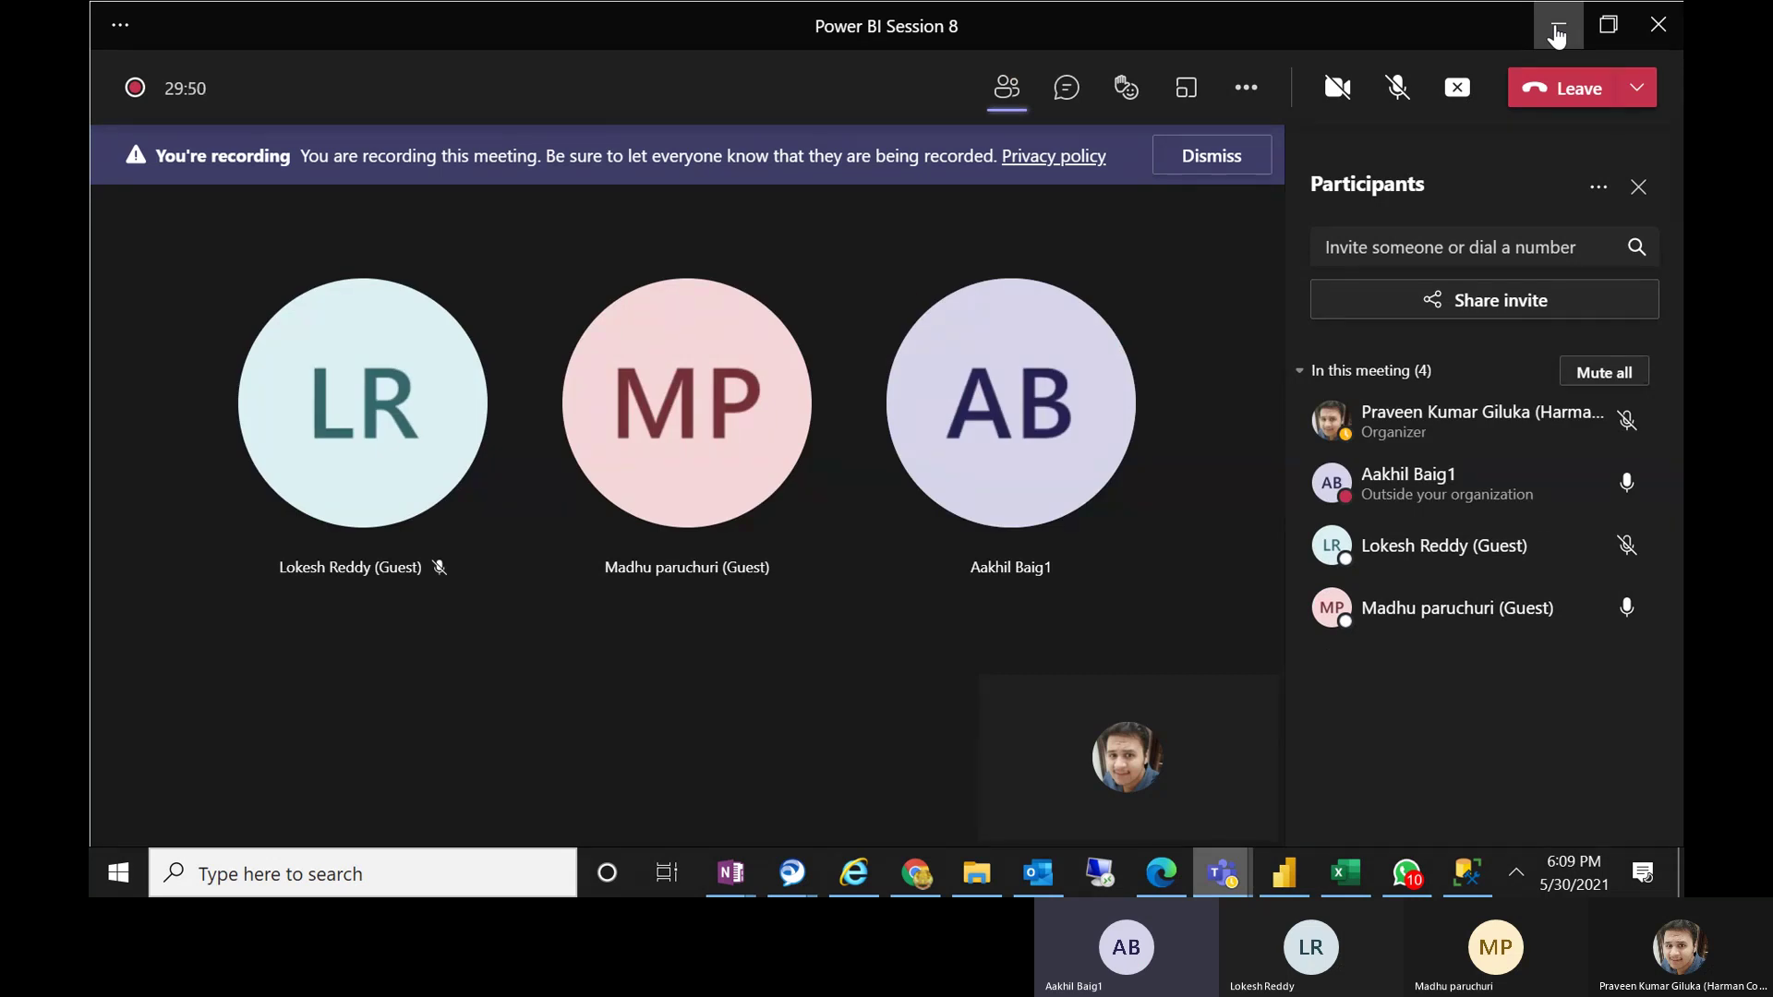
{"action": "left_click", "coordinate": [1396, 87]}
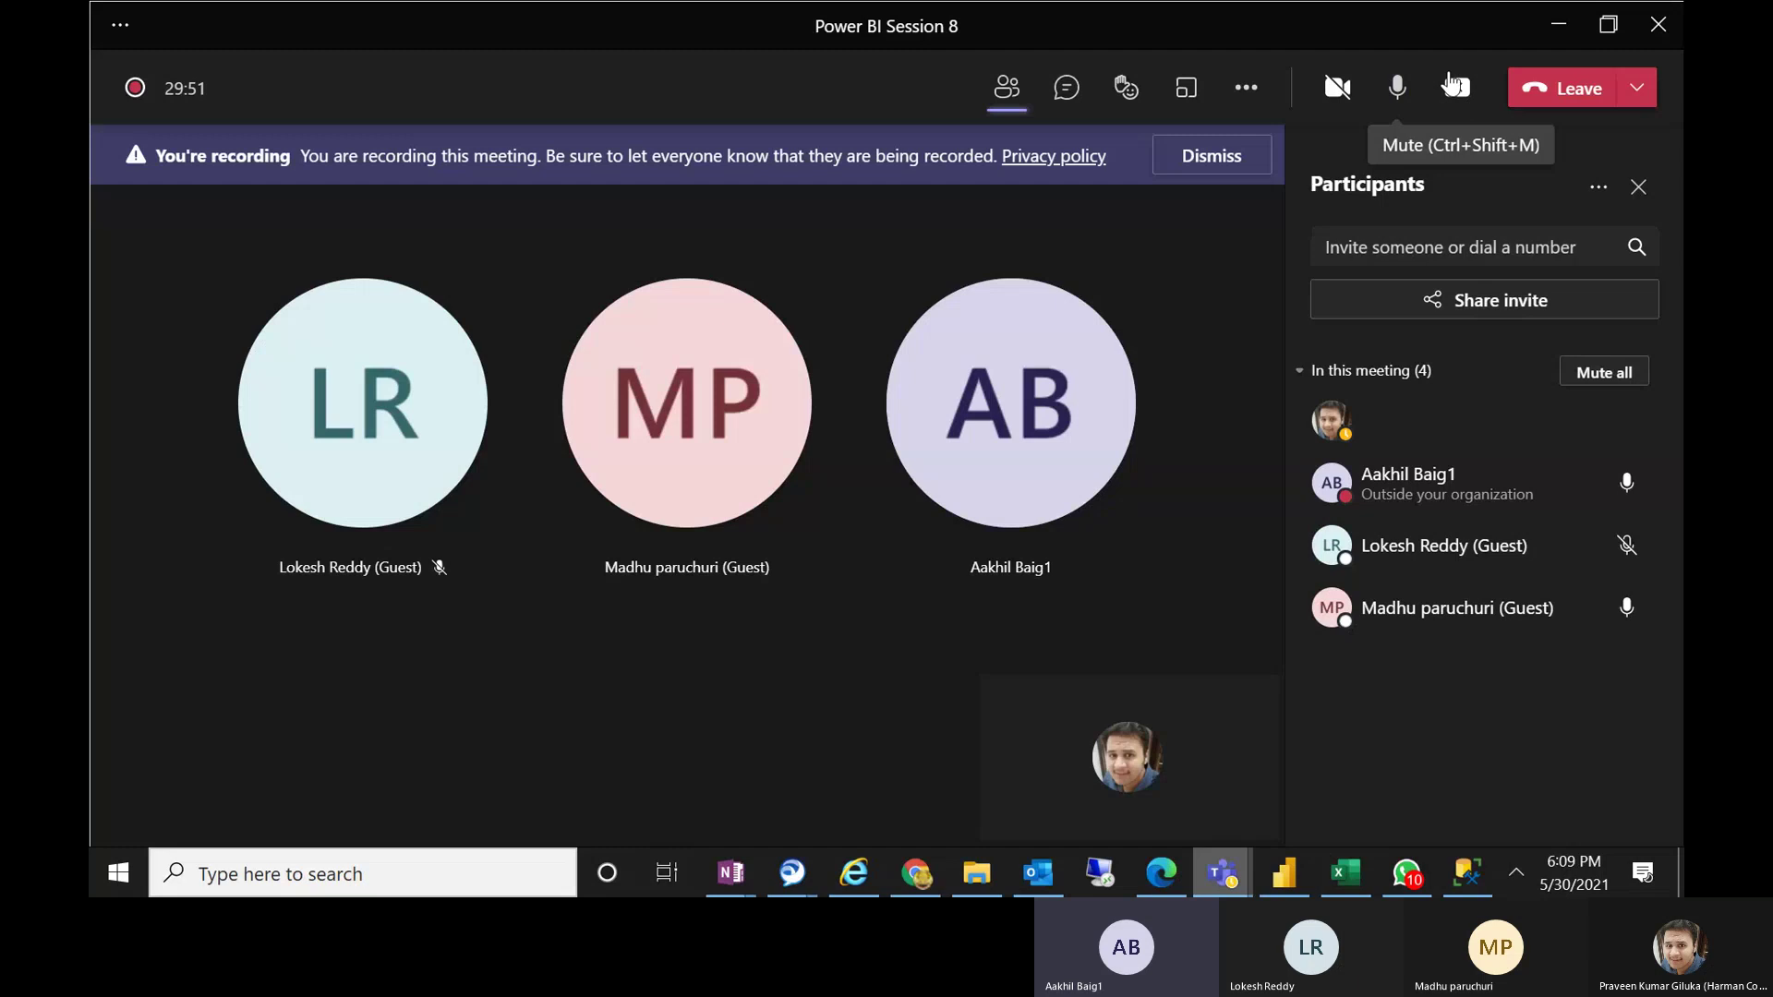
{"action": "left_click", "coordinate": [1556, 27]}
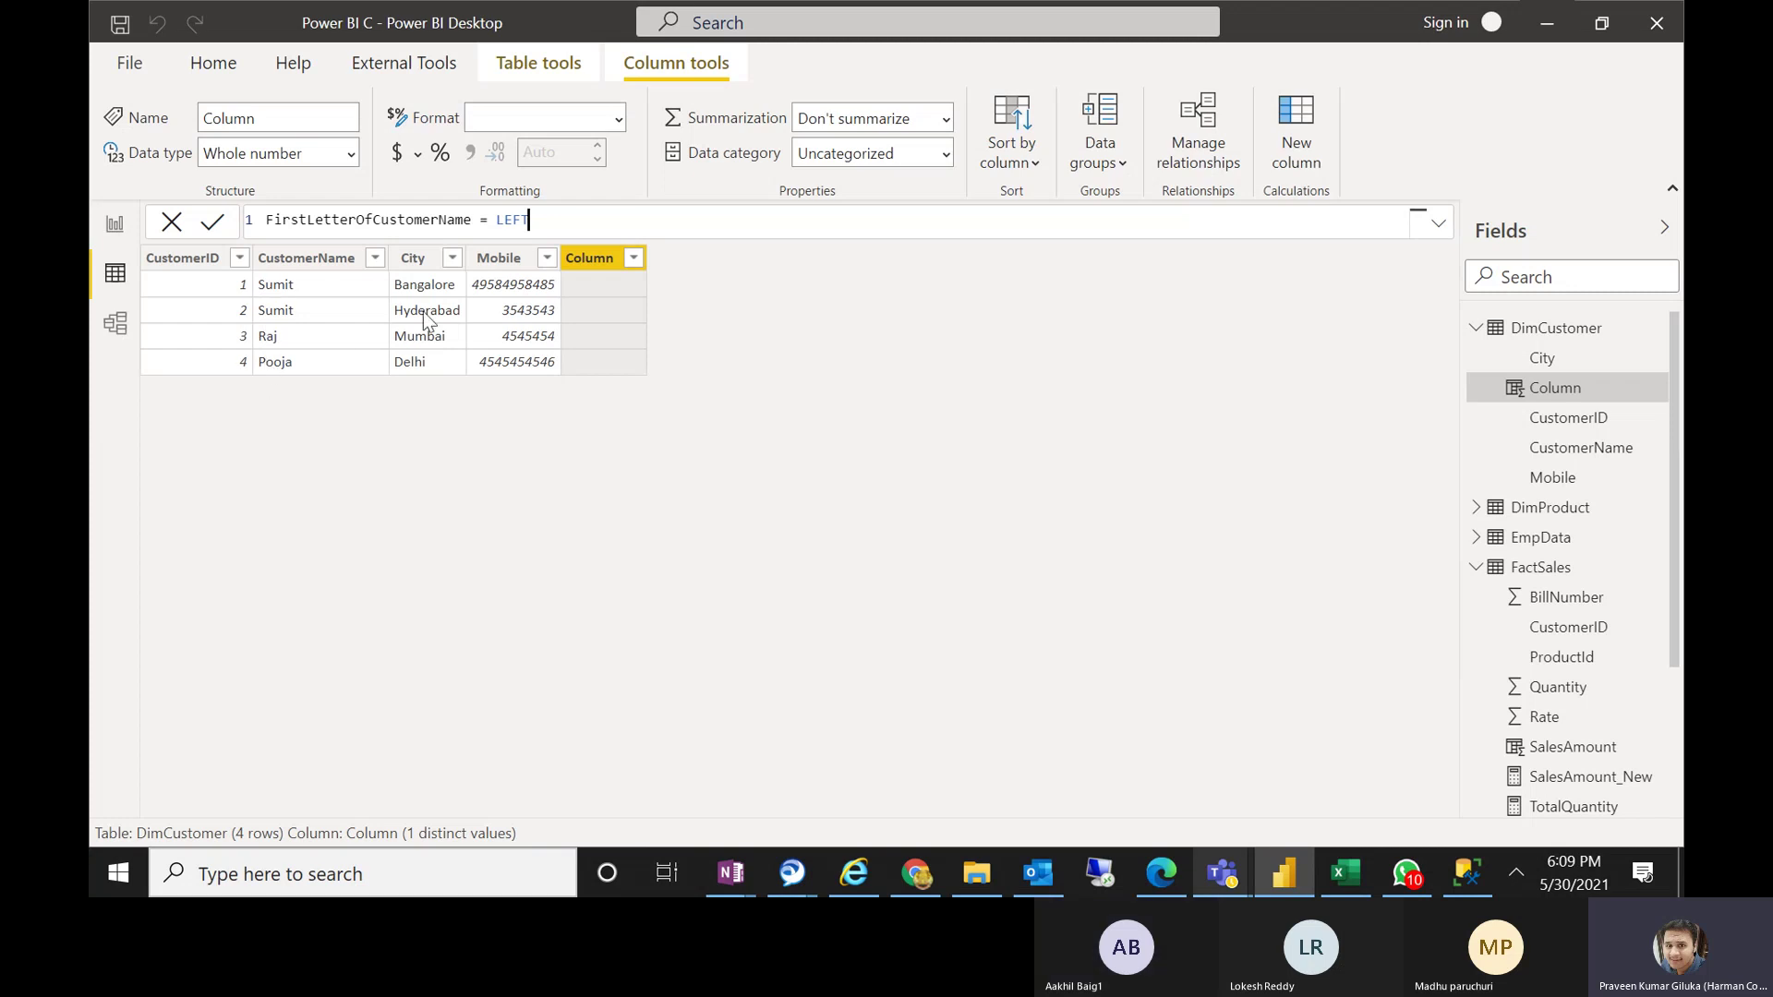
Enter DimCustomer[CustomerName] as the text argument of the LEFT function in the column formula
{"action": "left_click_drag", "start_coordinate": [548, 222], "coordinate": [499, 225]}
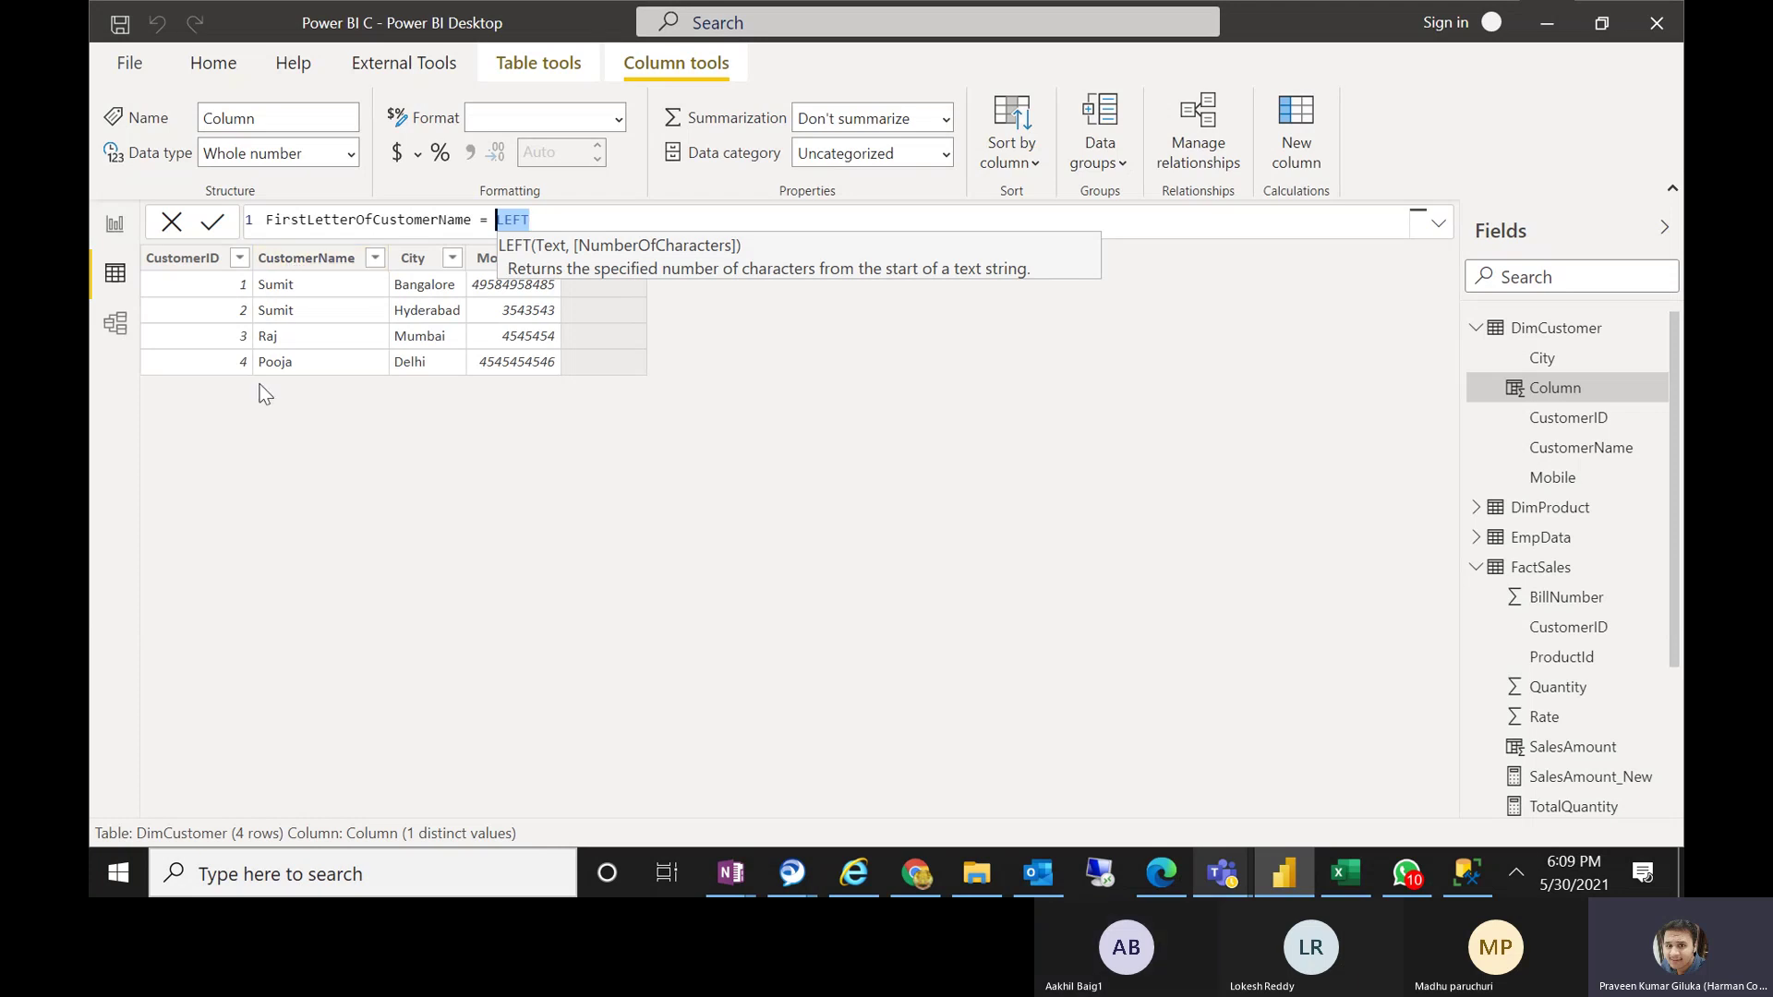
{"action": "left_click", "coordinate": [539, 221]}
{"action": "type", "text": "("}
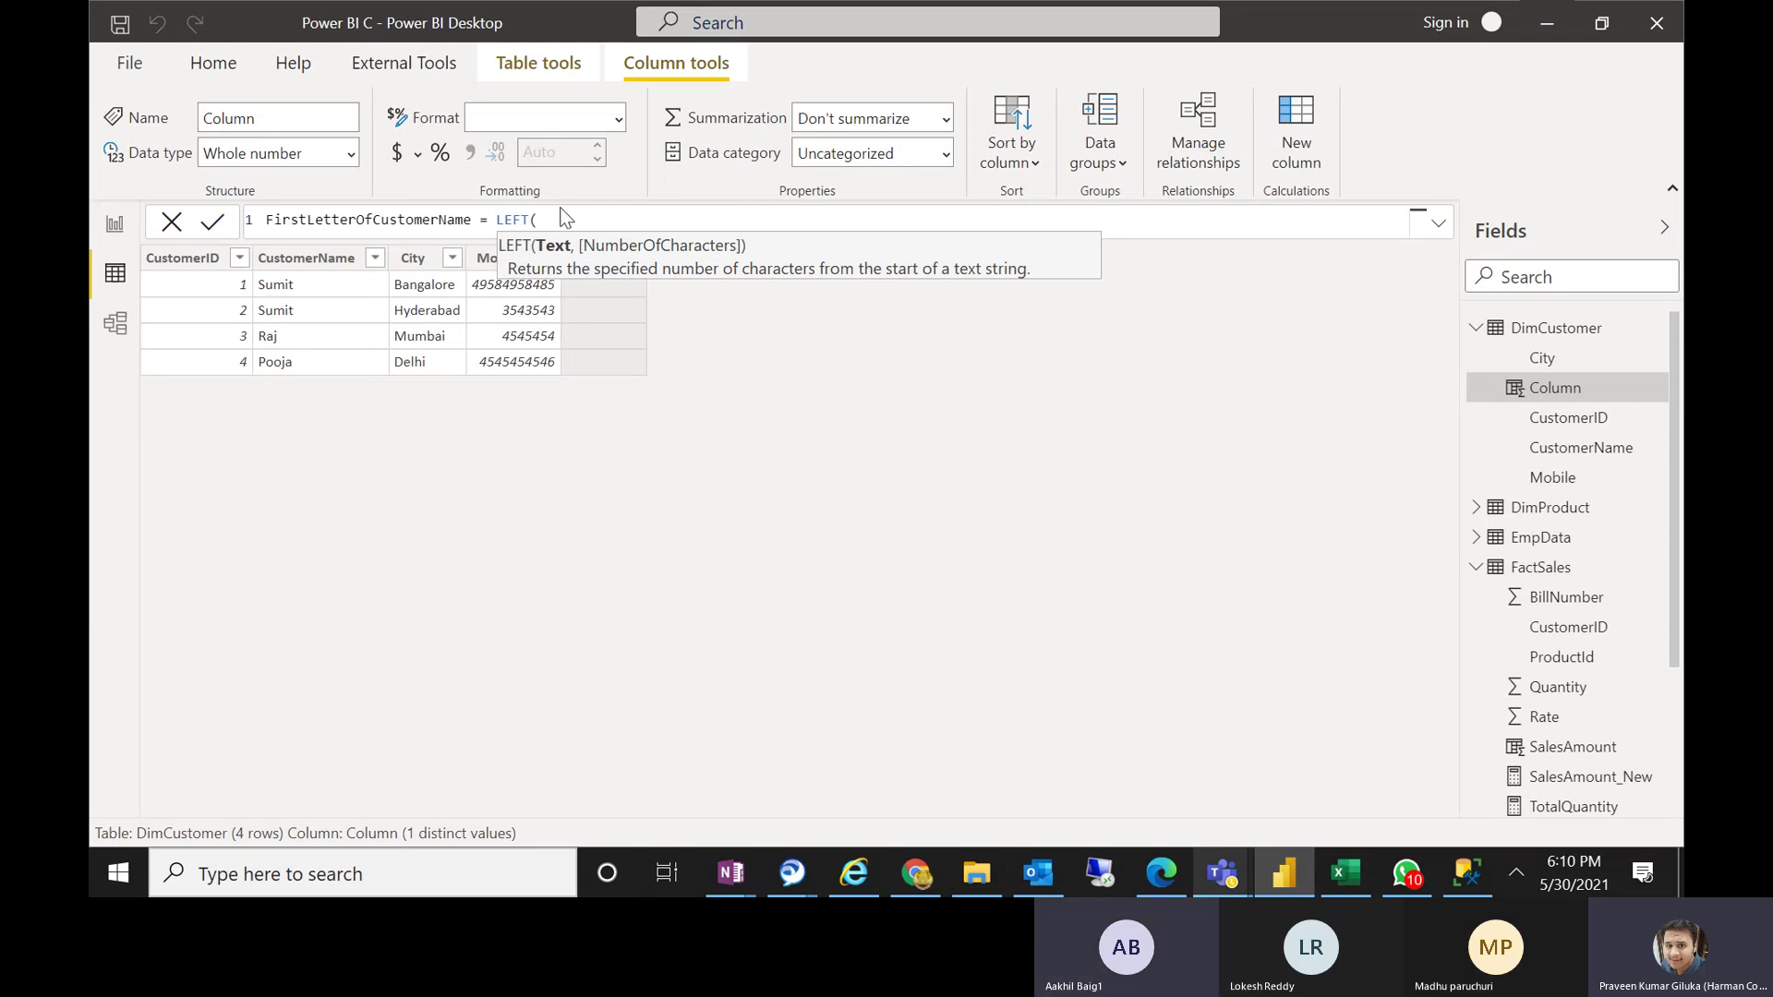
{"action": "type", "text": "Cus"}
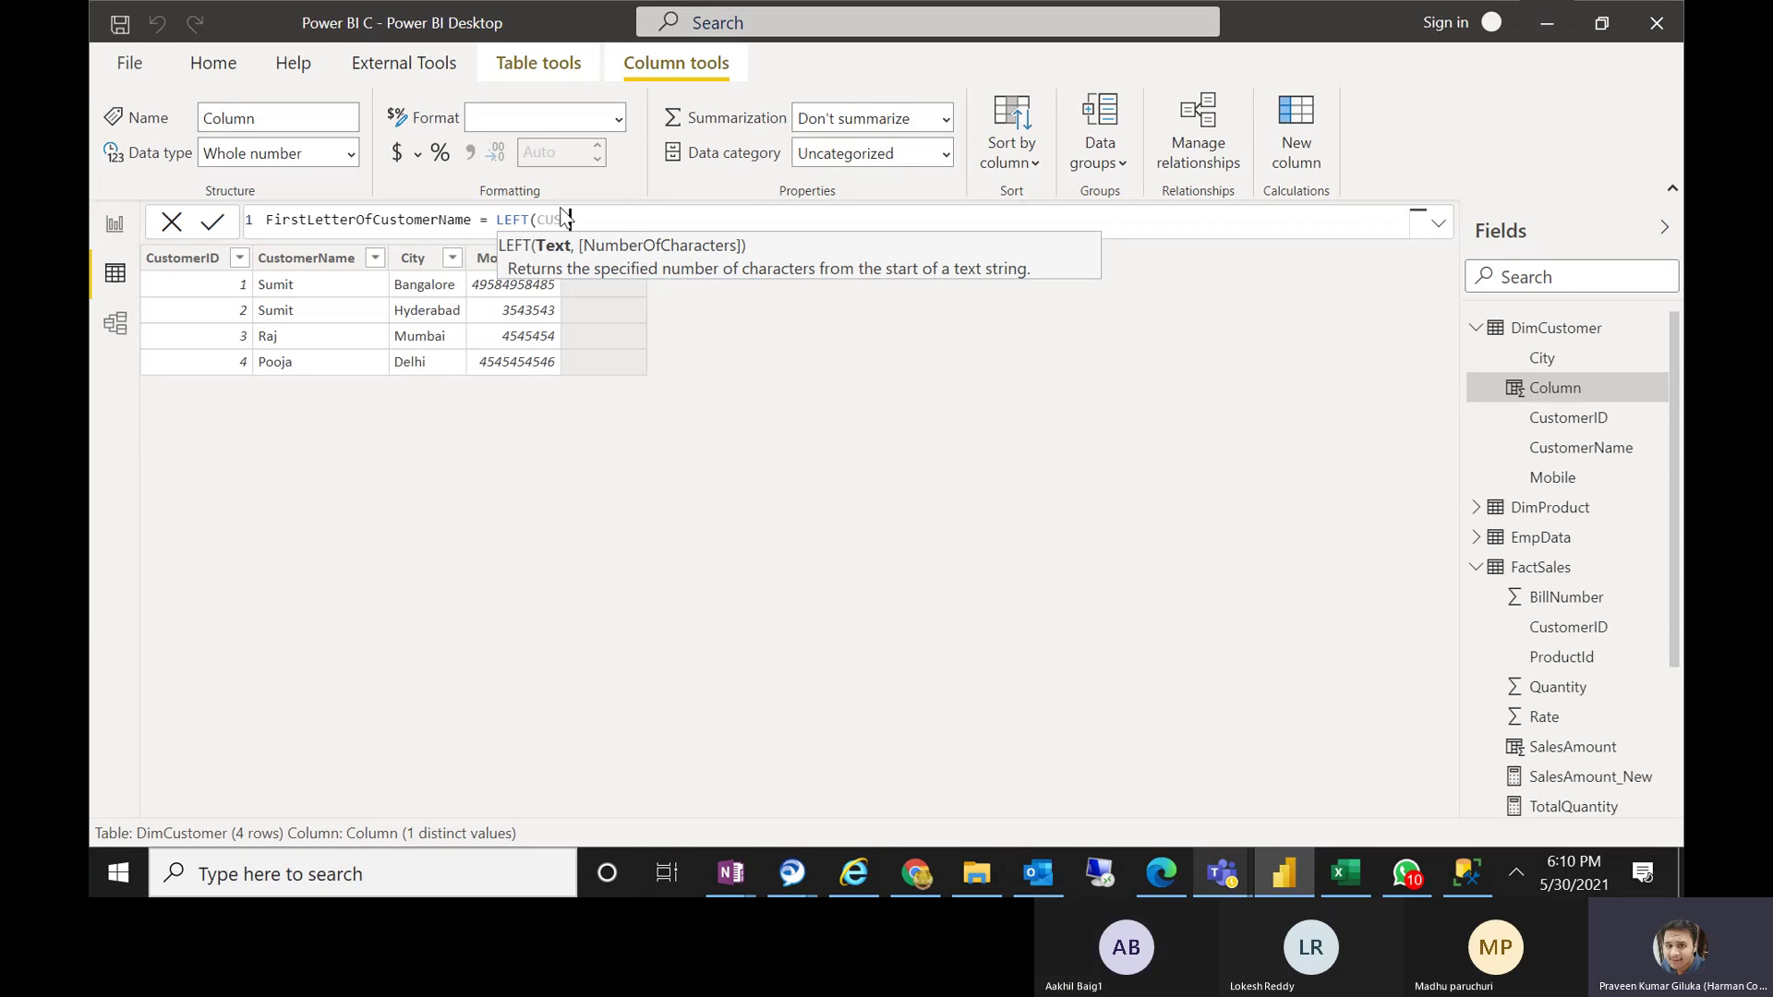
{"action": "key", "text": "ctrl+space"}
{"action": "key", "text": "Down"}
{"action": "key", "text": "Down"}
{"action": "key", "text": "Down"}
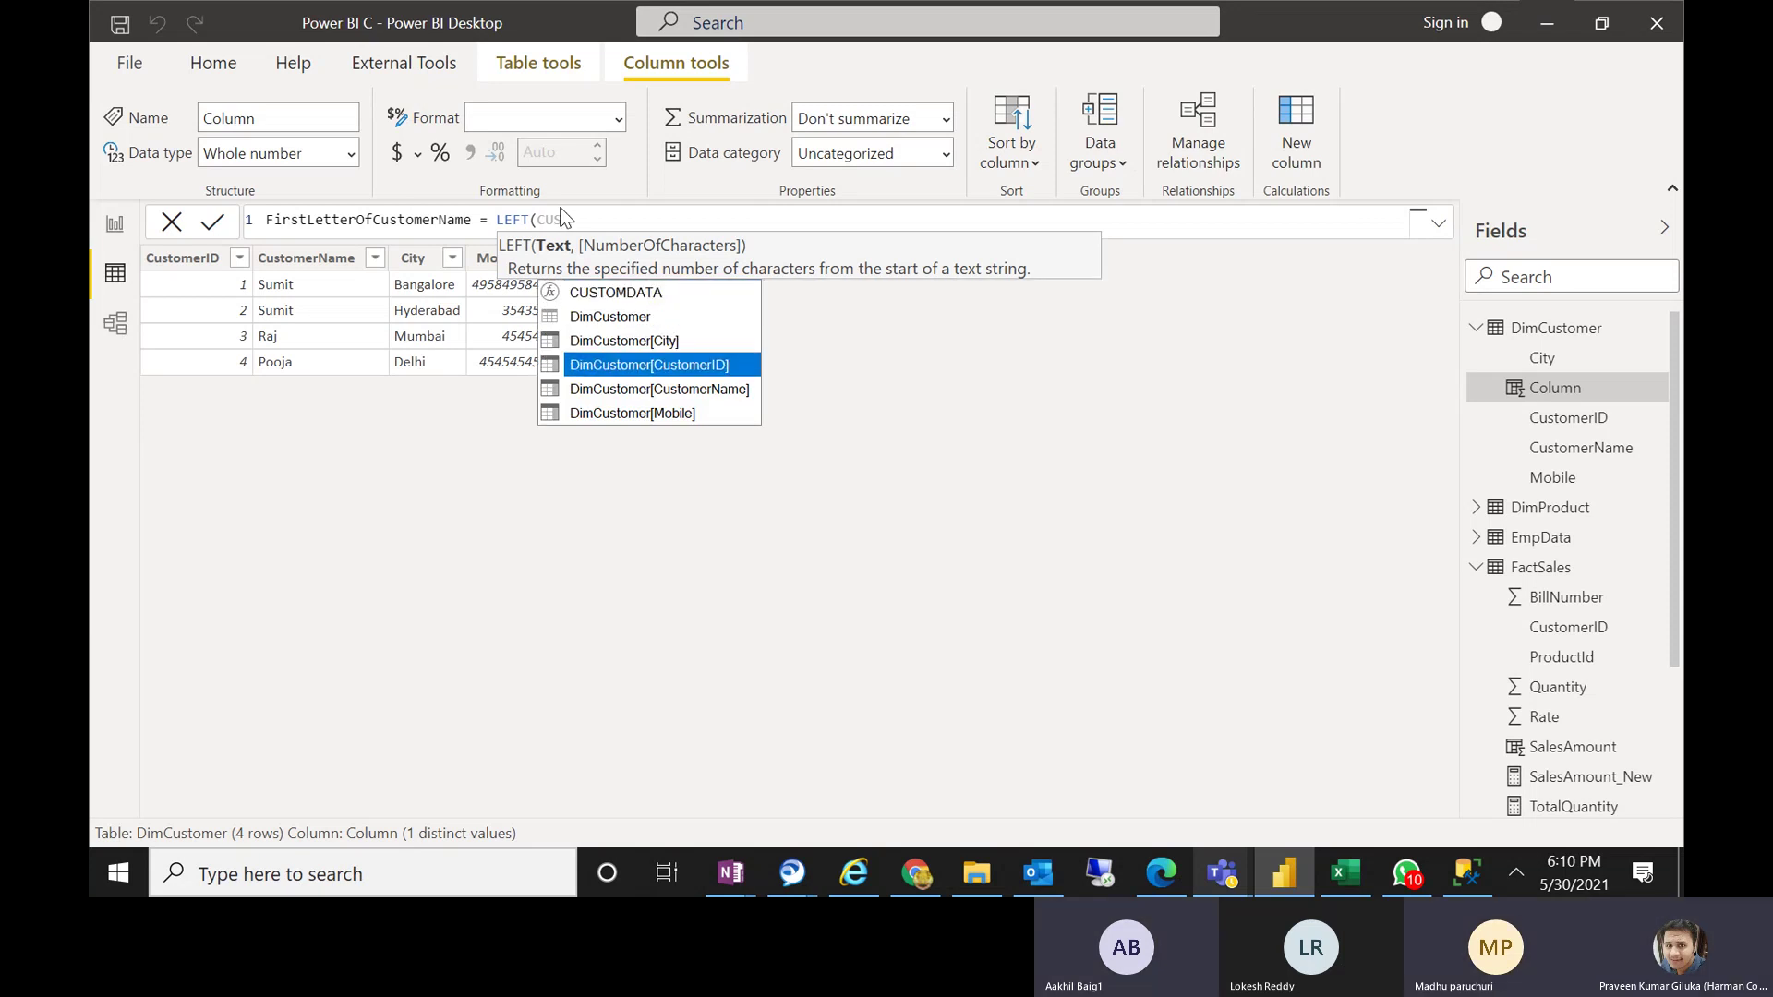
{"action": "key", "text": "Down"}
{"action": "key", "text": "Tab"}
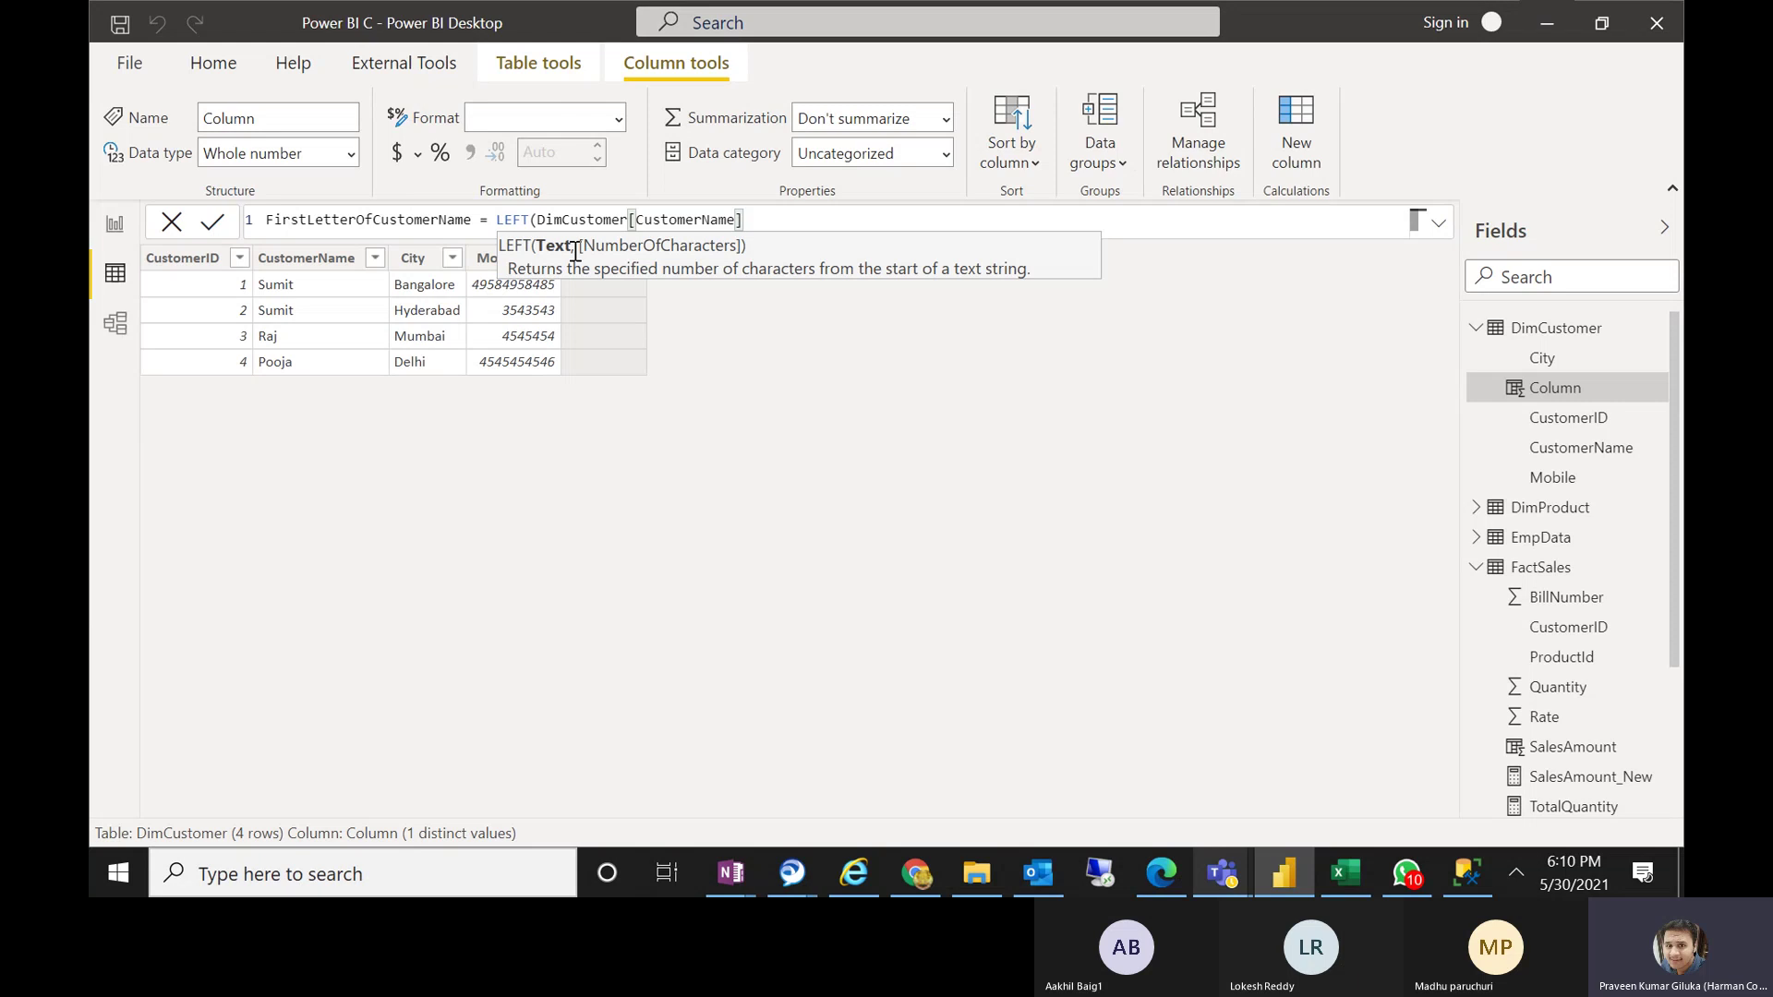
Set LEFT's number of characters to 1, close the function and commit the FirstLetterOfCustomerName formula
{"action": "type", "text": ","}
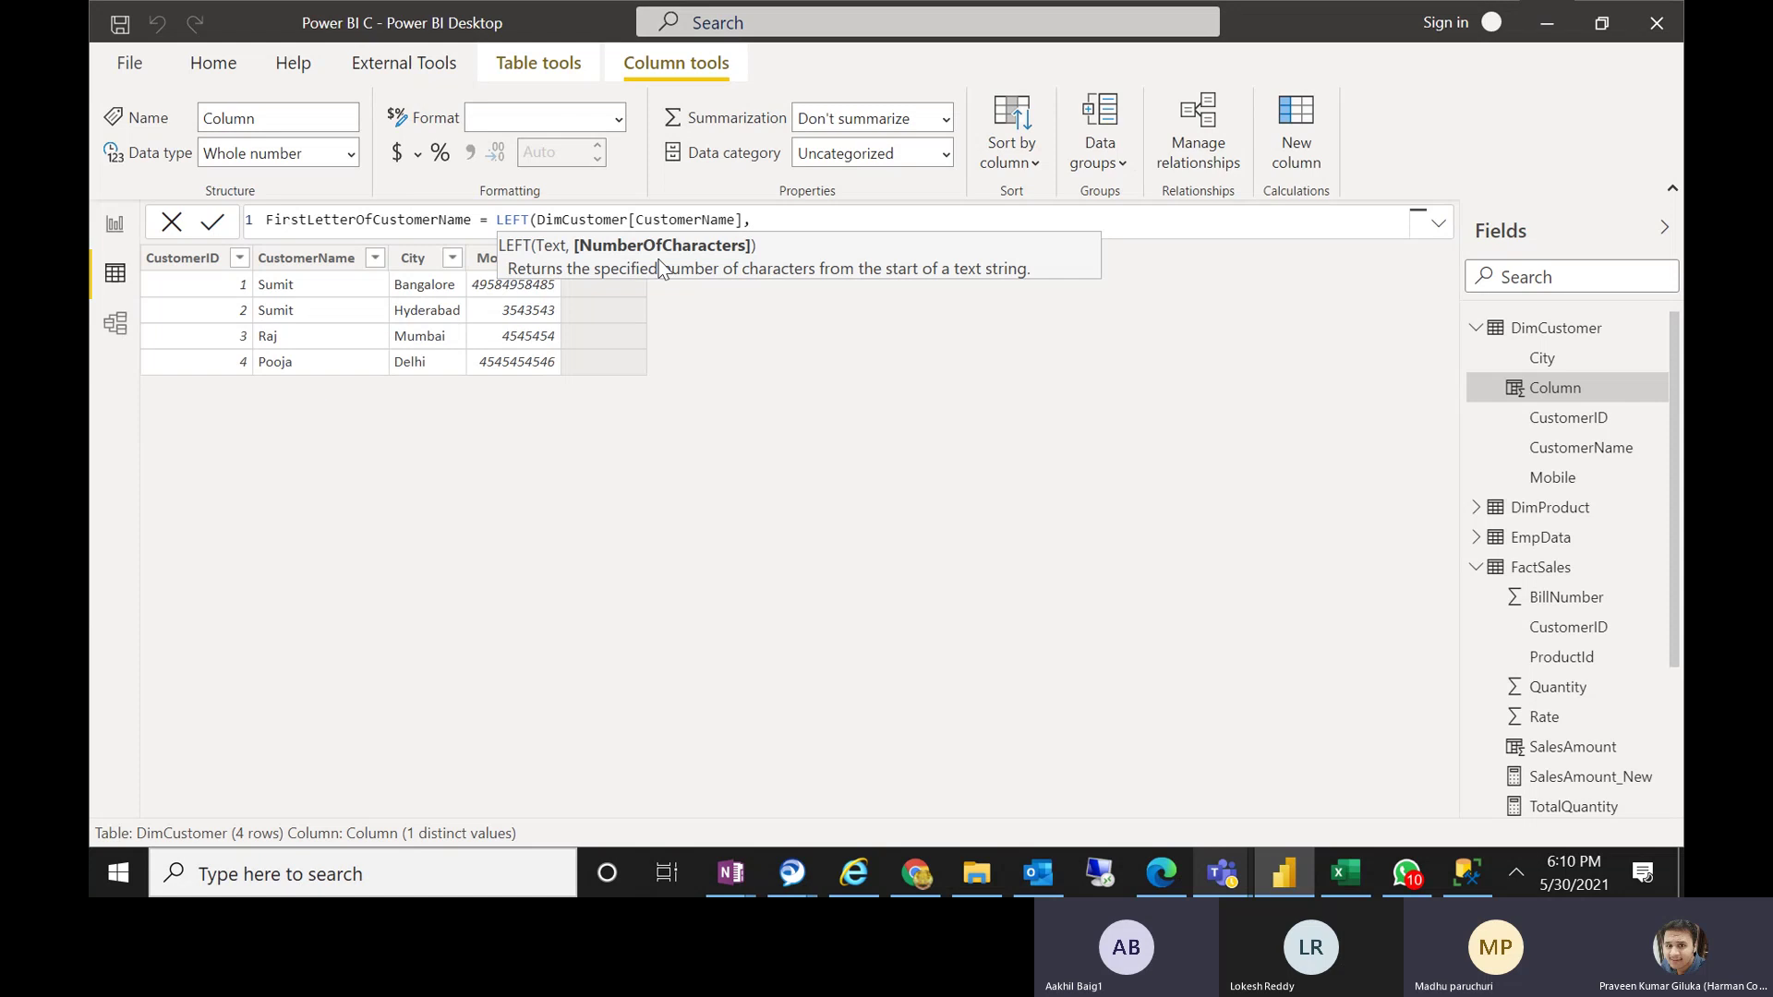
{"action": "type", "text": "1"}
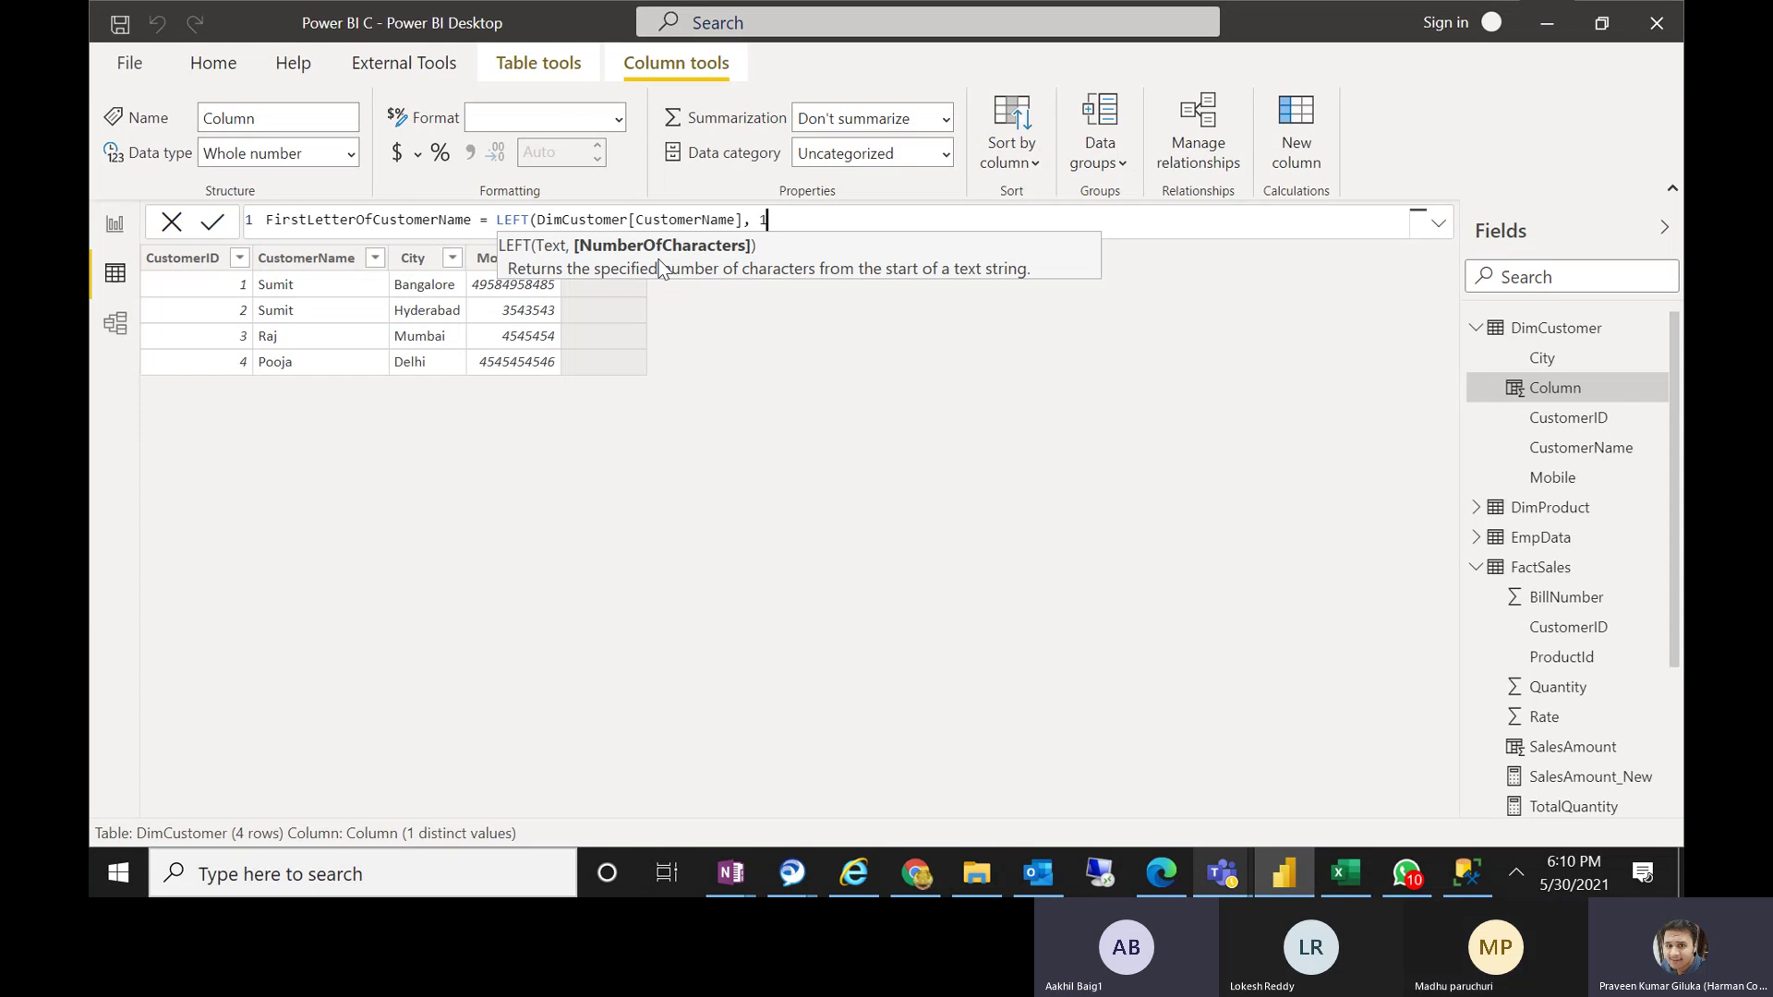
{"action": "type", "text": ")"}
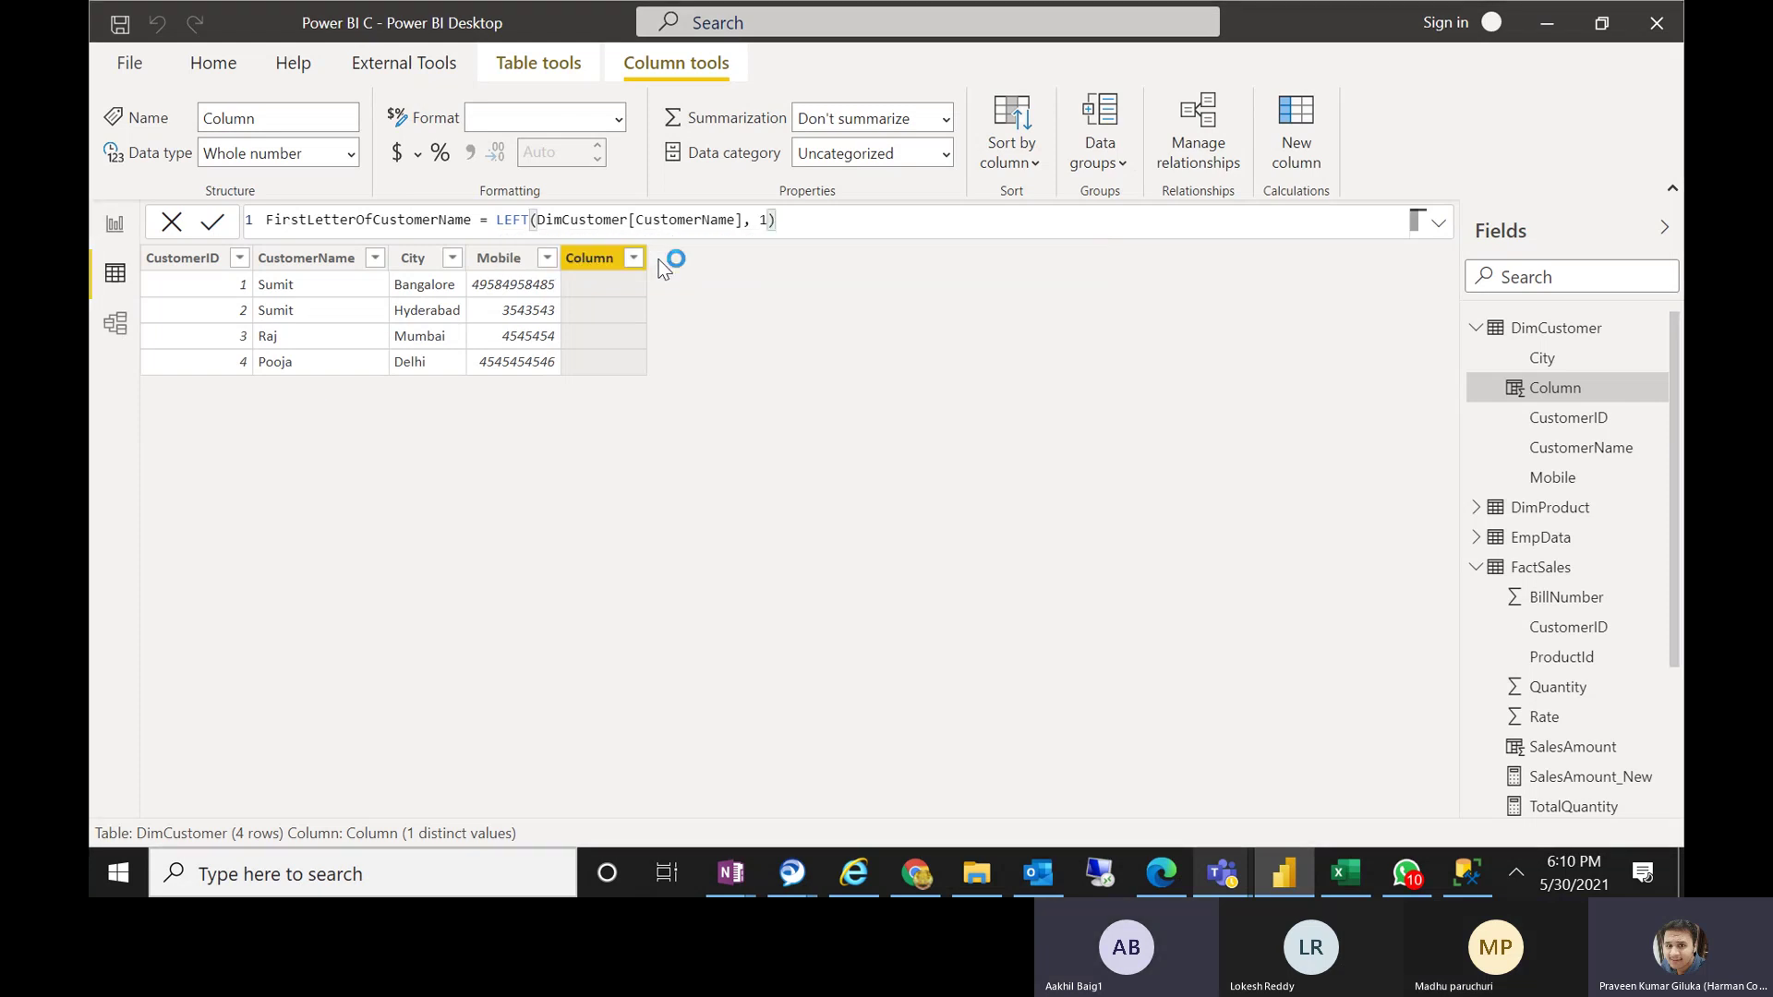
{"action": "key", "text": "Return"}
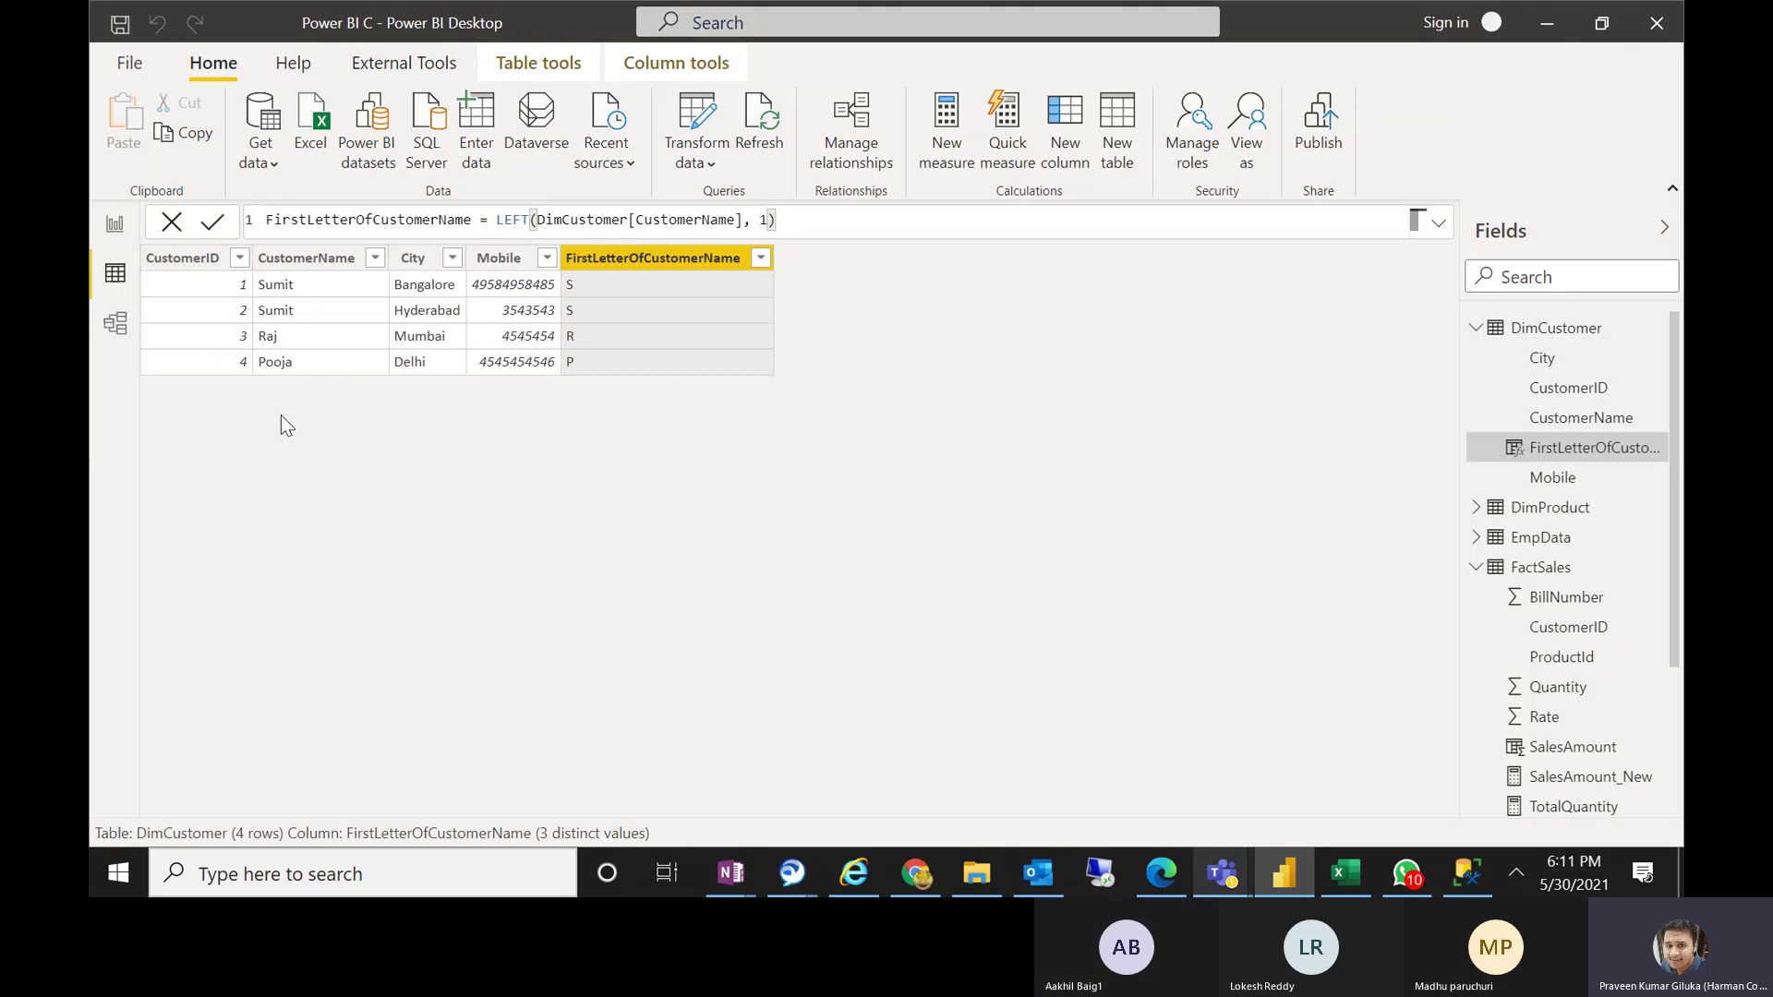
Change the LEFT function's number of characters to 3 and commit the formula
{"action": "double_click", "coordinate": [757, 221]}
{"action": "key", "text": "ctrl+x"}
{"action": "type", "text": "3"}
{"action": "key", "text": "Return"}
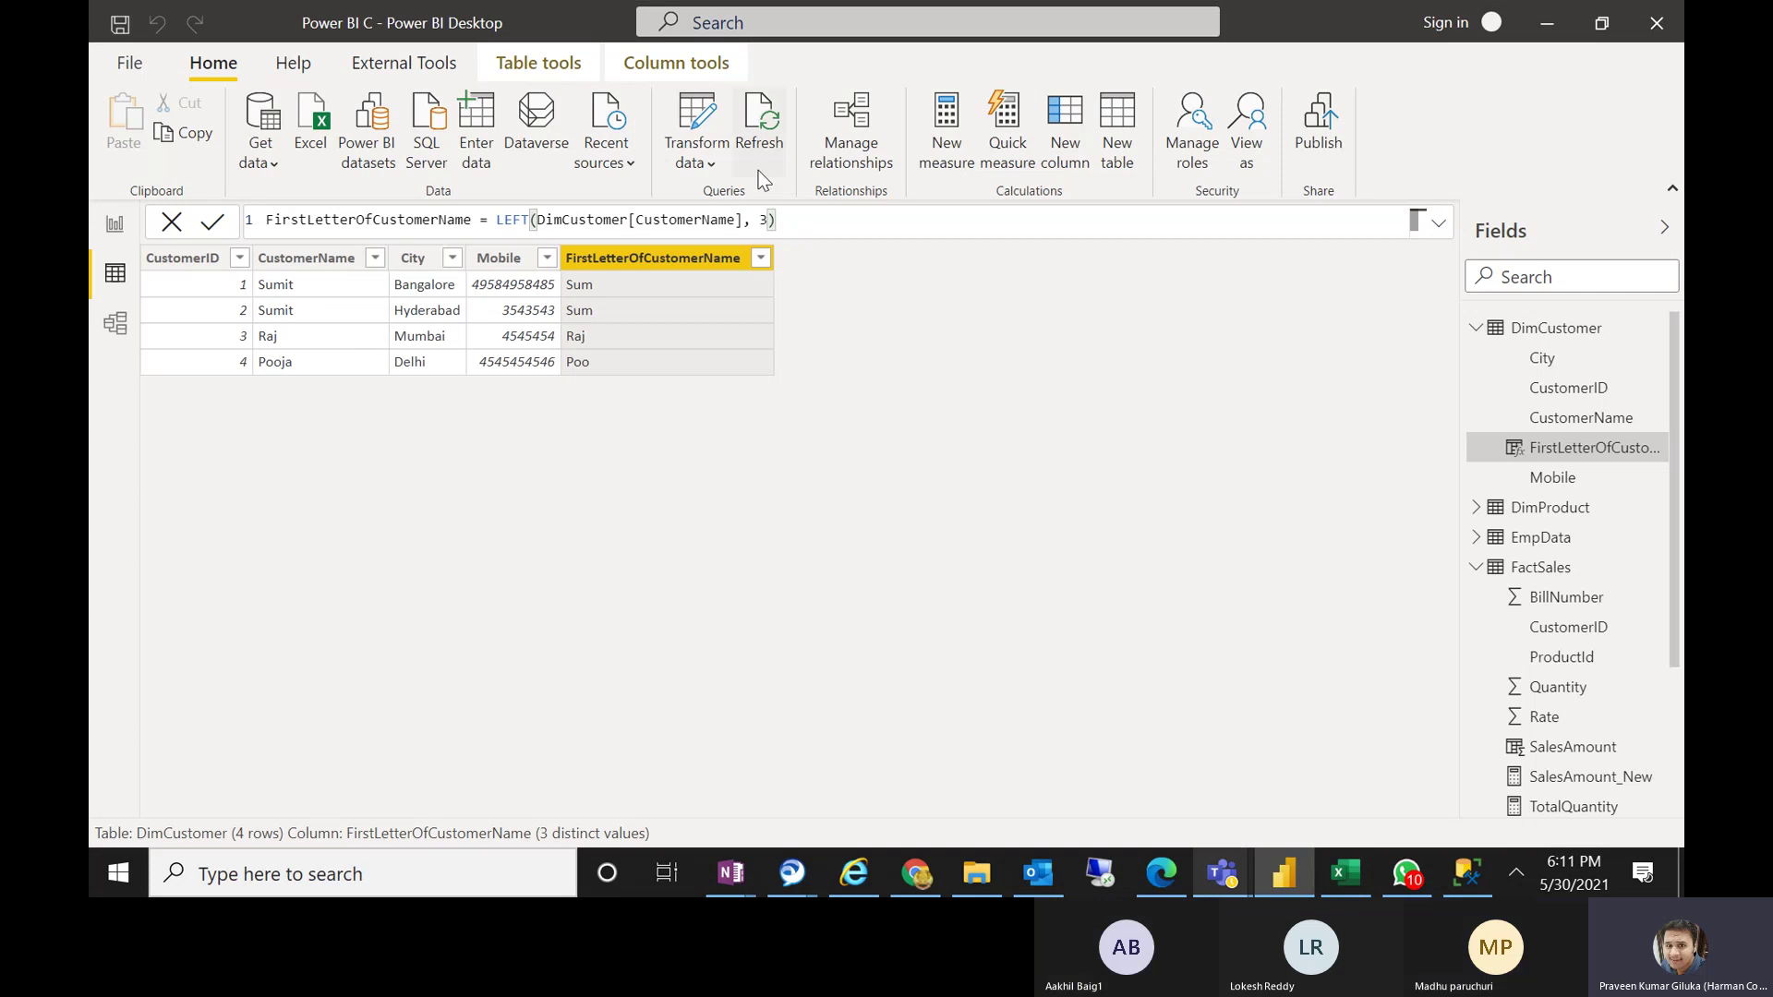
Replace LEFT with RIGHT in the FirstLetterOfCustomerName formula and commit it
{"action": "left_click", "coordinate": [775, 220]}
{"action": "double_click", "coordinate": [760, 219]}
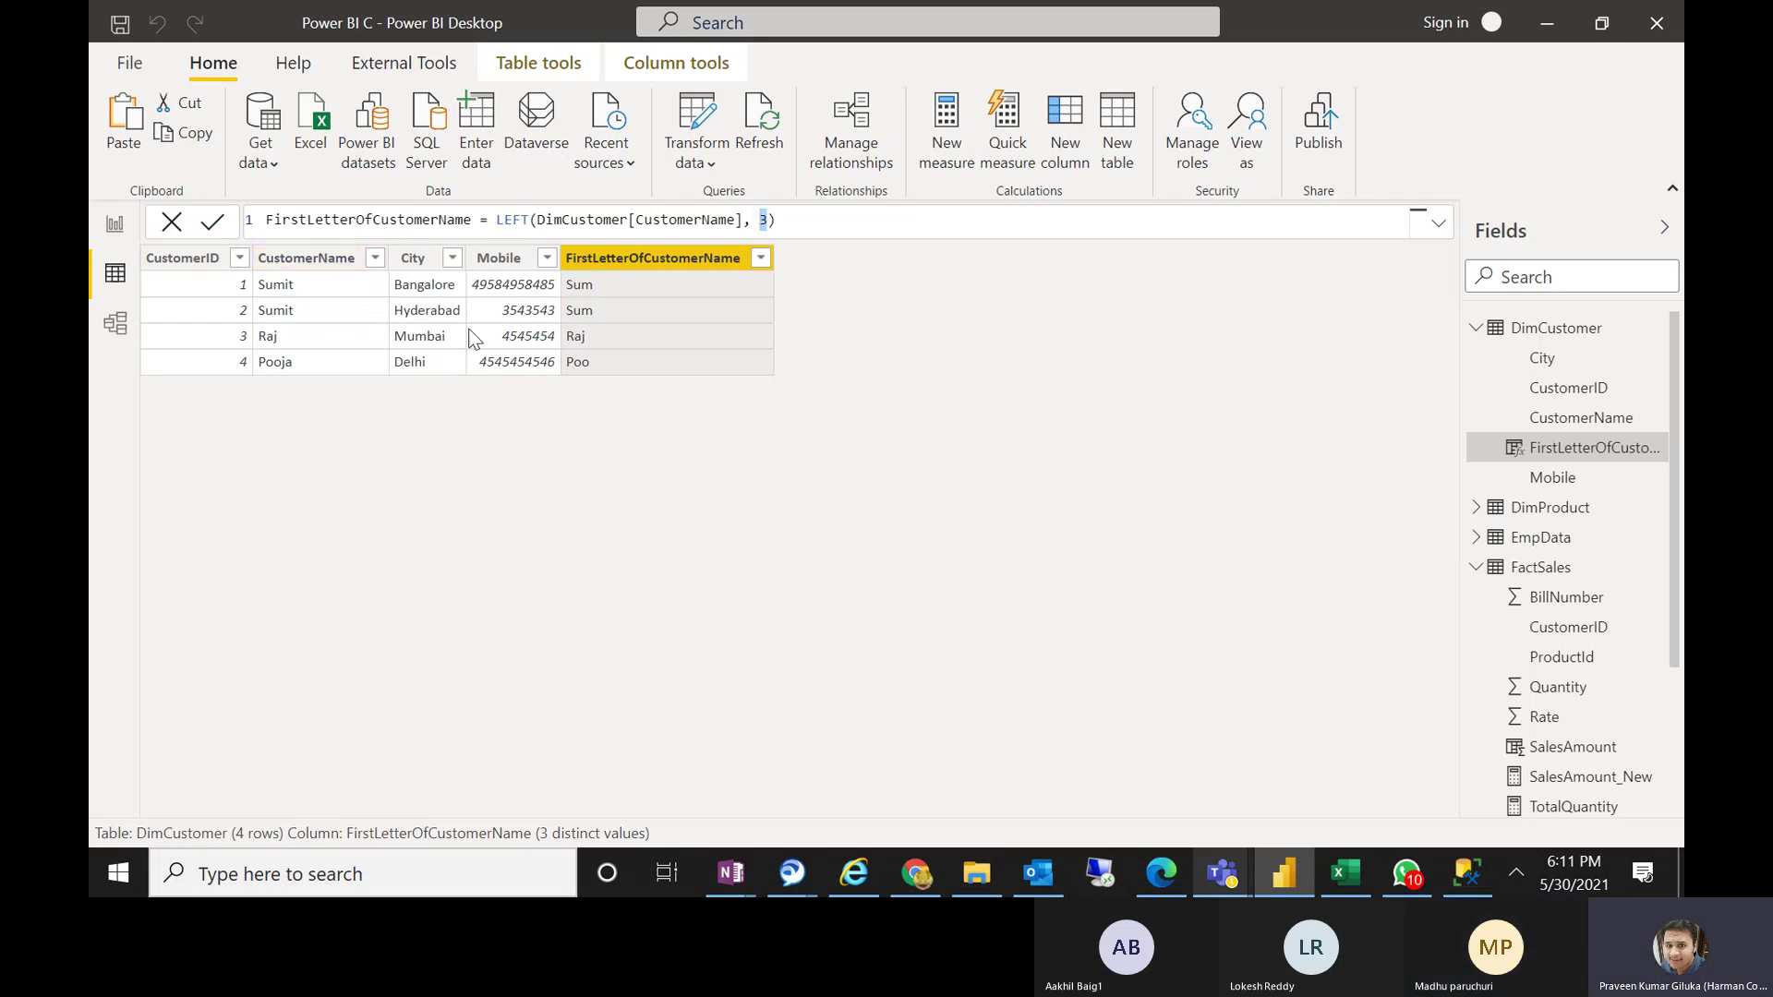
{"action": "double_click", "coordinate": [529, 221]}
{"action": "type", "text": "RIGHT"}
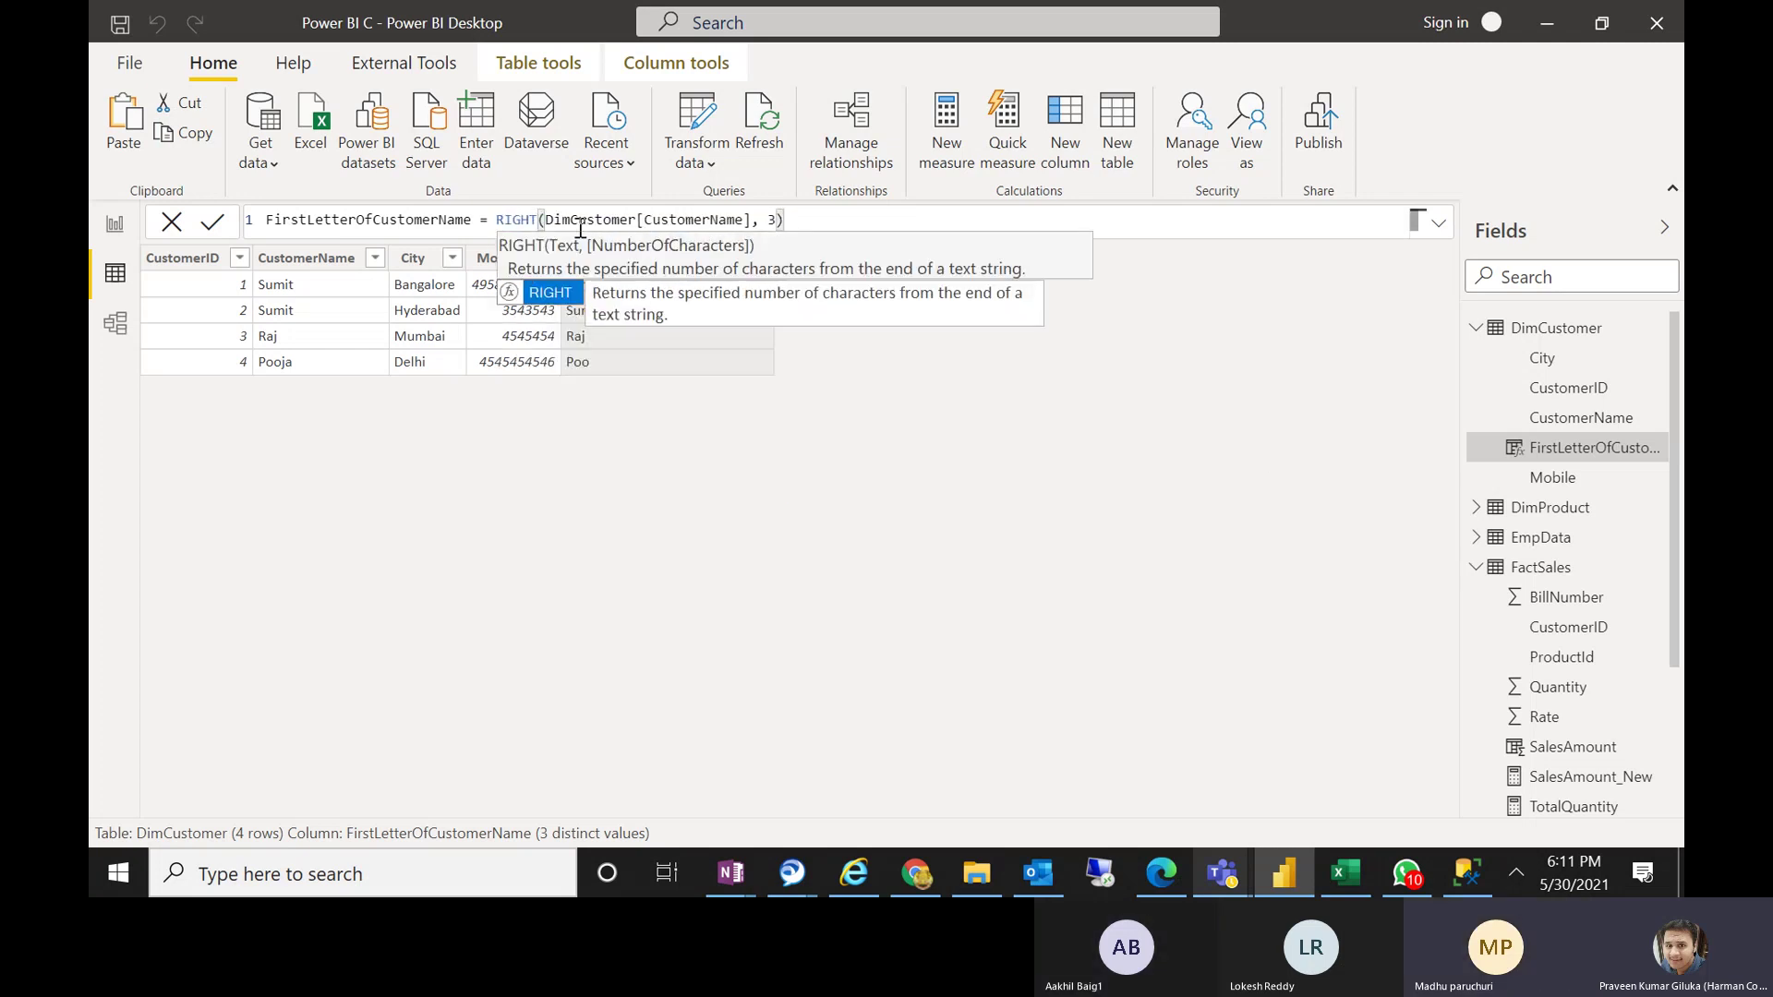
{"action": "left_click", "coordinate": [786, 219]}
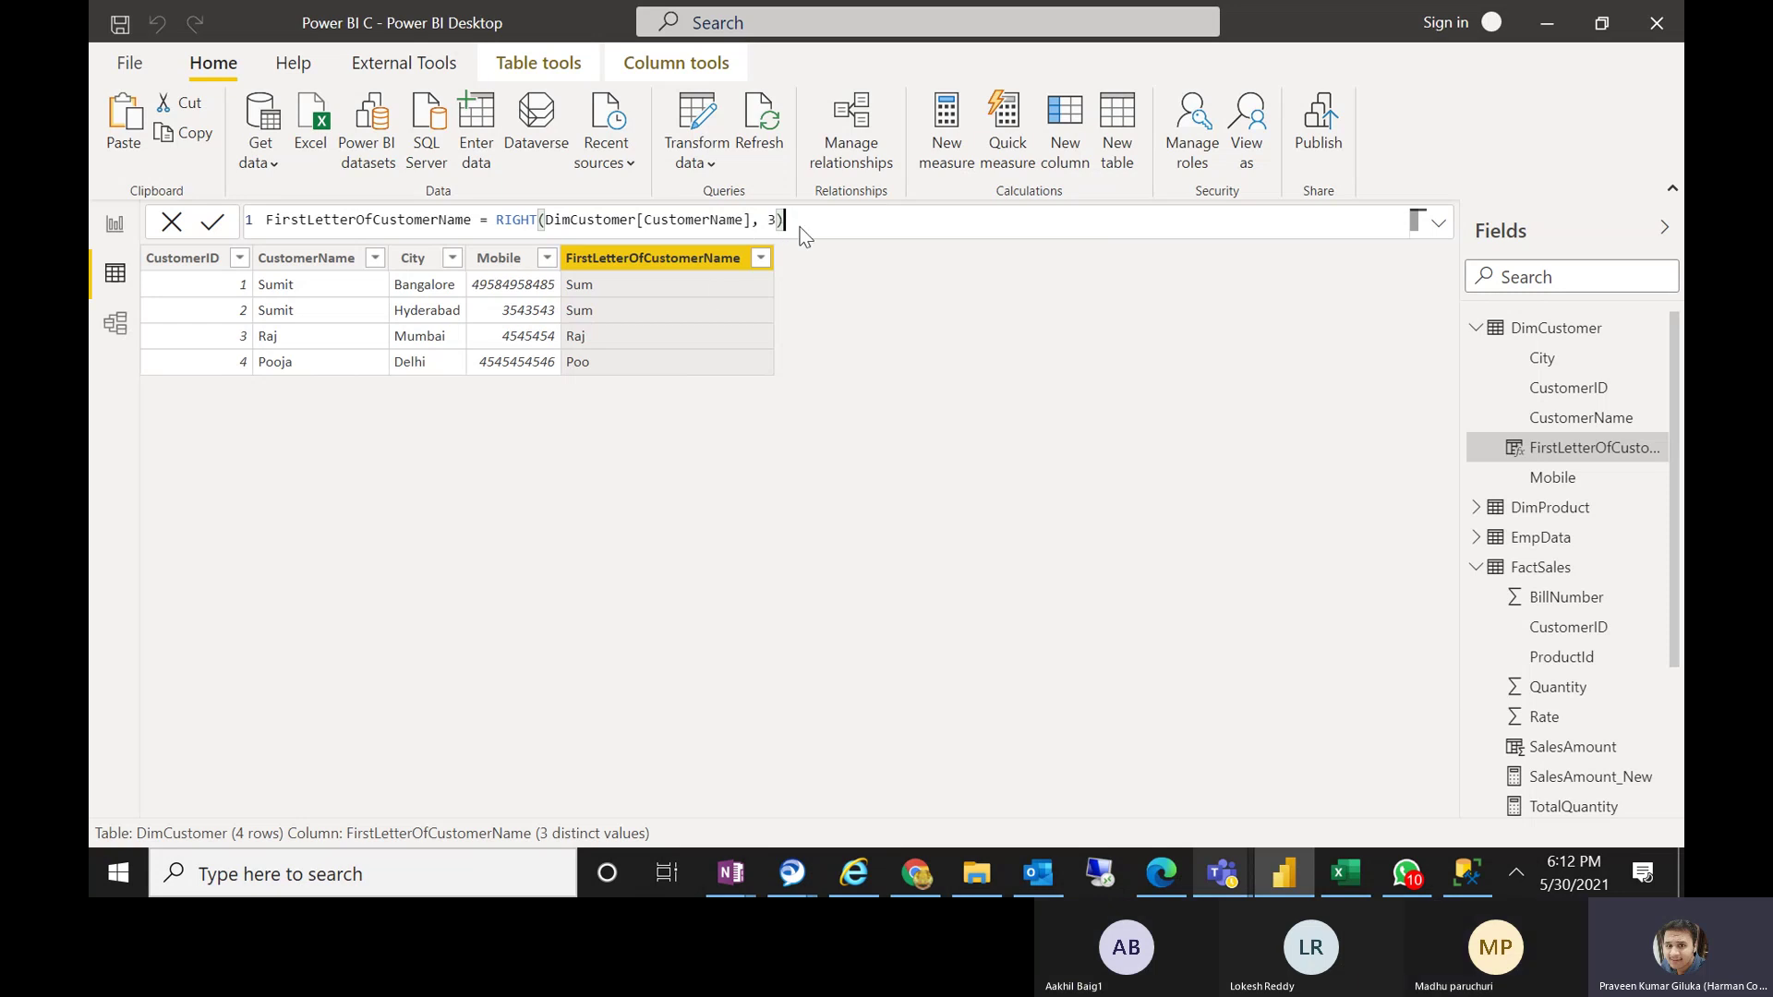
{"action": "key", "text": "Return"}
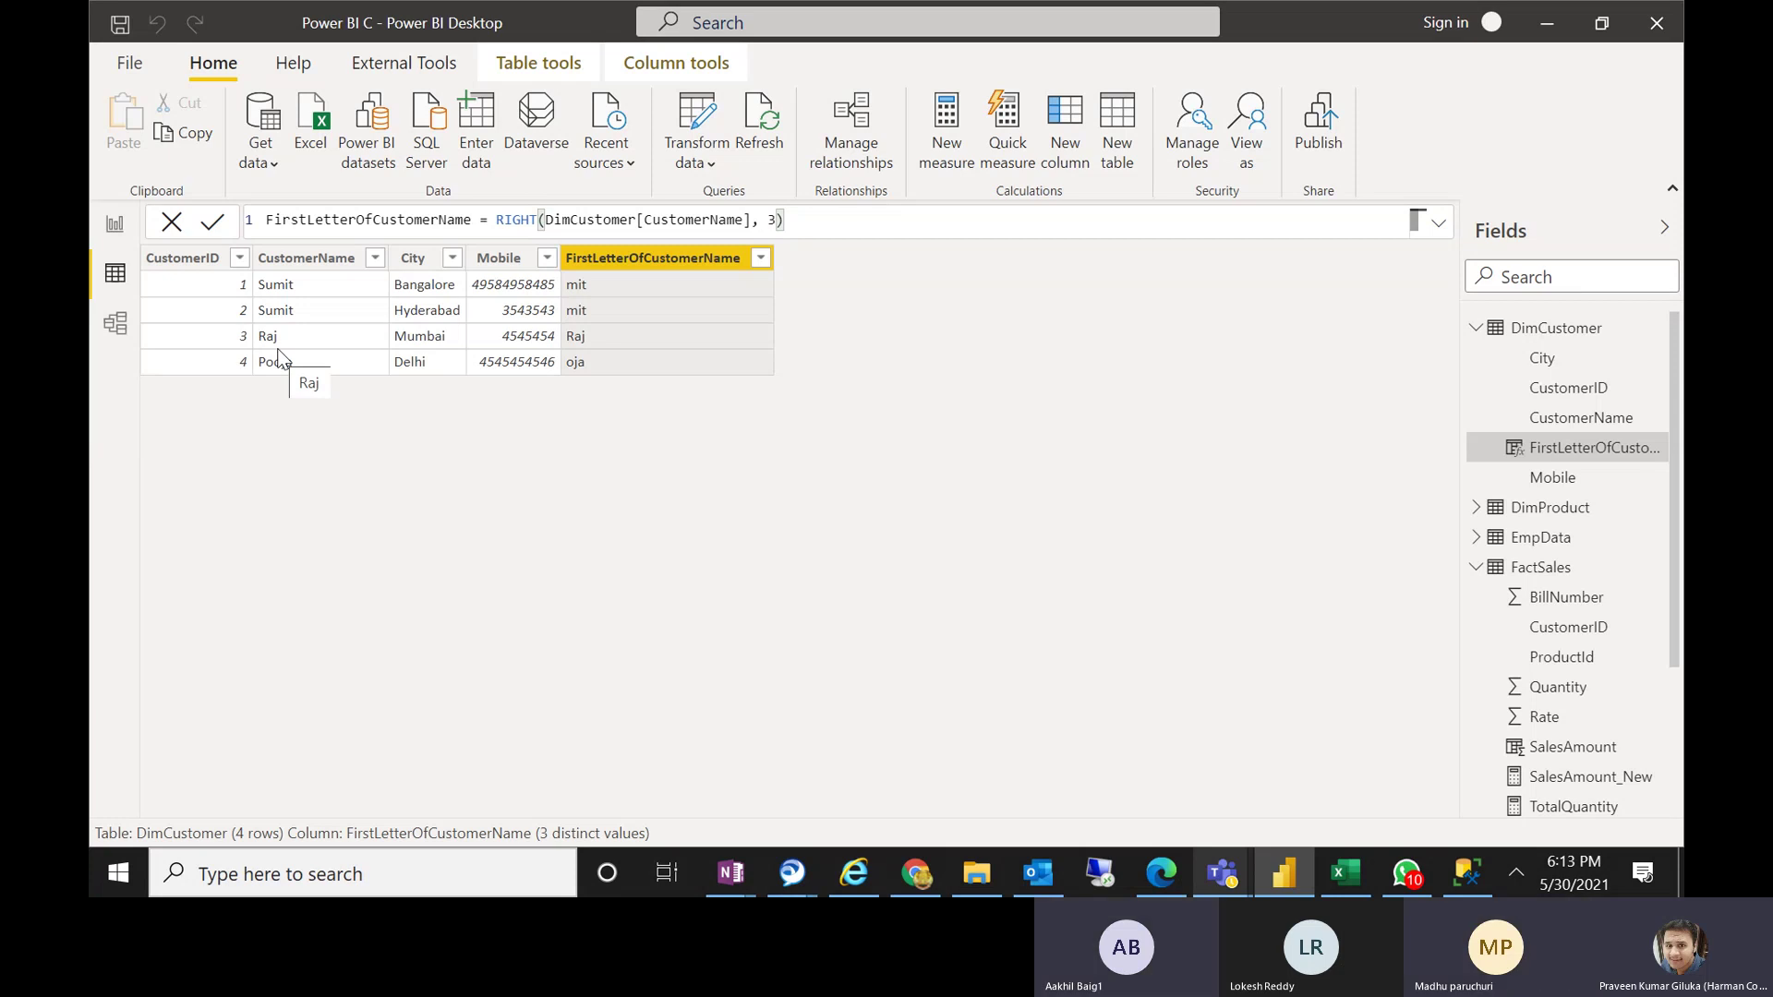
Add a calculated column named Demo to DimCustomer and begin its formula with the MID function
{"action": "left_click", "coordinate": [1067, 138]}
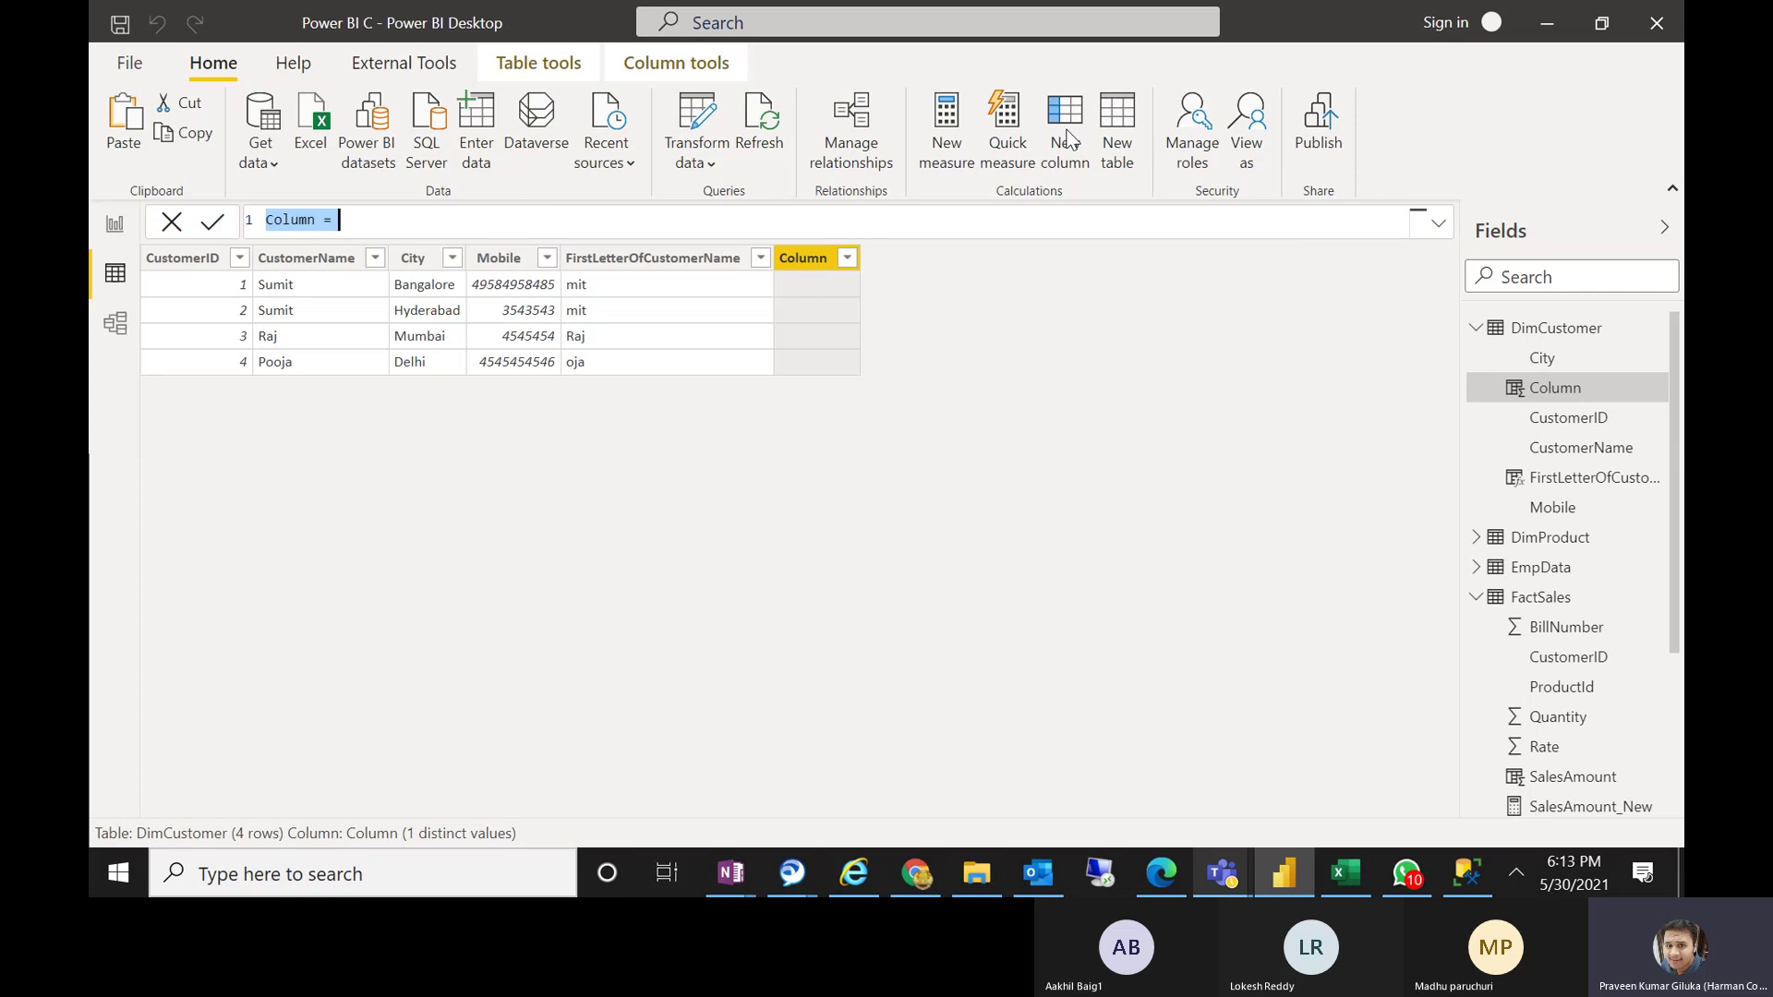
{"action": "type", "text": "dEMO"}
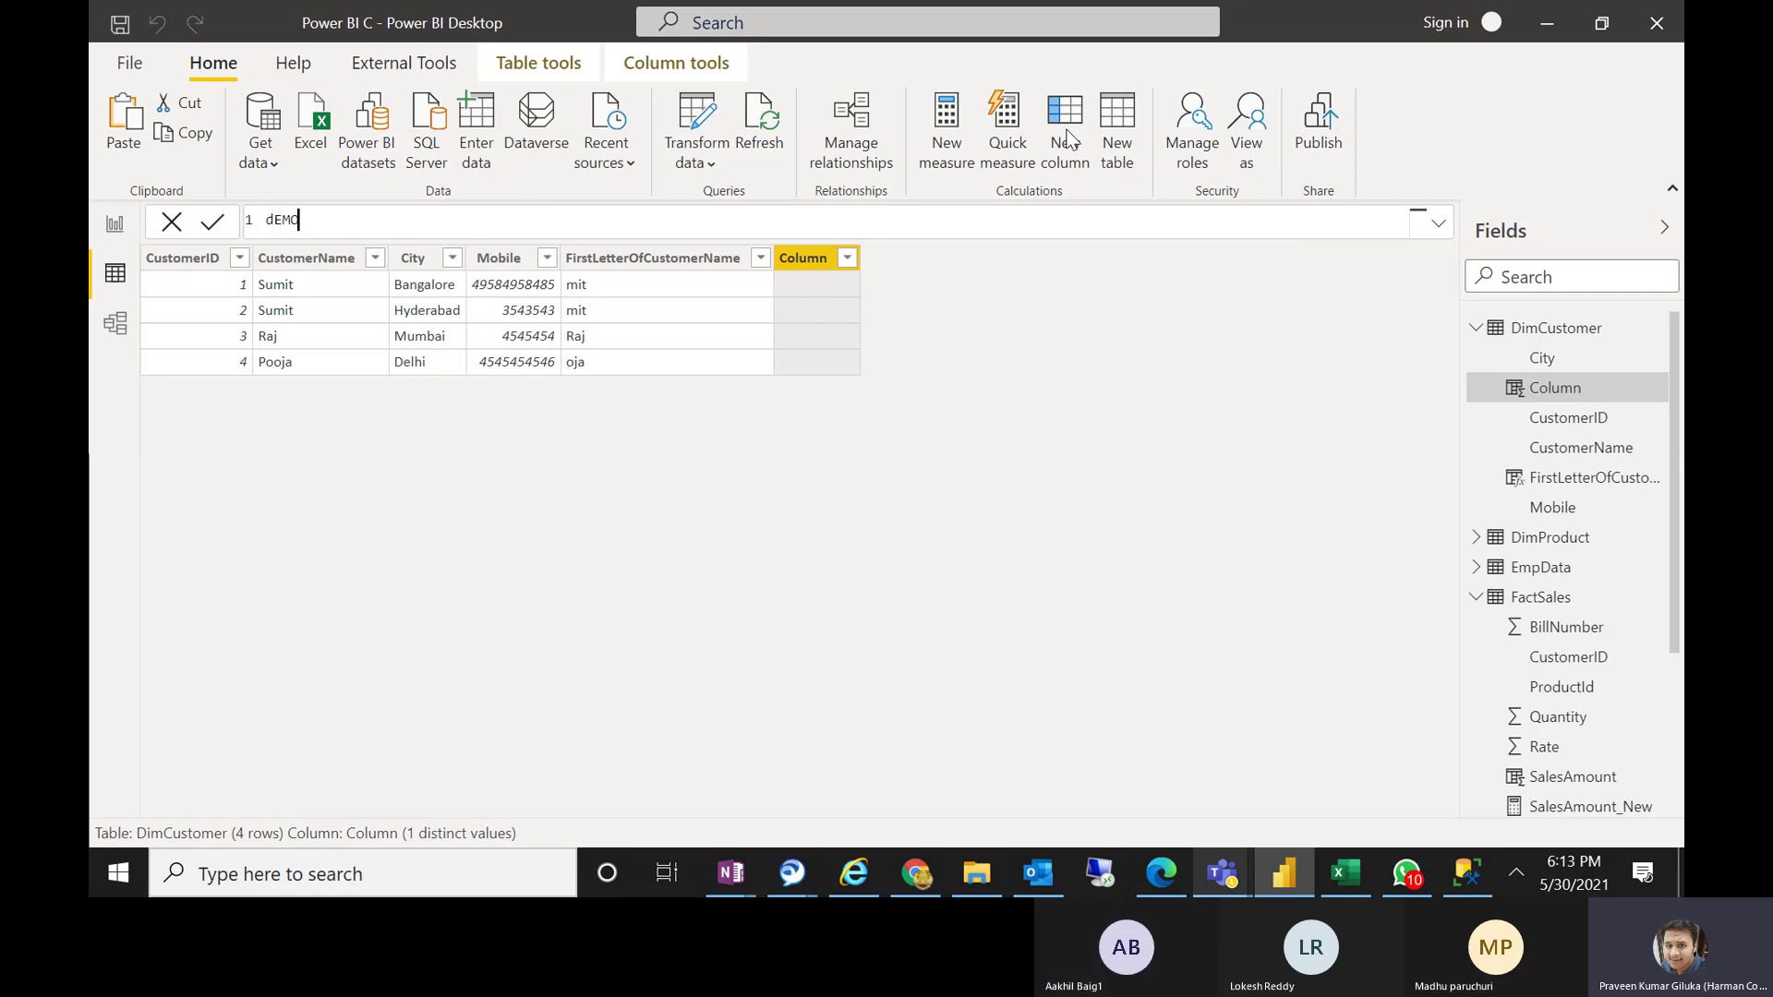
{"action": "key", "text": "BackSpace"}
{"action": "key", "text": "BackSpace"}
{"action": "key", "text": "BackSpace"}
{"action": "key", "text": "BackSpace"}
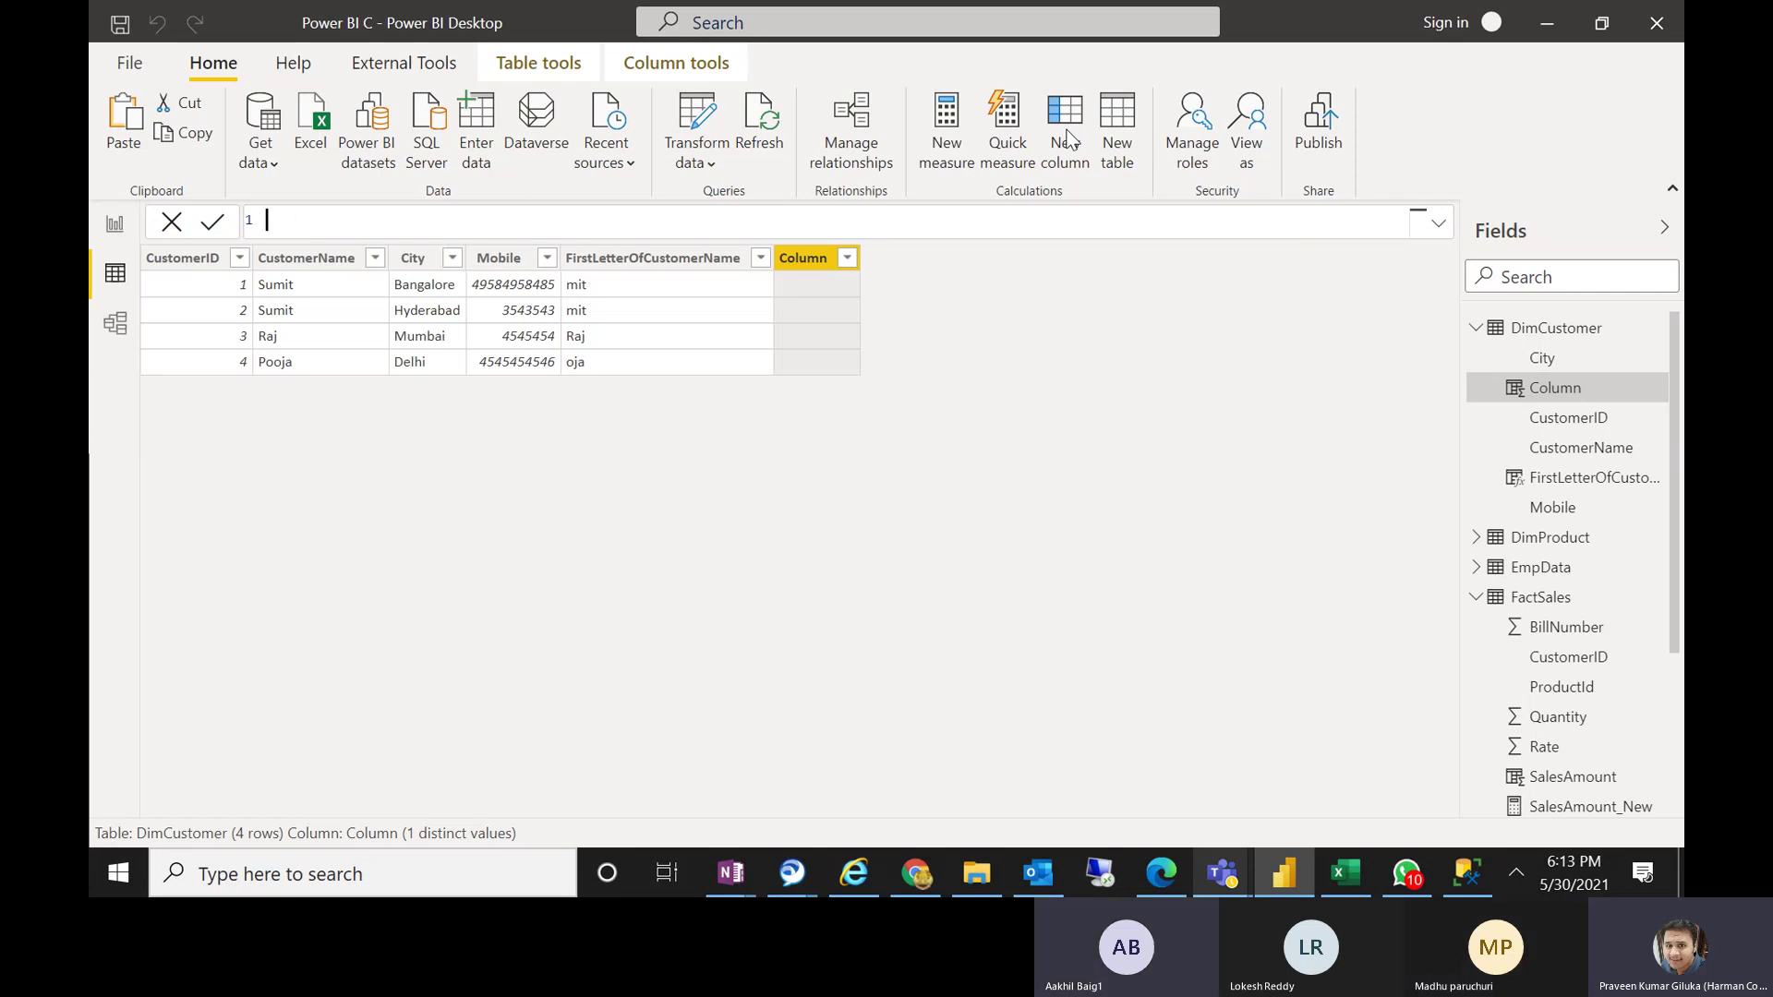
{"action": "type", "text": "Demo ="}
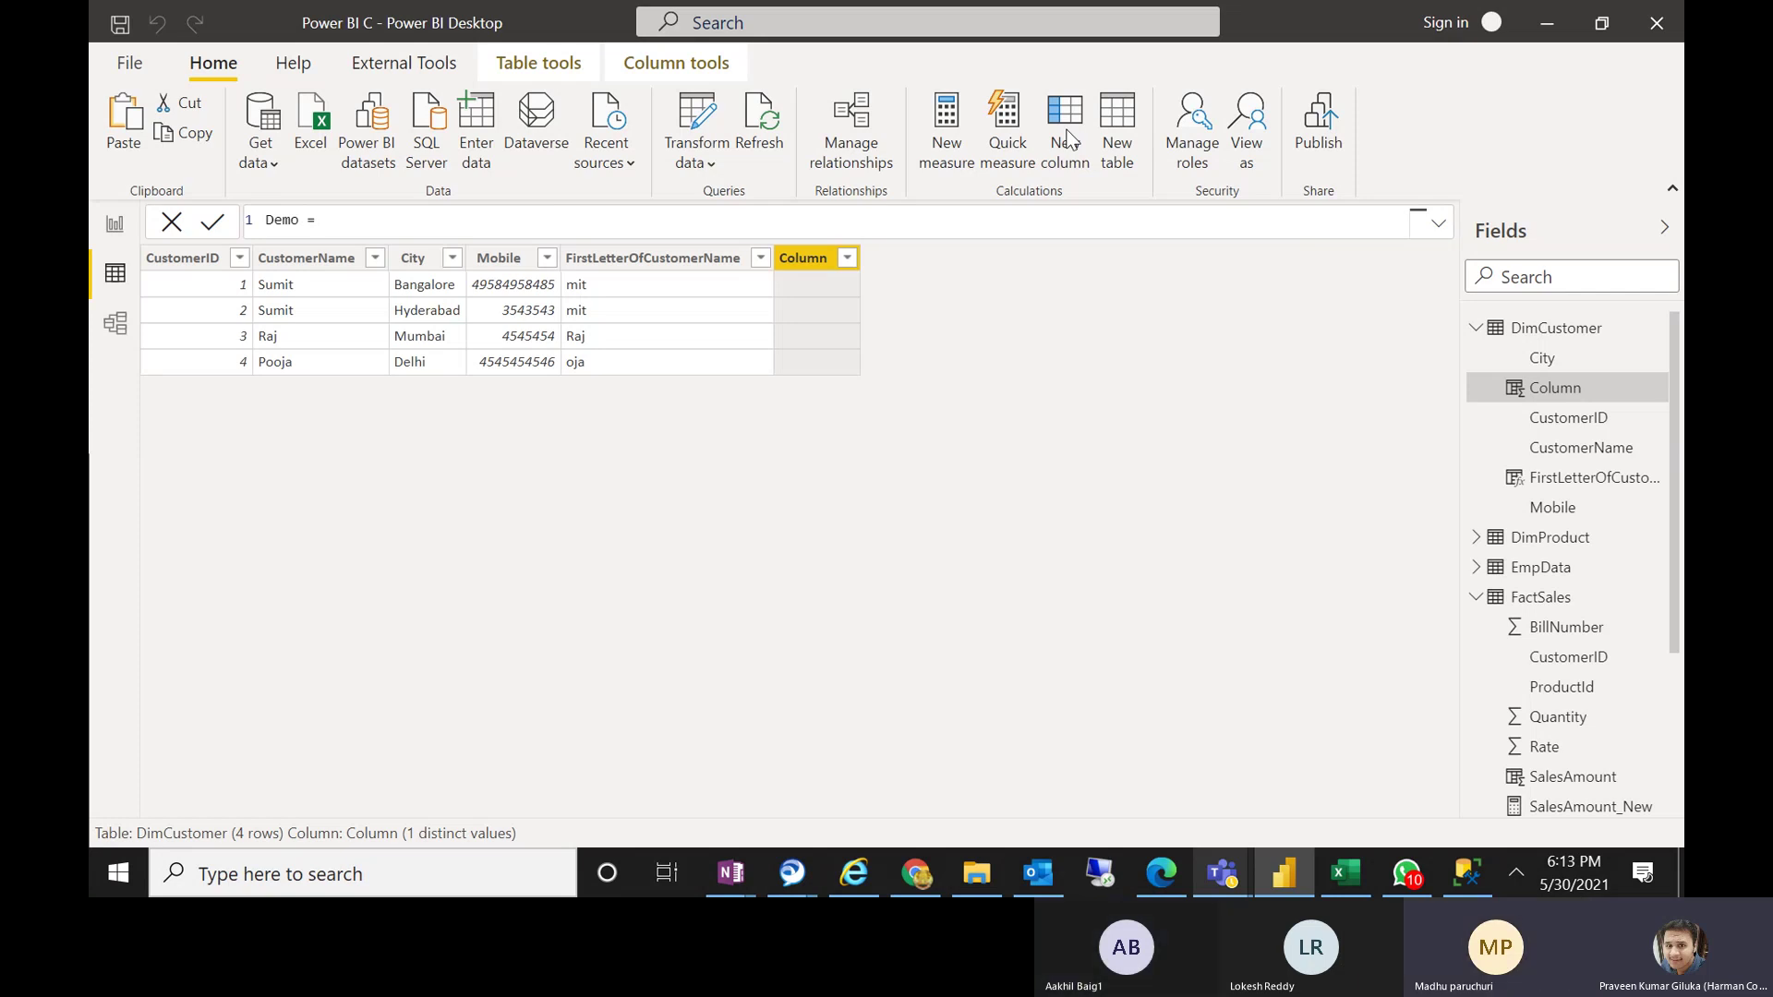
{"action": "type", "text": " MID"}
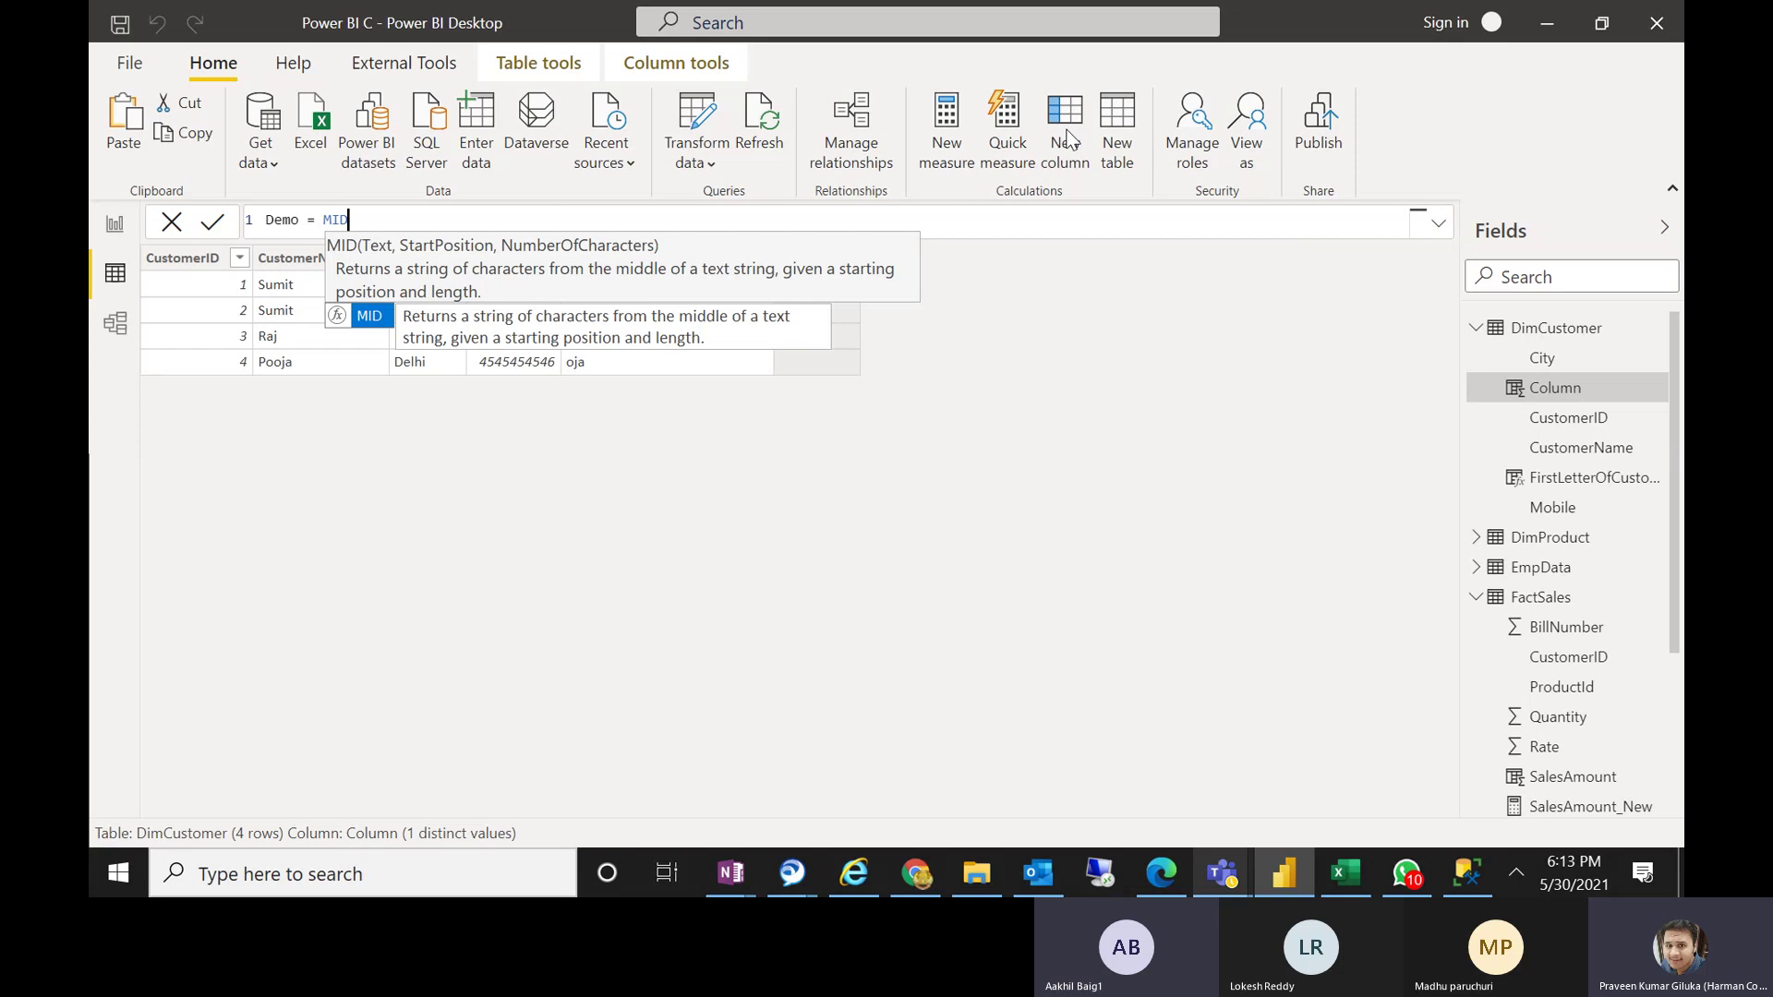
{"action": "type", "text": "("}
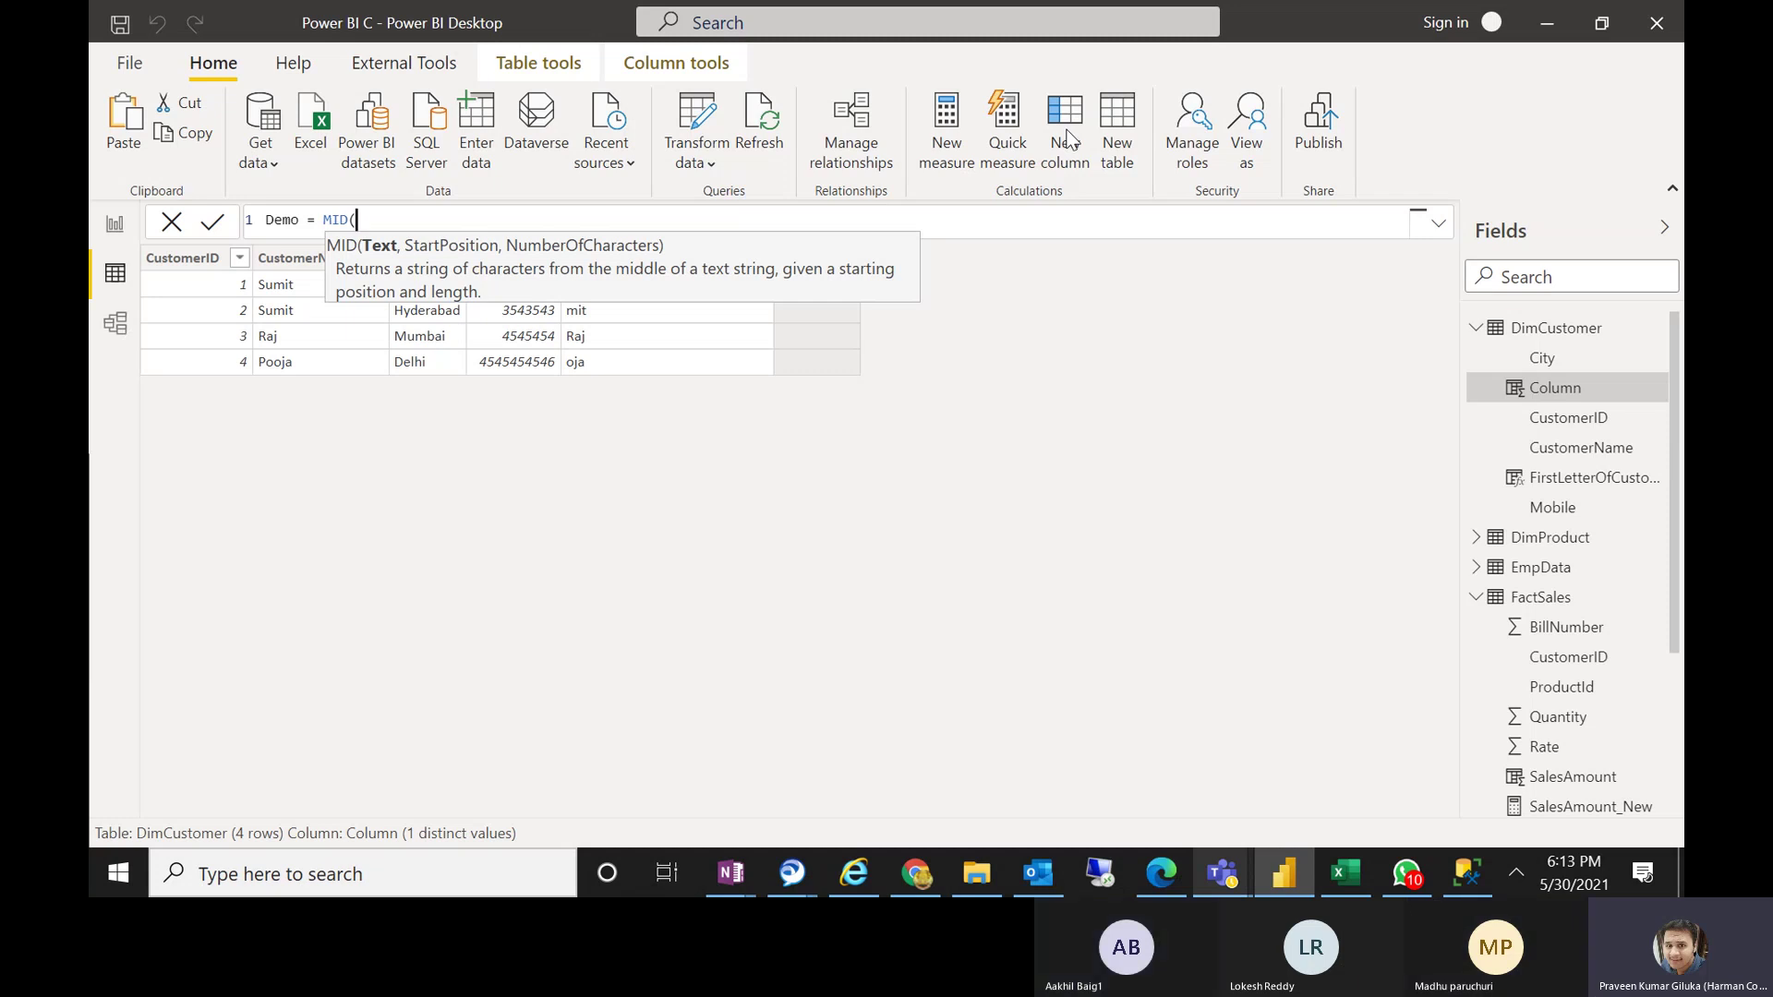
Enter DimCustomer[CustomerName] as the text argument of the MID function
{"action": "type", "text": "CU"}
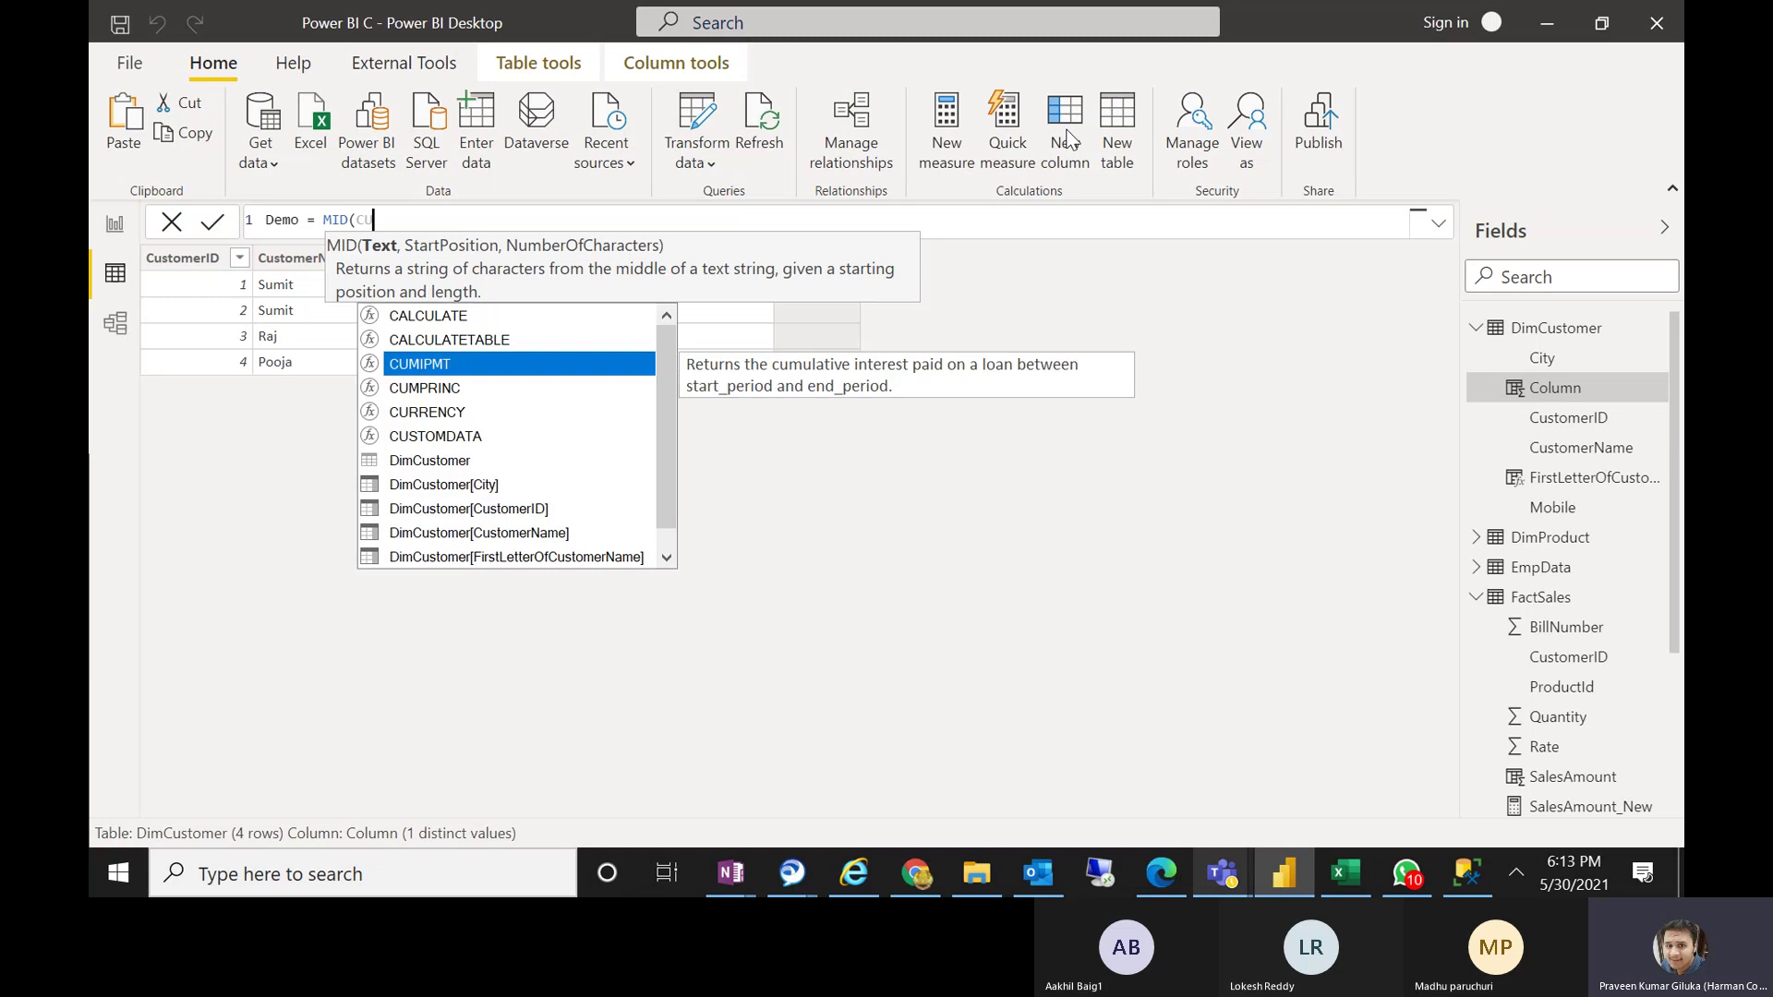
{"action": "type", "text": "ST"}
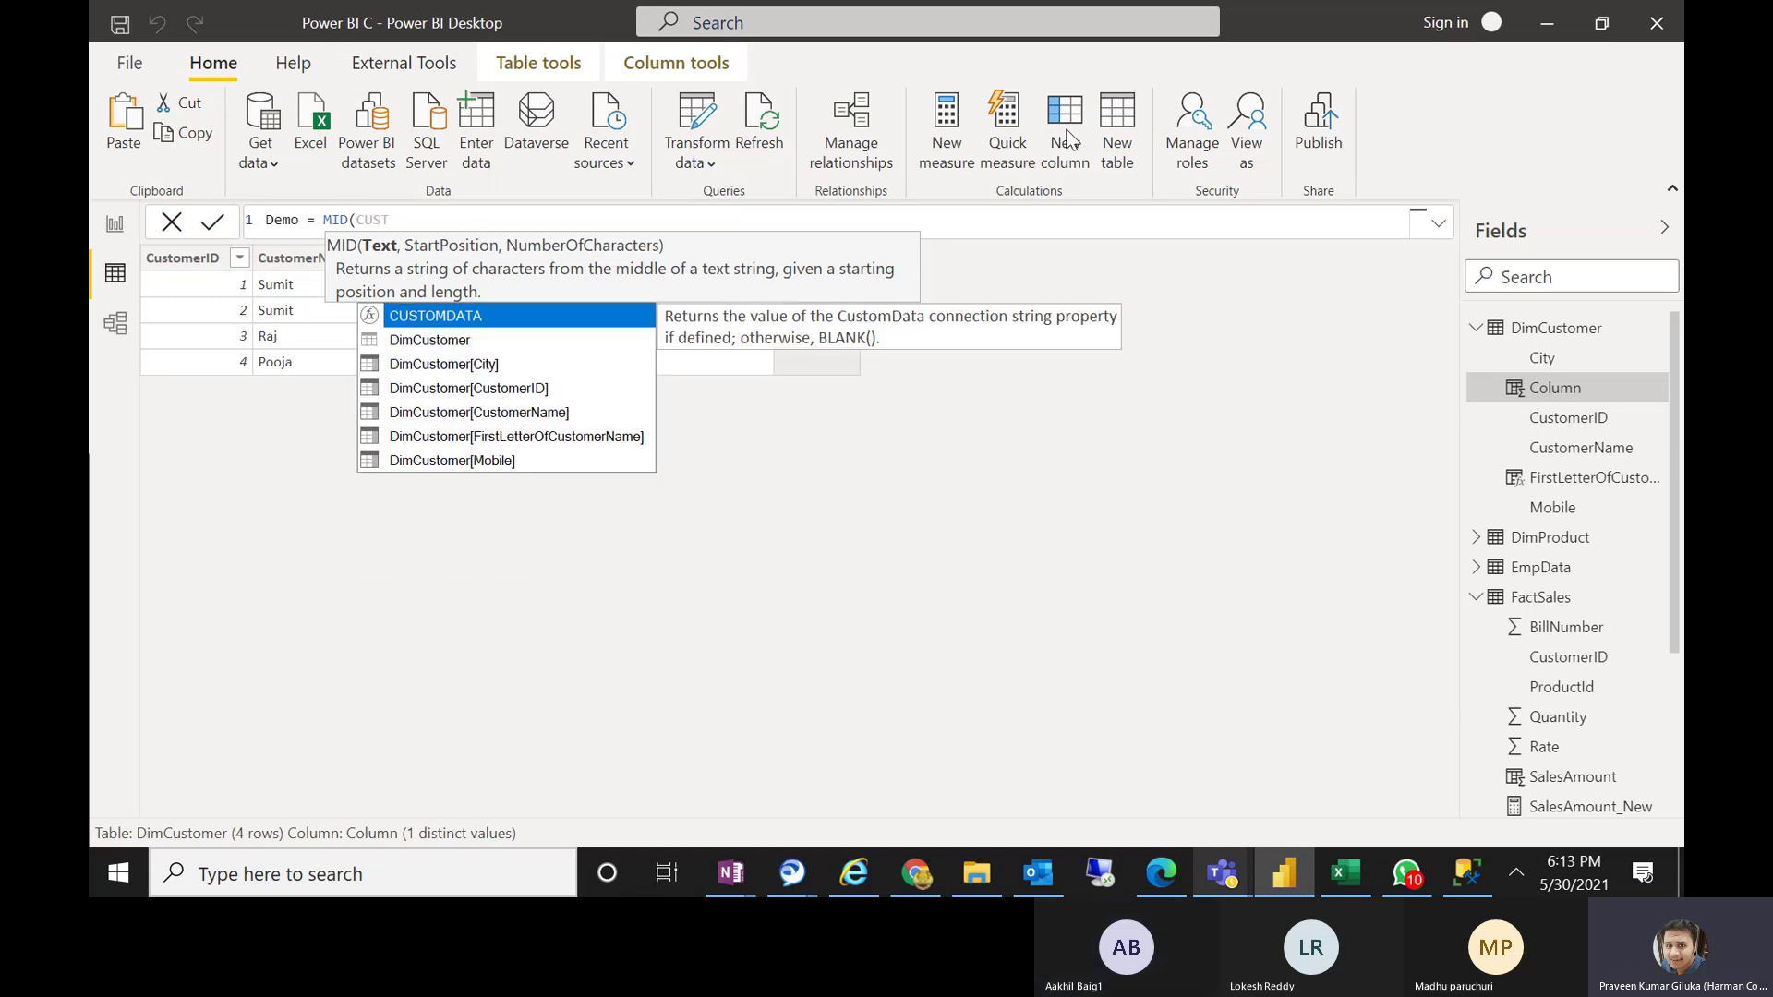
{"action": "key", "text": "Down"}
{"action": "key", "text": "Down"}
{"action": "key", "text": "Down"}
{"action": "key", "text": "Down"}
{"action": "key", "text": "Tab"}
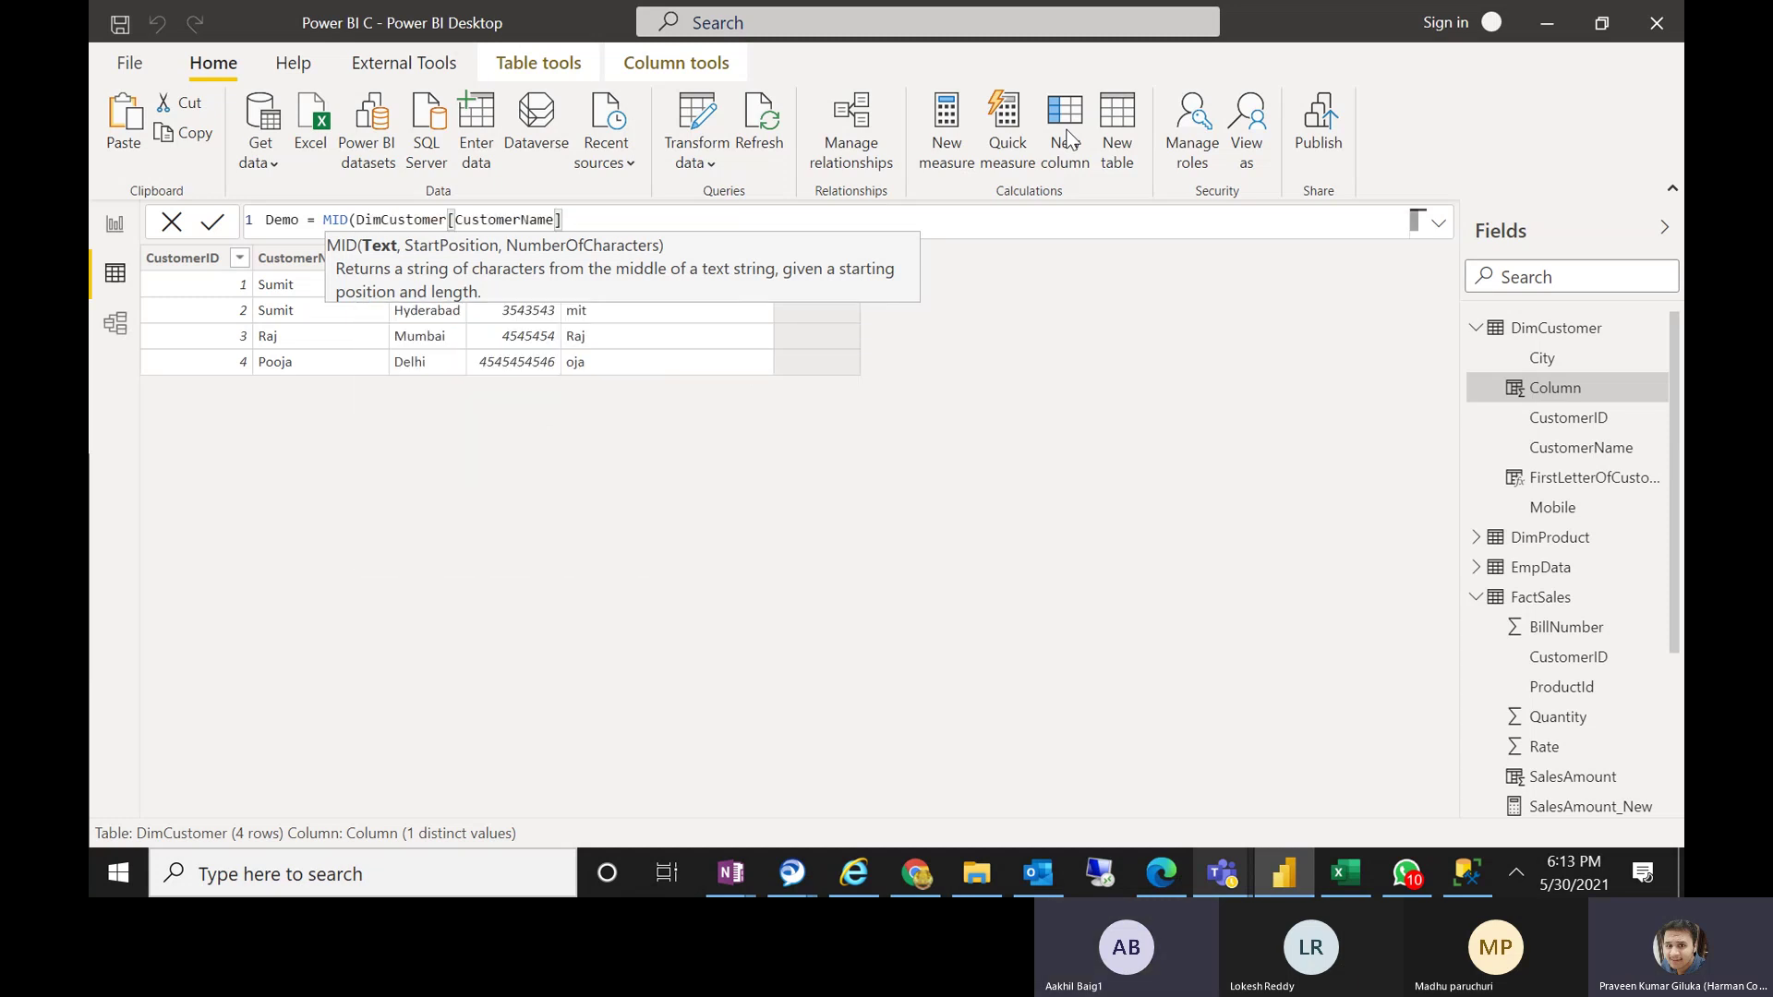
{"action": "type", "text": ","}
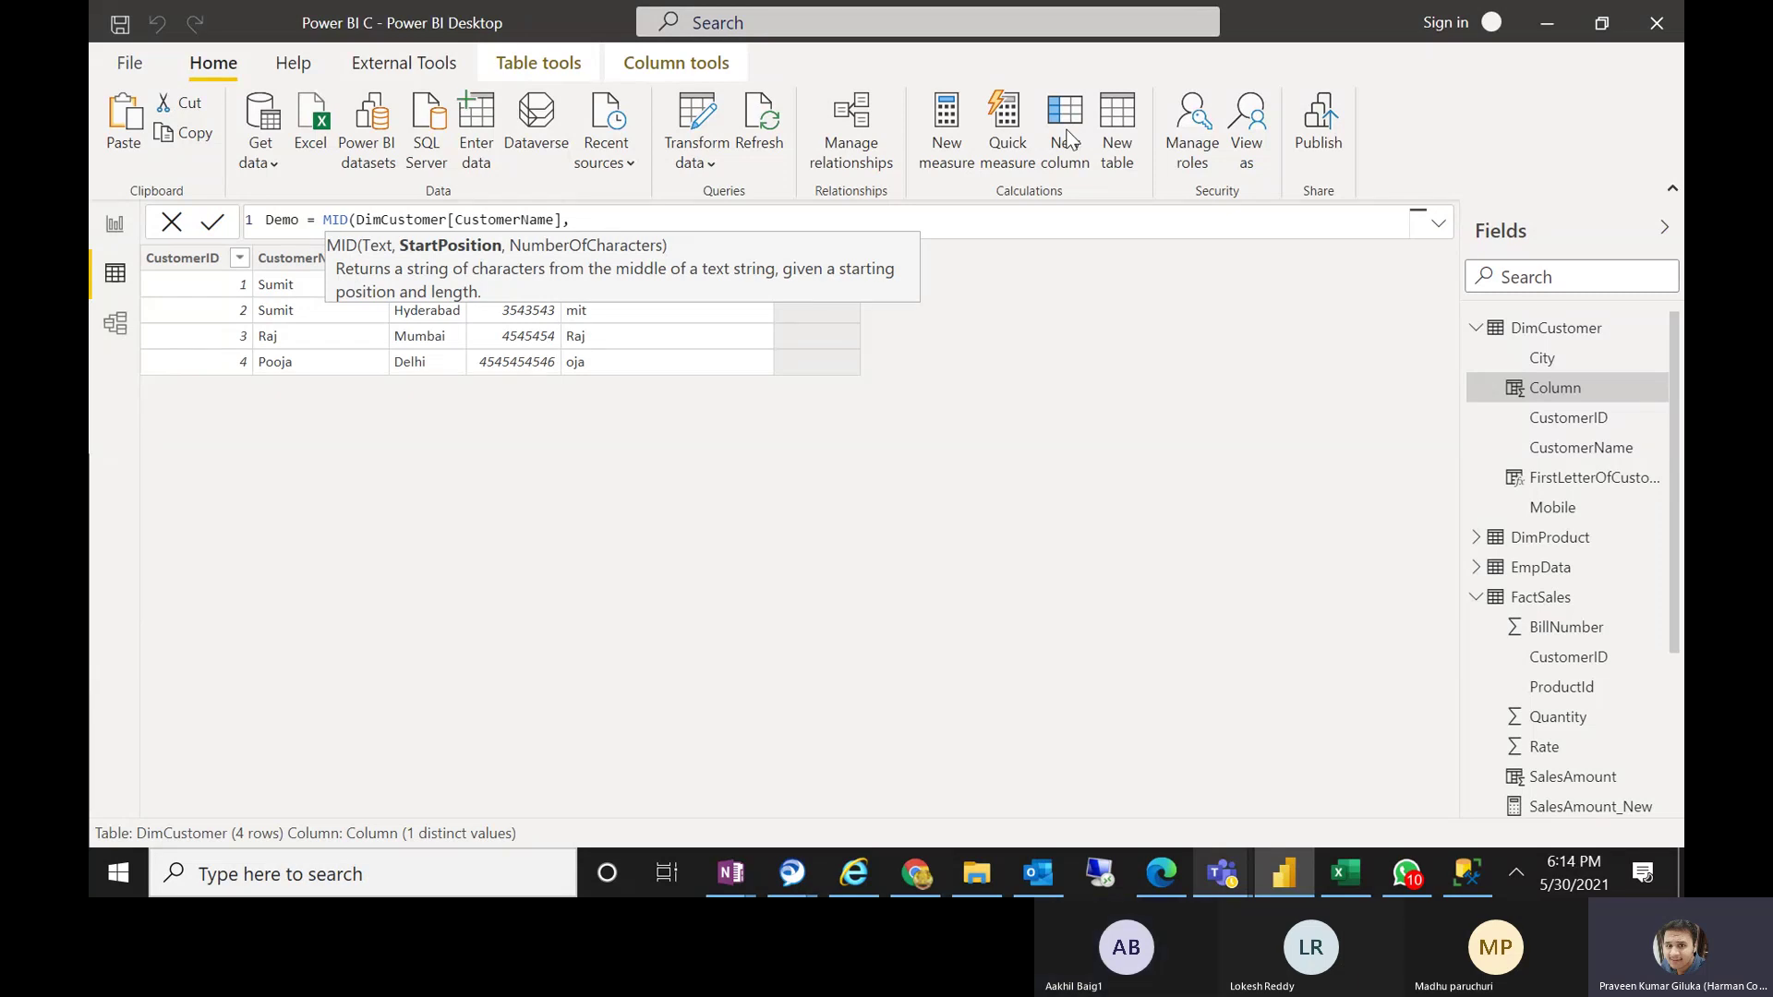
Set MID's start position to 2 and number of characters to 2, close the function and commit the Demo formula
{"action": "type", "text": "2,"}
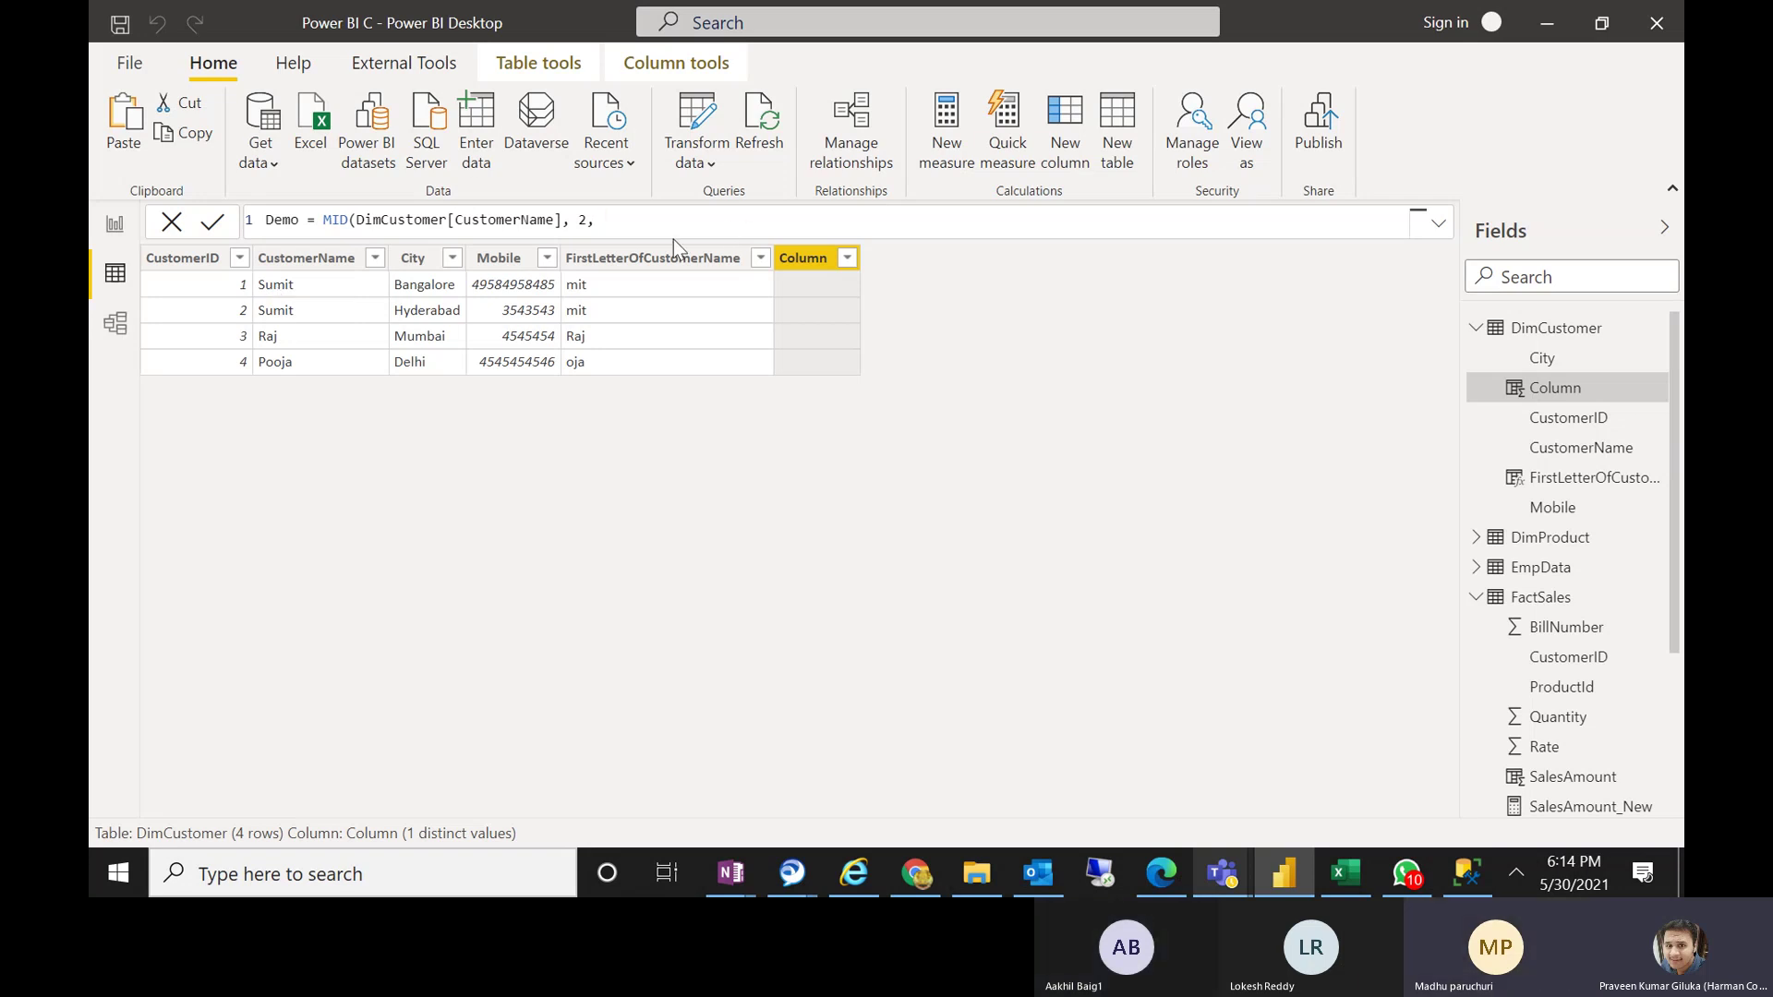
{"action": "type", "text": "2)"}
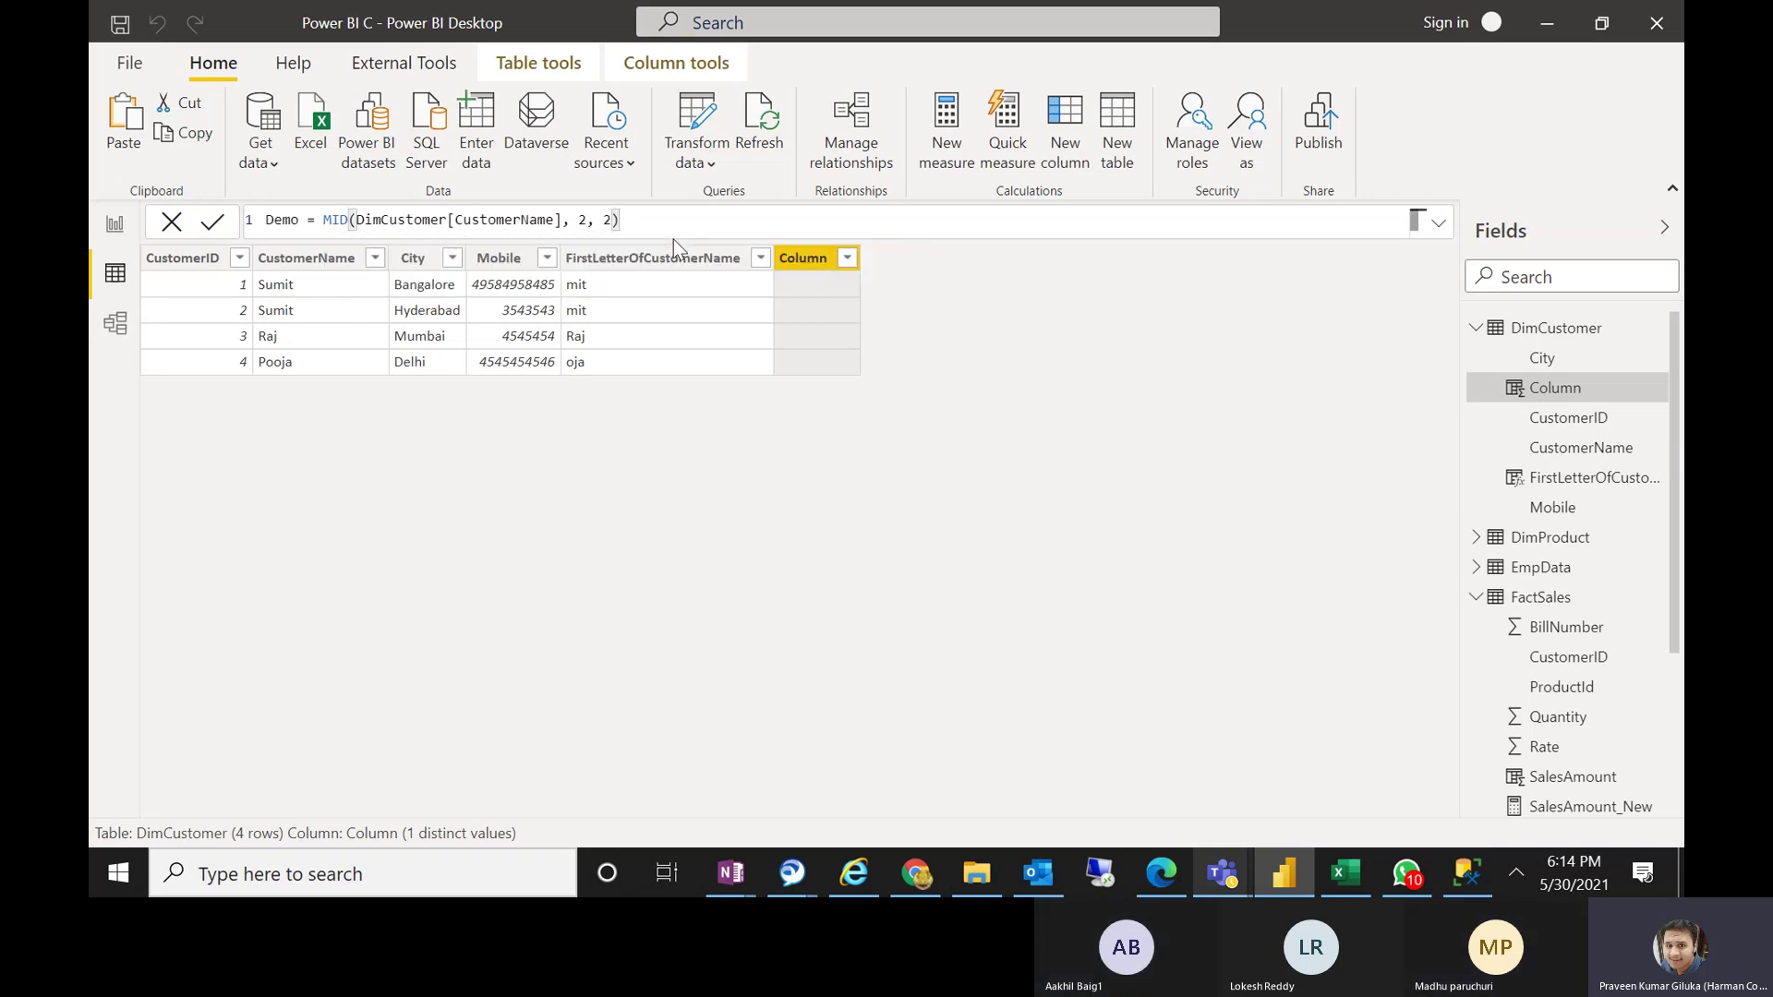
{"action": "key", "text": "Return"}
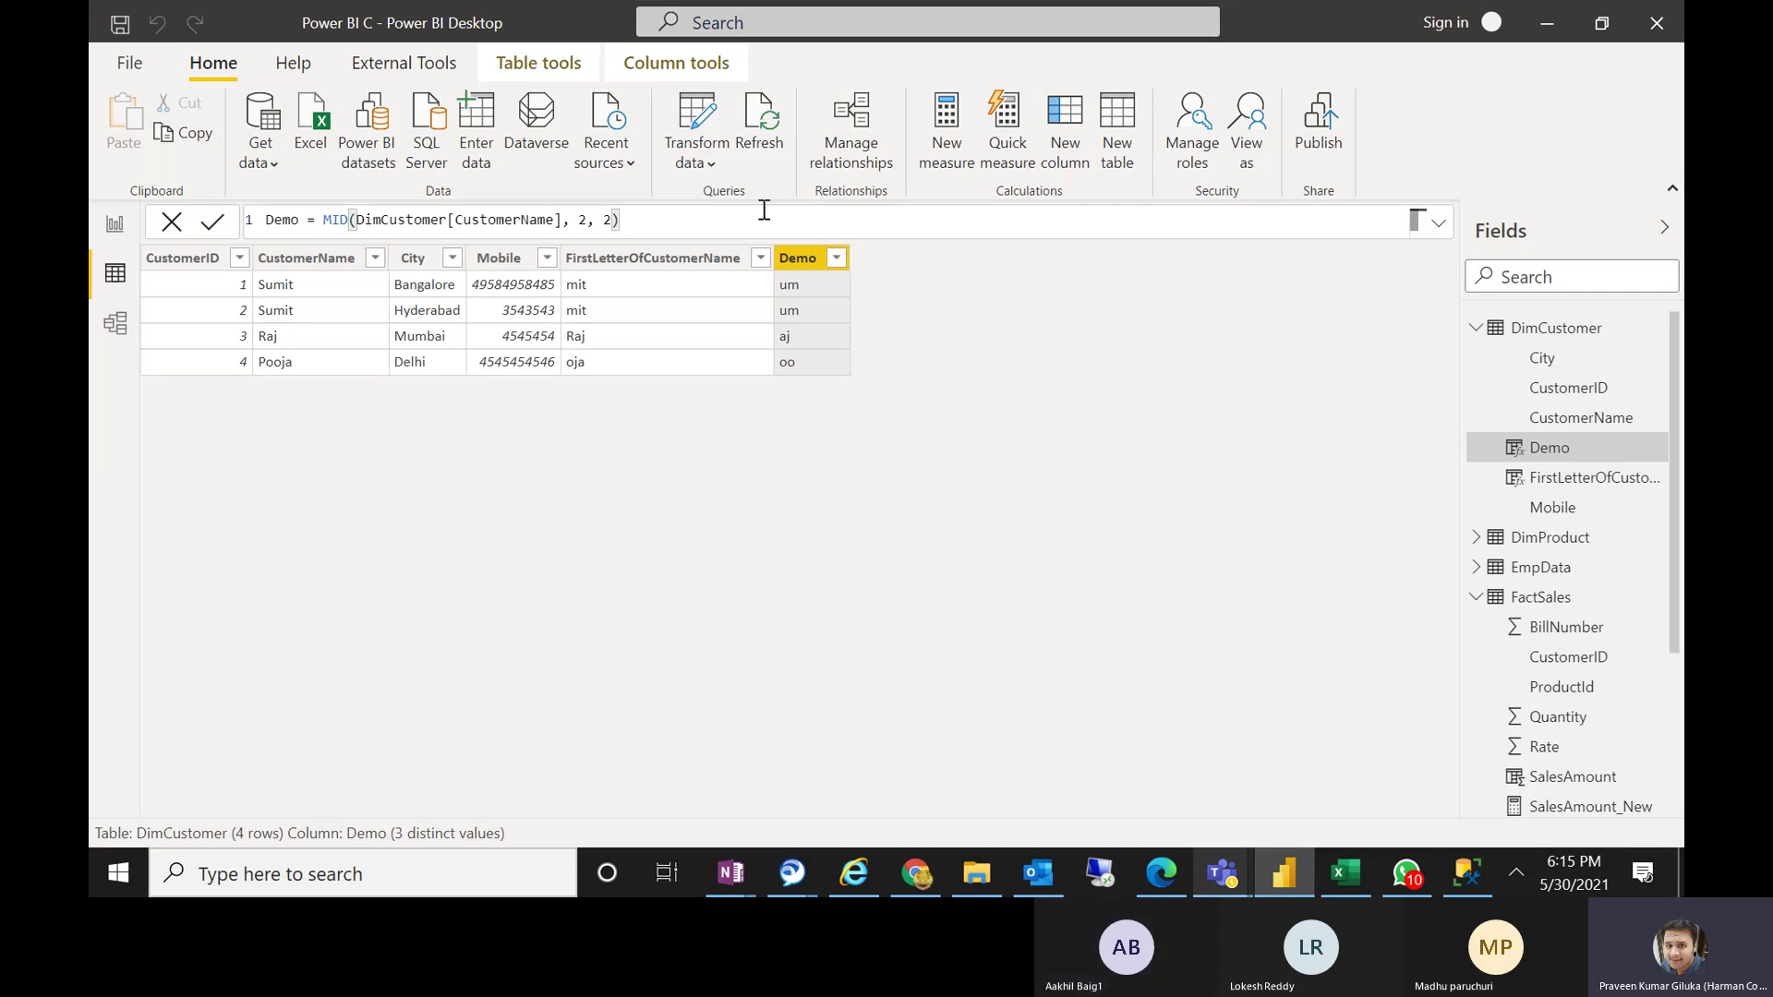
Add a calculated column named Demo2 to DimCustomer and begin its formula with the LEN function
{"action": "left_click", "coordinate": [1086, 143]}
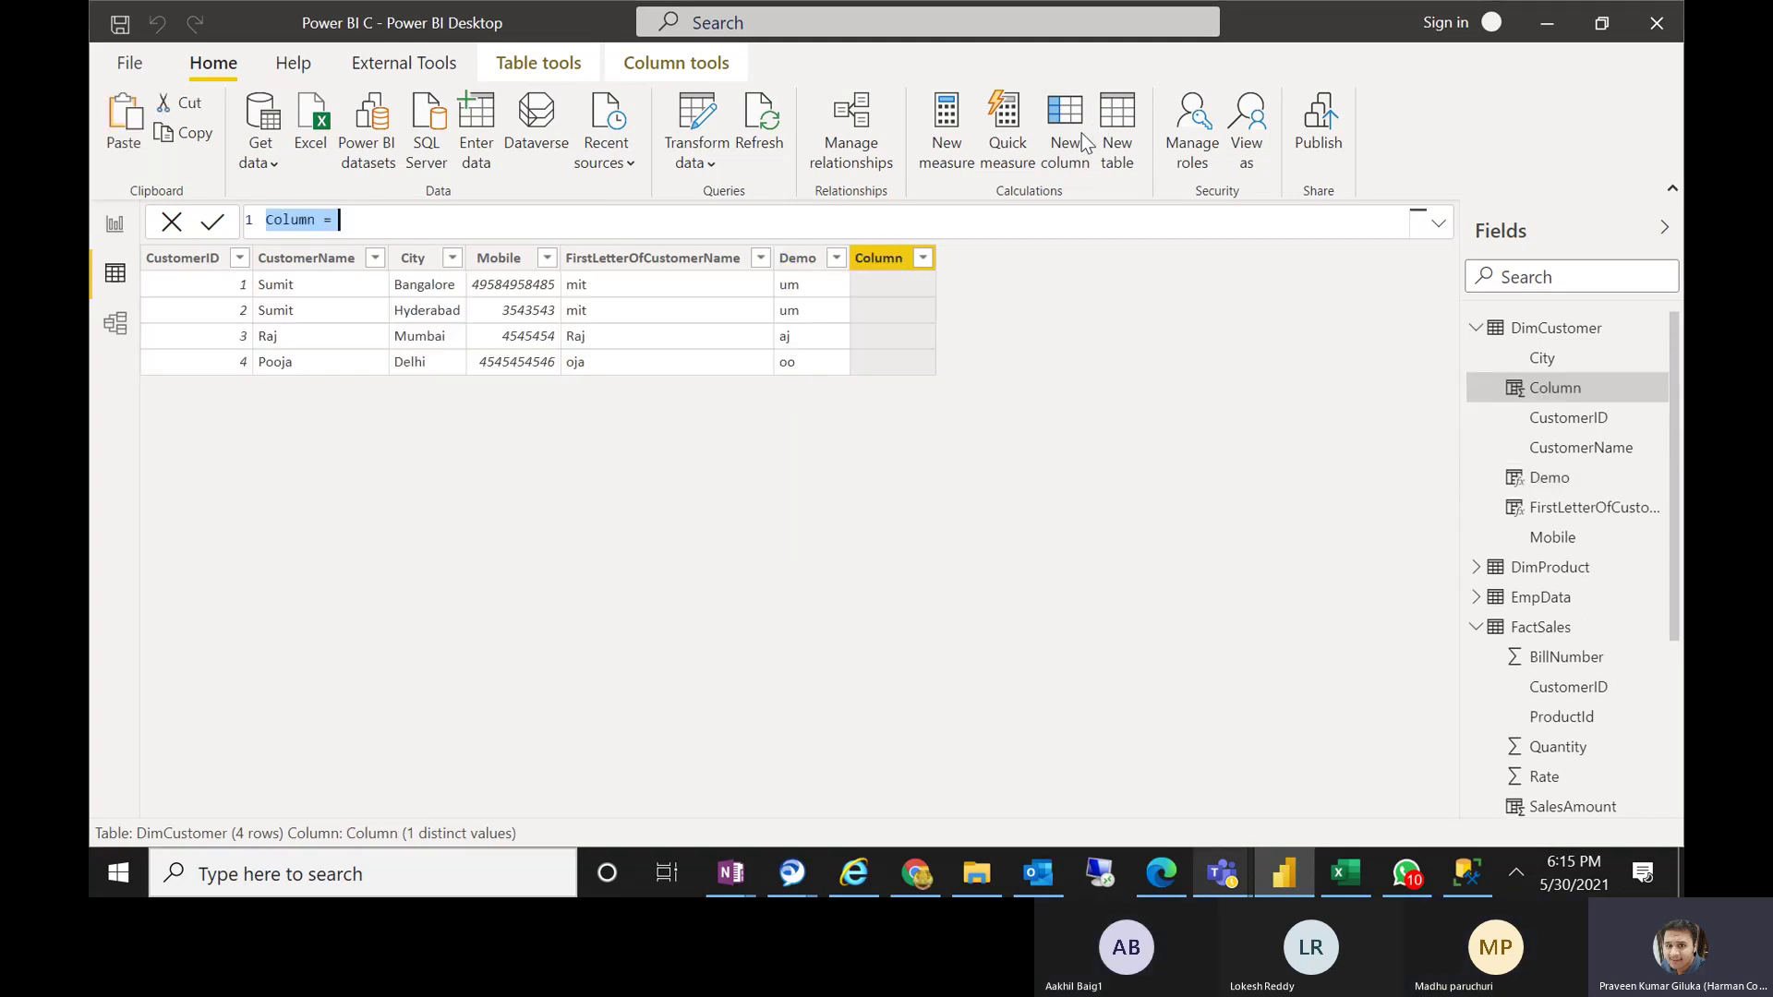
{"action": "type", "text": "De"}
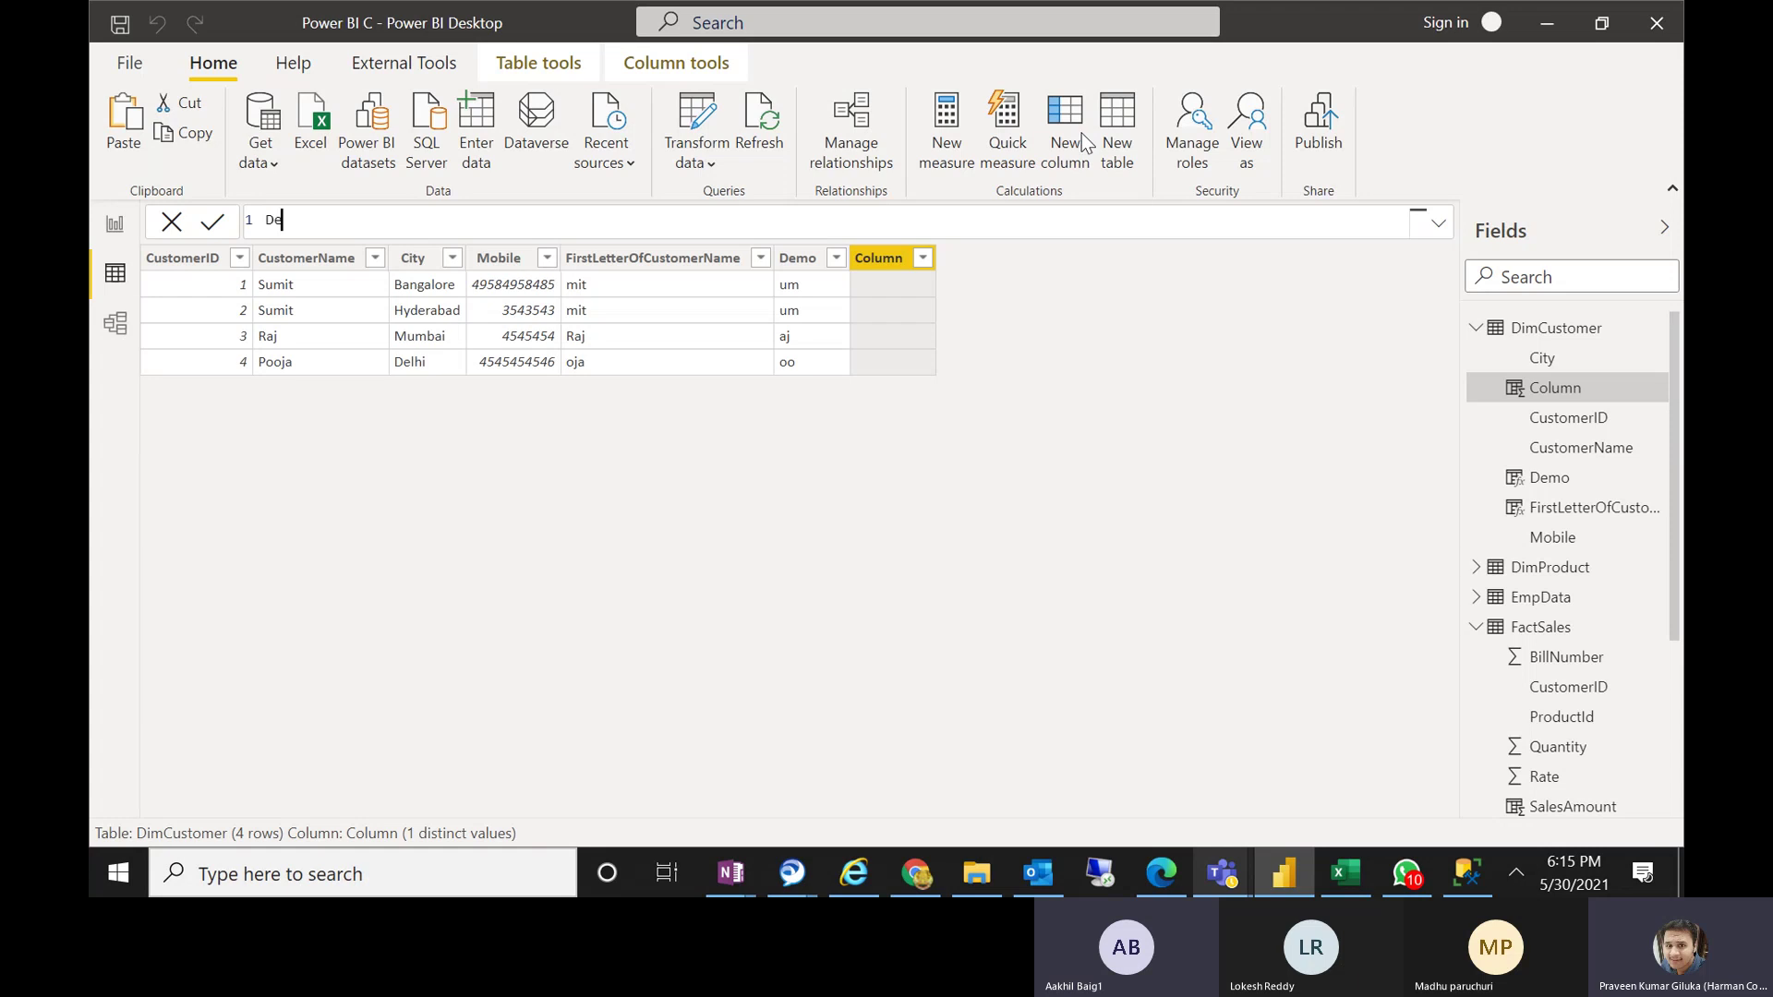
{"action": "type", "text": "mo2 ="}
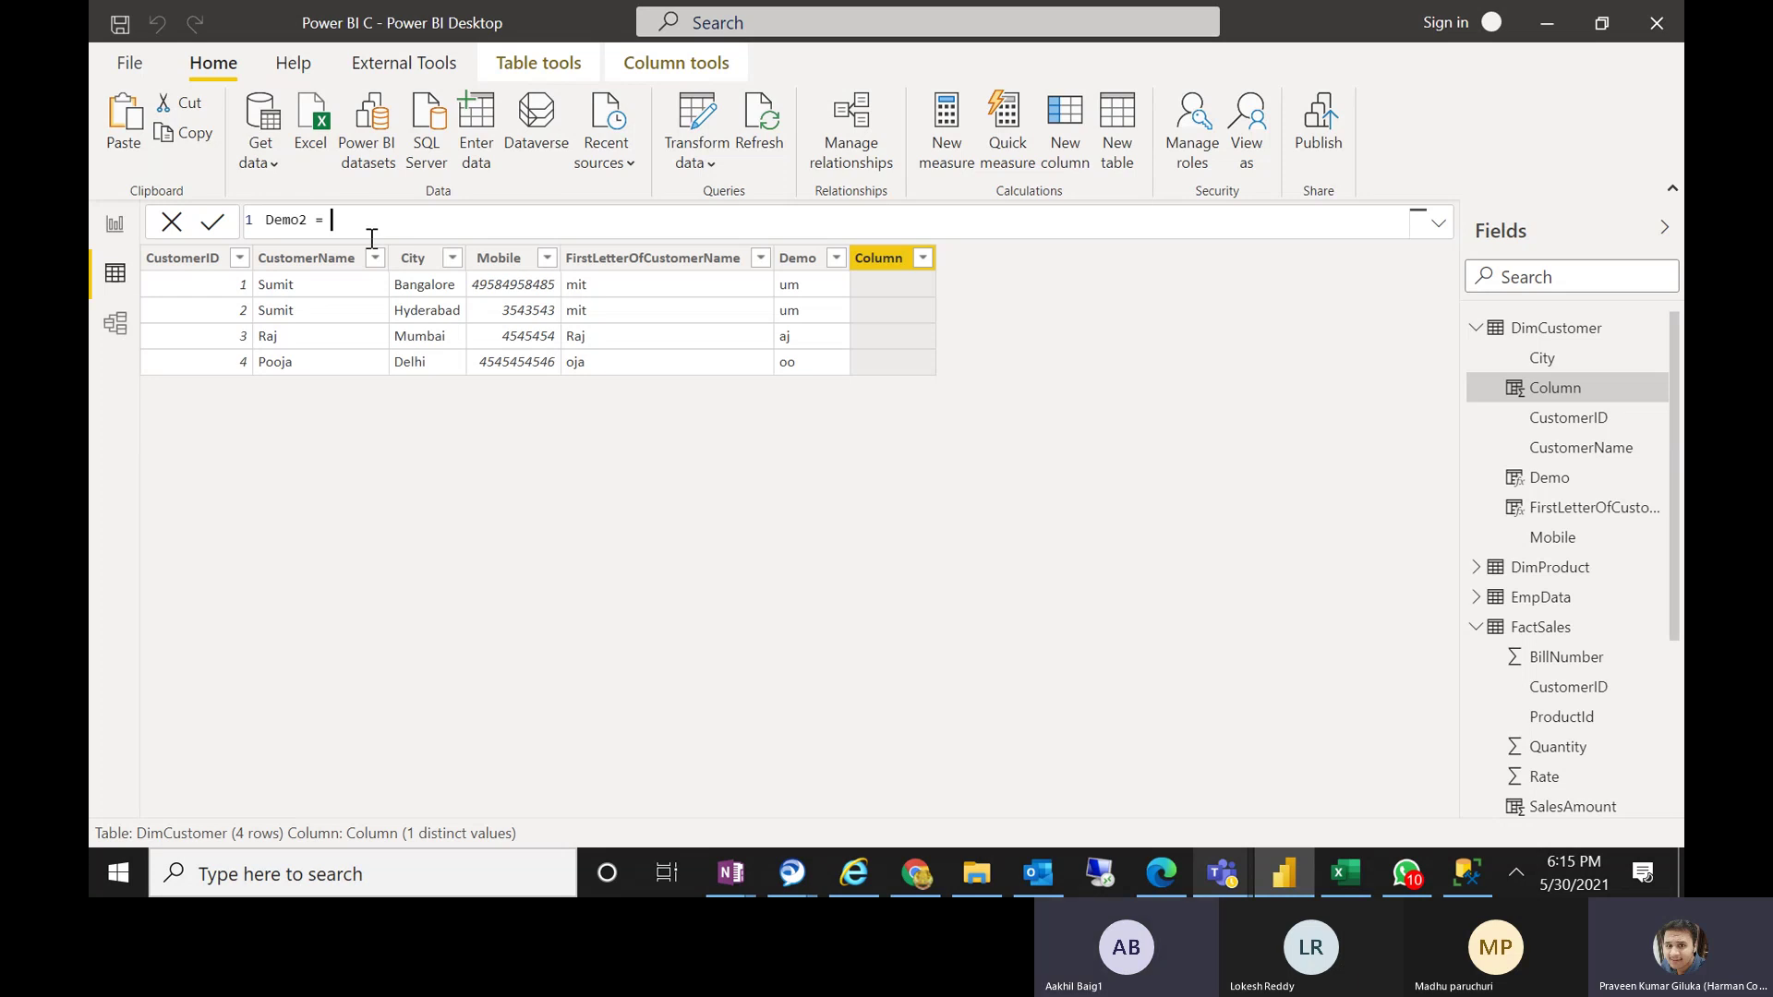
{"action": "type", "text": "LEN"}
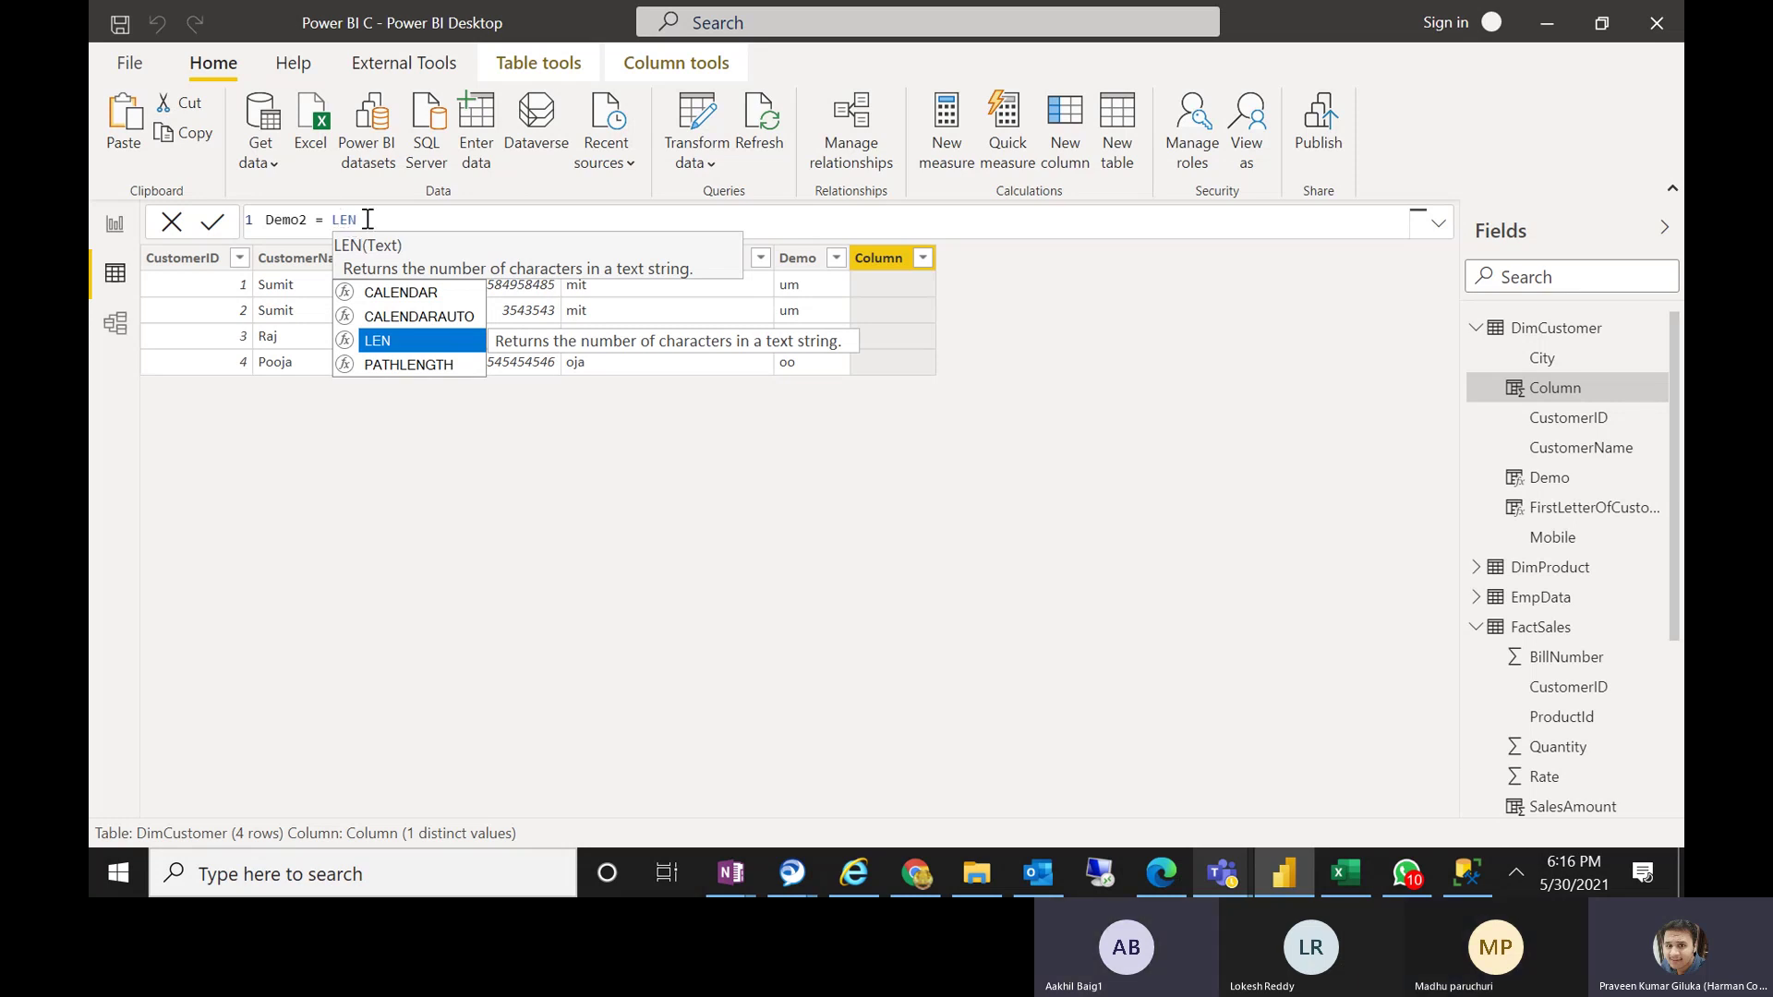
{"action": "type", "text": "("}
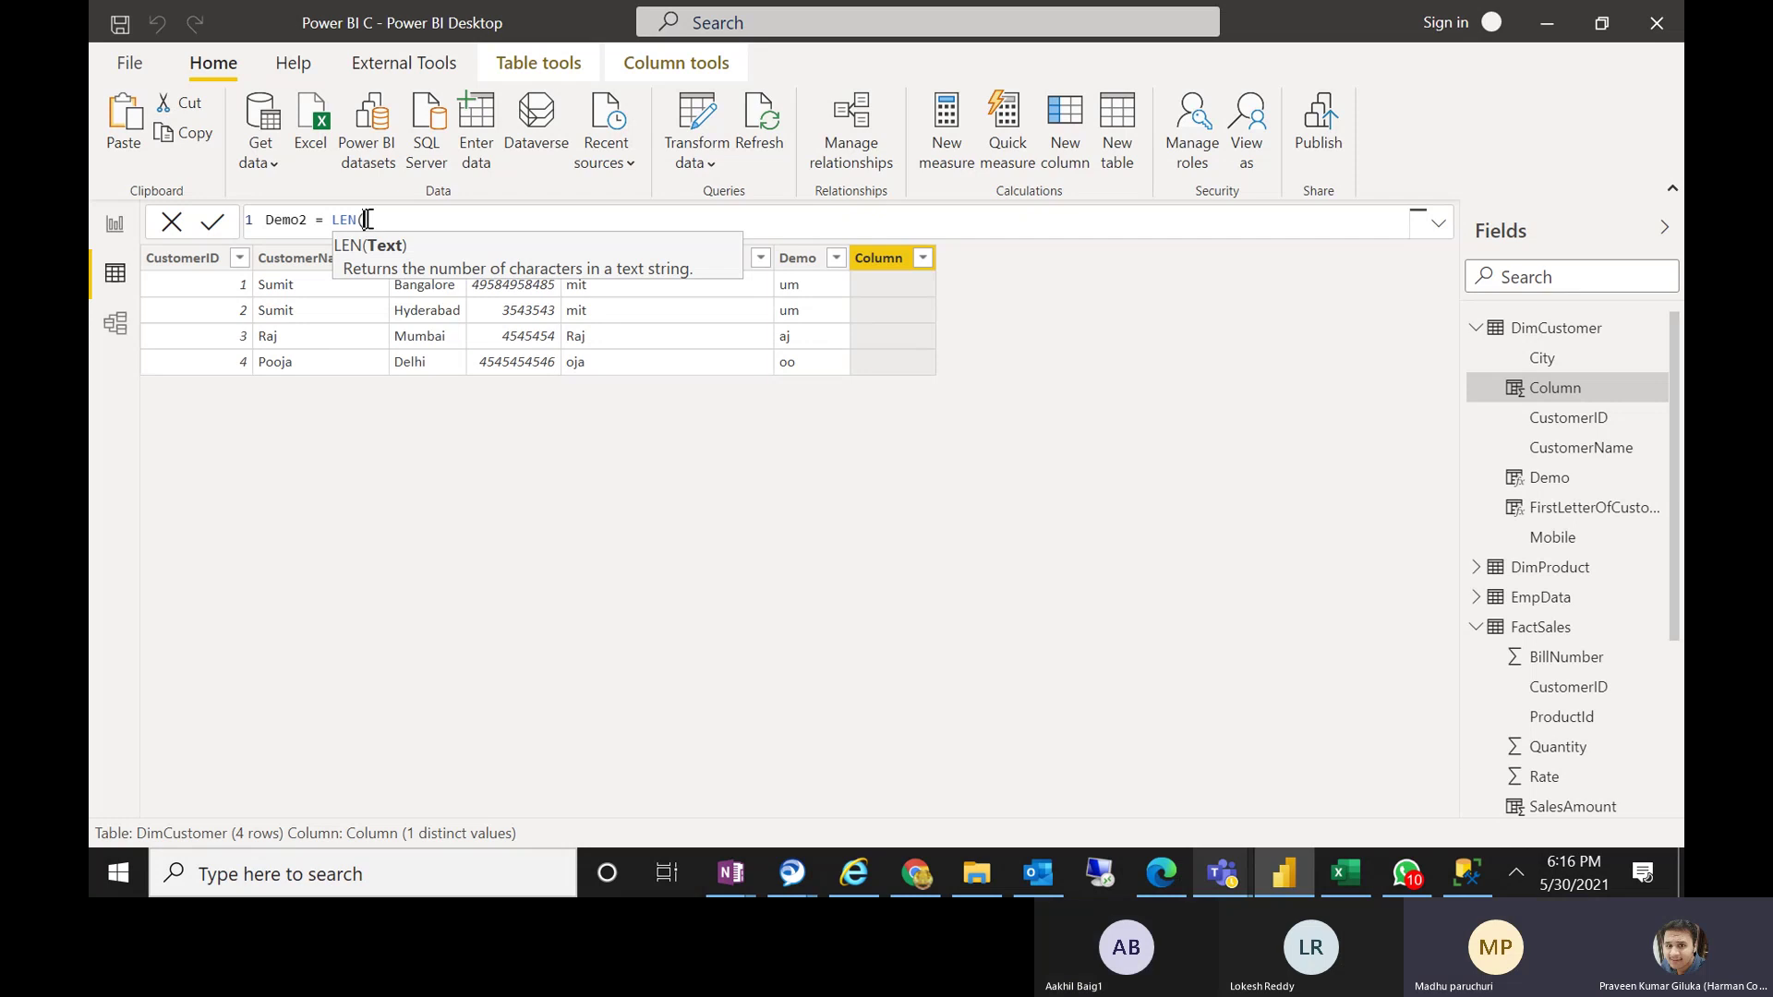
Enter DimCustomer[CustomerName] as LEN's text argument, close the function and commit the Demo2 formula
{"action": "type", "text": "CUST"}
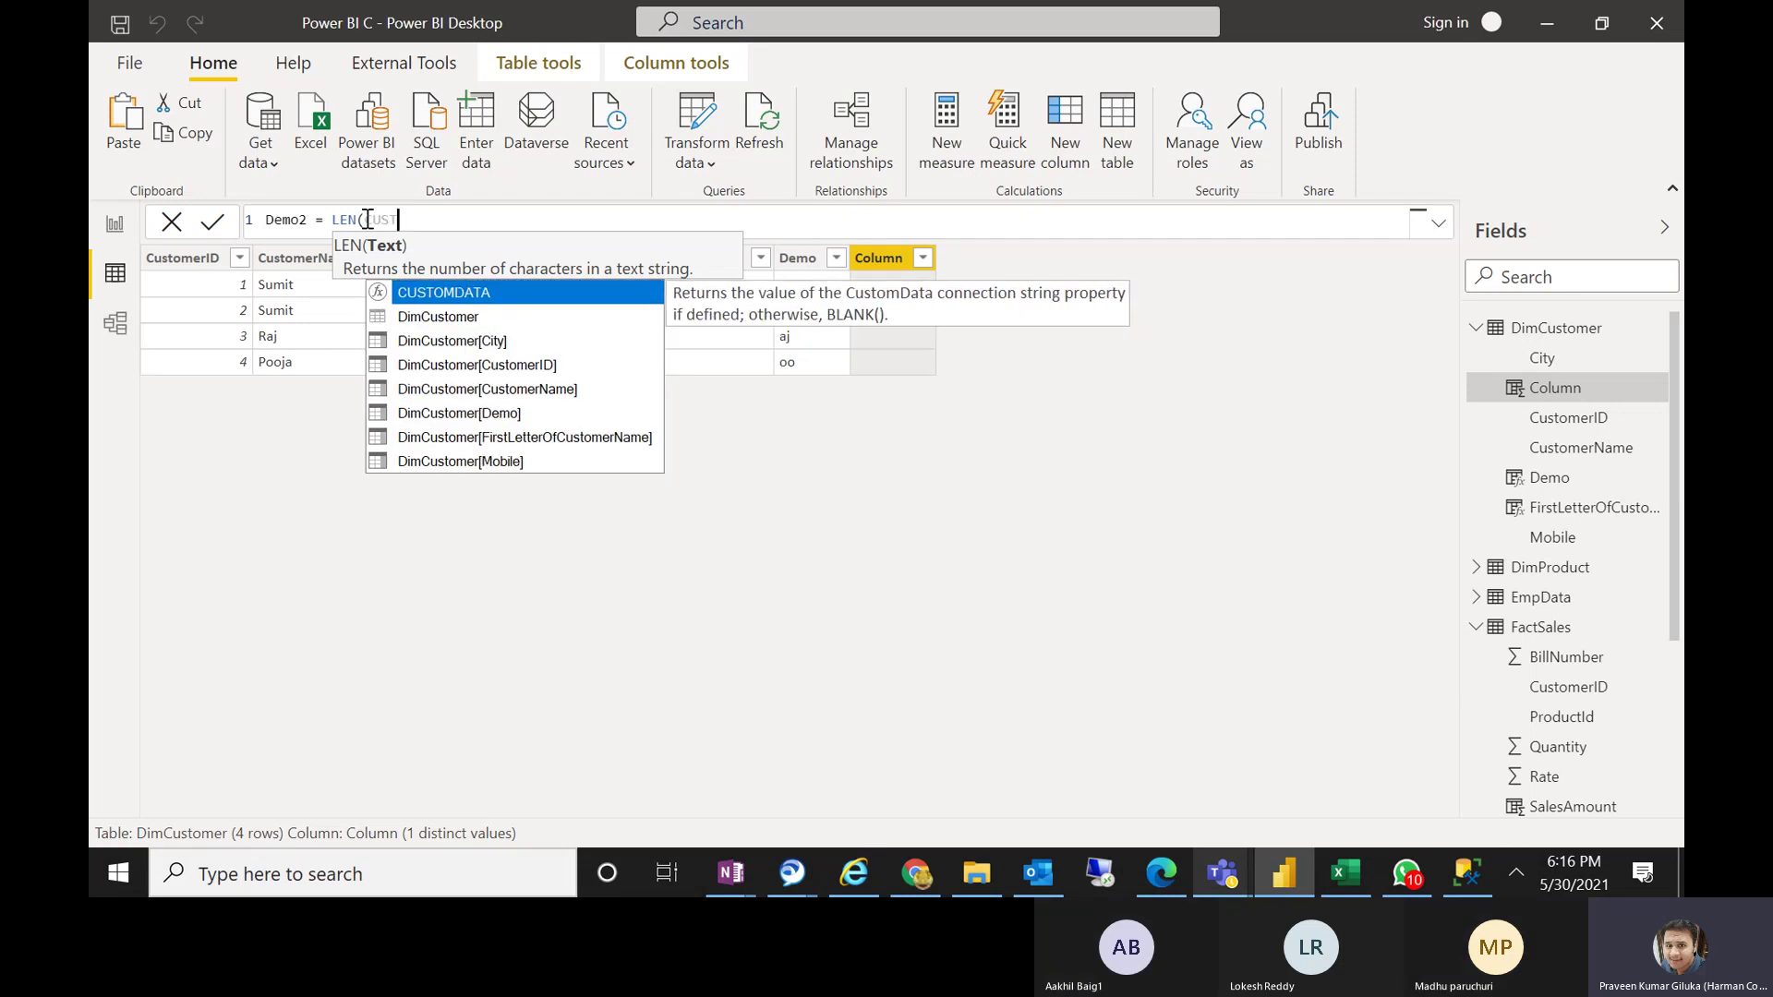
{"action": "key", "text": "Down"}
{"action": "key", "text": "Down"}
{"action": "key", "text": "Down"}
{"action": "key", "text": "Down"}
{"action": "key", "text": "Tab"}
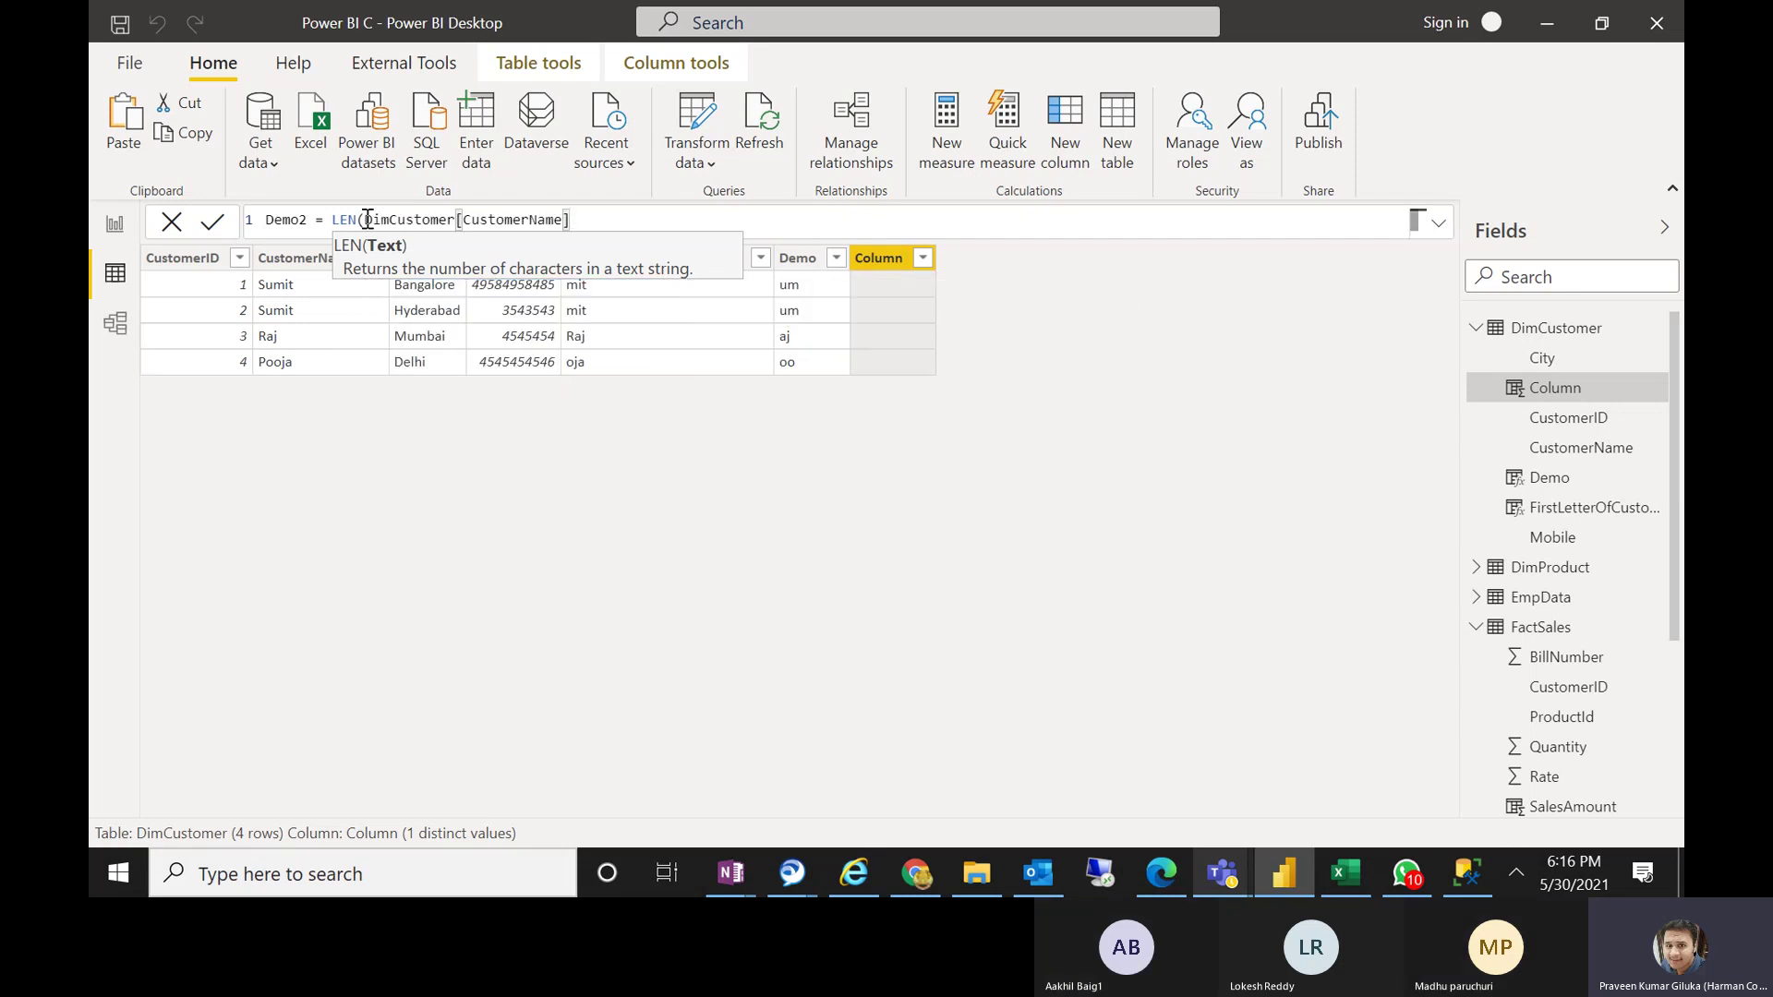
{"action": "type", "text": ")"}
{"action": "key", "text": "Return"}
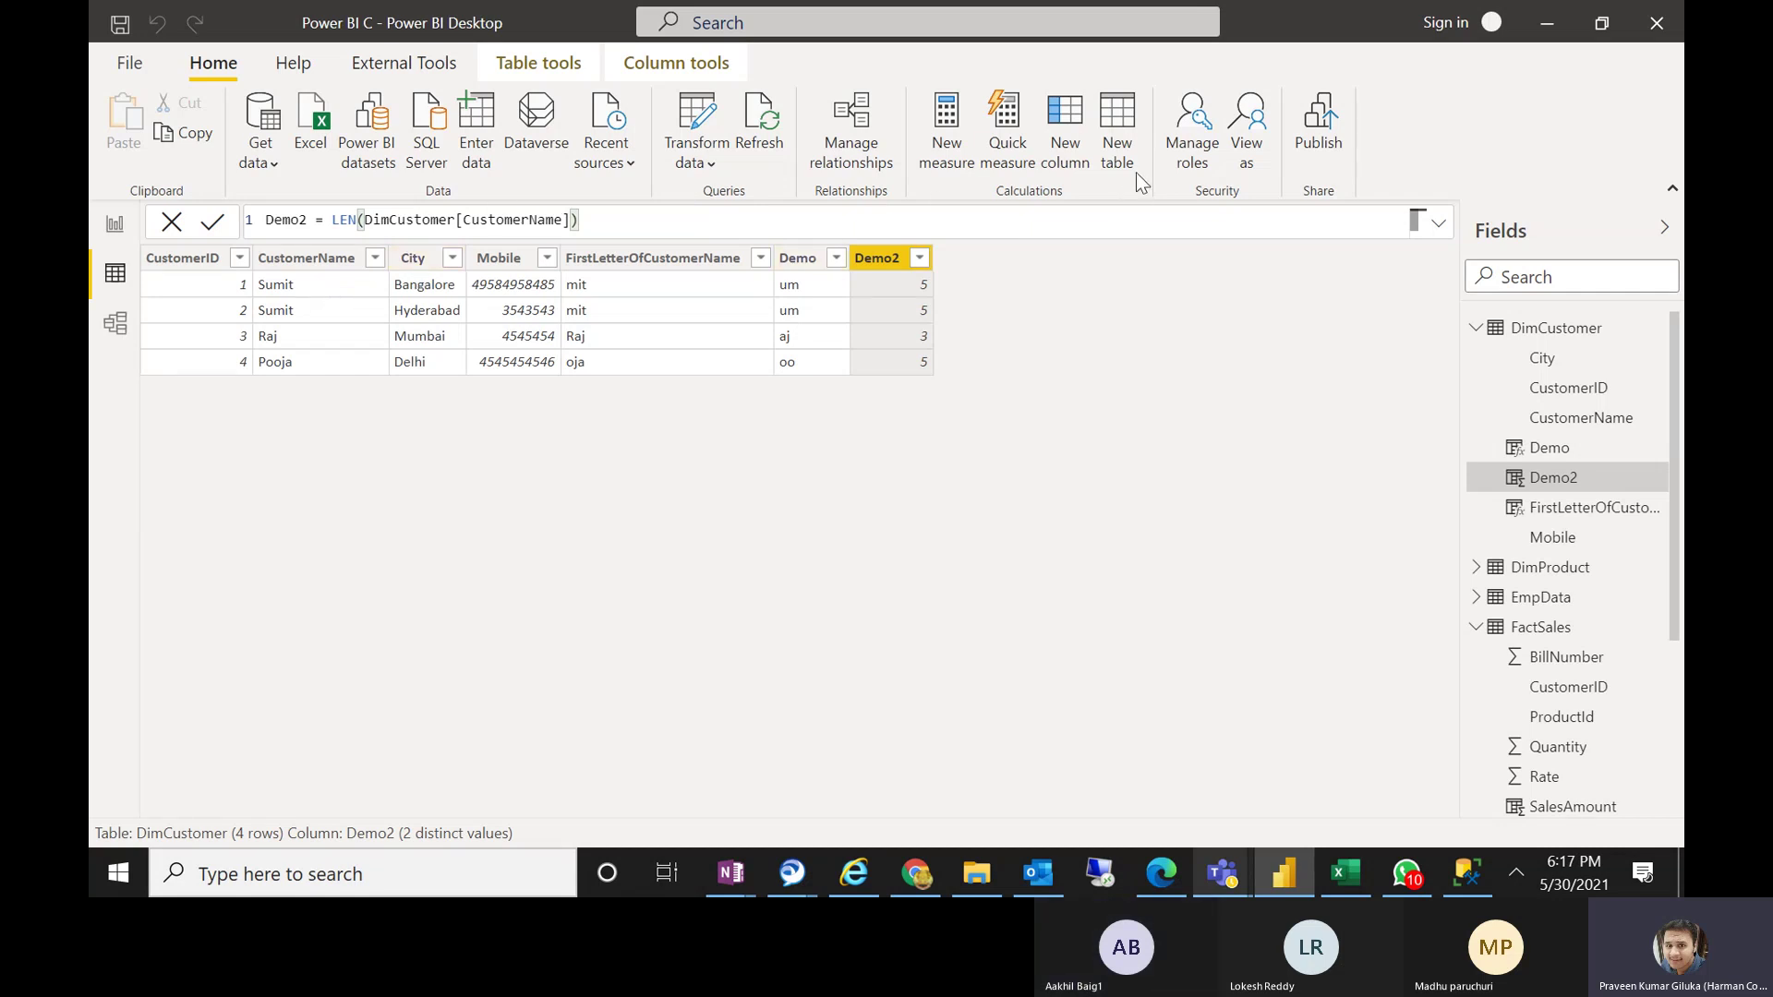
Add a calculated column named Demo3 to DimCustomer and begin its formula with the CONCATENATE function
{"action": "left_click", "coordinate": [1086, 148]}
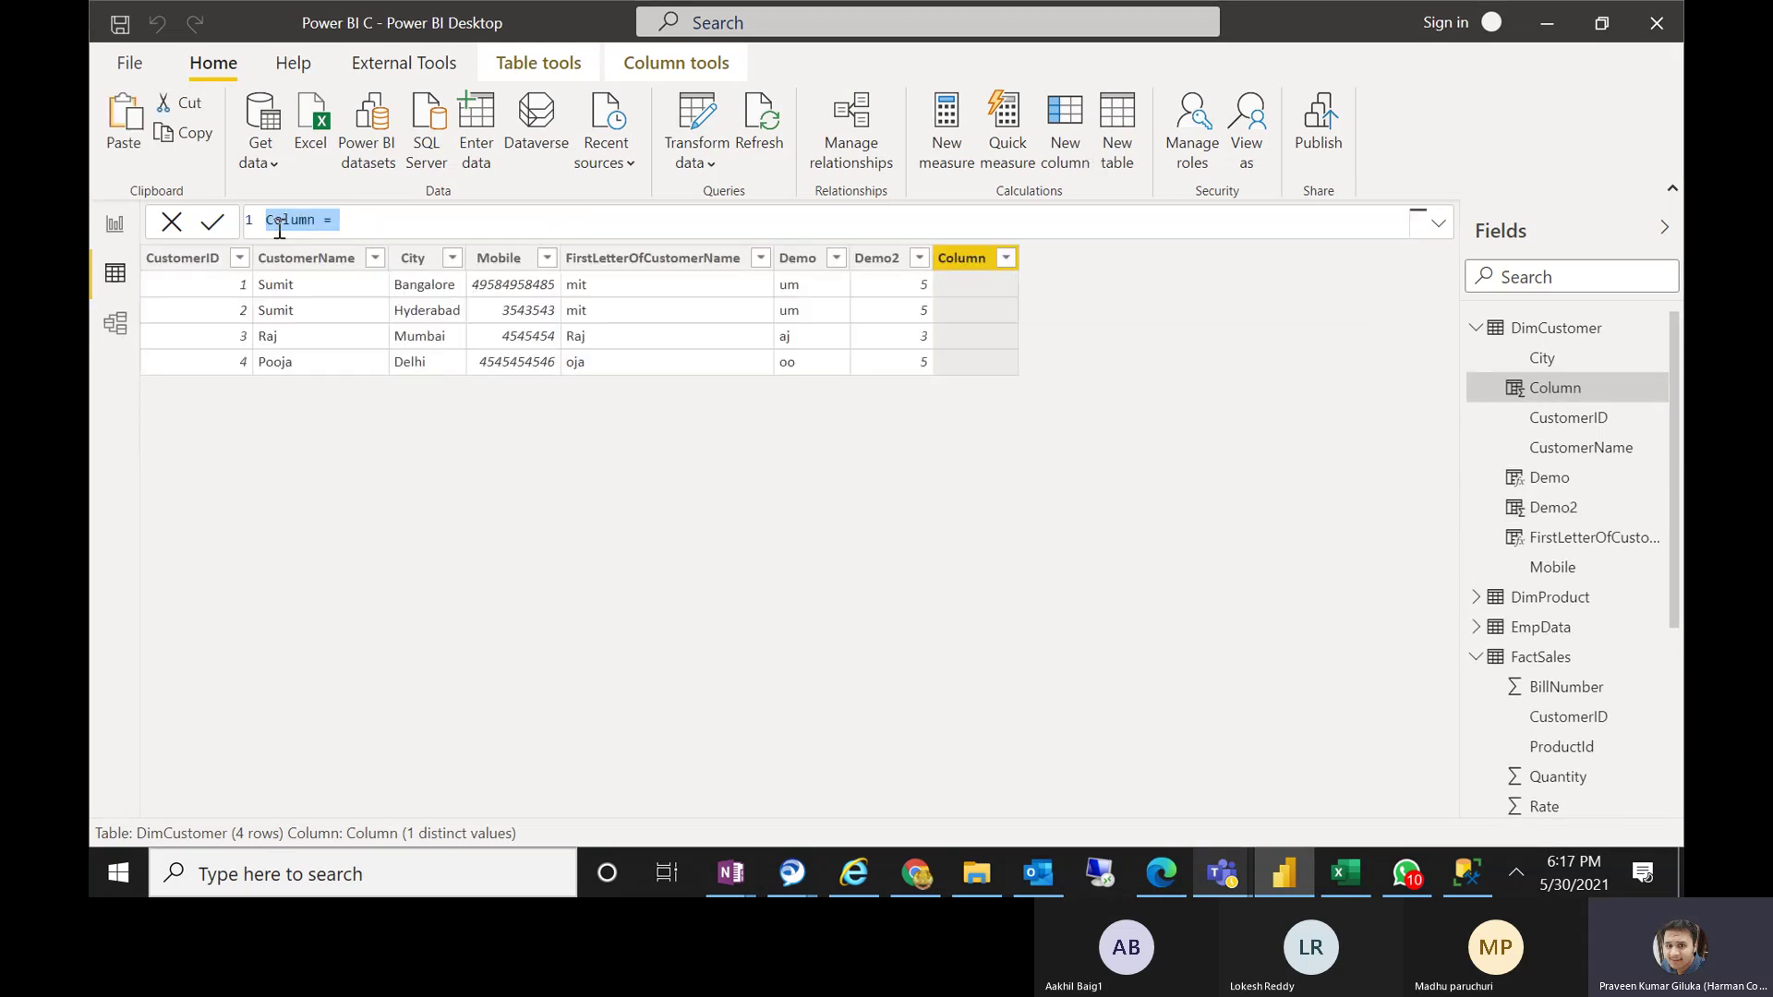
{"action": "type", "text": "De"}
{"action": "type", "text": "mo"}
{"action": "type", "text": "3 -"}
{"action": "key", "text": "BackSpace"}
{"action": "key", "text": "BackSpace"}
{"action": "type", "text": "="}
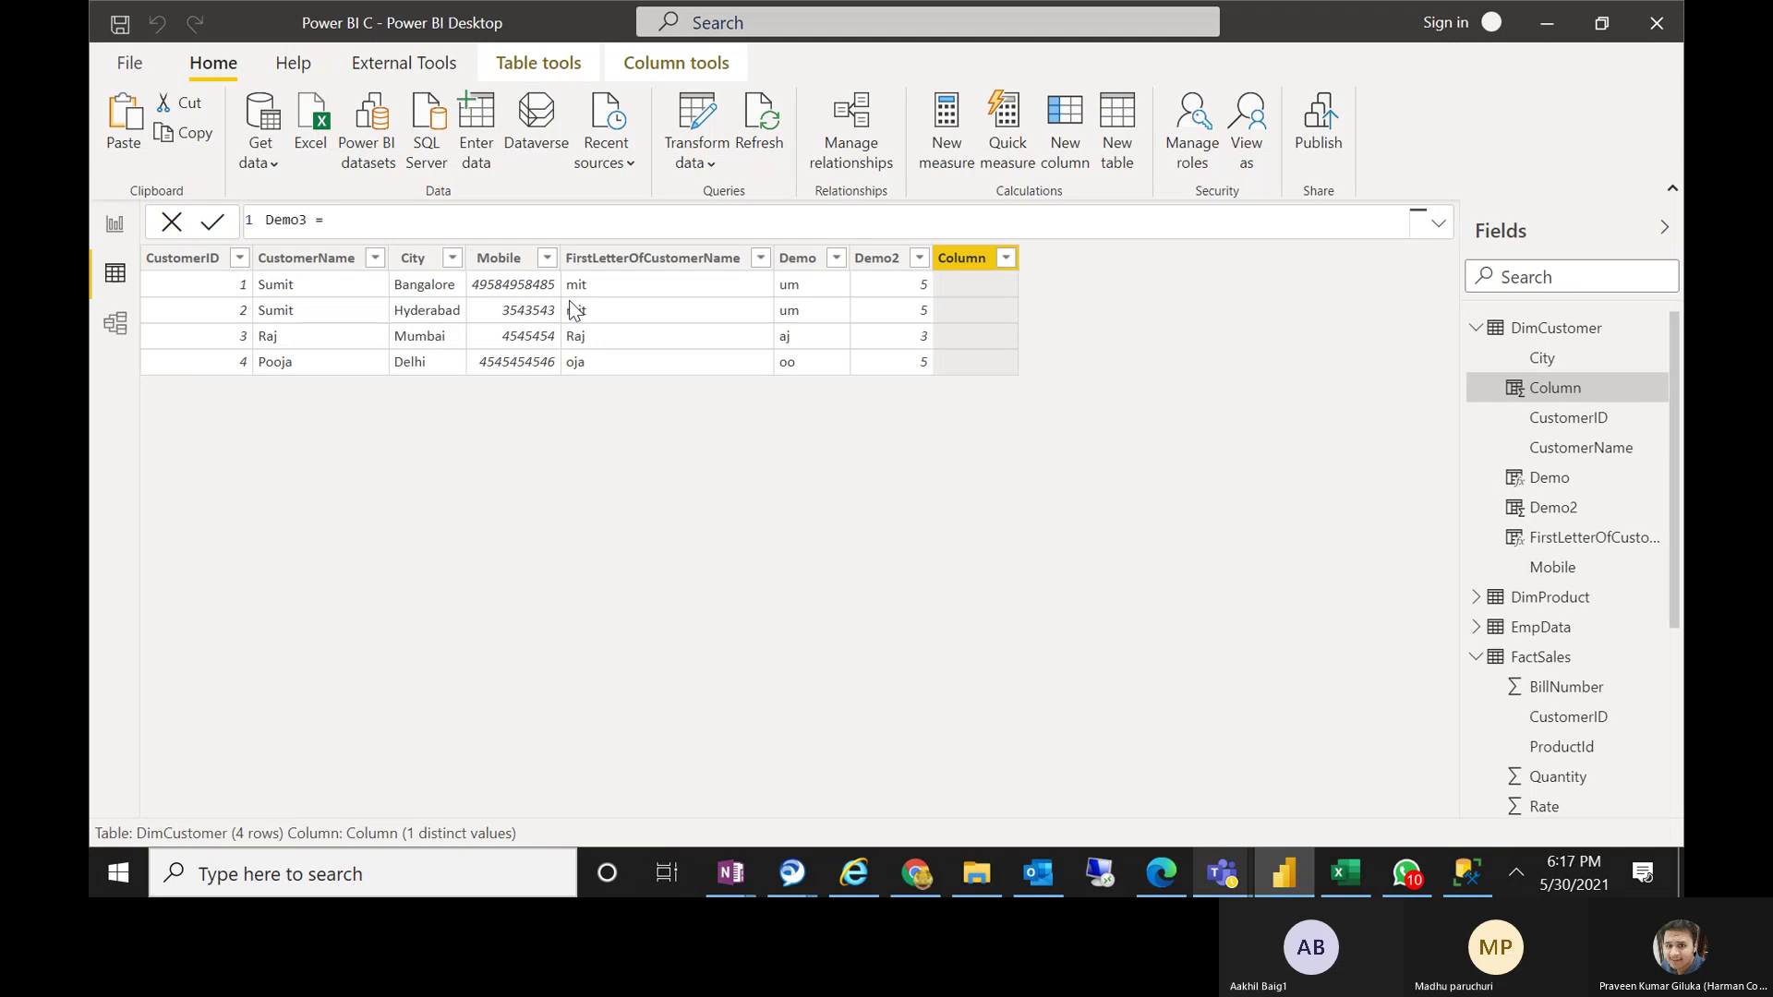
{"action": "type", "text": "CONCA"}
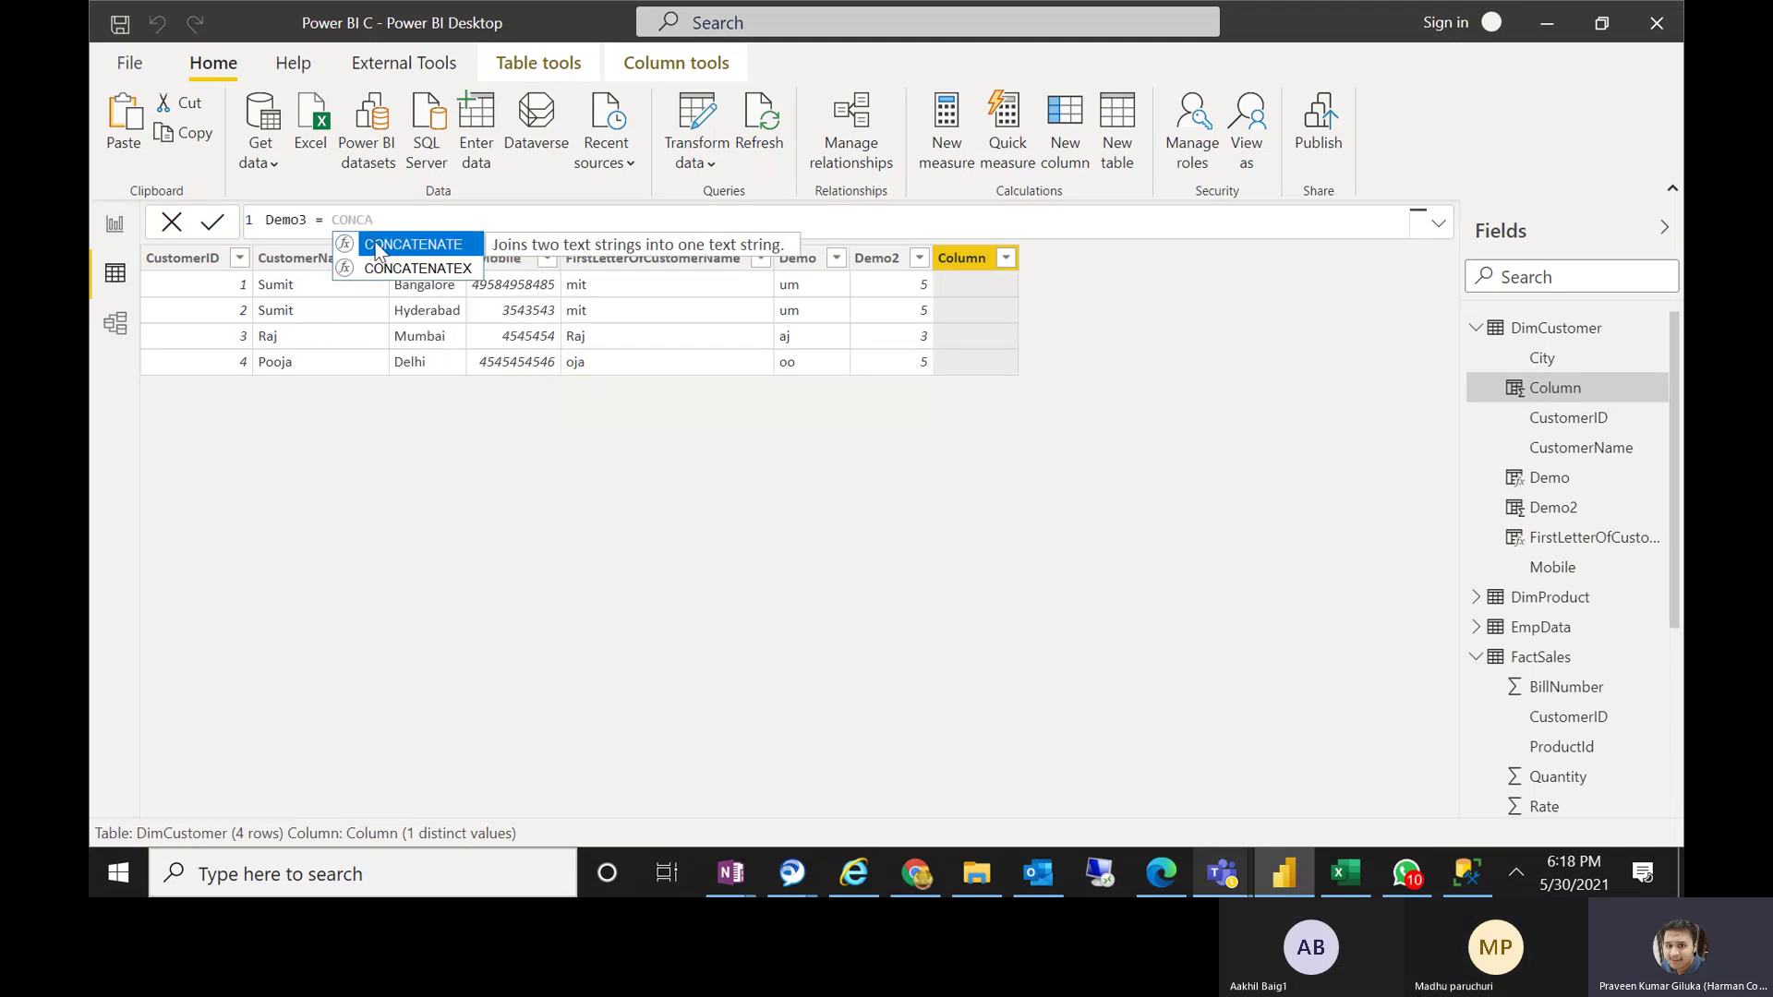
{"action": "left_click", "coordinate": [448, 251]}
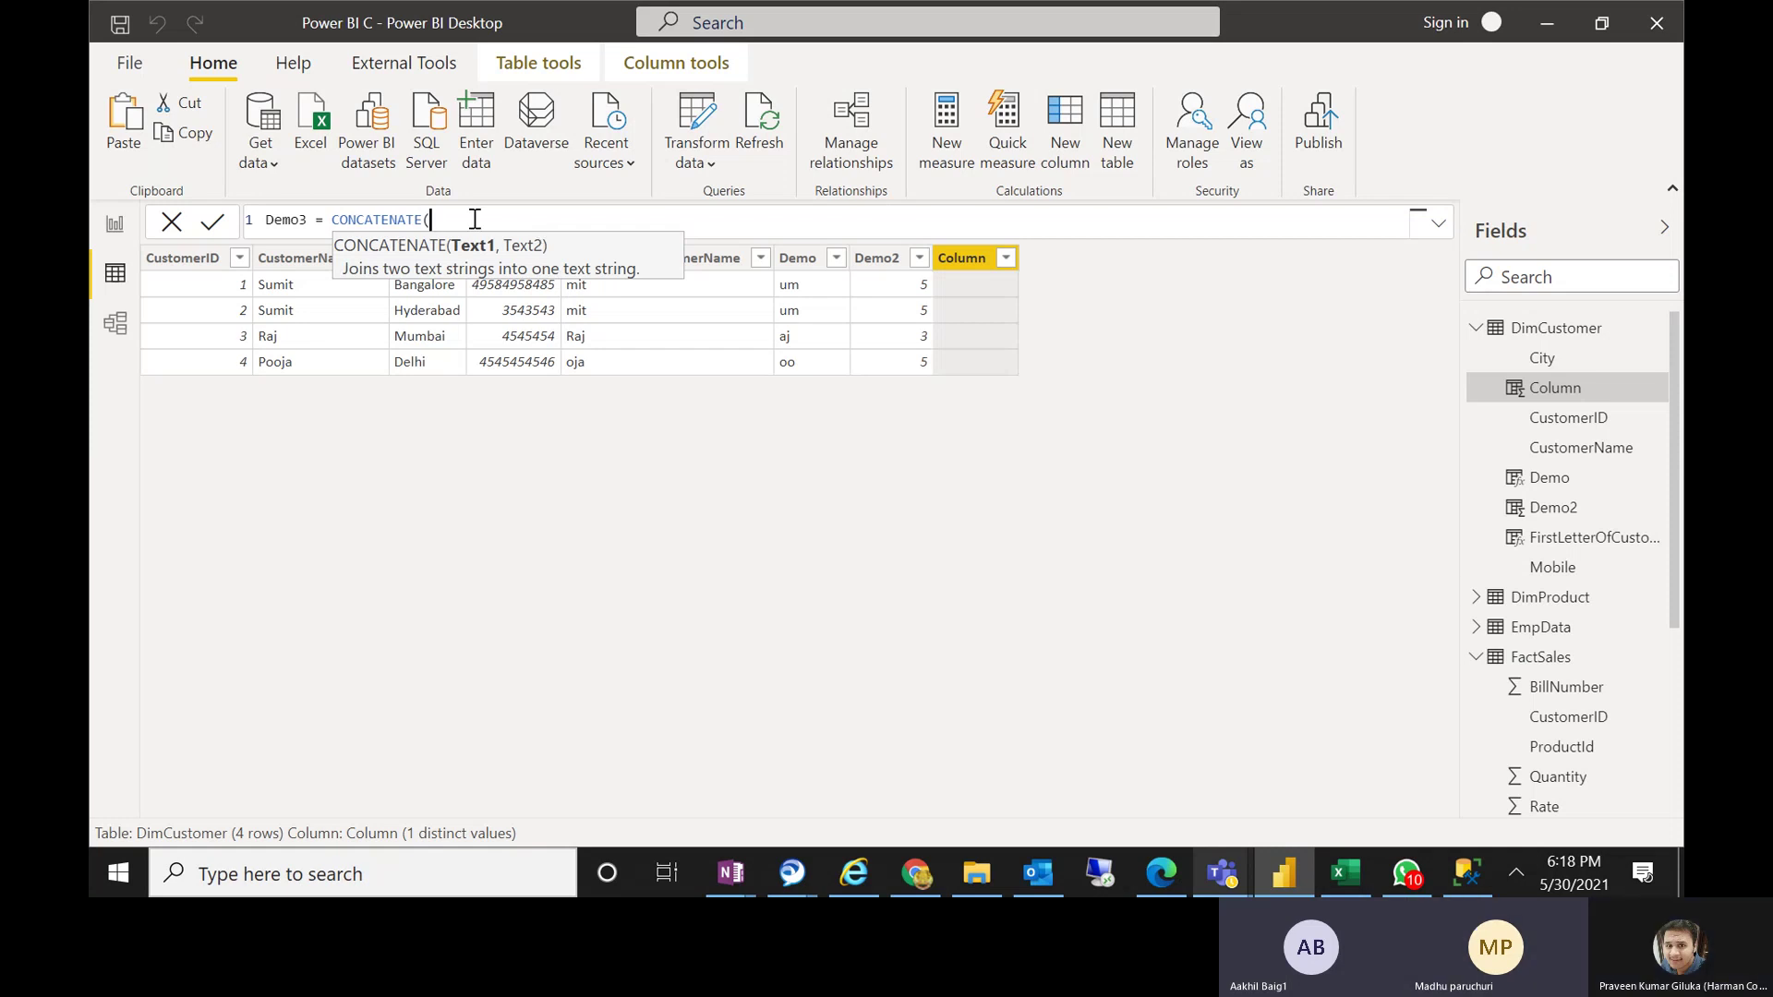
Enter DimCustomer[CustomerName] as the first text argument of the CONCATENATE function
{"action": "type", "text": "CUST"}
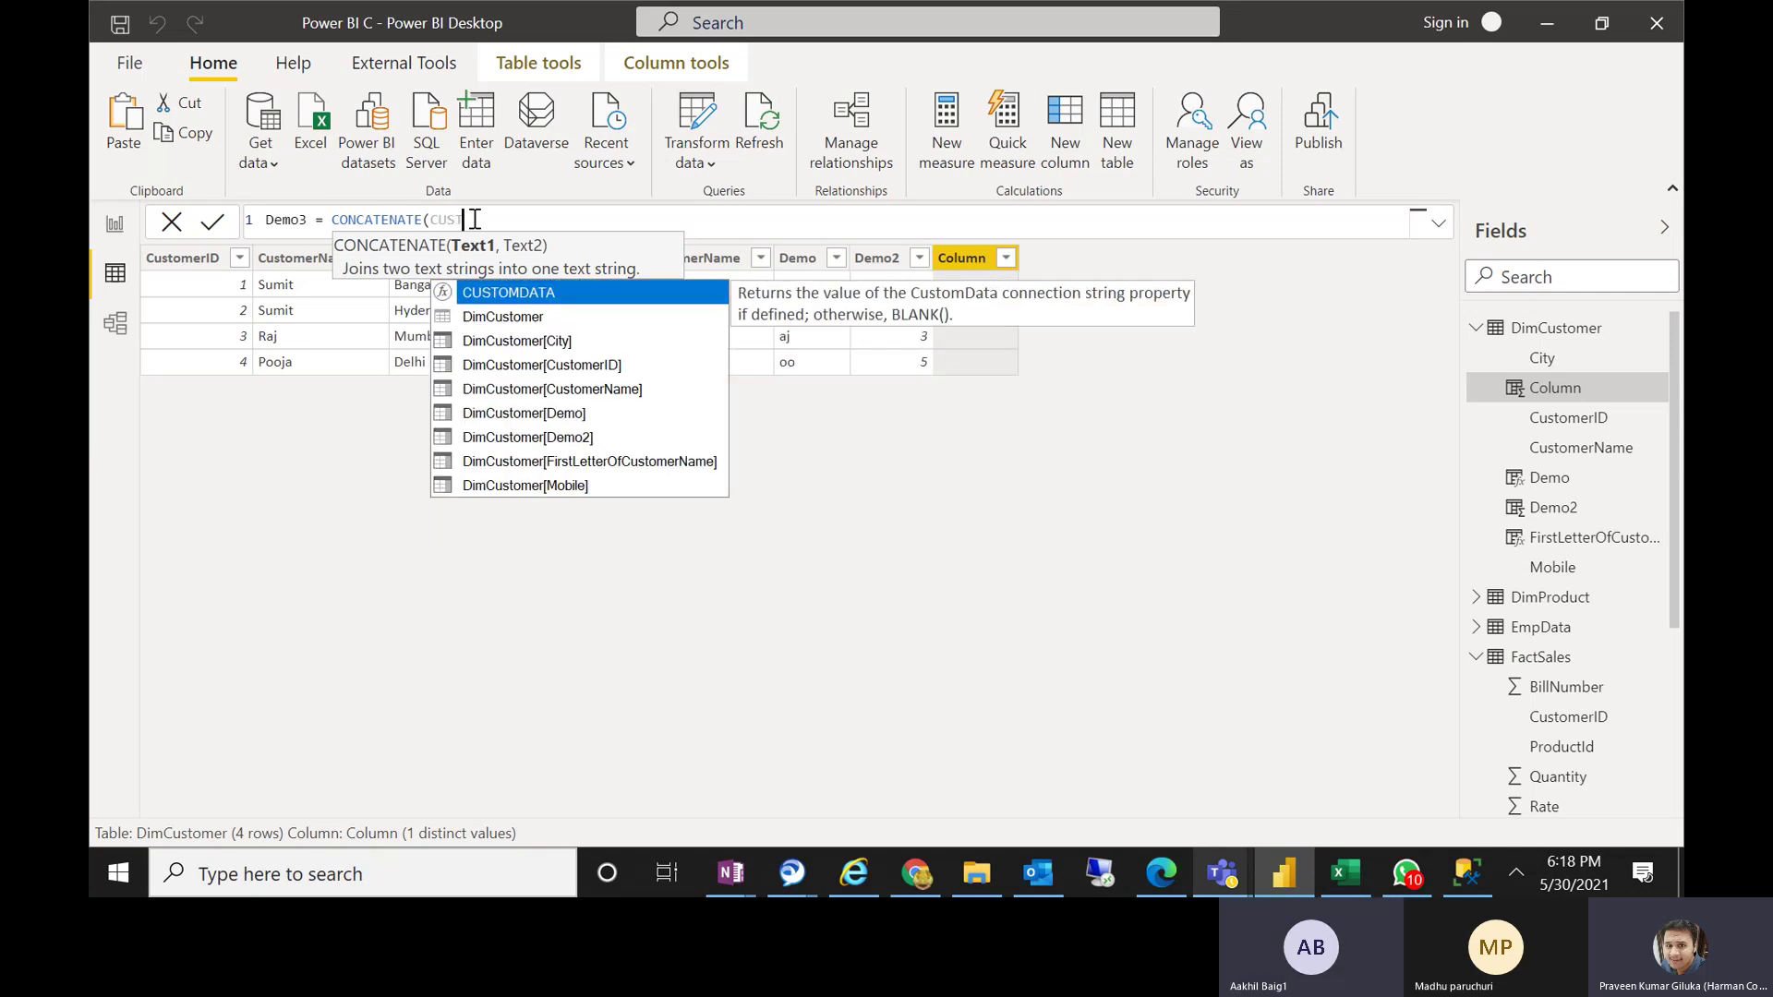
{"action": "key", "text": "Down"}
{"action": "key", "text": "Down"}
{"action": "key", "text": "Down"}
{"action": "key", "text": "Down"}
{"action": "key", "text": "Tab"}
{"action": "type", "text": ", "}
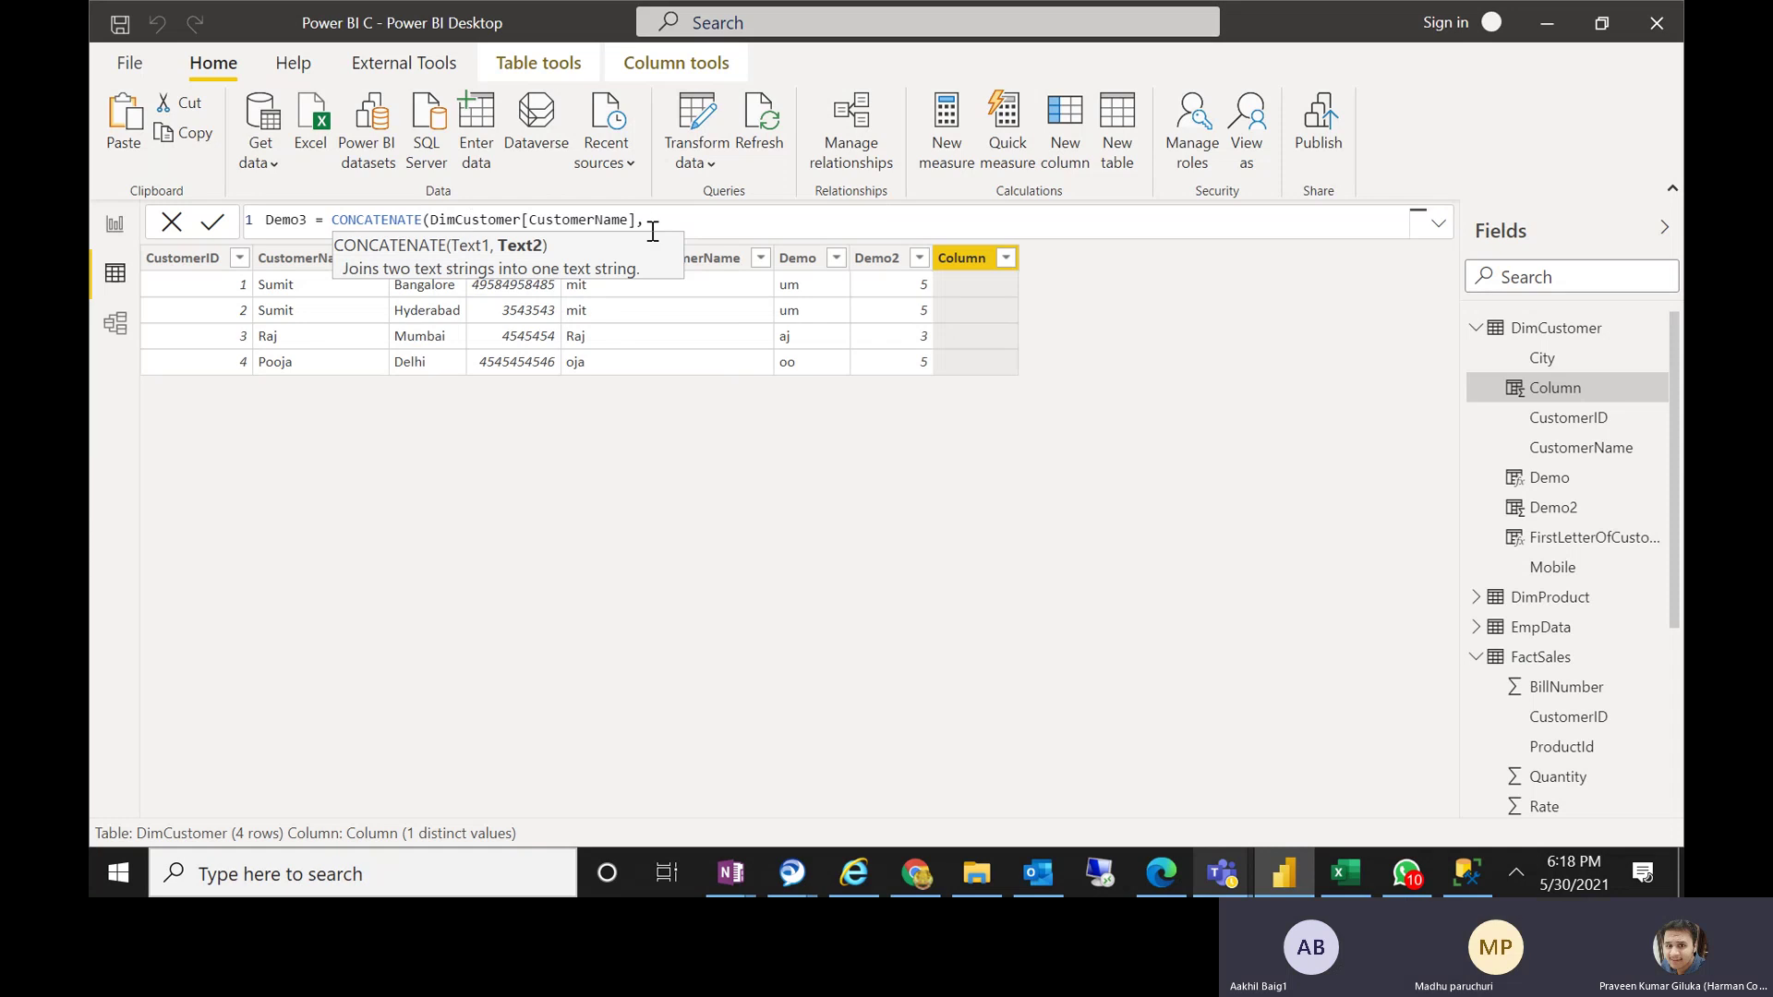
Enter DimCustomer[City] as CONCATENATE's second text argument, close the function and commit the Demo3 formula
{"action": "type", "text": "CITY"}
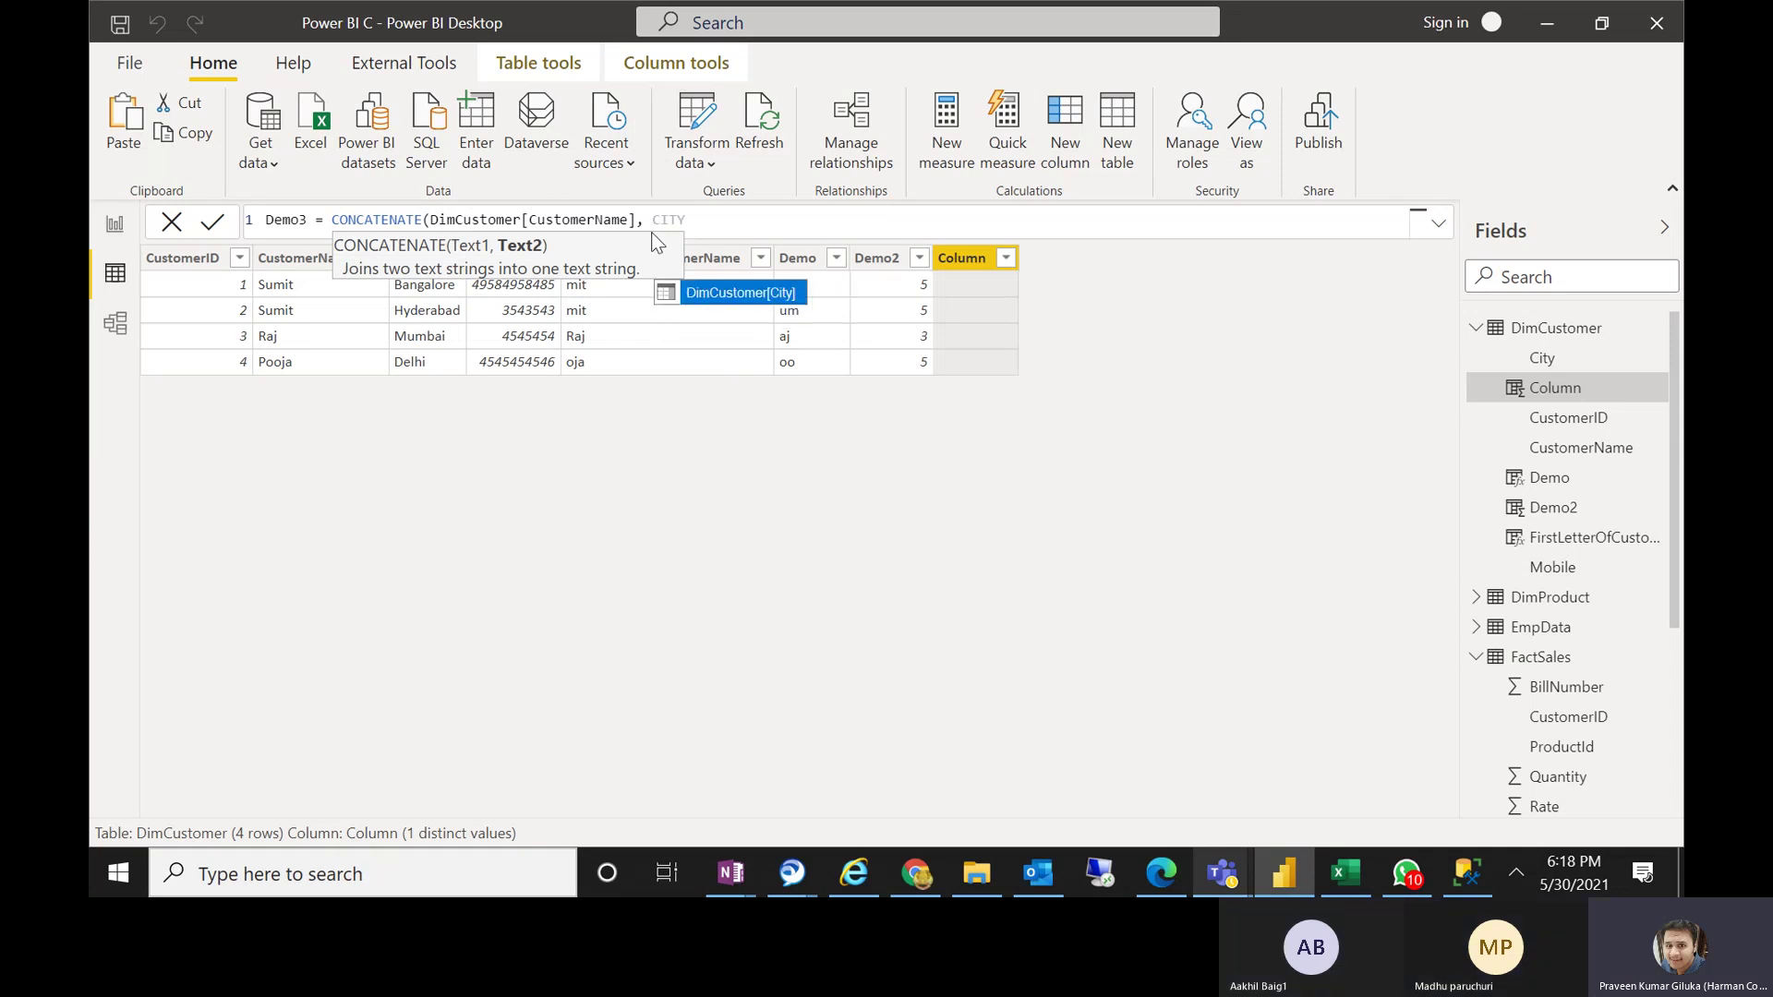
{"action": "key", "text": "Tab"}
{"action": "type", "text": ")"}
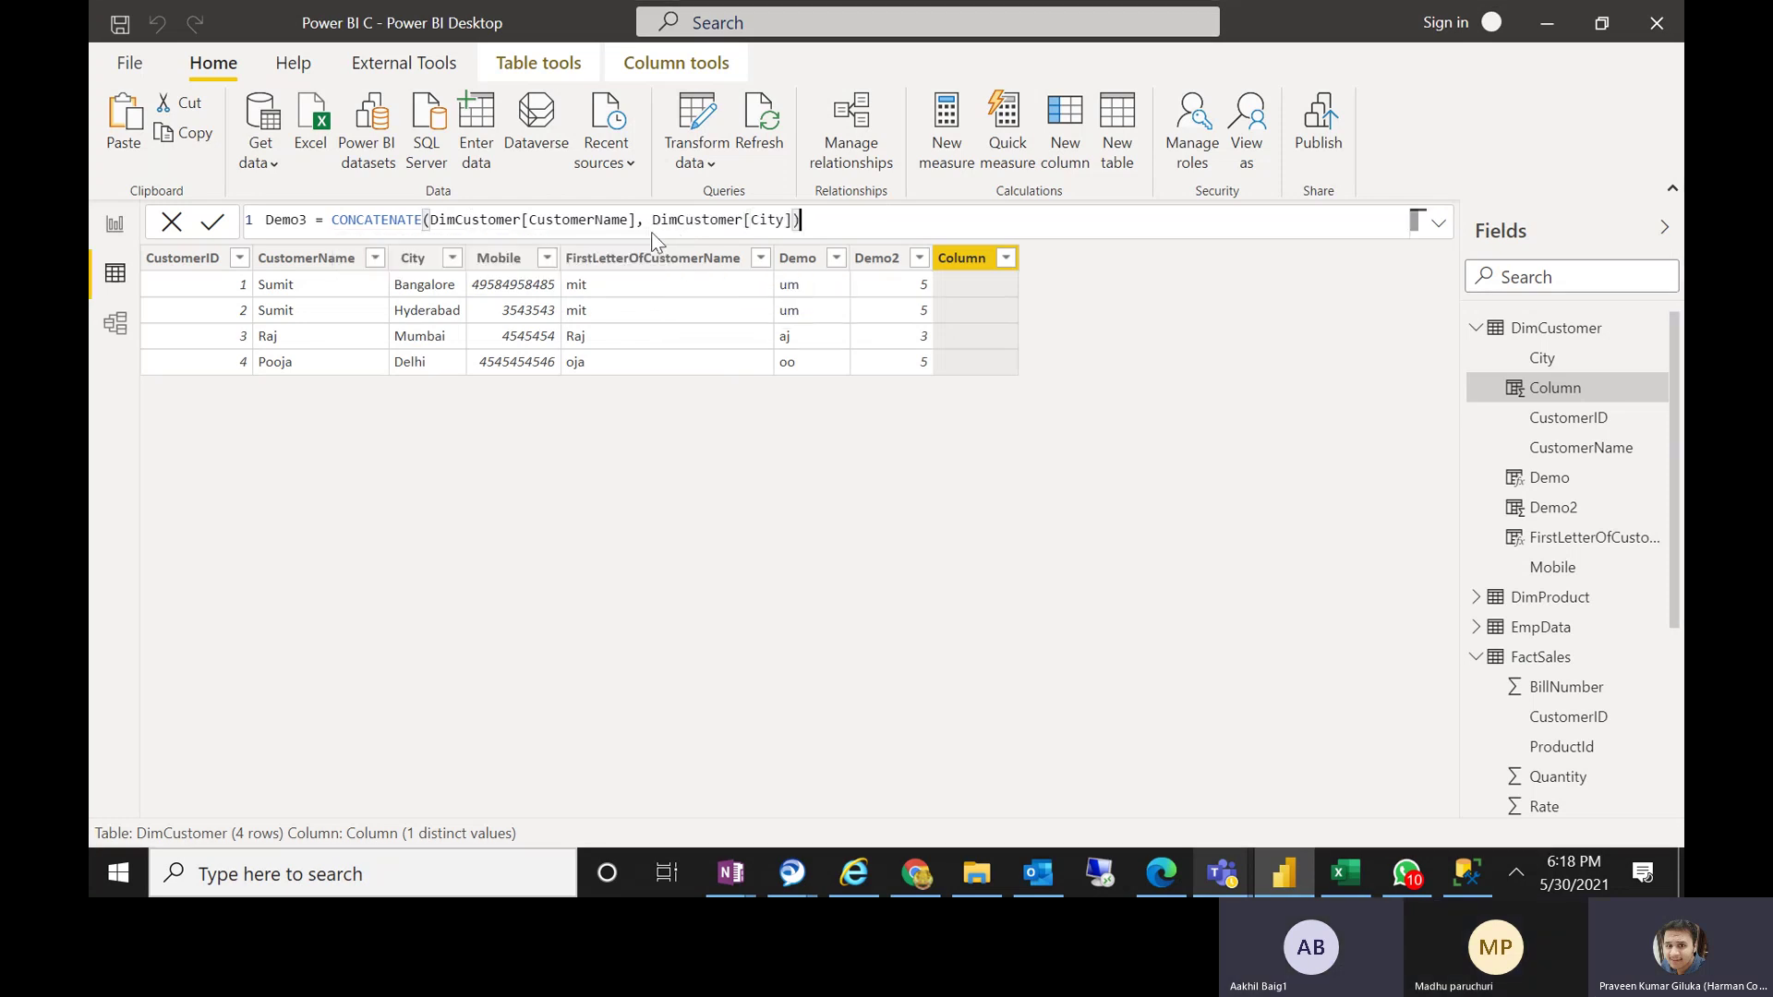
{"action": "key", "text": "Return"}
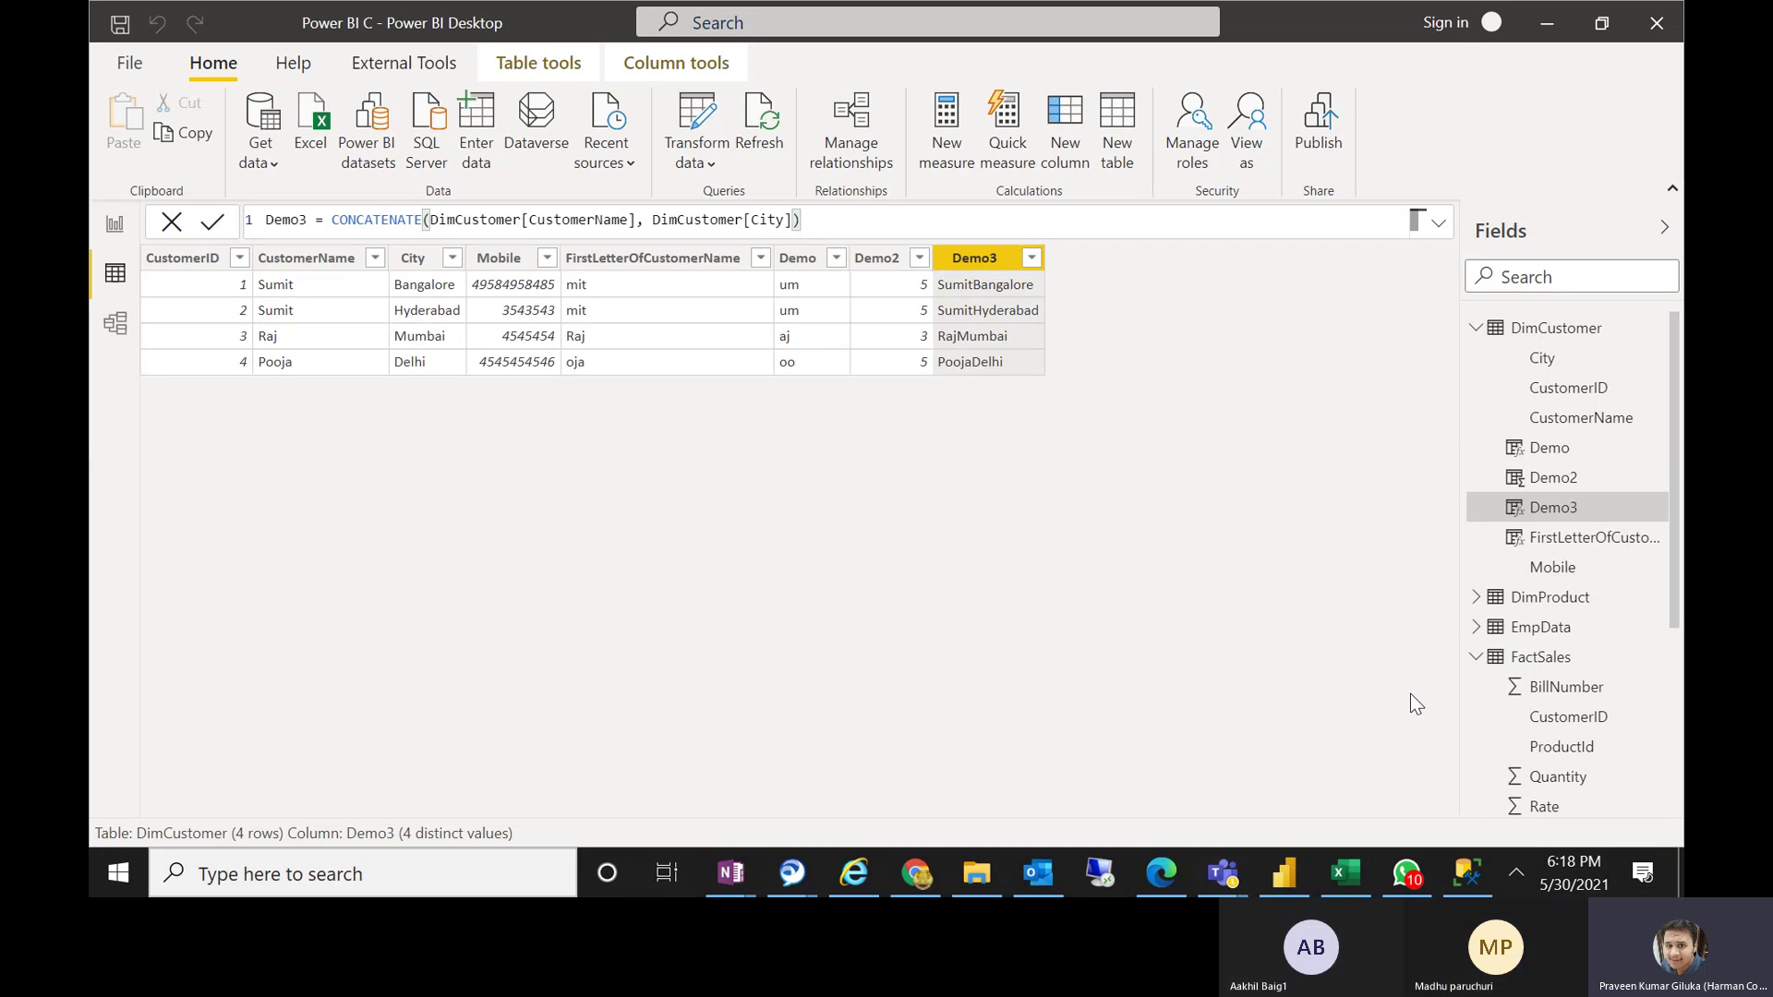
Switch to the Teams meeting, admit the participant waiting in the lobby and minimize the meeting window
{"action": "key", "text": "alt+Tab"}
{"action": "left_click", "coordinate": [1583, 423]}
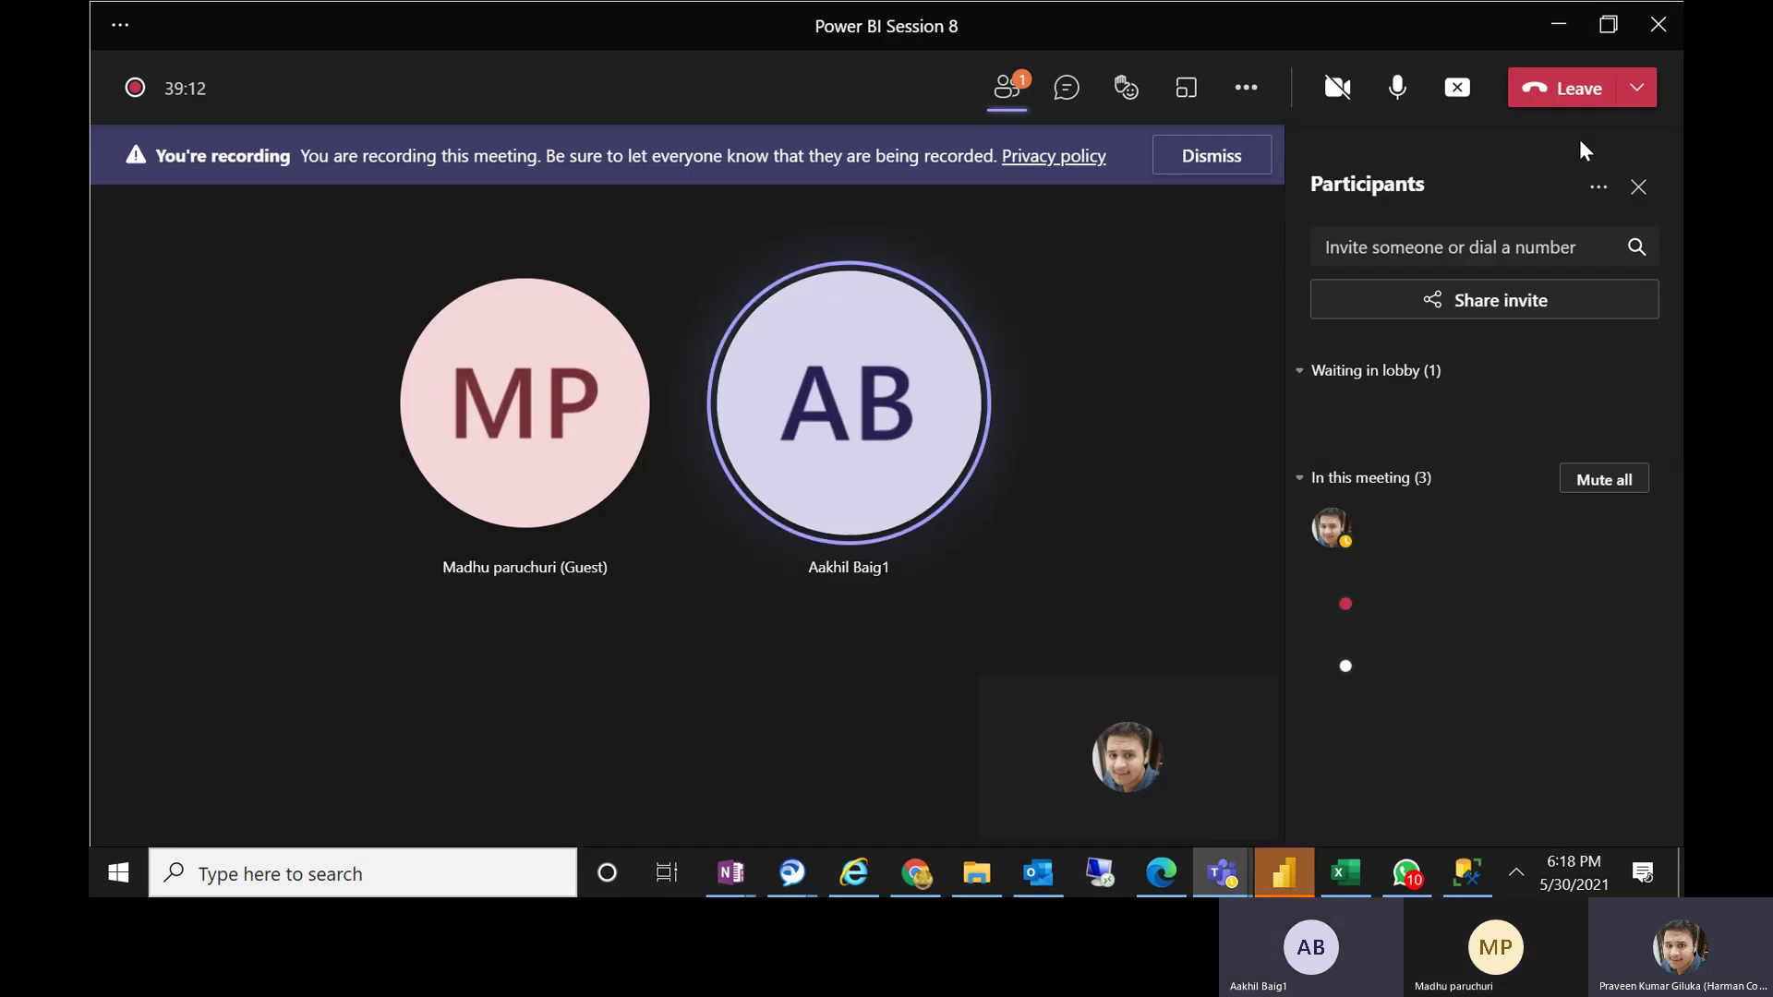
{"action": "left_click", "coordinate": [1558, 25]}
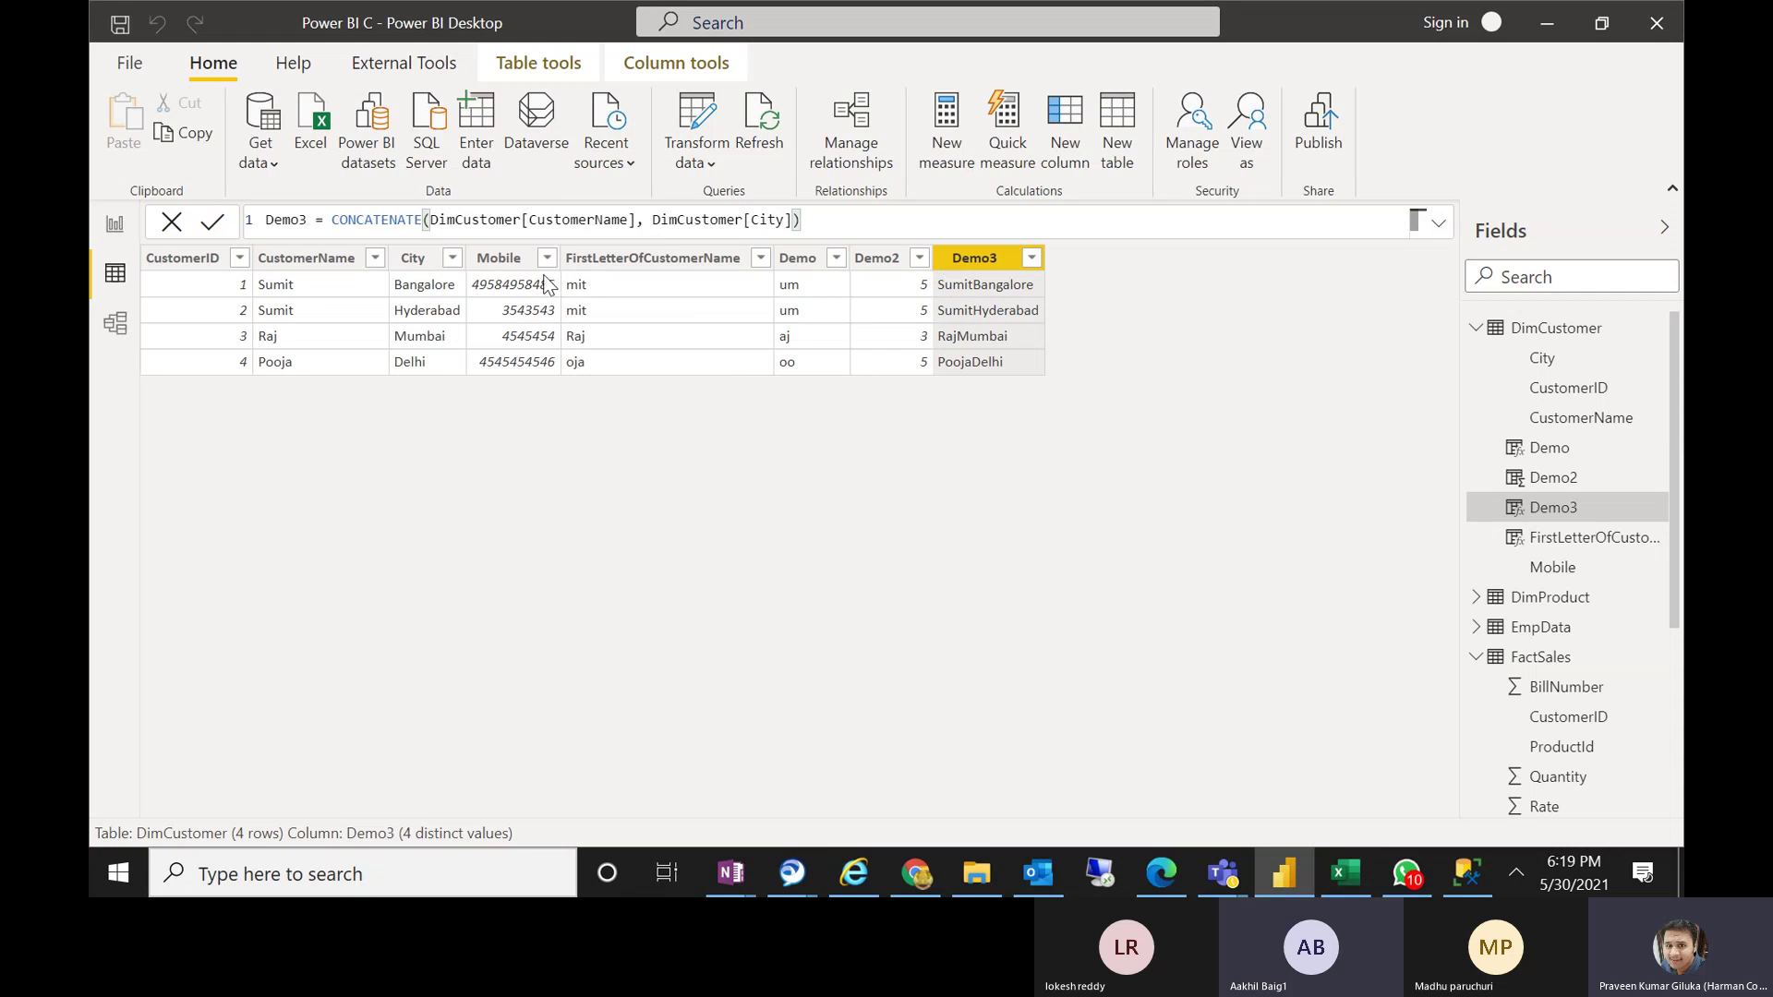
Switch to Excel, add a new worksheet and enter a sample customer's first name in cell C4
{"action": "left_click", "coordinate": [1361, 874]}
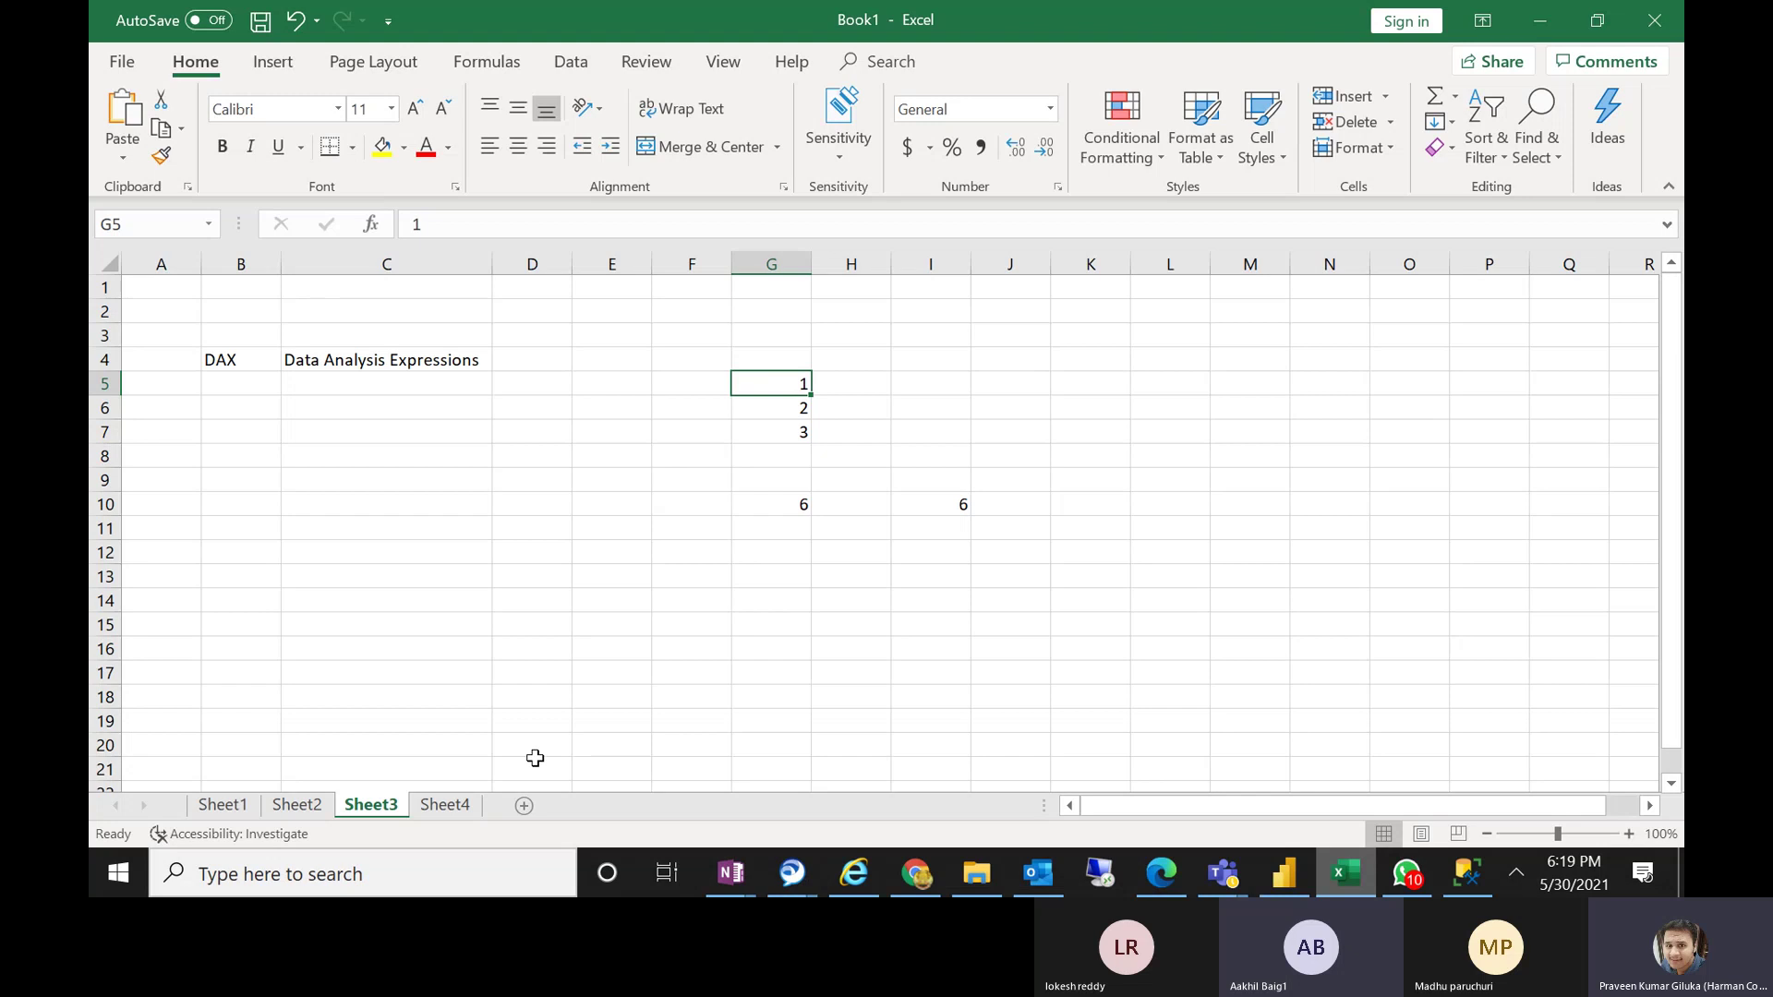
{"action": "left_click", "coordinate": [524, 806]}
{"action": "left_click", "coordinate": [322, 358]}
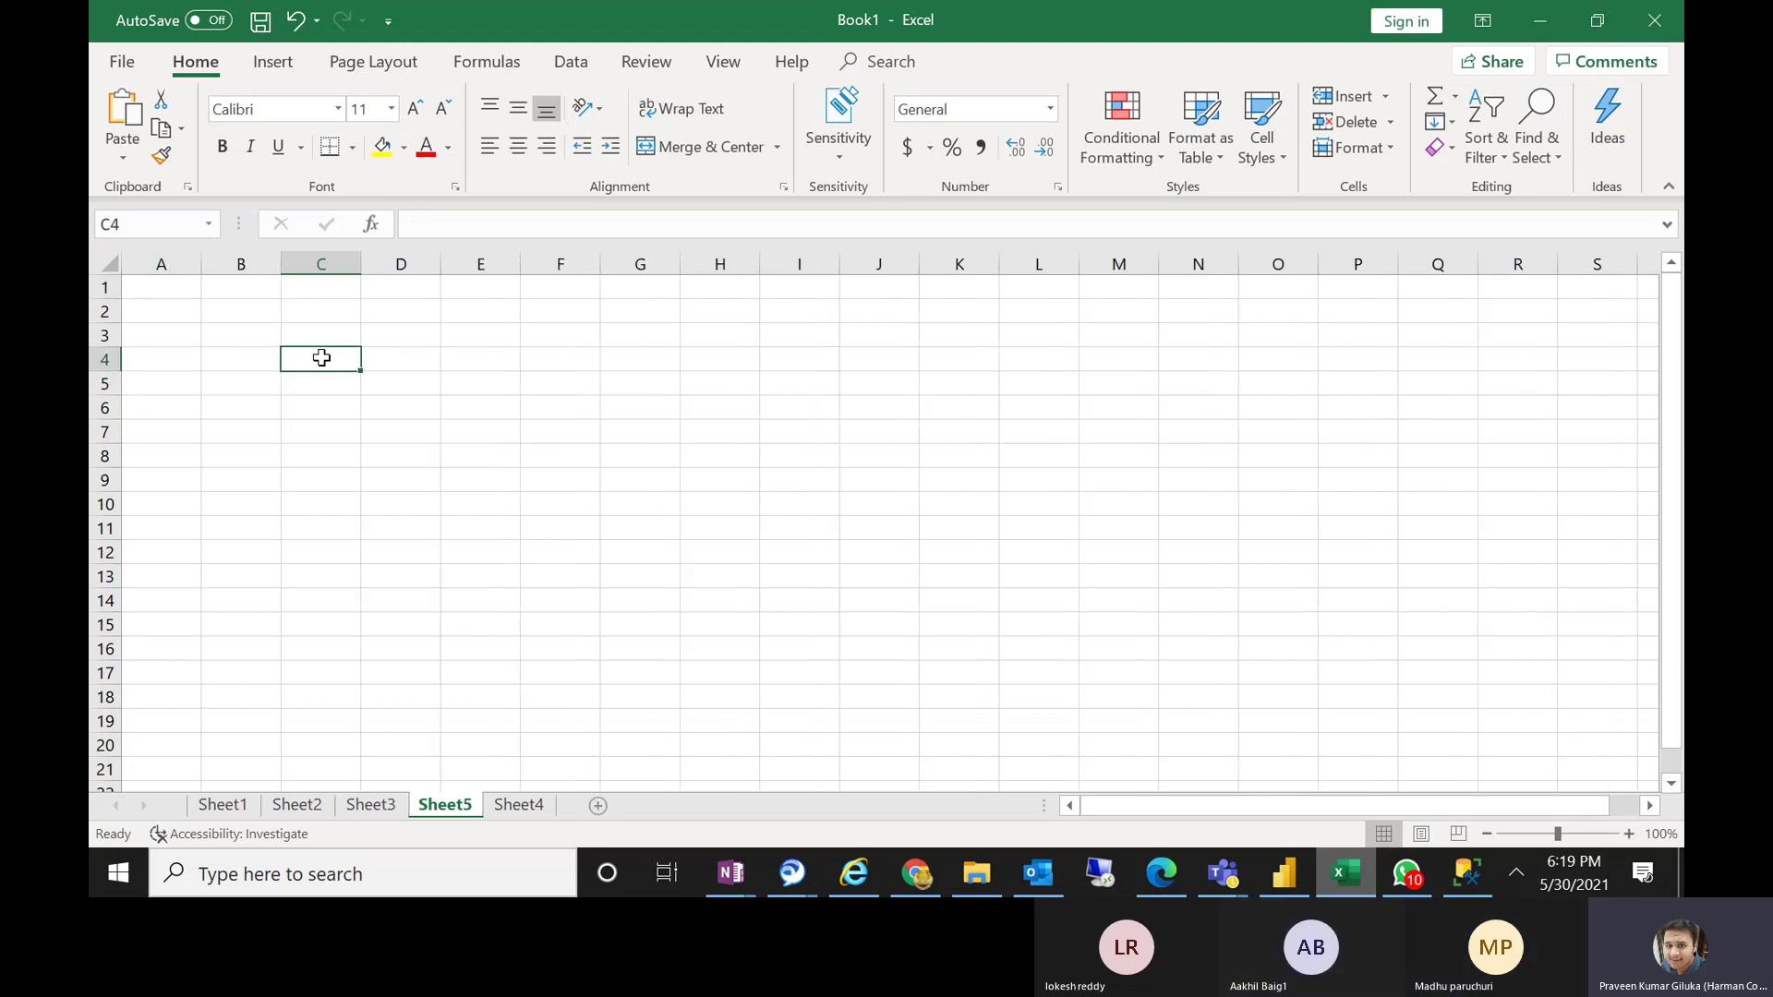
{"action": "type", "text": "sU"}
{"action": "key", "text": "BackSpace"}
{"action": "key", "text": "BackSpace"}
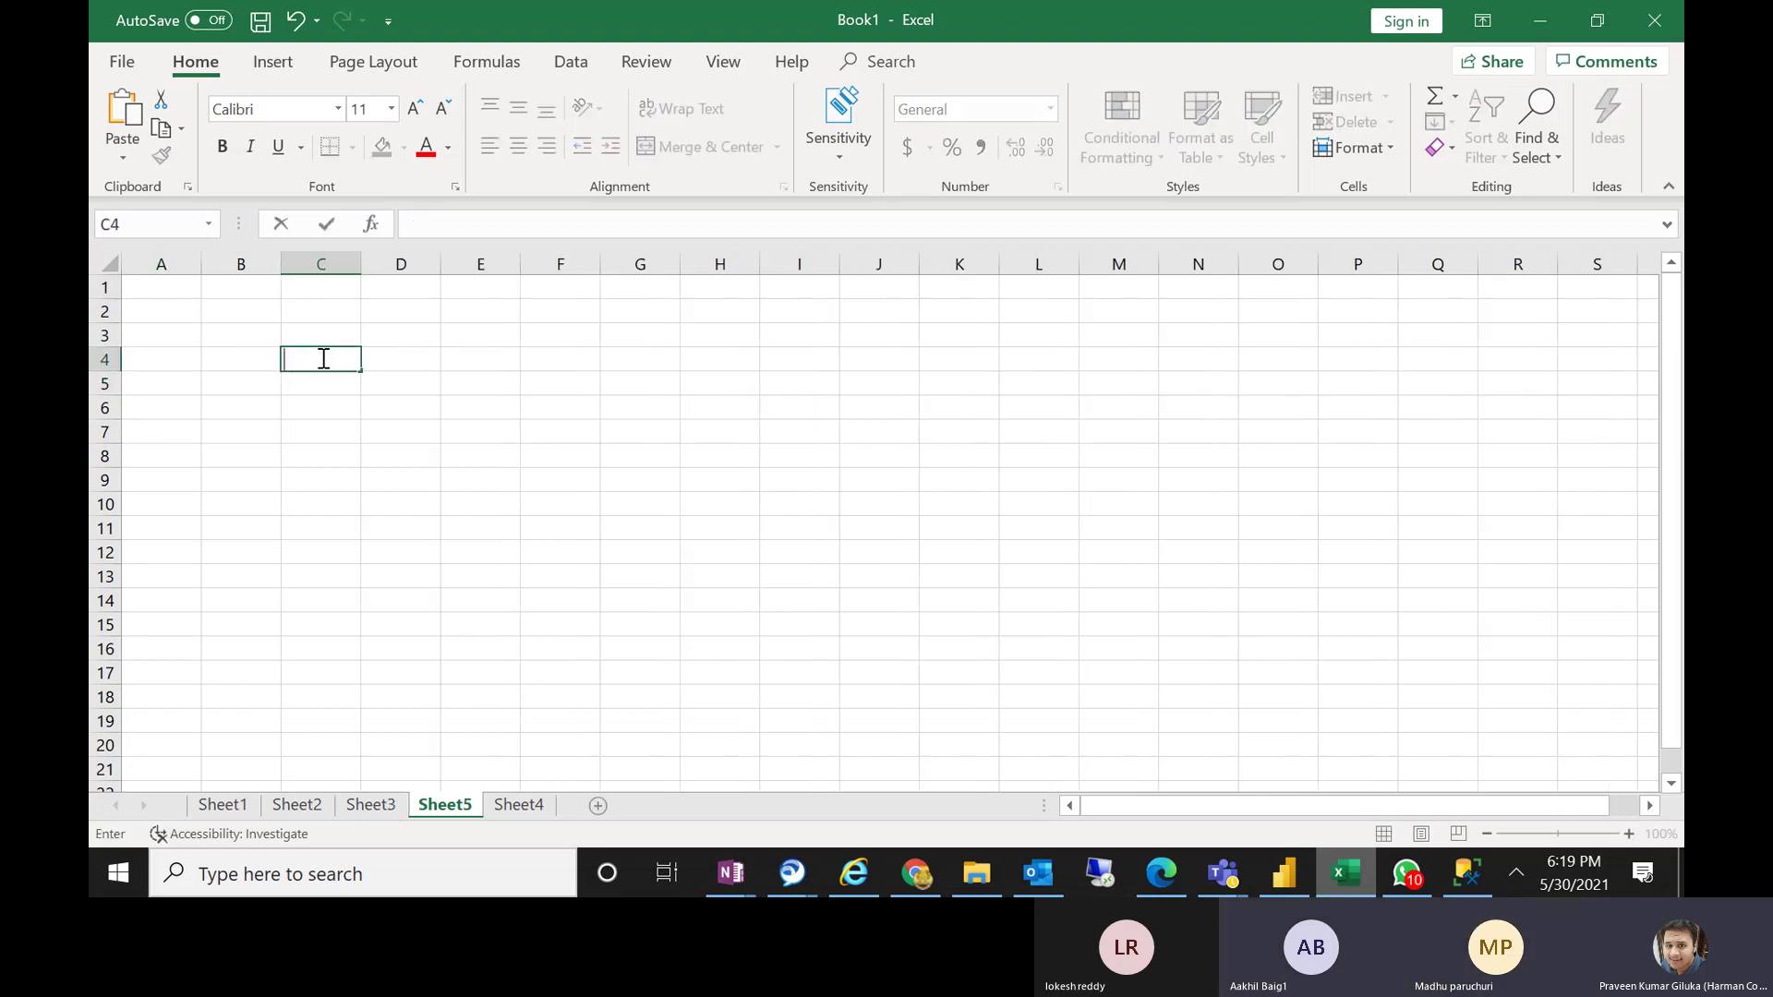
{"action": "type", "text": "Syum"}
{"action": "key", "text": "BackSpace"}
{"action": "key", "text": "BackSpace"}
{"action": "key", "text": "BackSpace"}
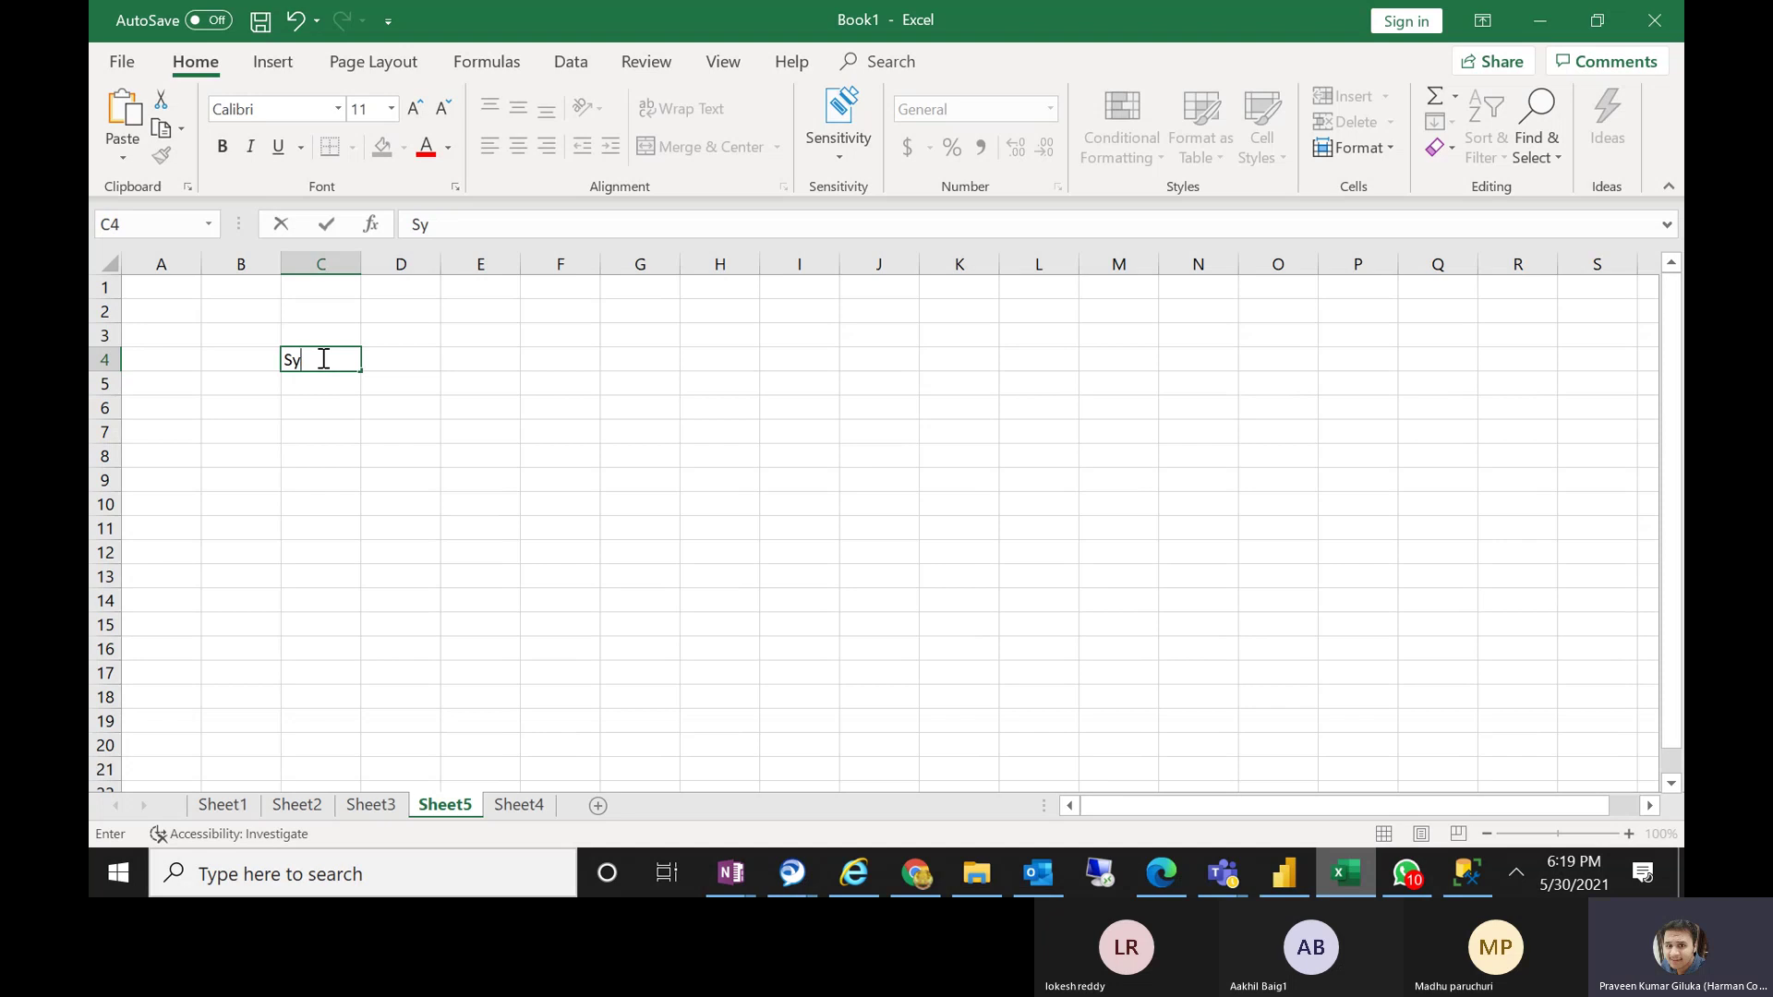
{"action": "type", "text": "umit"}
Enter Bangalore in cell D5 of the new worksheet
{"action": "left_click", "coordinate": [430, 375]}
{"action": "type", "text": "Bangalore"}
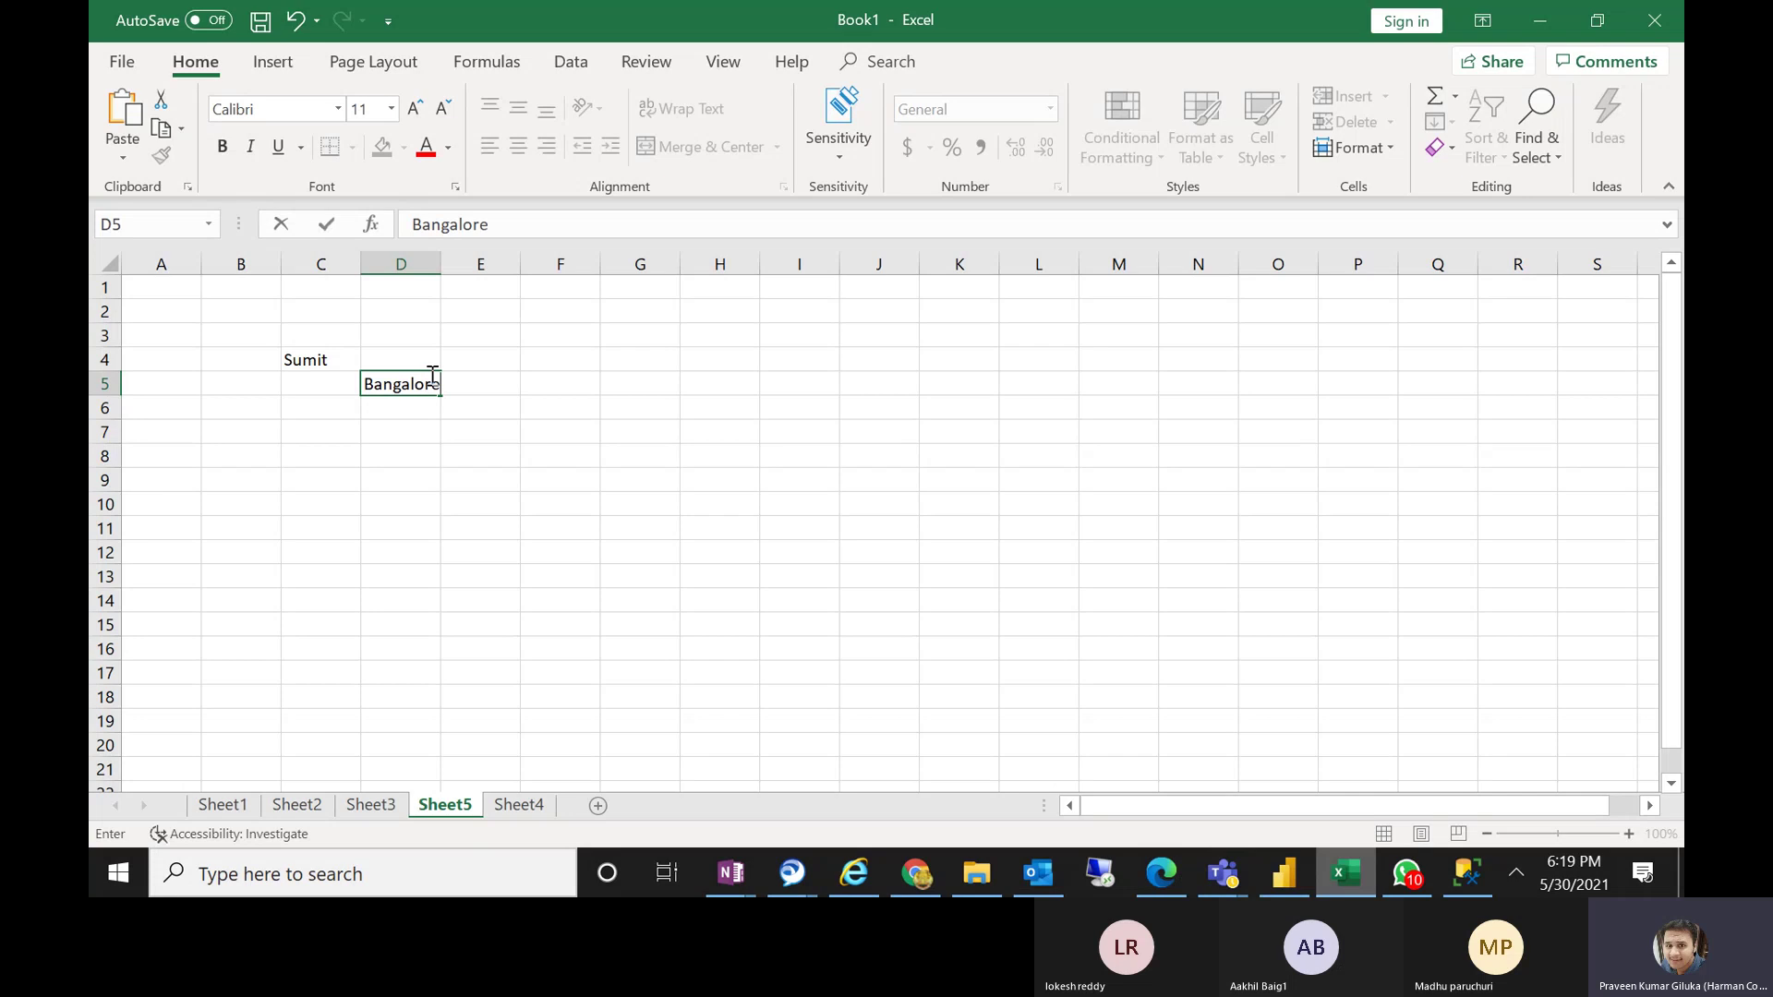
{"action": "left_click", "coordinate": [580, 365]}
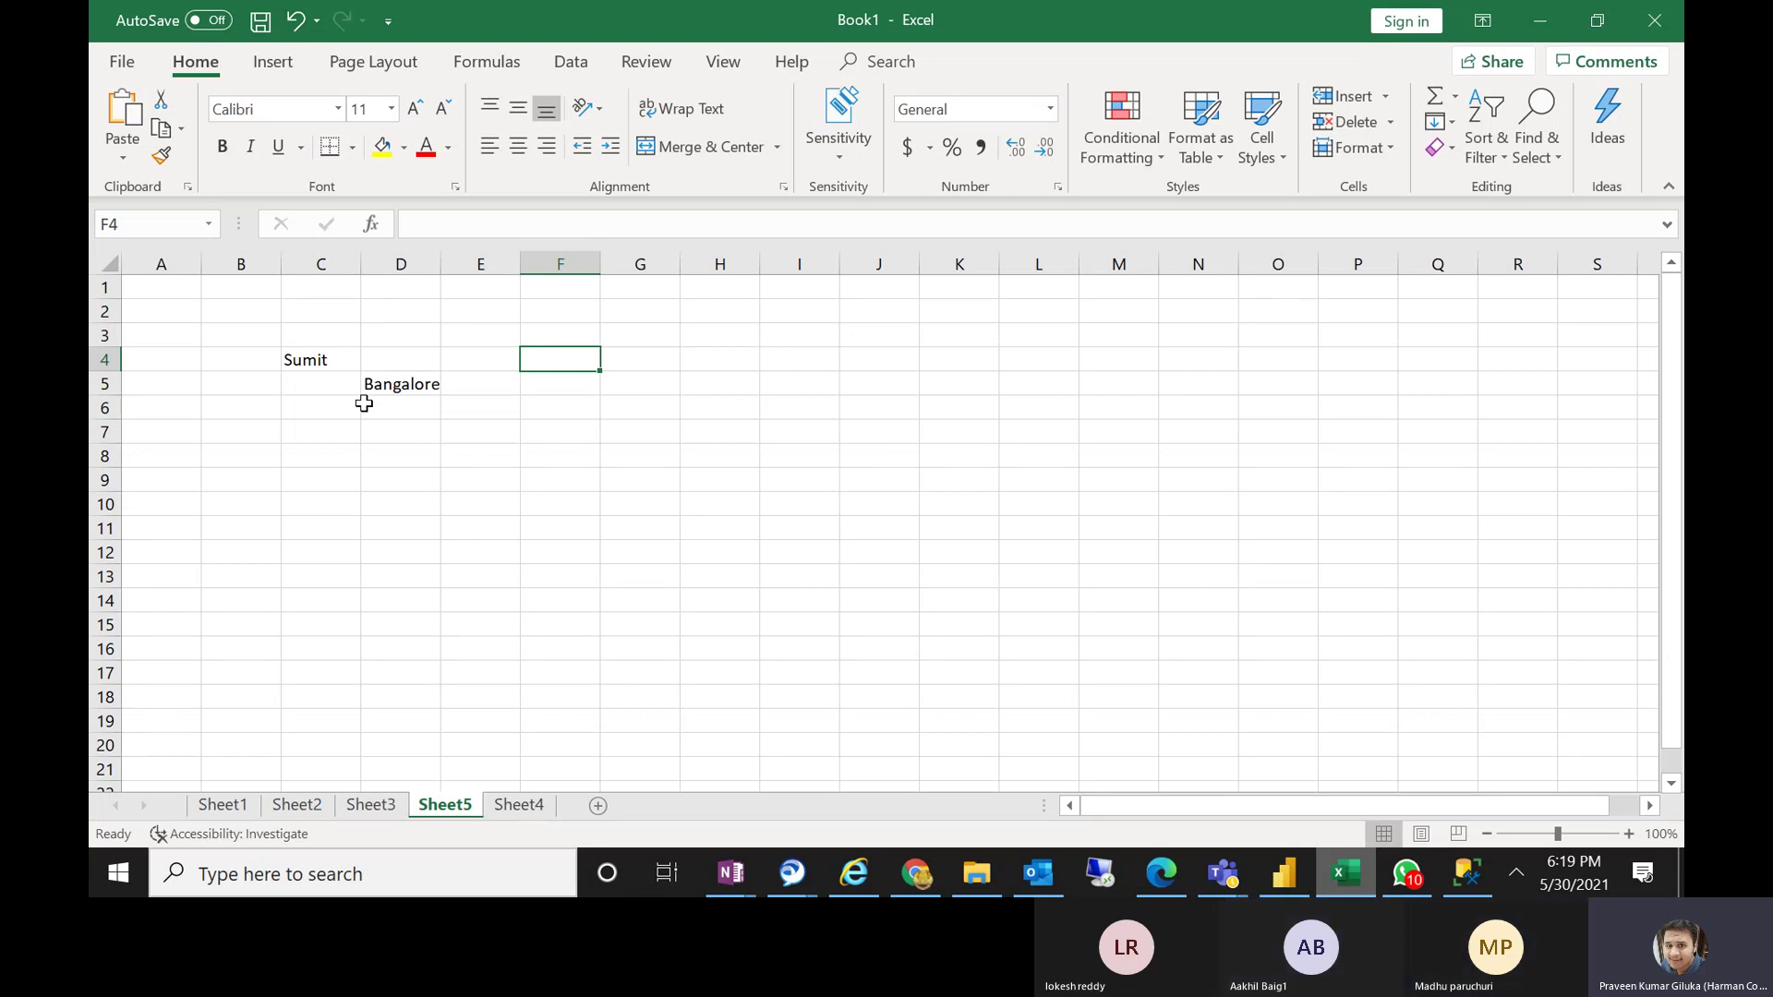
Return to Power BI Desktop and replace DimCustomer[City] in the Demo3 formula with a quoted space " ", committing the change
{"action": "left_click", "coordinate": [1540, 20]}
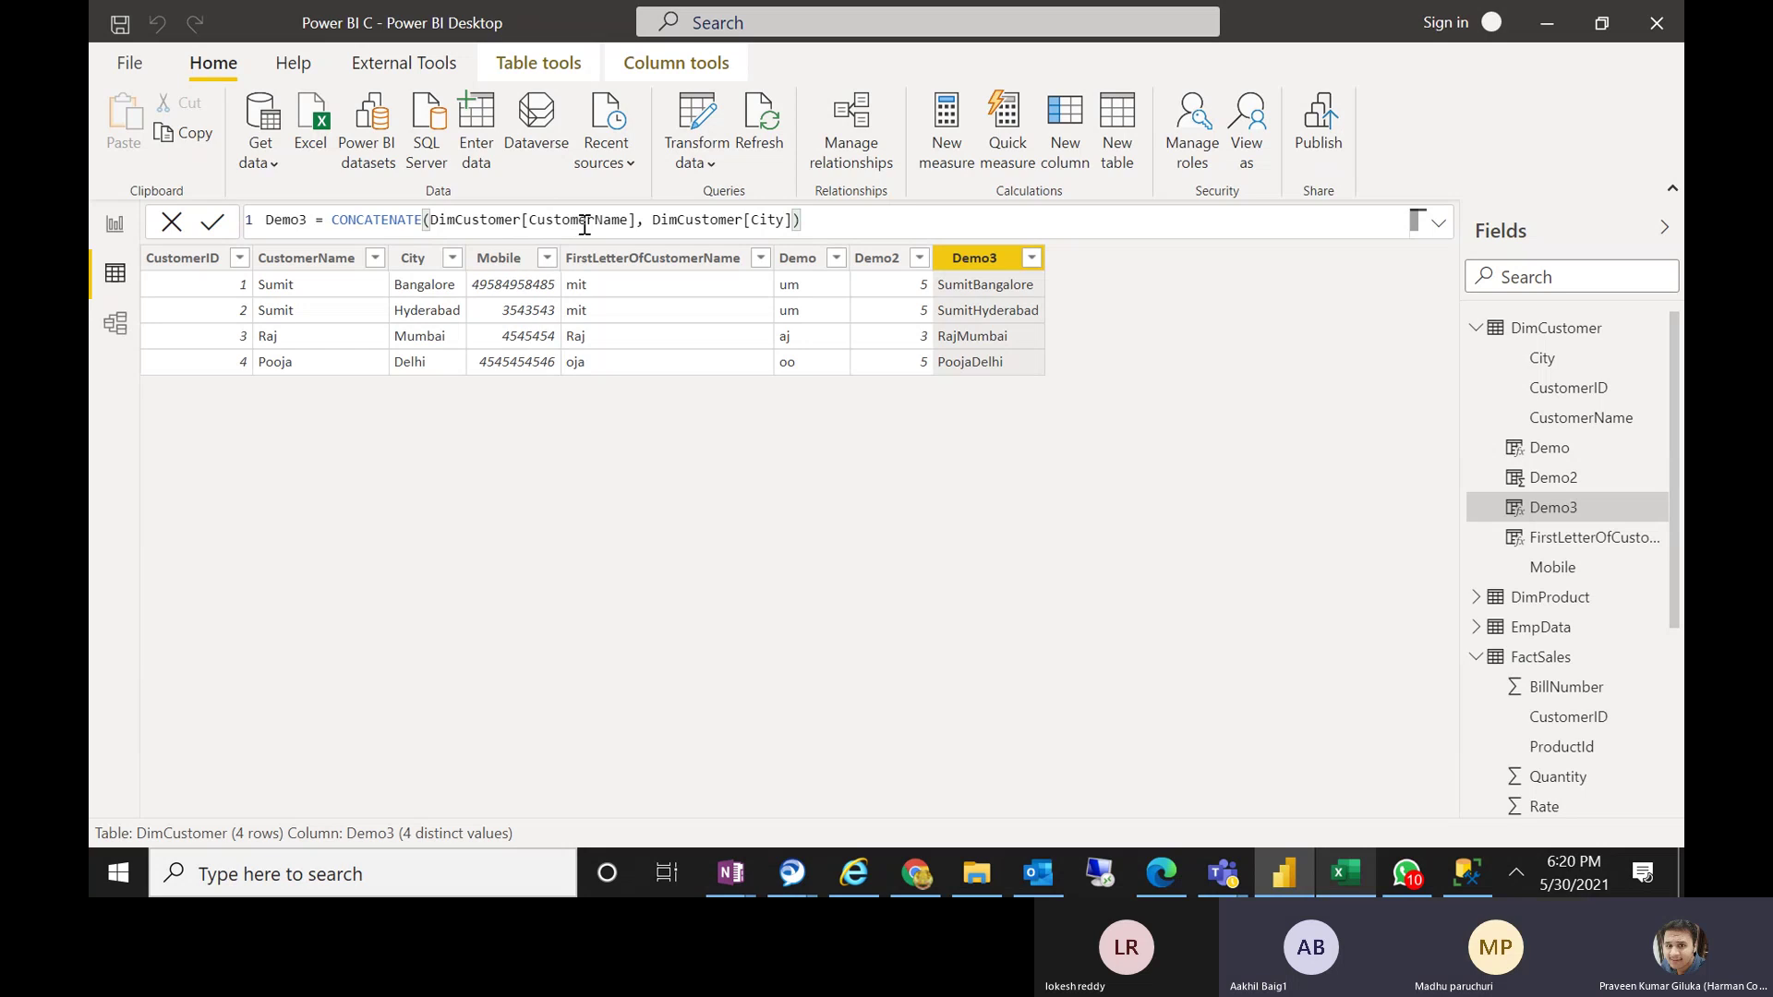
{"action": "left_click_drag", "start_coordinate": [653, 218], "coordinate": [793, 220]}
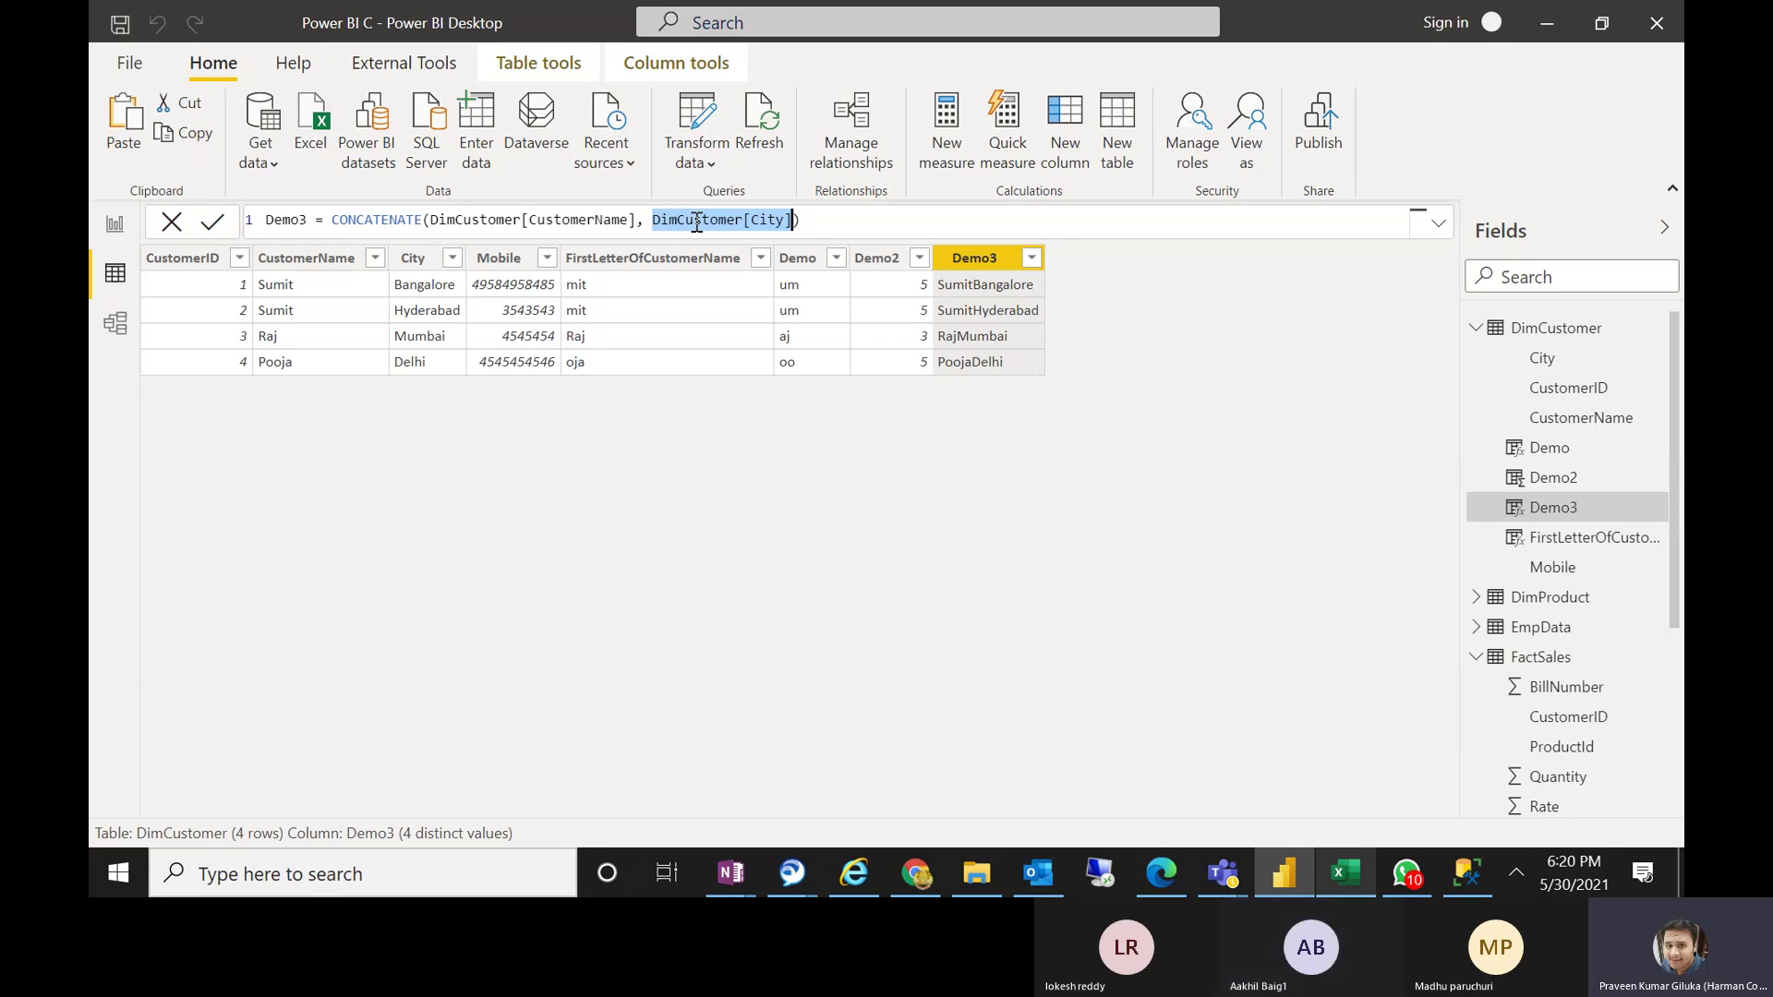
{"action": "key", "text": "BackSpace"}
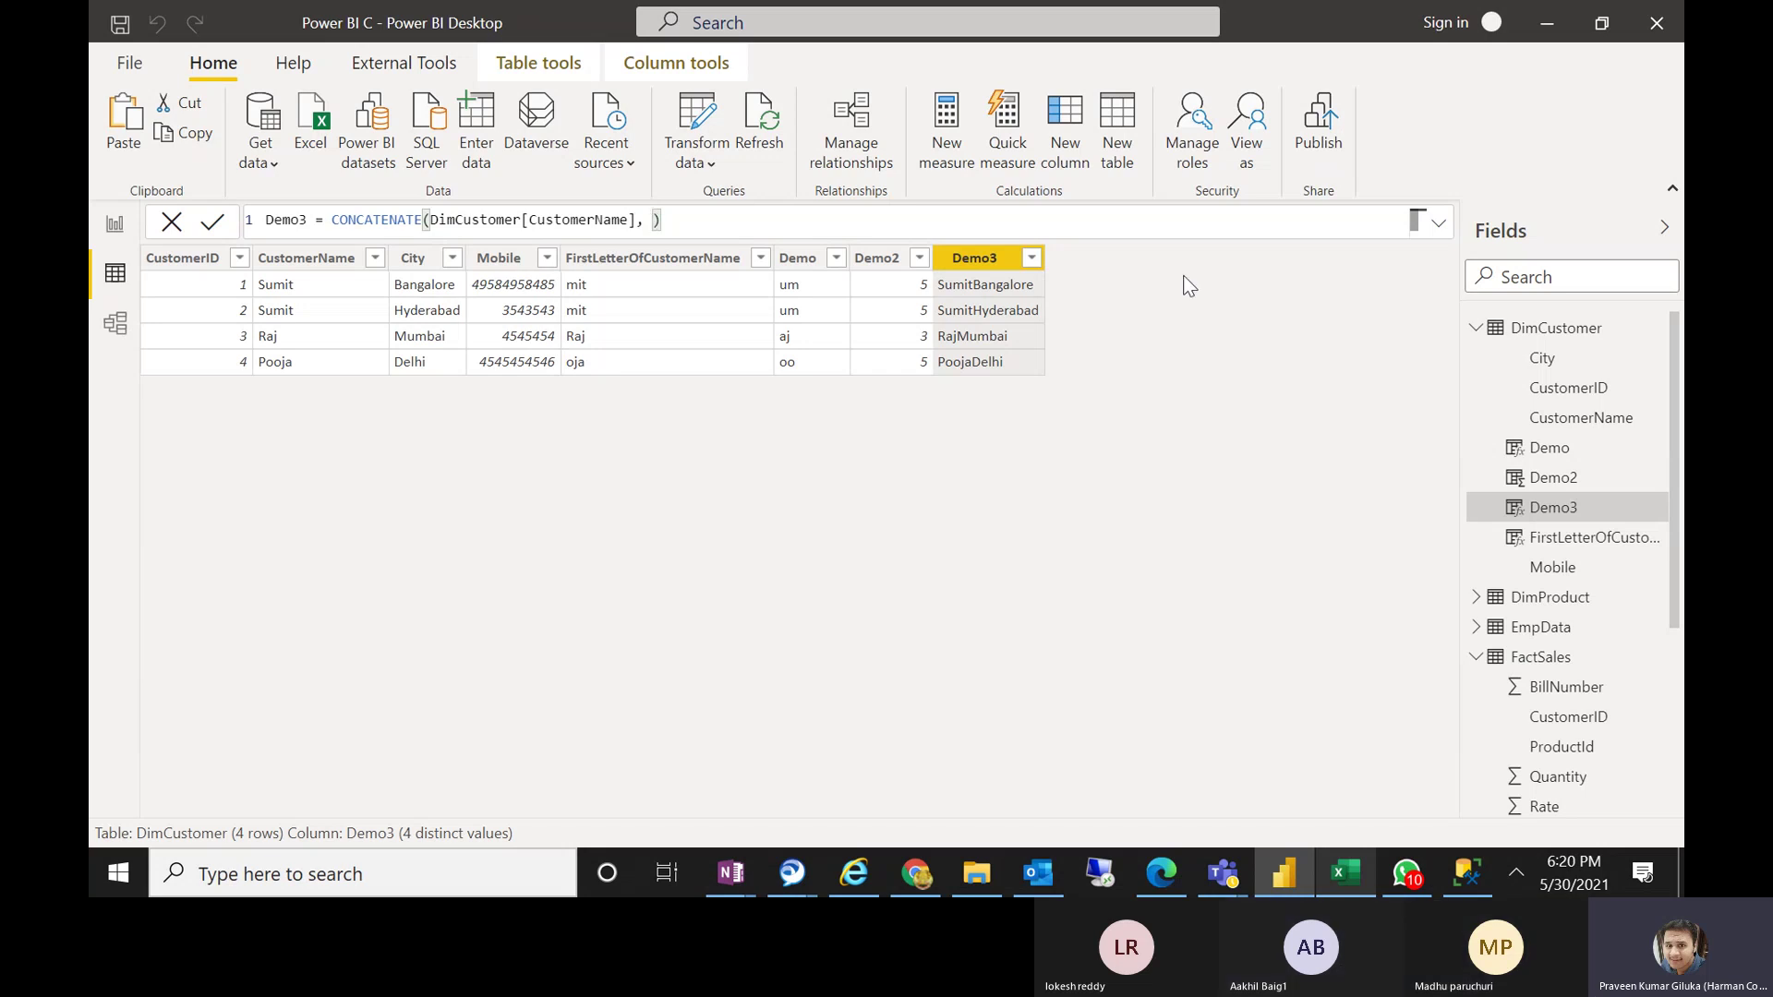
{"action": "type", "text": "\""}
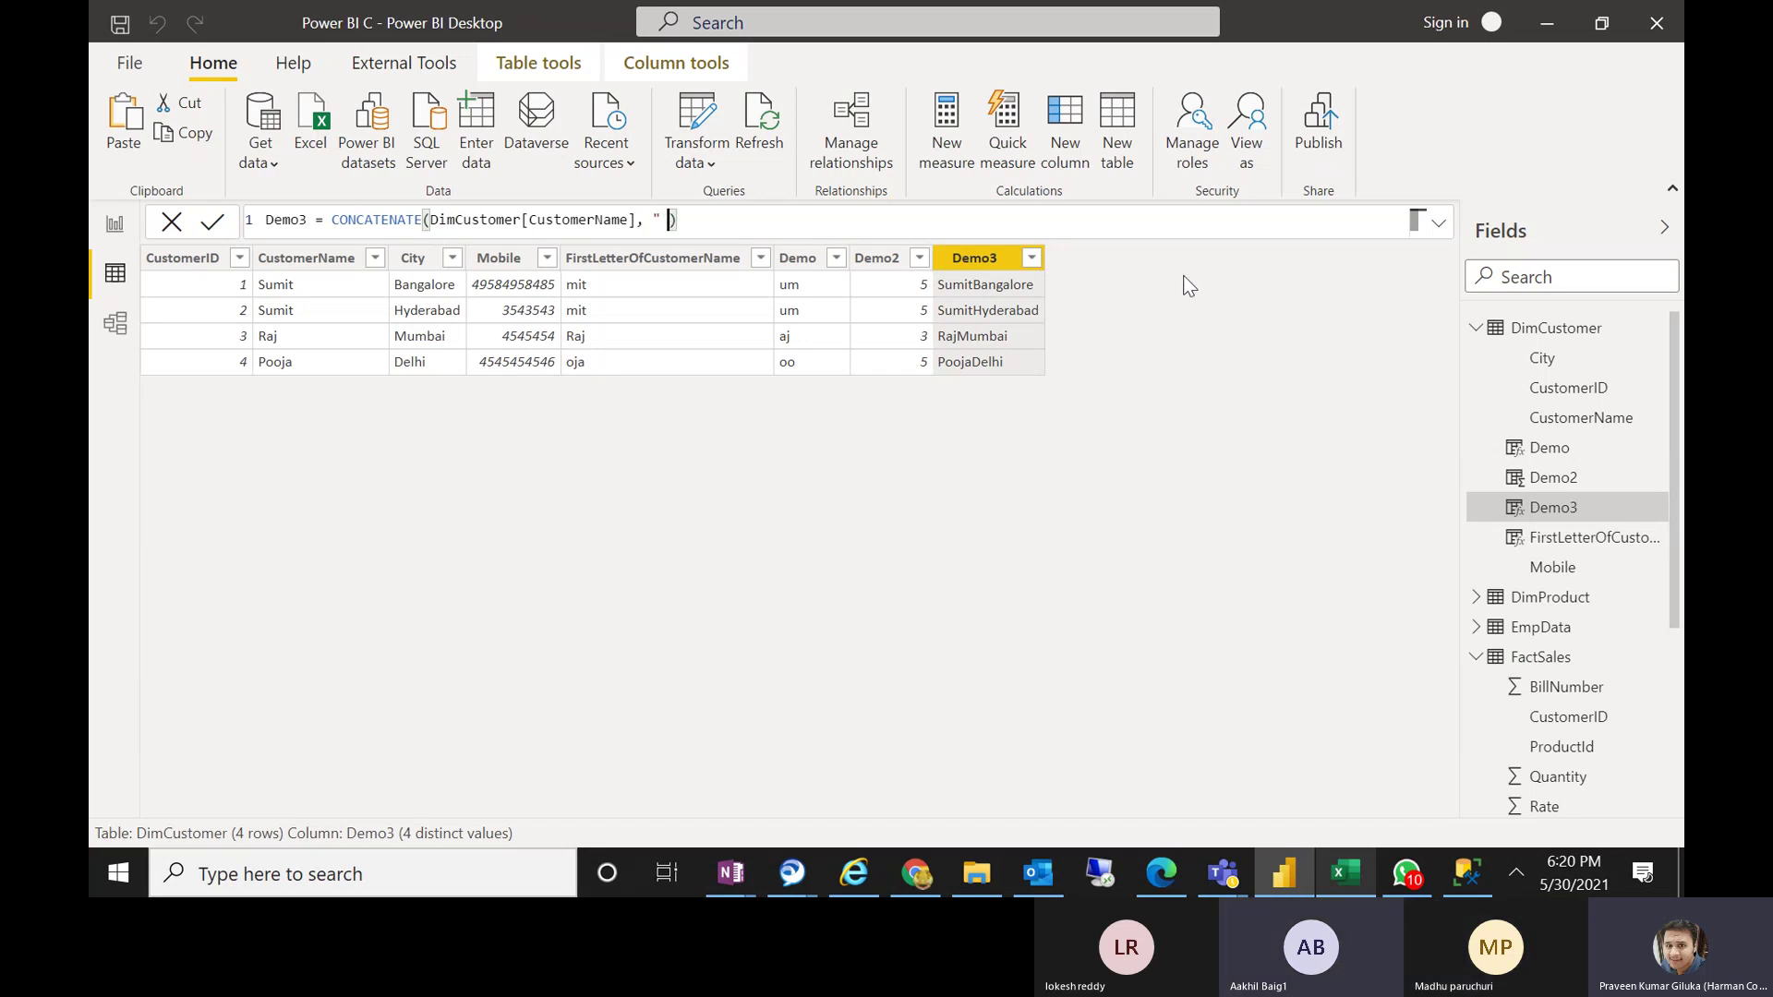
{"action": "type", "text": " \""}
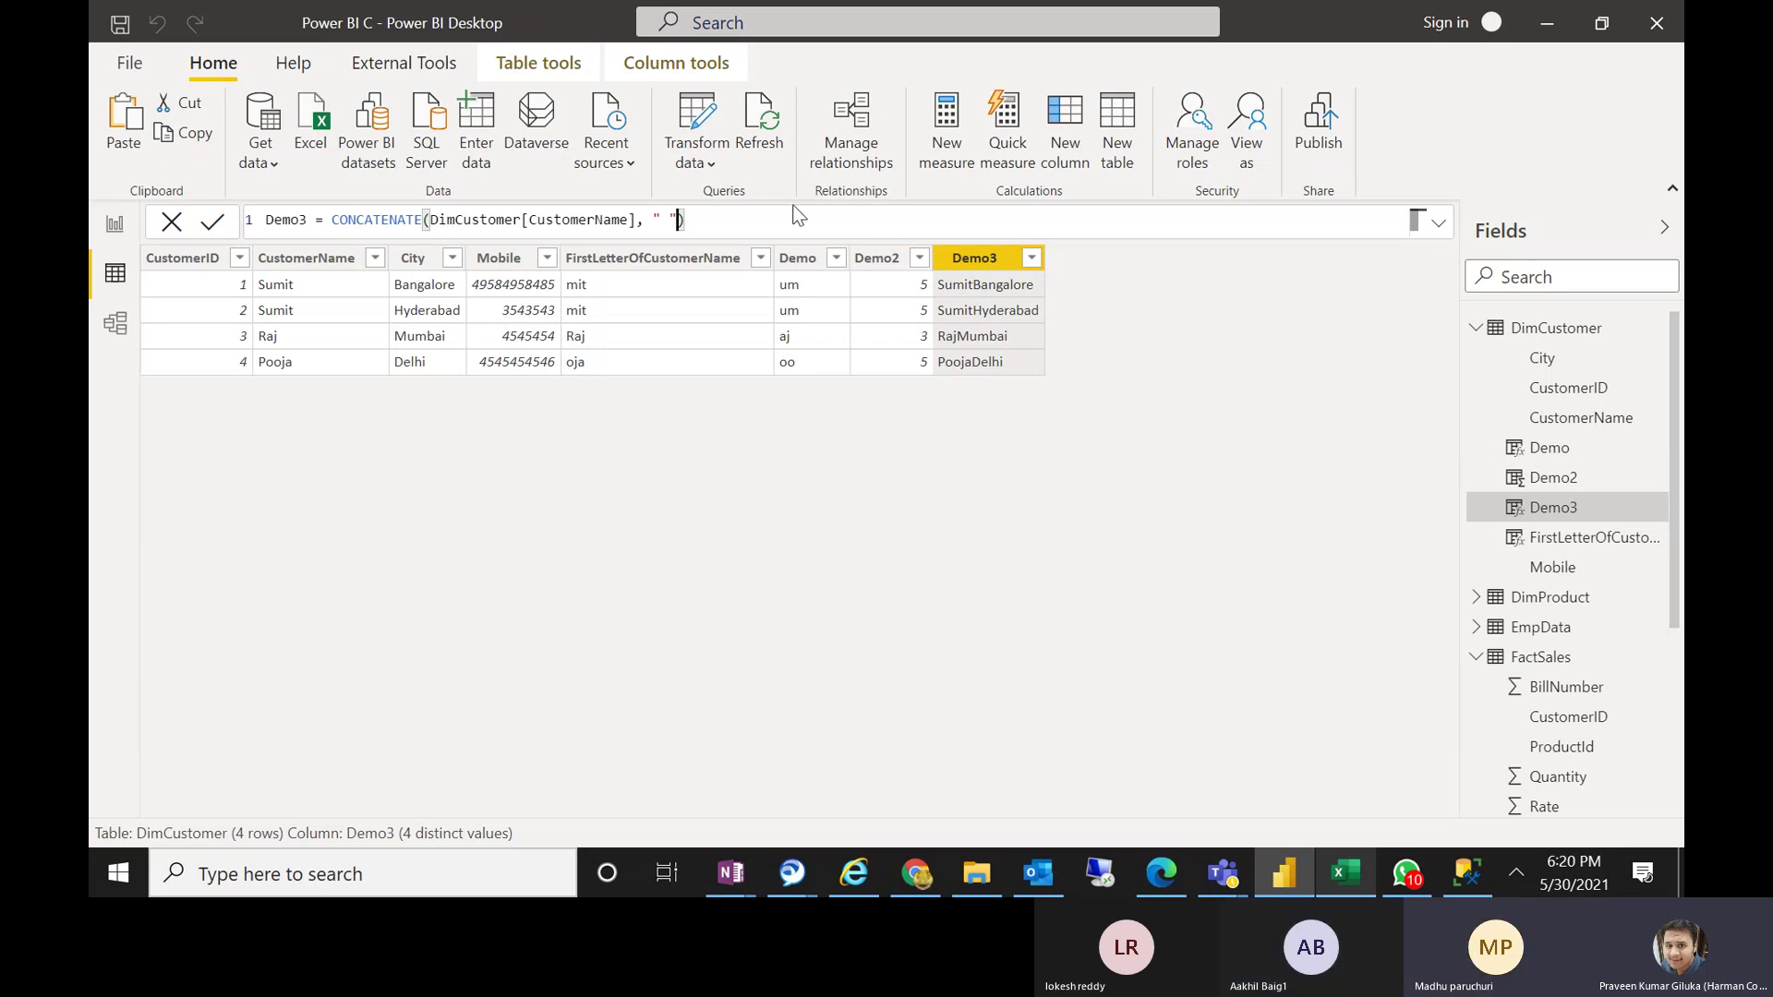
{"action": "key", "text": "Return"}
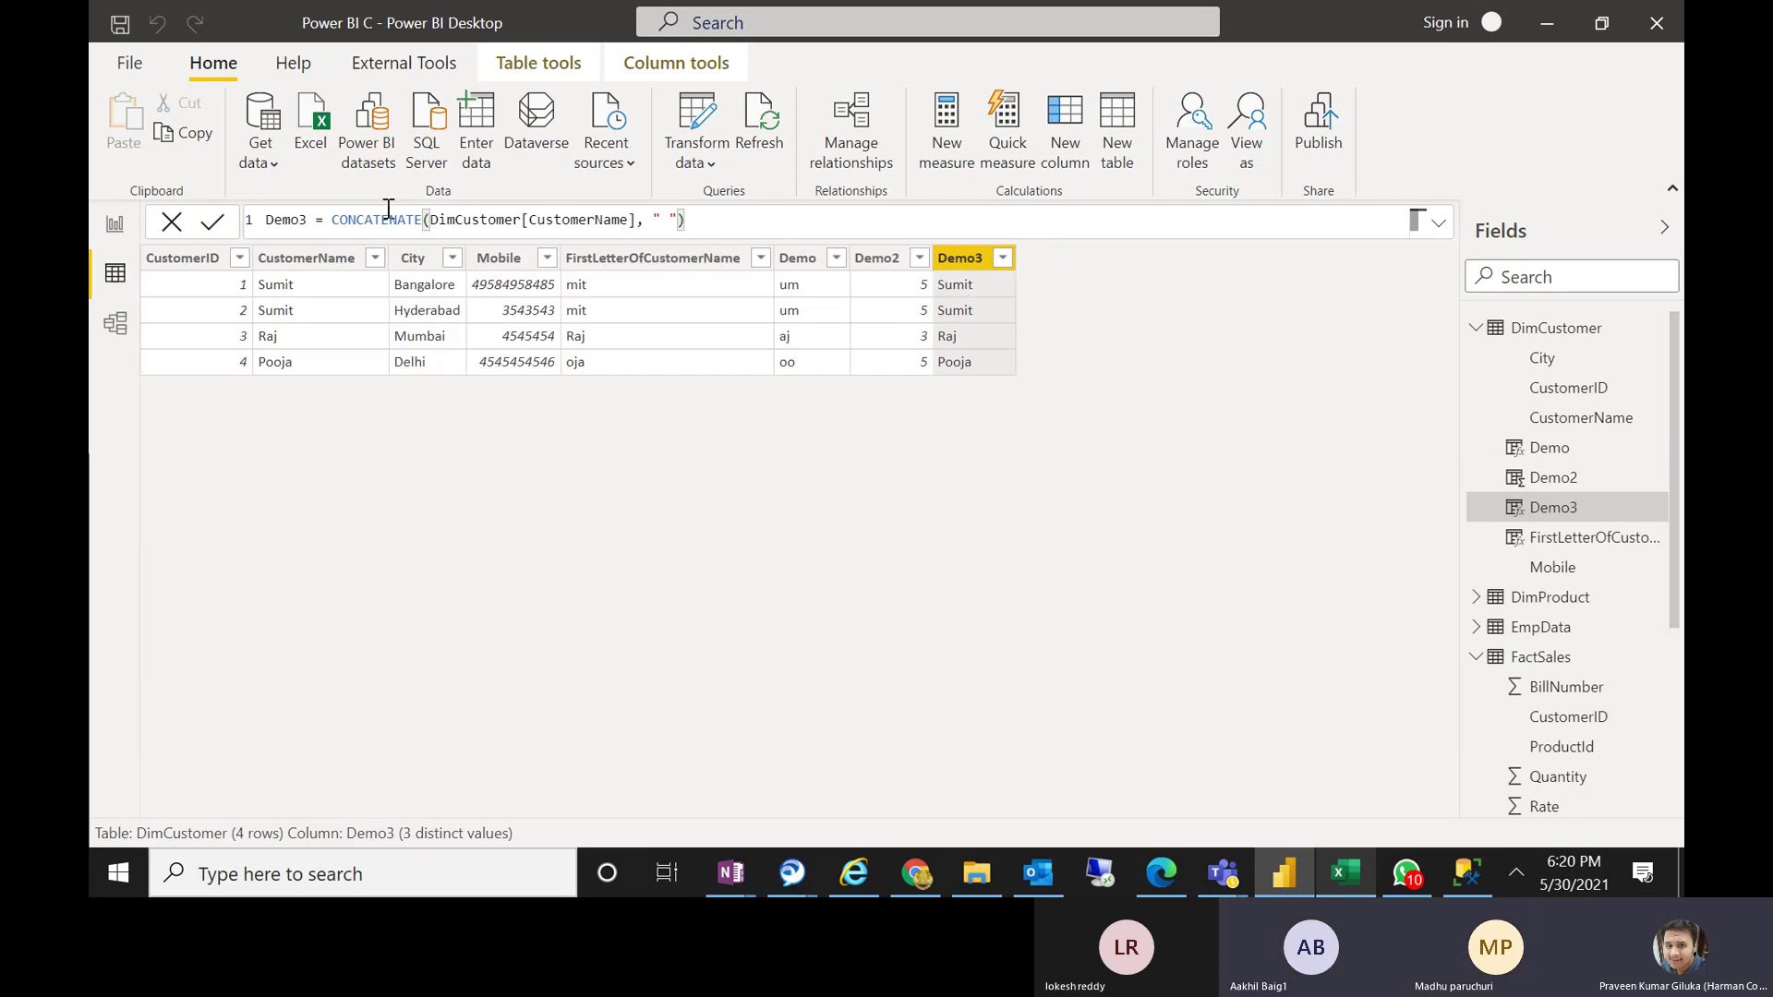
Examine the space argument and the whole CONCATENATE expression in the Demo3 formula
{"action": "left_click", "coordinate": [645, 221]}
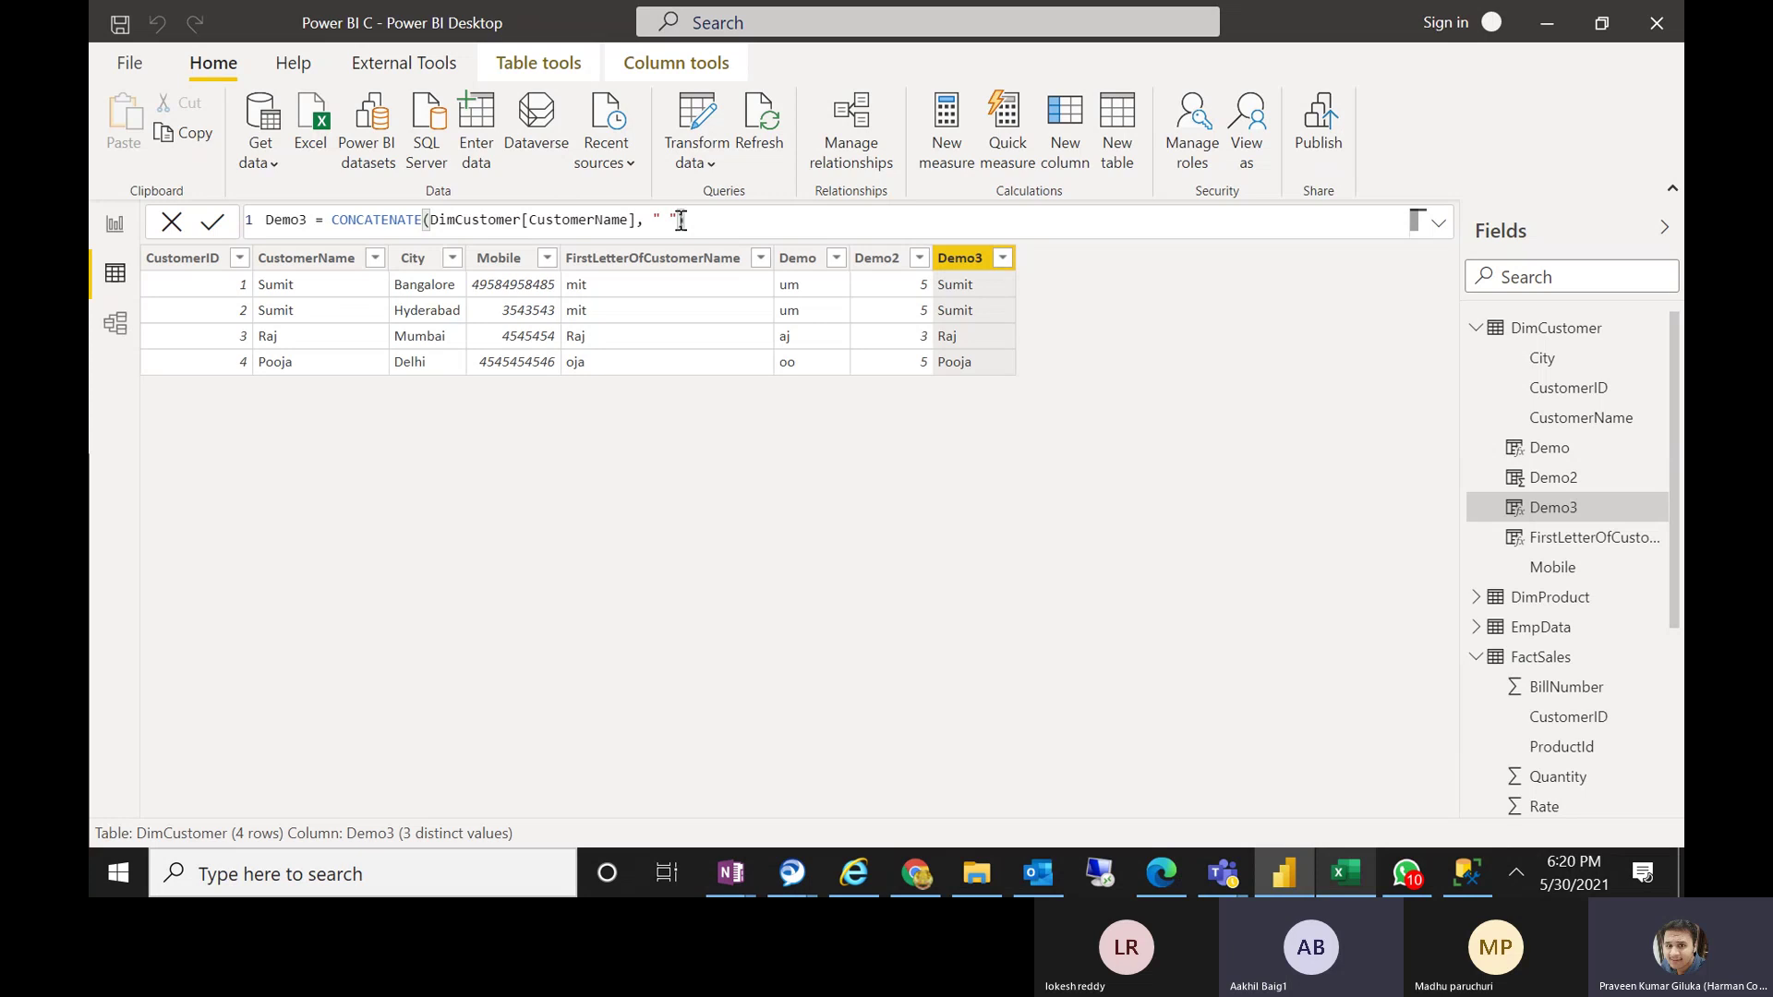
{"action": "left_click_drag", "start_coordinate": [681, 220], "coordinate": [652, 228]}
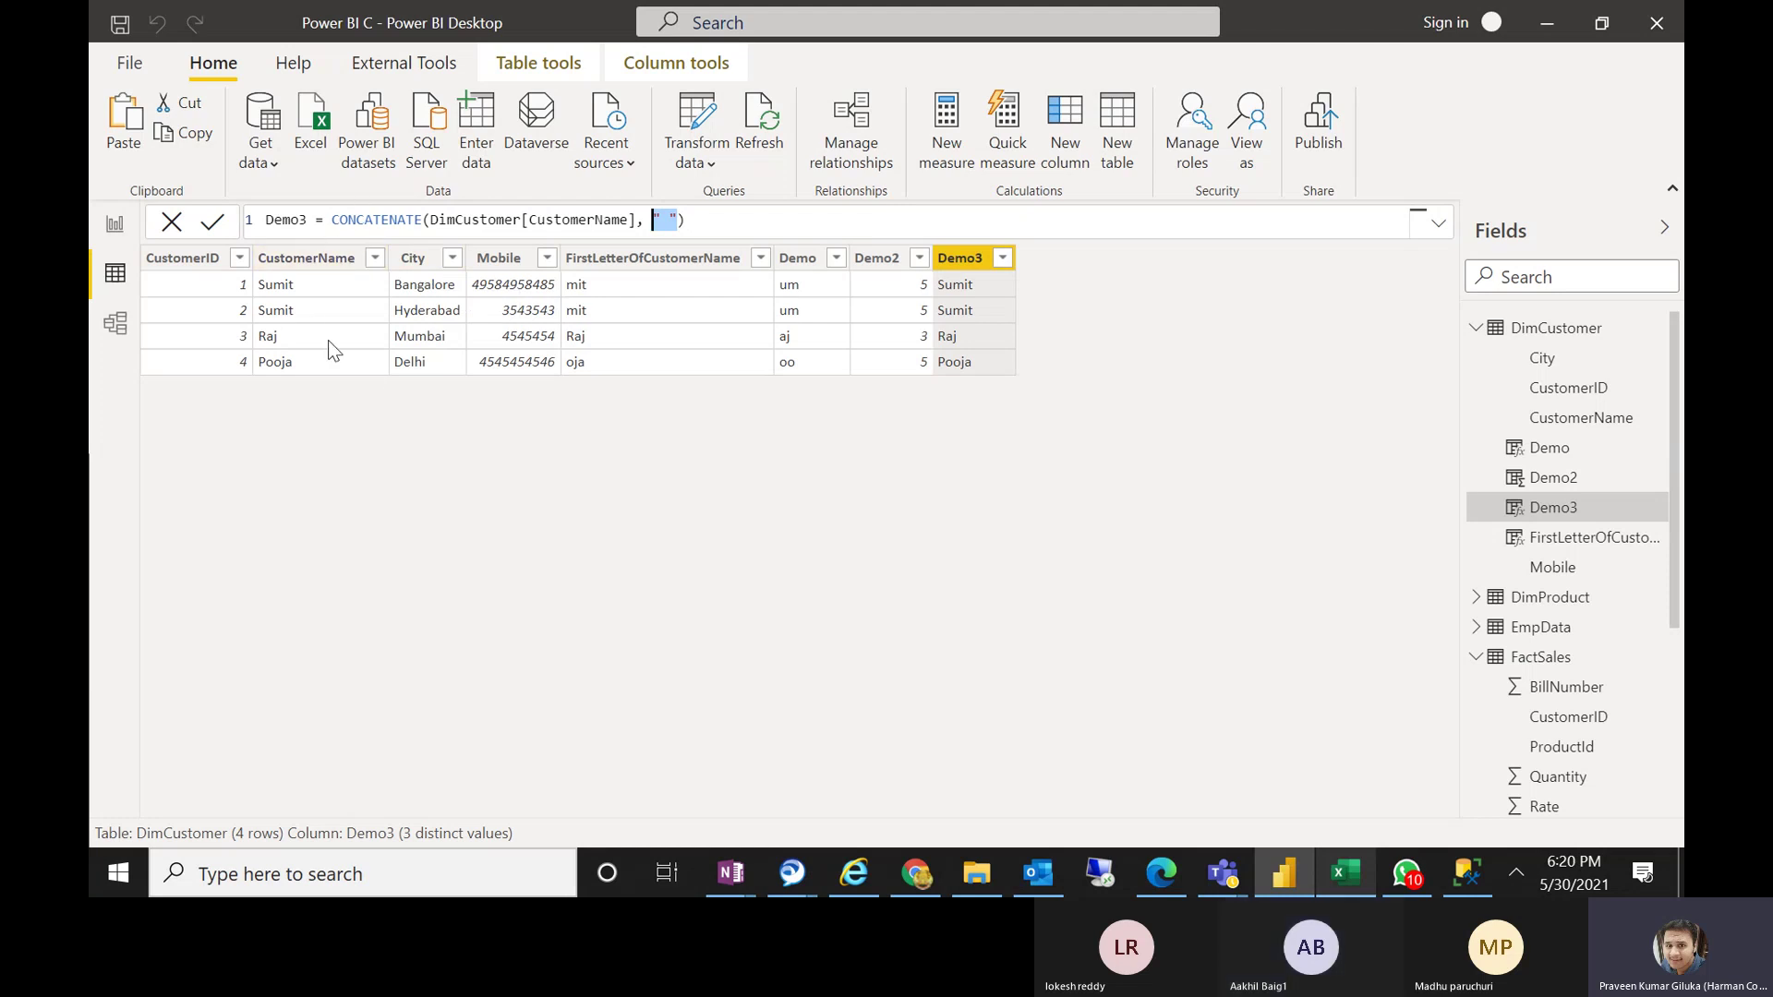
{"action": "left_click", "coordinate": [702, 223]}
{"action": "left_click_drag", "start_coordinate": [702, 222], "coordinate": [332, 222]}
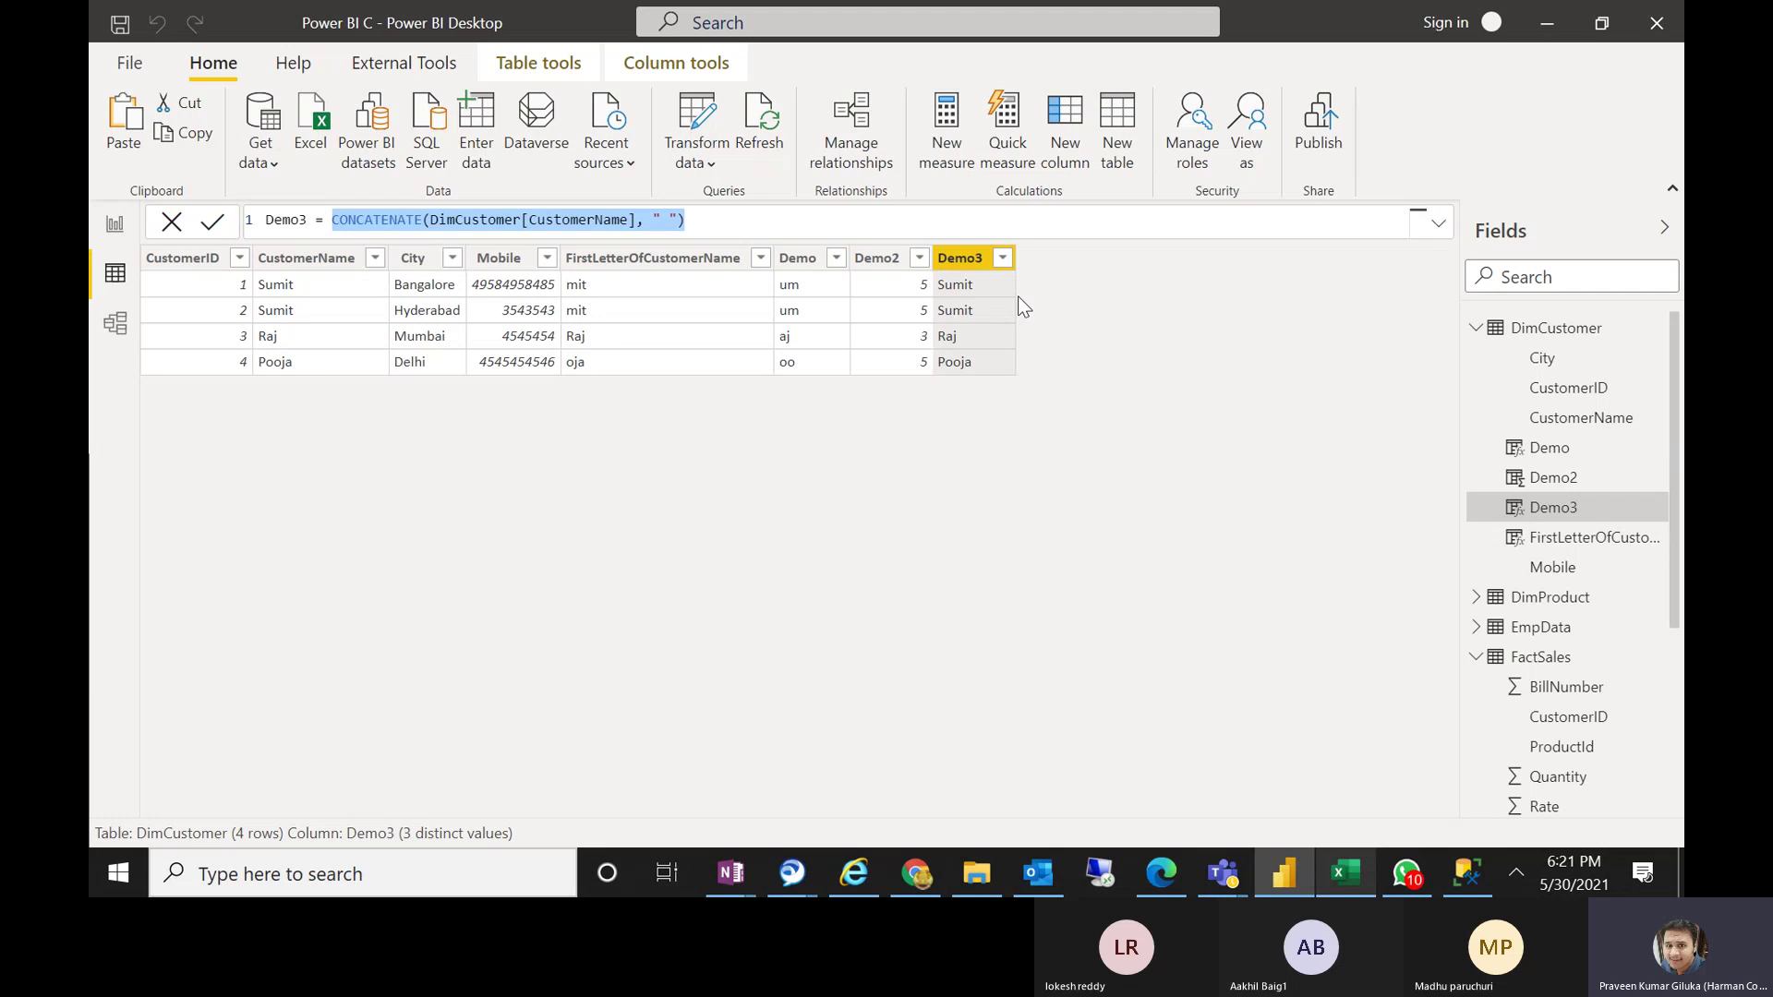
{"action": "left_click", "coordinate": [333, 226]}
{"action": "left_click_drag", "start_coordinate": [332, 227], "coordinate": [695, 228]}
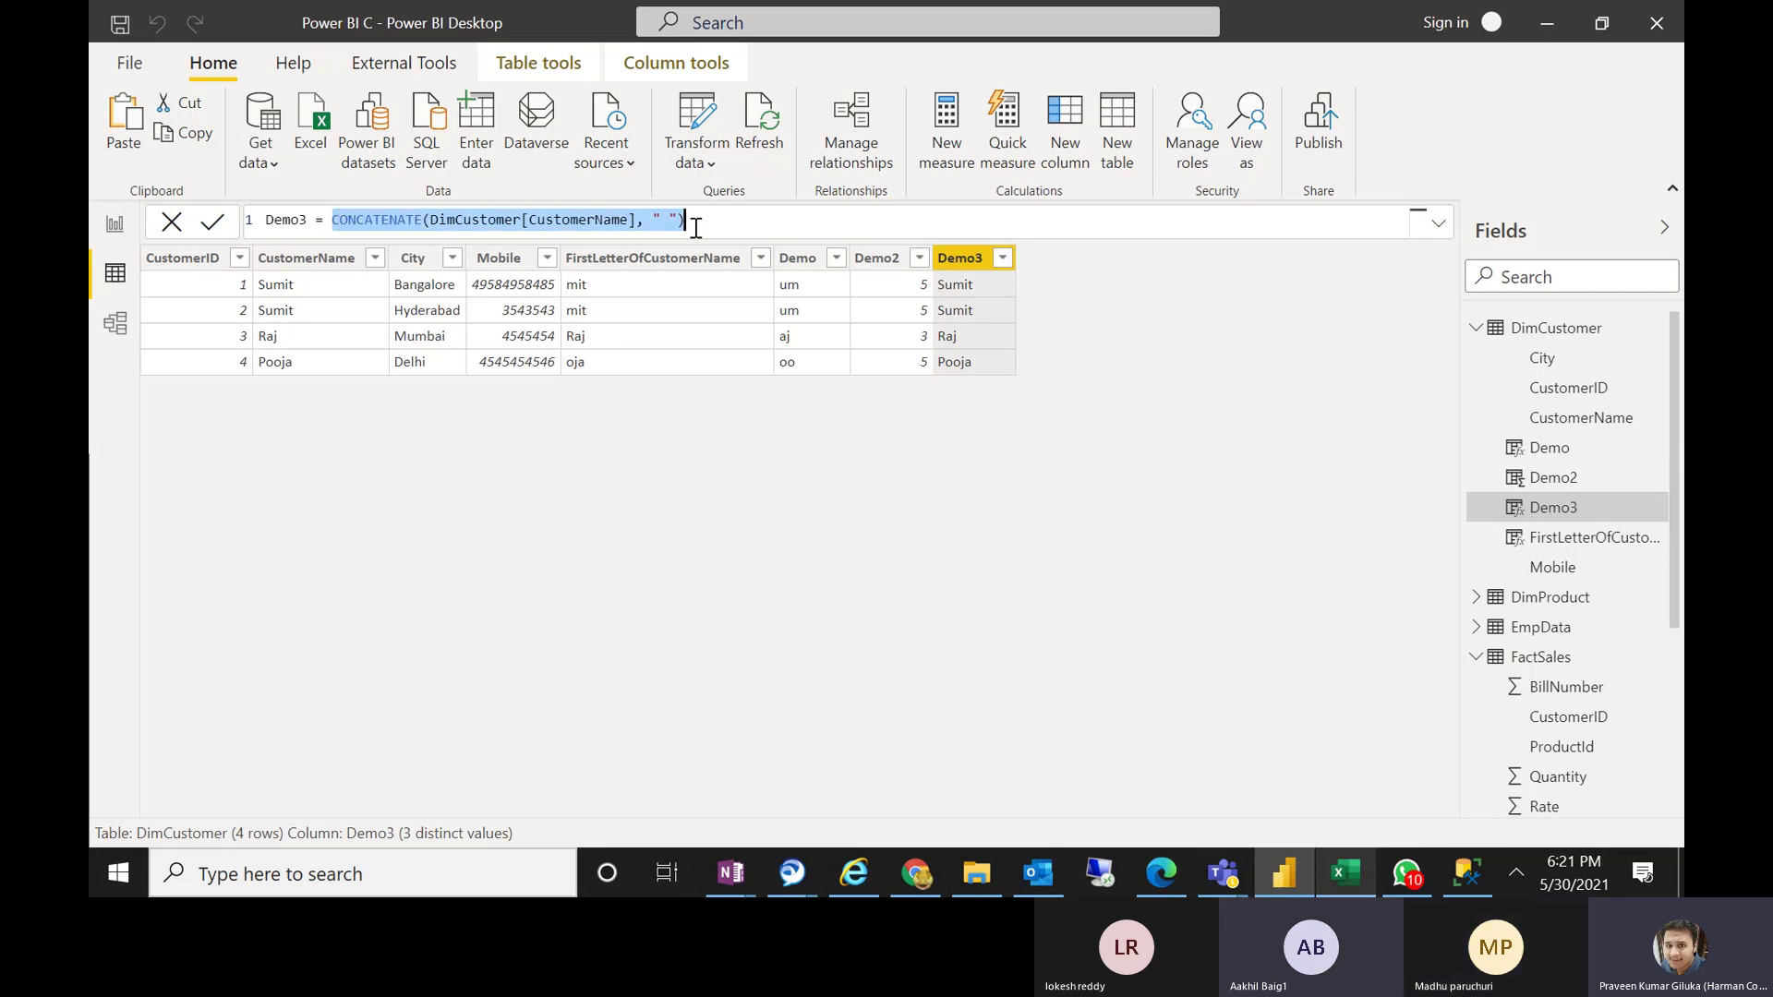
Insert an outer CONCATENATE function in front of the existing CONCATENATE expression in the Demo3 formula
{"action": "left_click", "coordinate": [330, 226]}
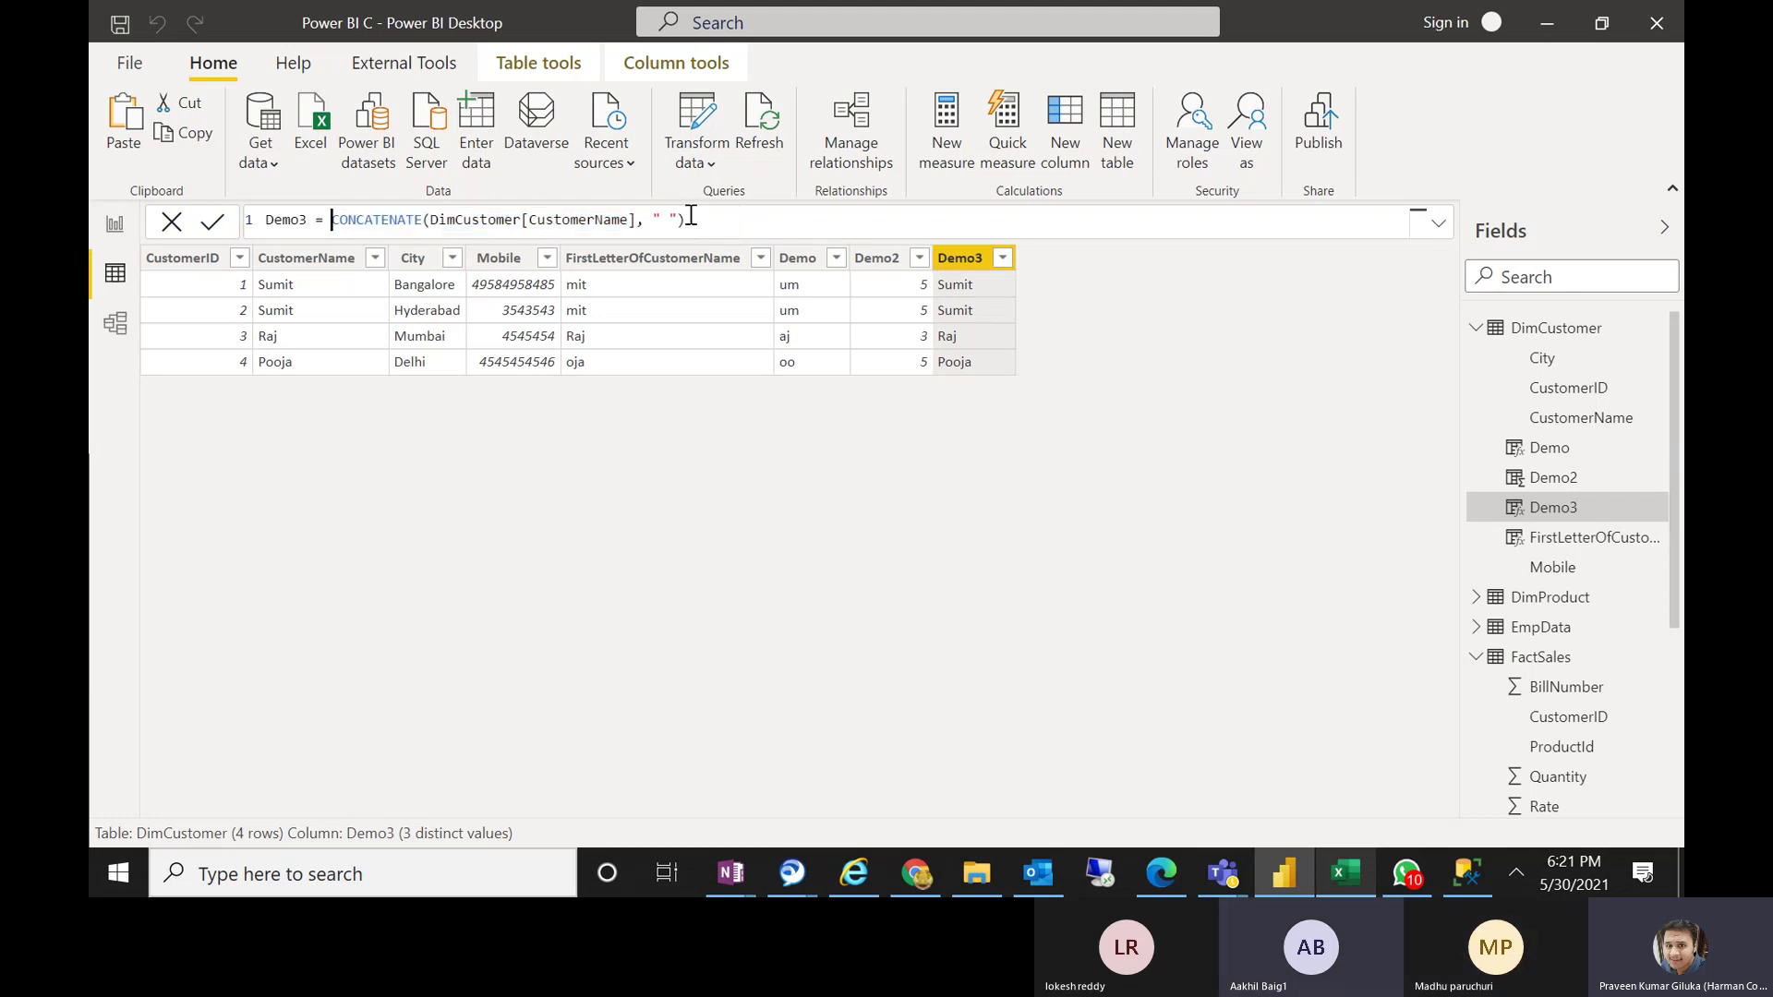
{"action": "type", "text": "=  "}
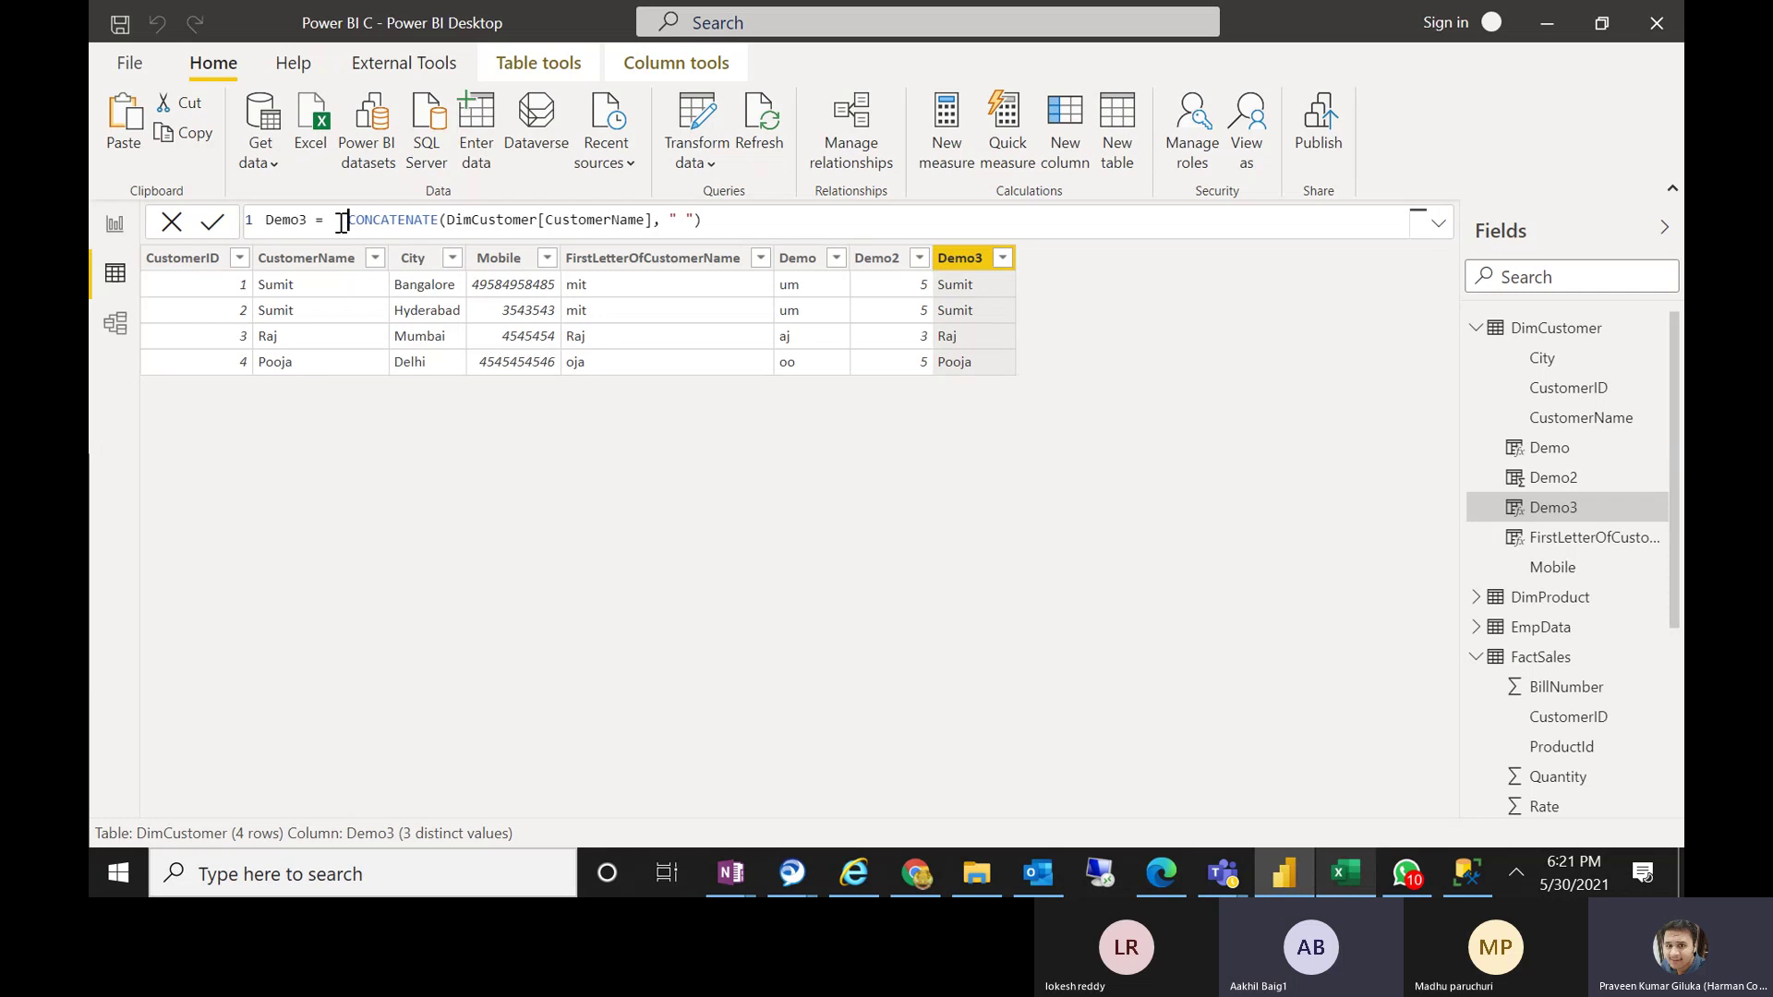
{"action": "type", "text": "conx"}
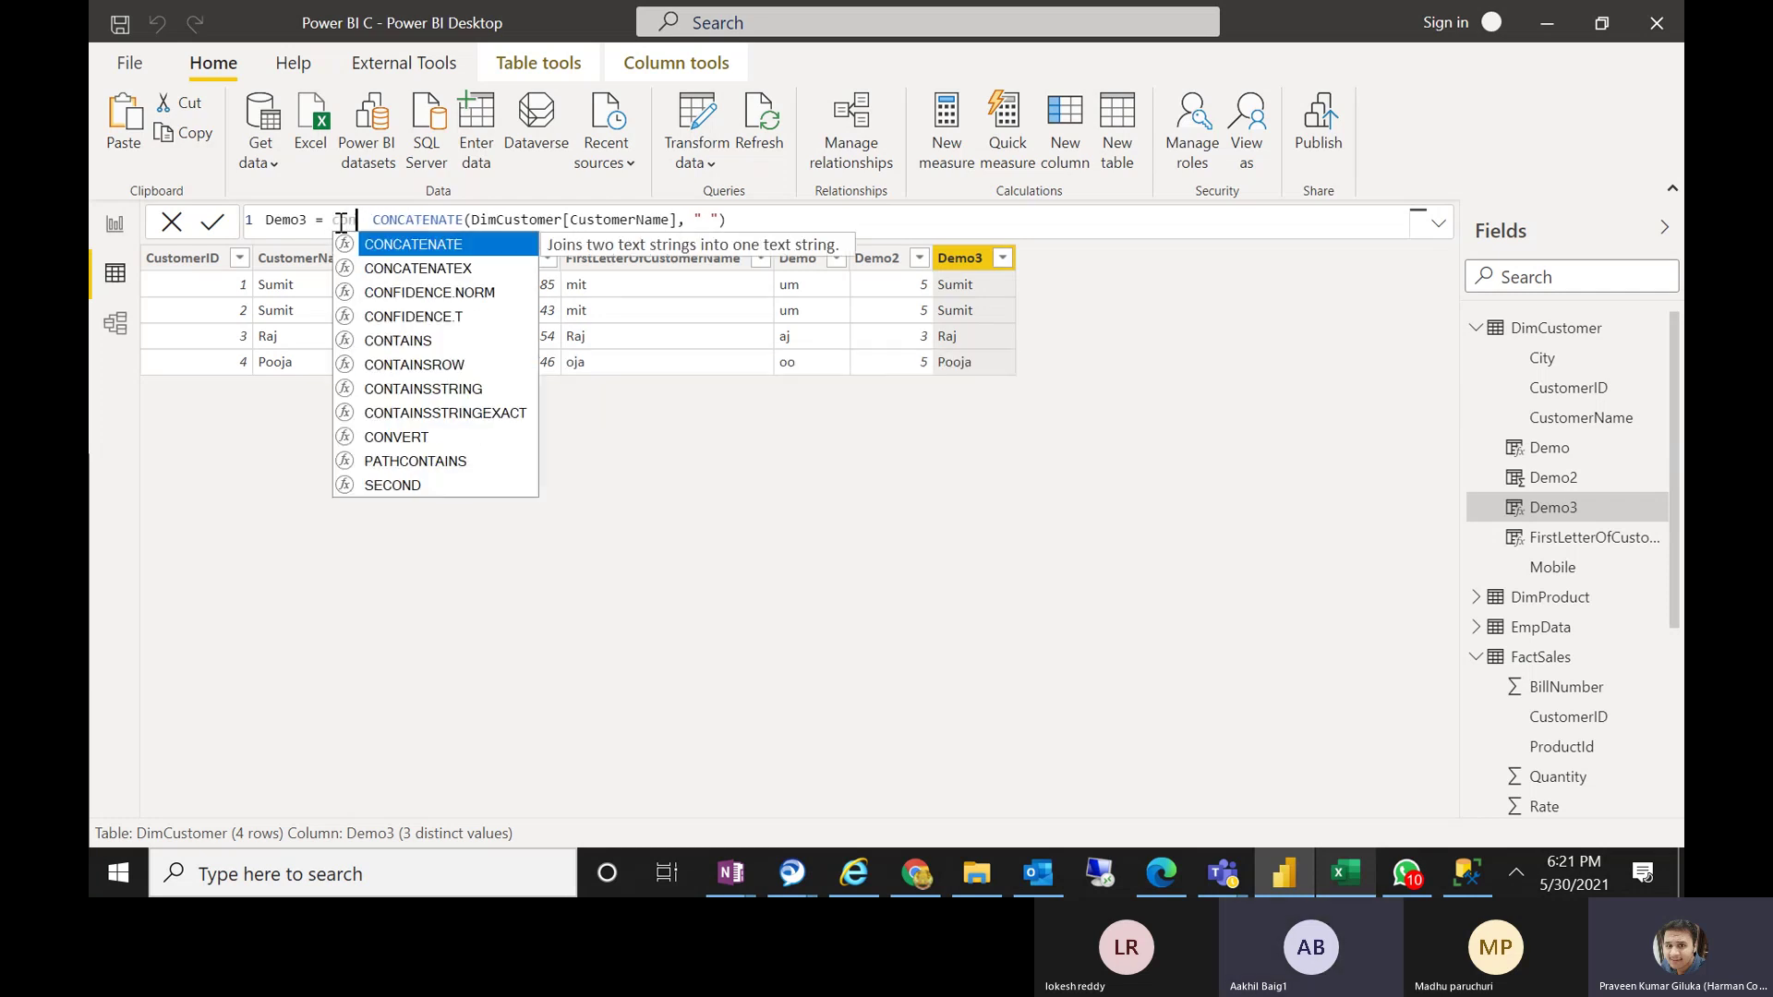
{"action": "key", "text": "BackSpace"}
{"action": "key", "text": "Tab"}
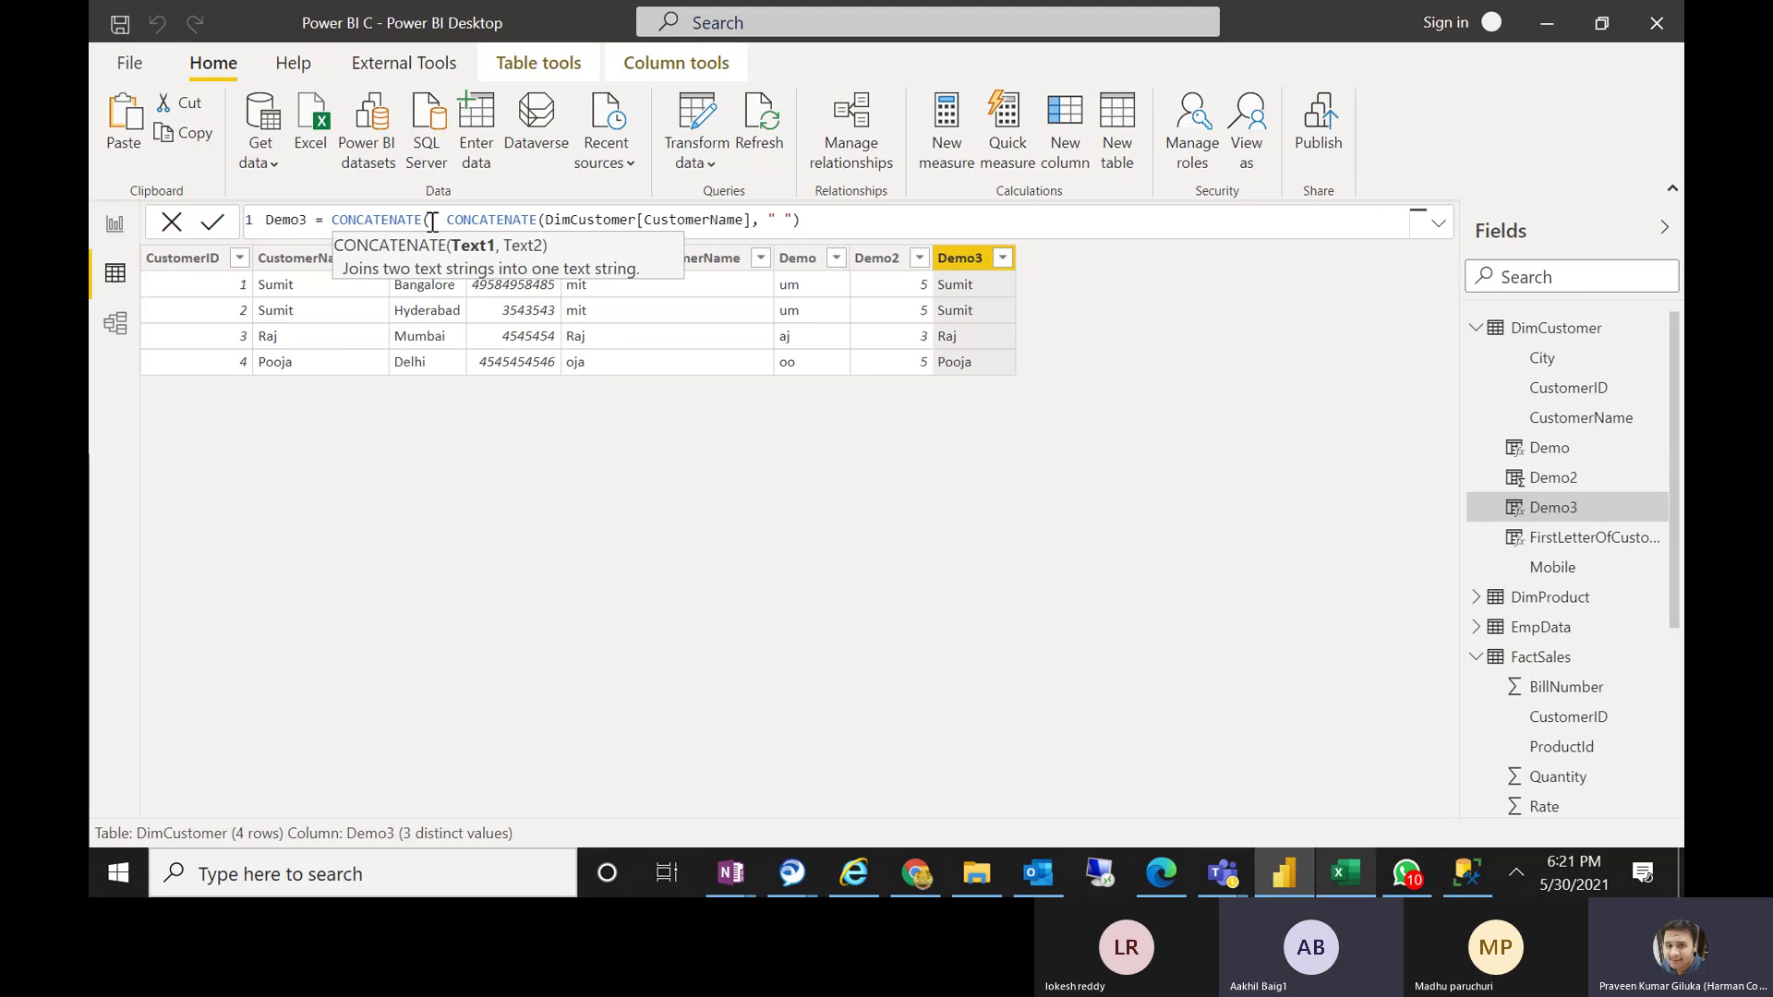
Add DimCustomer[City] as the outer CONCATENATE's second argument, close the function and commit the Demo3 formula
{"action": "left_click_drag", "start_coordinate": [447, 221], "coordinate": [812, 211]}
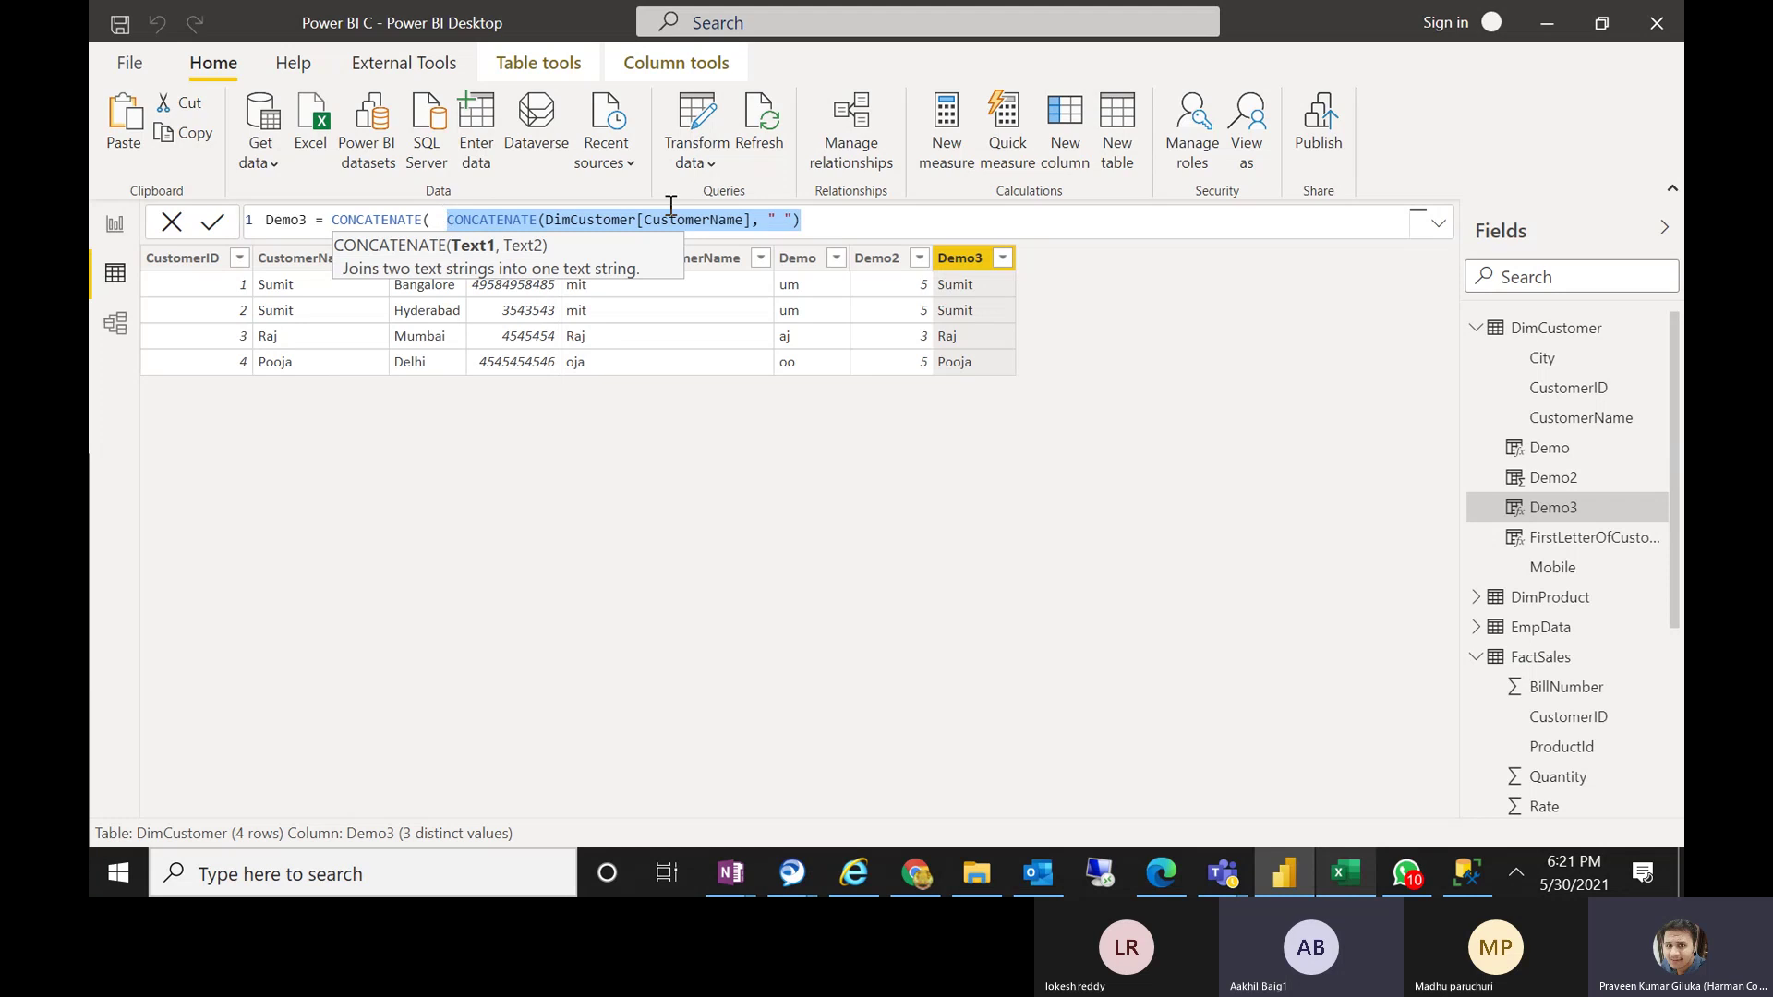
{"action": "left_click", "coordinate": [845, 217]}
{"action": "type", "text": ","}
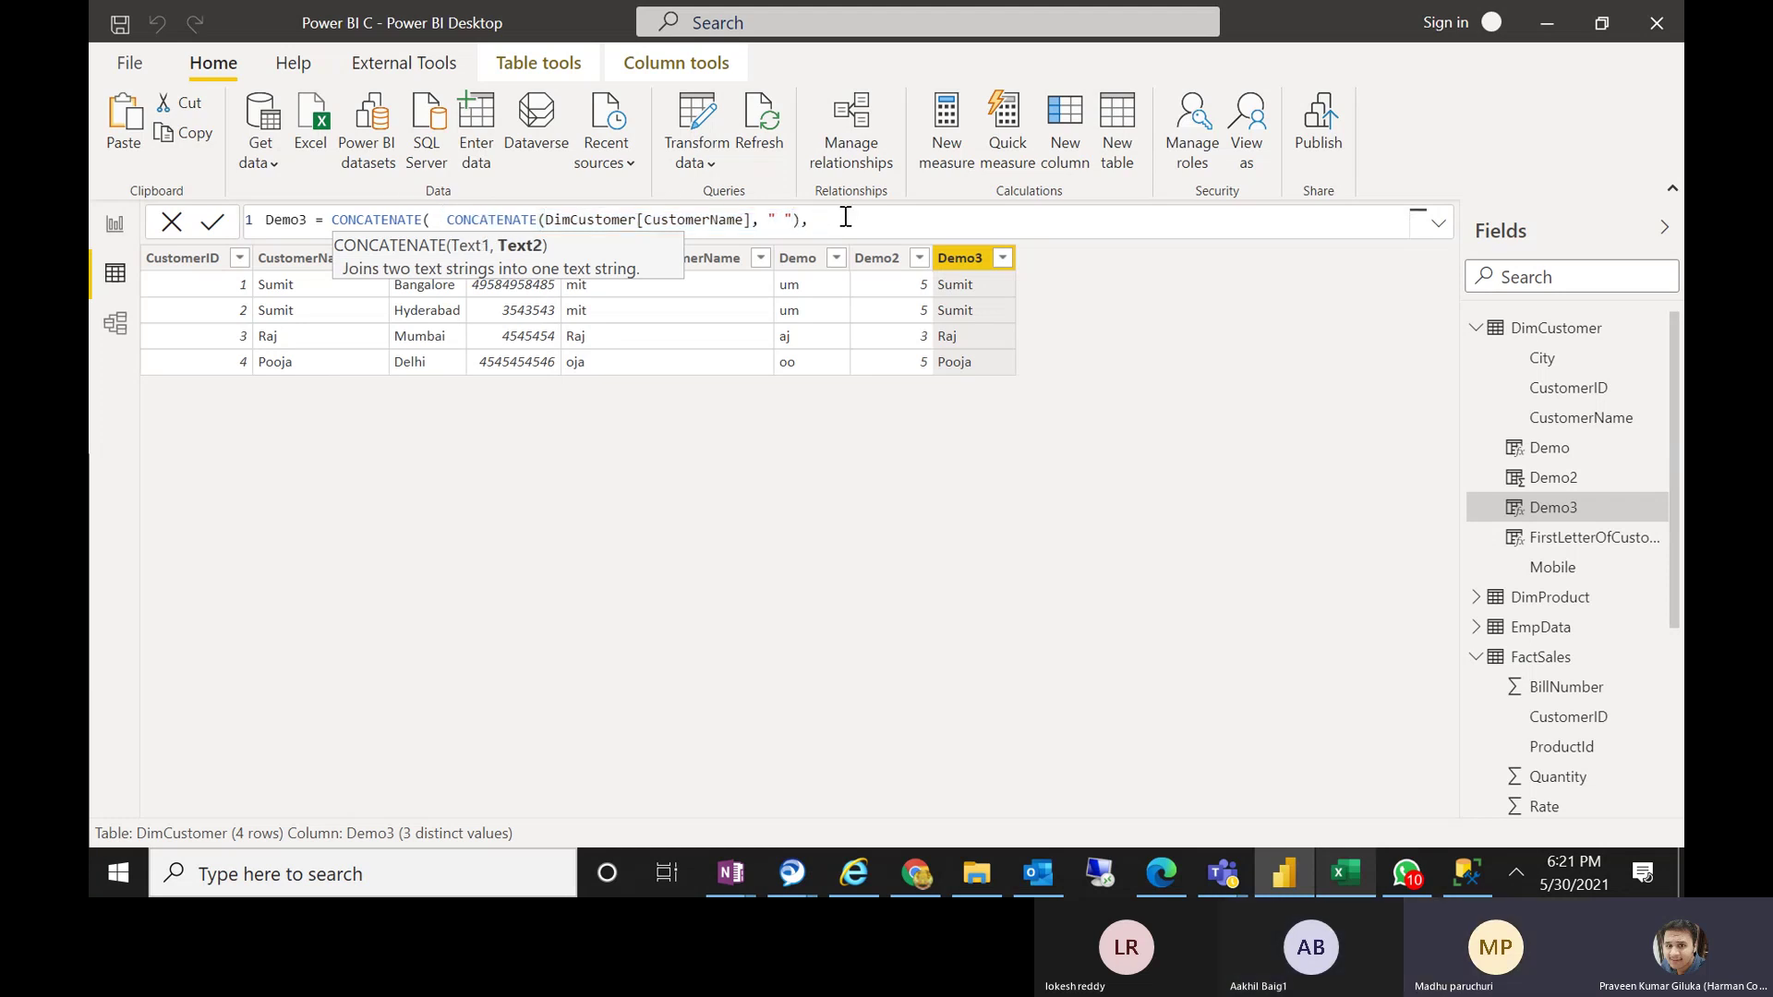
{"action": "type", "text": "cit"}
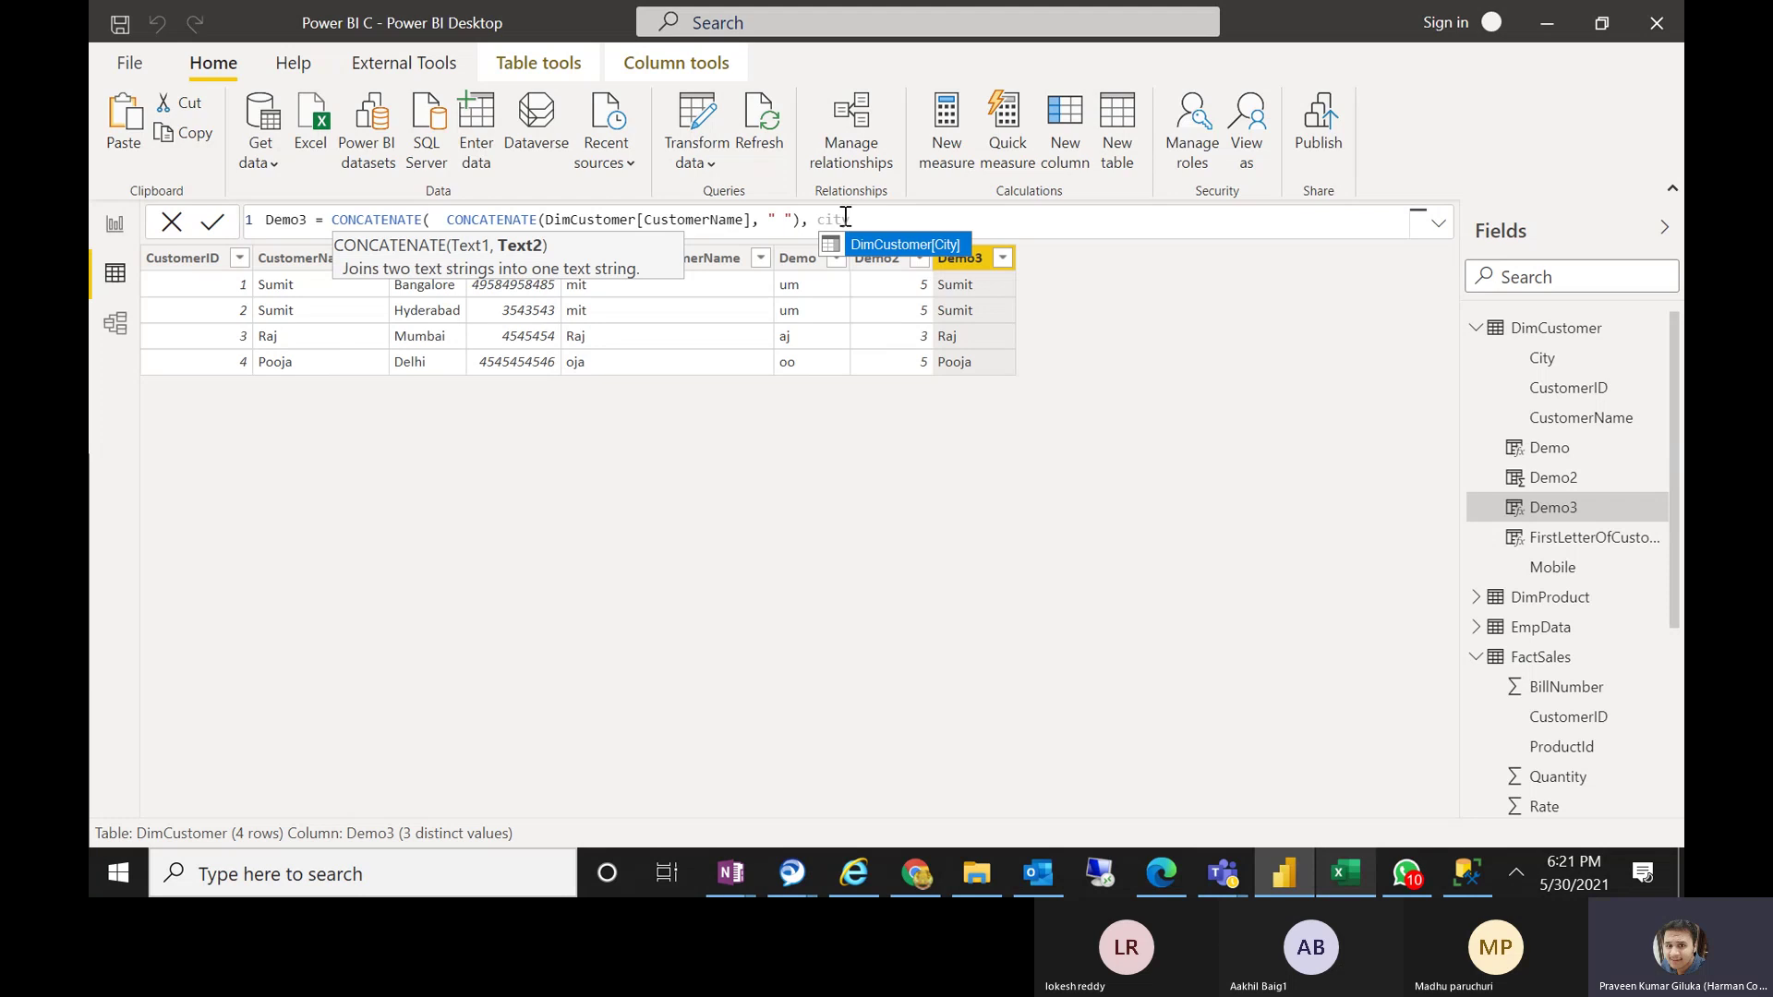
{"action": "key", "text": "Tab"}
{"action": "type", "text": ")"}
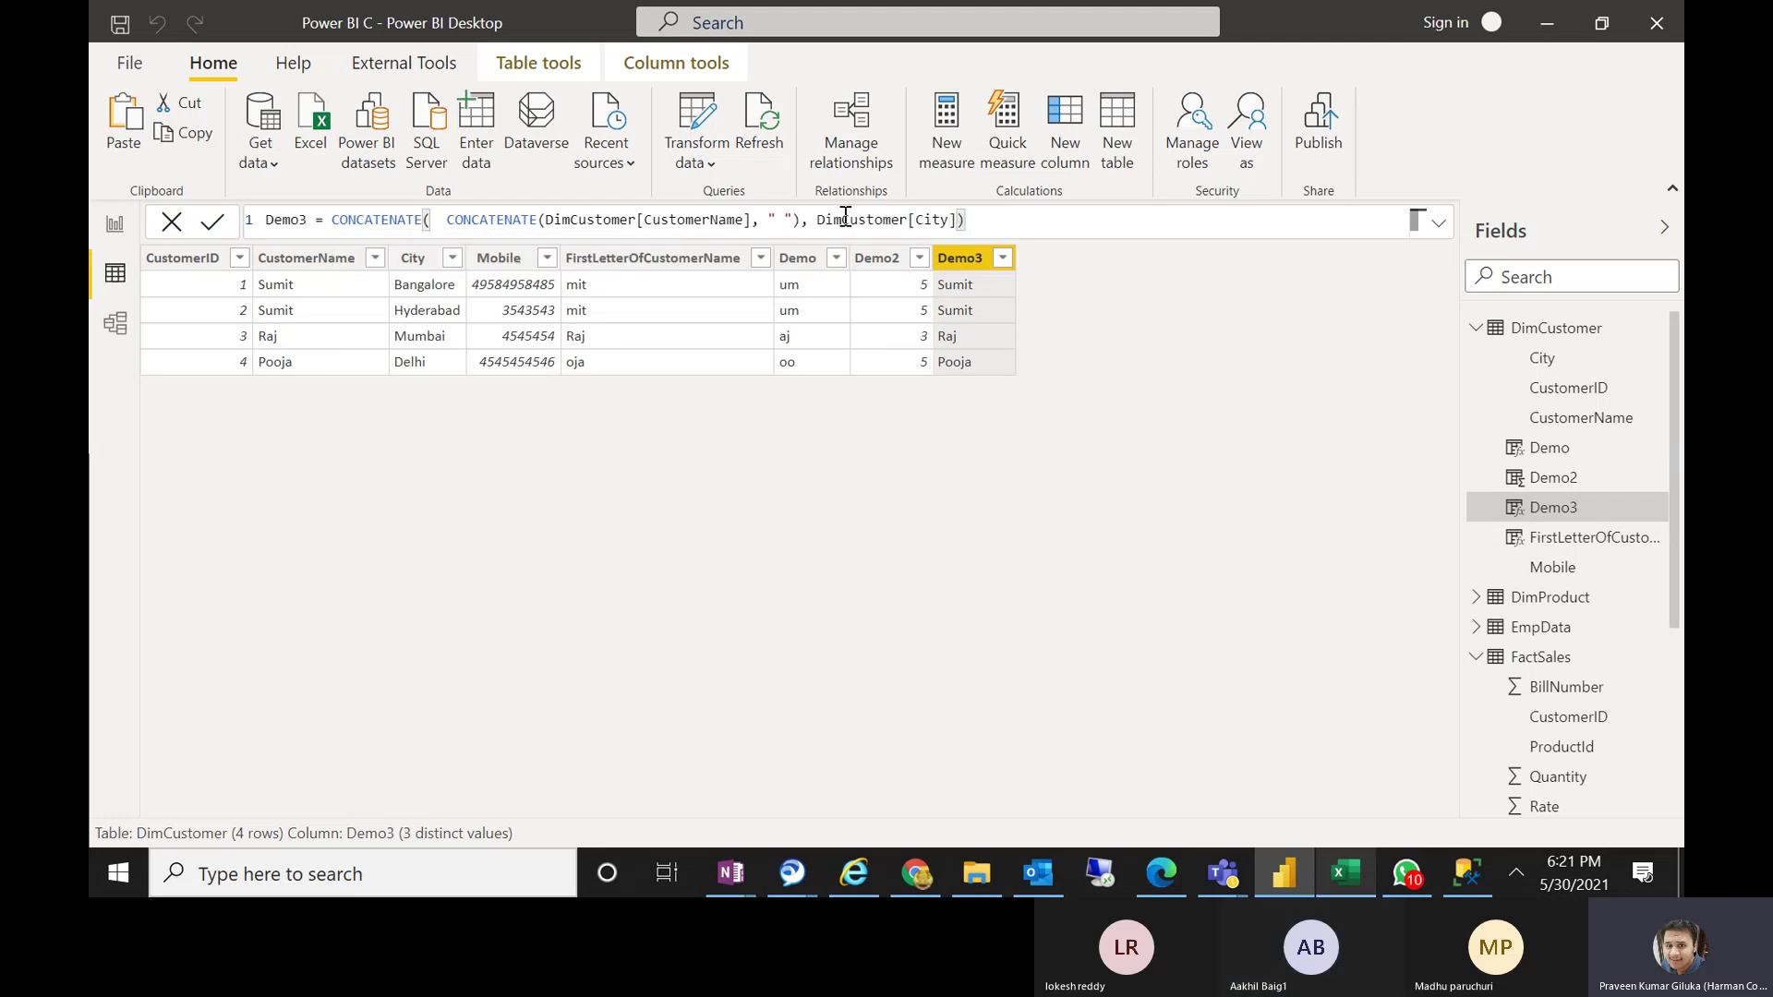
{"action": "key", "text": "Return"}
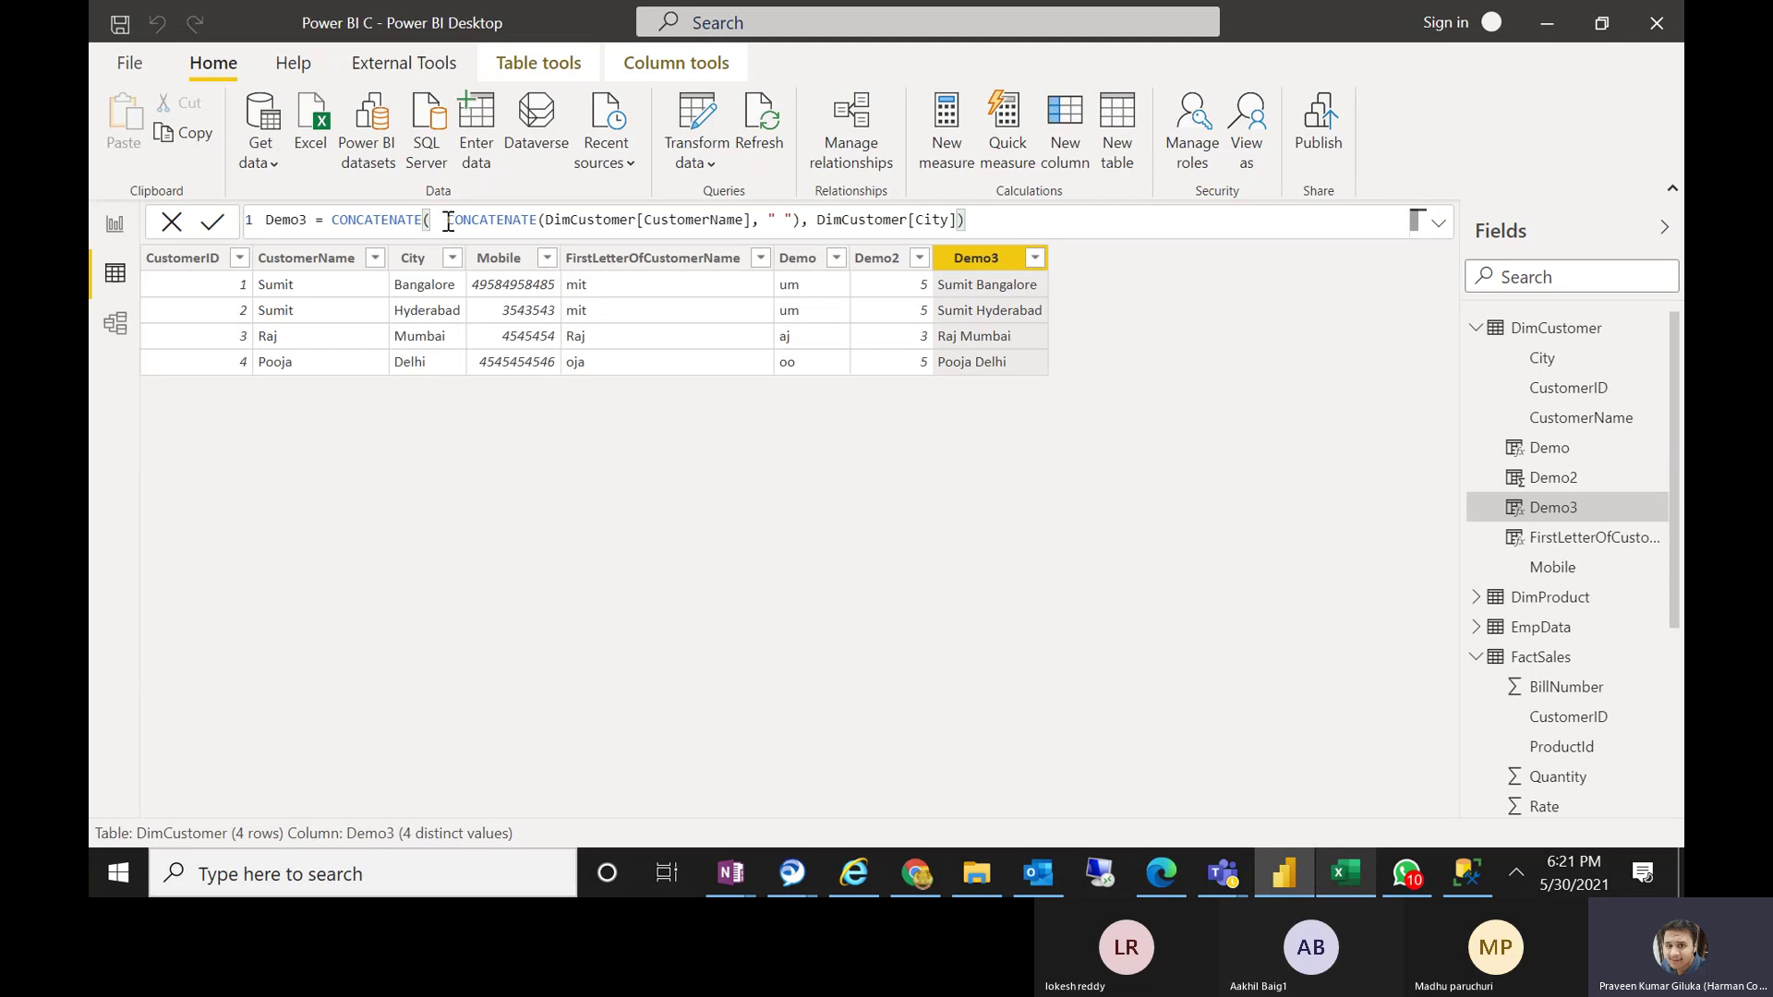
Examine how the inner CONCATENATE serves as the first argument of the outer one in the Demo3 formula
{"action": "left_click_drag", "start_coordinate": [447, 221], "coordinate": [801, 219]}
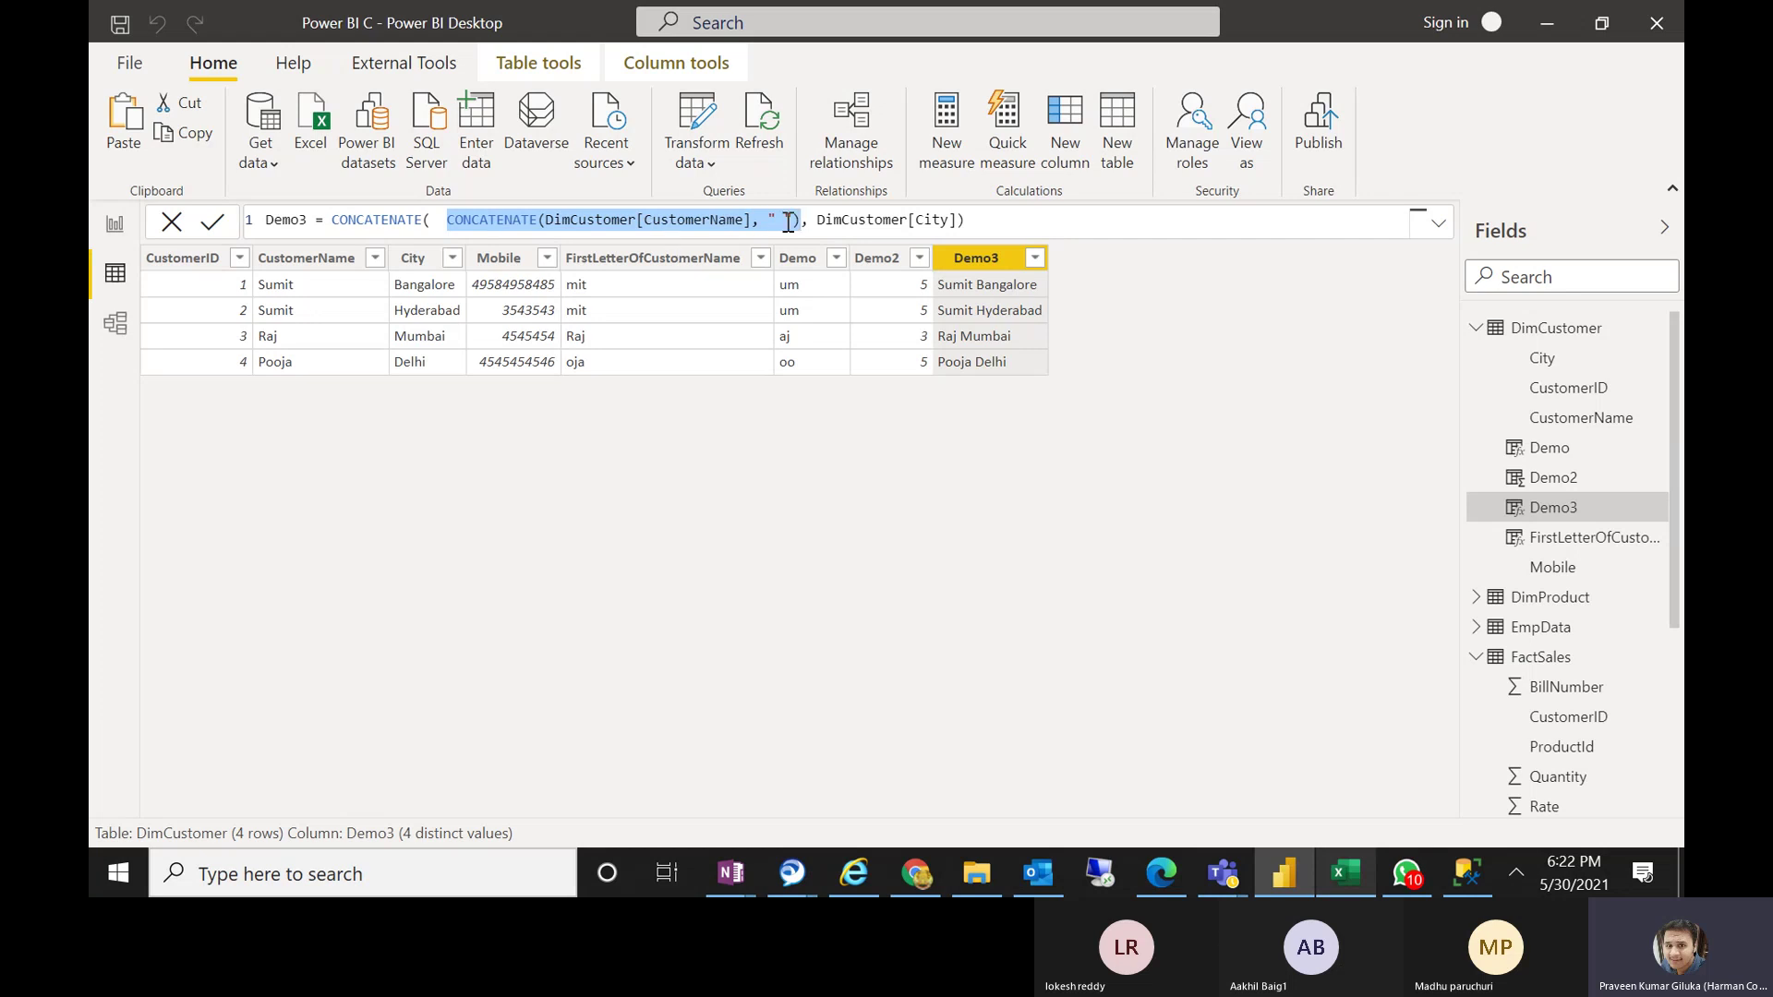
{"action": "left_click", "coordinate": [446, 220]}
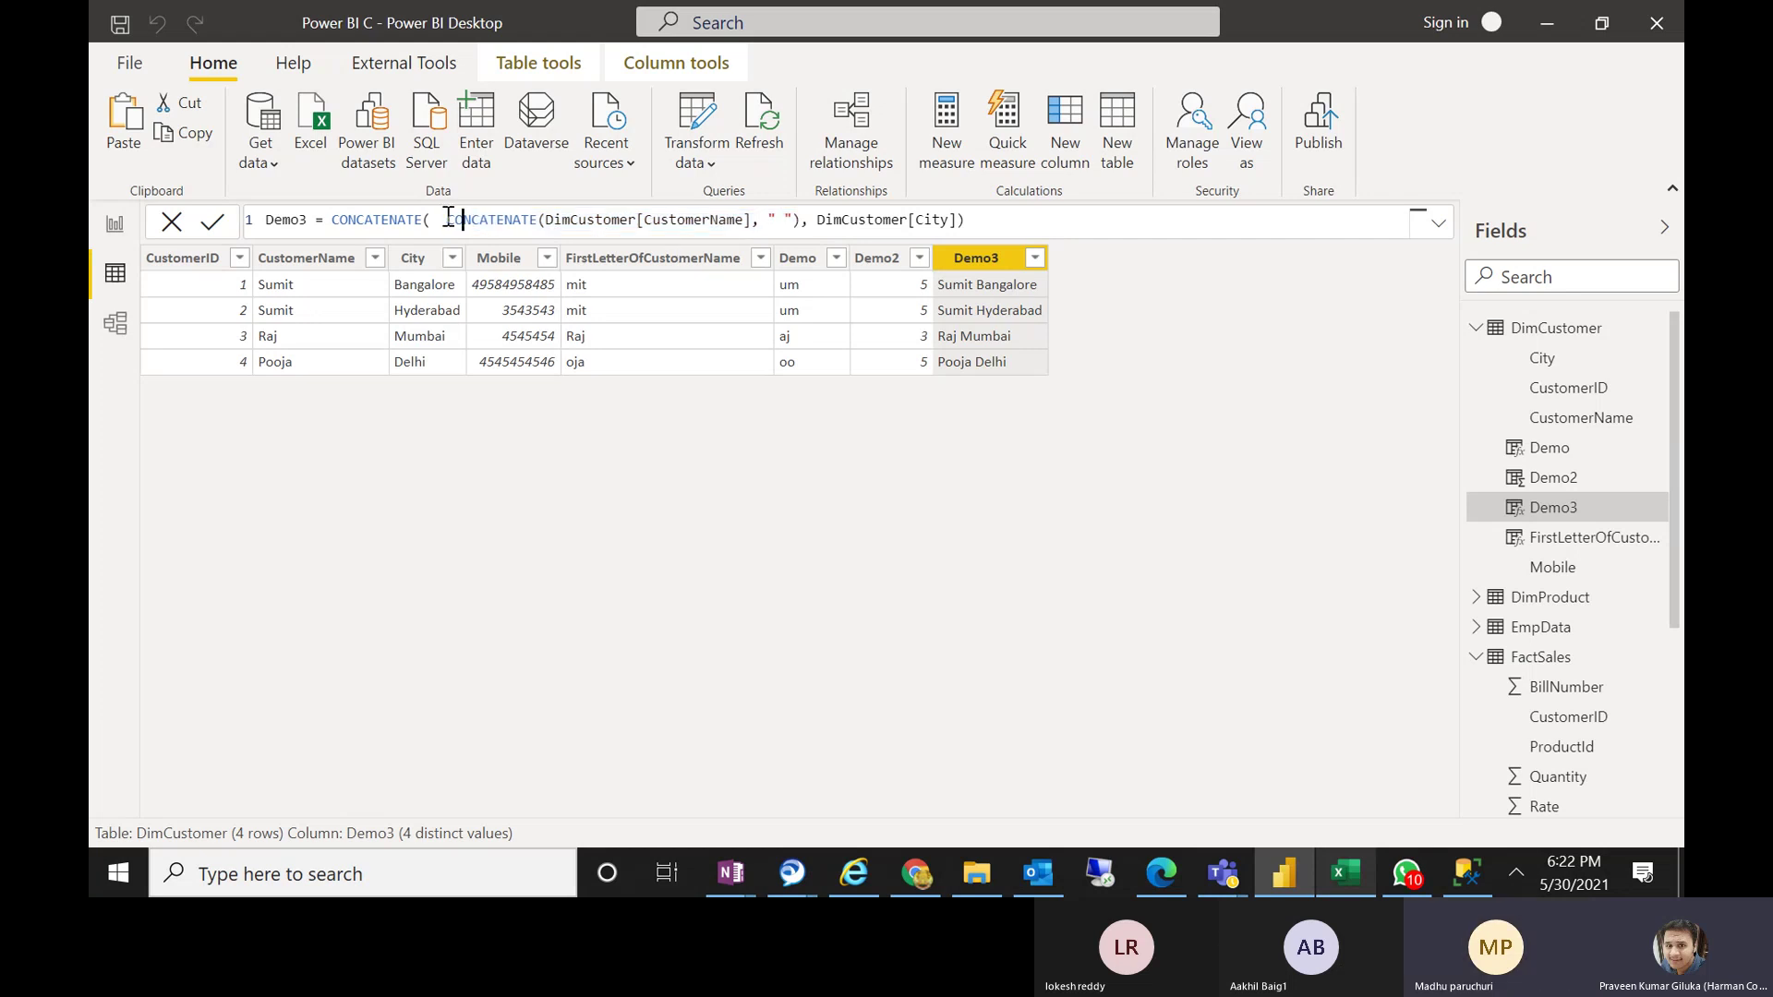
{"action": "left_click_drag", "start_coordinate": [446, 220], "coordinate": [802, 220]}
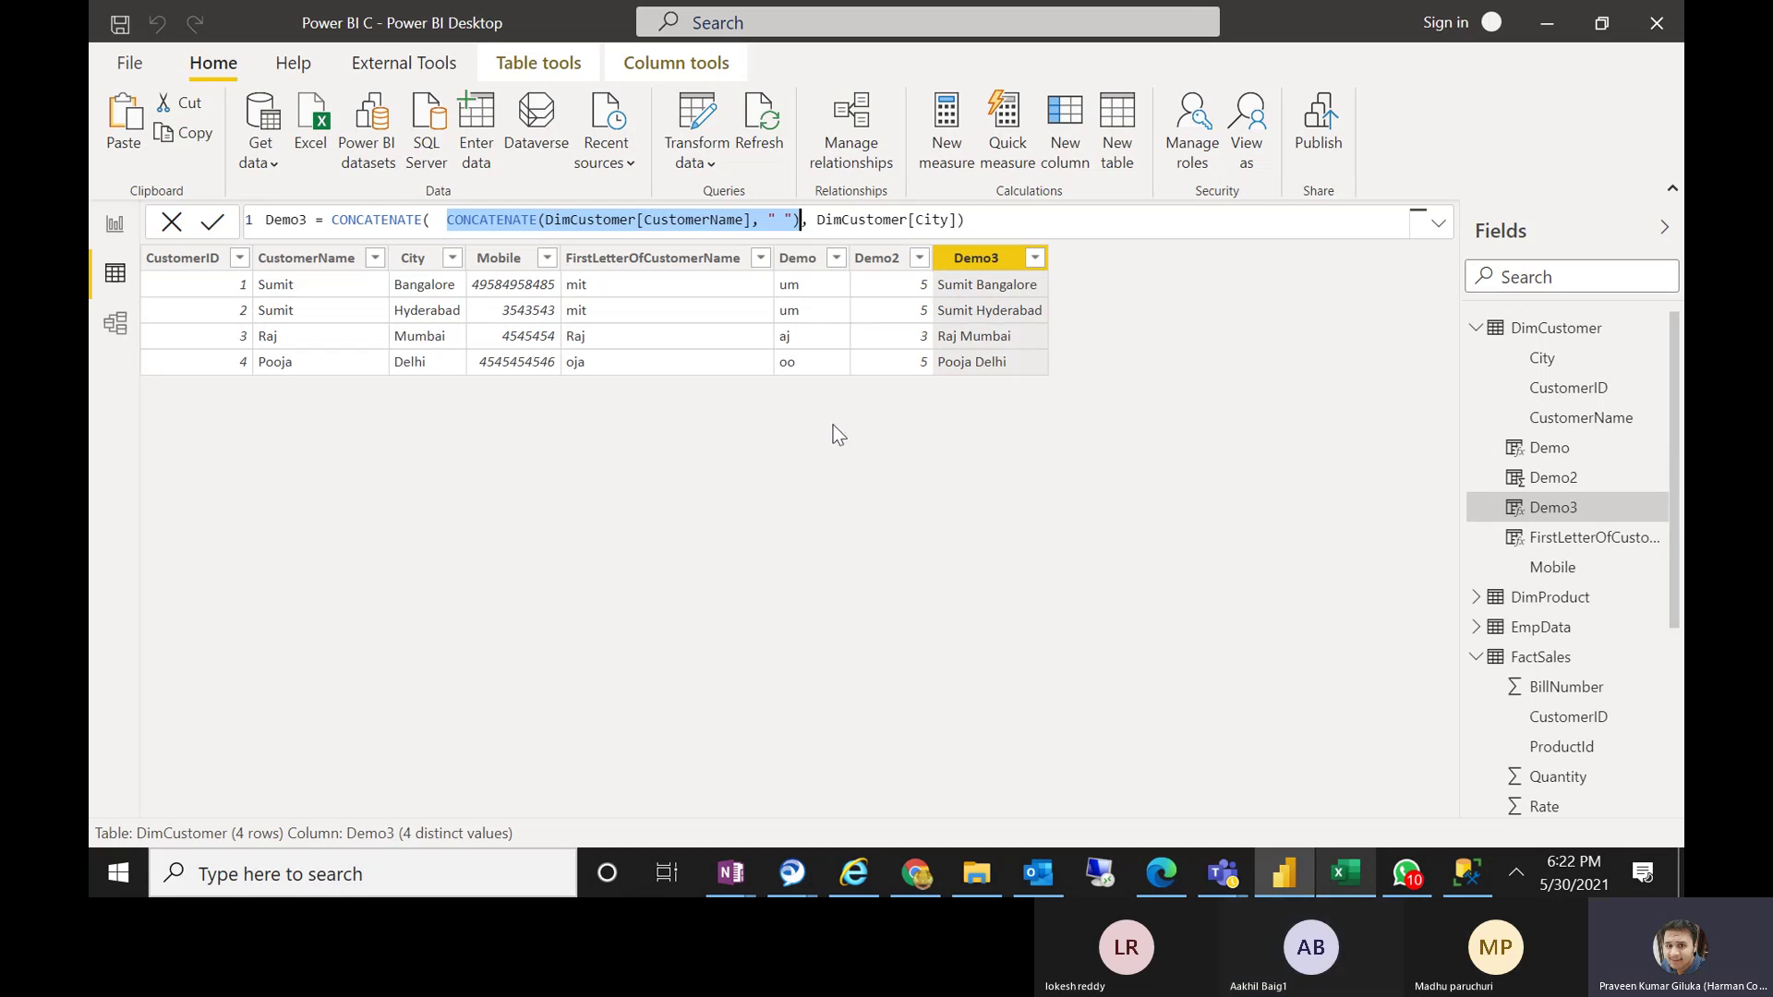
{"action": "left_click", "coordinate": [975, 219]}
{"action": "left_click_drag", "start_coordinate": [976, 220], "coordinate": [332, 229]}
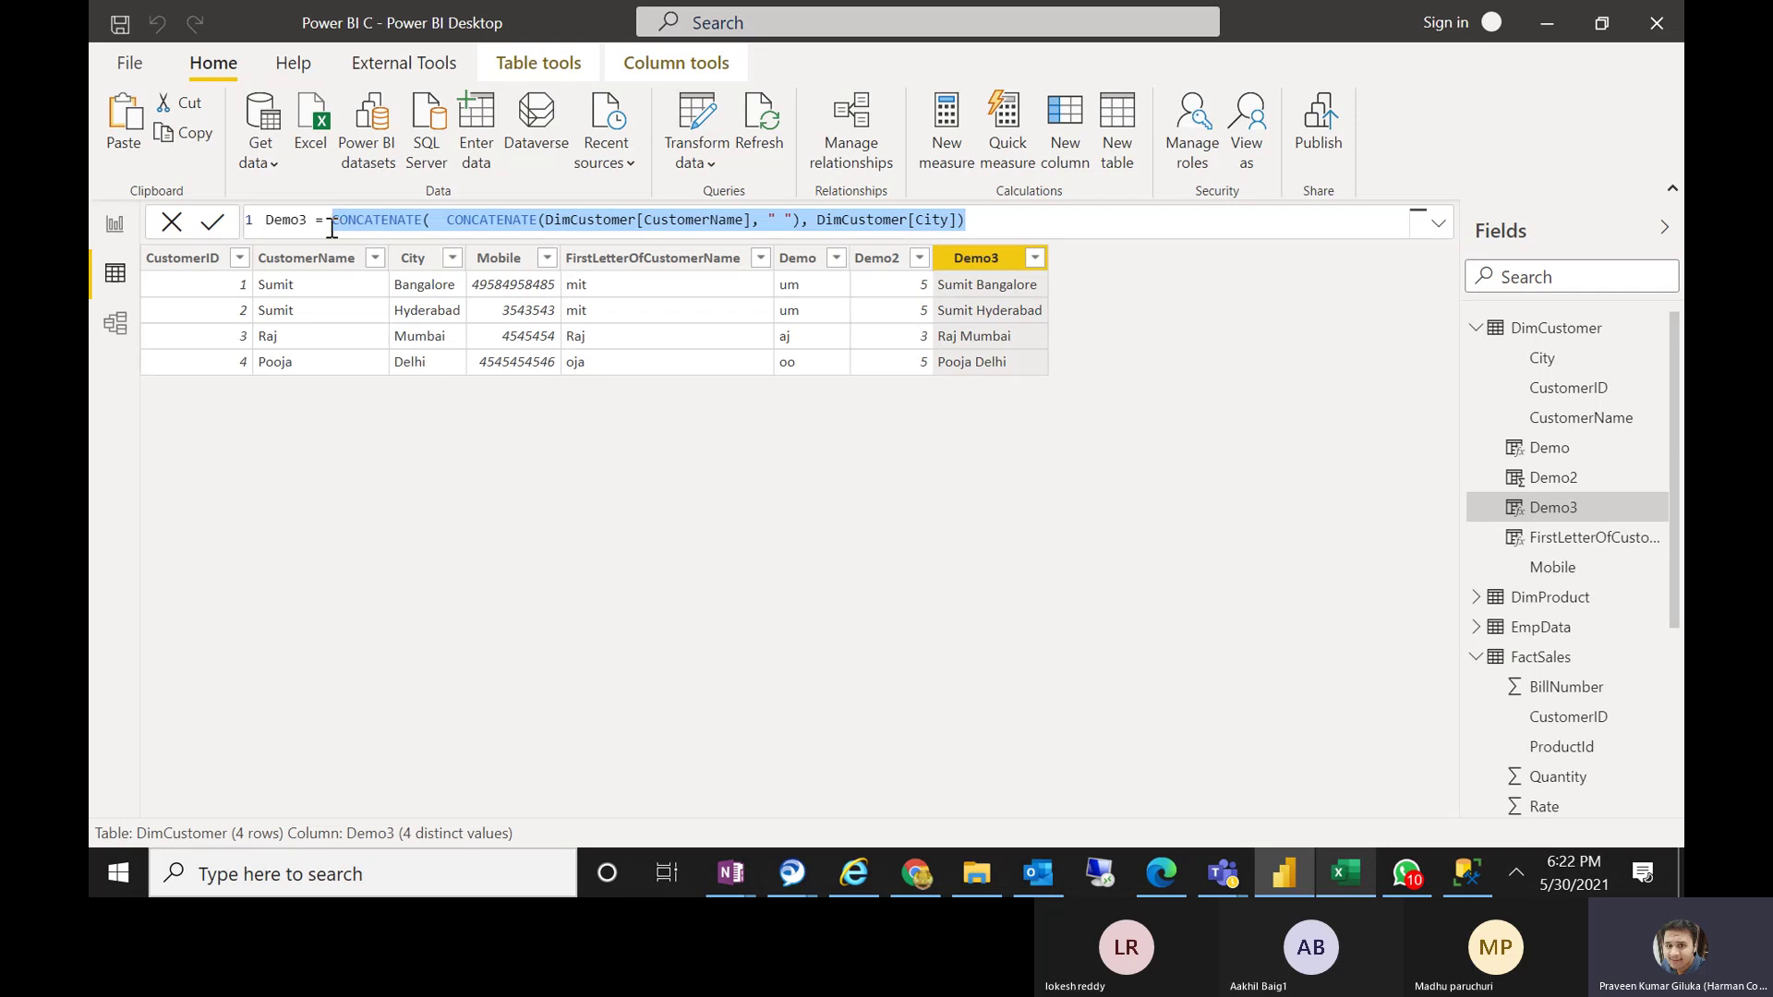
{"action": "left_click", "coordinate": [348, 226]}
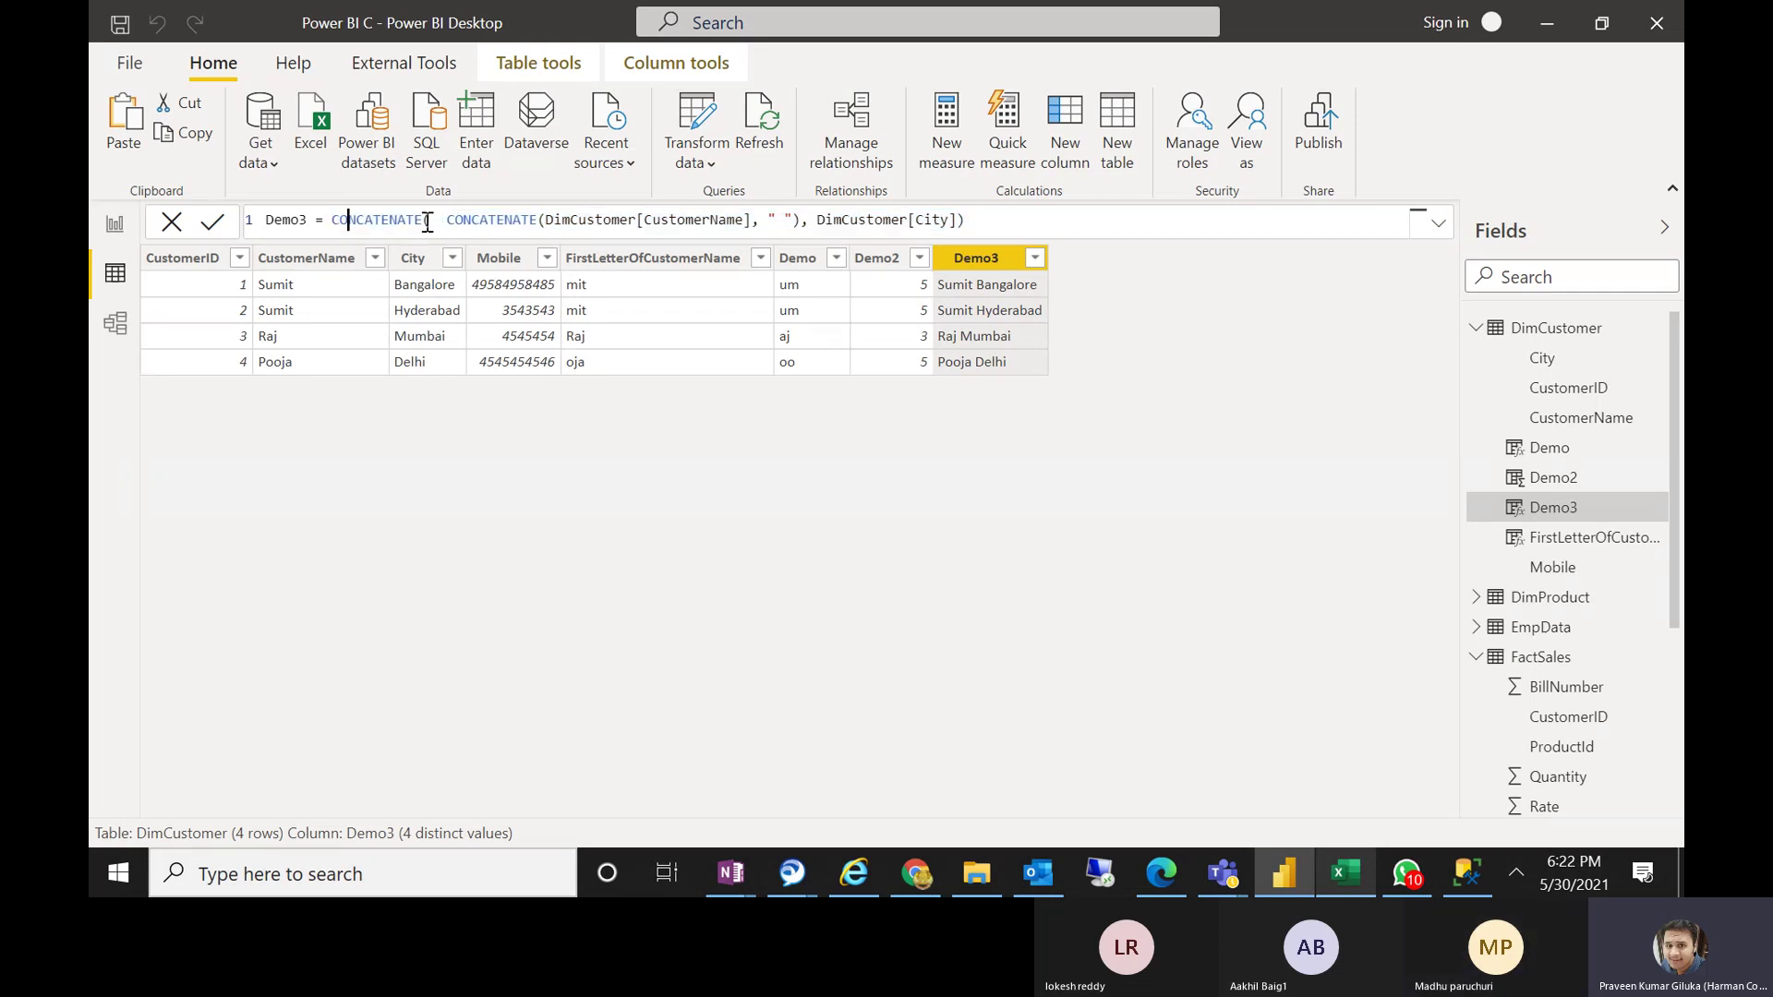
{"action": "left_click_drag", "start_coordinate": [422, 224], "coordinate": [332, 224]}
Add a calculated column named Demo4 to DimCustomer, starting its formula with DimCustomer[CustomerName] followed by the & operator
{"action": "left_click", "coordinate": [1069, 171]}
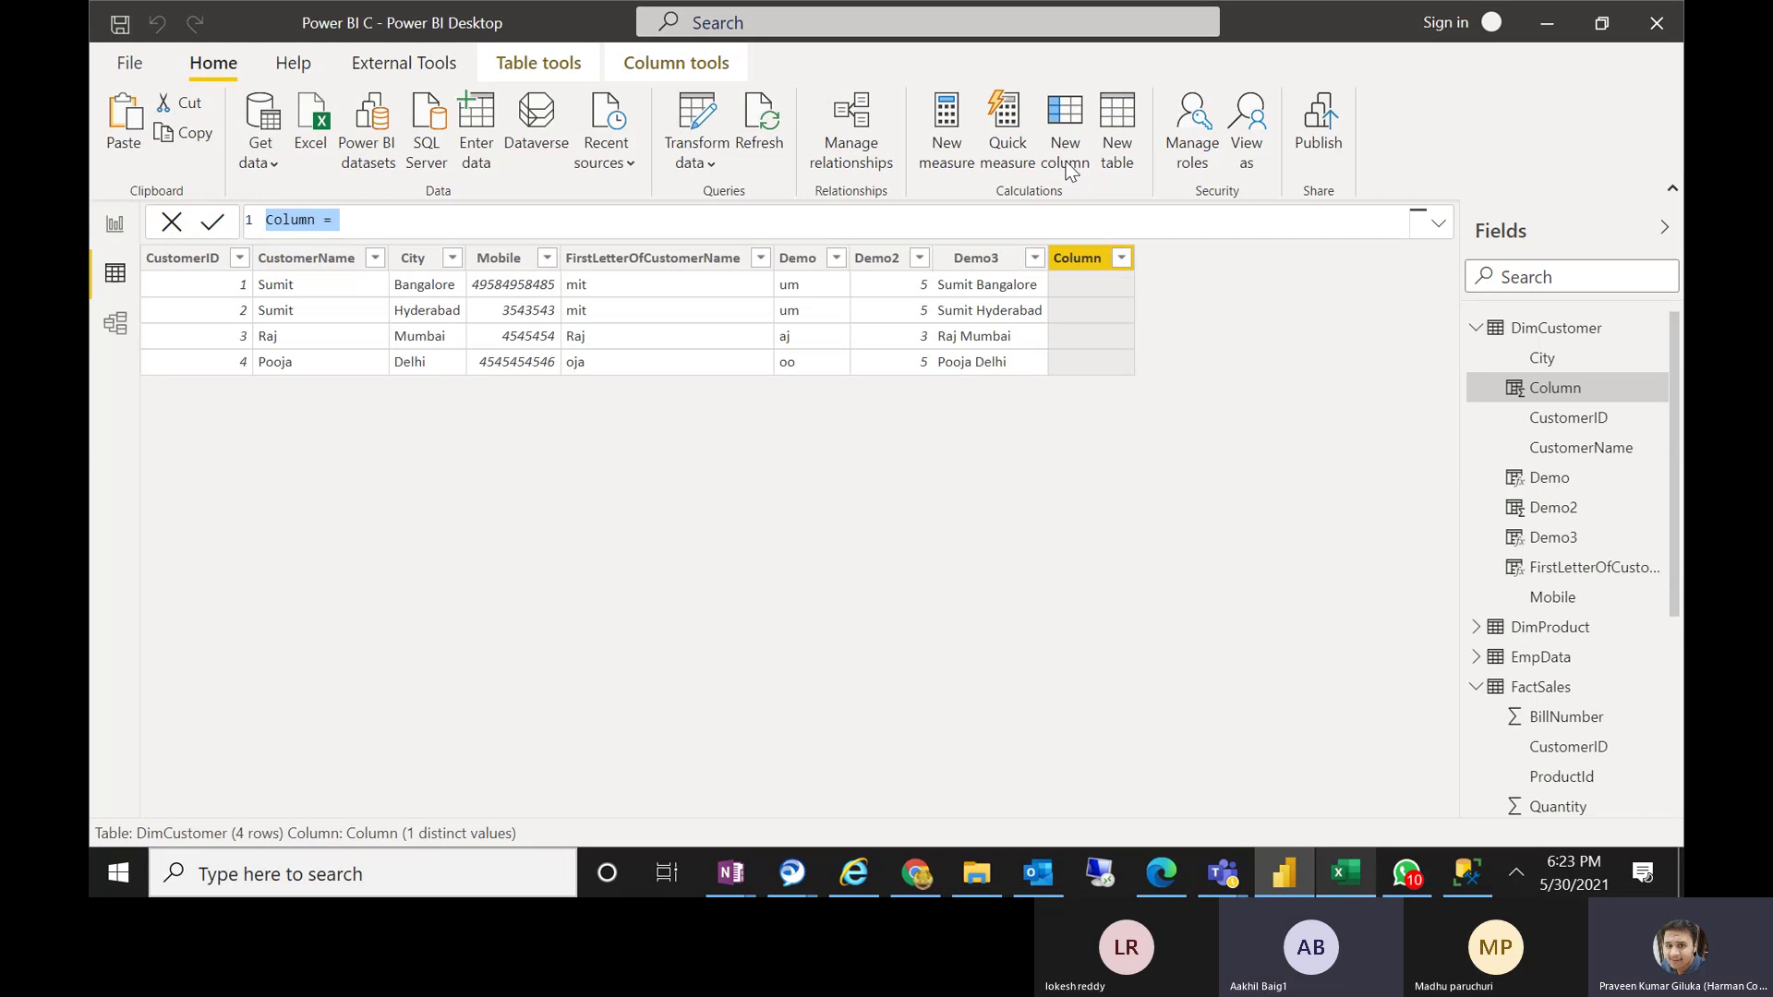
{"action": "type", "text": "Demo"}
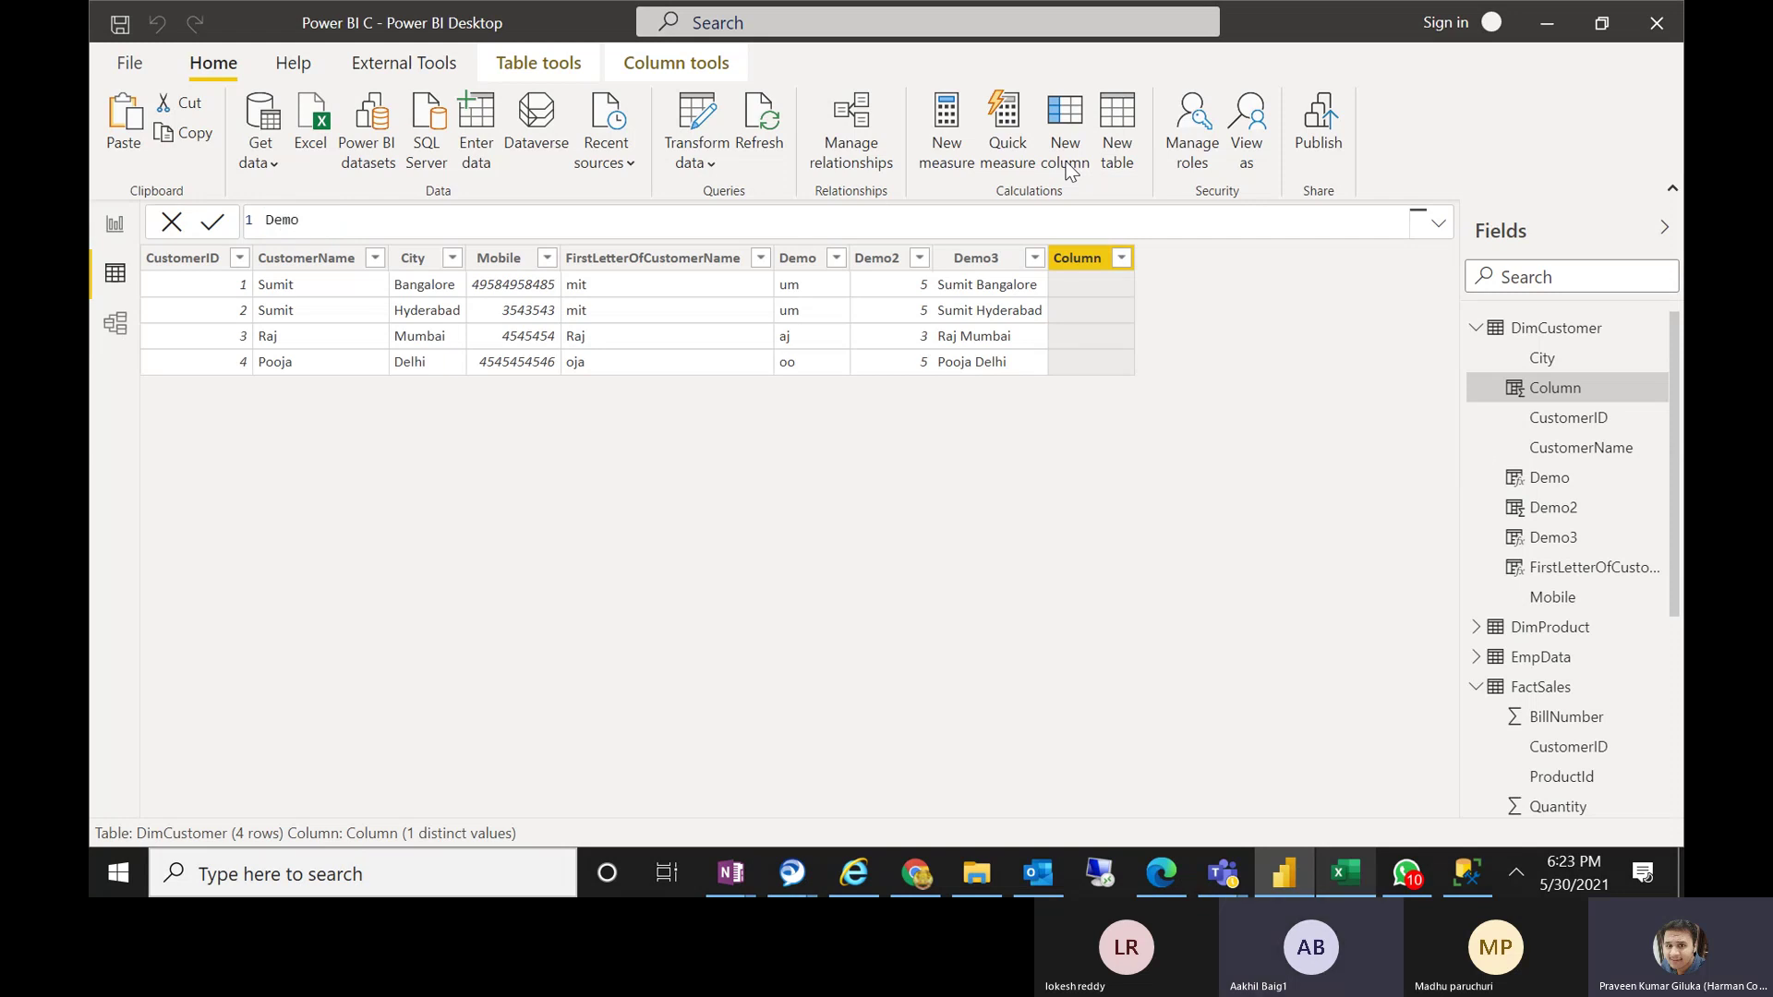
{"action": "type", "text": "4 ="}
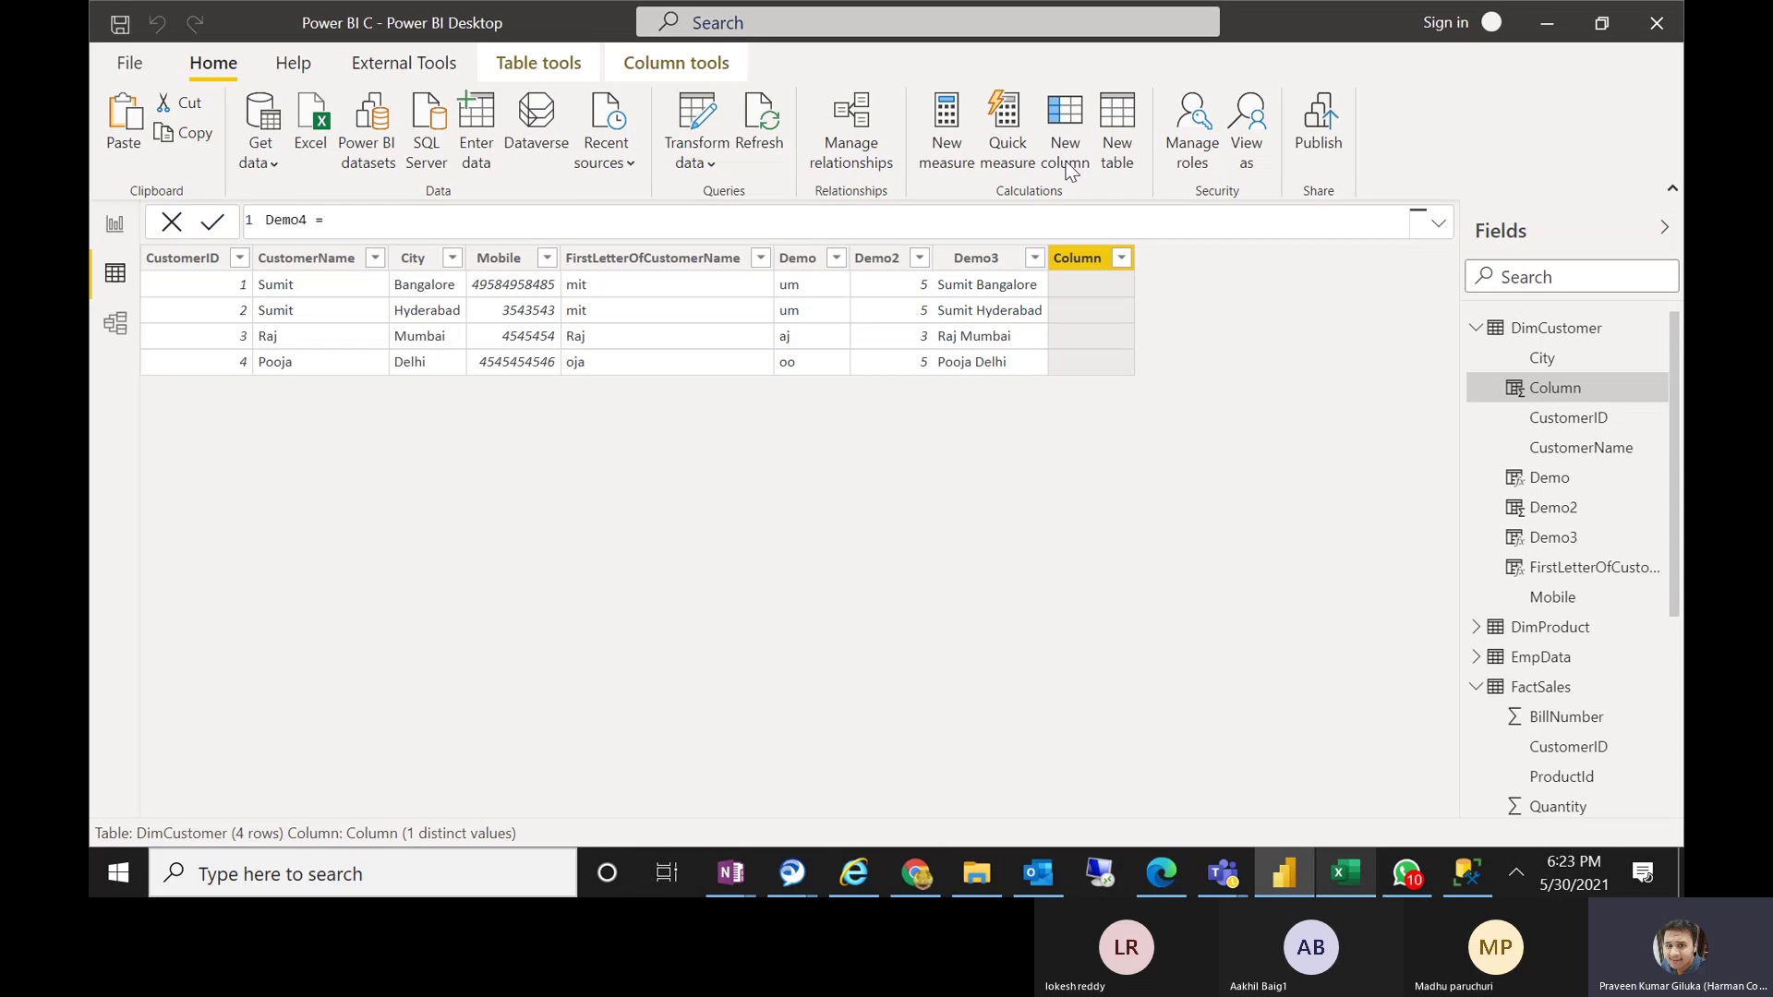
{"action": "type", "text": "cust"}
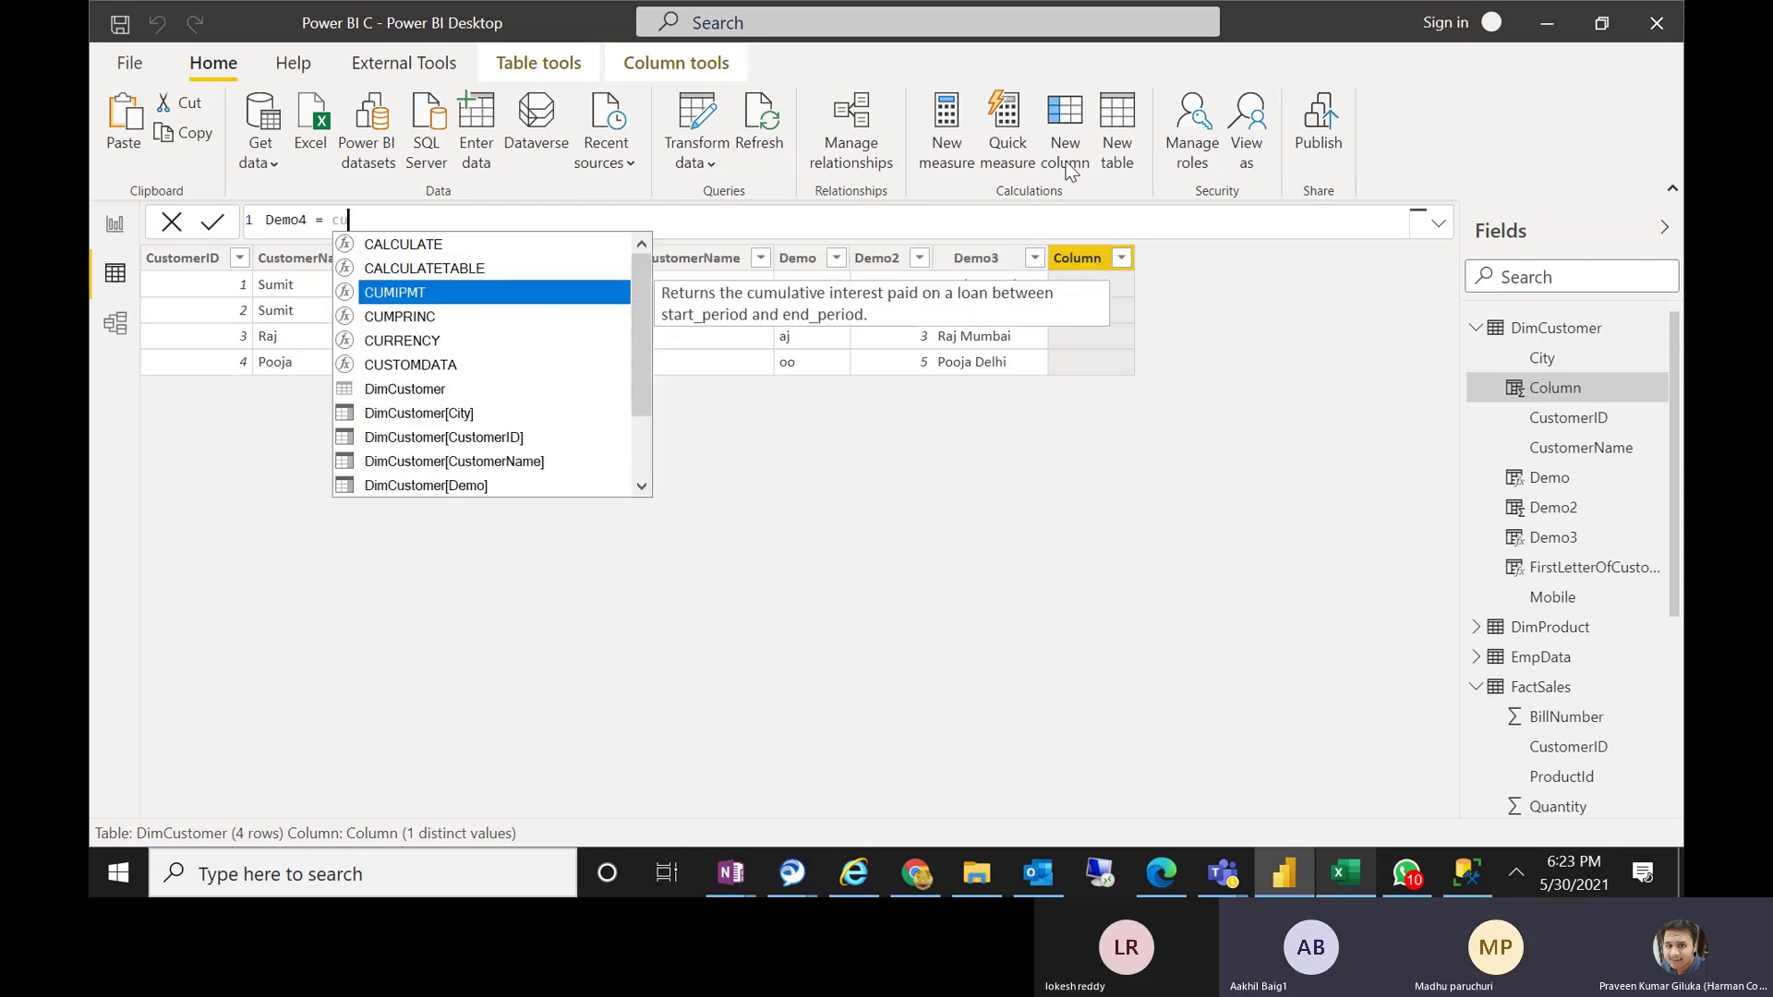
{"action": "key", "text": "Down"}
{"action": "key", "text": "Down"}
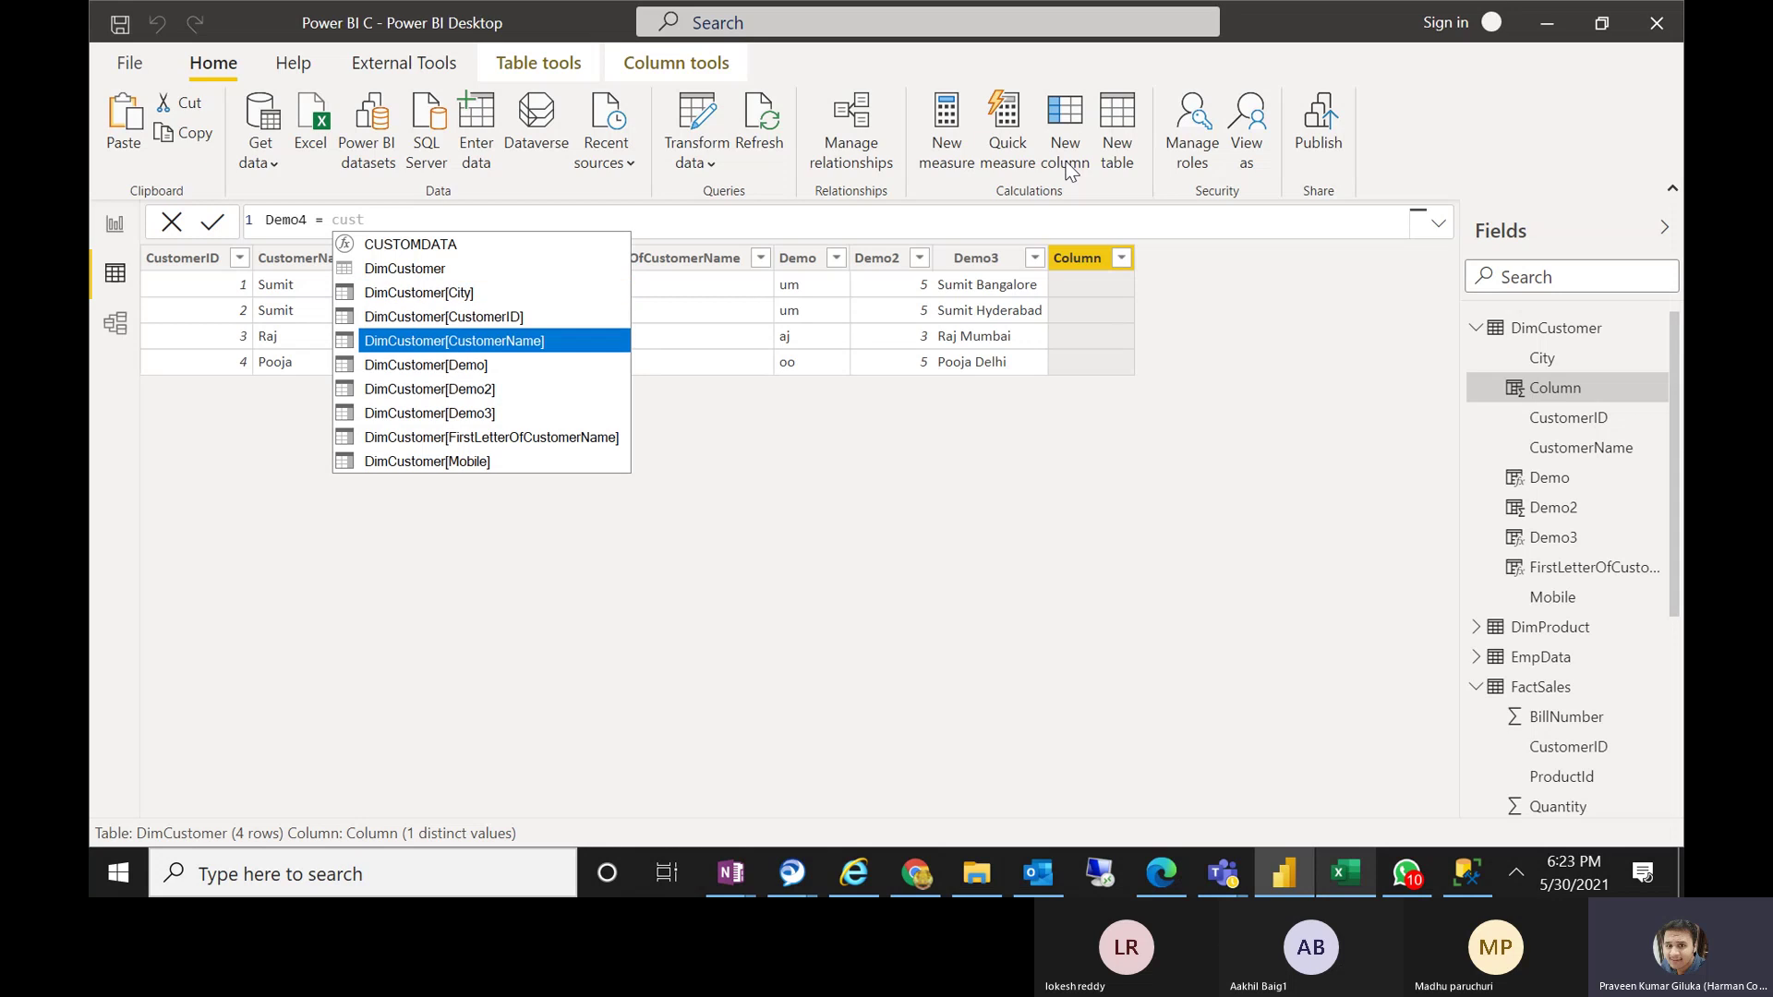
{"action": "key", "text": "Tab"}
{"action": "type", "text": "&"}
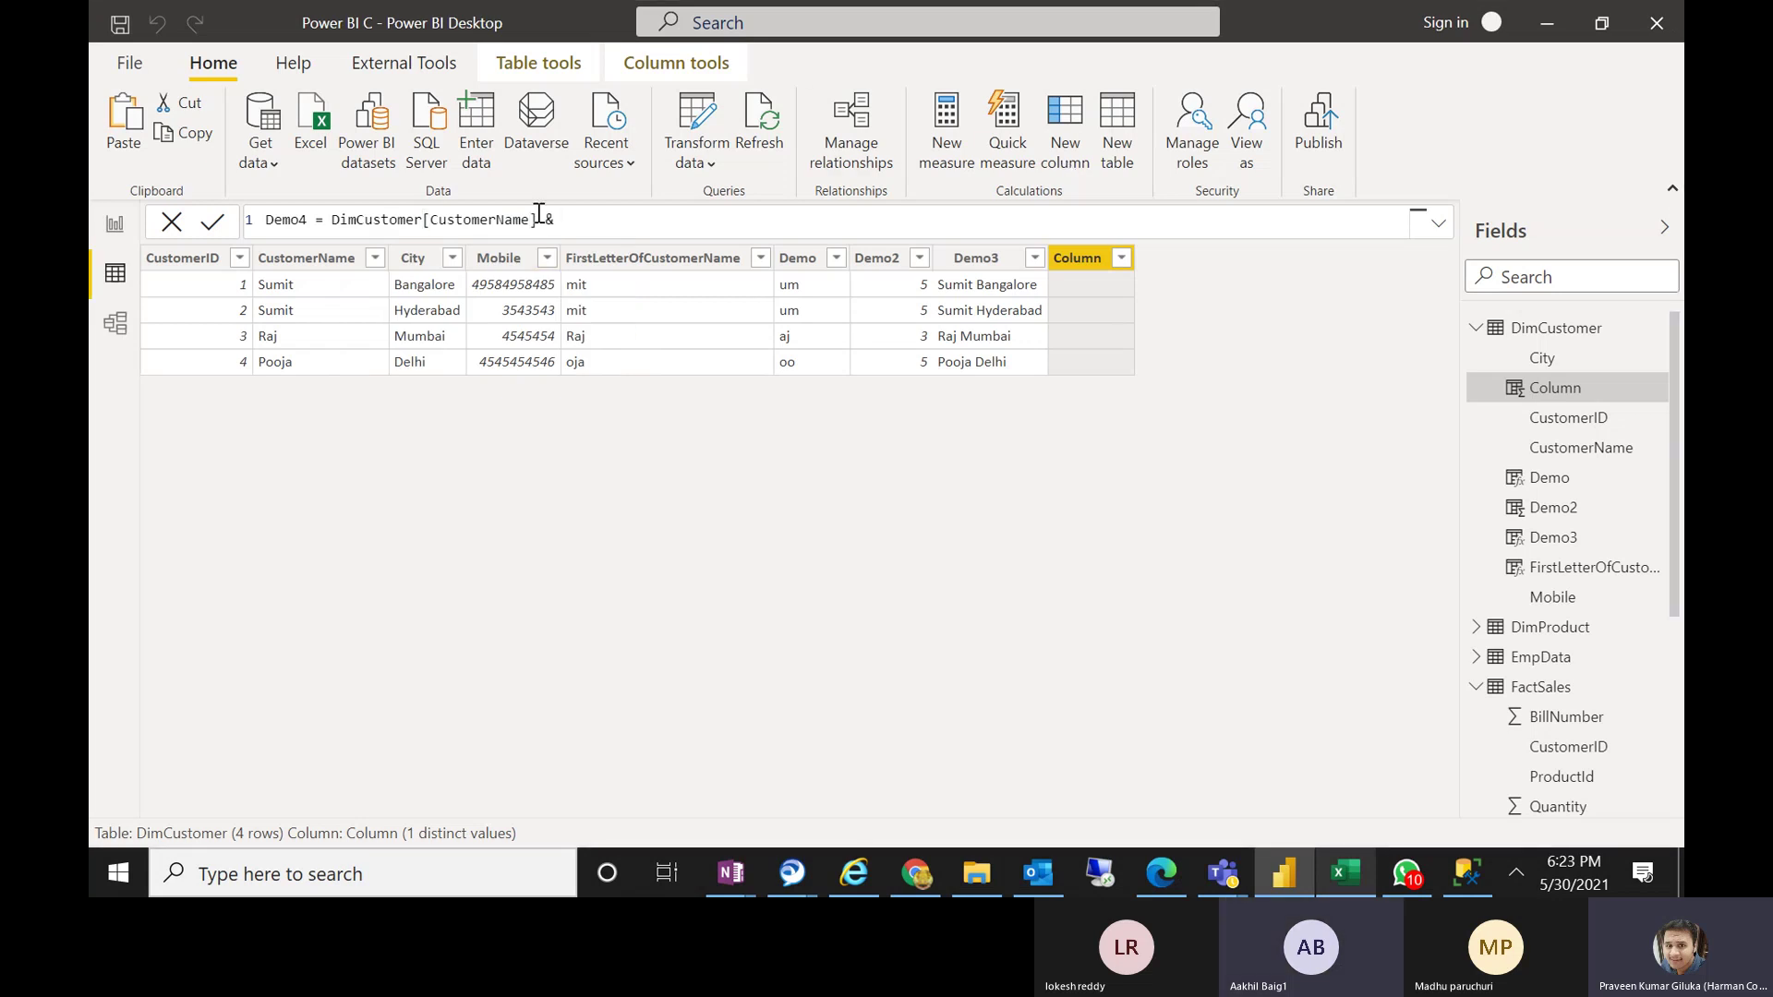
{"action": "left_click_drag", "start_coordinate": [535, 220], "coordinate": [552, 220]}
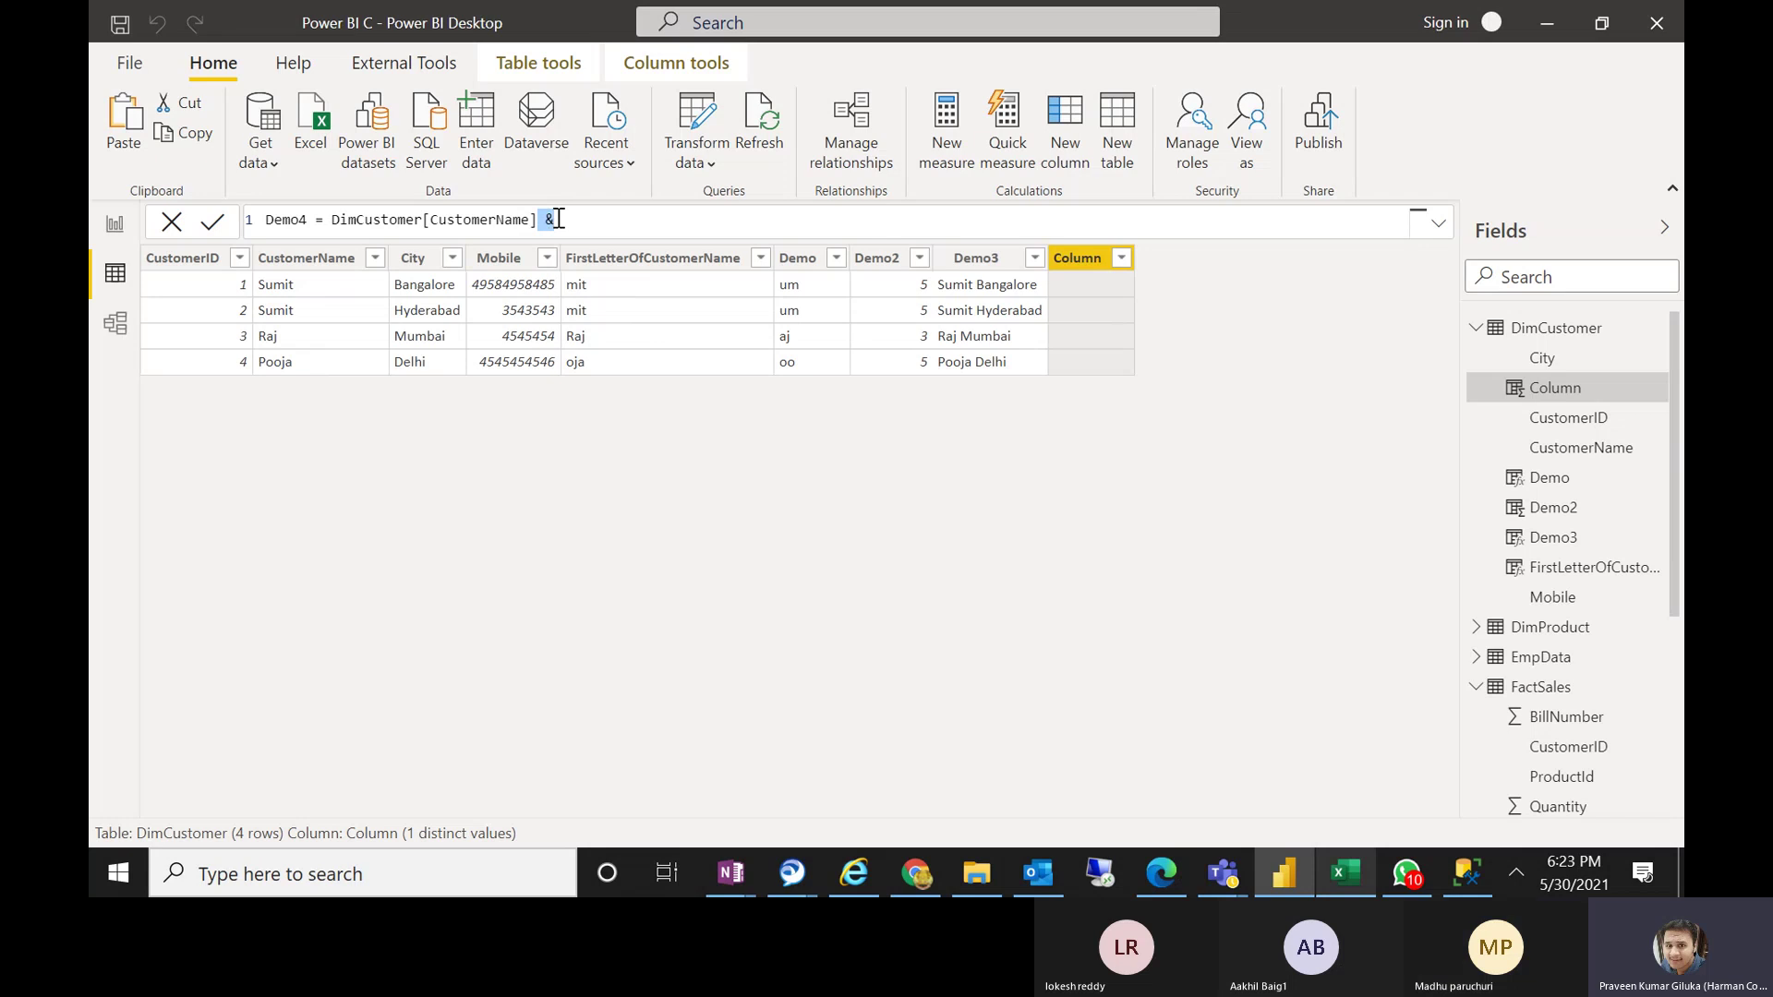
{"action": "left_click", "coordinate": [567, 219]}
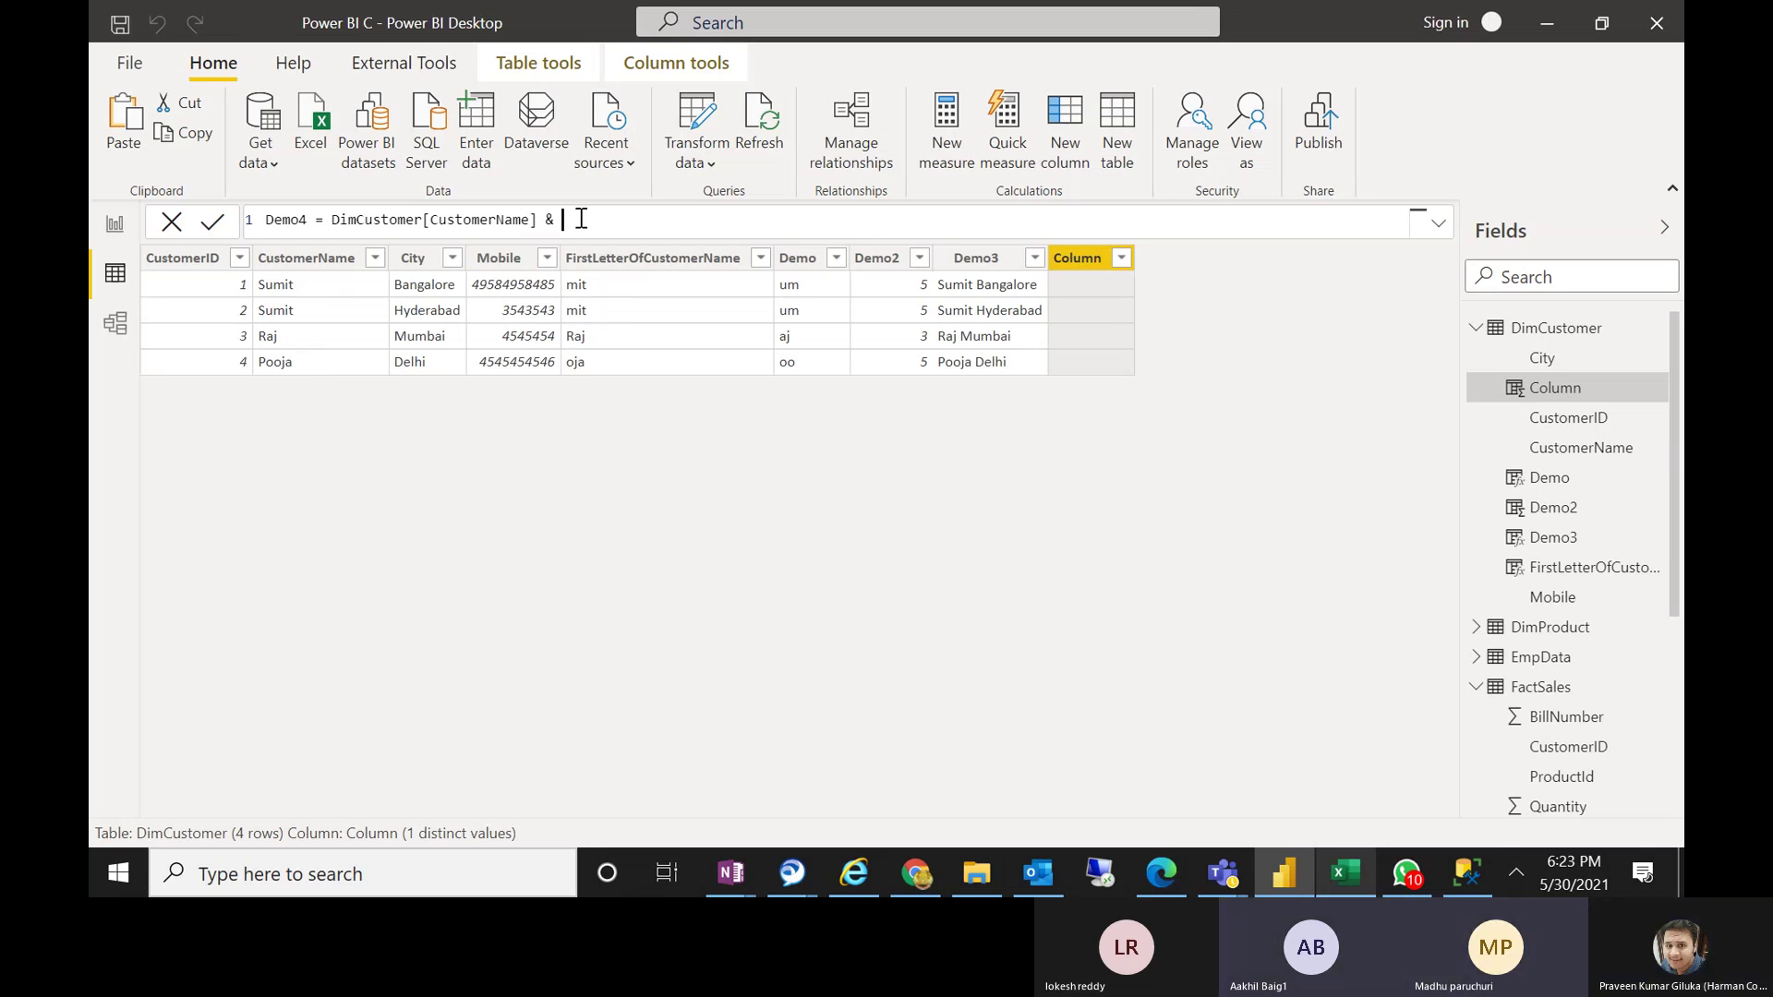
Complete the Demo4 formula with a quoted space, another & and DimCustomer[City], and commit it
{"action": "type", "text": "\""}
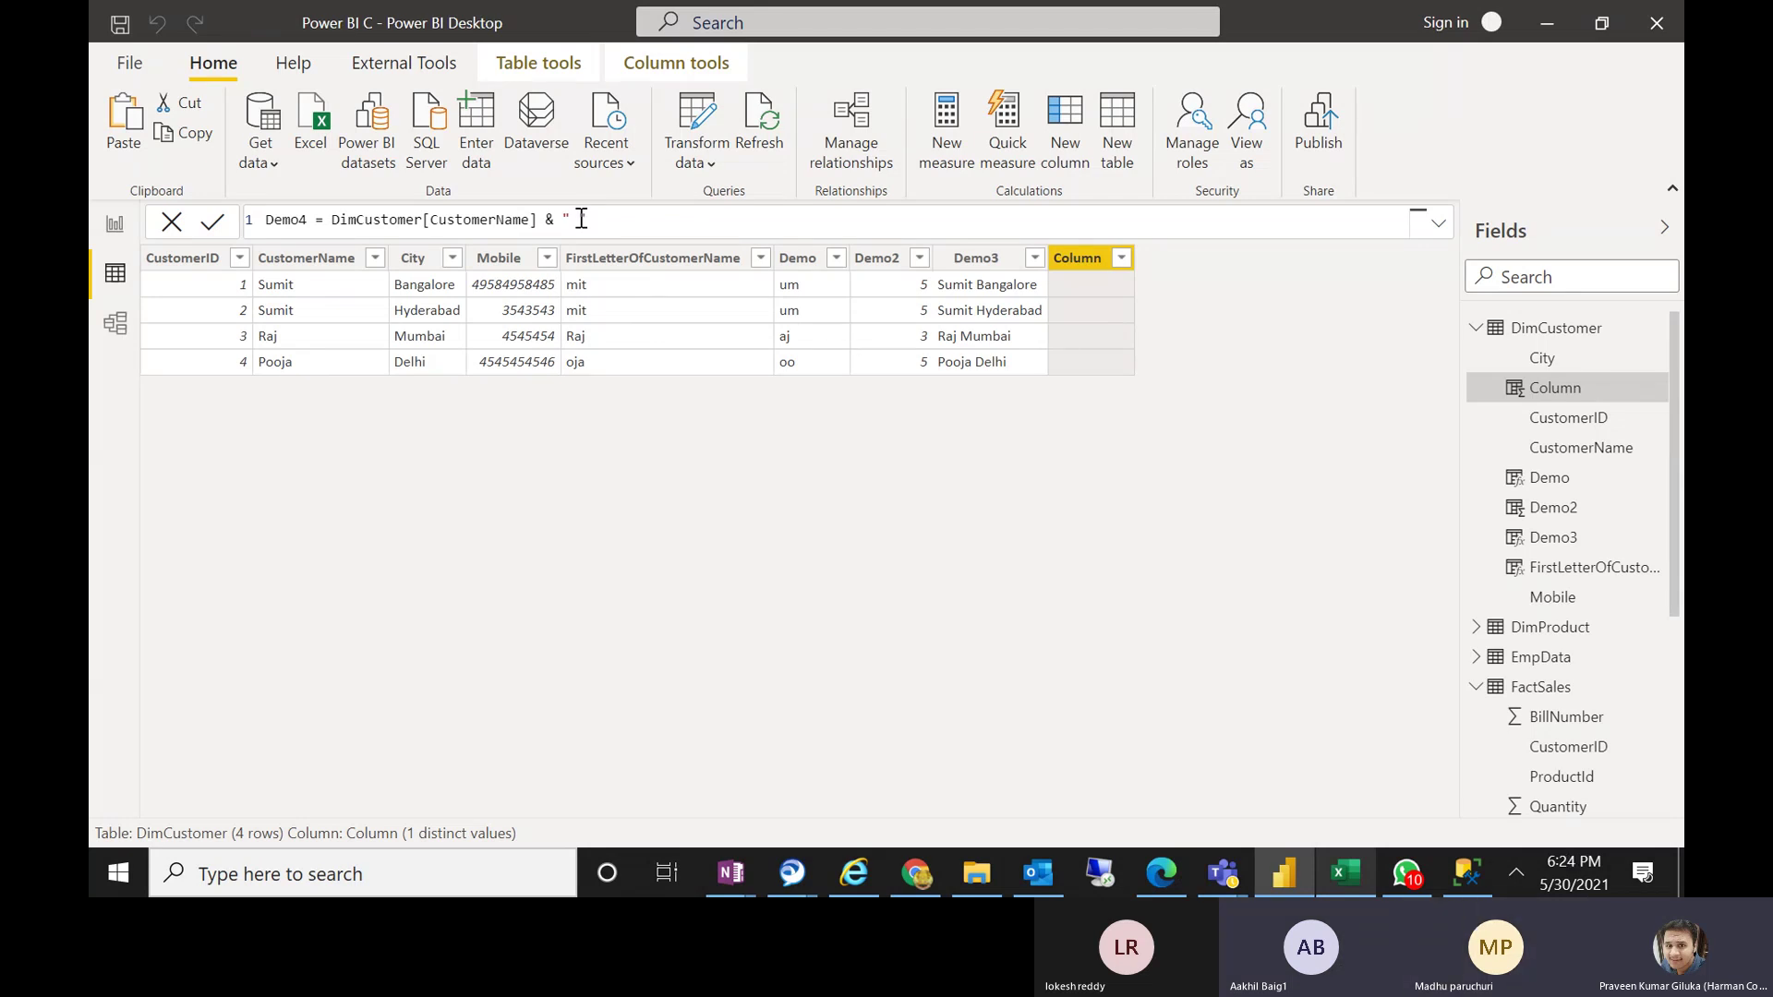
{"action": "type", "text": "&"}
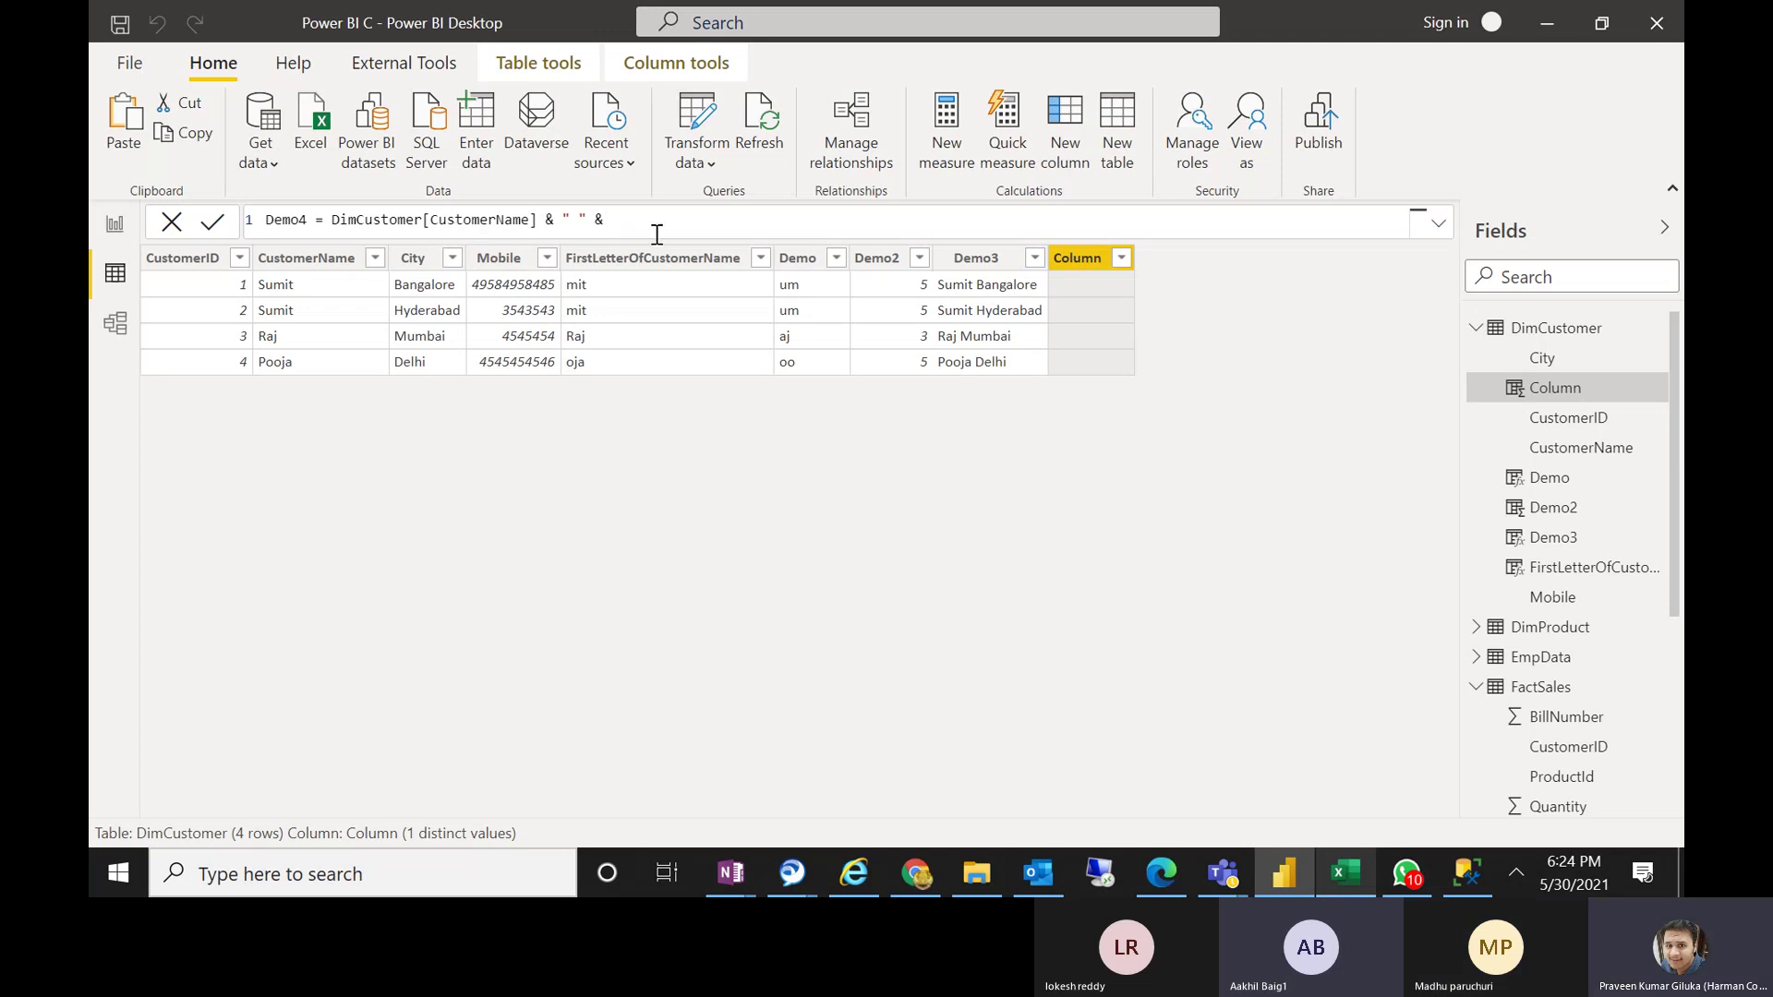
{"action": "double_click", "coordinate": [547, 222]}
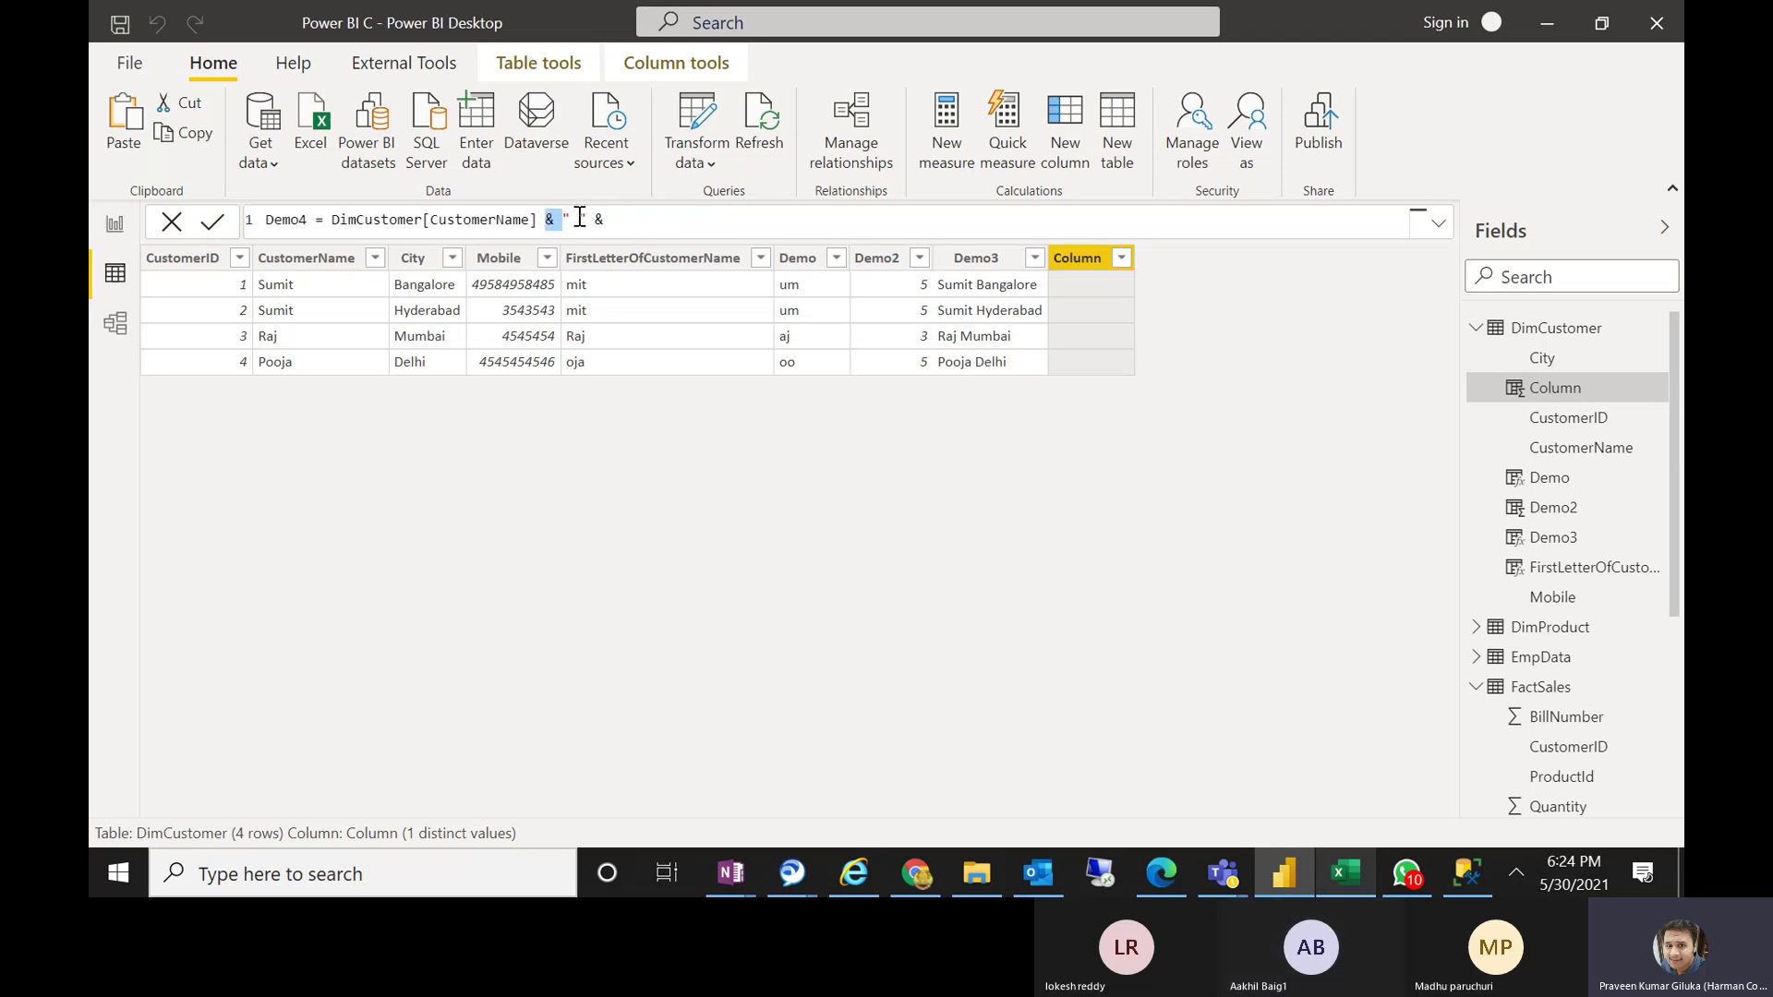
{"action": "left_click", "coordinate": [580, 219]}
{"action": "left_click", "coordinate": [625, 219]}
{"action": "type", "text": "City"}
{"action": "key", "text": "Tab"}
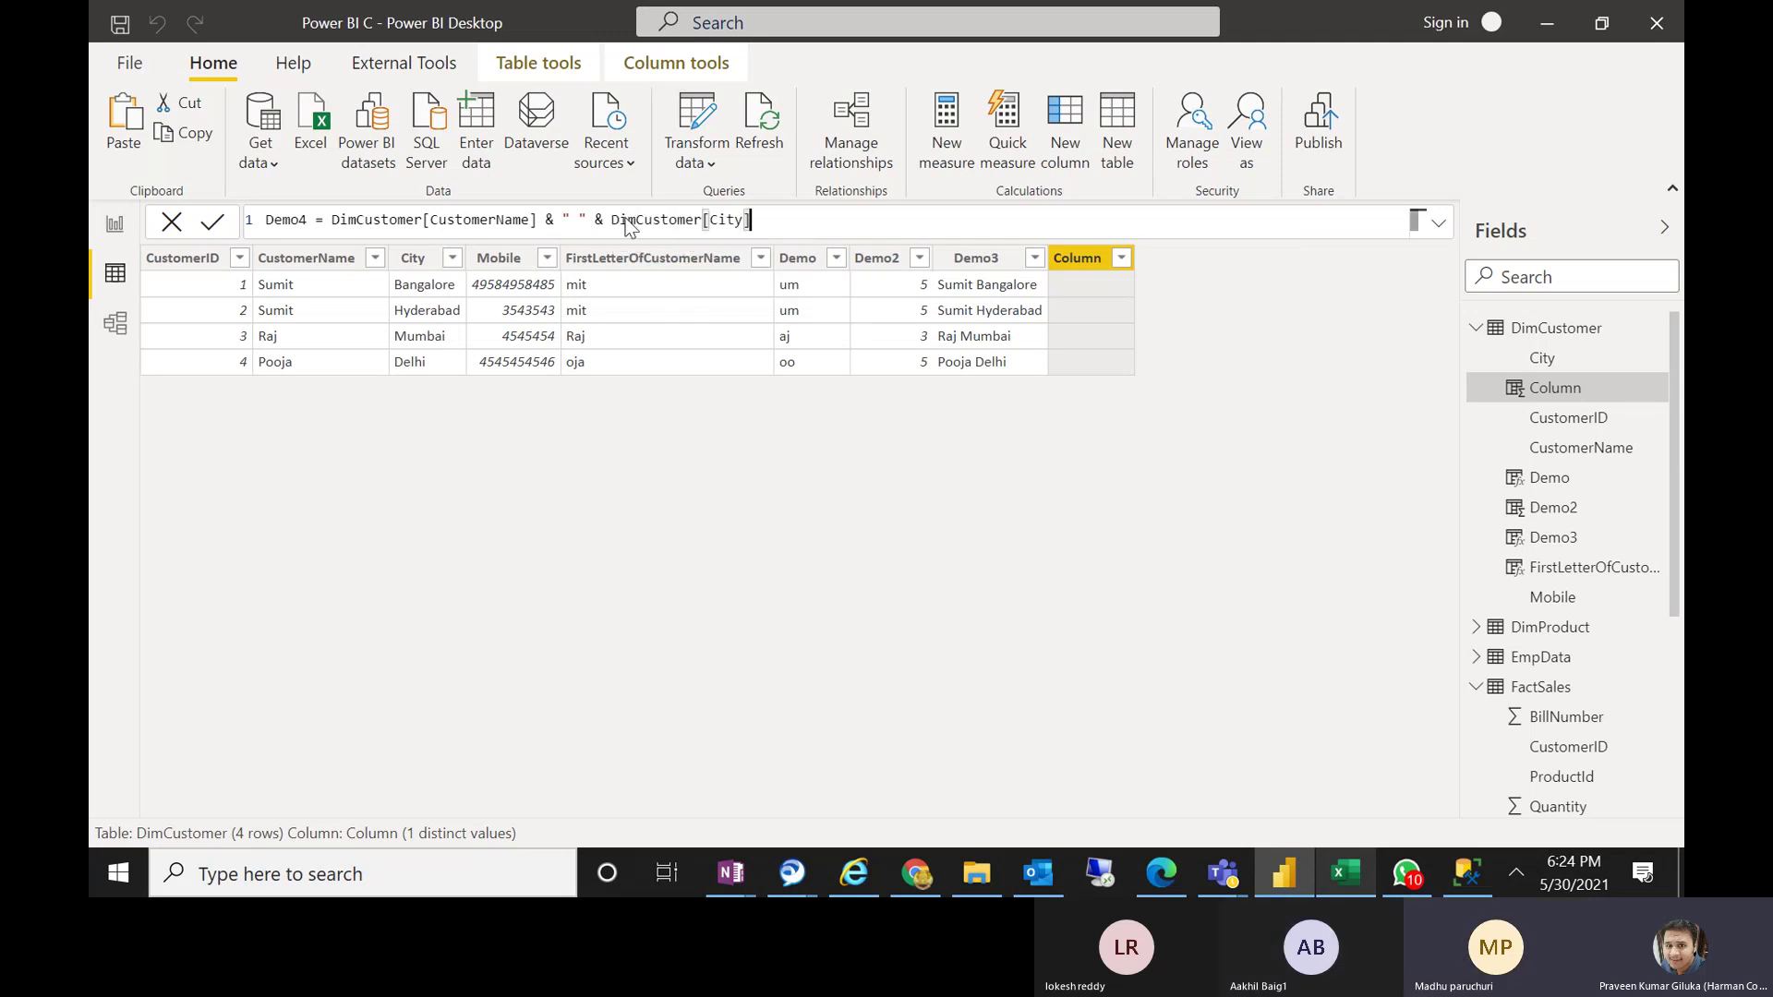
{"action": "key", "text": "Return"}
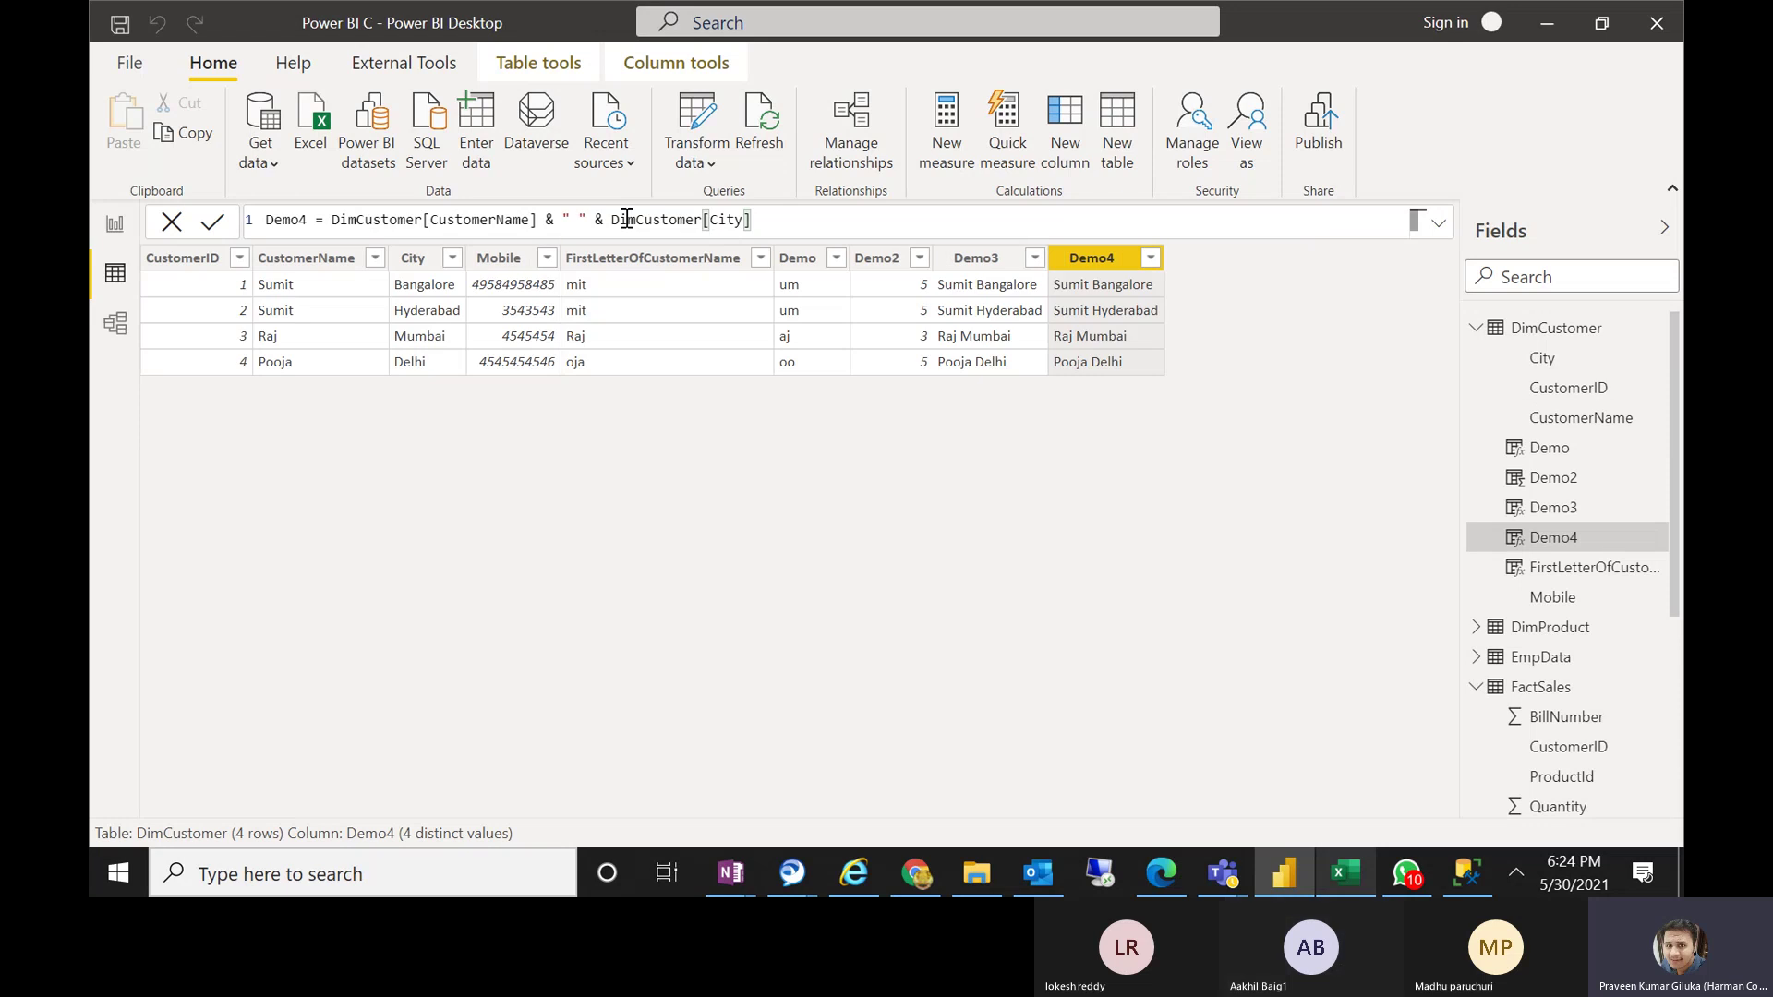
Compare the nested CONCATENATE formula of Demo3 with the & operator formula of Demo4
{"action": "left_click", "coordinate": [976, 258]}
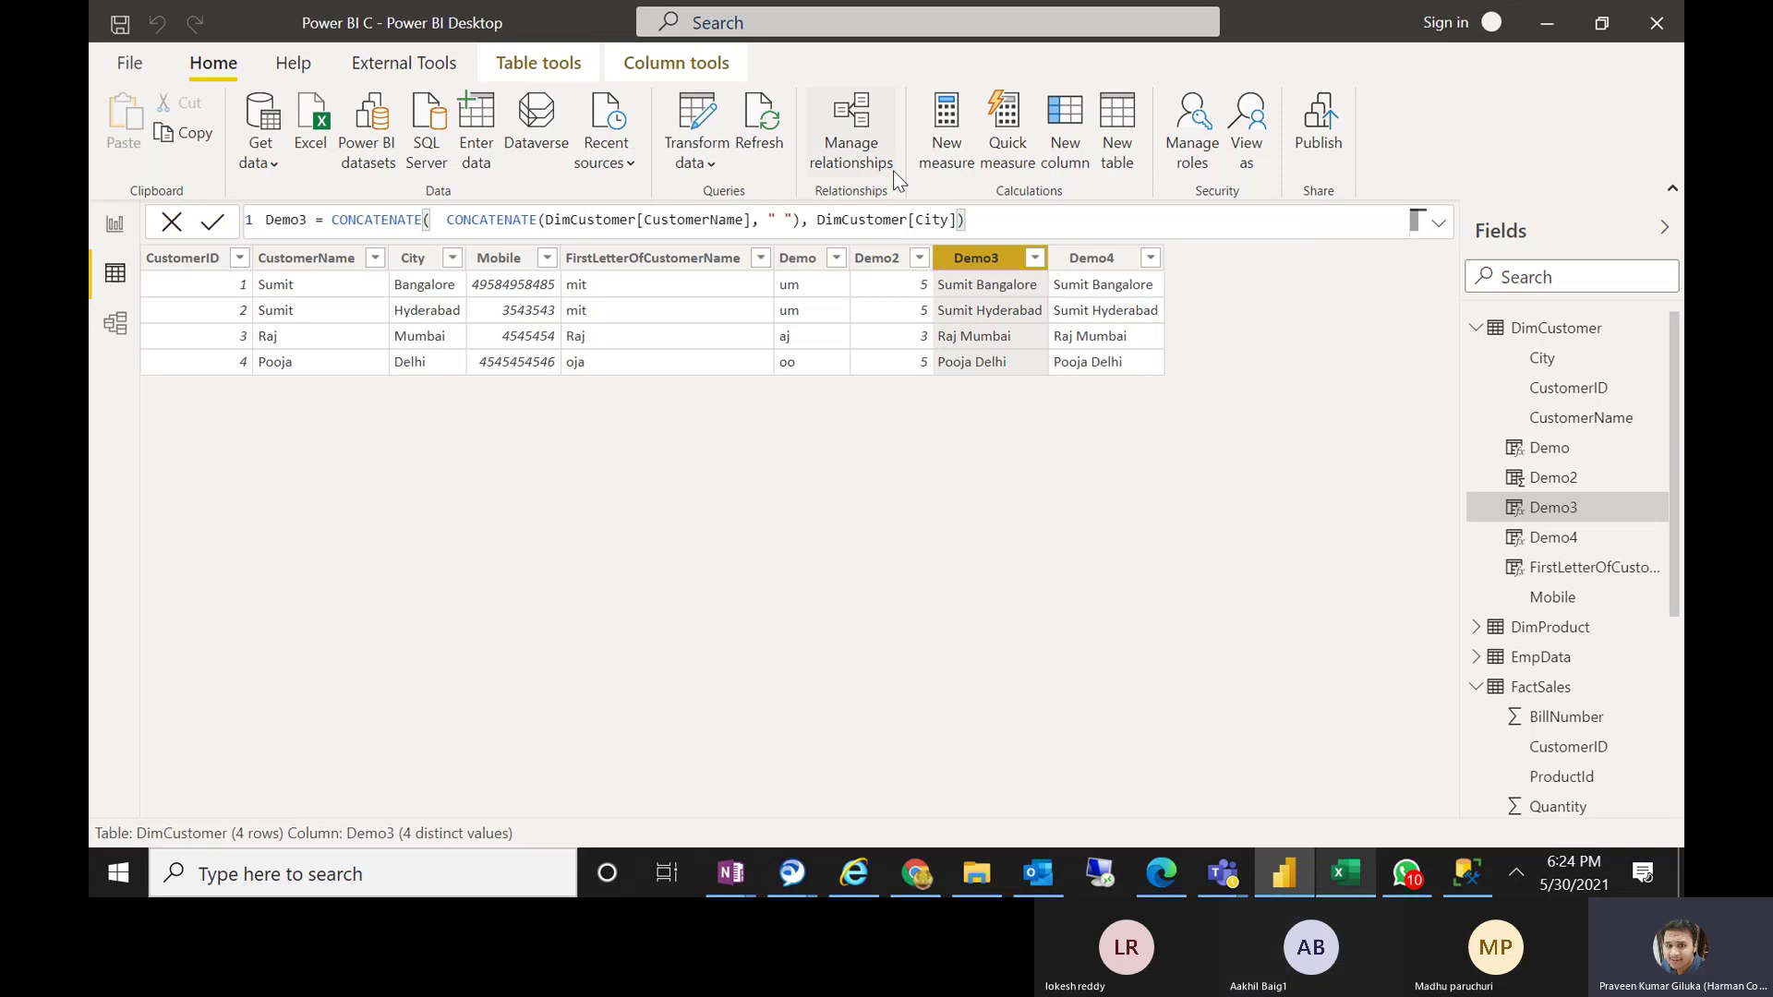
{"action": "left_click", "coordinate": [1105, 257]}
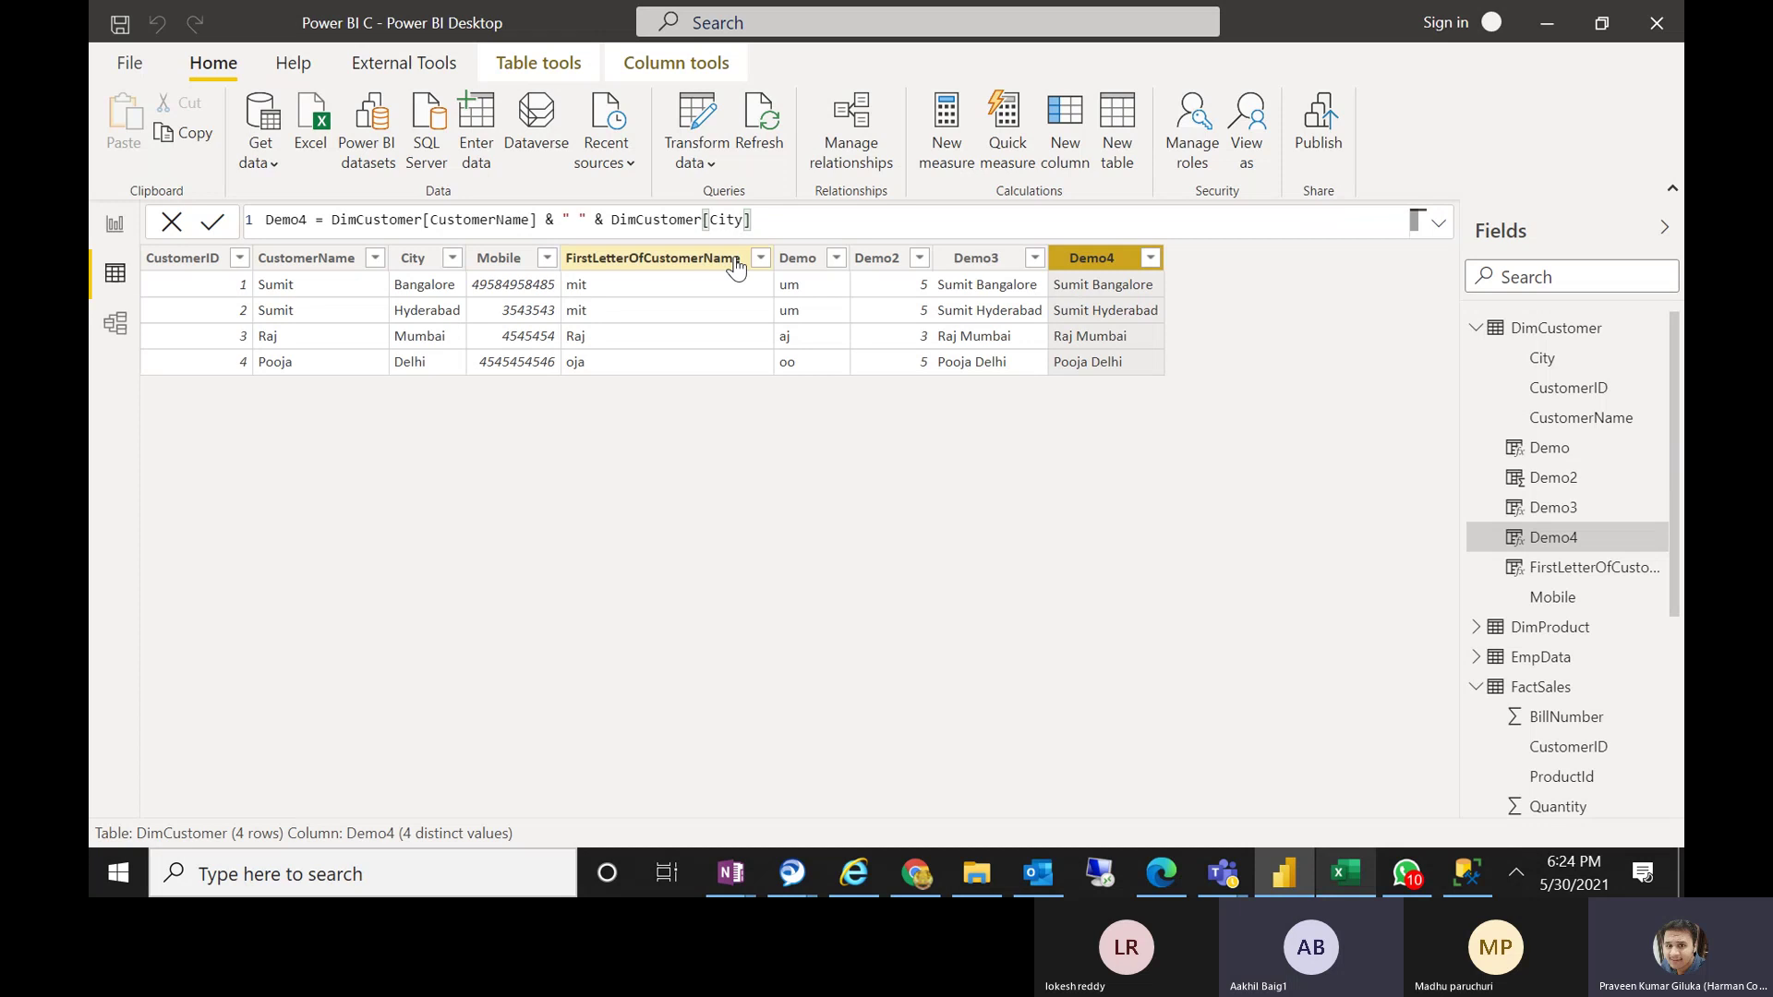
{"action": "left_click", "coordinate": [982, 270]}
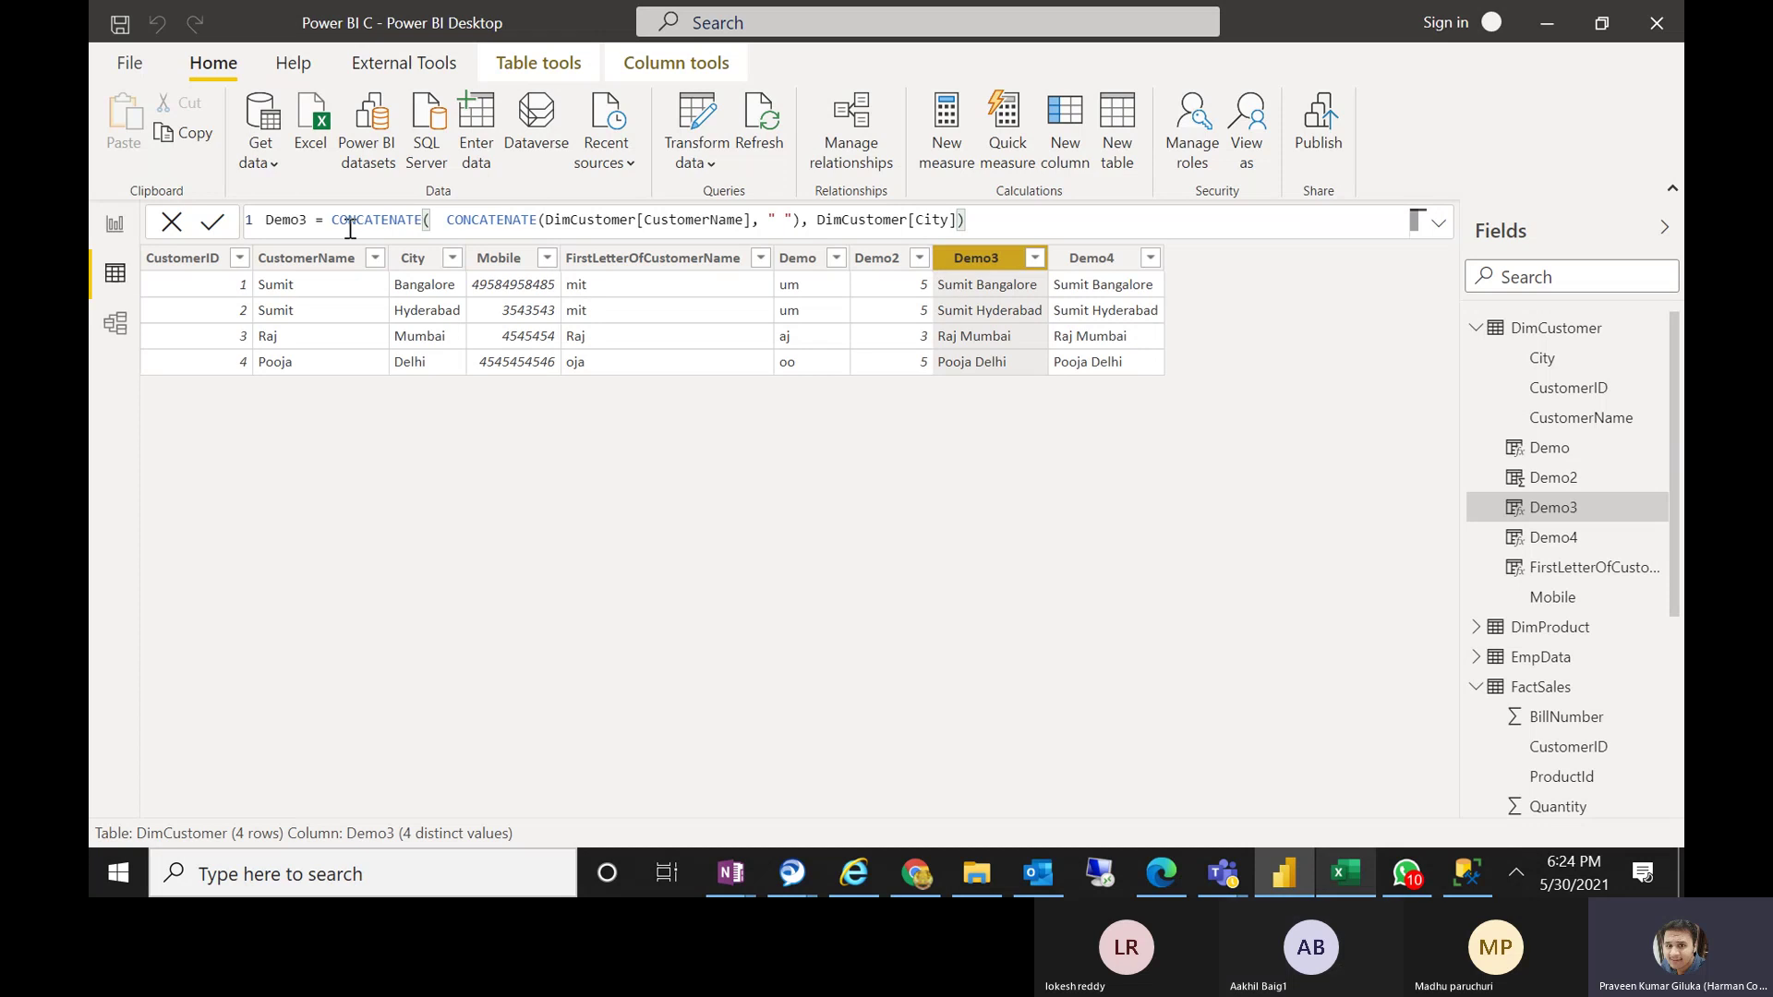
{"action": "left_click_drag", "start_coordinate": [332, 226], "coordinate": [585, 166]}
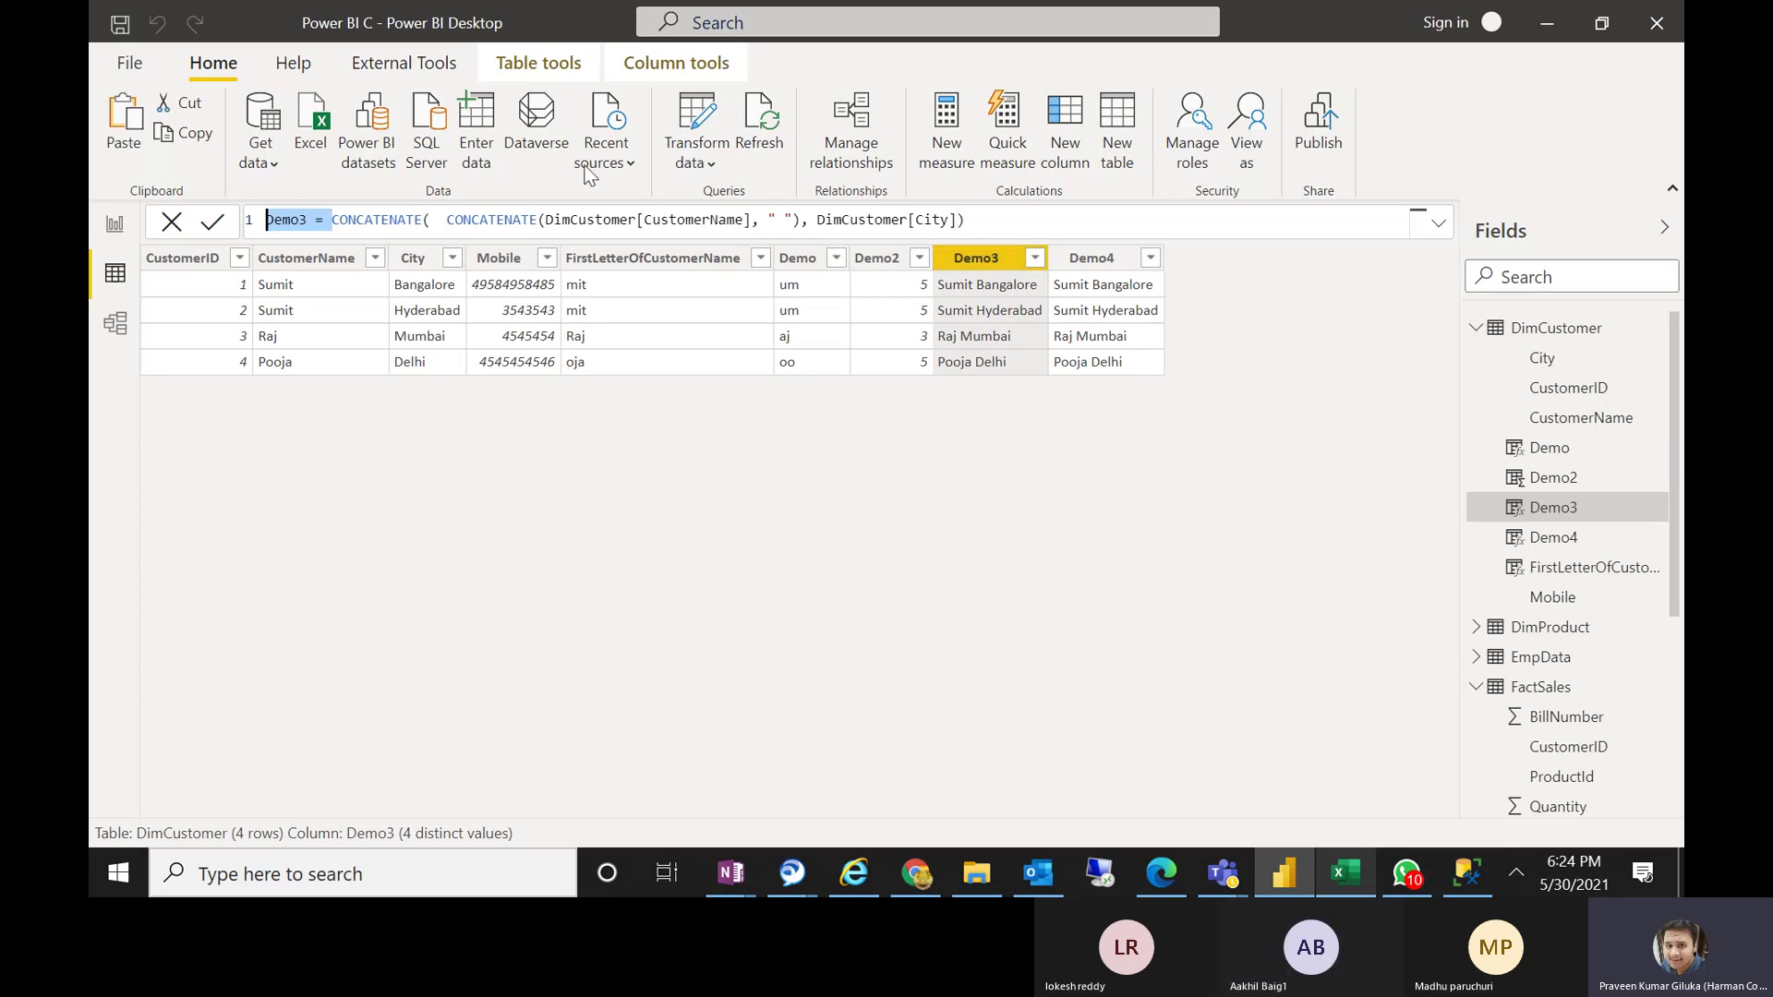
{"action": "left_click", "coordinate": [996, 220]}
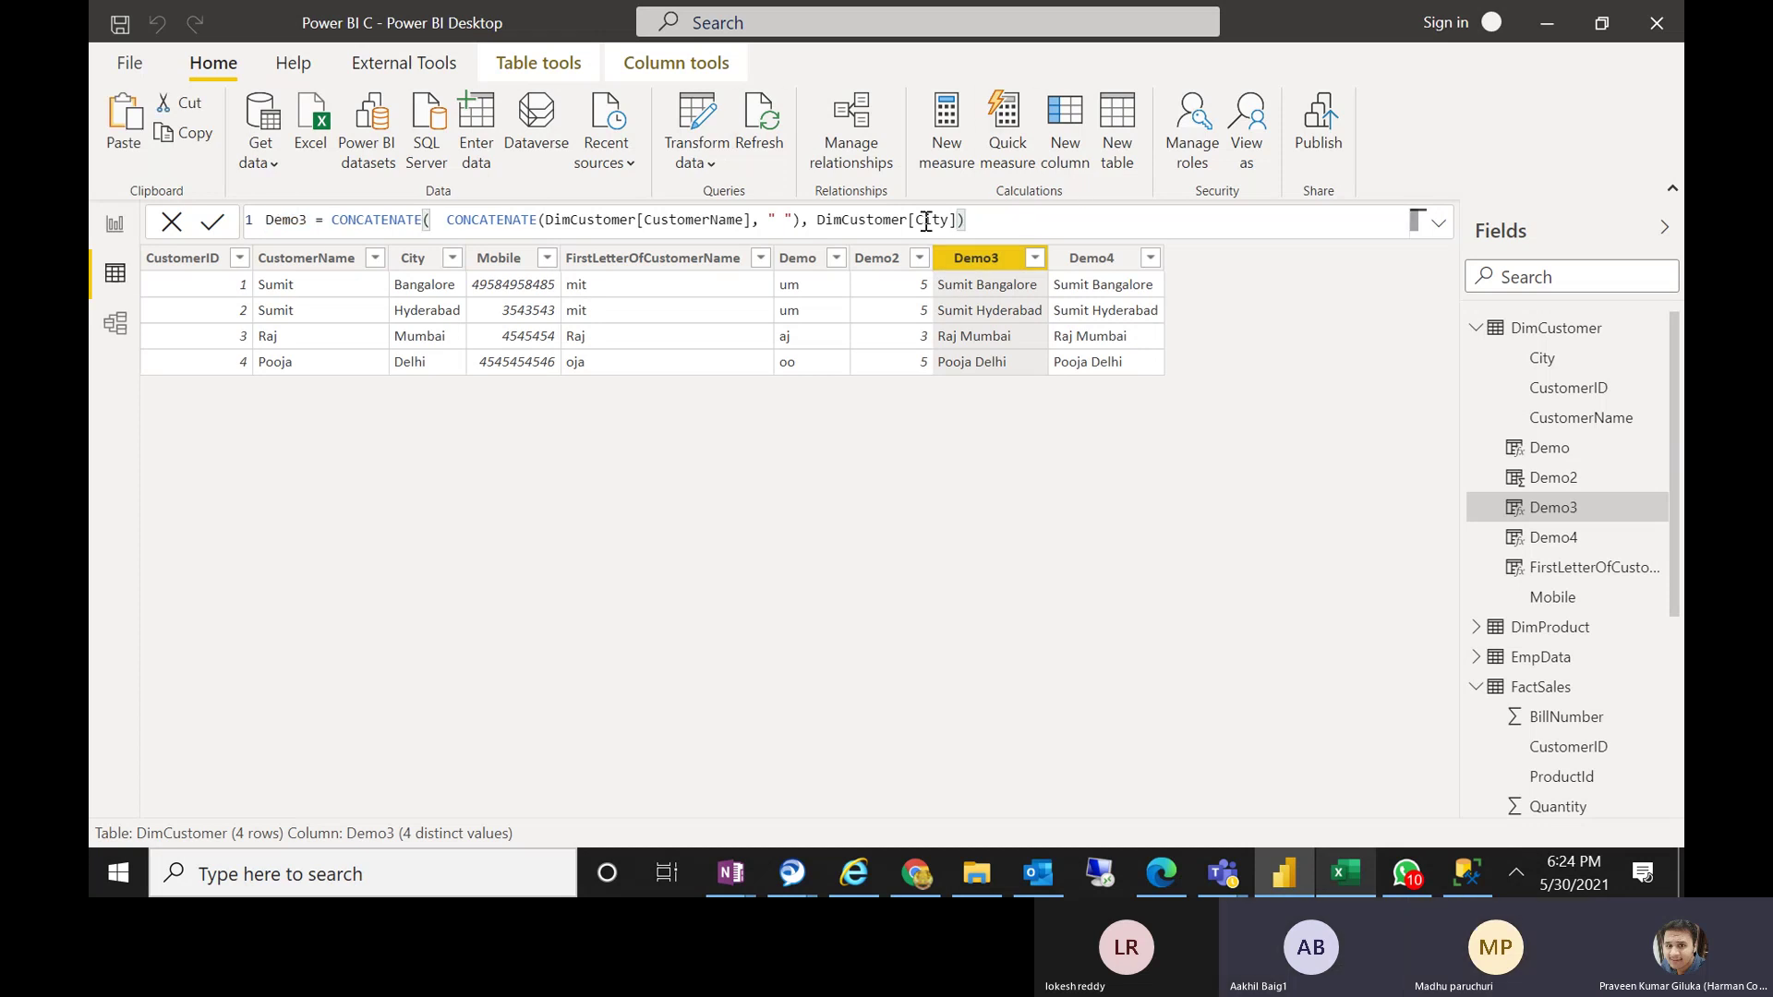
{"action": "left_click", "coordinate": [1093, 263]}
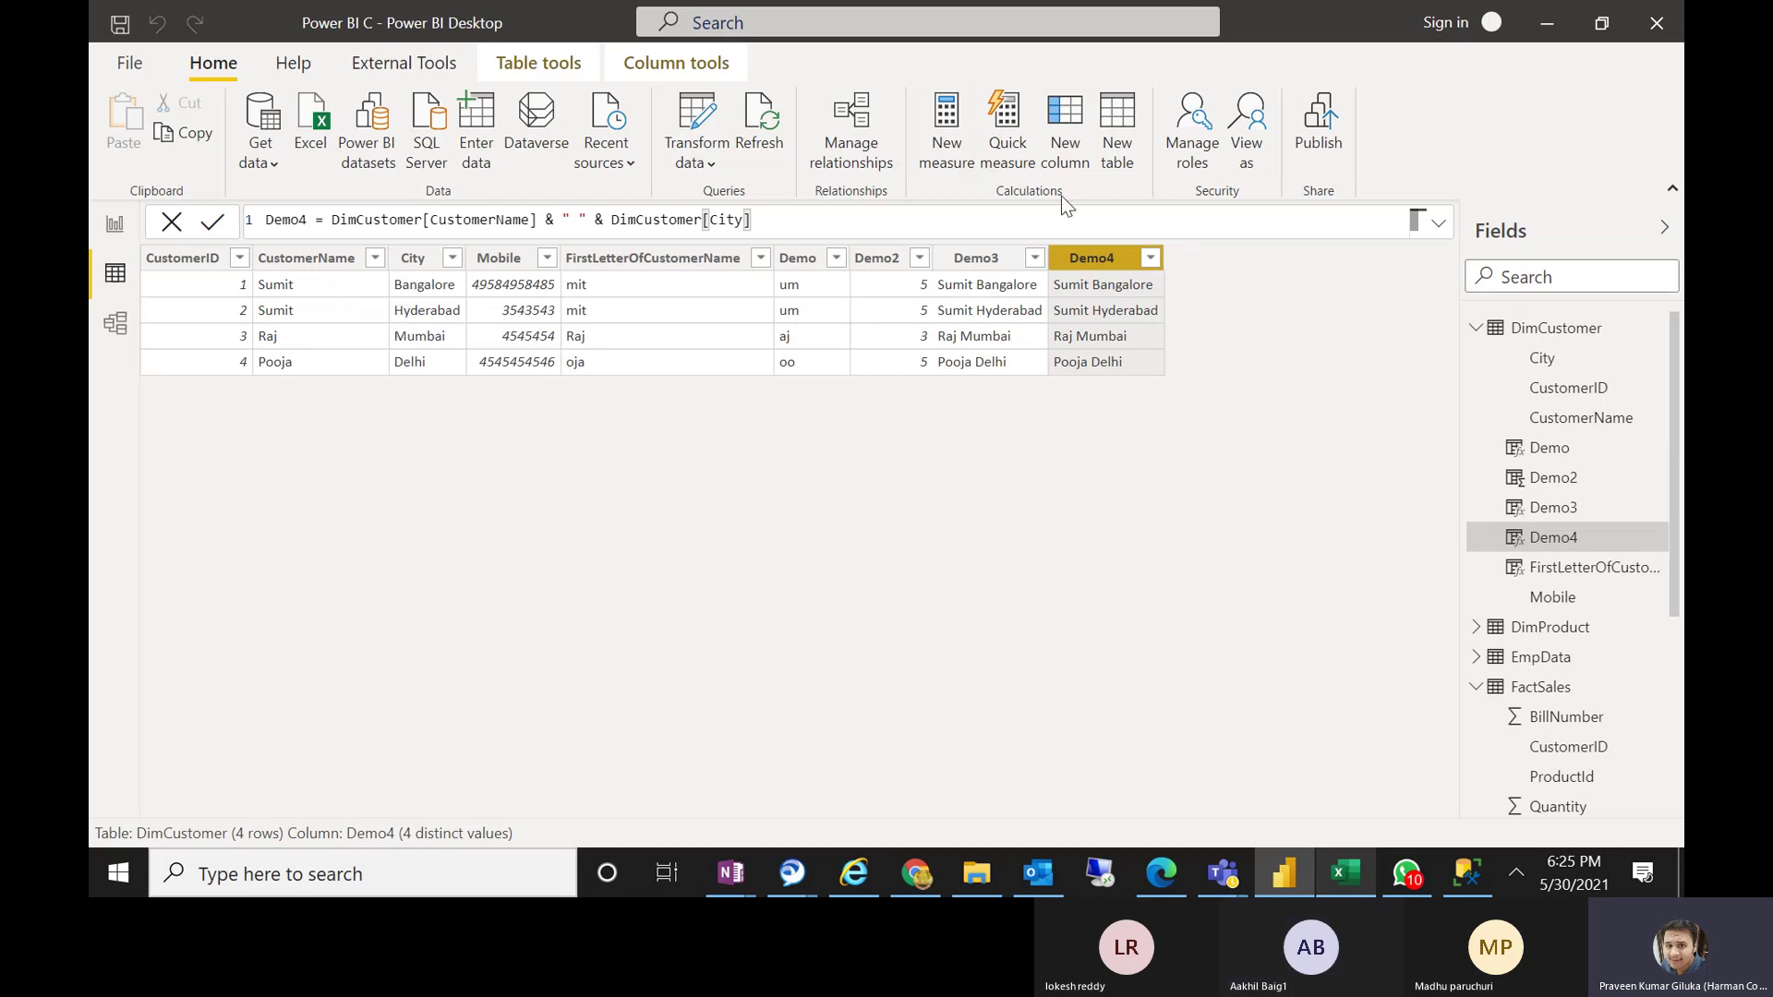
Add a calculated column named Demp5 to DimCustomer and start its formula with the UPPER function
{"action": "left_click", "coordinate": [1076, 170]}
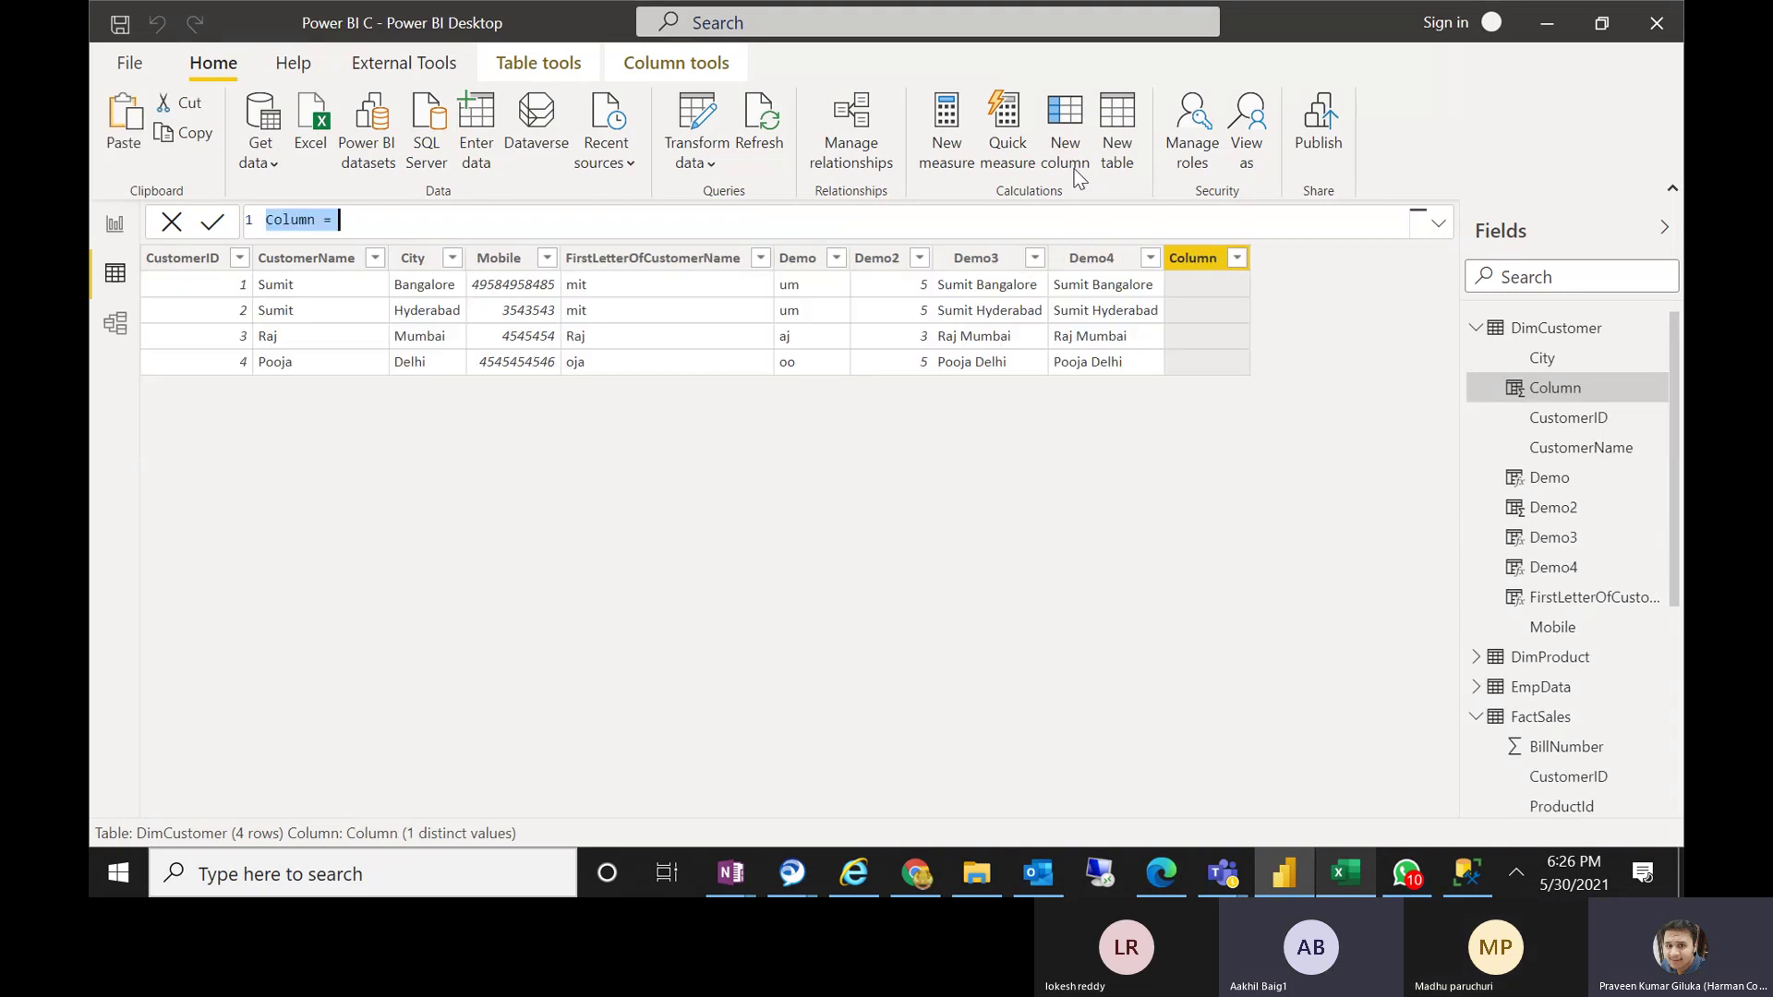
{"action": "type", "text": "Demp"}
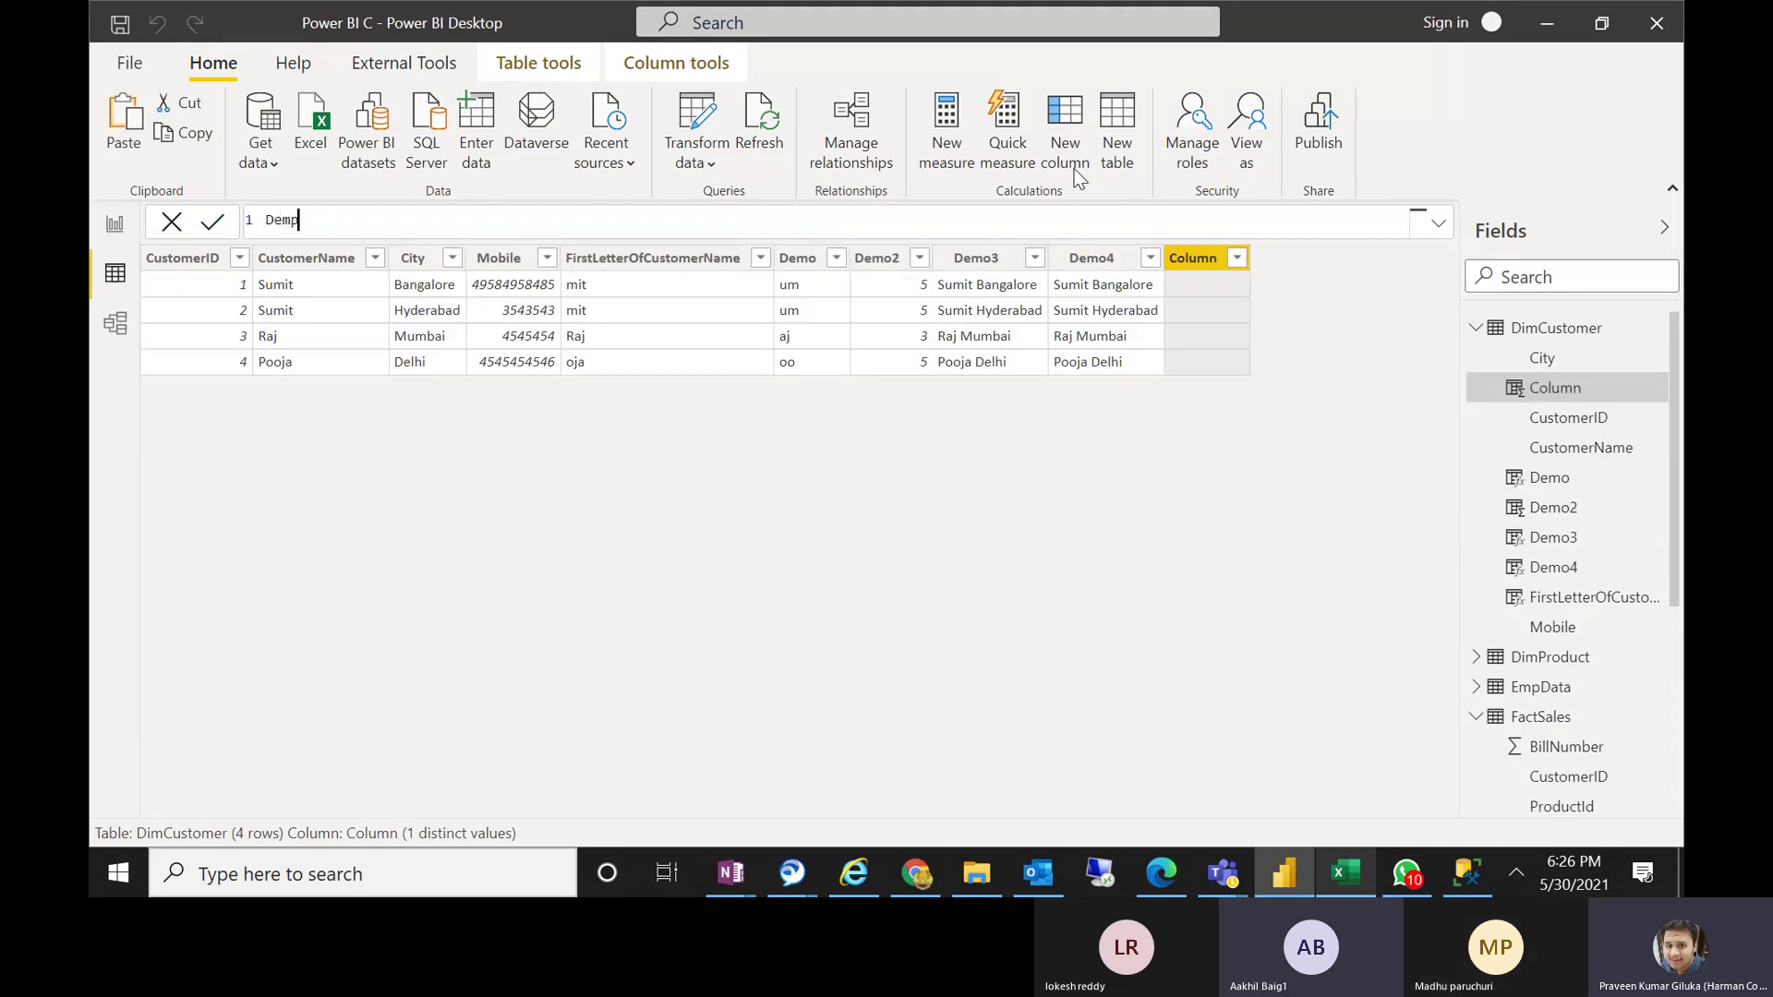
{"action": "type", "text": "5 = "}
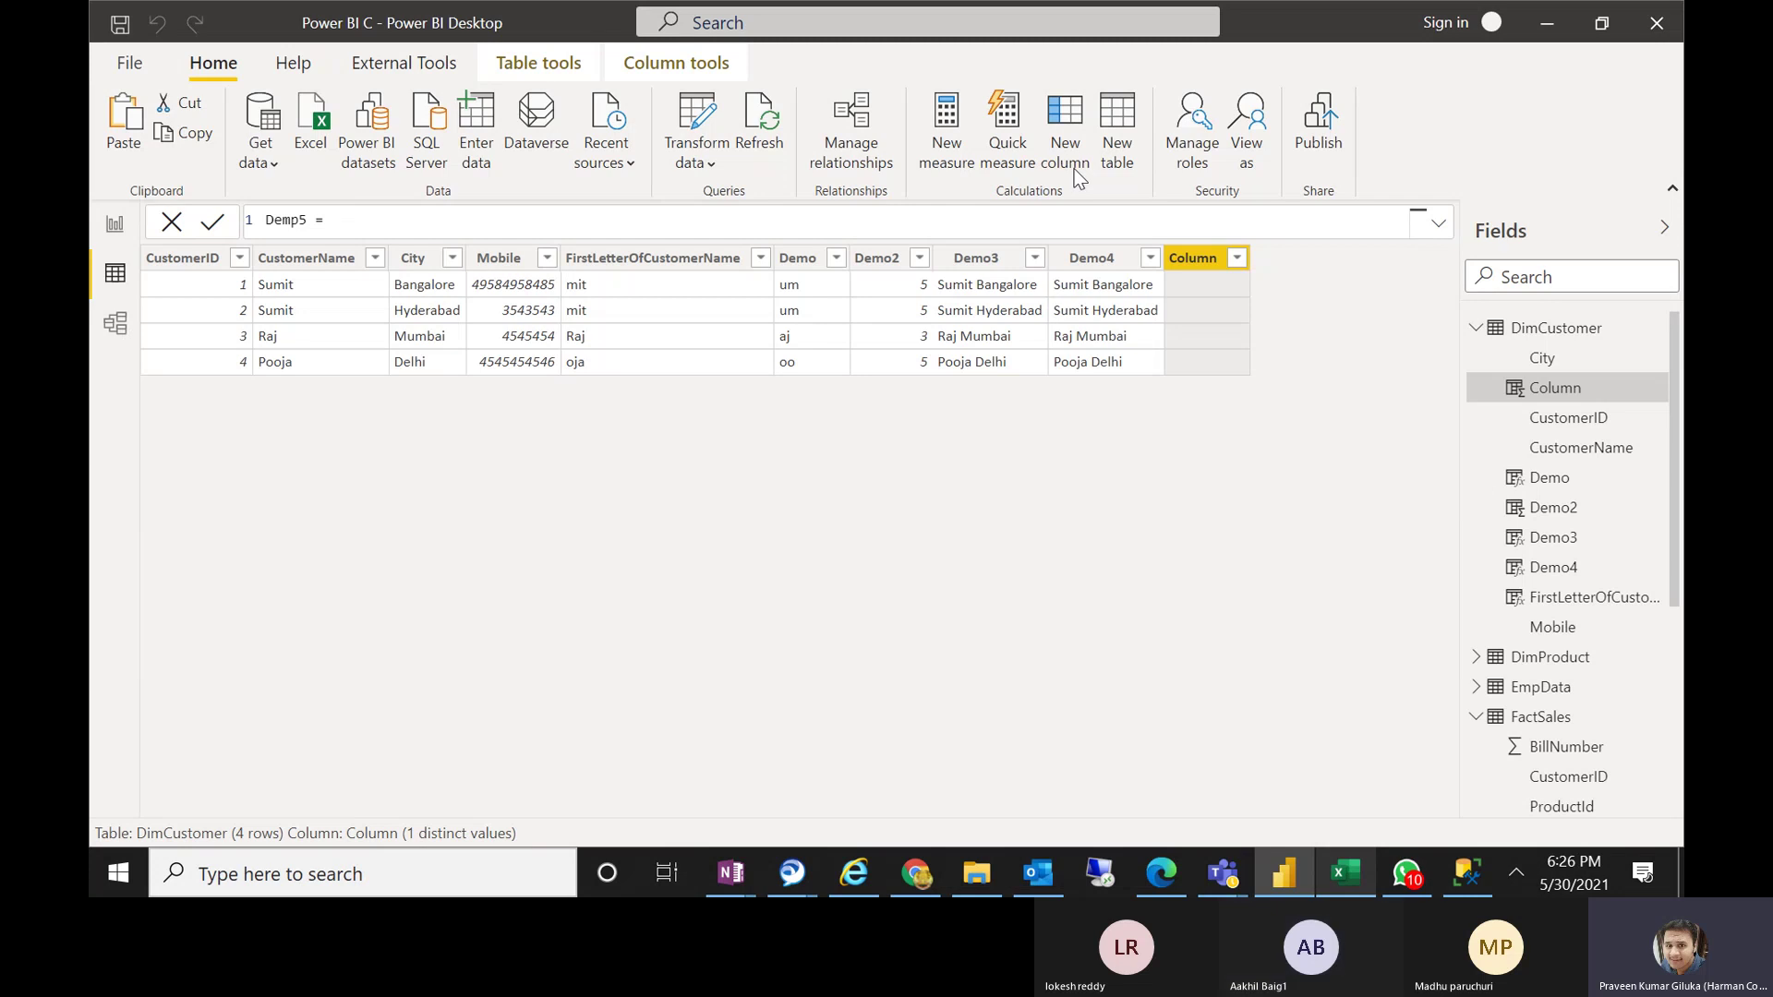
{"action": "type", "text": "upp"}
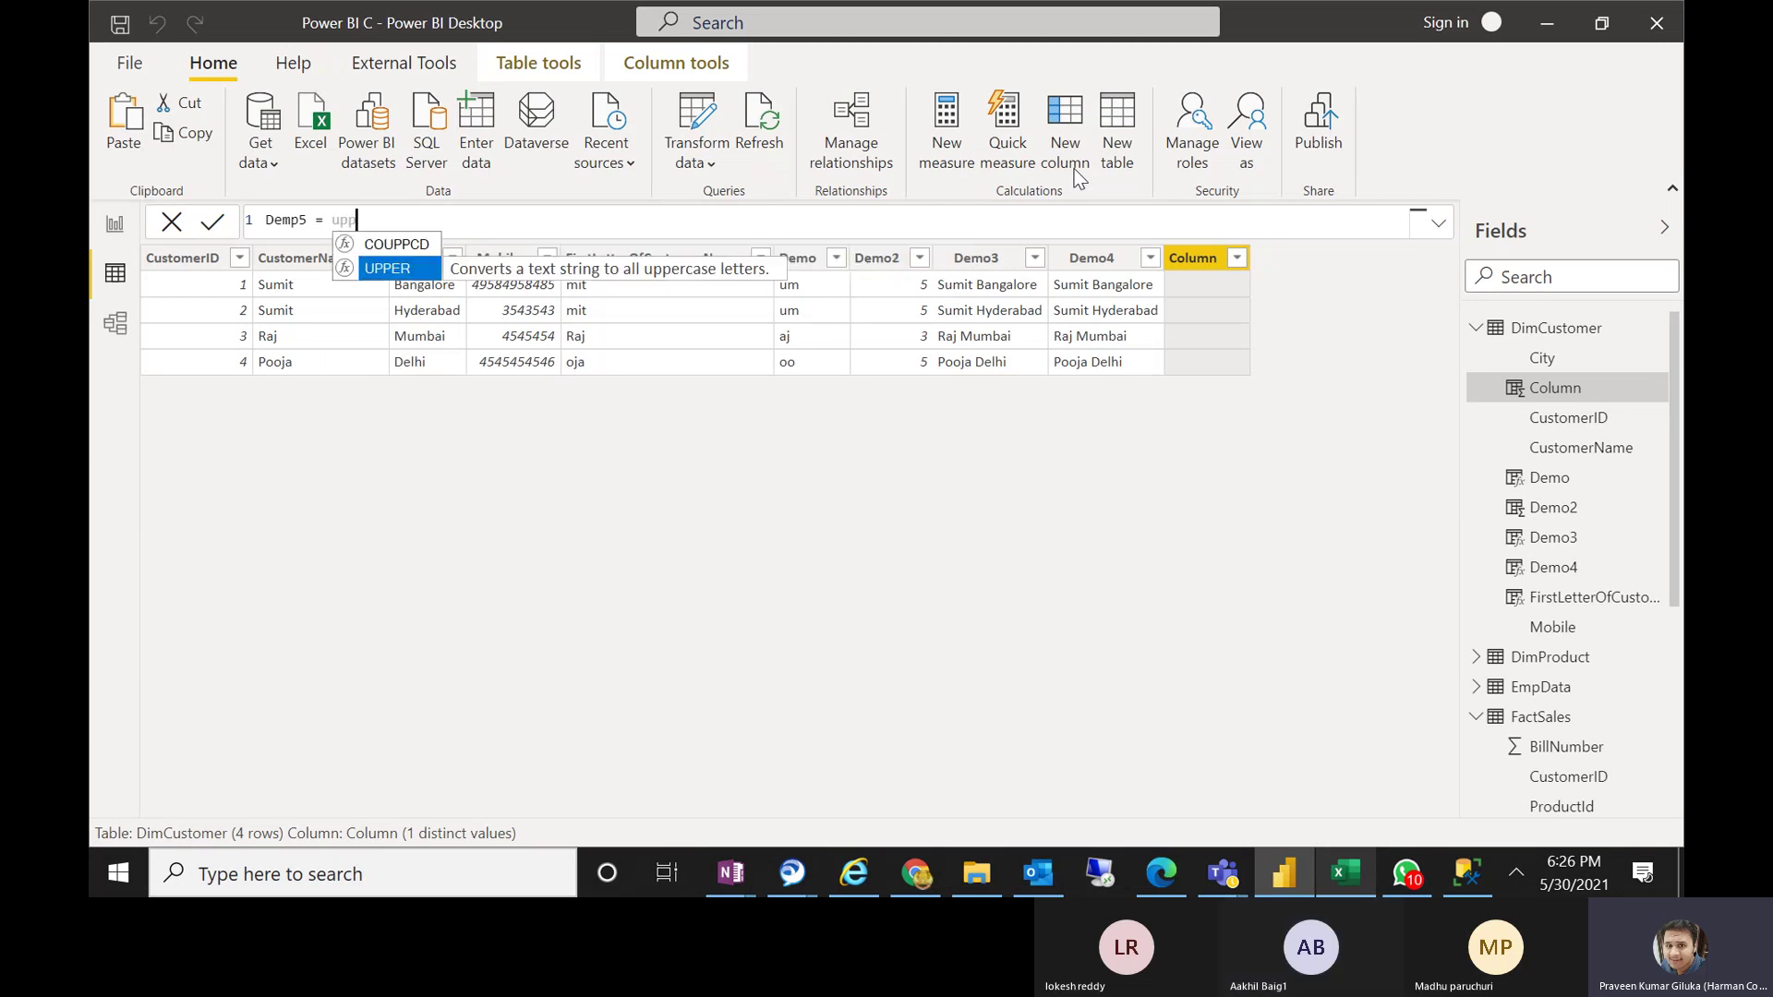
{"action": "left_click", "coordinate": [370, 269]}
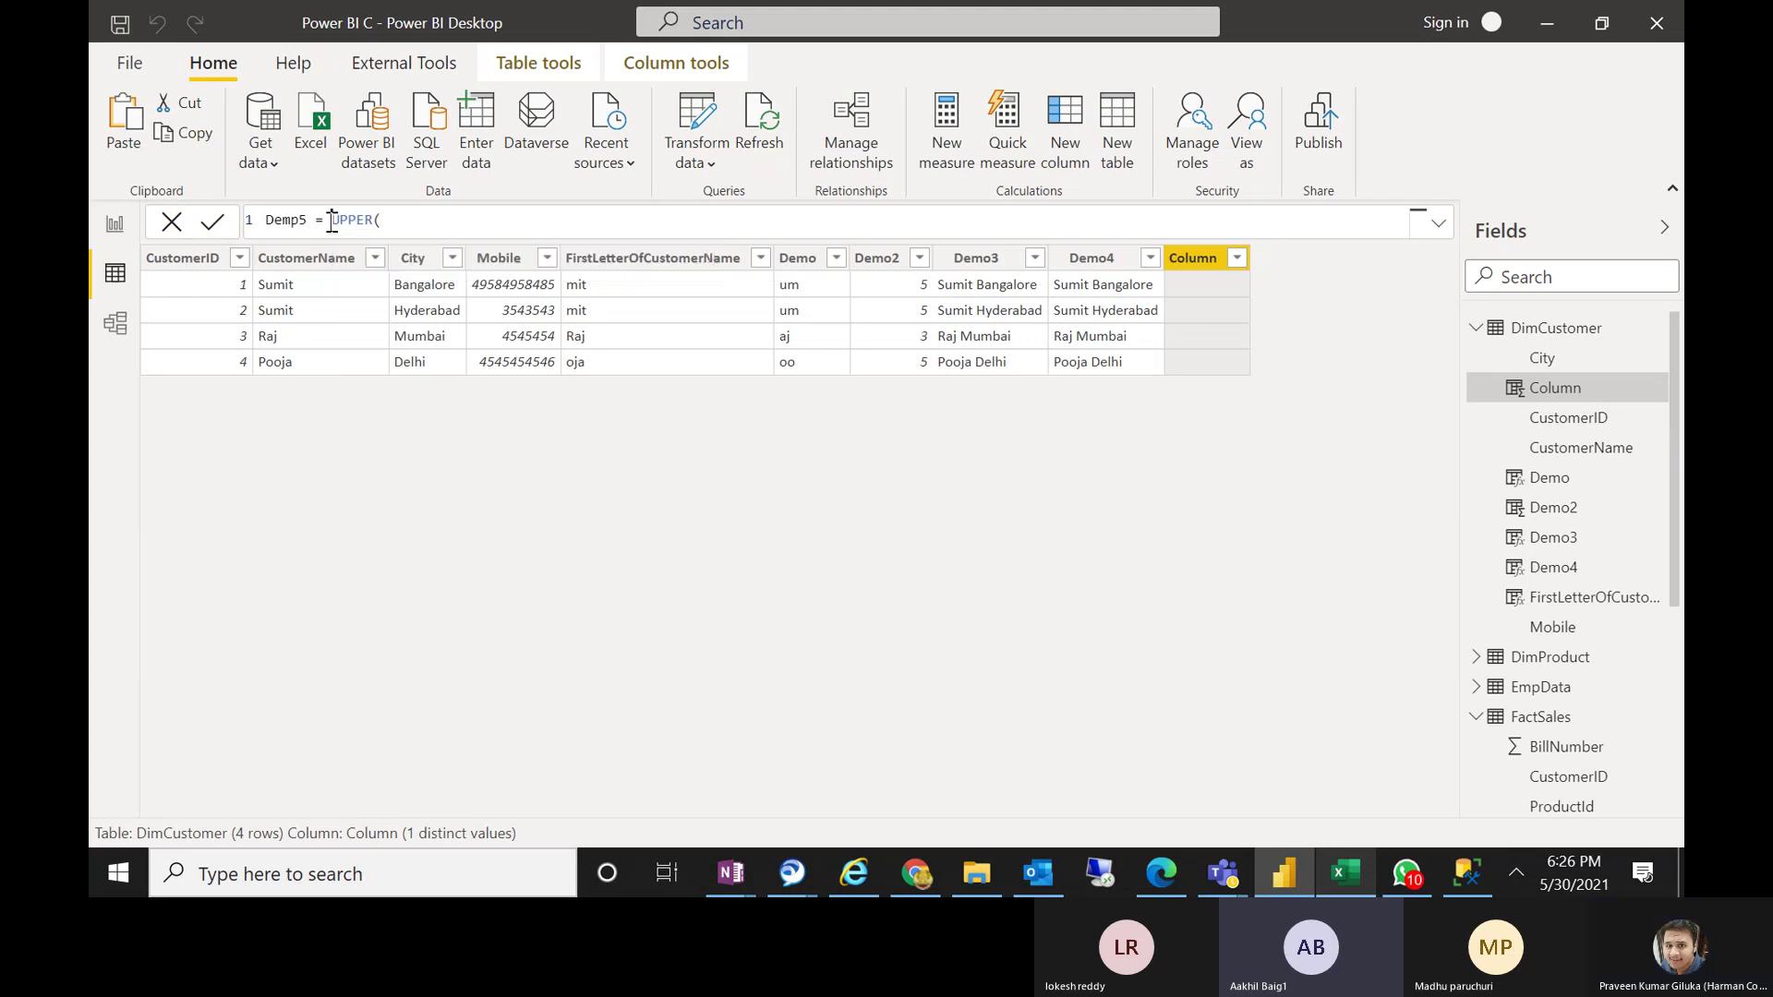
{"action": "left_click_drag", "start_coordinate": [331, 222], "coordinate": [374, 221]}
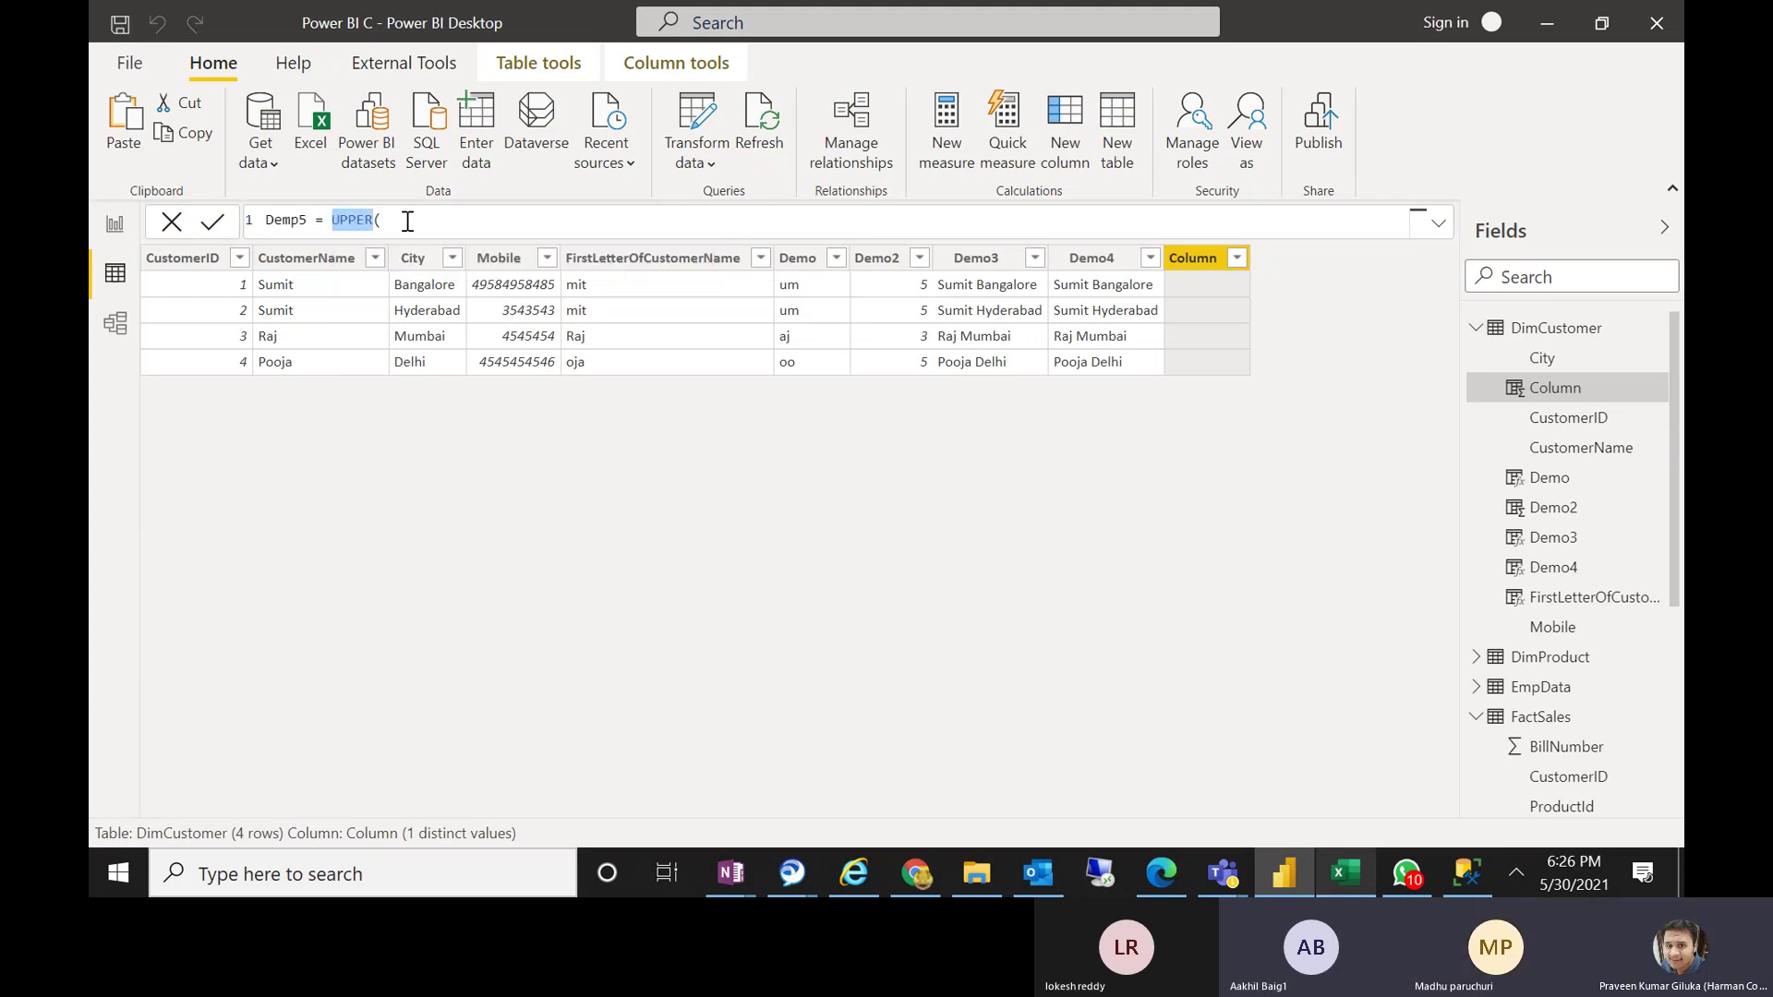
{"action": "left_click", "coordinate": [407, 221]}
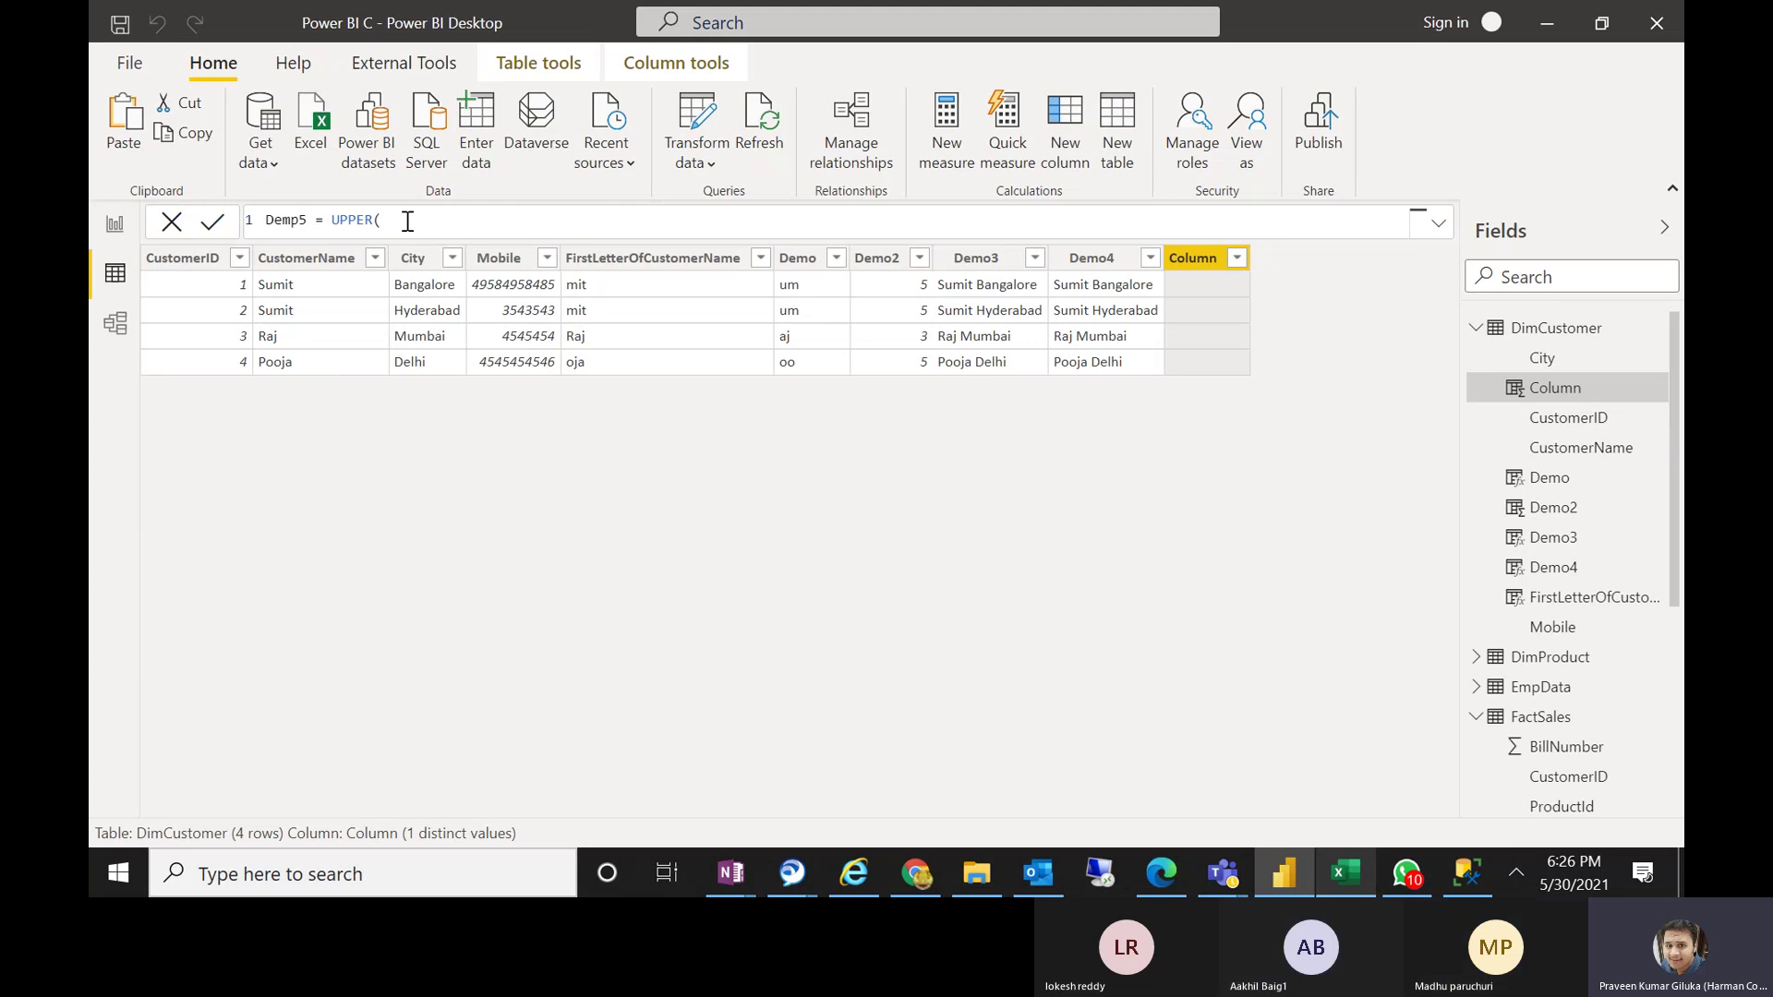
{"action": "key", "text": "BackSpace"}
{"action": "type", "text": "("}
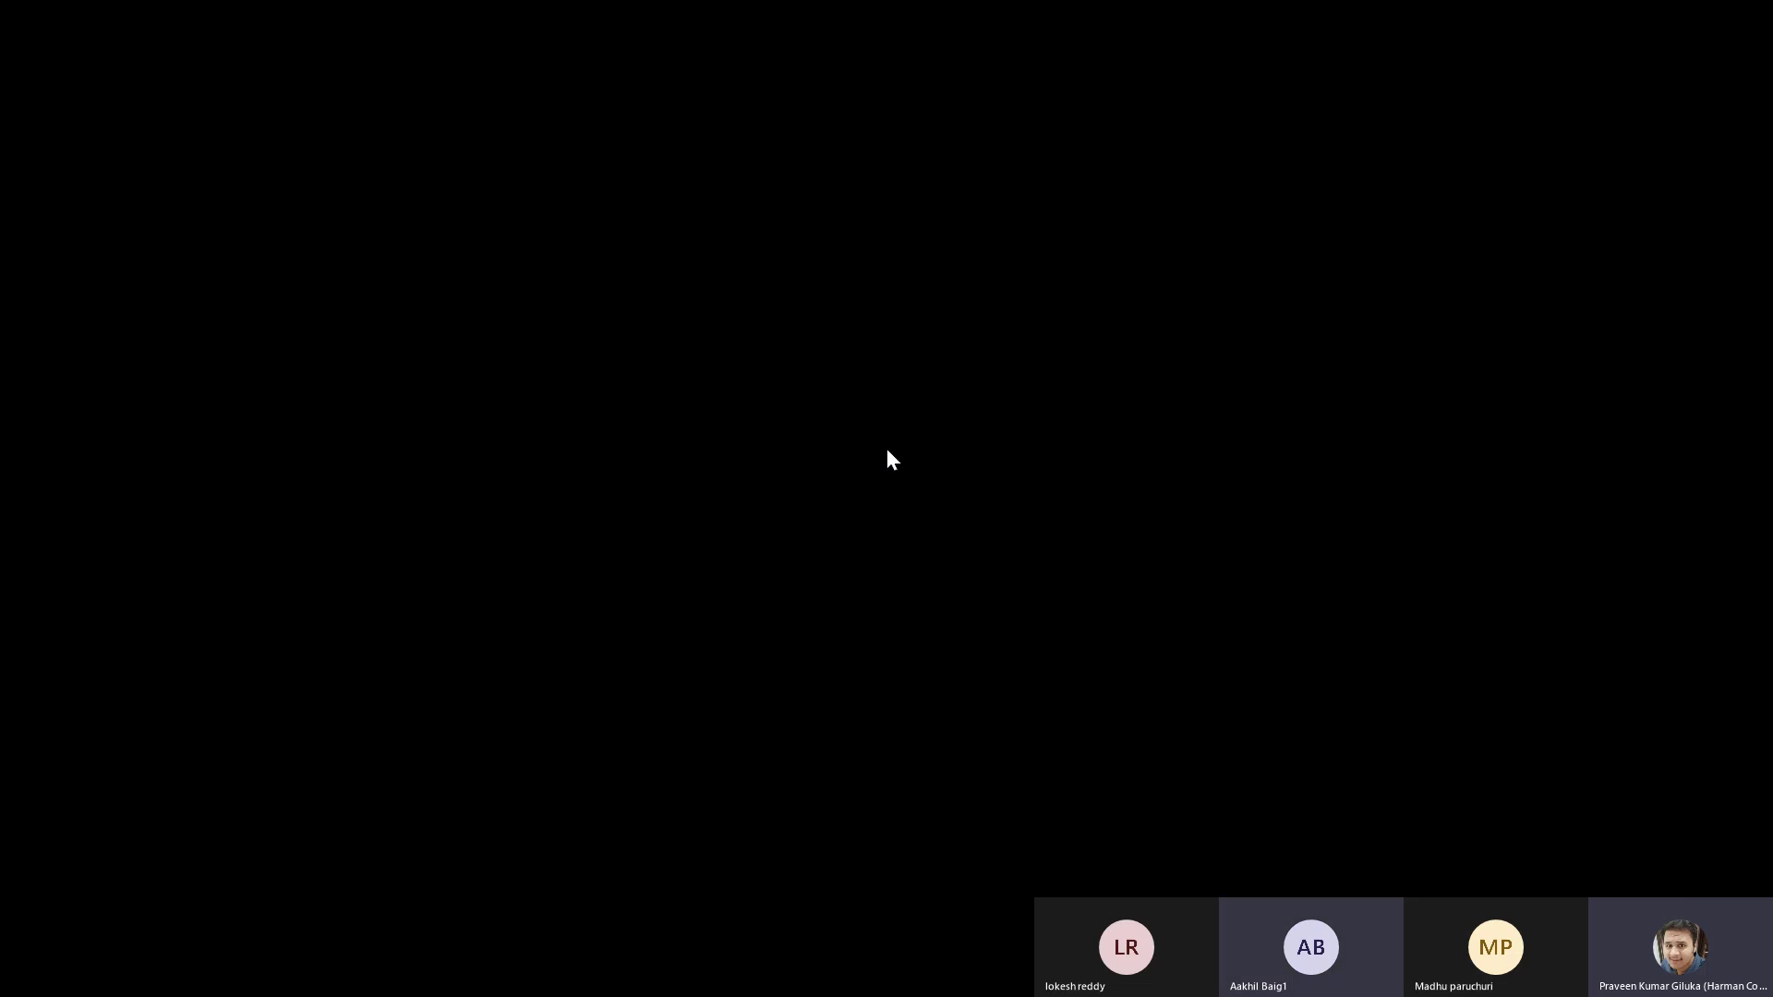
Give UPPER the argument DimCustomer[CustomerName], close the function and commit the Demp5 formula
{"action": "type", "text": "cust"}
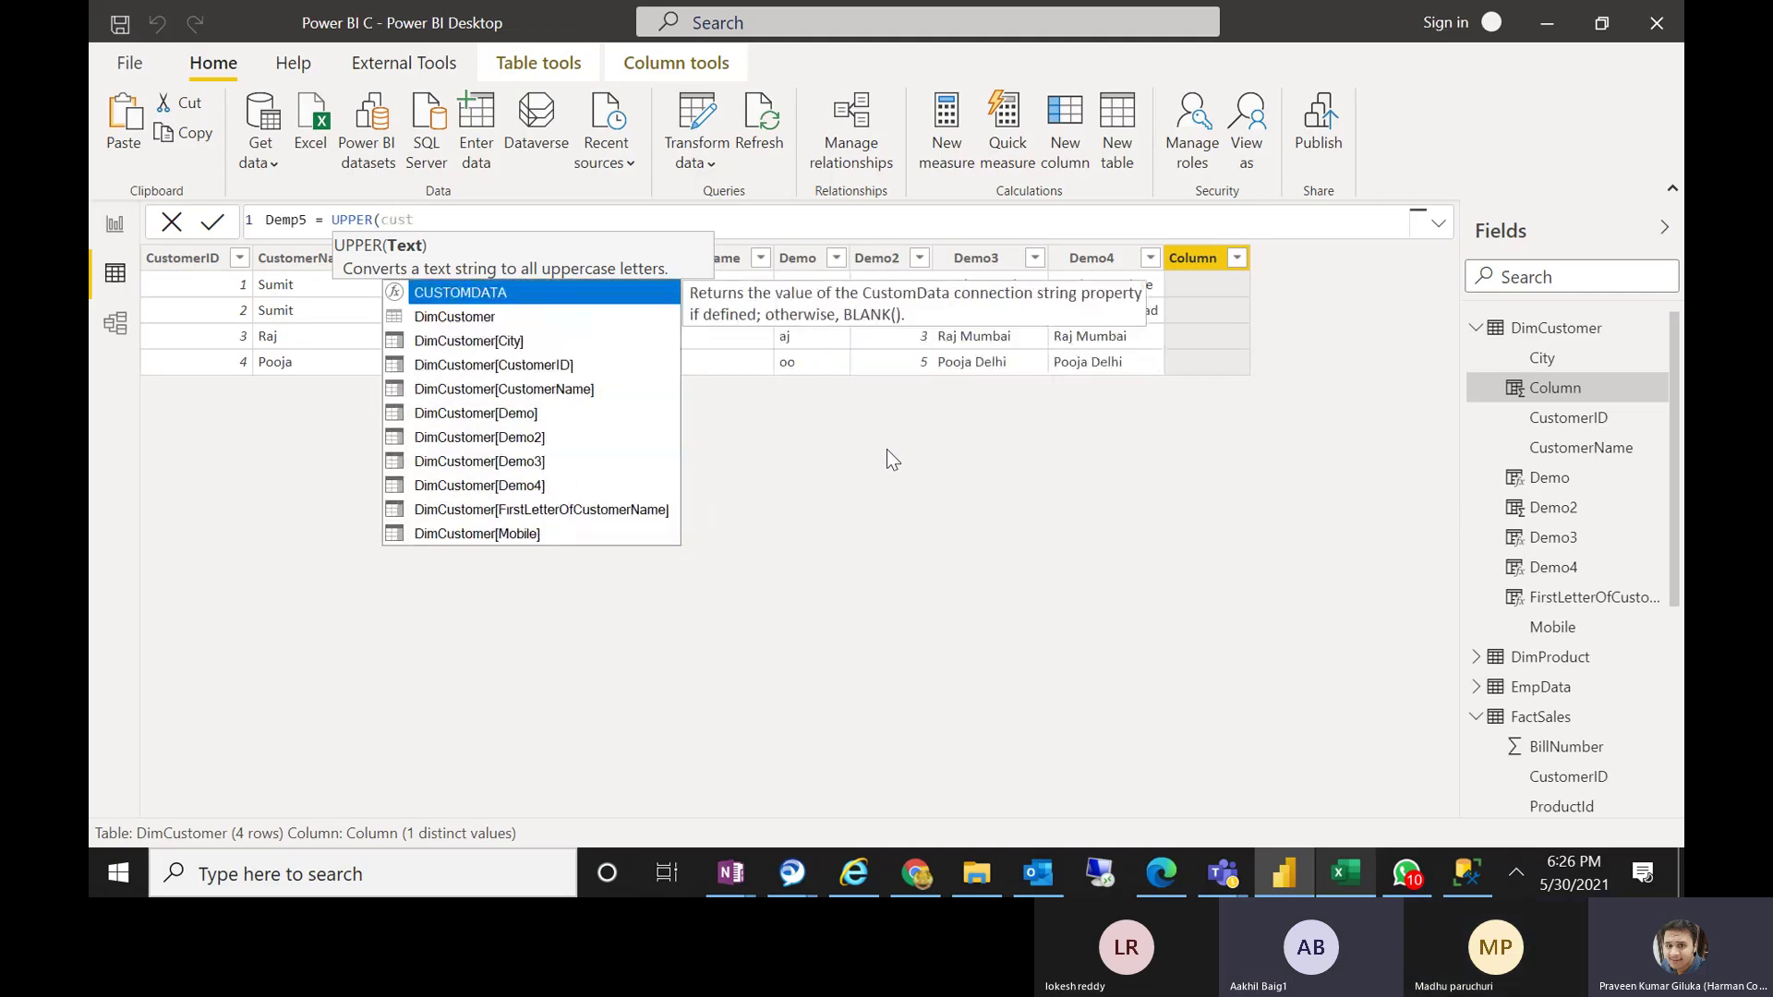
{"action": "key", "text": "Down"}
{"action": "key", "text": "Down"}
{"action": "key", "text": "Down"}
{"action": "key", "text": "Down"}
{"action": "key", "text": "Tab"}
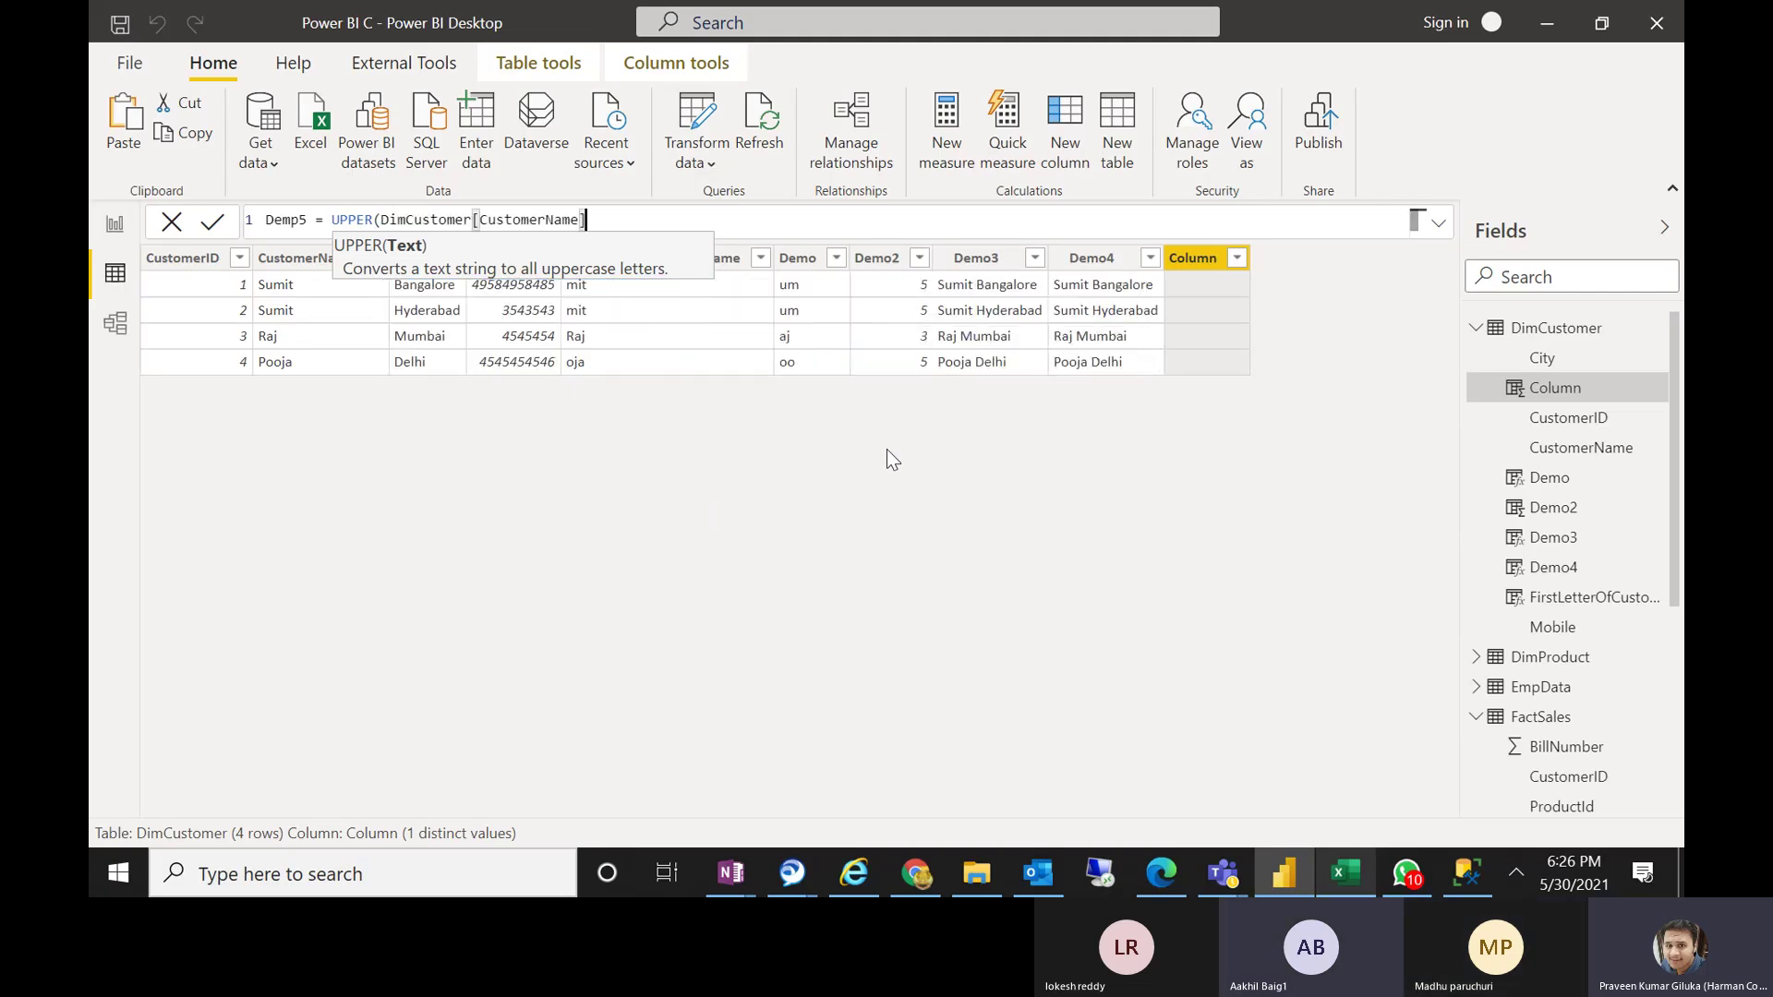
{"action": "type", "text": ")"}
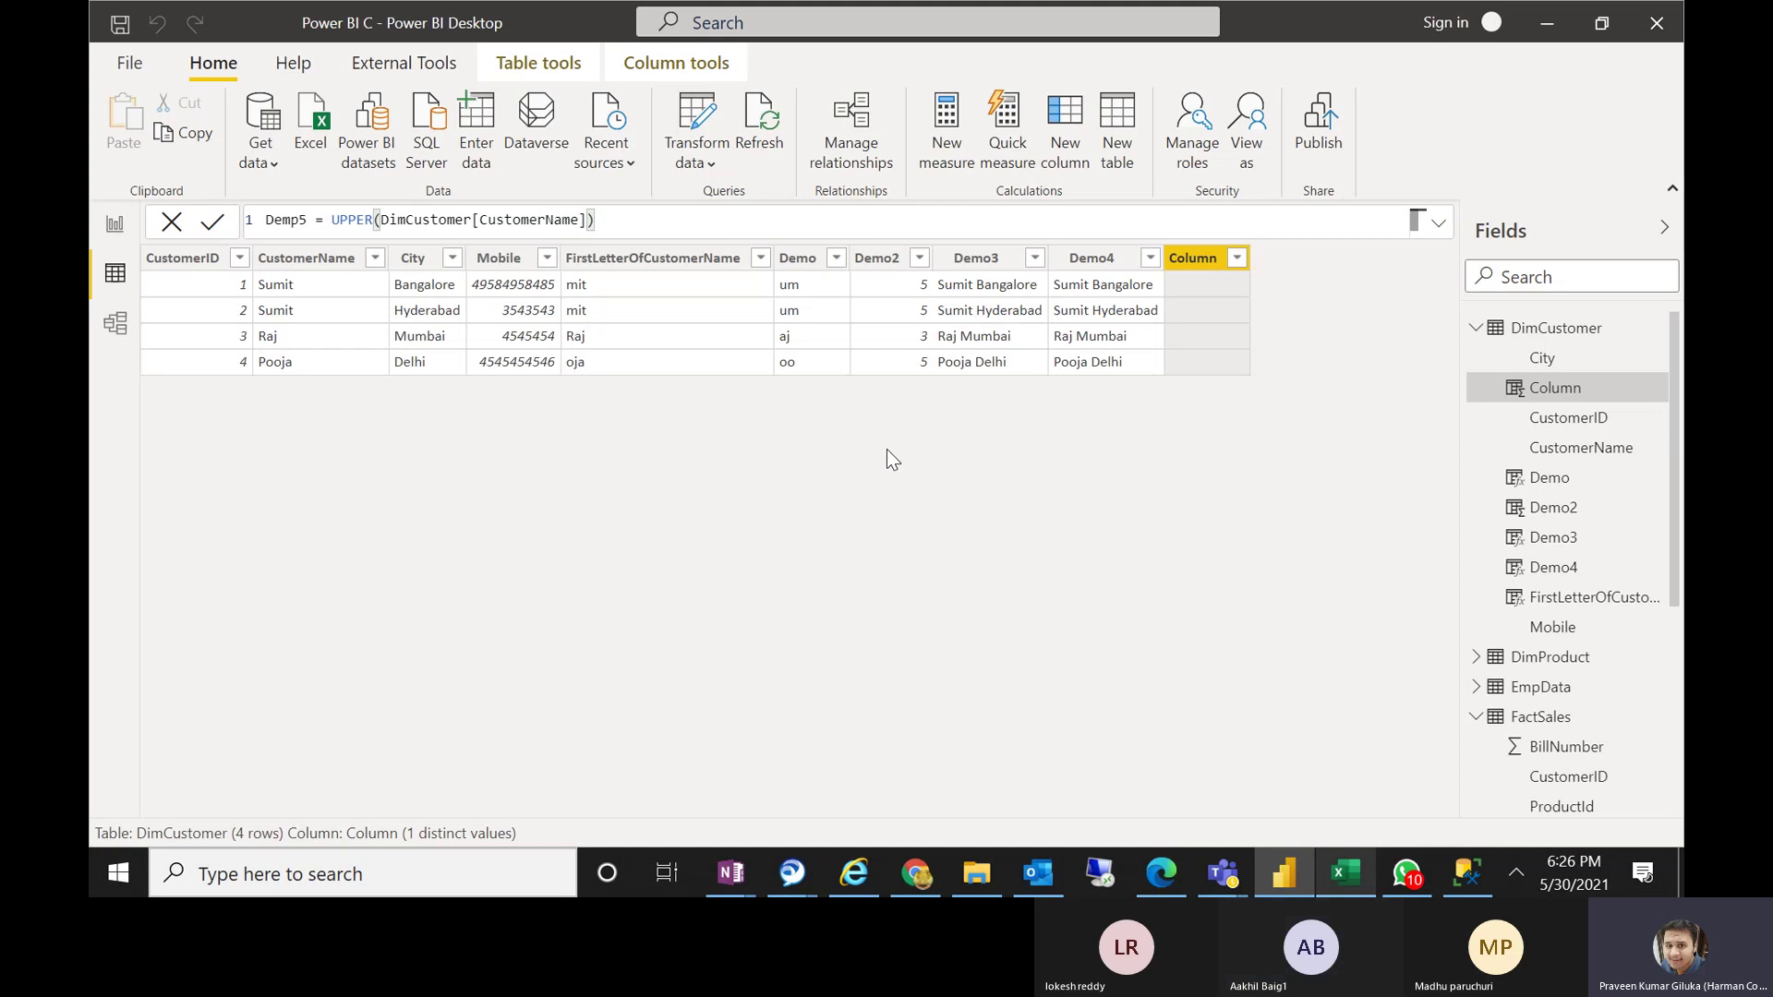
{"action": "key", "text": "Return"}
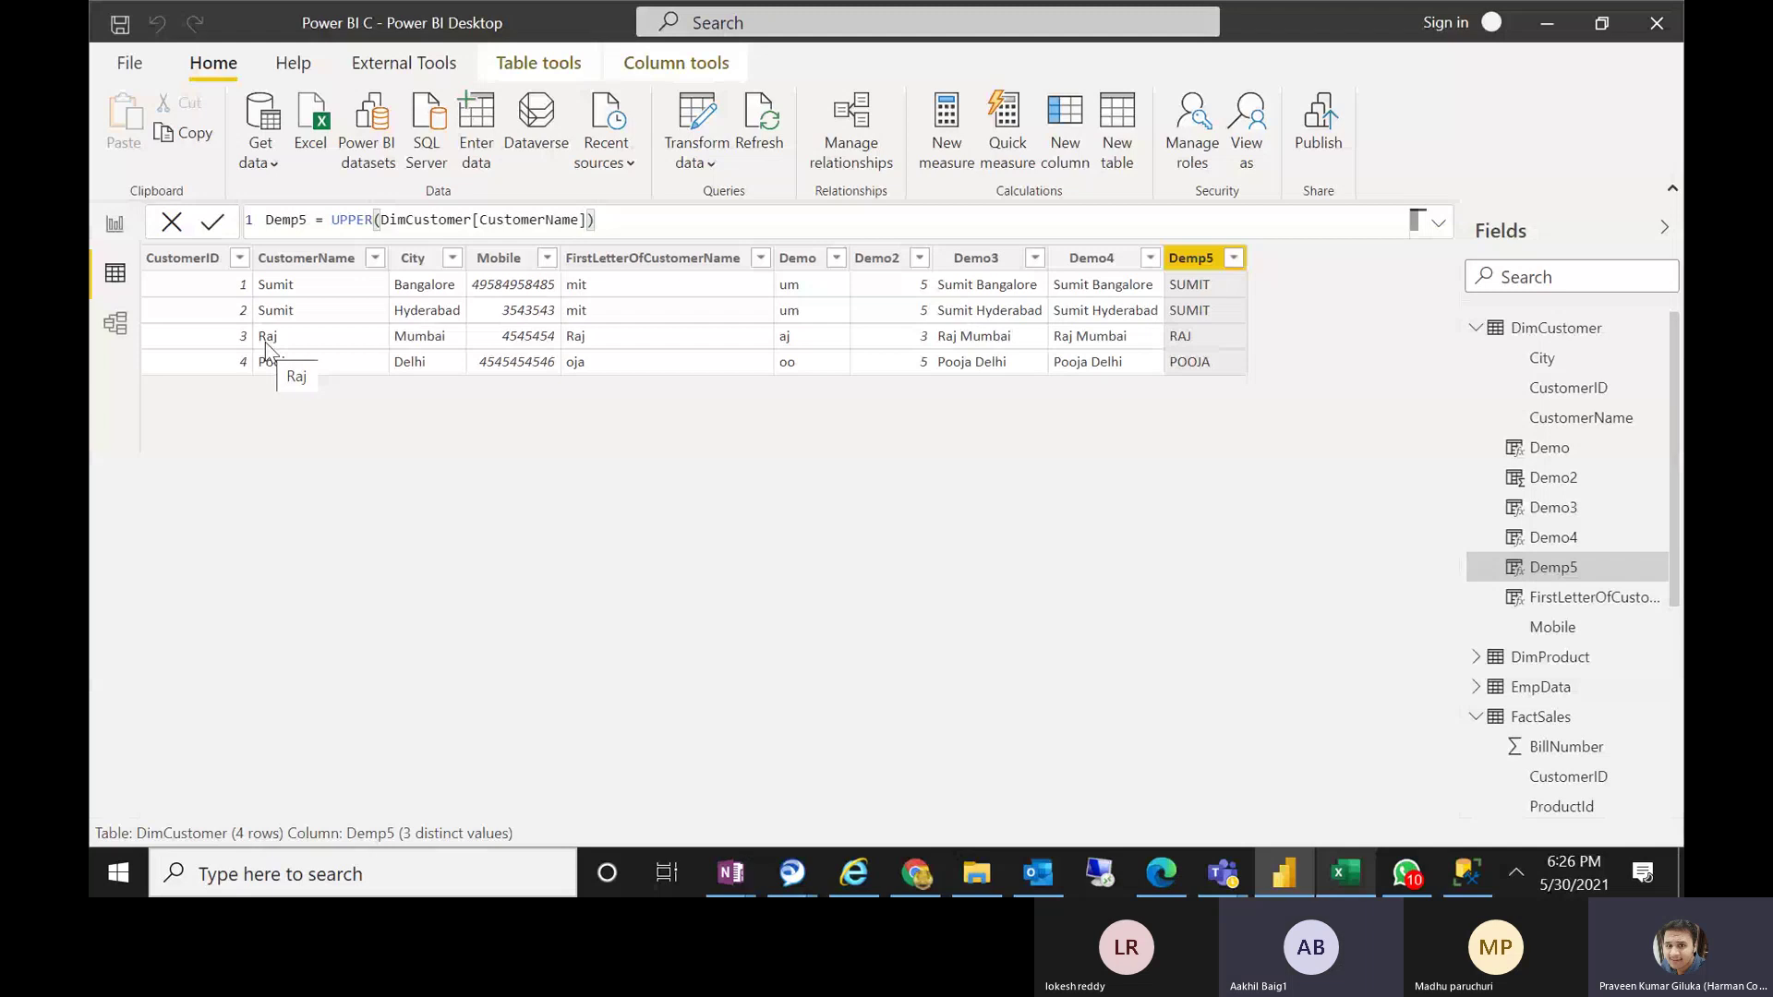
Replace UPPER with LOWER in the Demp5 formula and commit it
{"action": "left_click", "coordinate": [373, 219]}
{"action": "left_click_drag", "start_coordinate": [373, 220], "coordinate": [332, 220]}
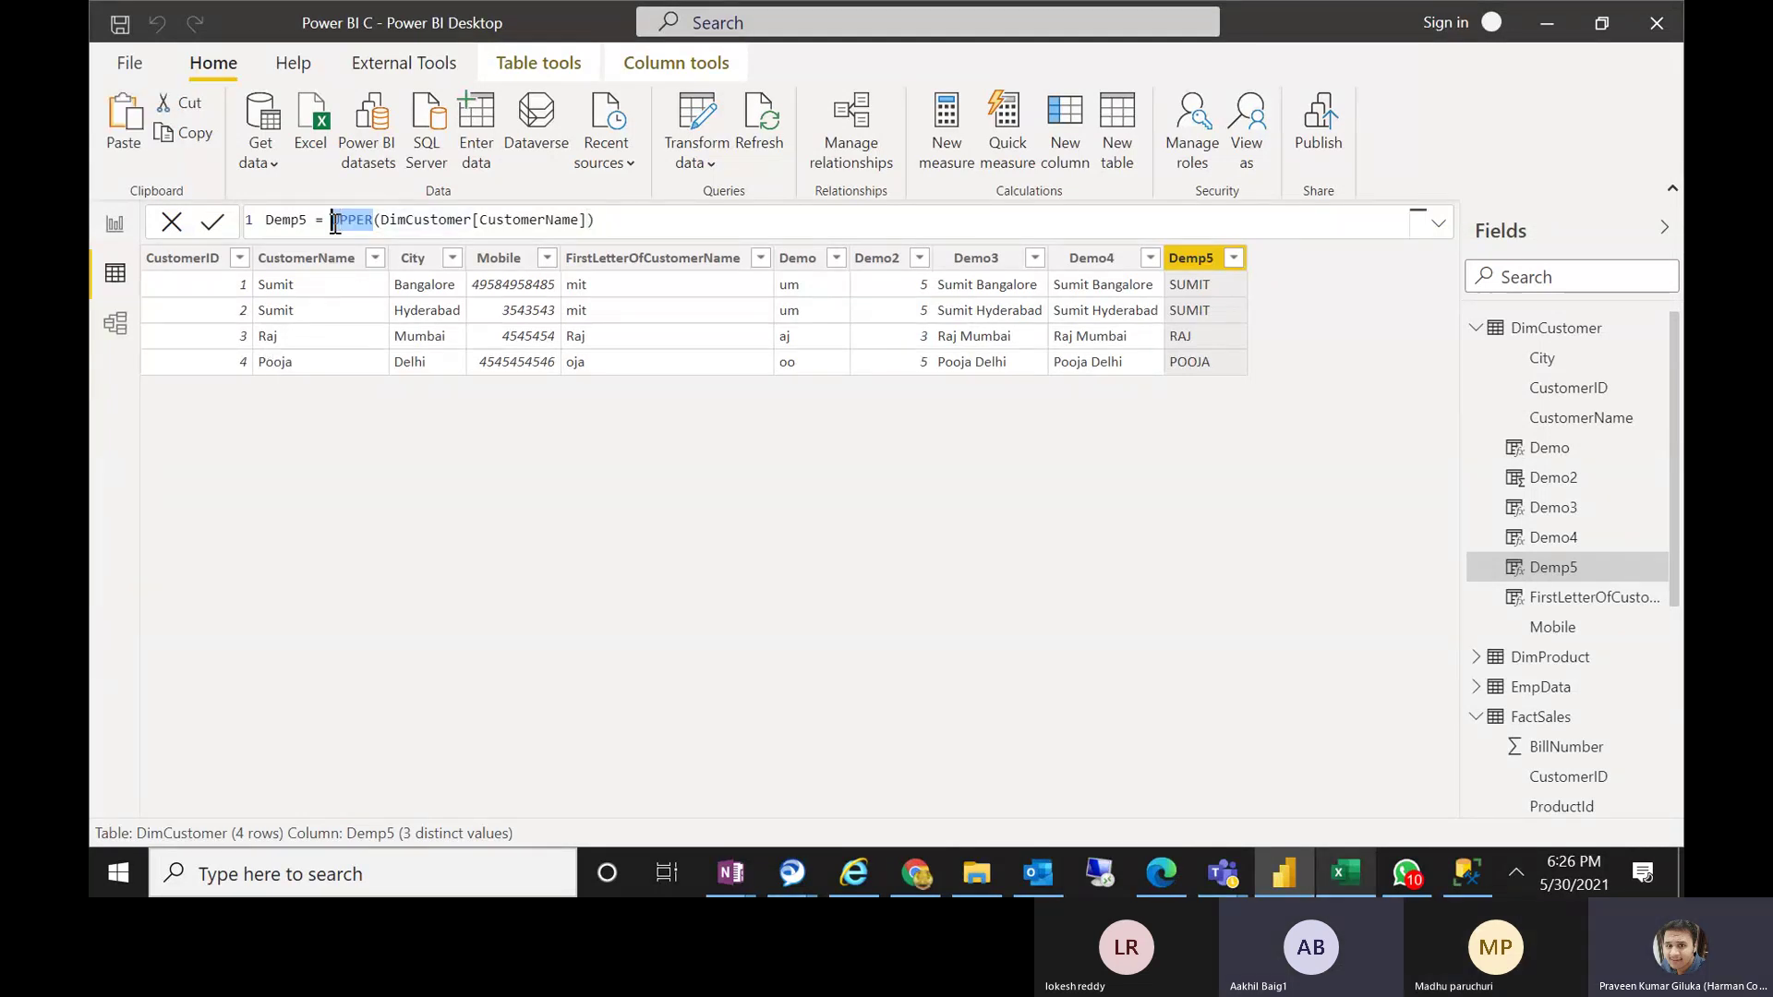
{"action": "type", "text": "lo"}
{"action": "type", "text": "we"}
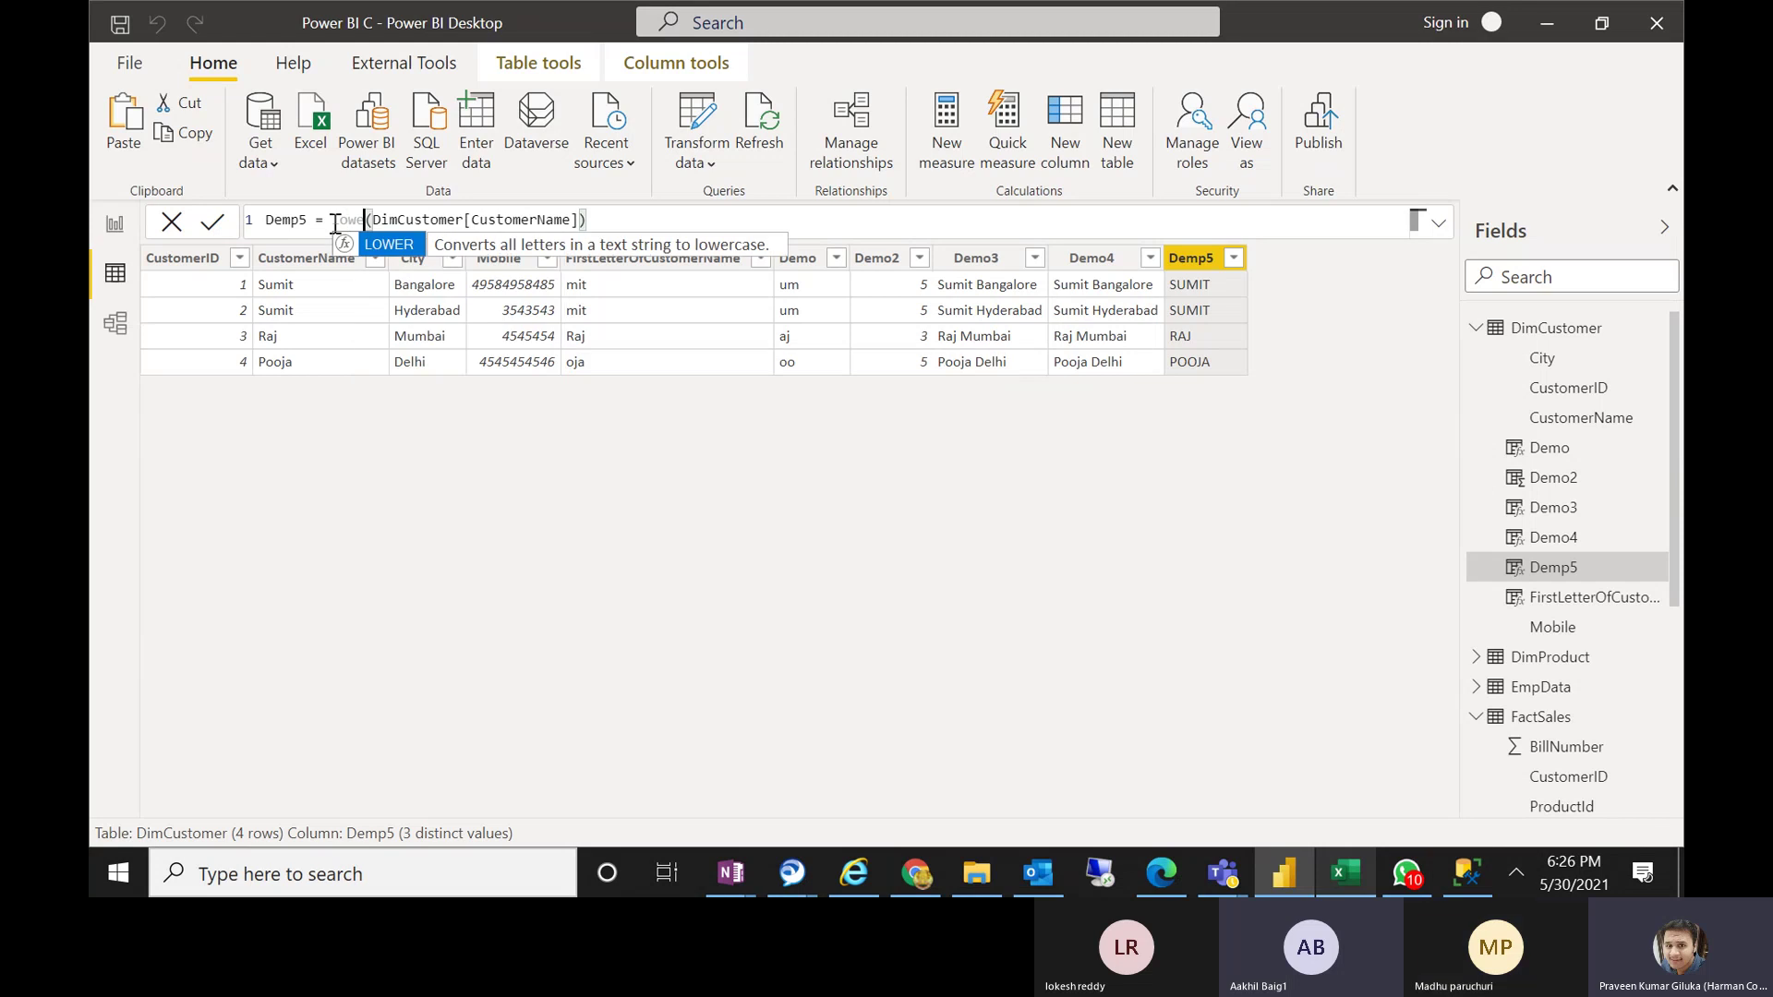
{"action": "key", "text": "Tab"}
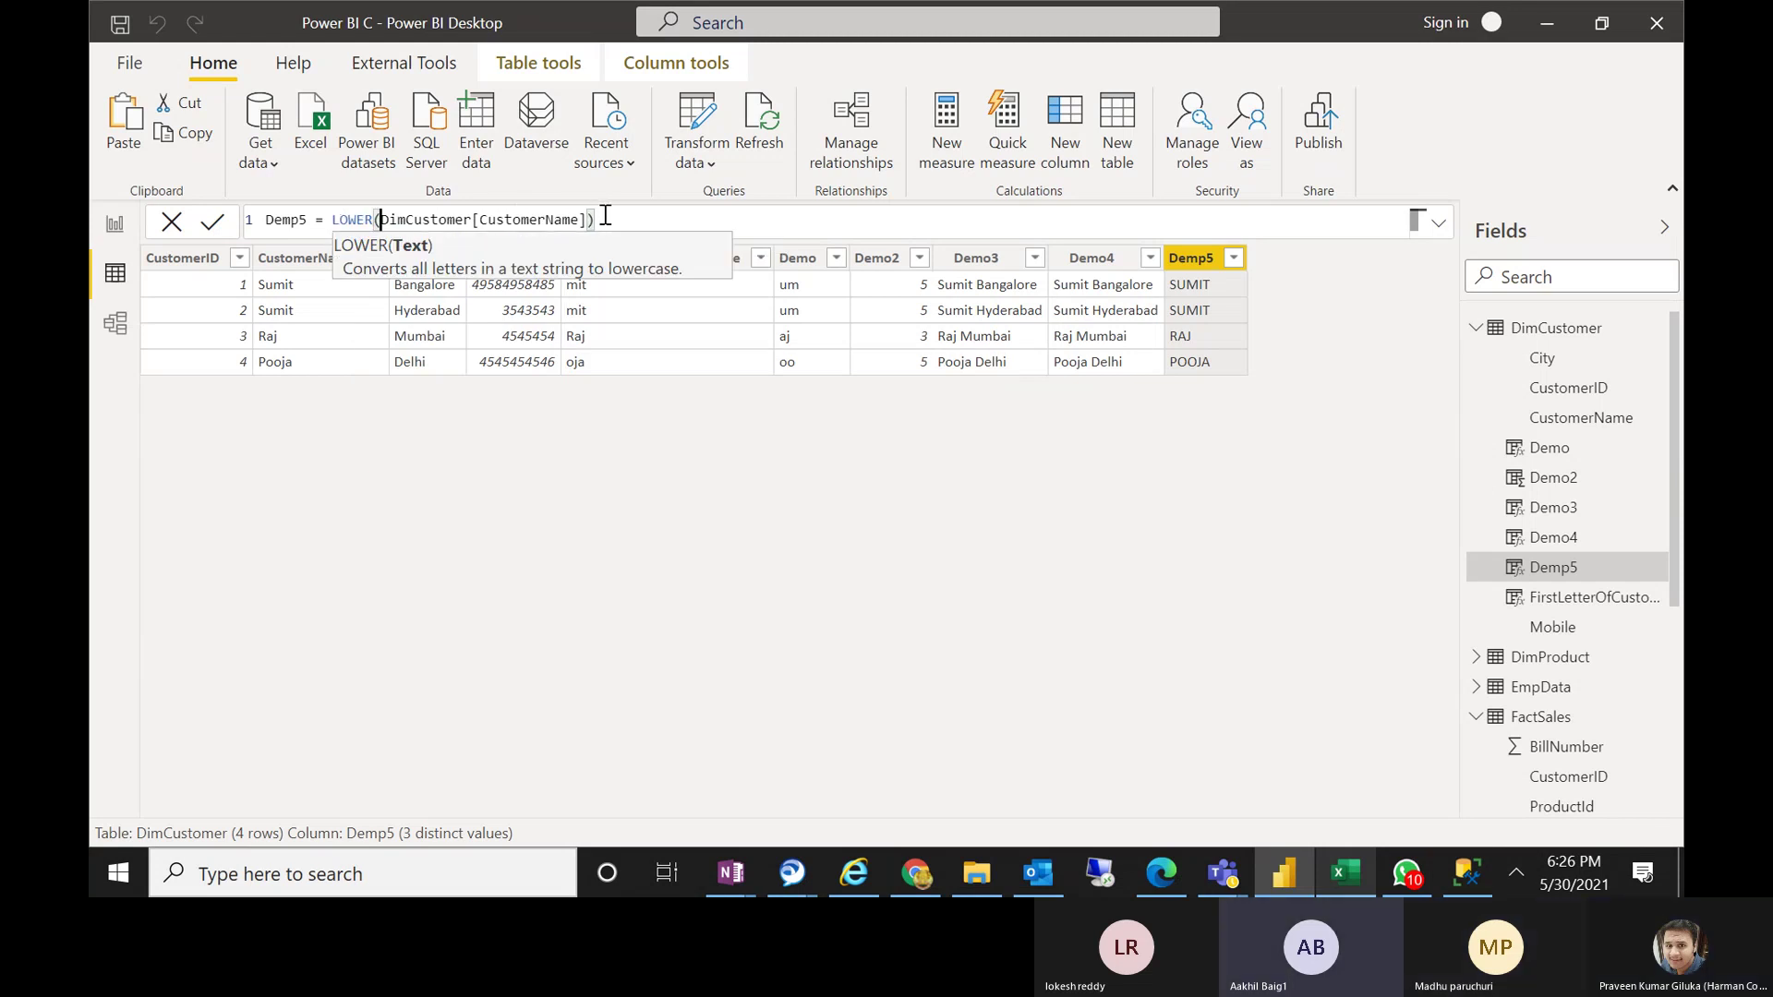
{"action": "key", "text": "Return"}
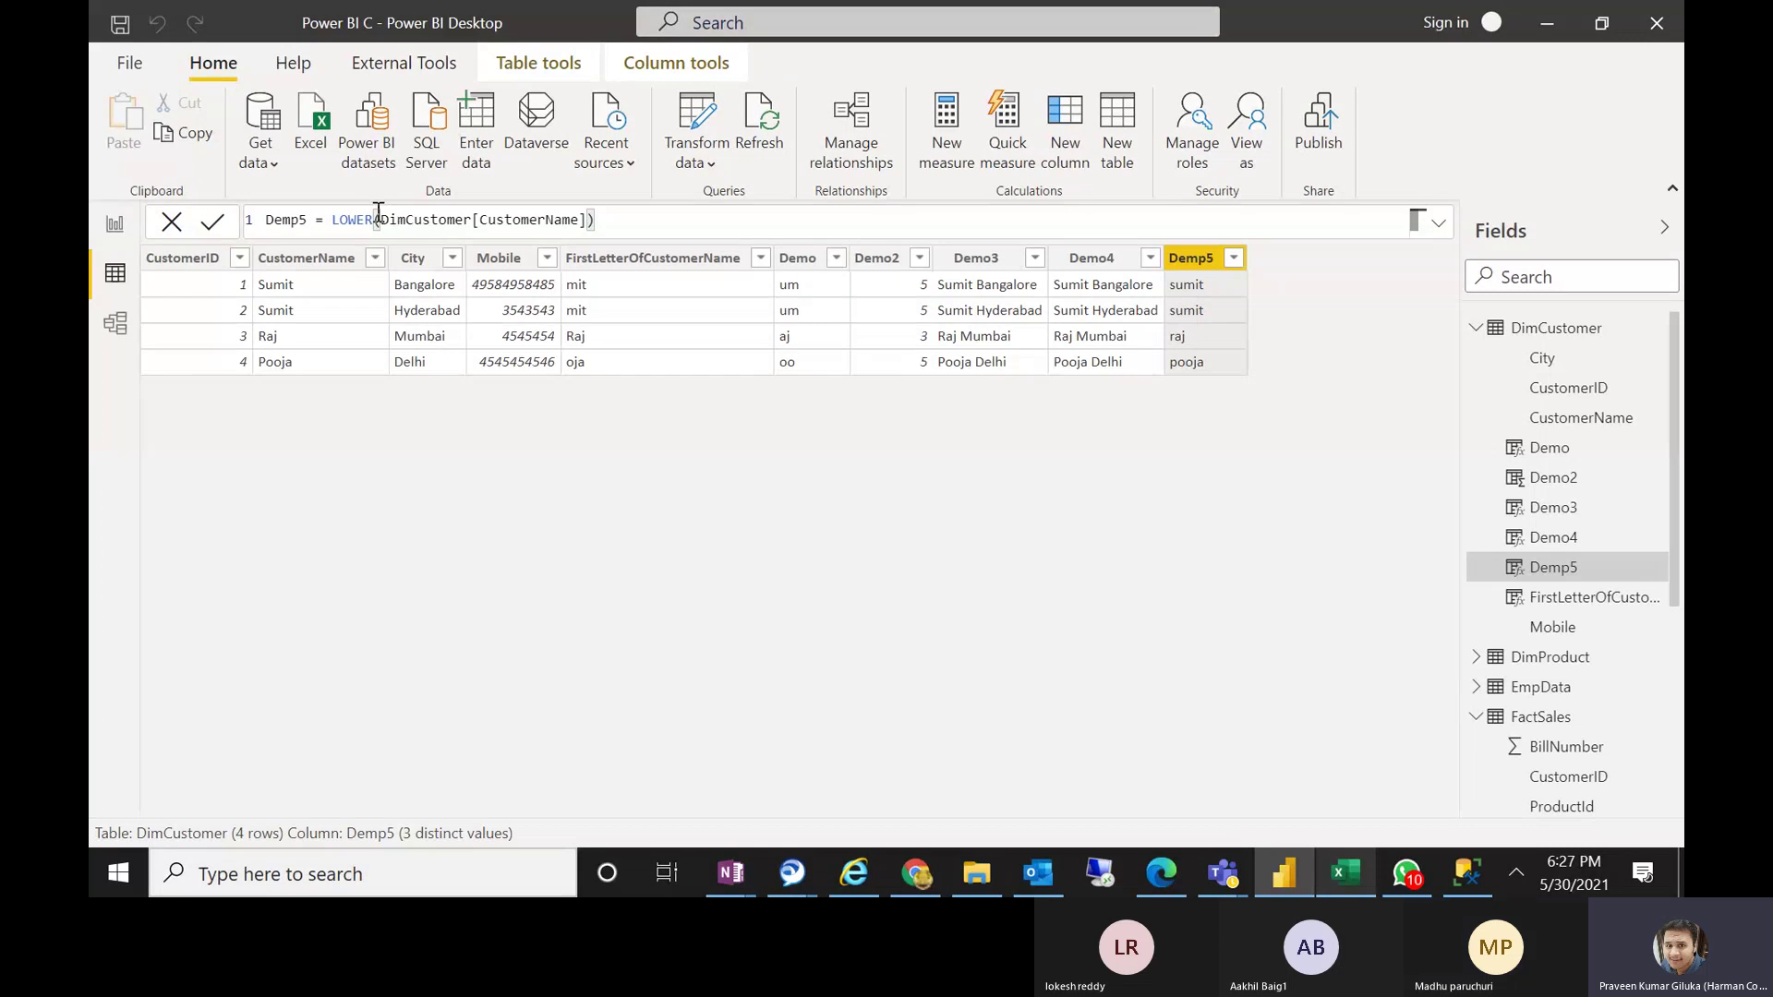
{"action": "left_click_drag", "start_coordinate": [373, 219], "coordinate": [334, 219]}
{"action": "type", "text": "ini"}
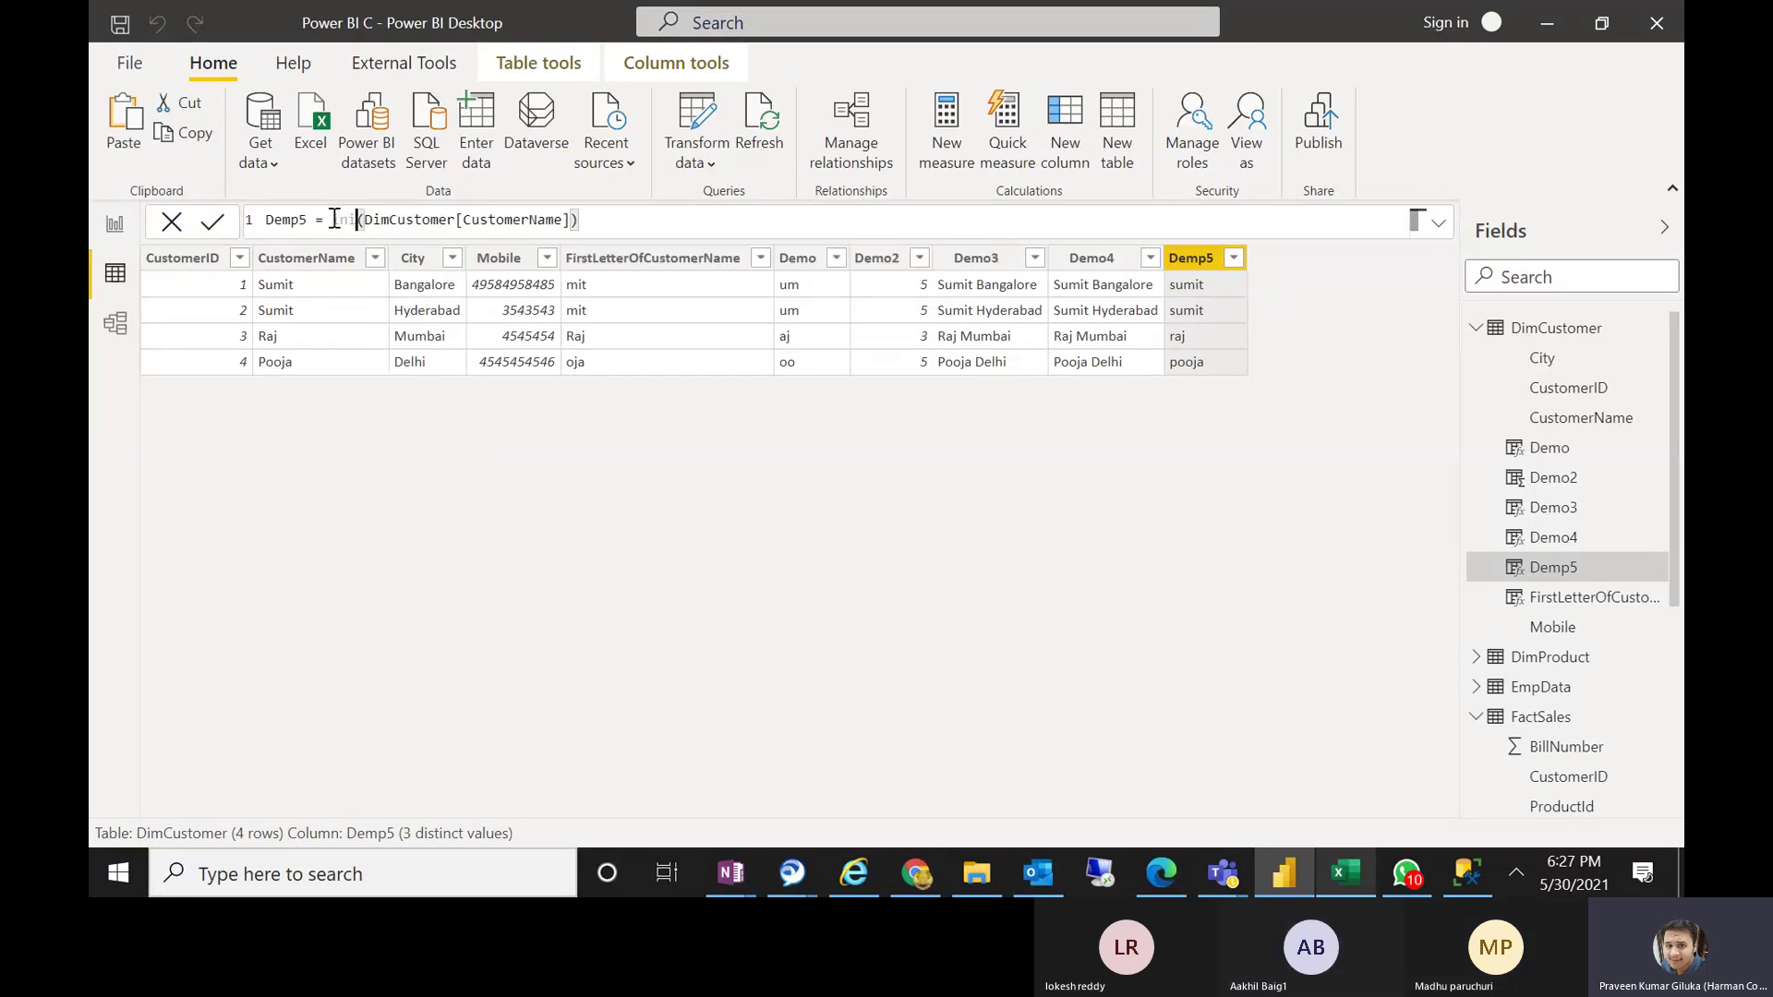
{"action": "key", "text": "BackSpace"}
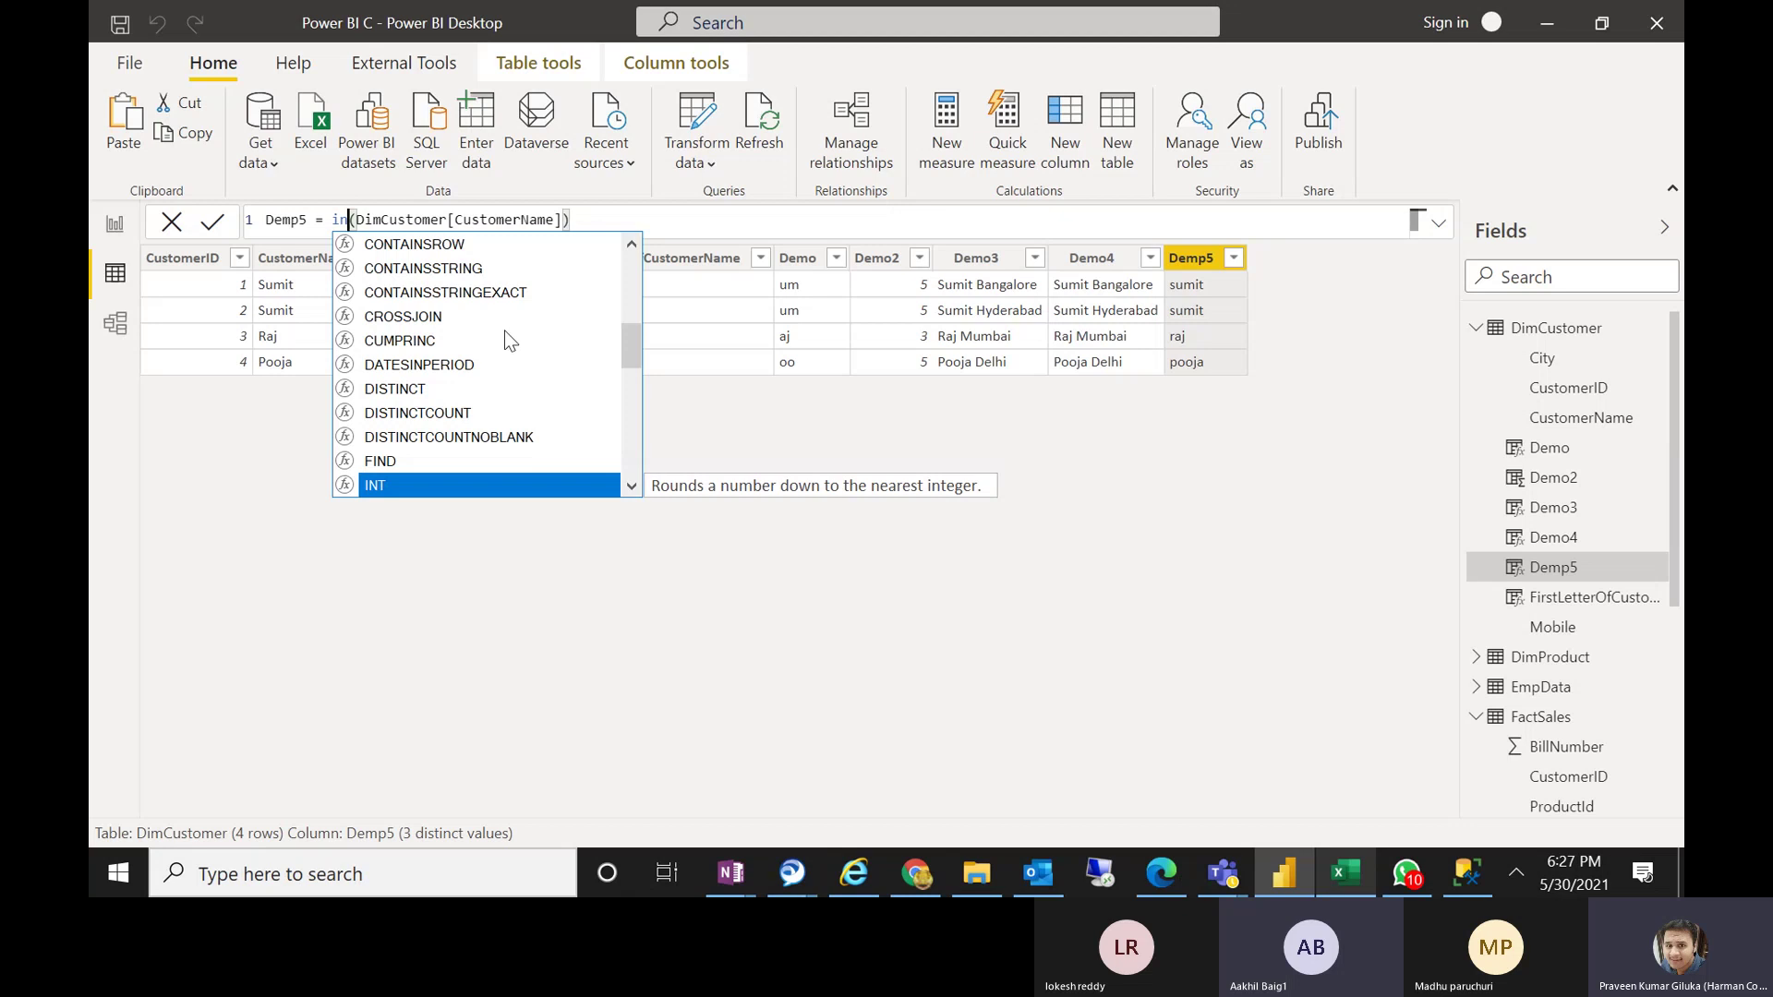
{"action": "key", "text": "Escape"}
{"action": "key", "text": "ctrl+z"}
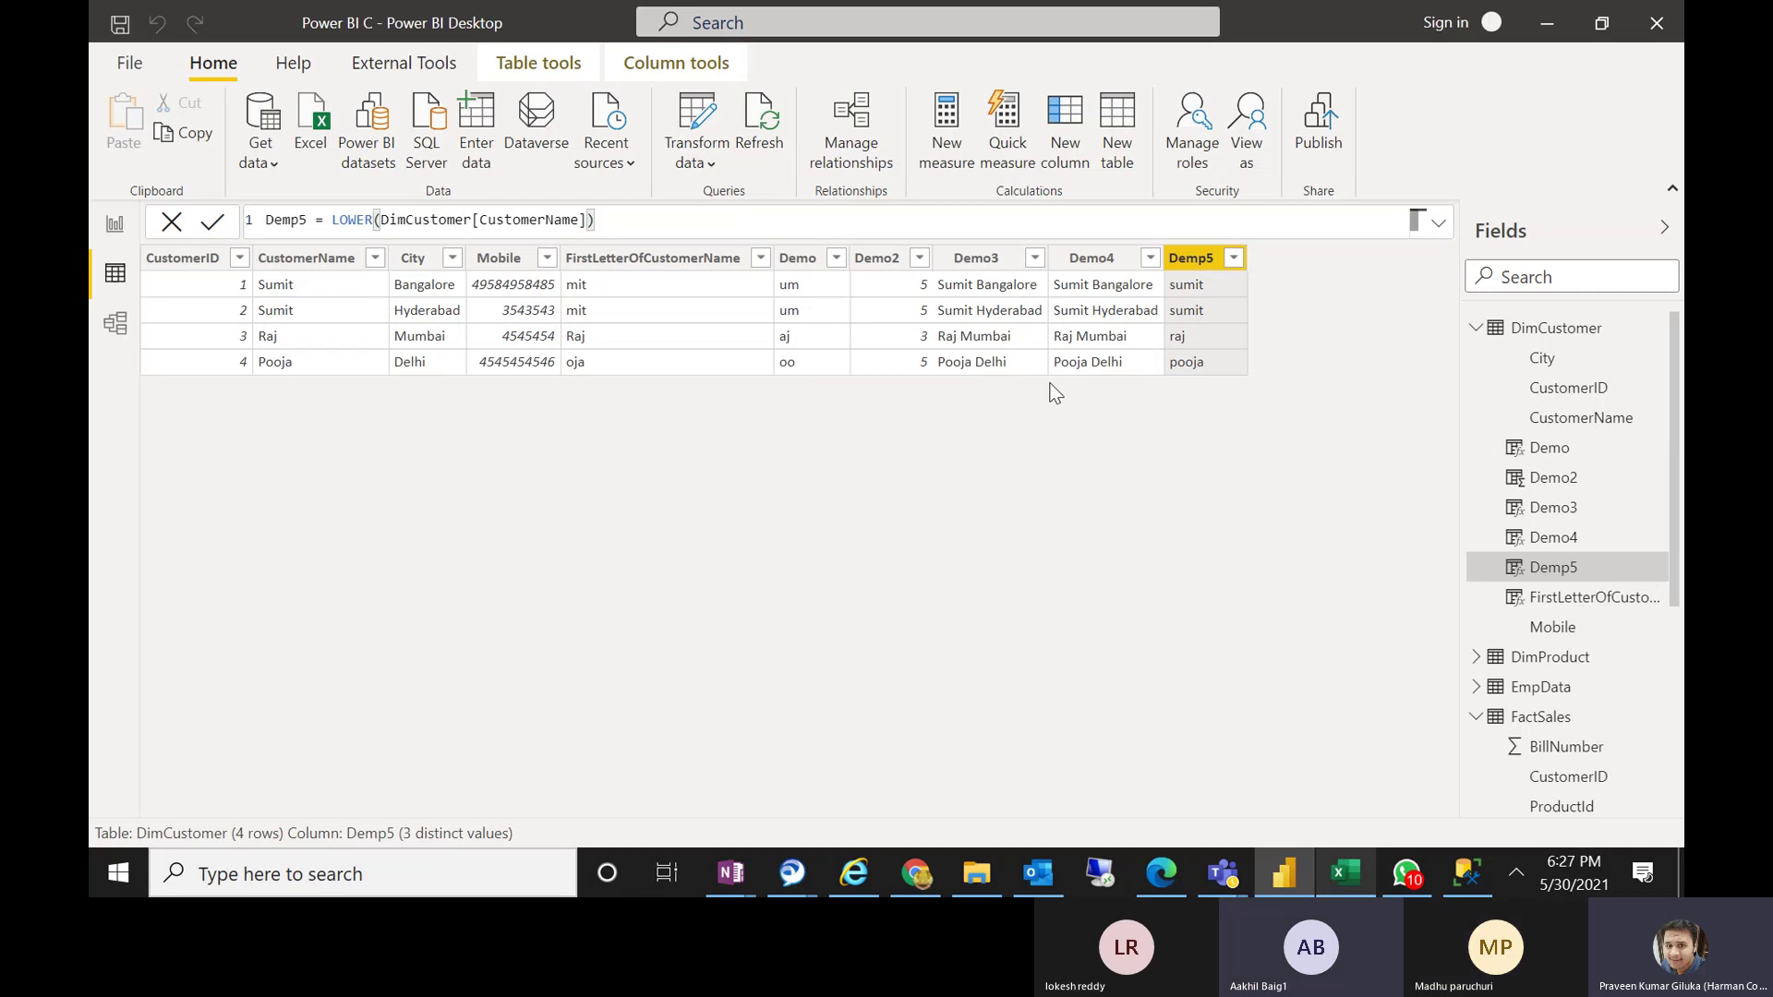
Show Page 3 in the report view, clear the CustomerName slicer's selections and move the slicer to the page's left edge
{"action": "left_click", "coordinate": [113, 226]}
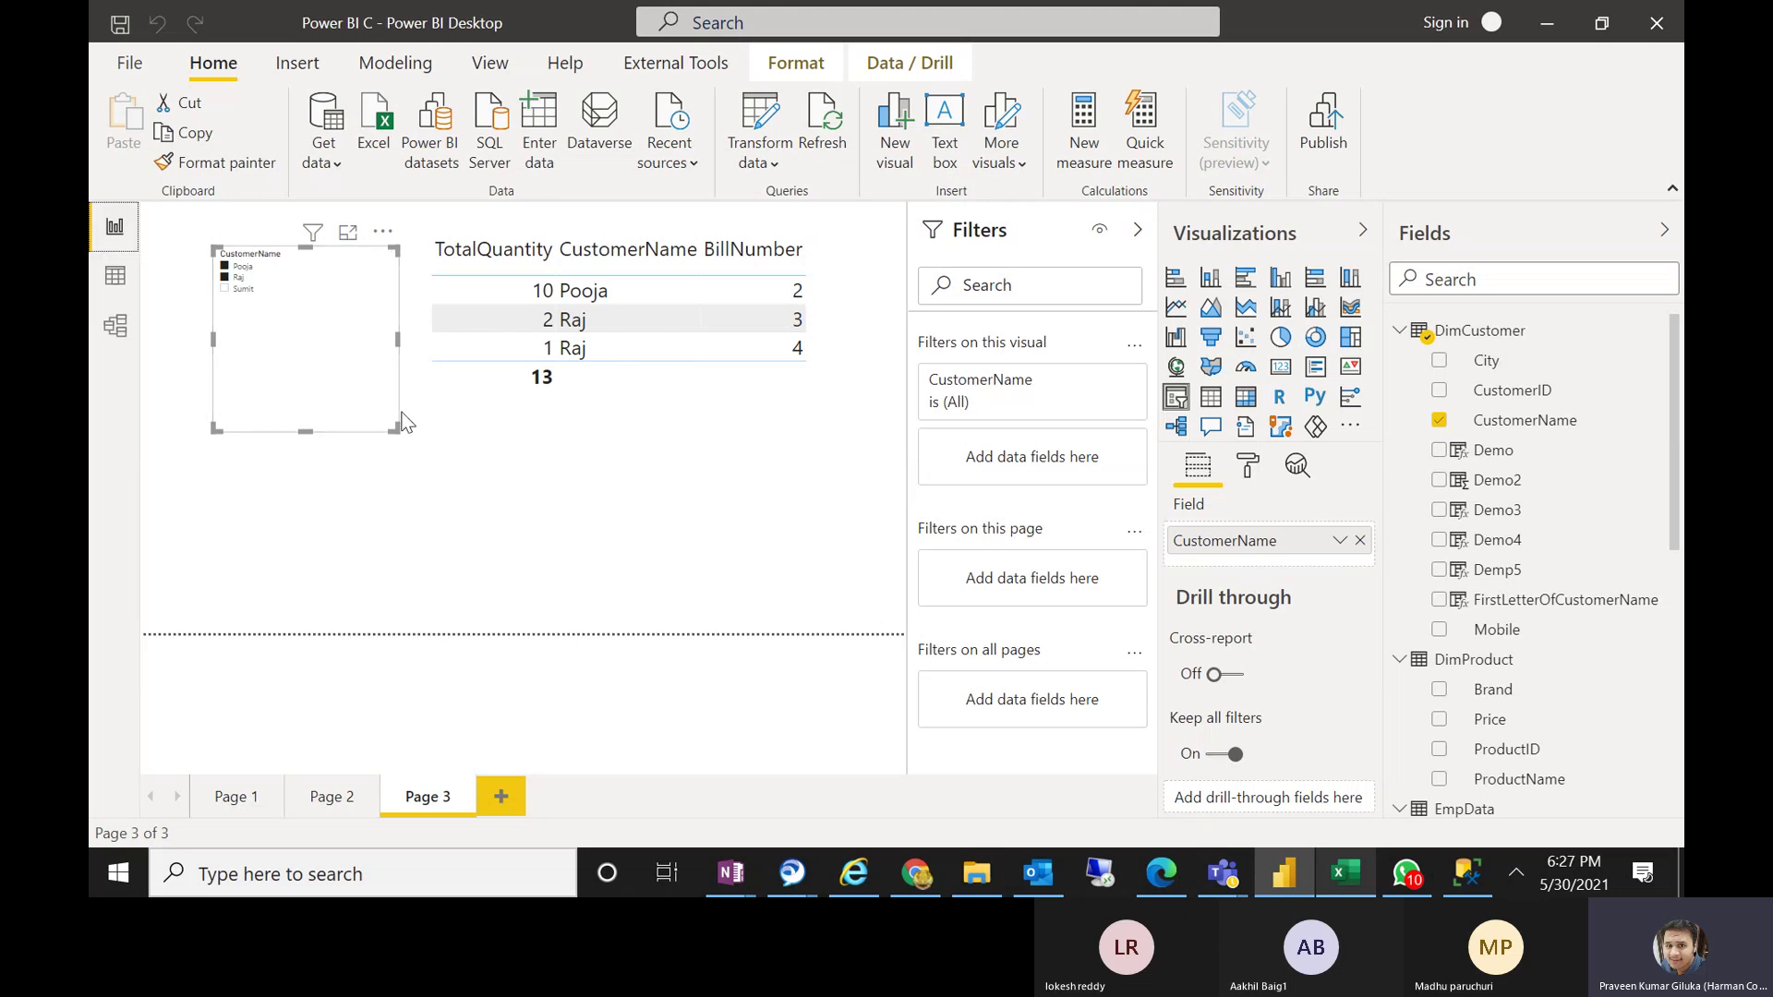
{"action": "left_click", "coordinate": [381, 232]}
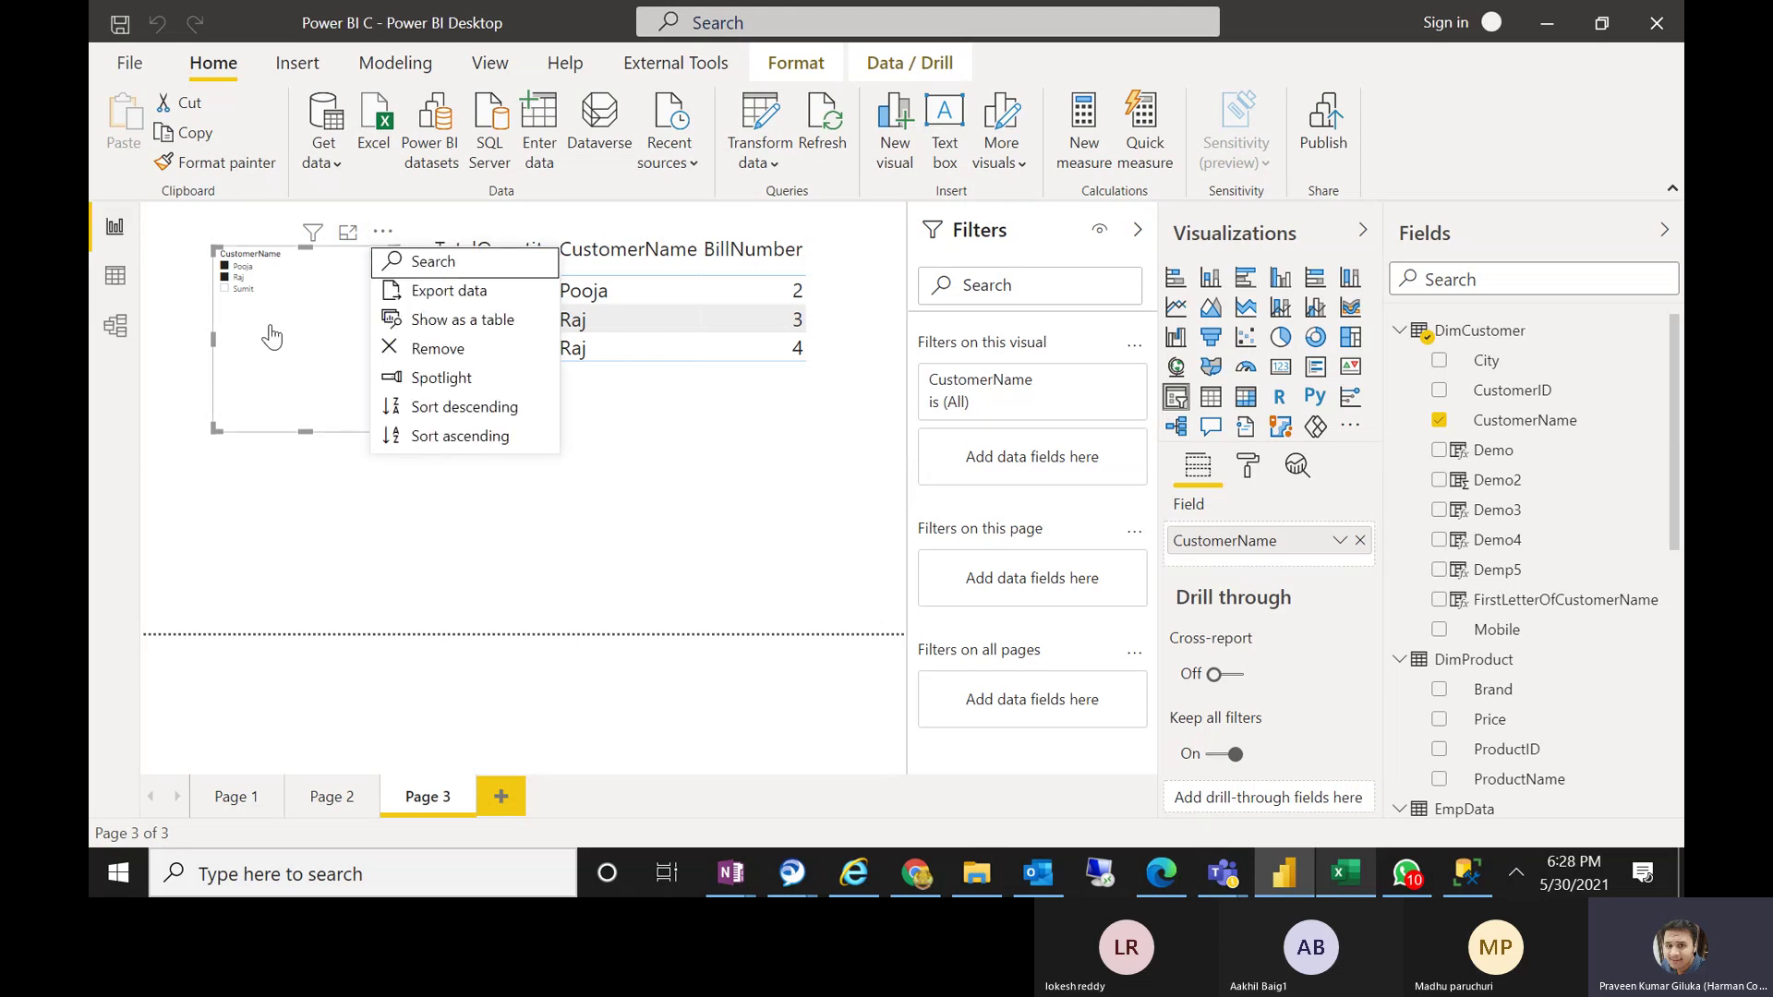
{"action": "left_click", "coordinate": [232, 292]}
{"action": "left_click", "coordinate": [230, 292]}
{"action": "left_click", "coordinate": [229, 290]}
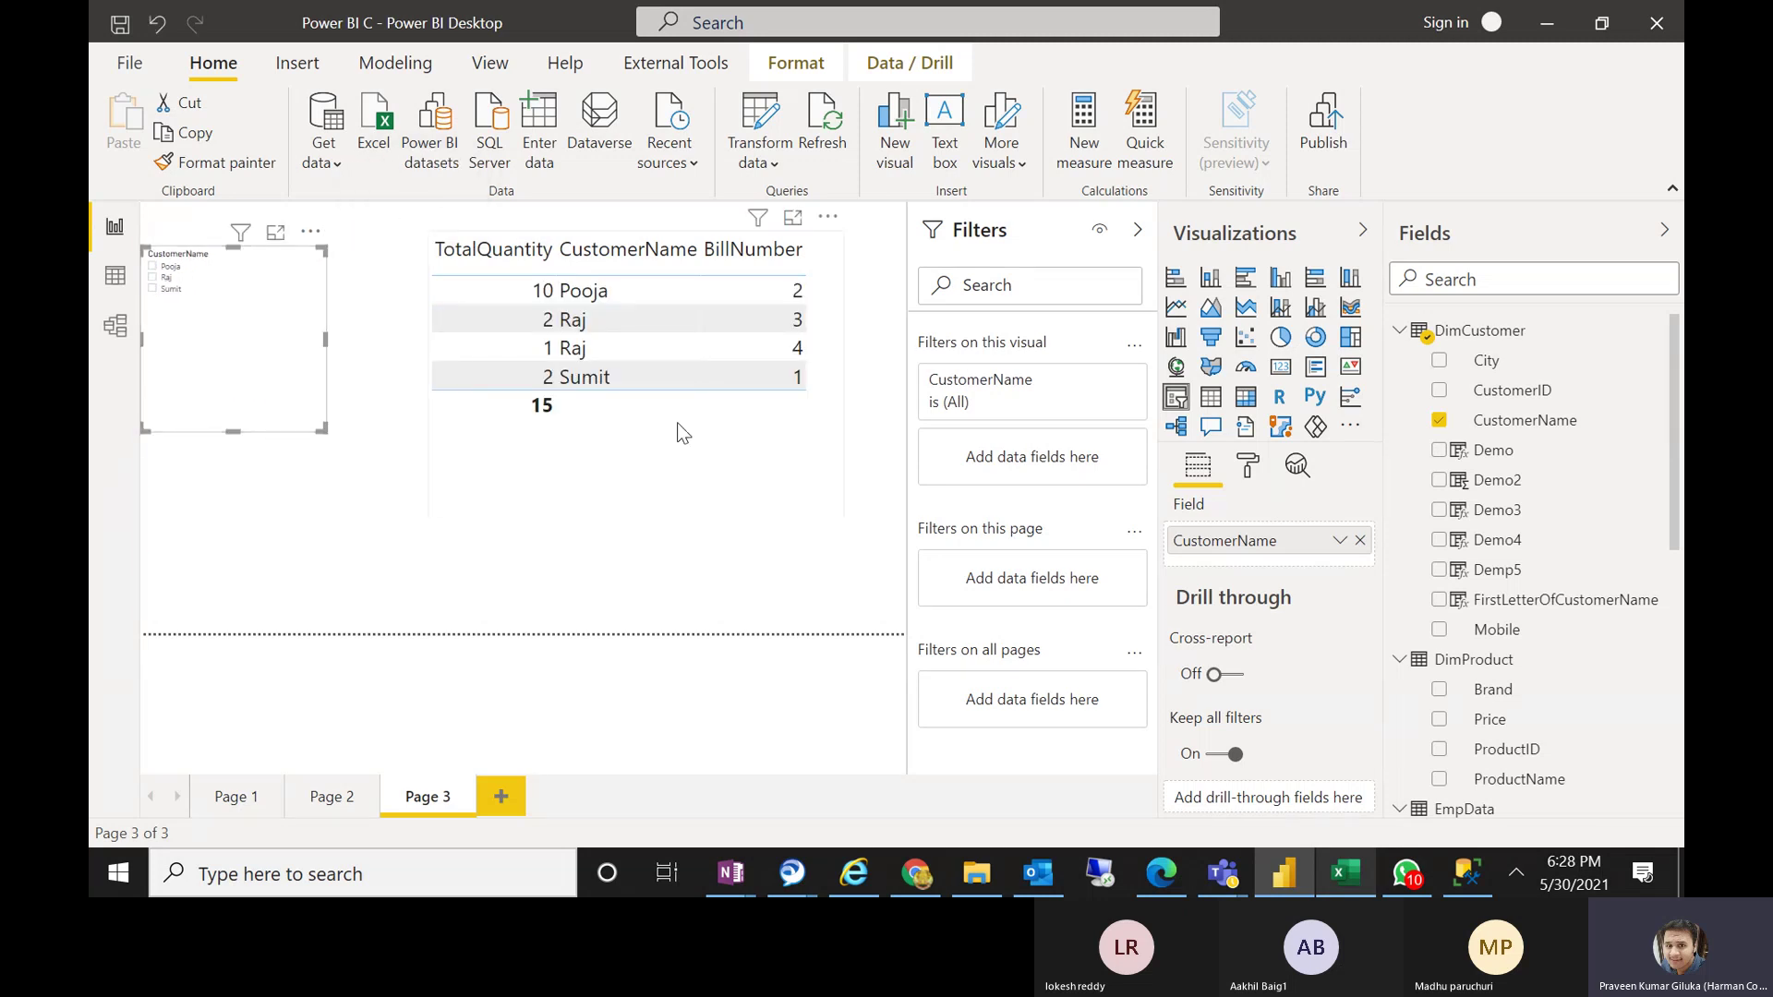
Add a card visual showing the FactSales measure TotalQuantity and place it below the slicer
{"action": "left_click", "coordinate": [635, 539]}
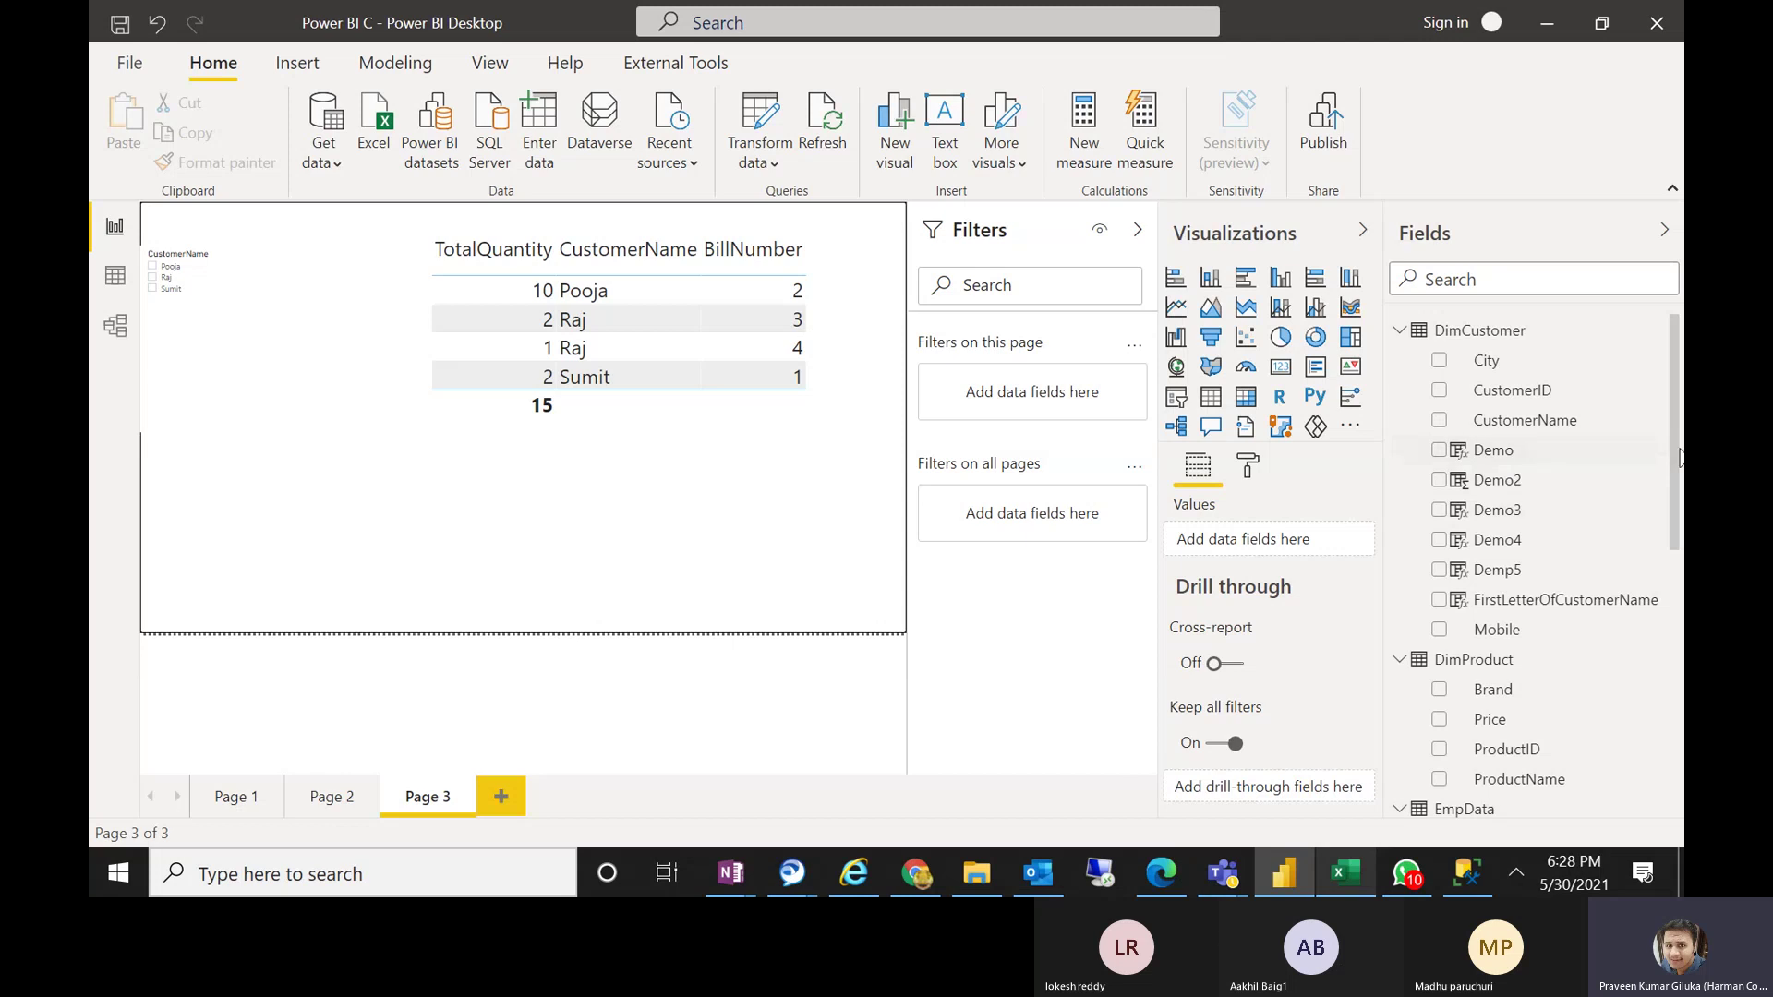
{"action": "left_click_drag", "start_coordinate": [1676, 473], "coordinate": [1676, 717]}
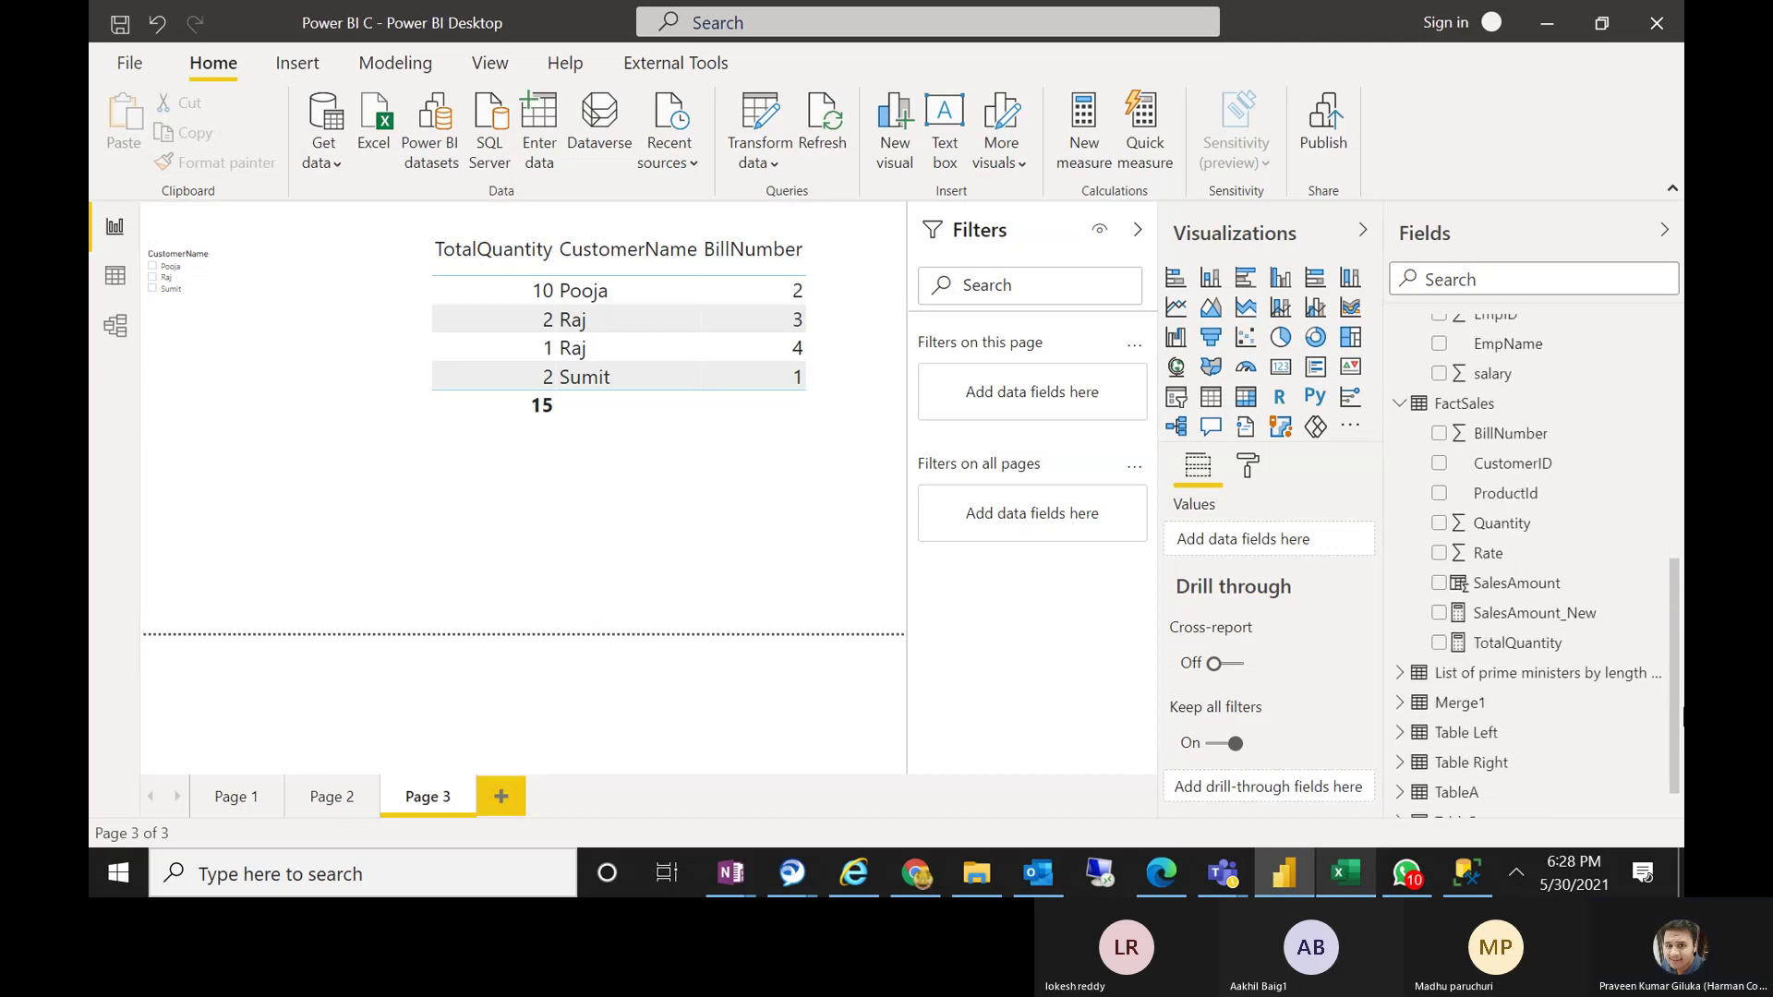
{"action": "left_click", "coordinate": [1439, 643]}
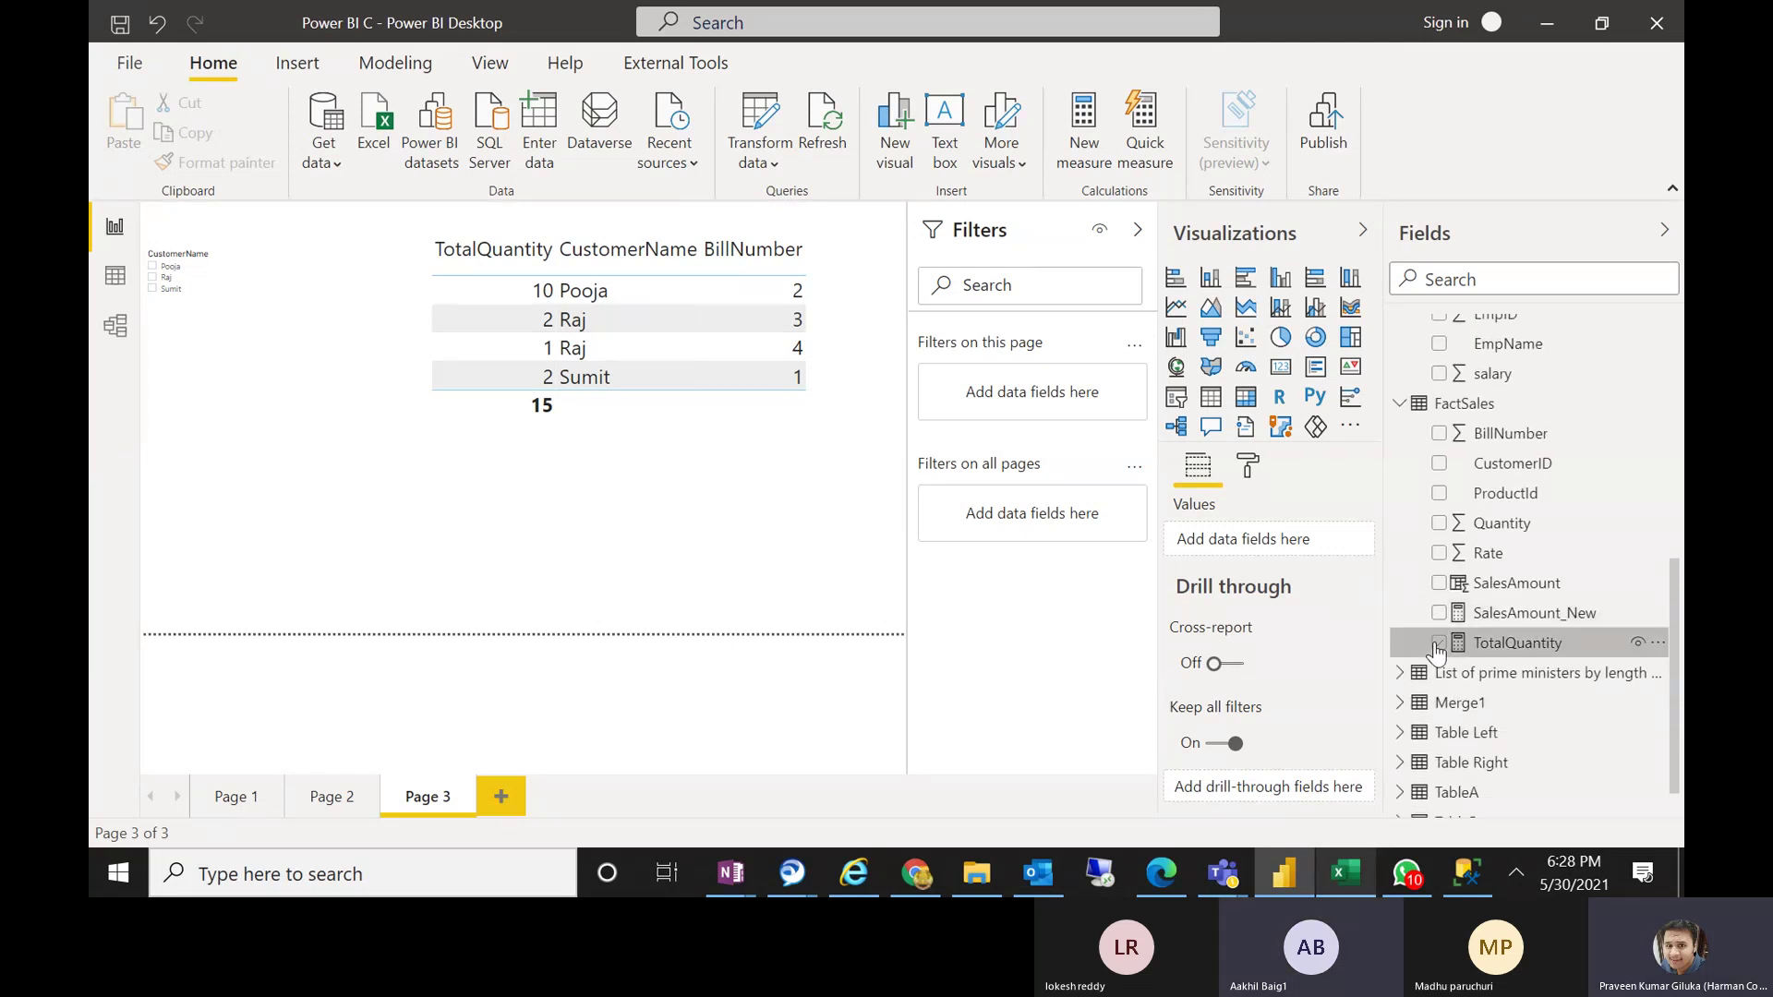
{"action": "left_click", "coordinate": [1279, 367]}
{"action": "left_click_drag", "start_coordinate": [283, 548], "coordinate": [385, 489]}
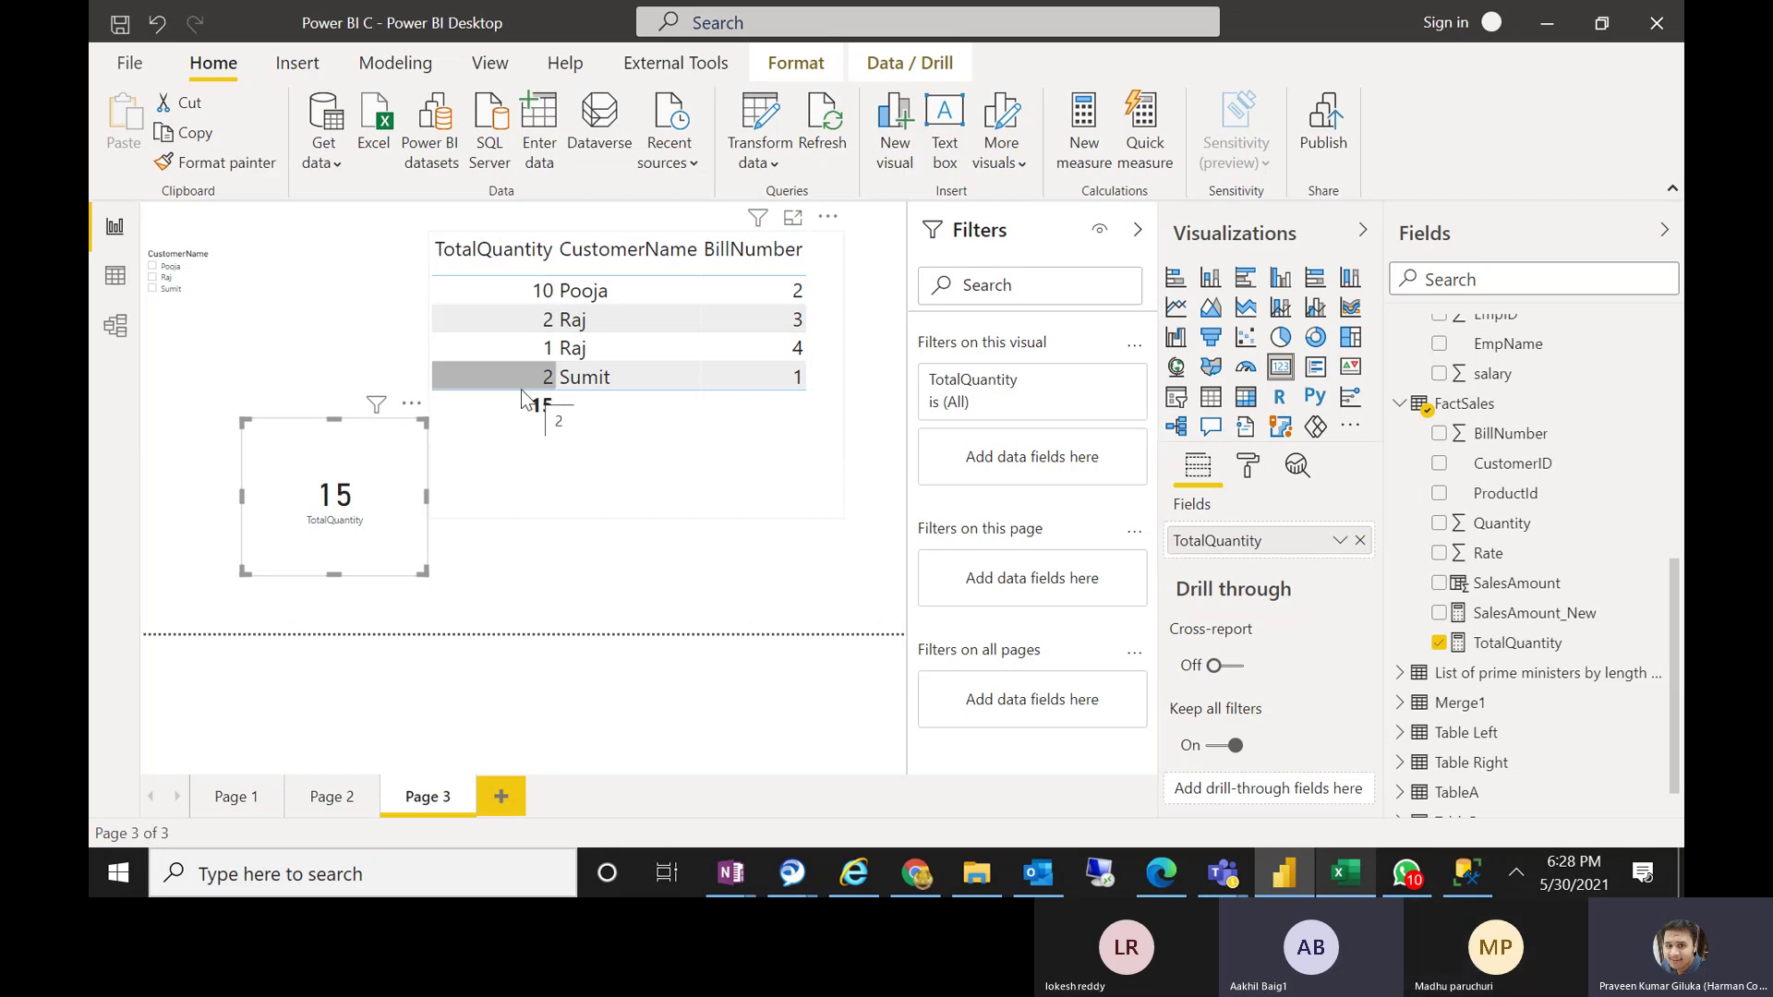
Test the card by filtering the CustomerName slicer to the first and second customers in turn, ending with no customer selected
{"action": "left_click", "coordinate": [167, 267]}
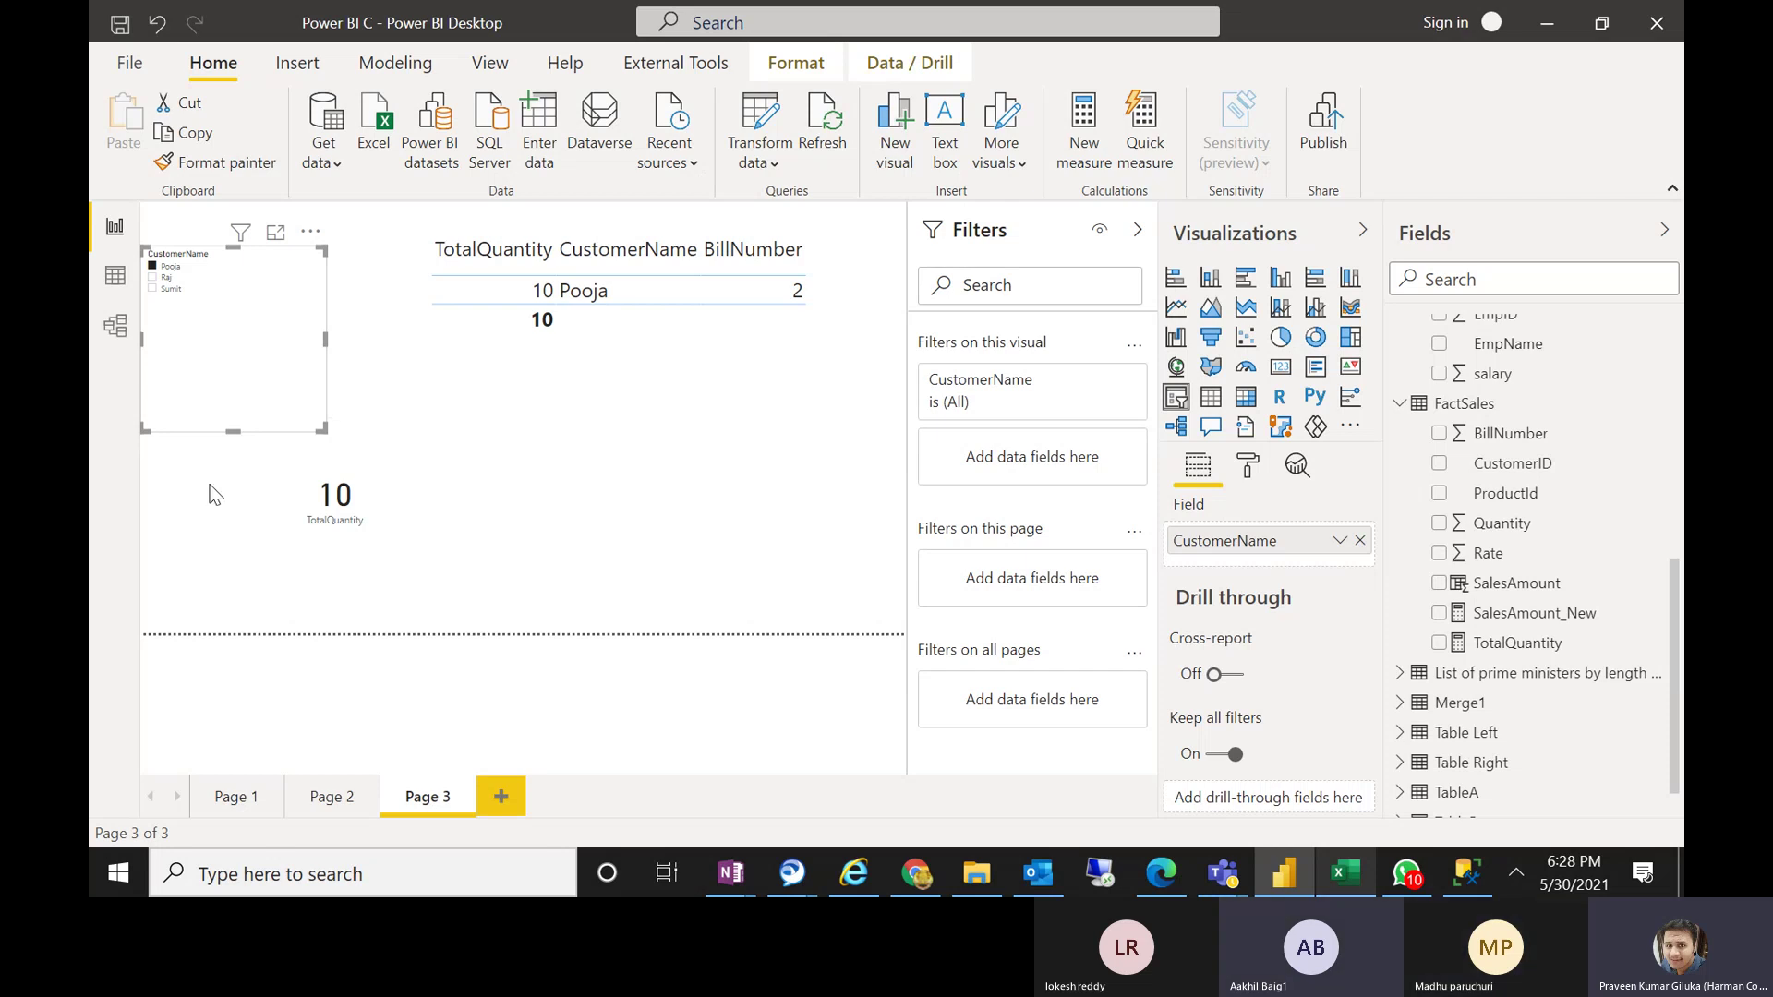
{"action": "left_click", "coordinate": [156, 277]}
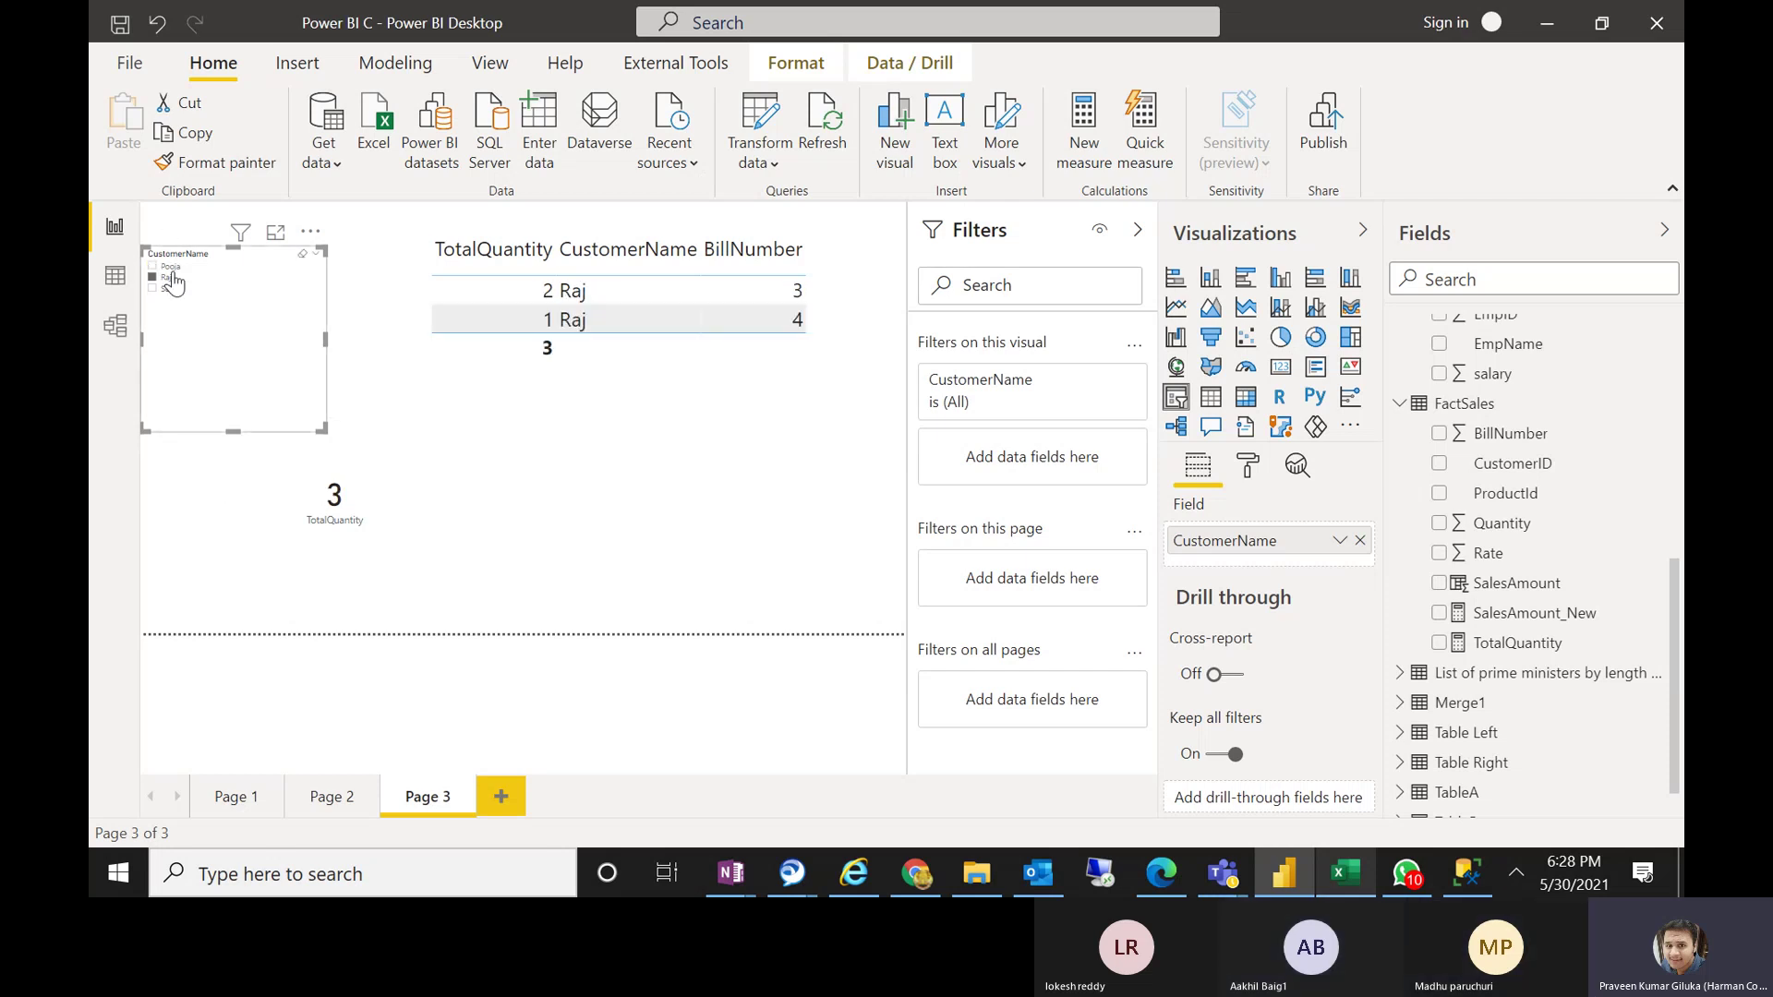
{"action": "left_click", "coordinate": [153, 266]}
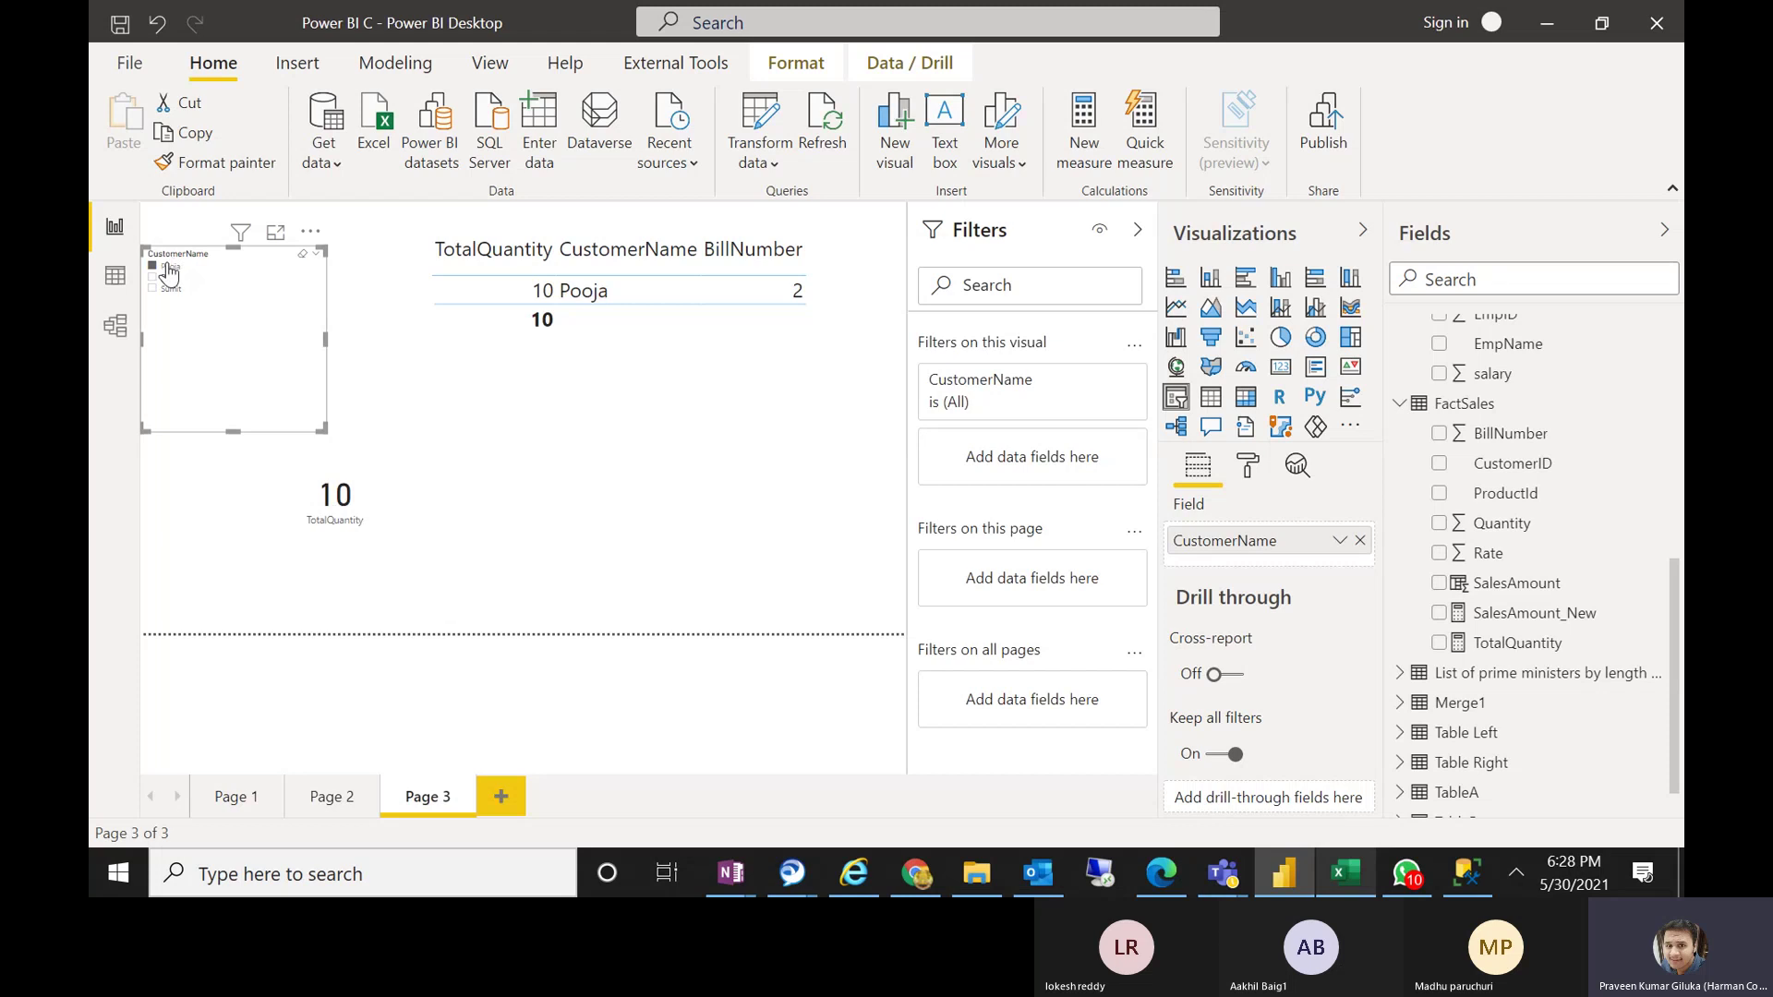
{"action": "left_click", "coordinate": [155, 266]}
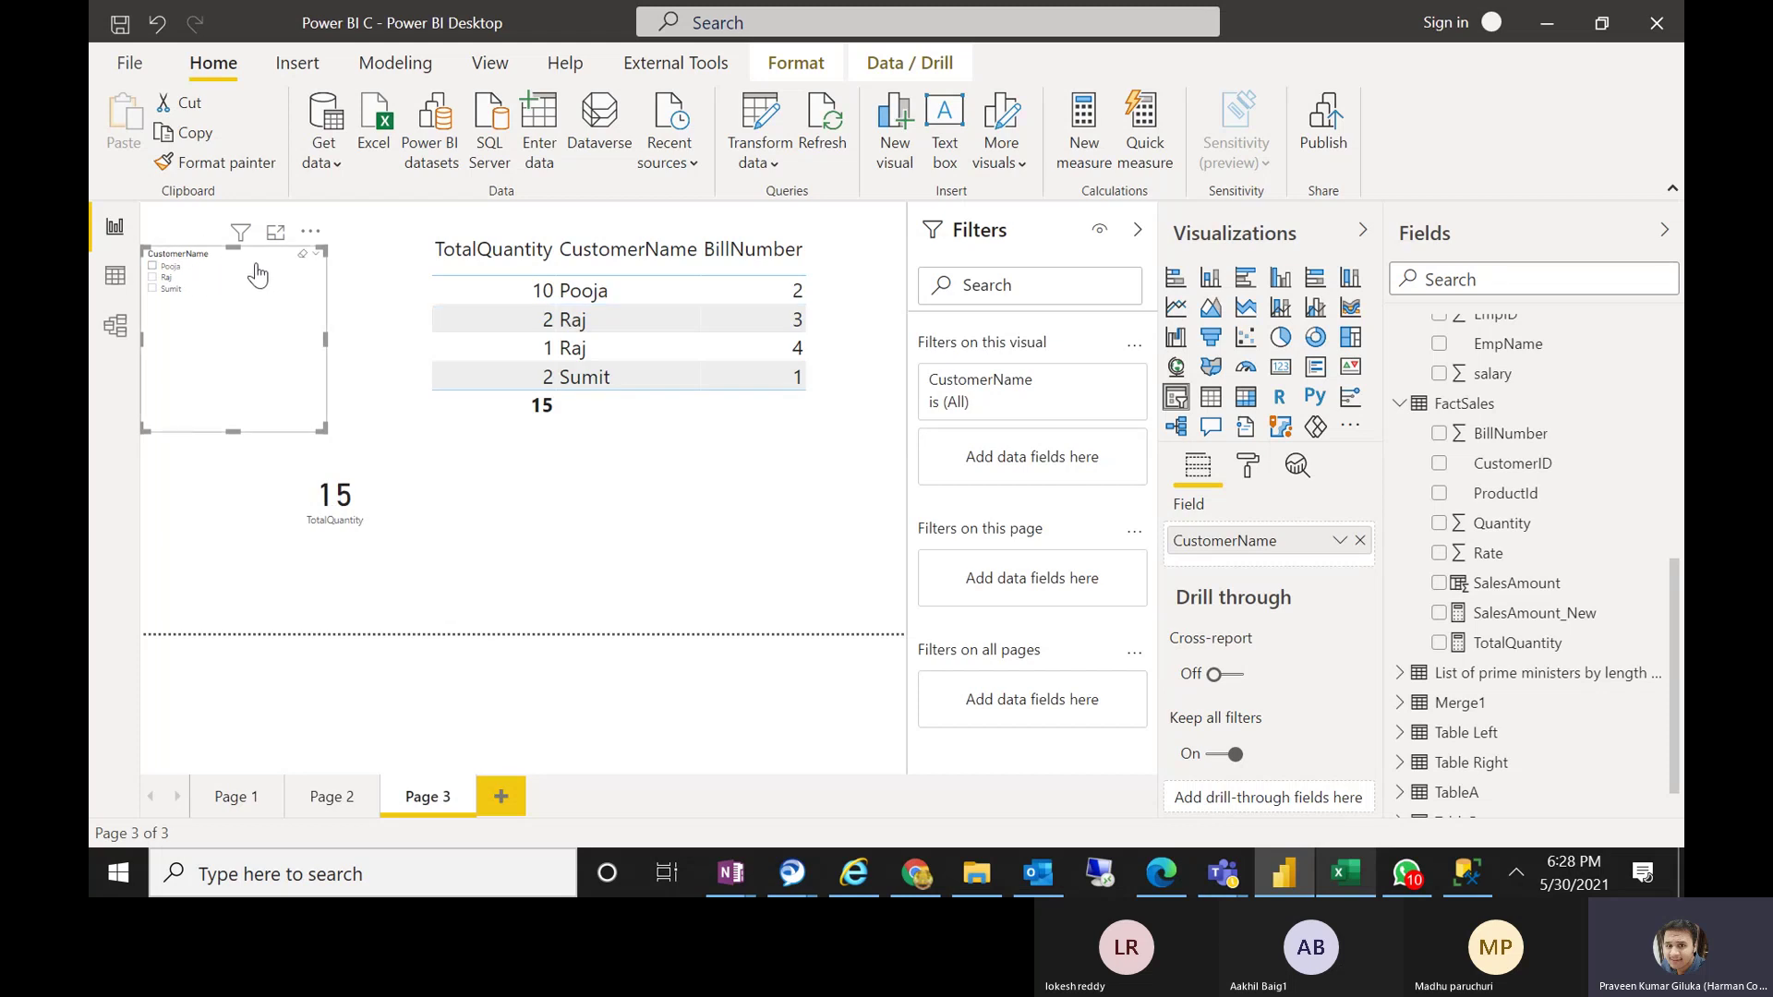
Shrink the CustomerName slicer closer to its list and select the TotalQuantity card
{"action": "left_click_drag", "start_coordinate": [322, 427], "coordinate": [282, 355]}
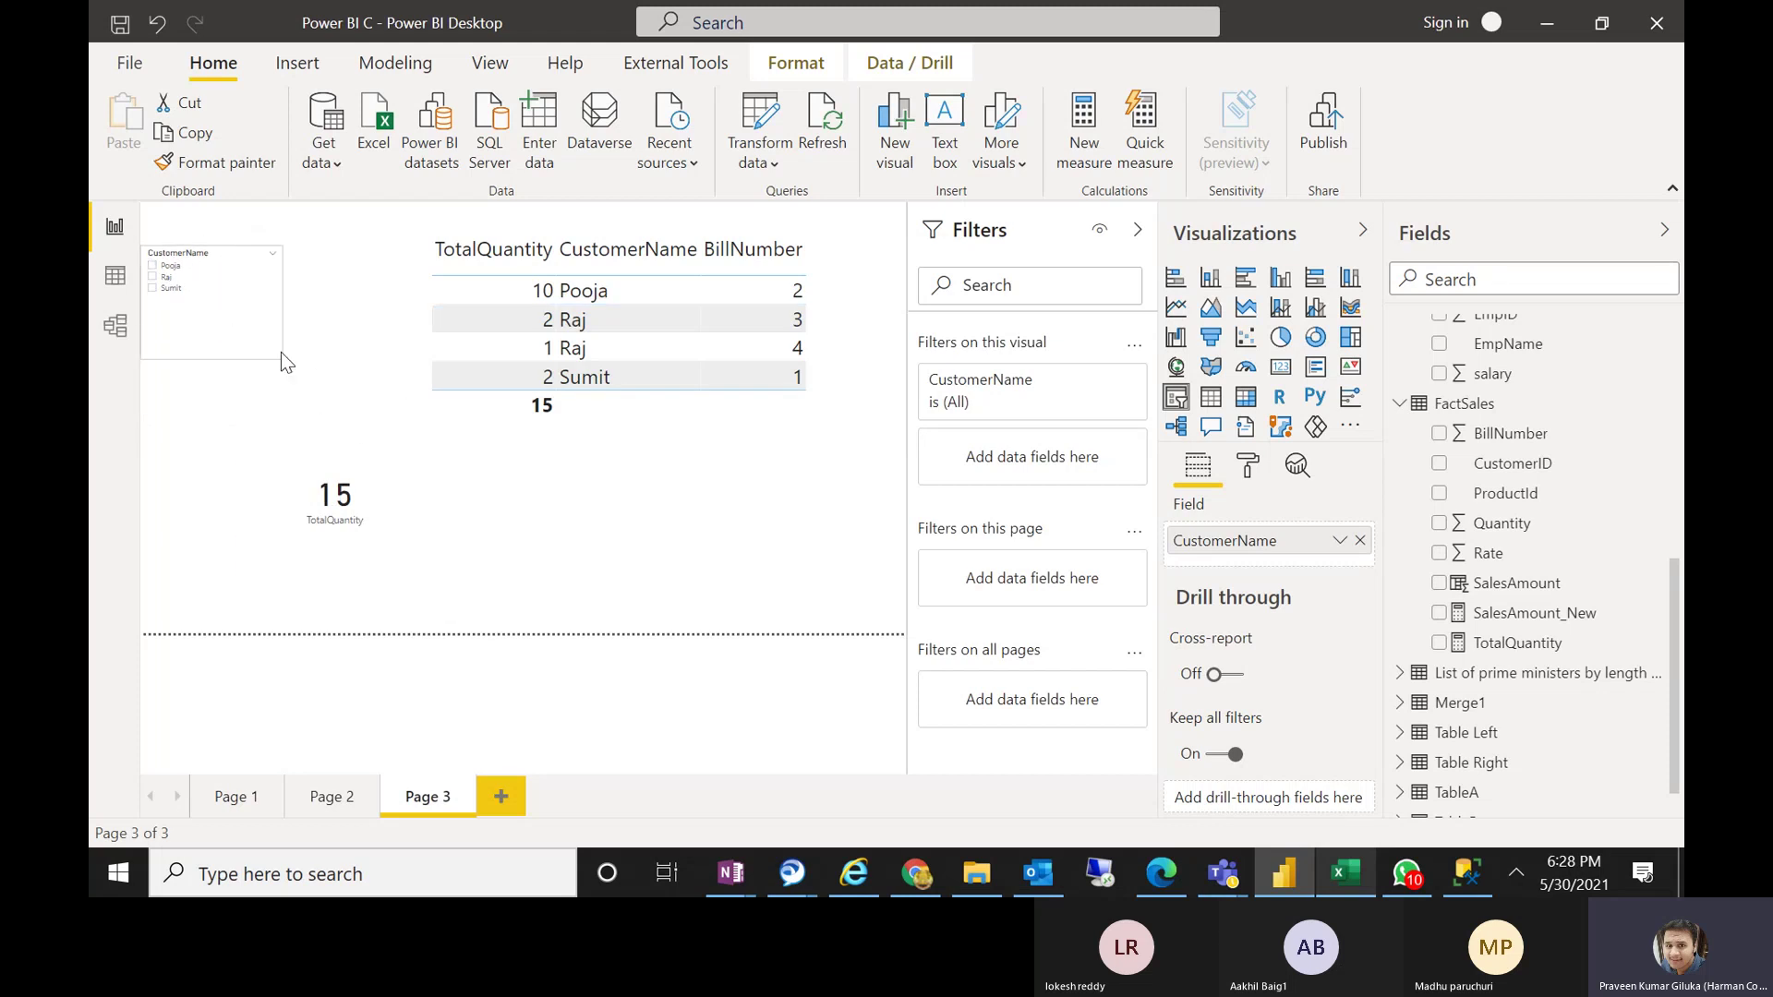
{"action": "left_click", "coordinate": [332, 452]}
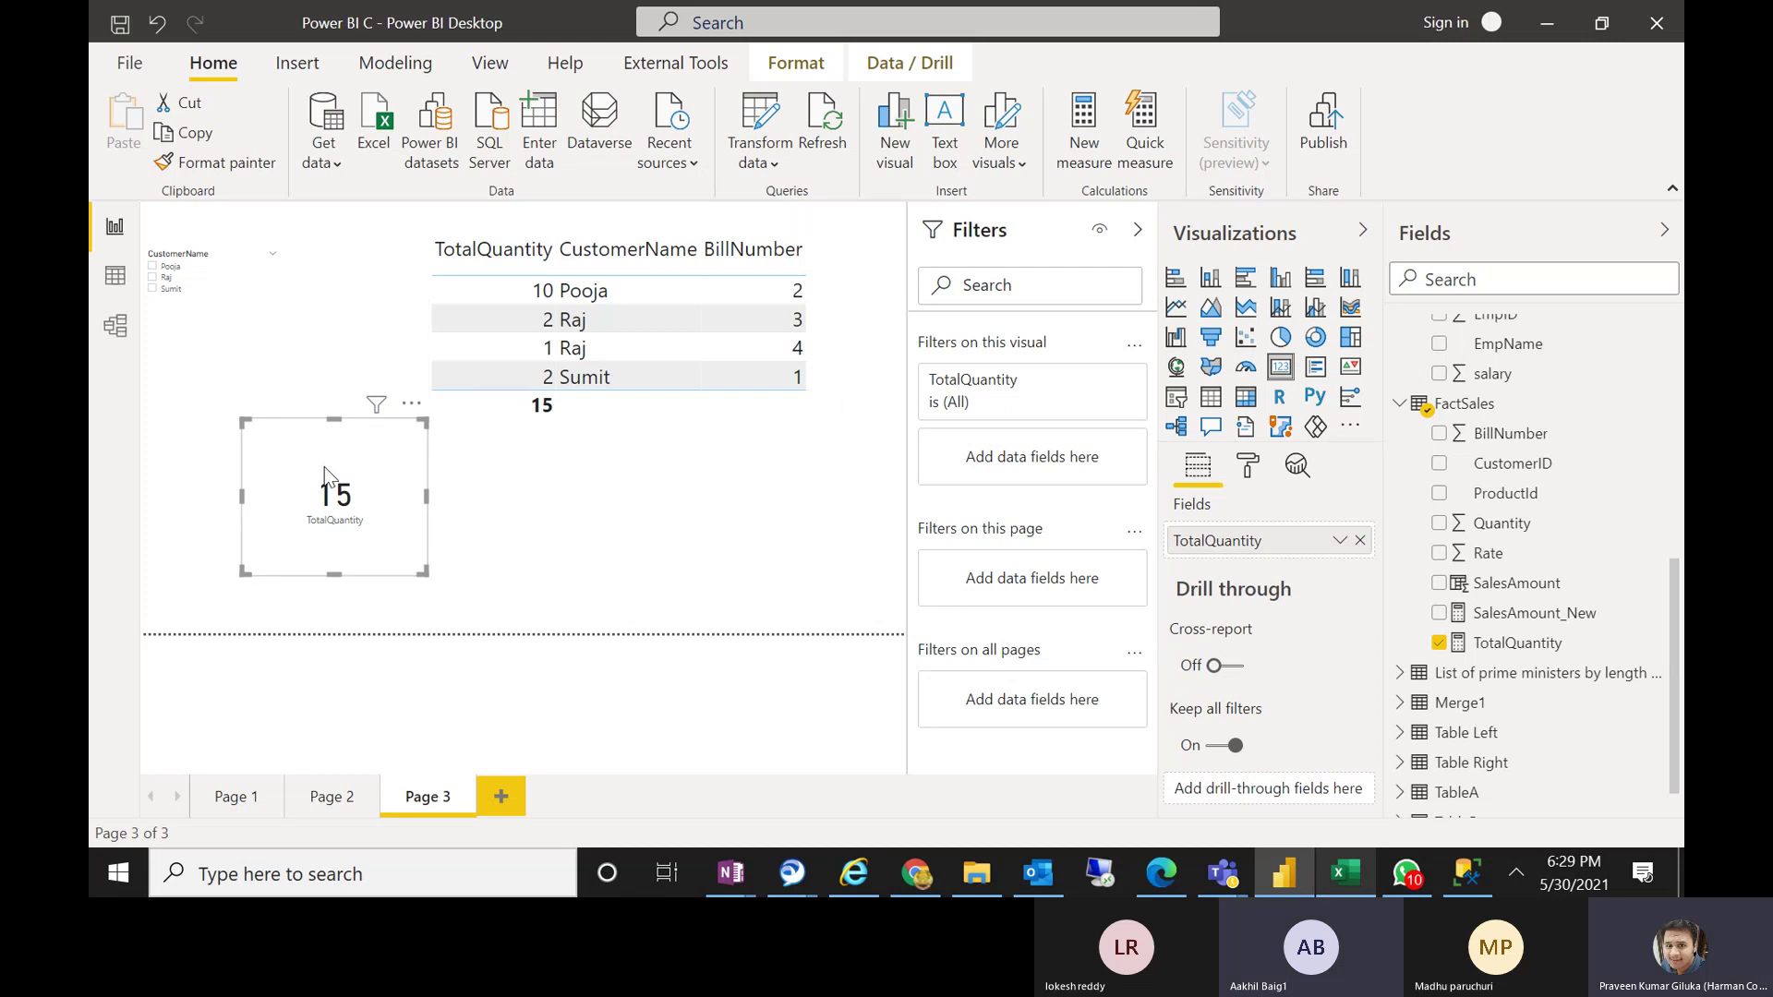
Add a FactSales measure named TotalQuantityFor plus the slicer's first customer name, and start its formula with CALCULATE
{"action": "right_click", "coordinate": [1474, 416]}
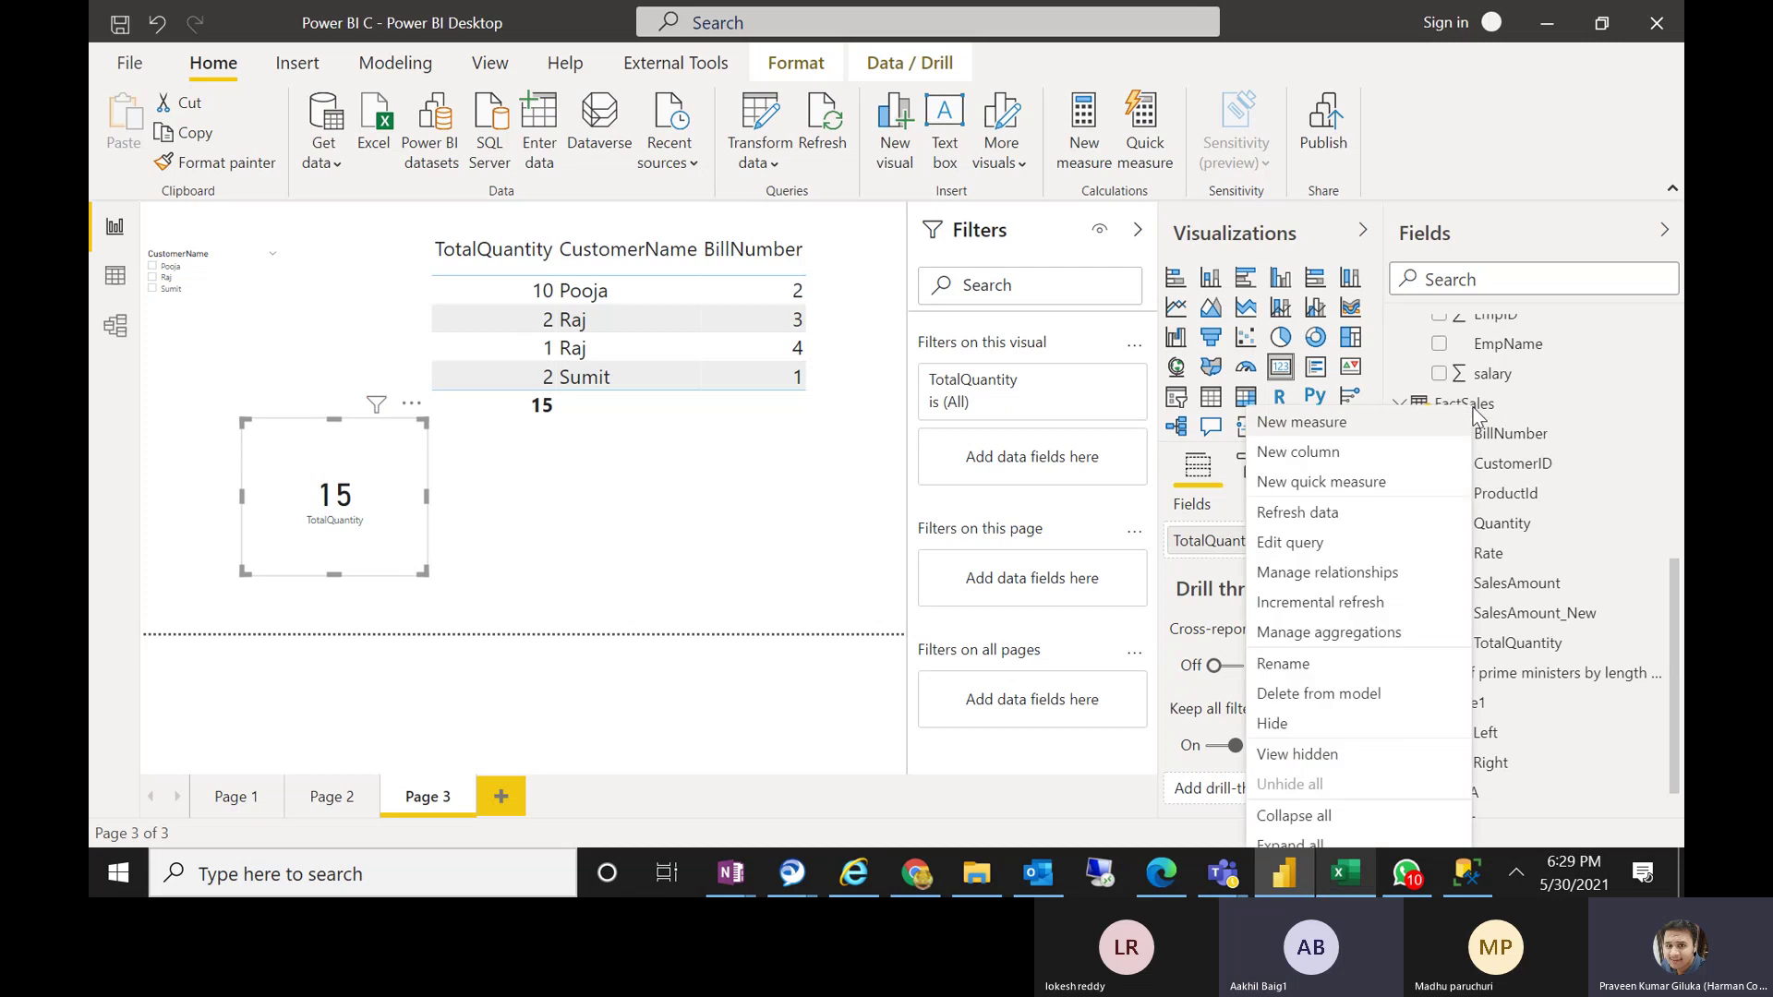
{"action": "key", "text": "Escape"}
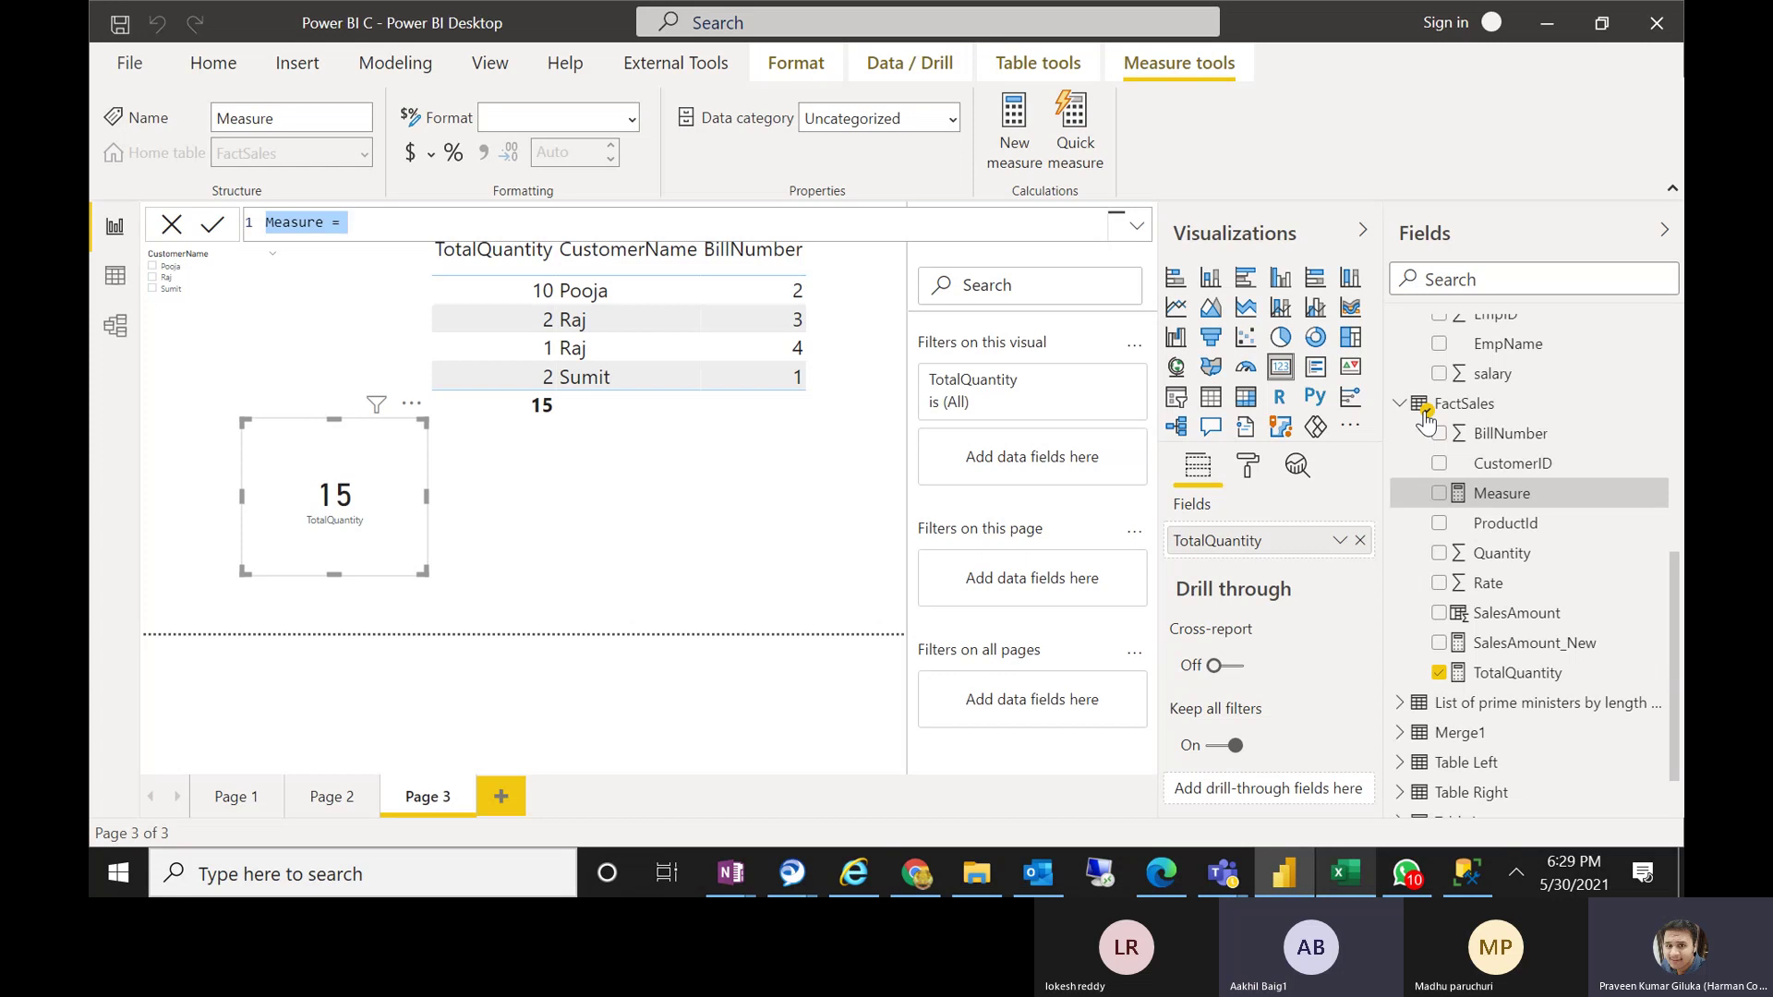
{"action": "type", "text": "Tota"}
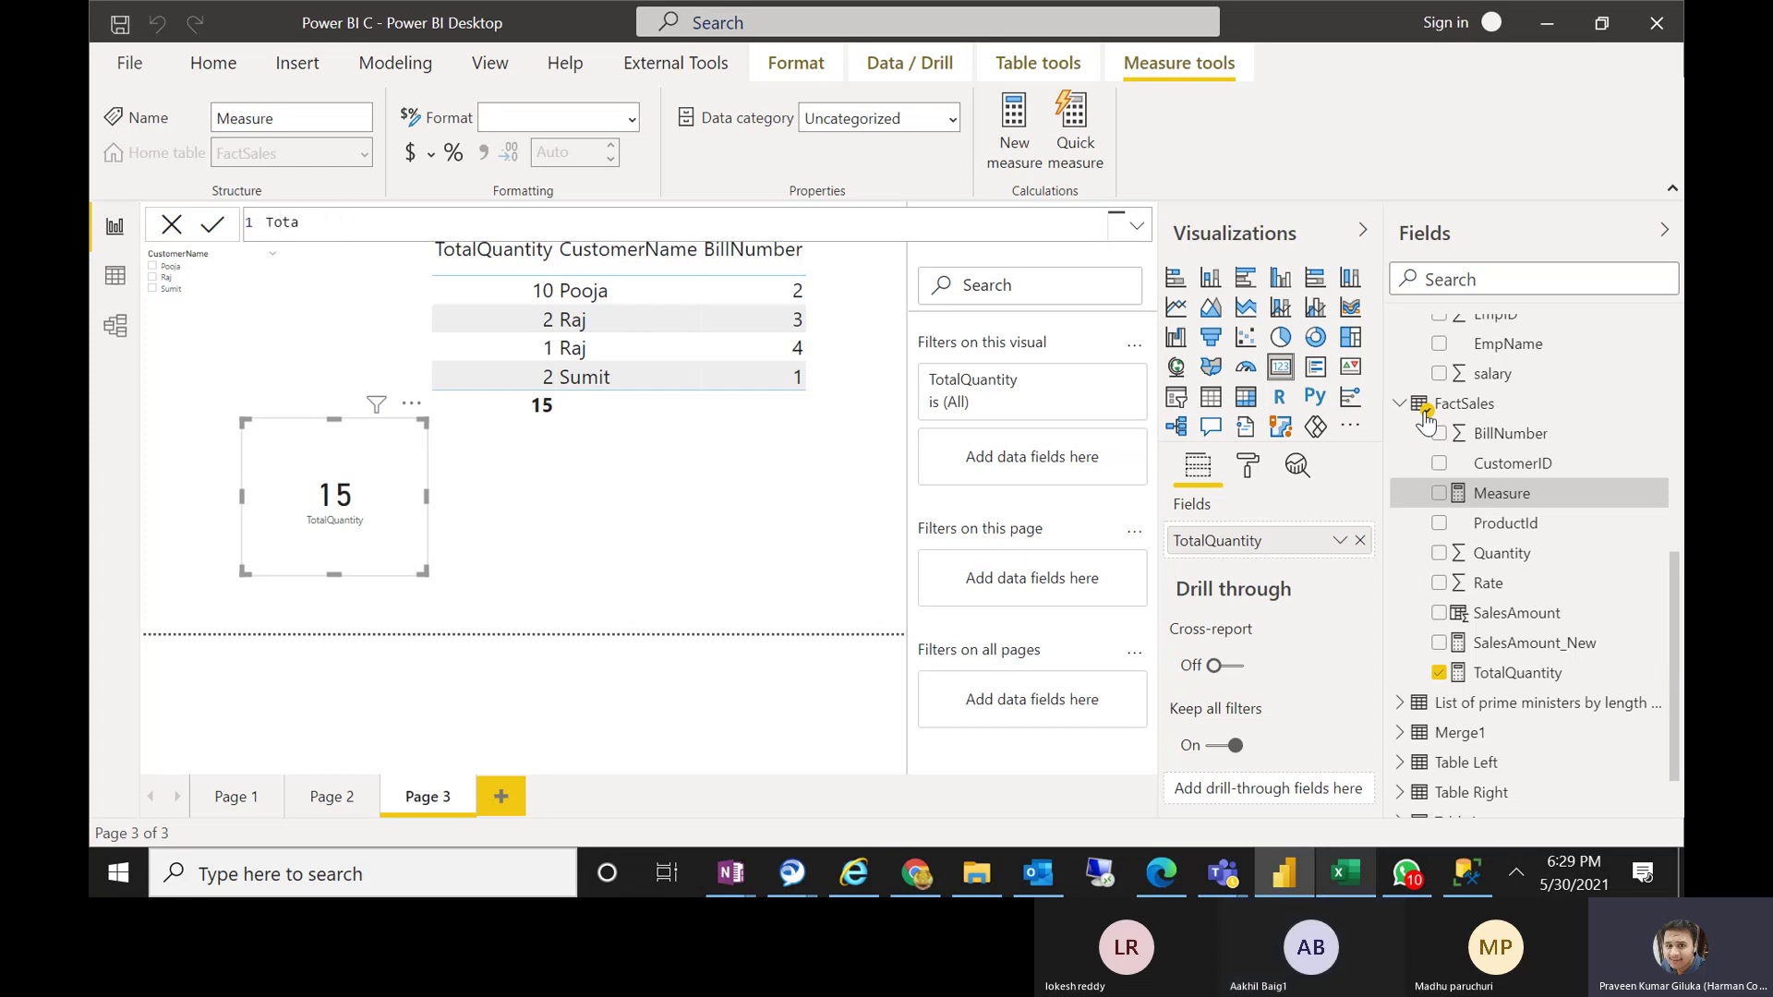
{"action": "type", "text": "lQuan"}
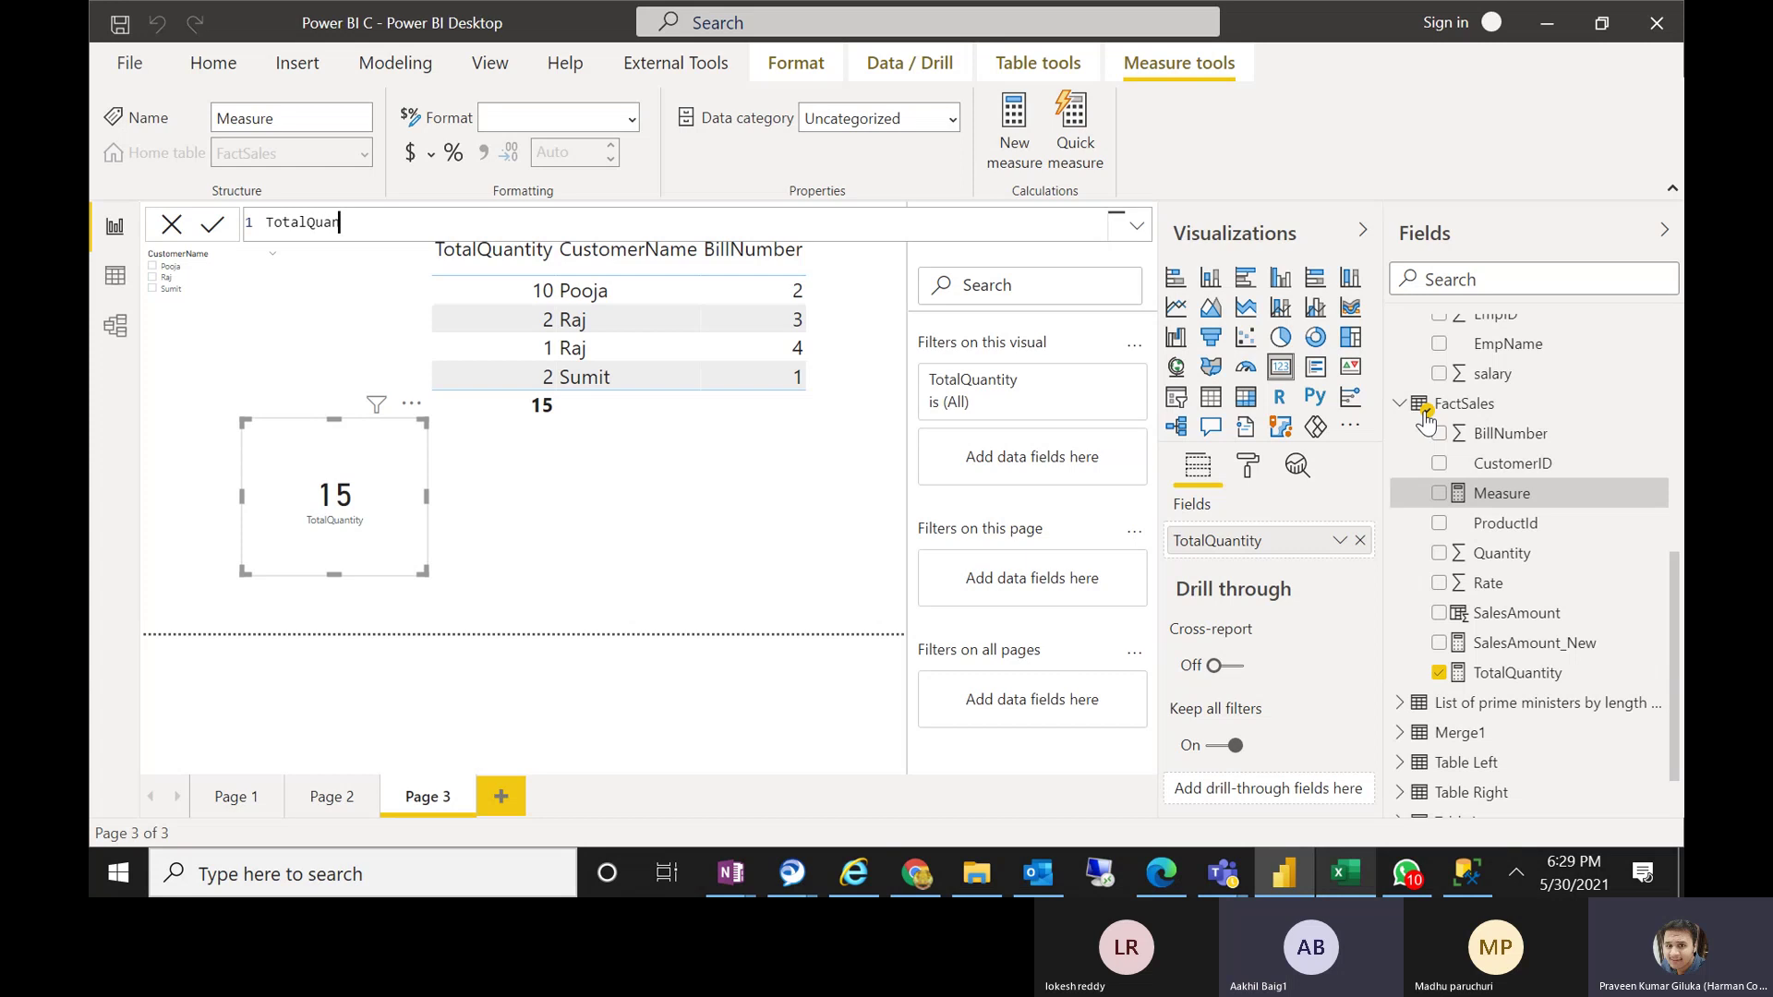
{"action": "type", "text": "tityForPooja = "}
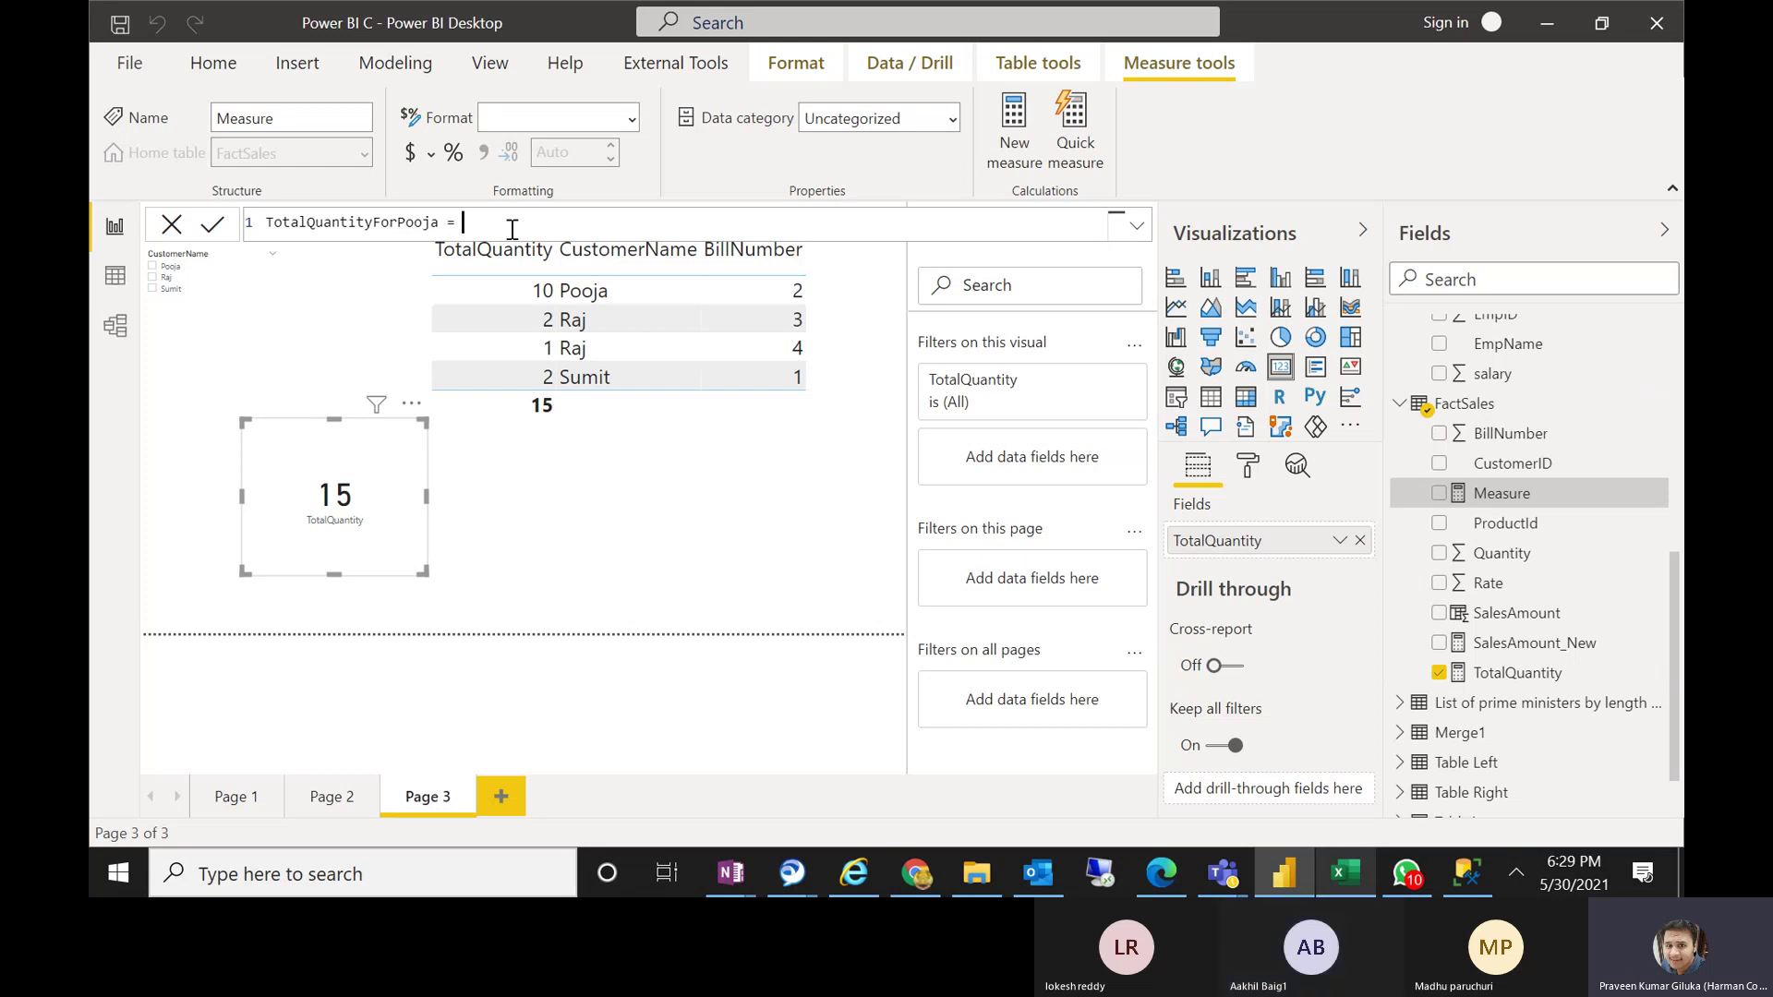
{"action": "type", "text": "cal"}
{"action": "key", "text": "Tab"}
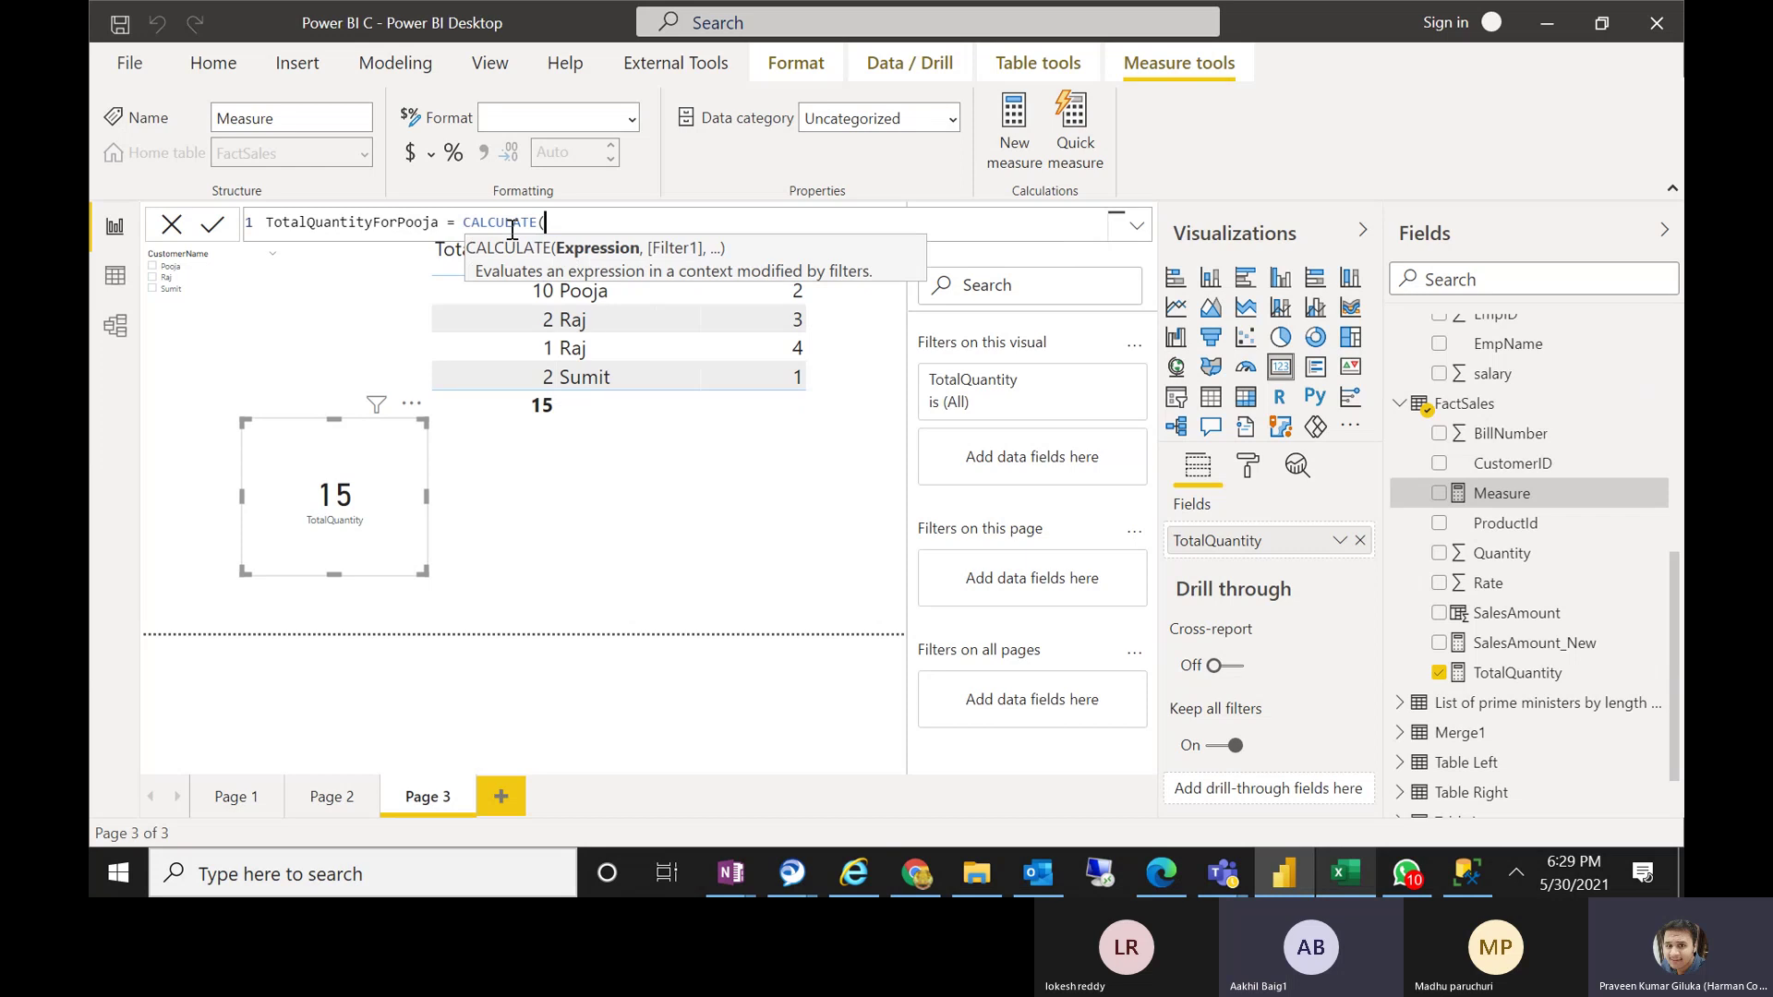
Examine the CALCULATE function's purpose and its expression and filter arguments in the new measure's formula
{"action": "left_click", "coordinate": [470, 224]}
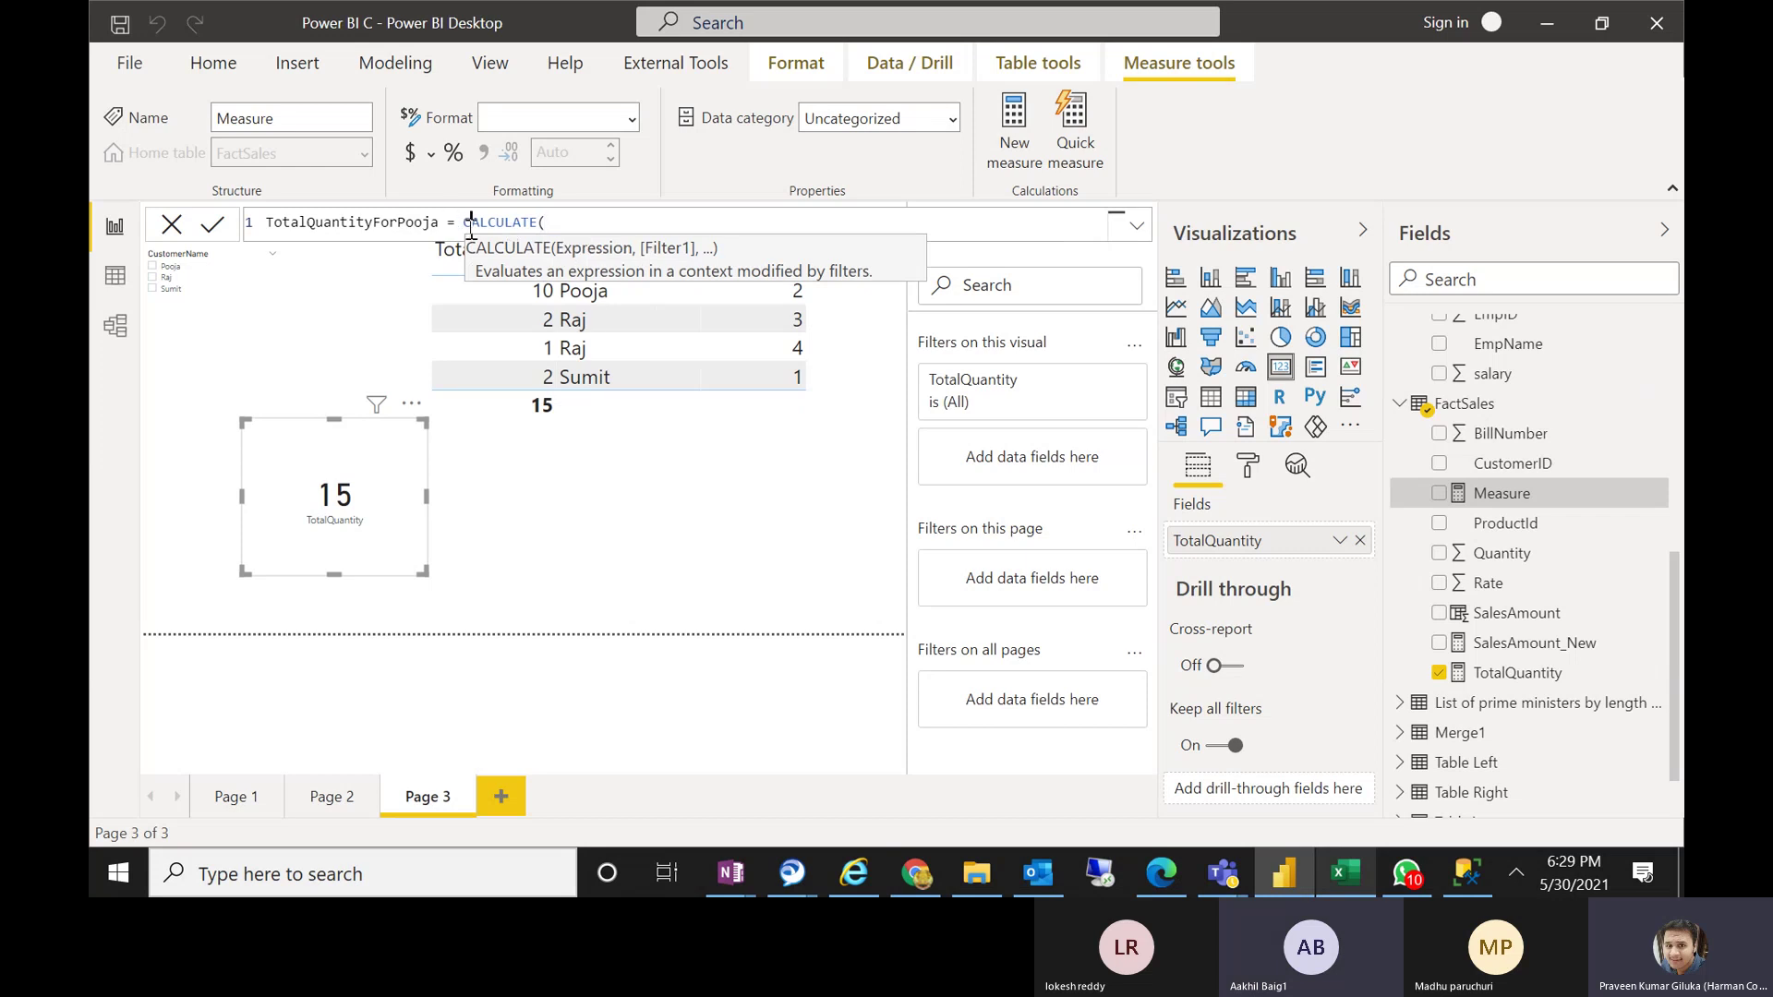
{"action": "left_click_drag", "start_coordinate": [471, 224], "coordinate": [532, 228]}
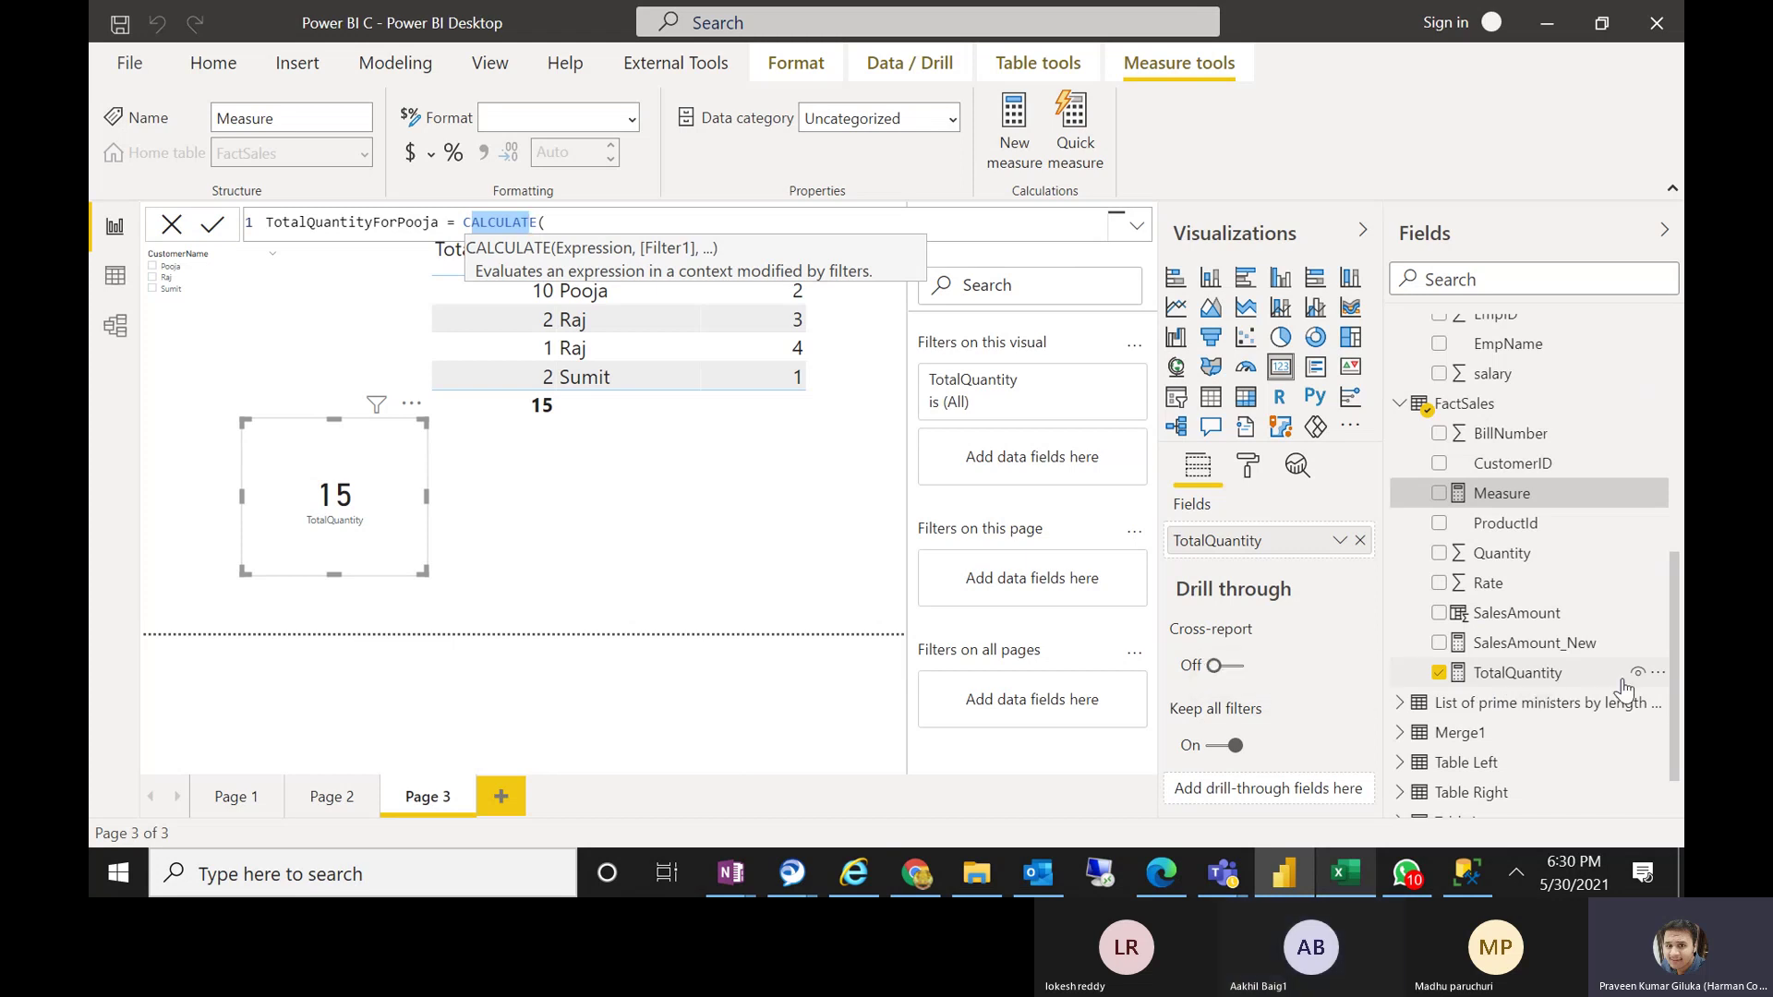
{"action": "left_click", "coordinate": [460, 224]}
{"action": "left_click_drag", "start_coordinate": [460, 228], "coordinate": [545, 224]}
{"action": "left_click", "coordinate": [580, 224]}
{"action": "key", "text": "BackSpace"}
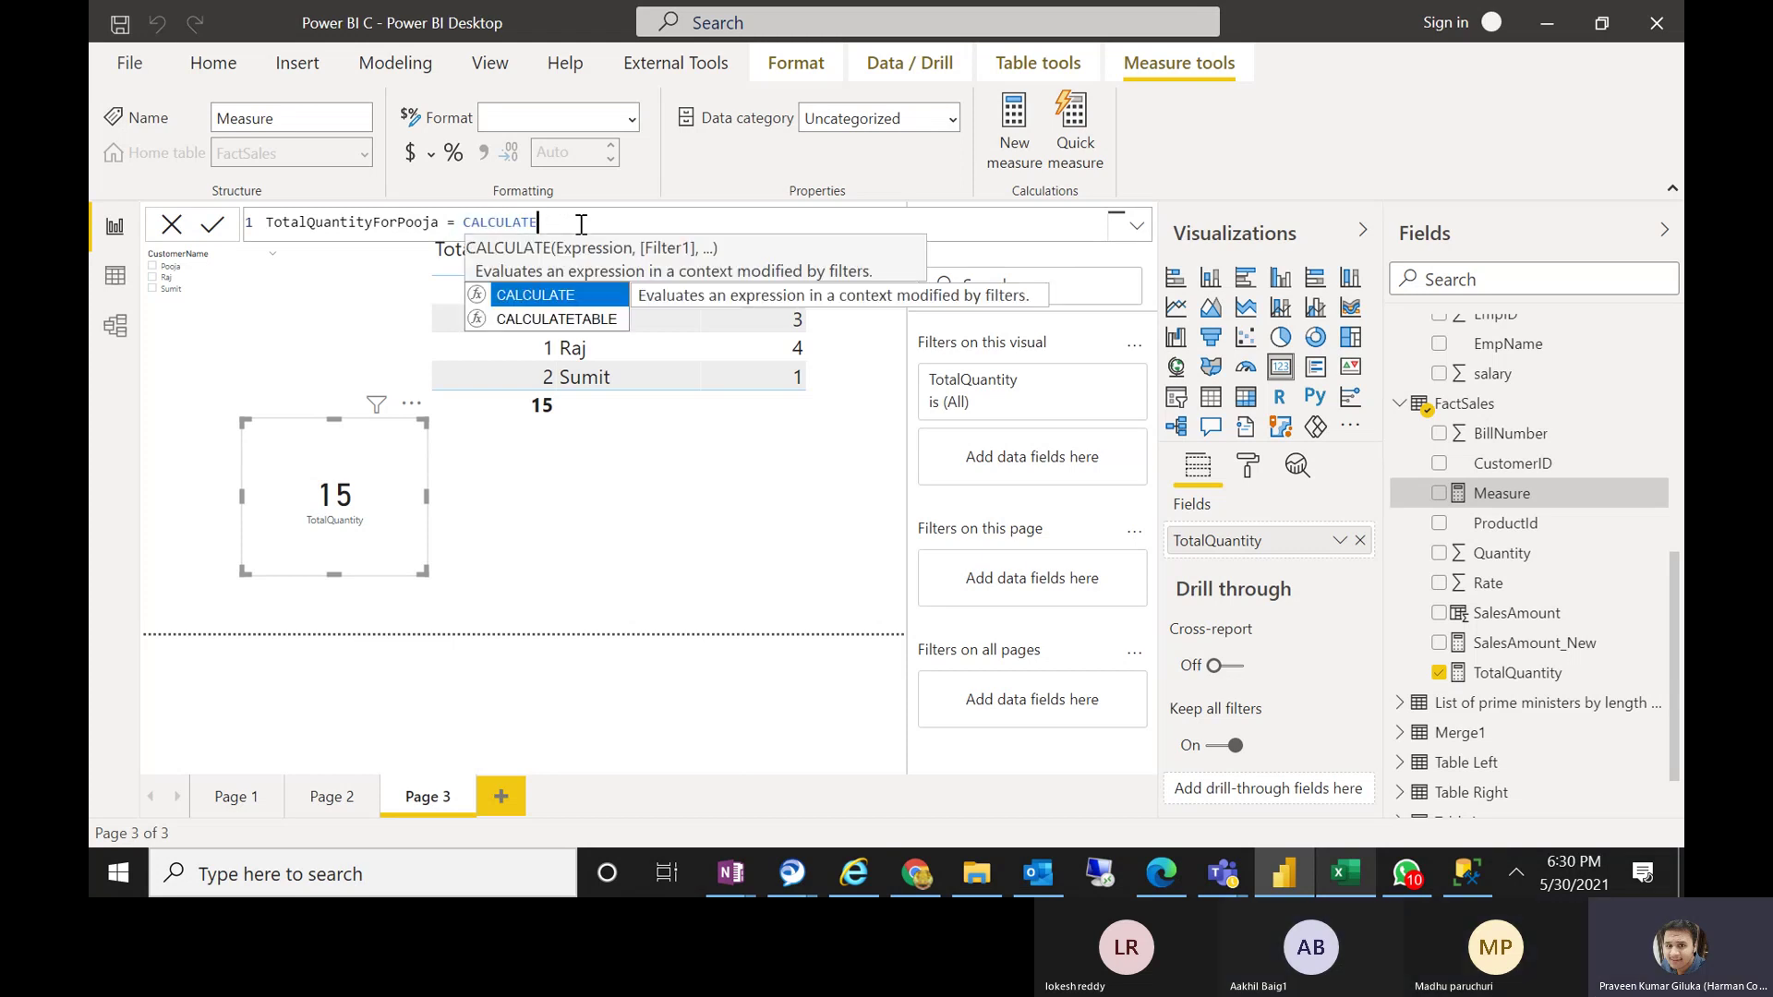
{"action": "type", "text": "("}
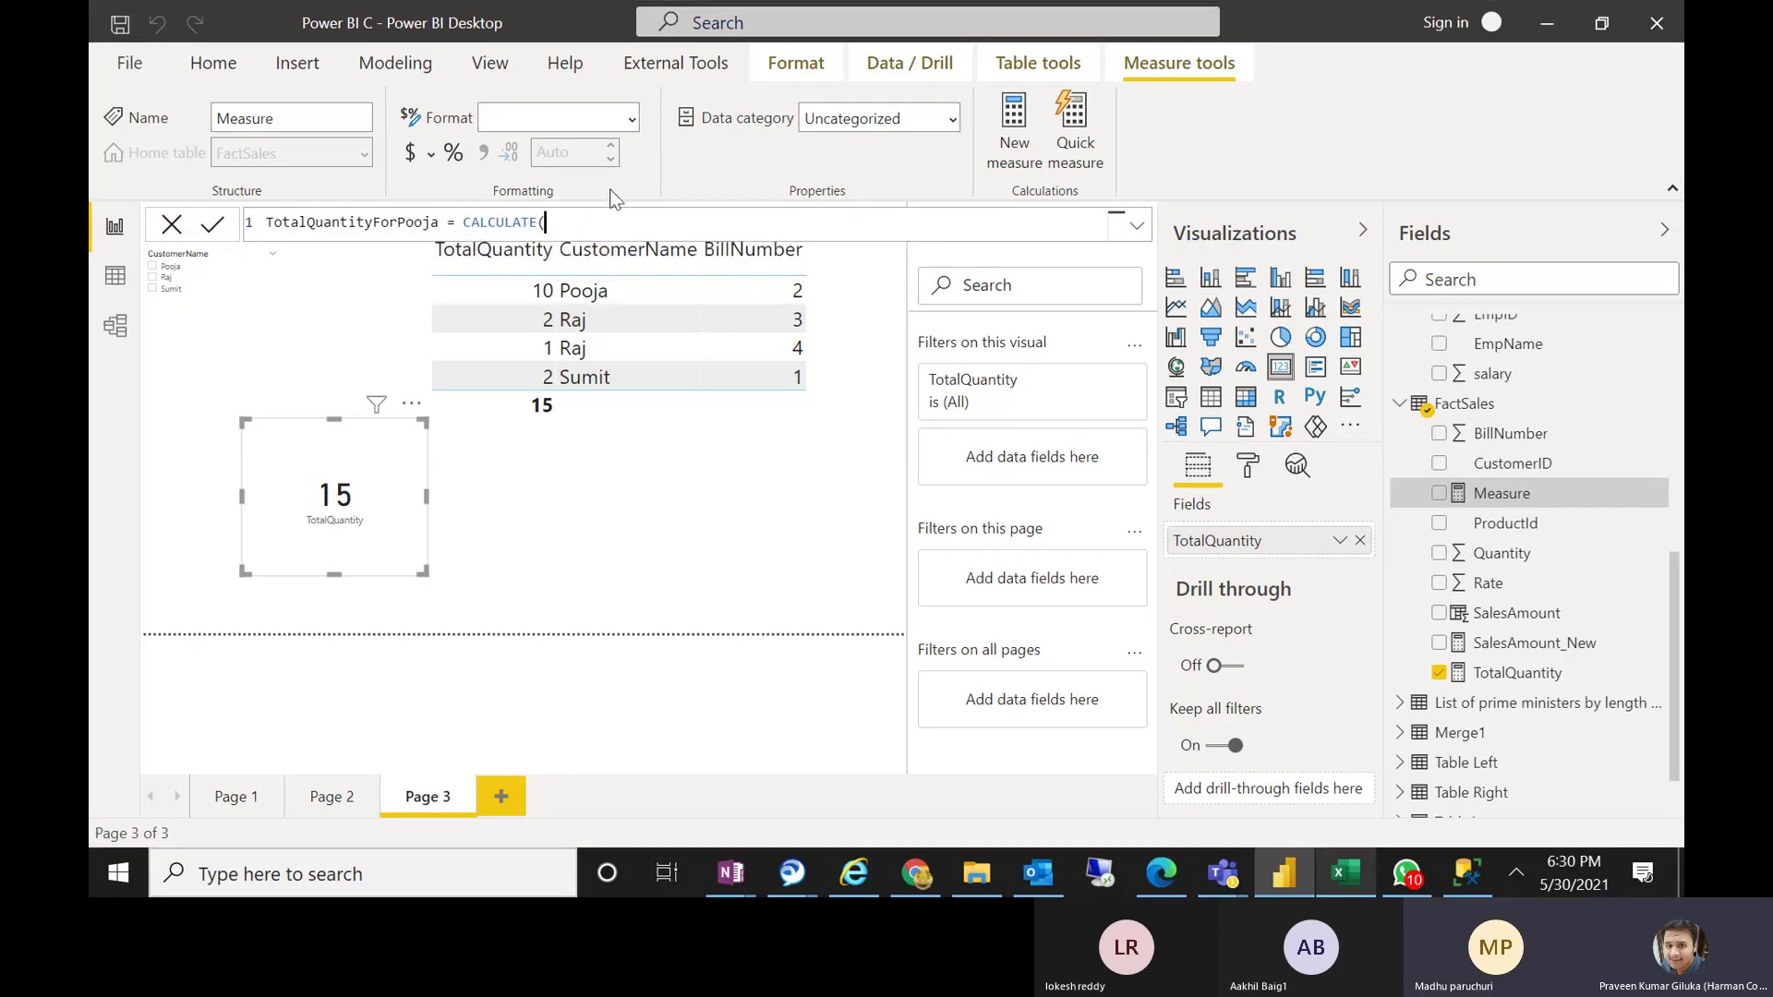
Give CALCULATE the existing measure [TotalQuantity] as its expression argument, followed by a comma
{"action": "type", "text": "TOT"}
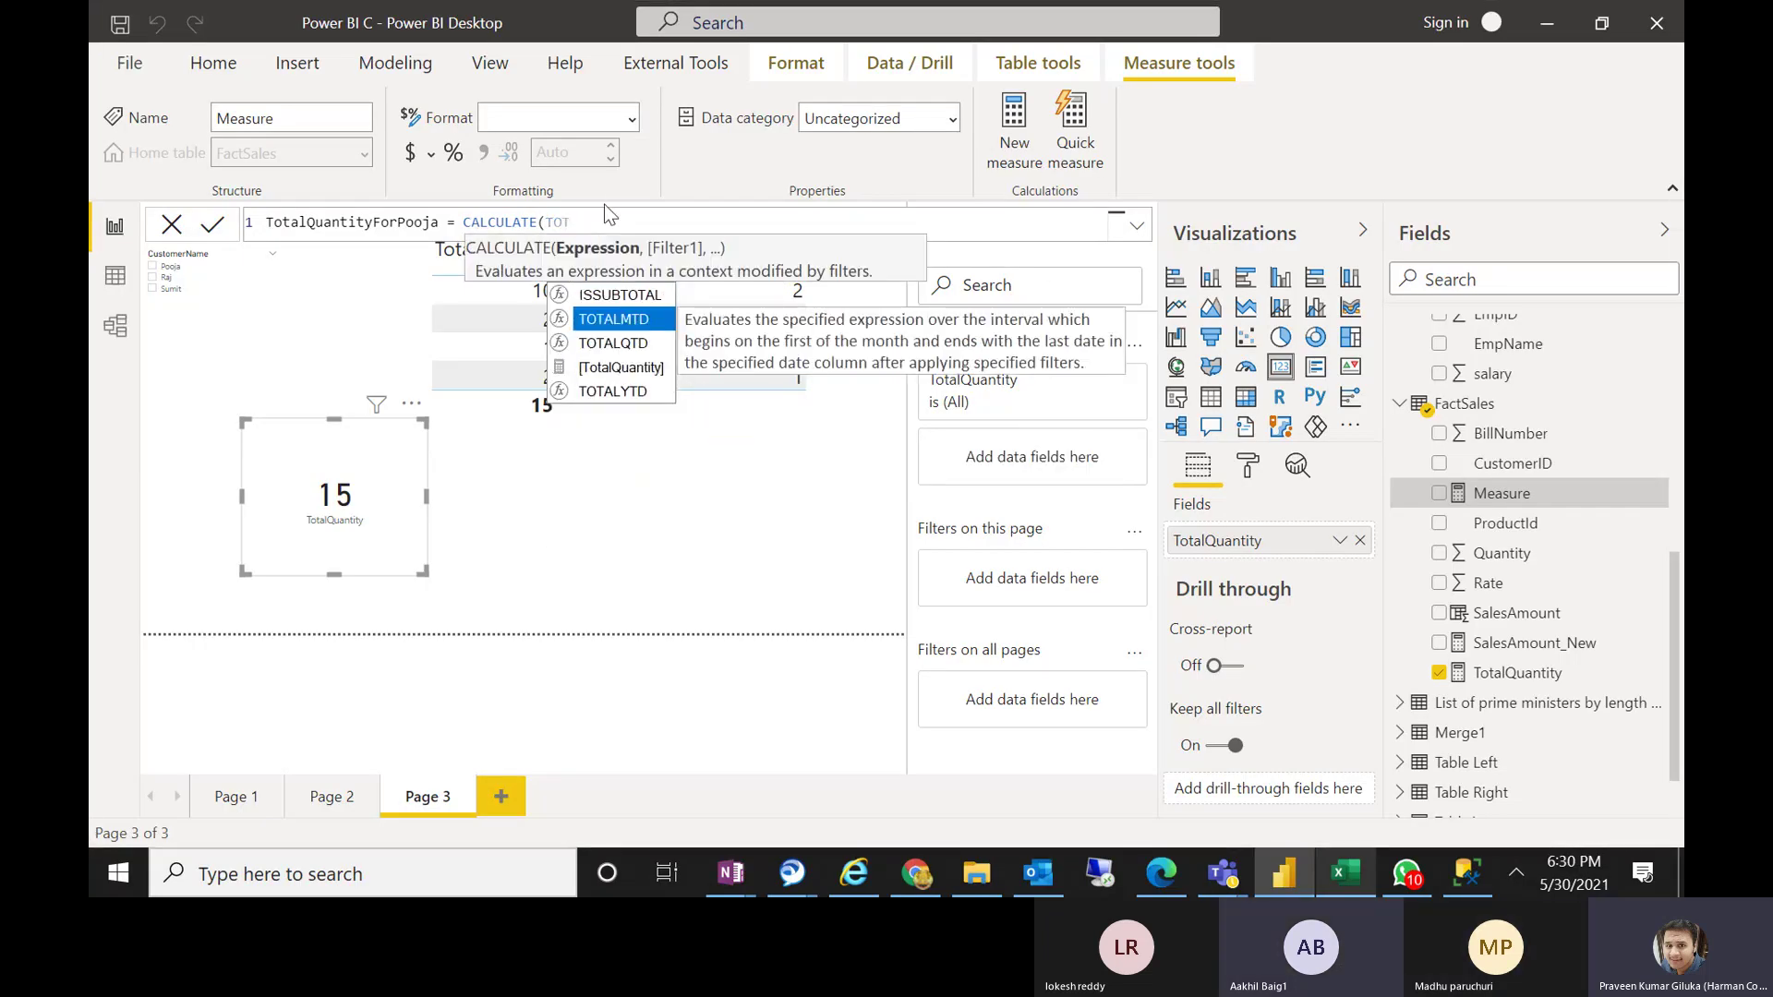
{"action": "key", "text": "Down"}
{"action": "key", "text": "Down"}
{"action": "key", "text": "Tab"}
{"action": "type", "text": ","}
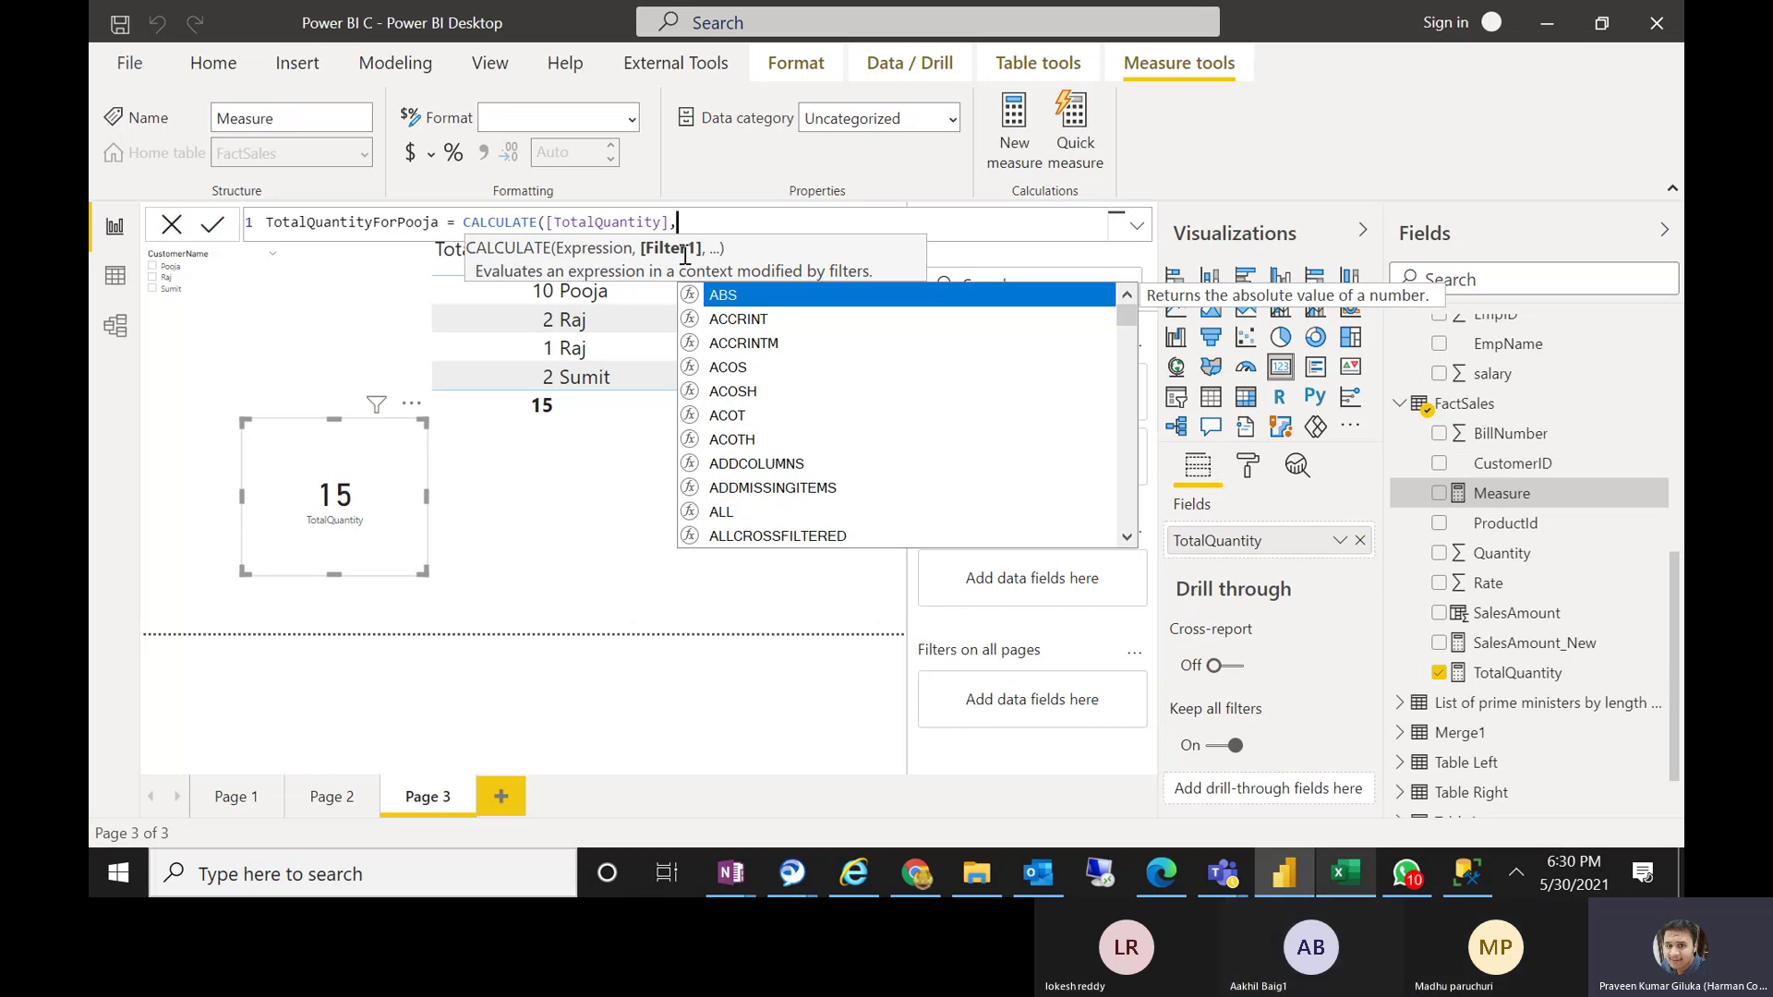
Add a filter argument making DimCustomer[CustomerName] equal the slicer's first customer name in quotes, and close the CALCULATE function
{"action": "type", "text": "CUST"}
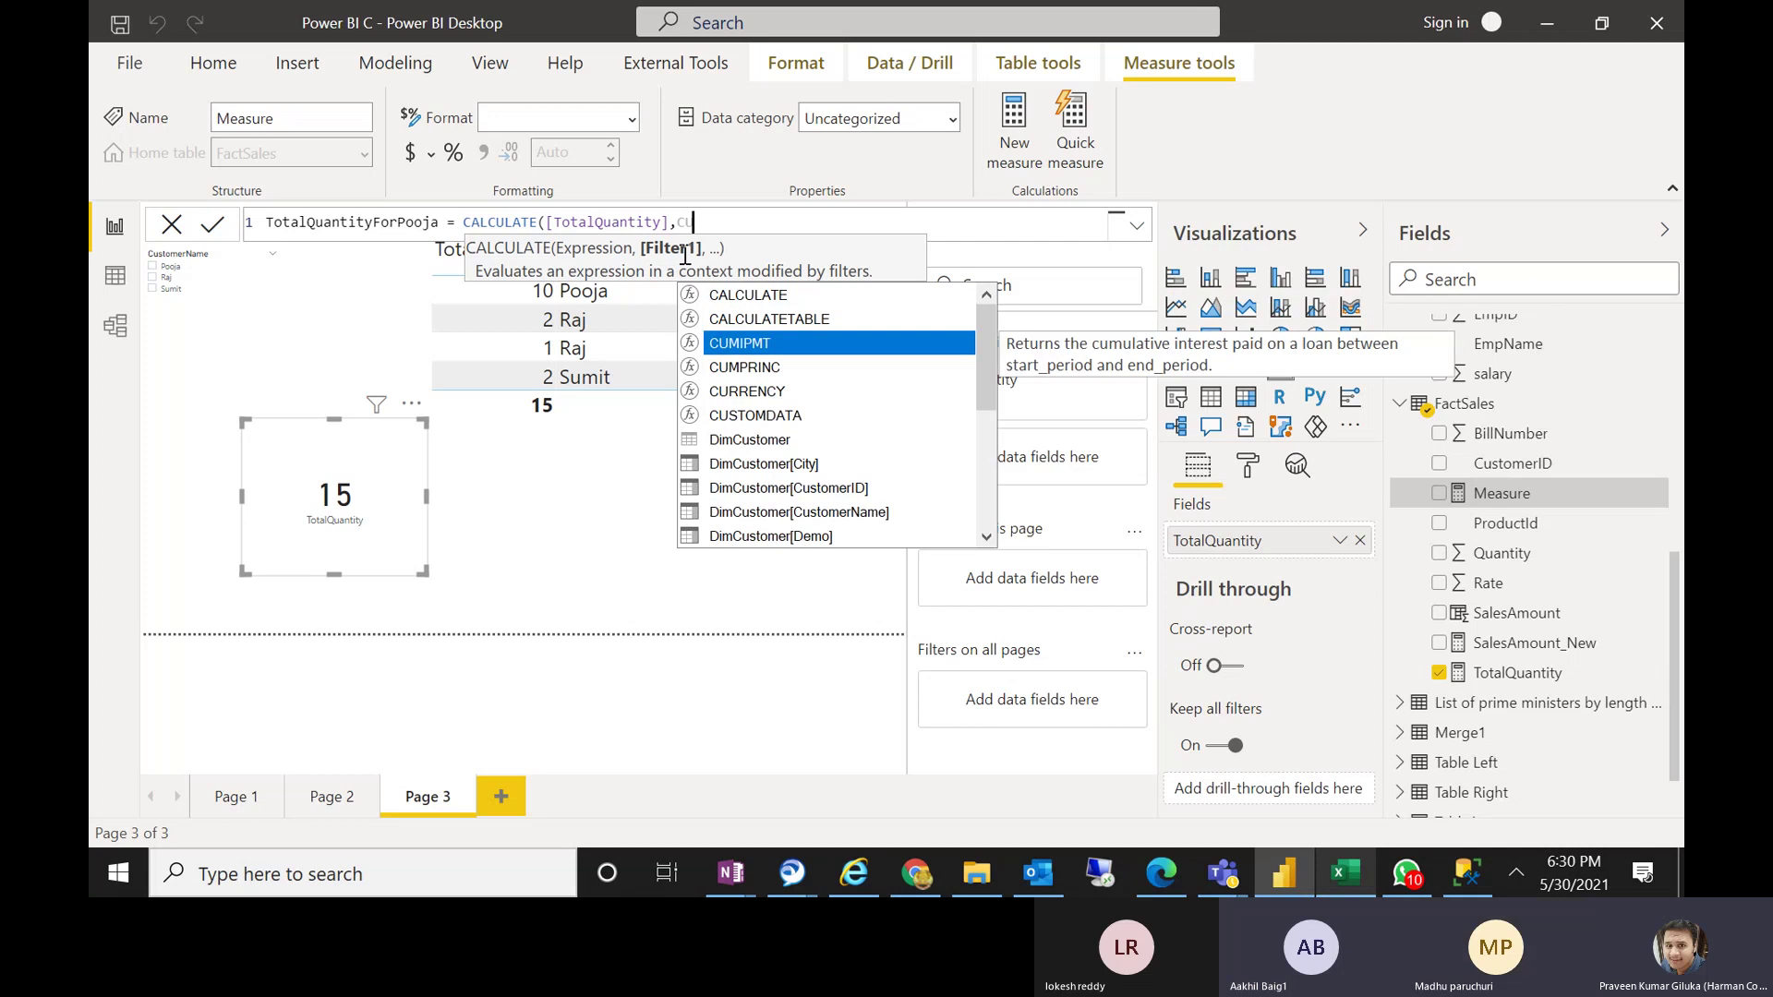
{"action": "key", "text": "Down"}
{"action": "key", "text": "Down"}
{"action": "key", "text": "Down"}
{"action": "key", "text": "Down"}
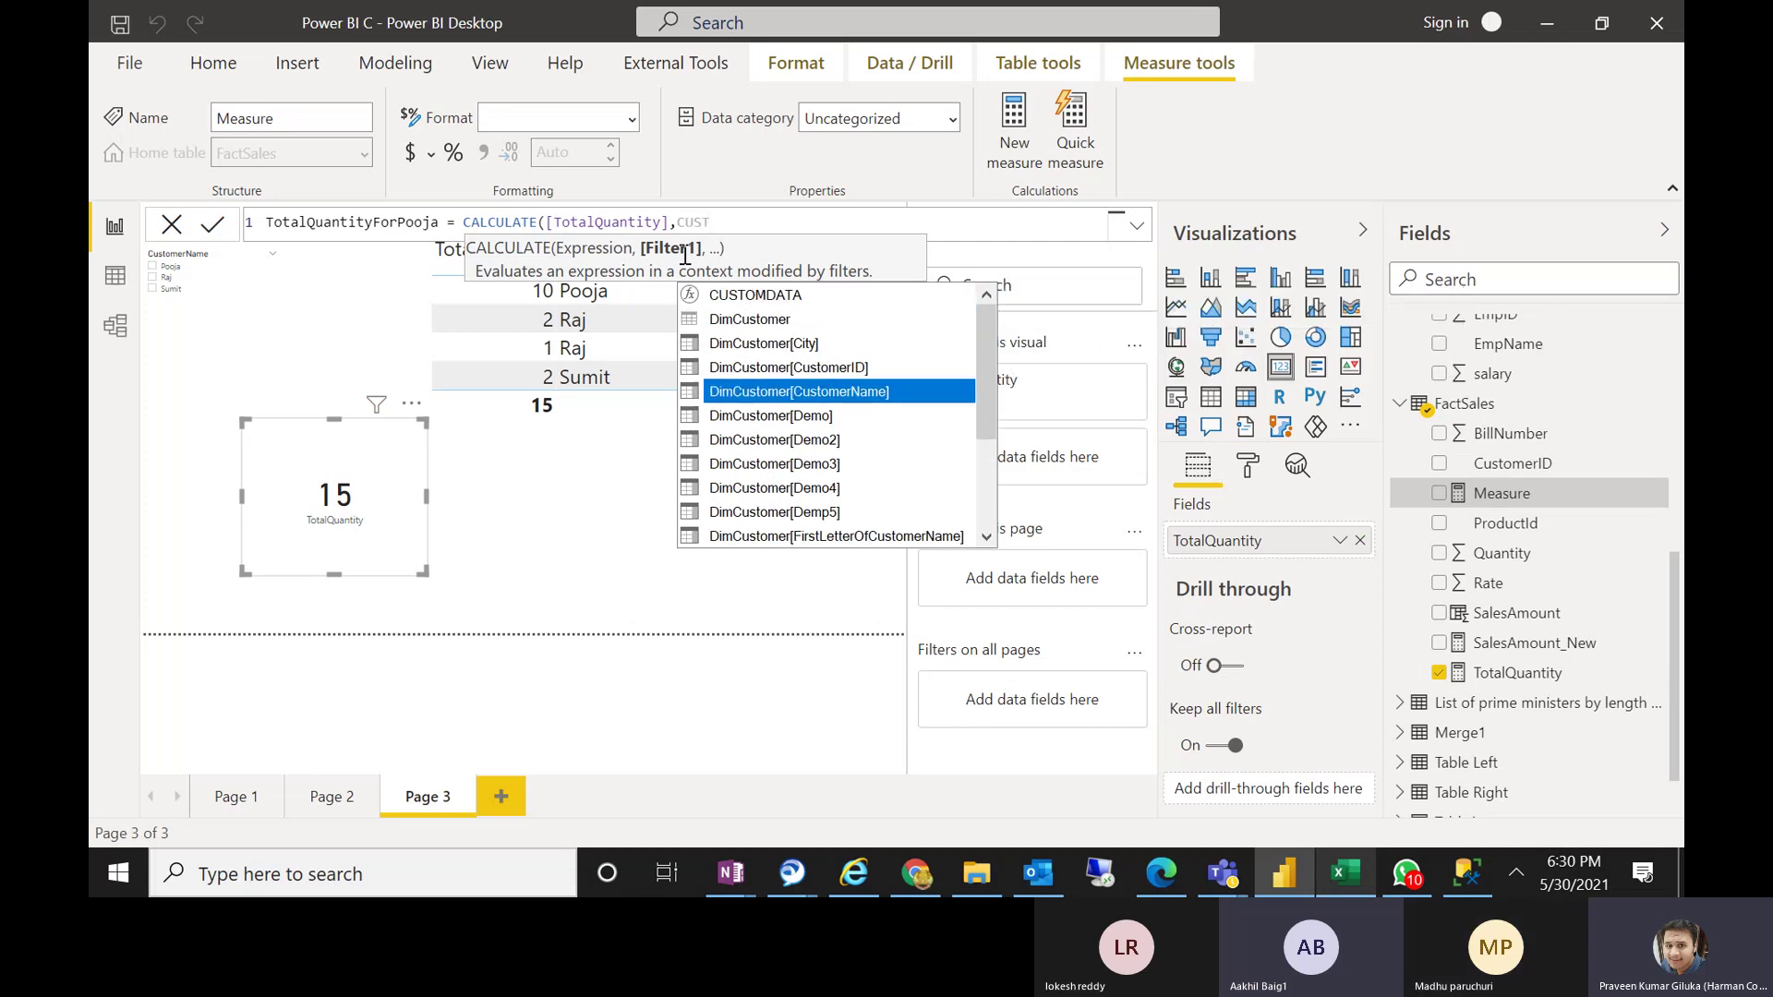
{"action": "key", "text": "Tab"}
{"action": "type", "text": "= "}
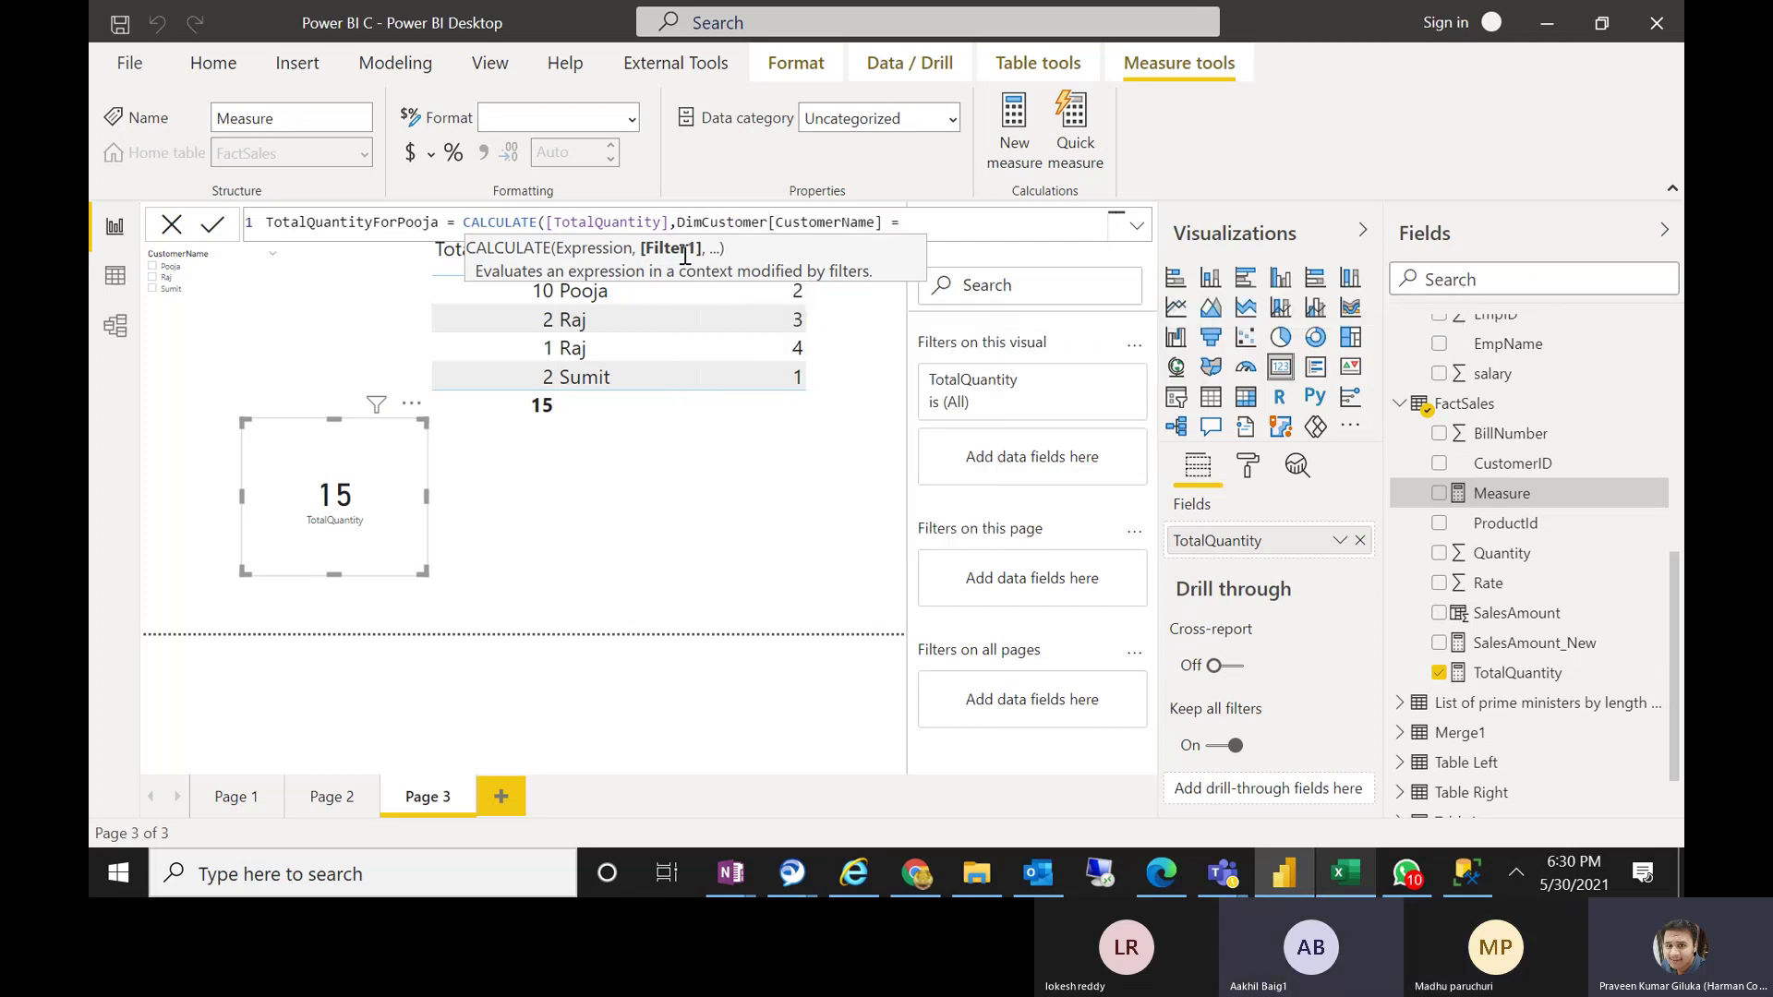
{"action": "type", "text": "\"Pook"}
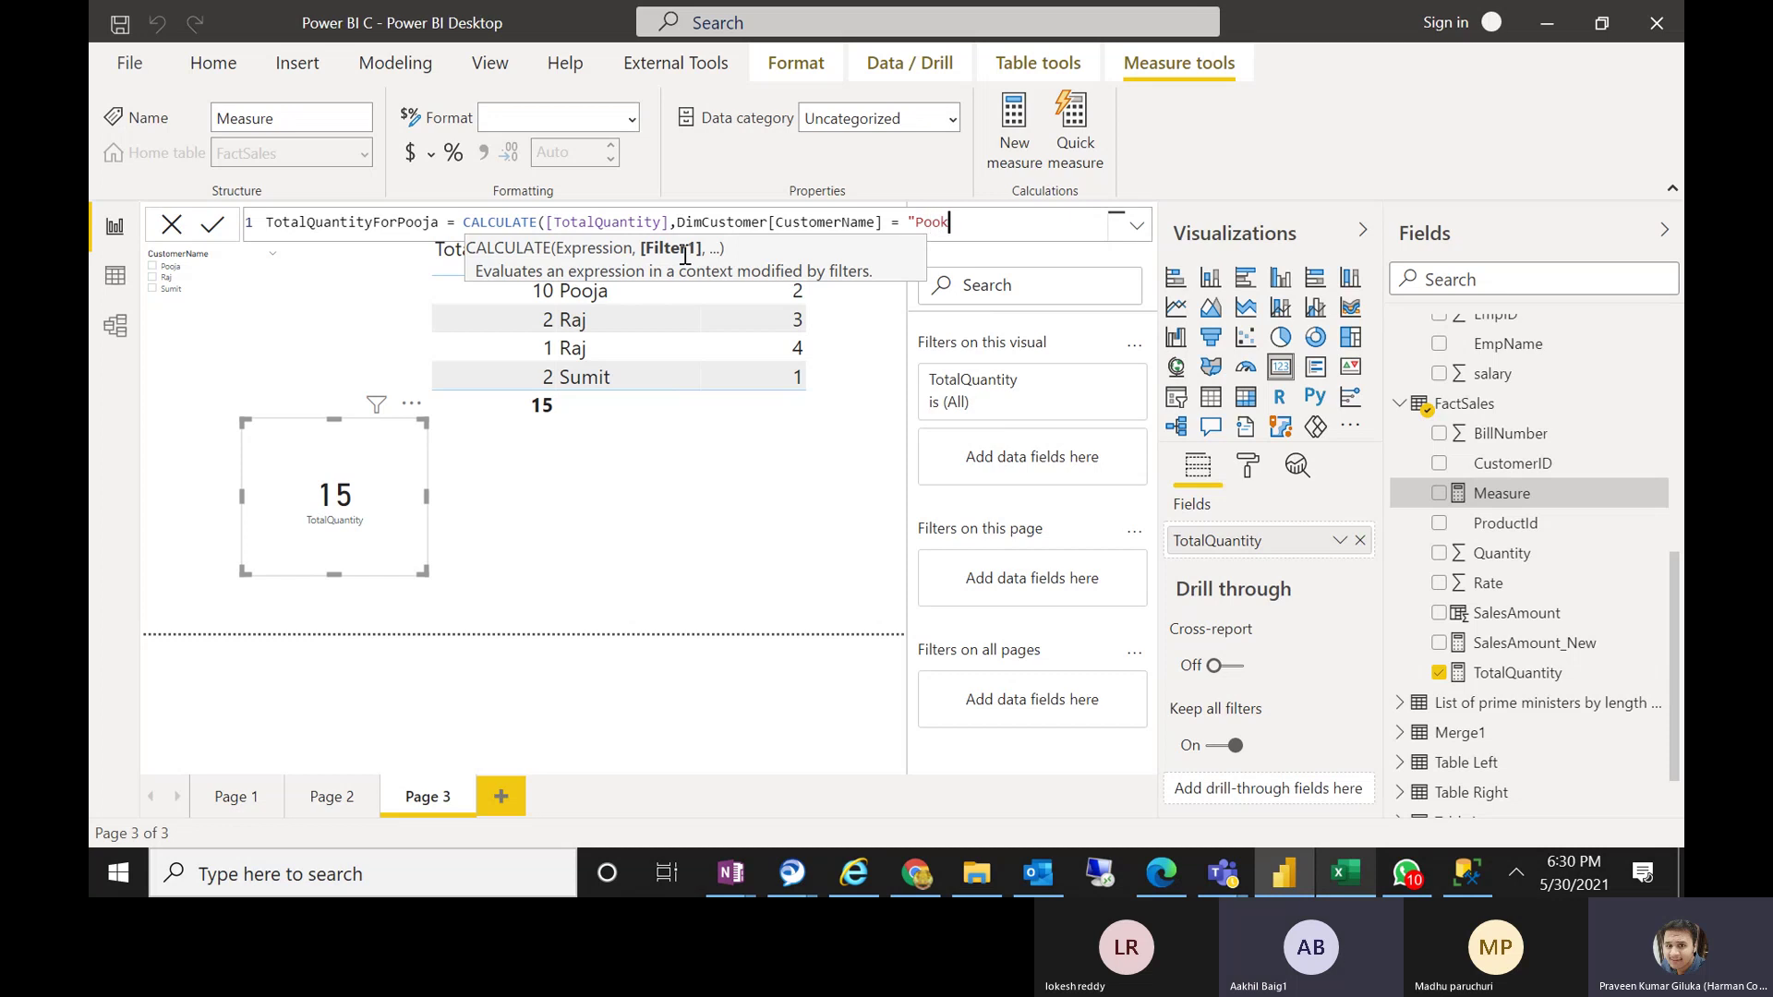
{"action": "key", "text": "BackSpace"}
{"action": "type", "text": "ja"}
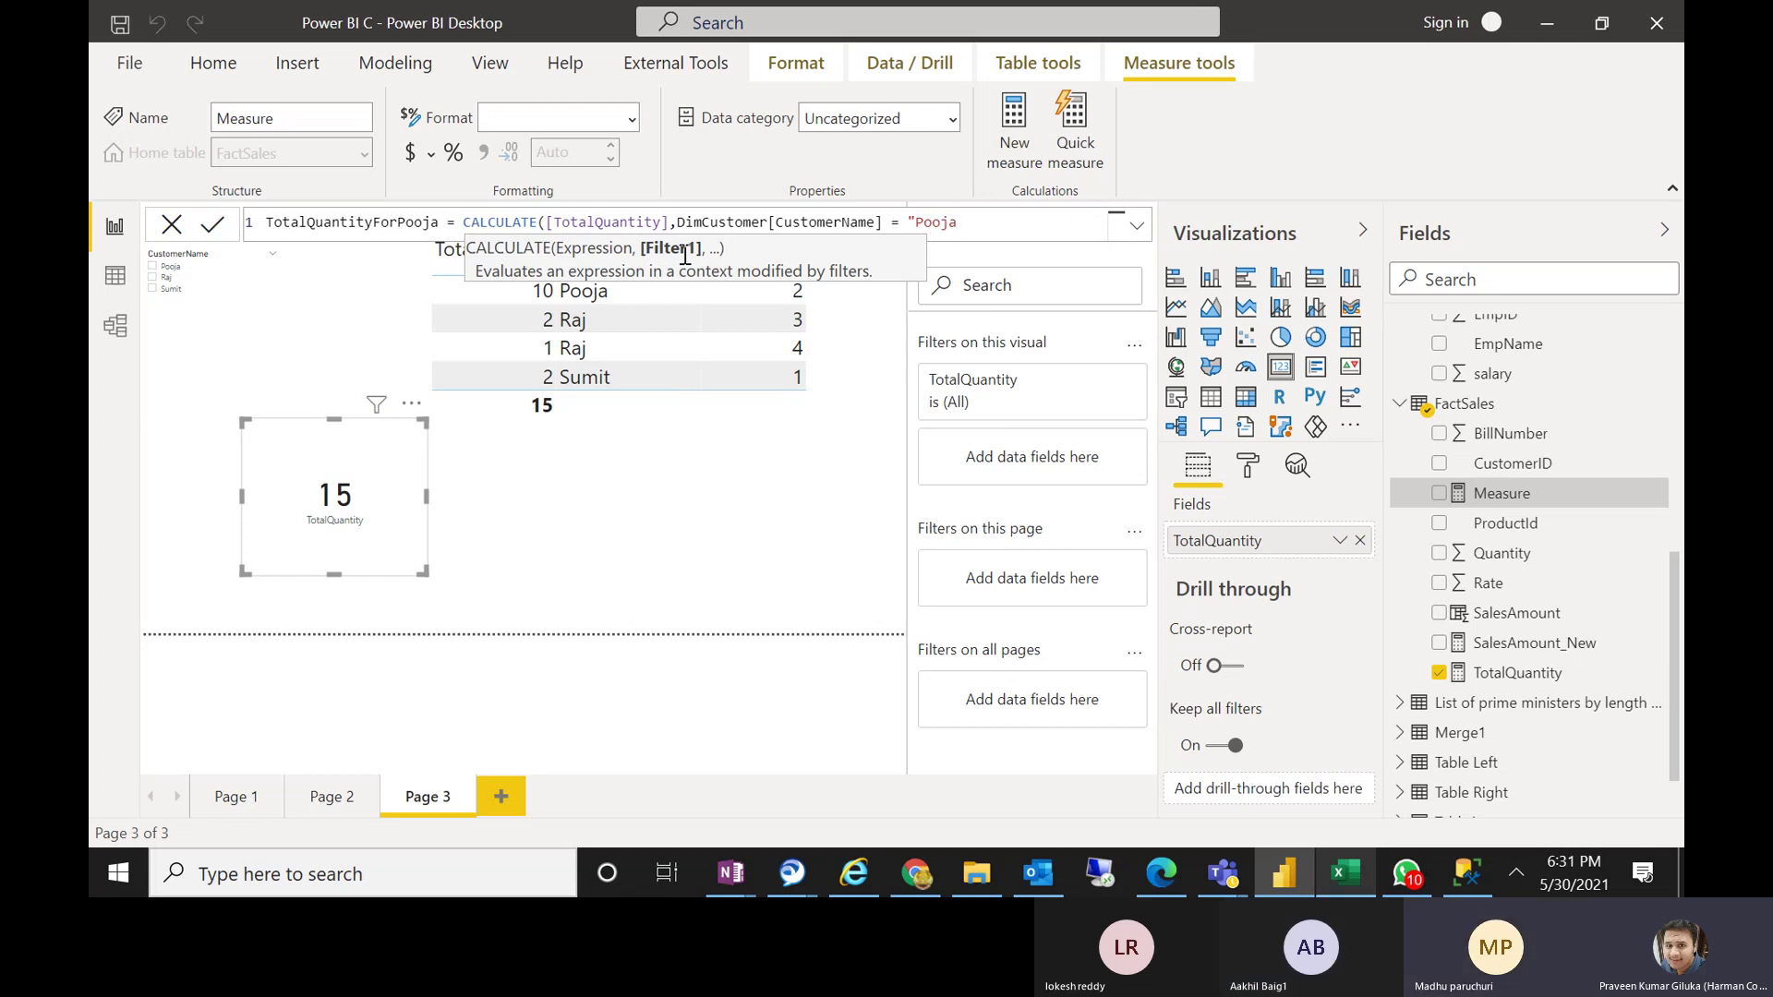
{"action": "type", "text": "\")"}
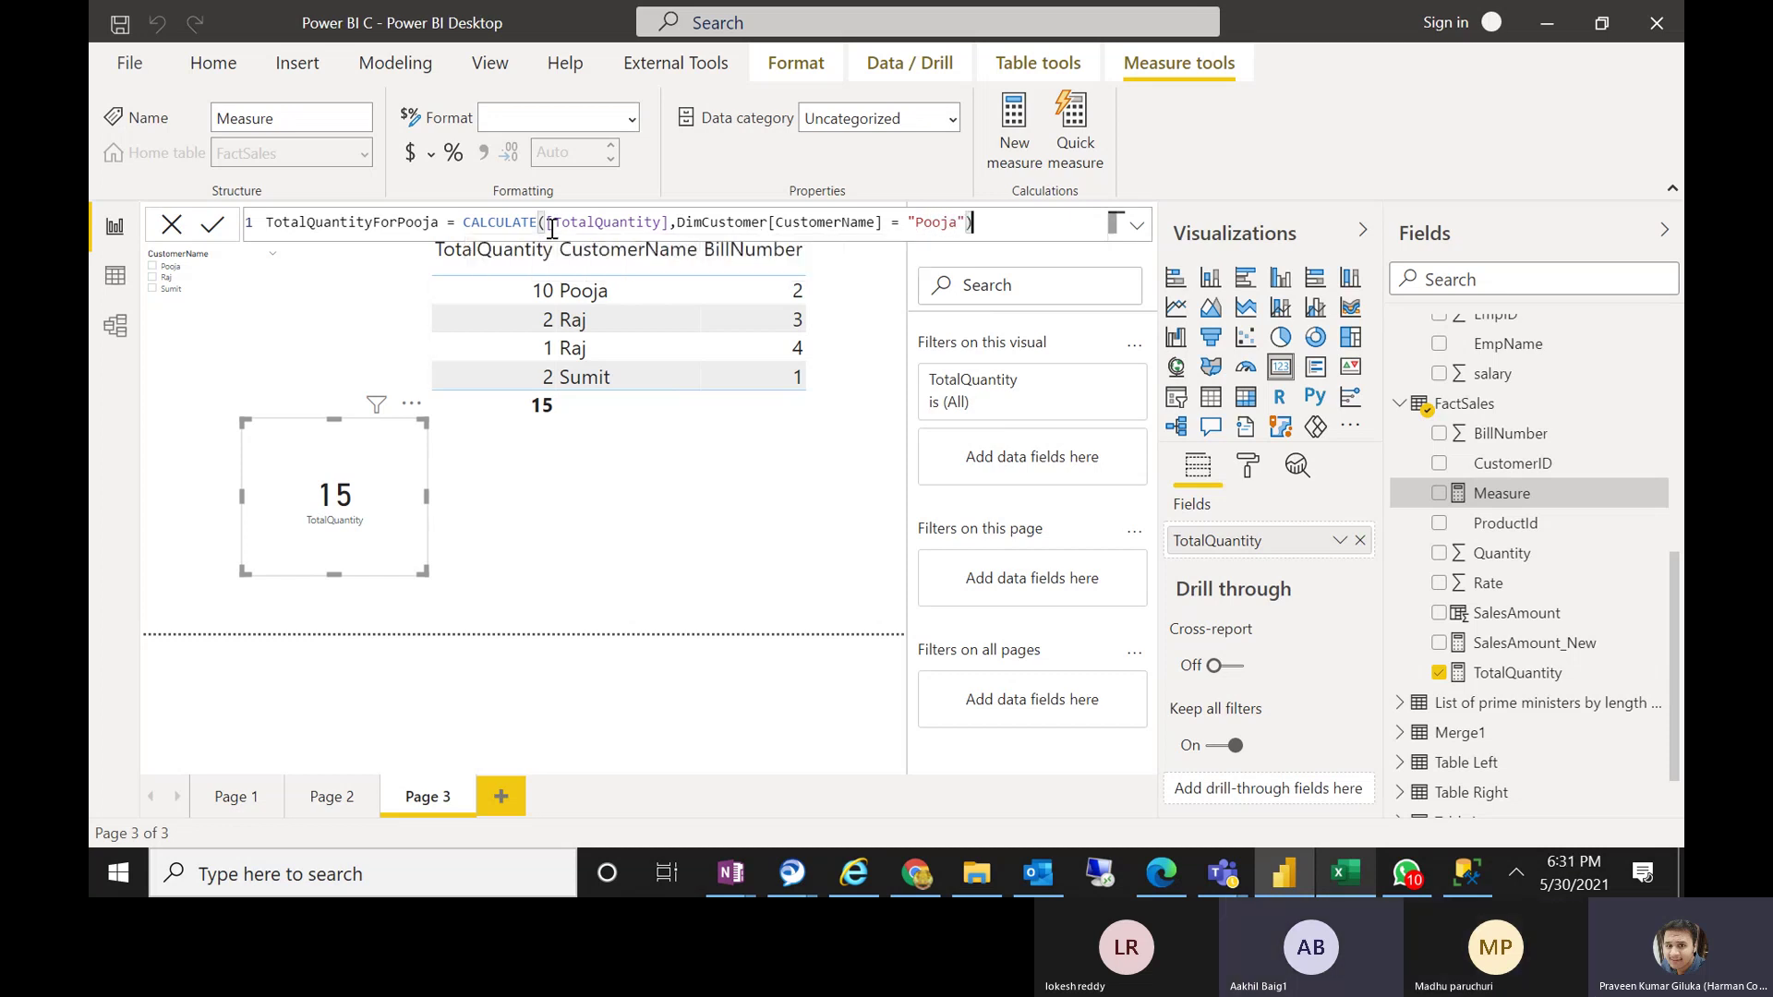
{"action": "left_click_drag", "start_coordinate": [549, 223], "coordinate": [662, 222]}
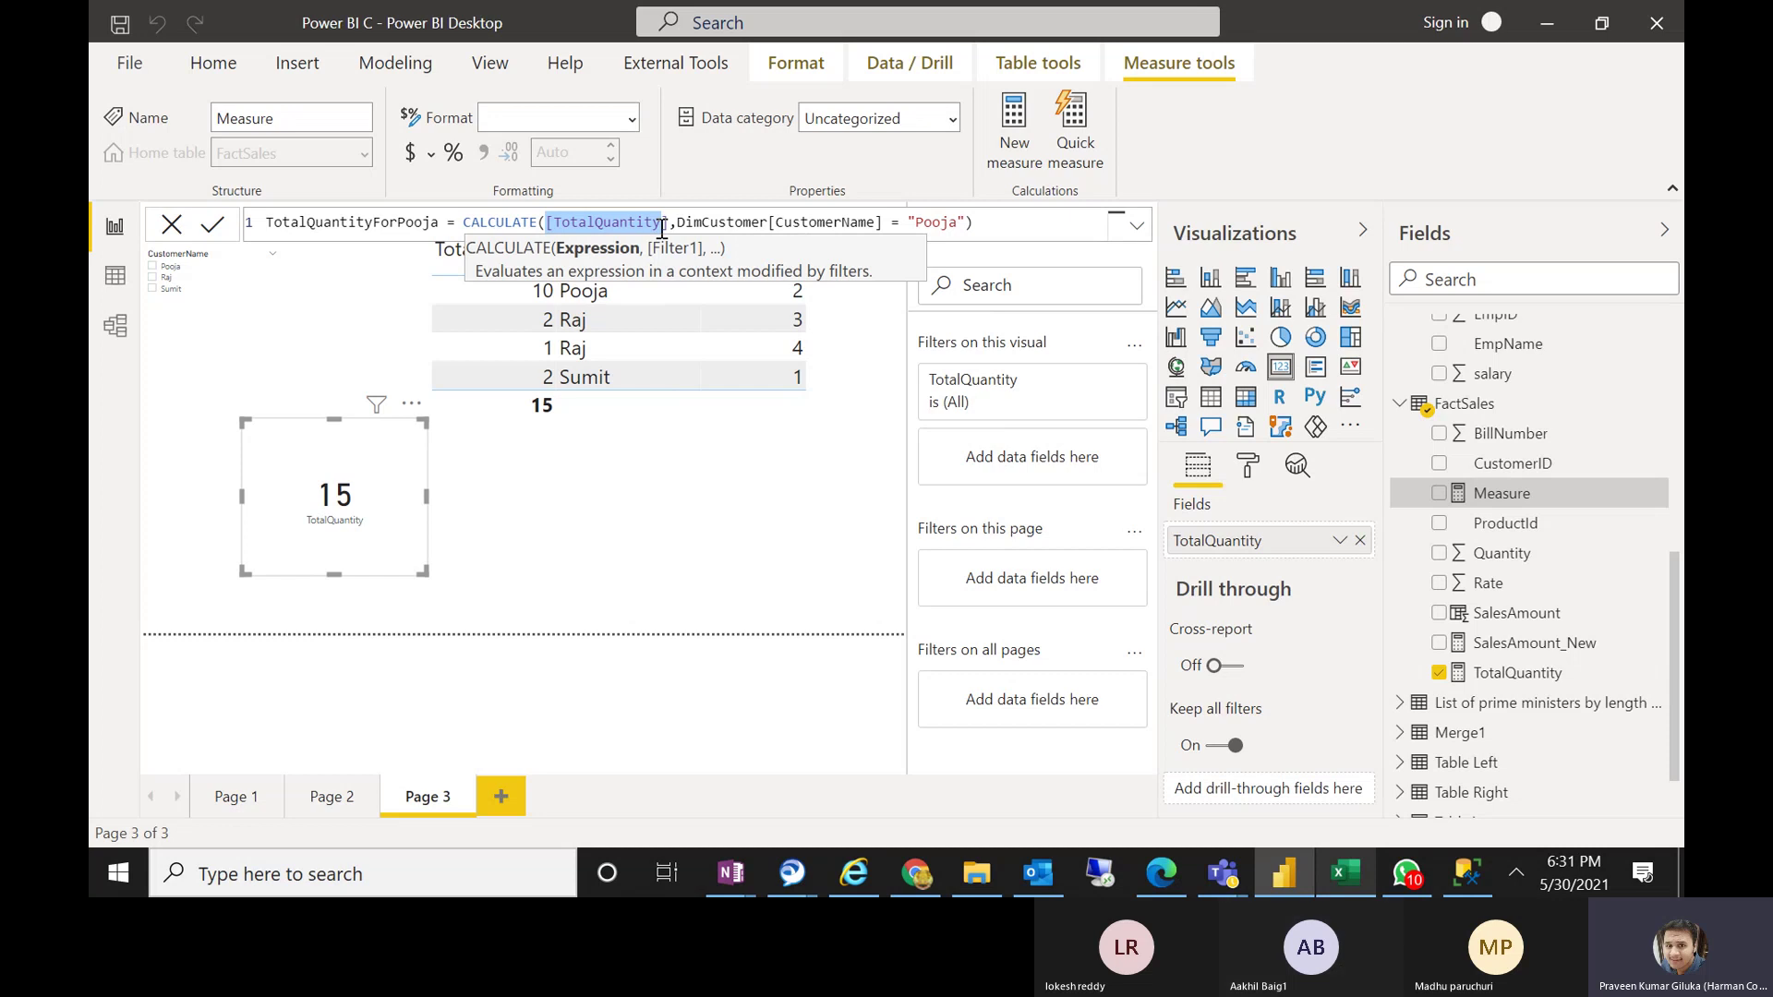
Commit the customer-filtered measure and display it in a new, widened card below the table
{"action": "left_click_drag", "start_coordinate": [965, 223], "coordinate": [885, 222]}
{"action": "left_click", "coordinate": [1002, 234]}
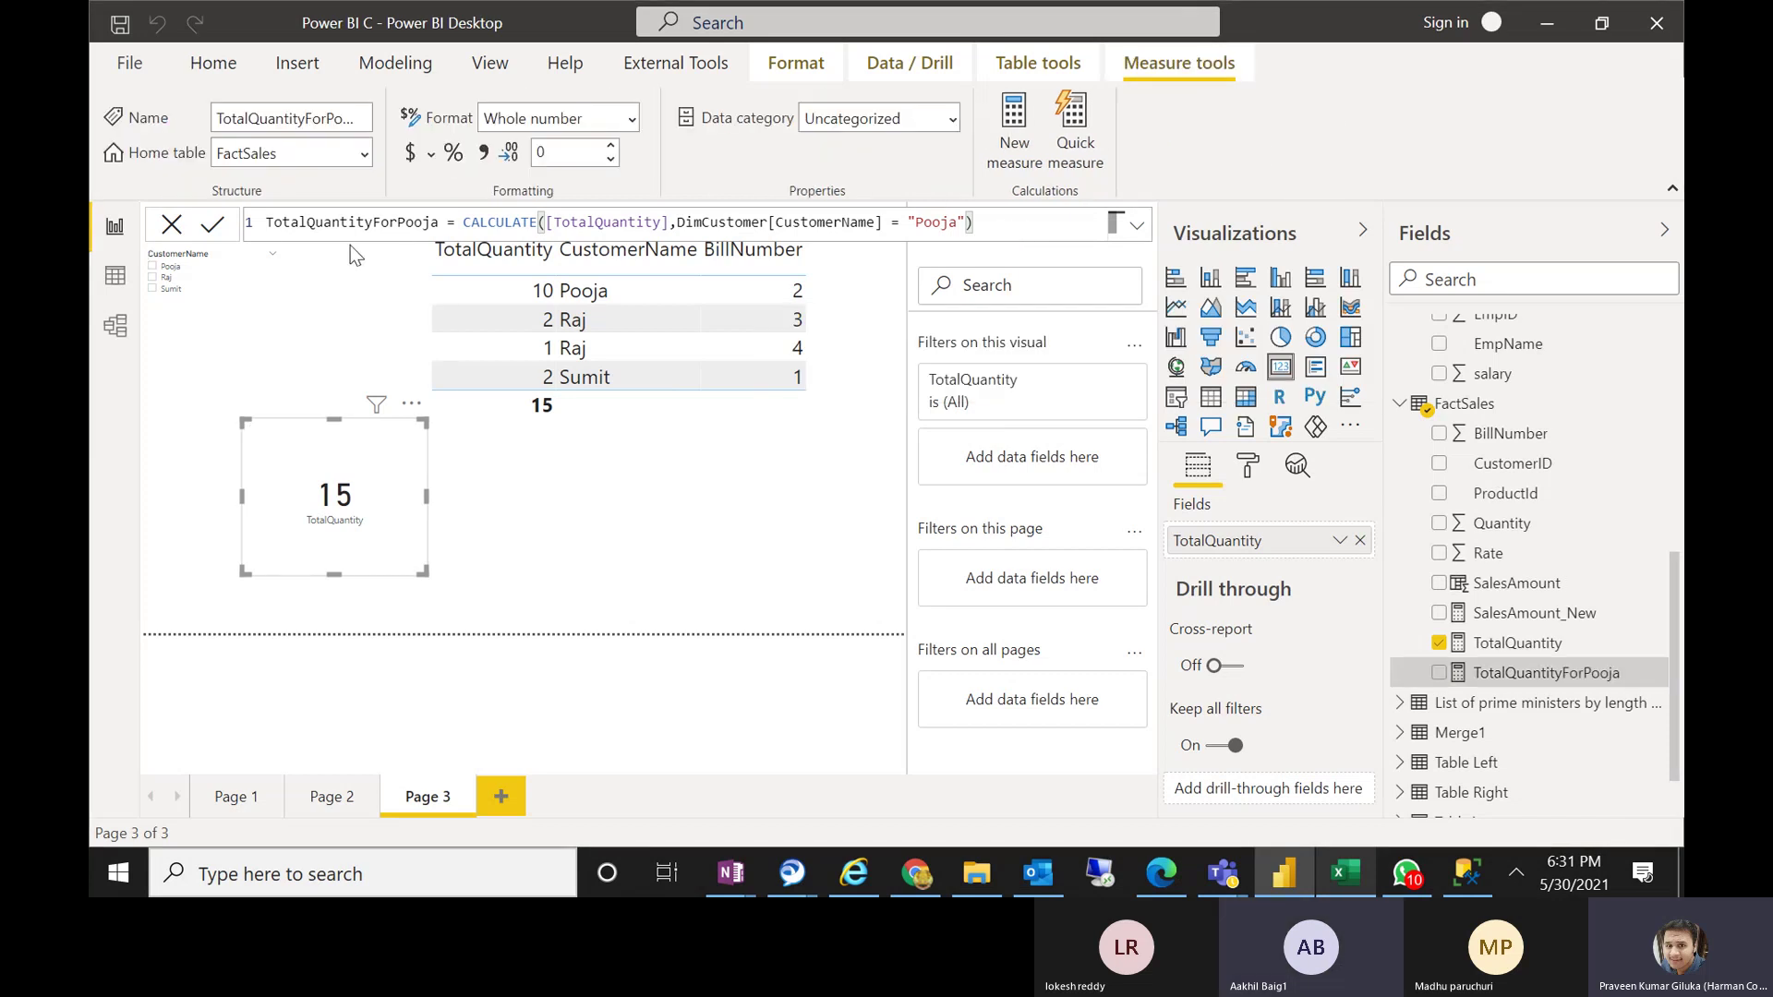
{"action": "left_click", "coordinate": [604, 503]}
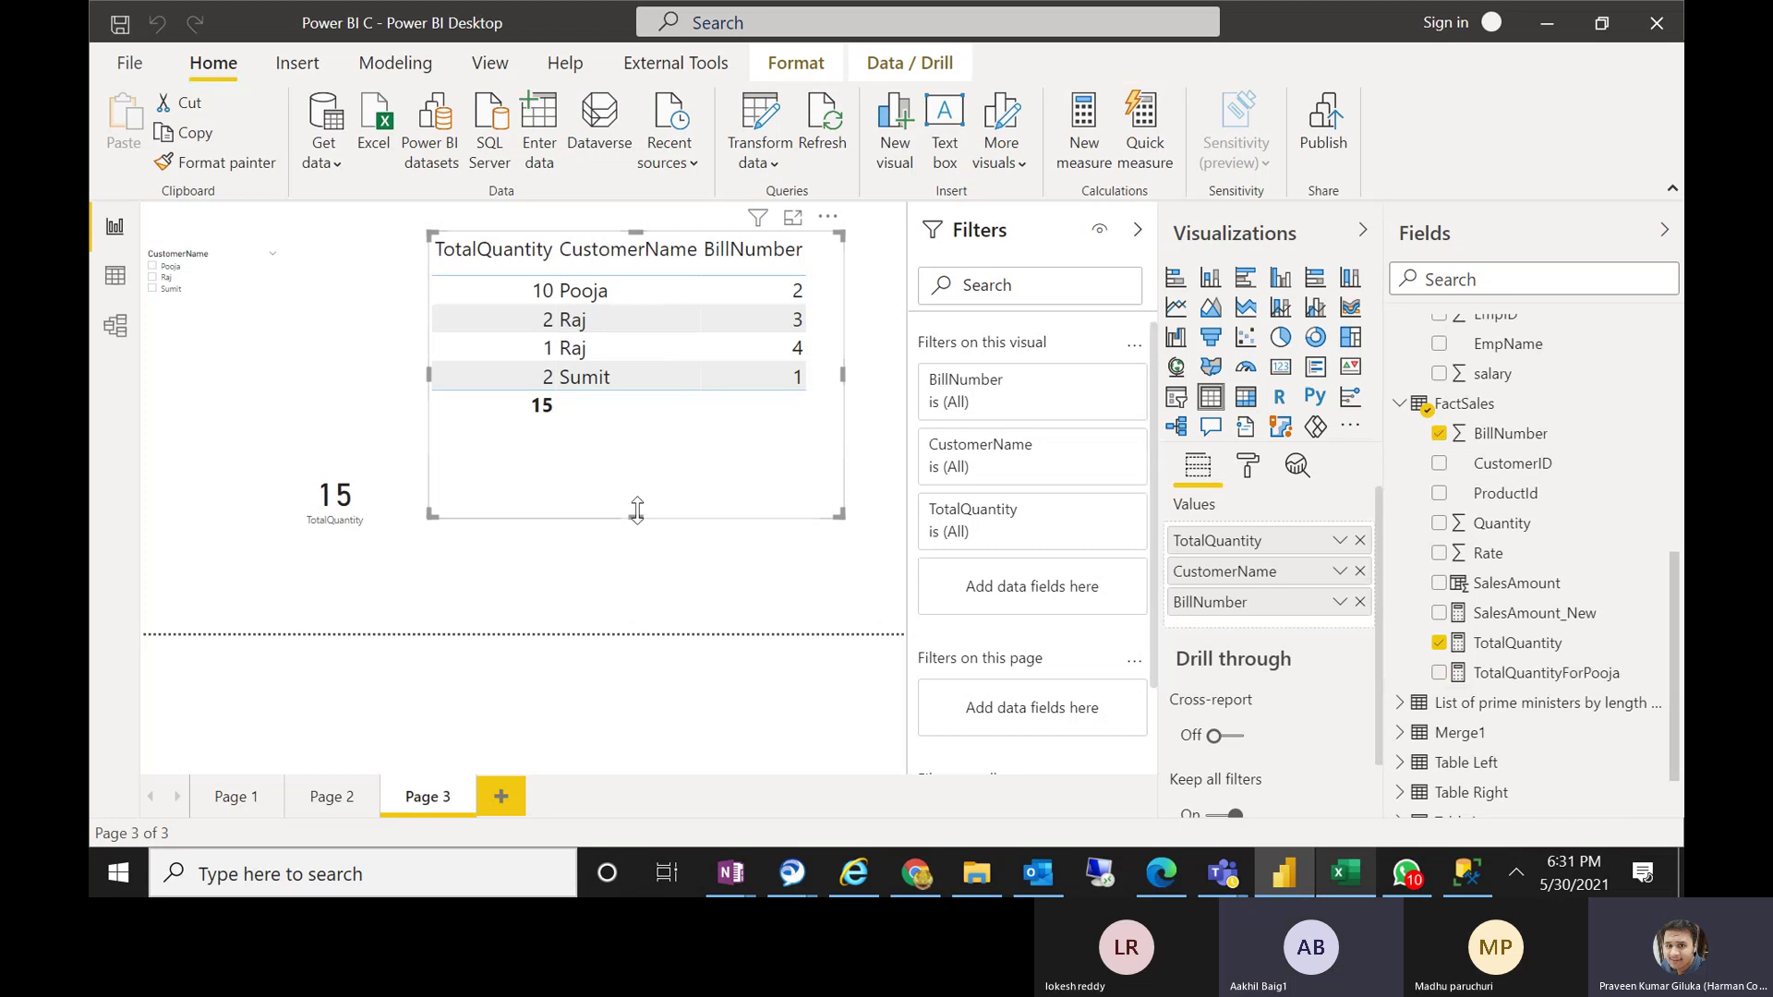
{"action": "left_click", "coordinate": [639, 559]}
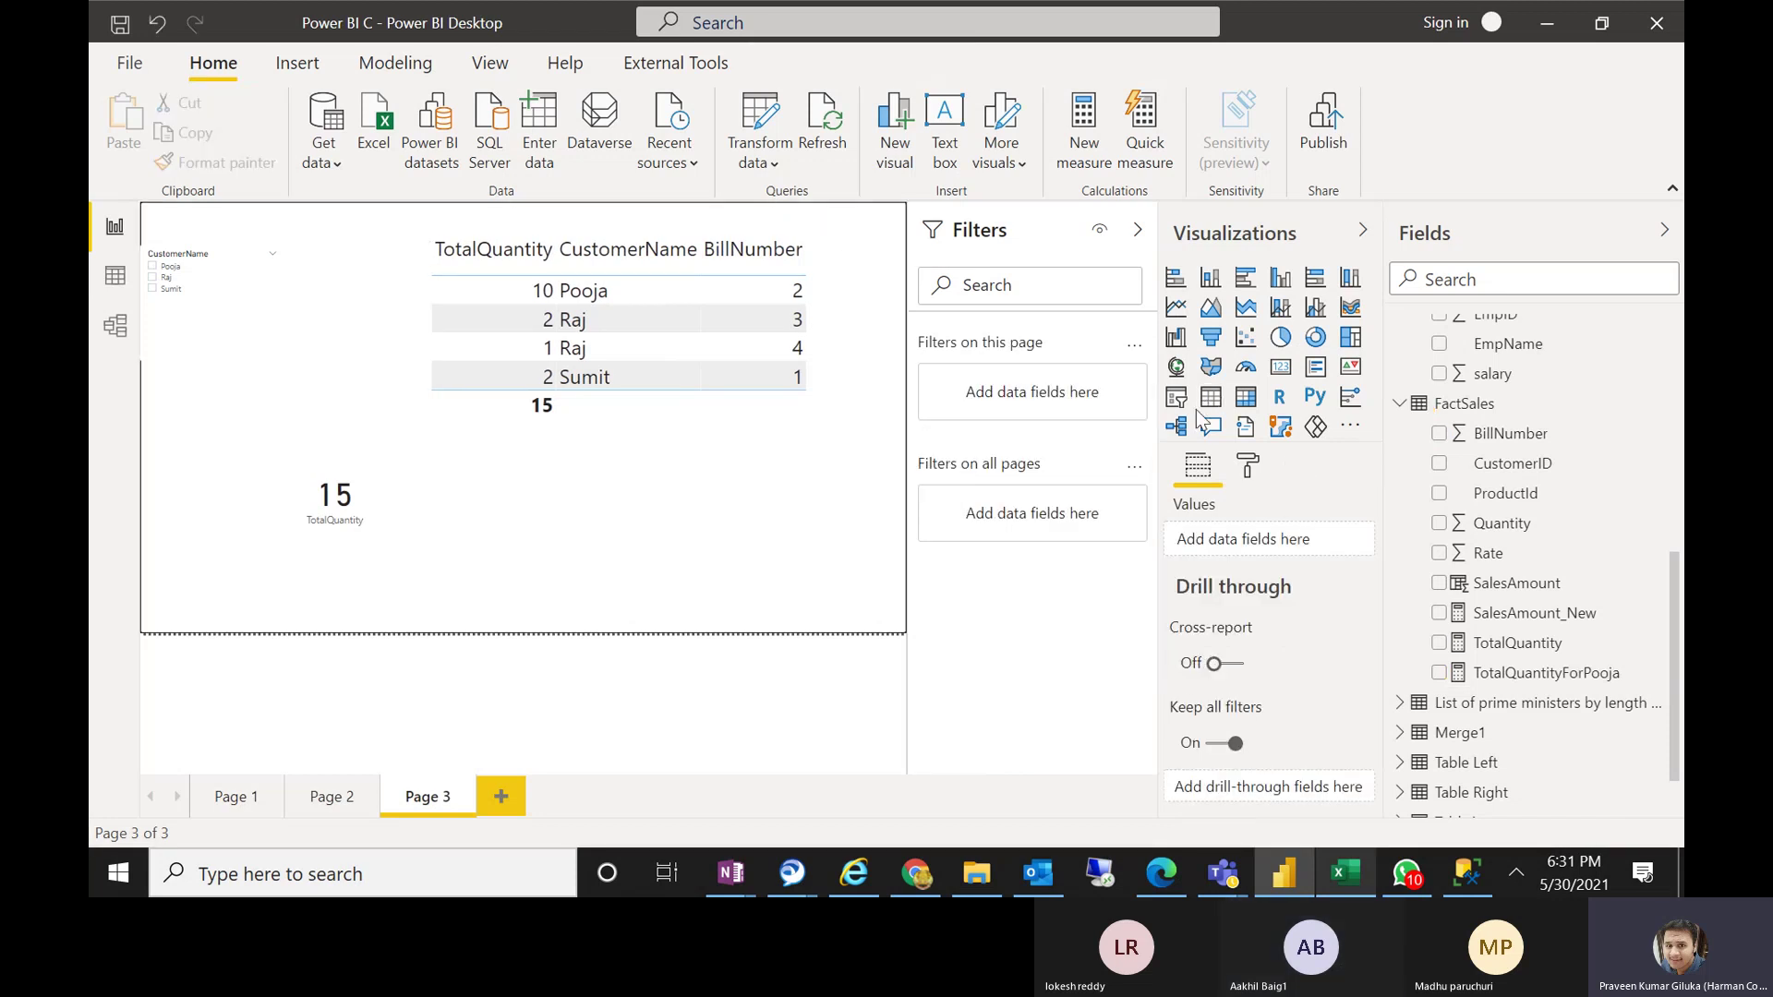
{"action": "left_click", "coordinate": [1281, 367]}
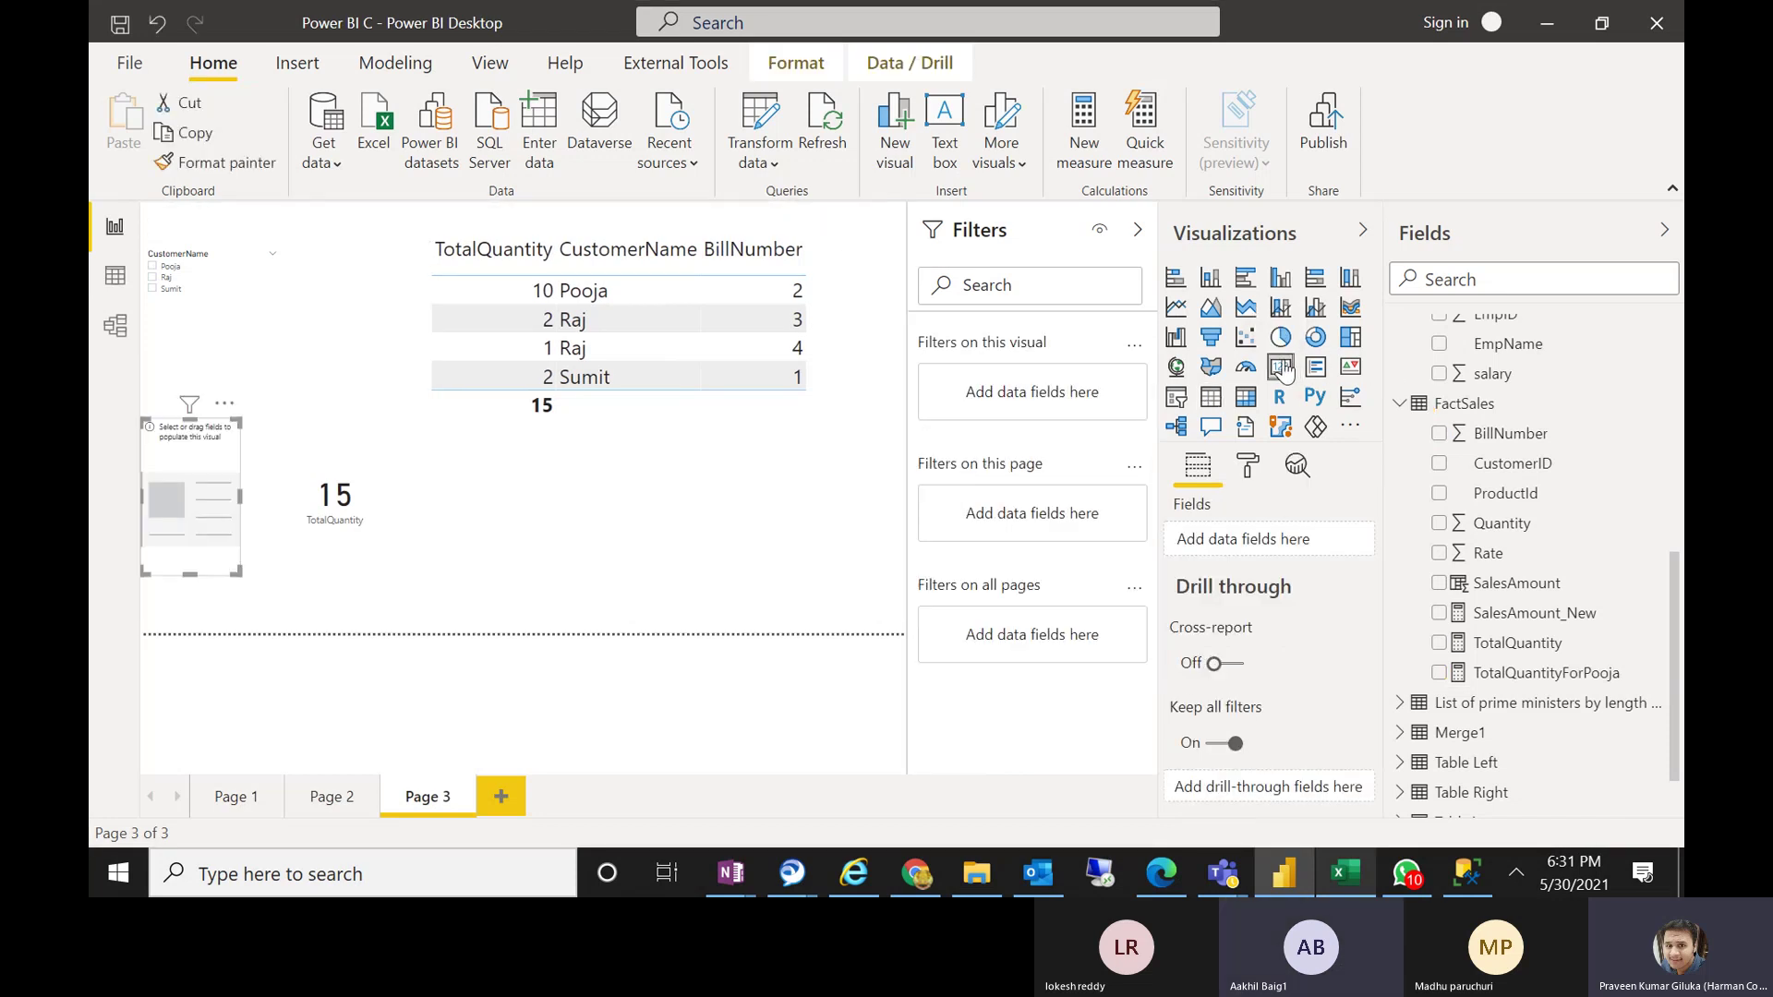
{"action": "left_click_drag", "start_coordinate": [164, 522], "coordinate": [552, 566]}
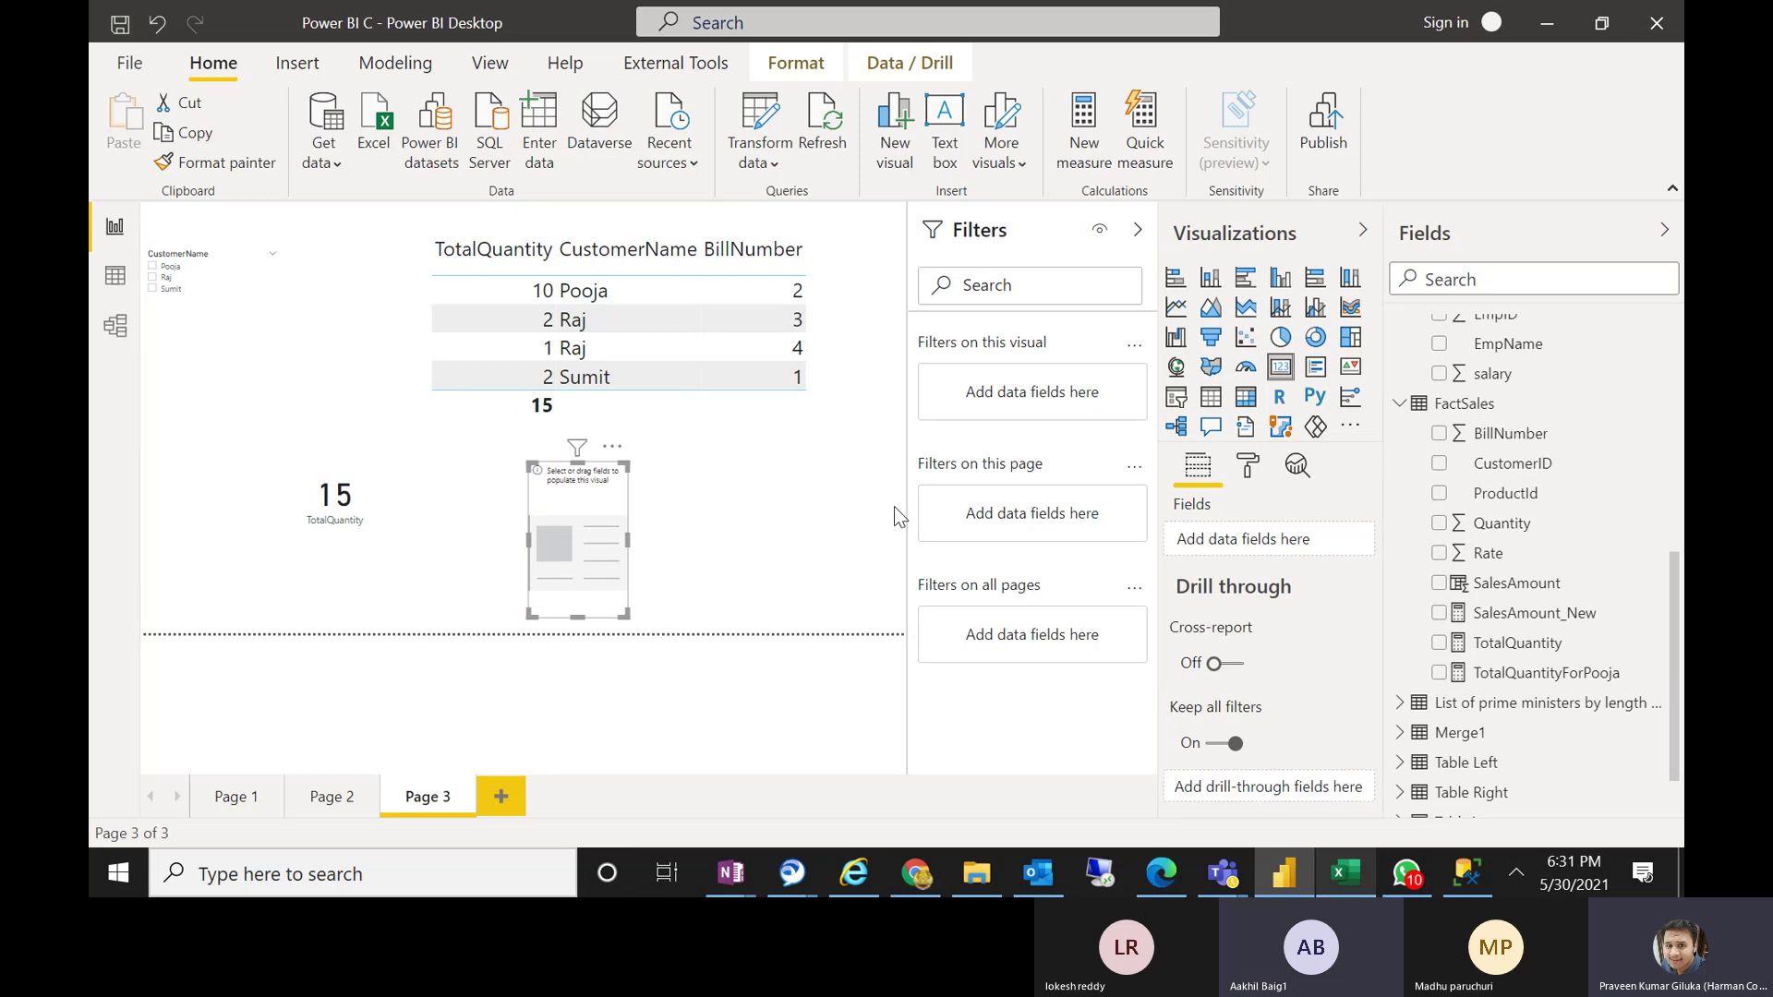
{"action": "left_click", "coordinate": [1439, 673]}
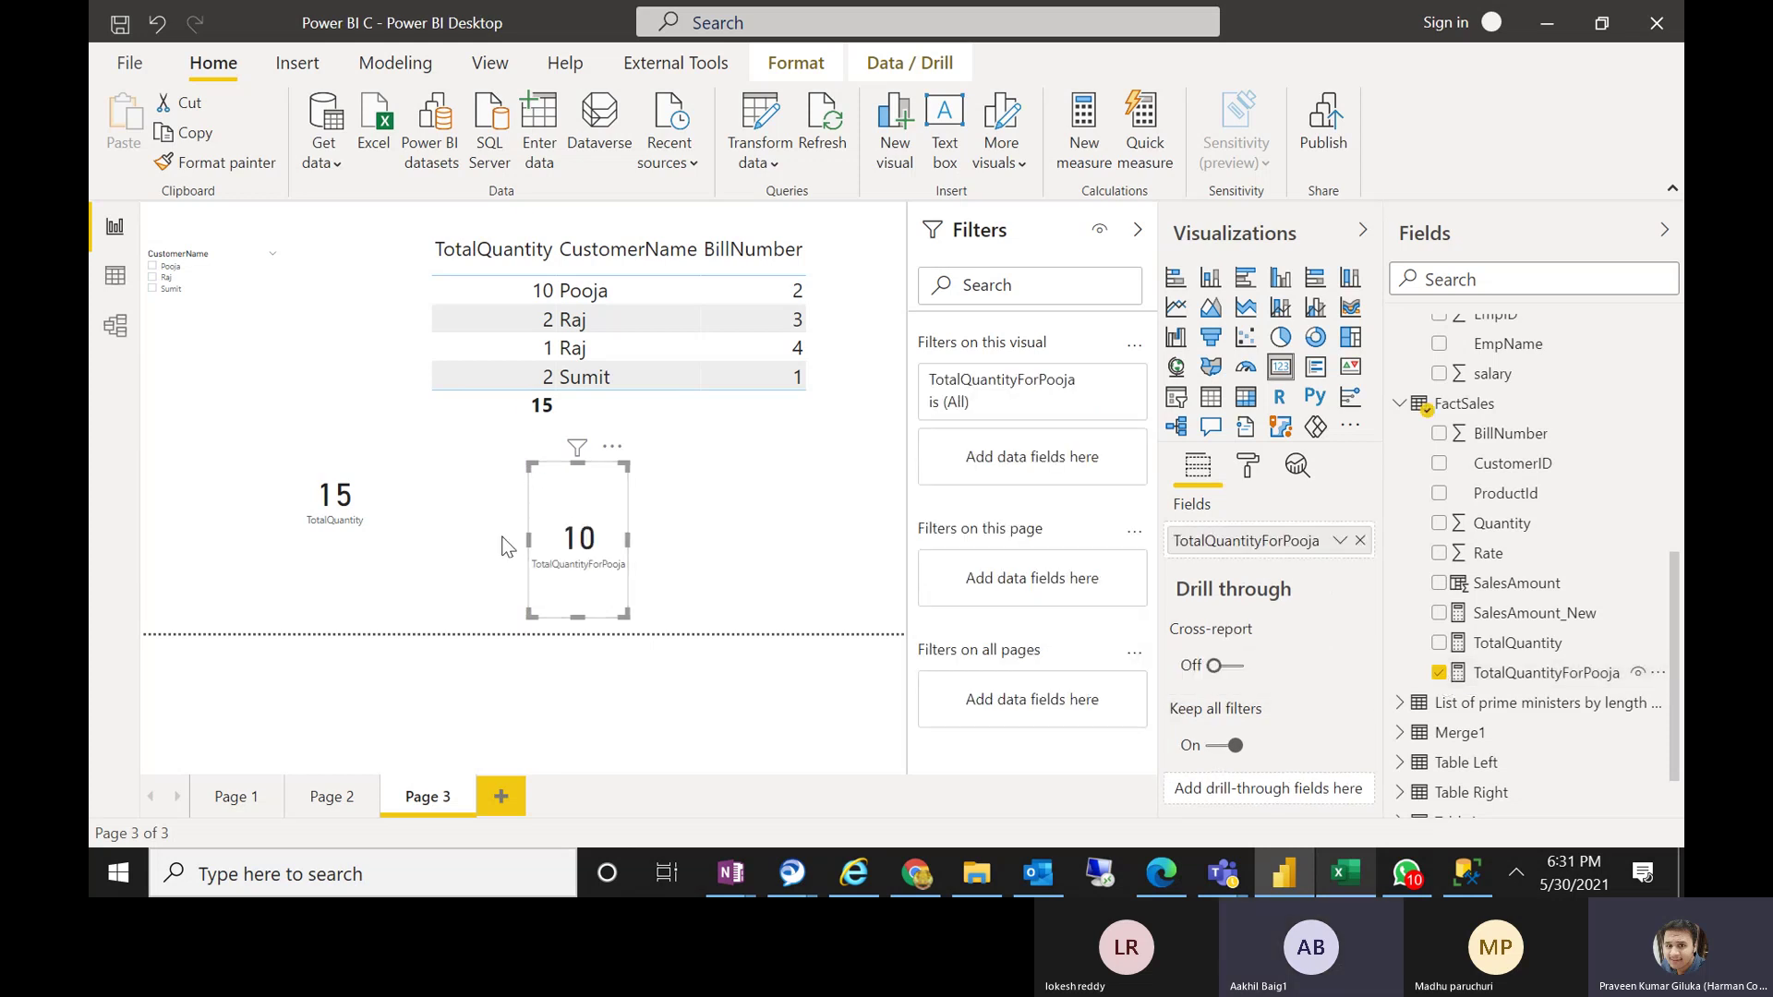
{"action": "left_click_drag", "start_coordinate": [628, 539], "coordinate": [711, 545]}
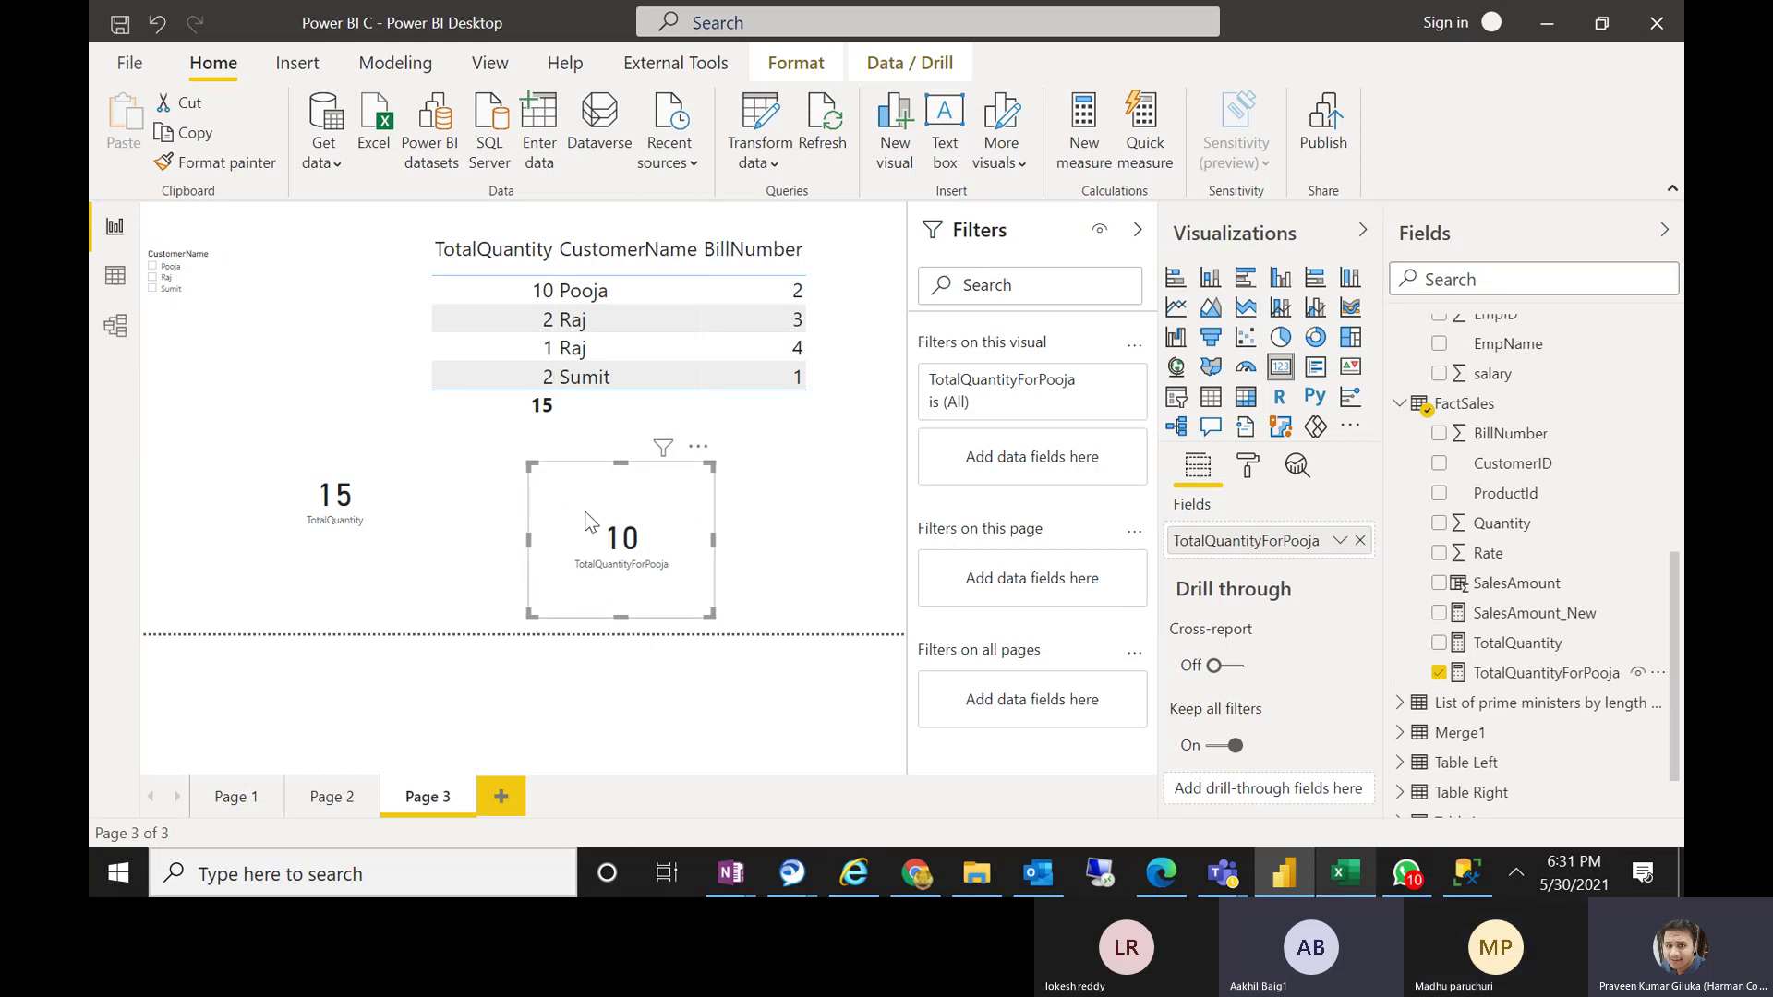
Examine the customer-filtered measure's [TotalQuantity] expression and its customer name condition in the formula
{"action": "left_click", "coordinate": [1496, 676]}
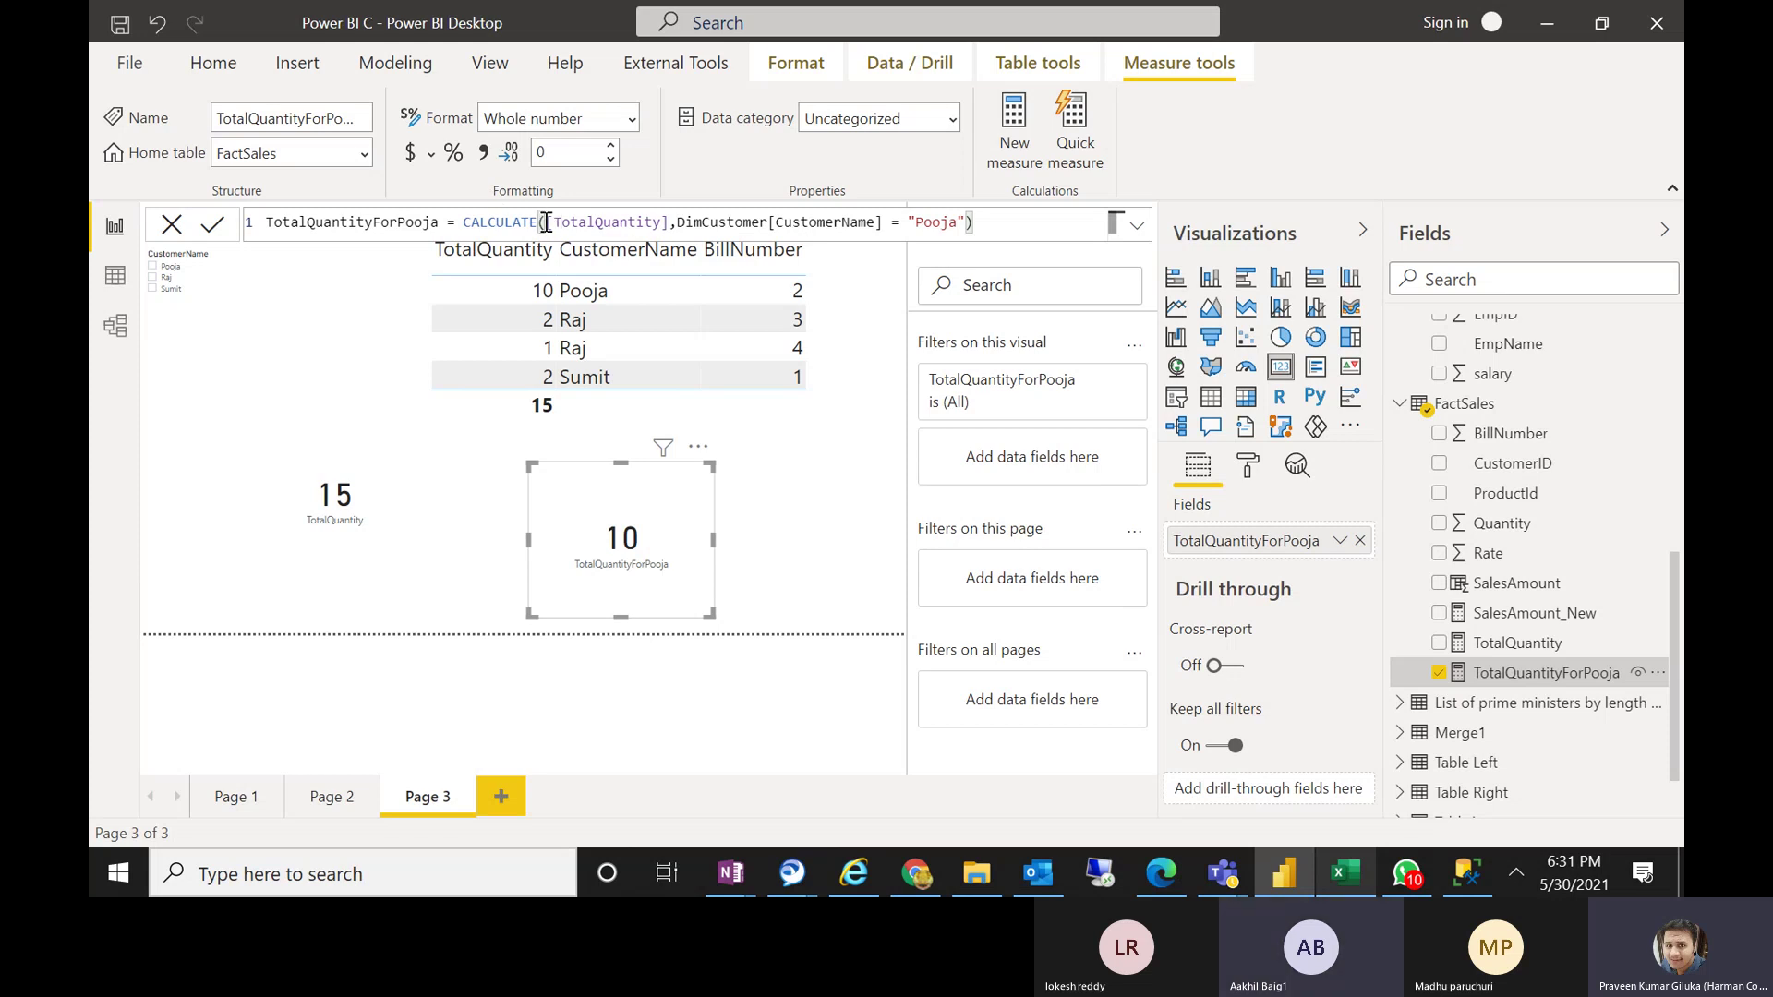
{"action": "left_click_drag", "start_coordinate": [546, 223], "coordinate": [665, 226]}
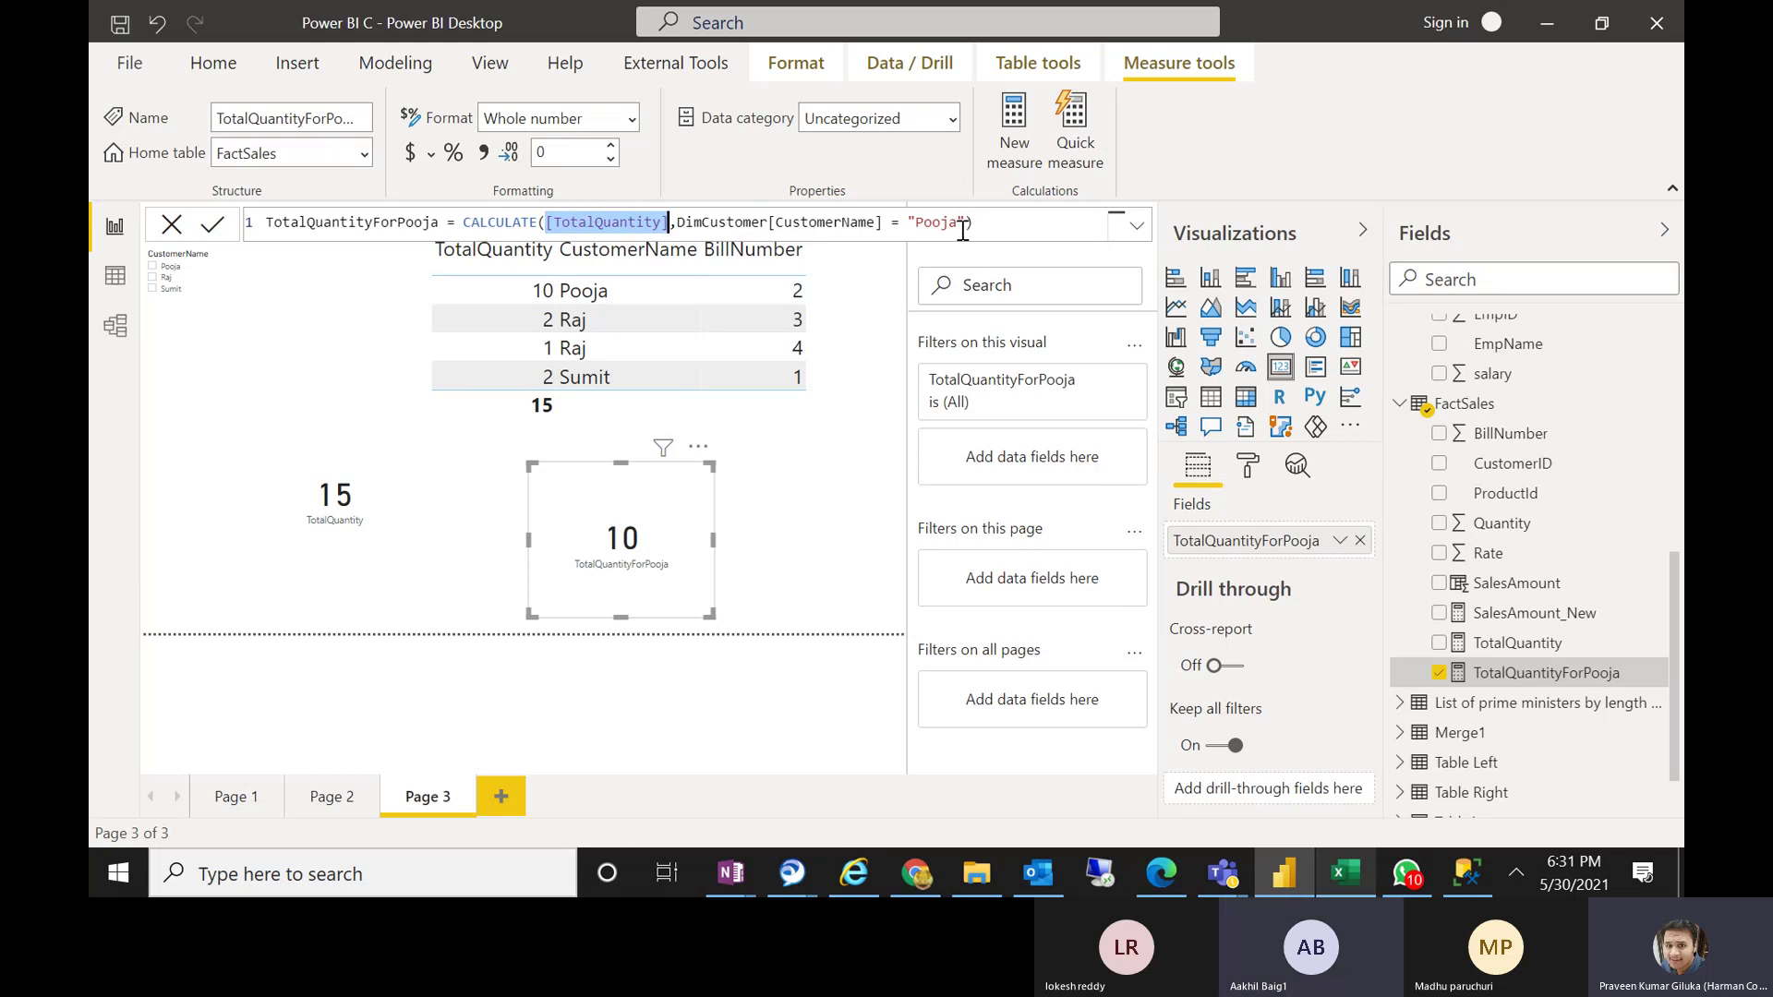
{"action": "left_click_drag", "start_coordinate": [965, 226], "coordinate": [893, 230]}
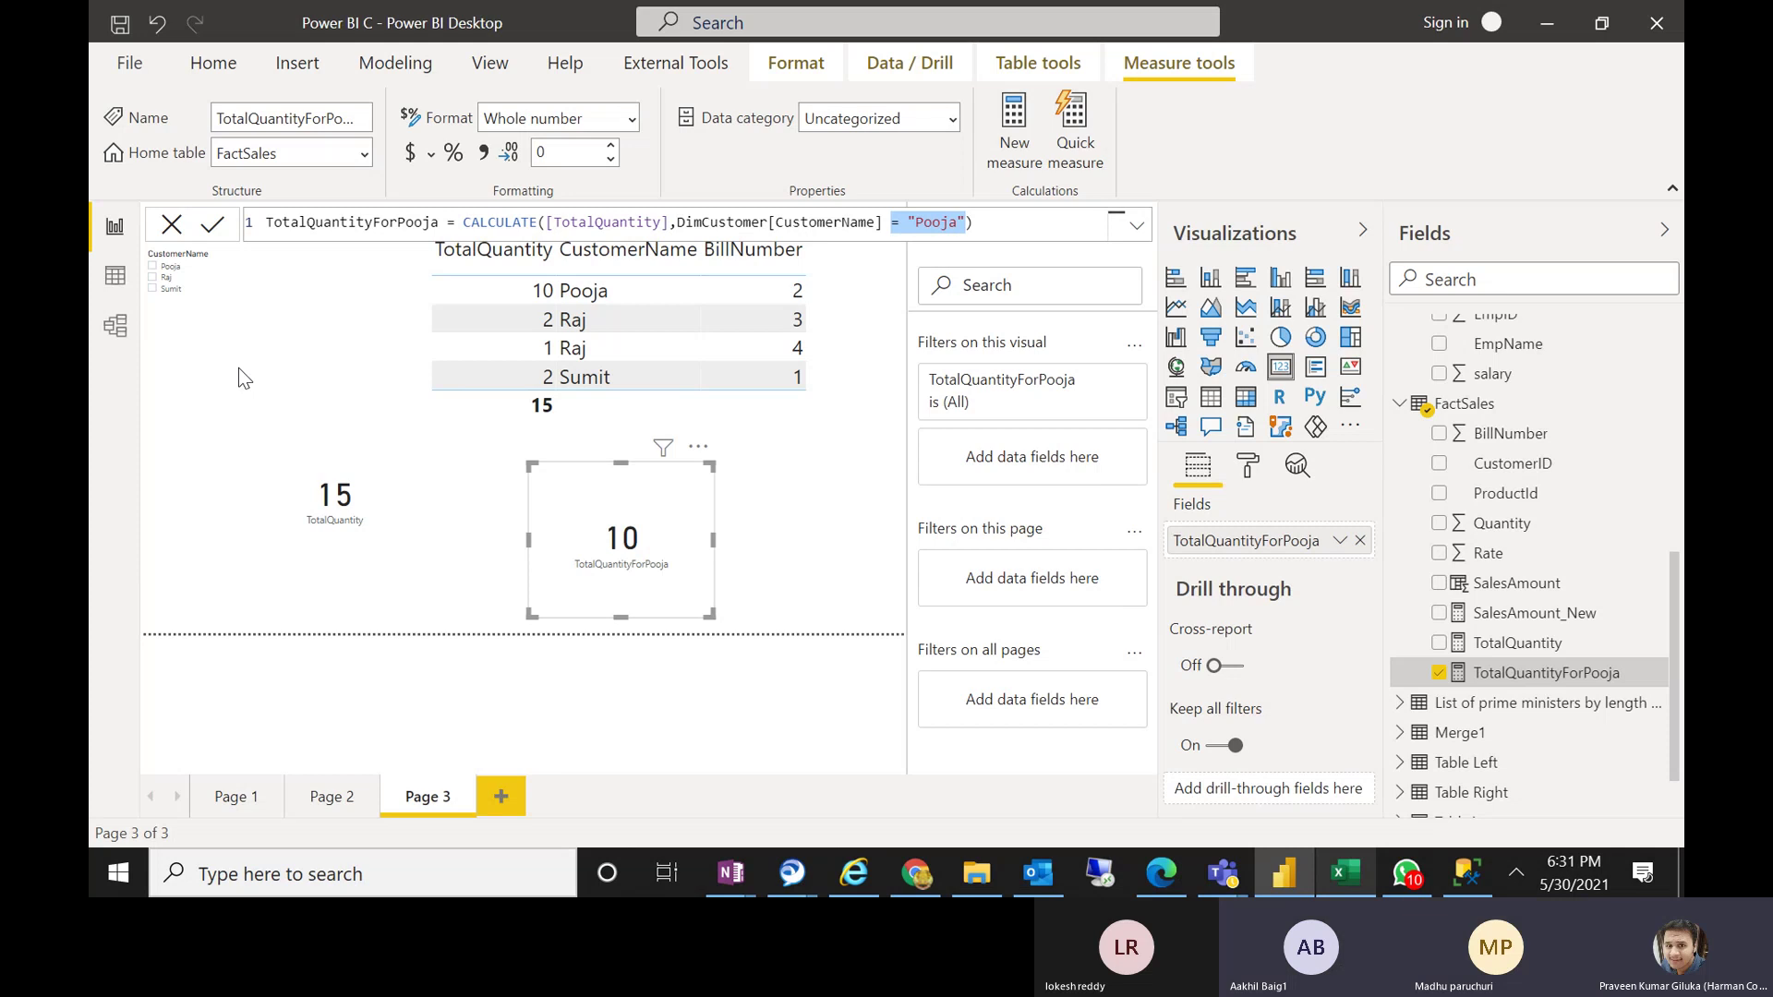
Filter the page by the second, third and first slicer customers in turn to compare the two quantity cards
{"action": "left_click", "coordinate": [155, 278]}
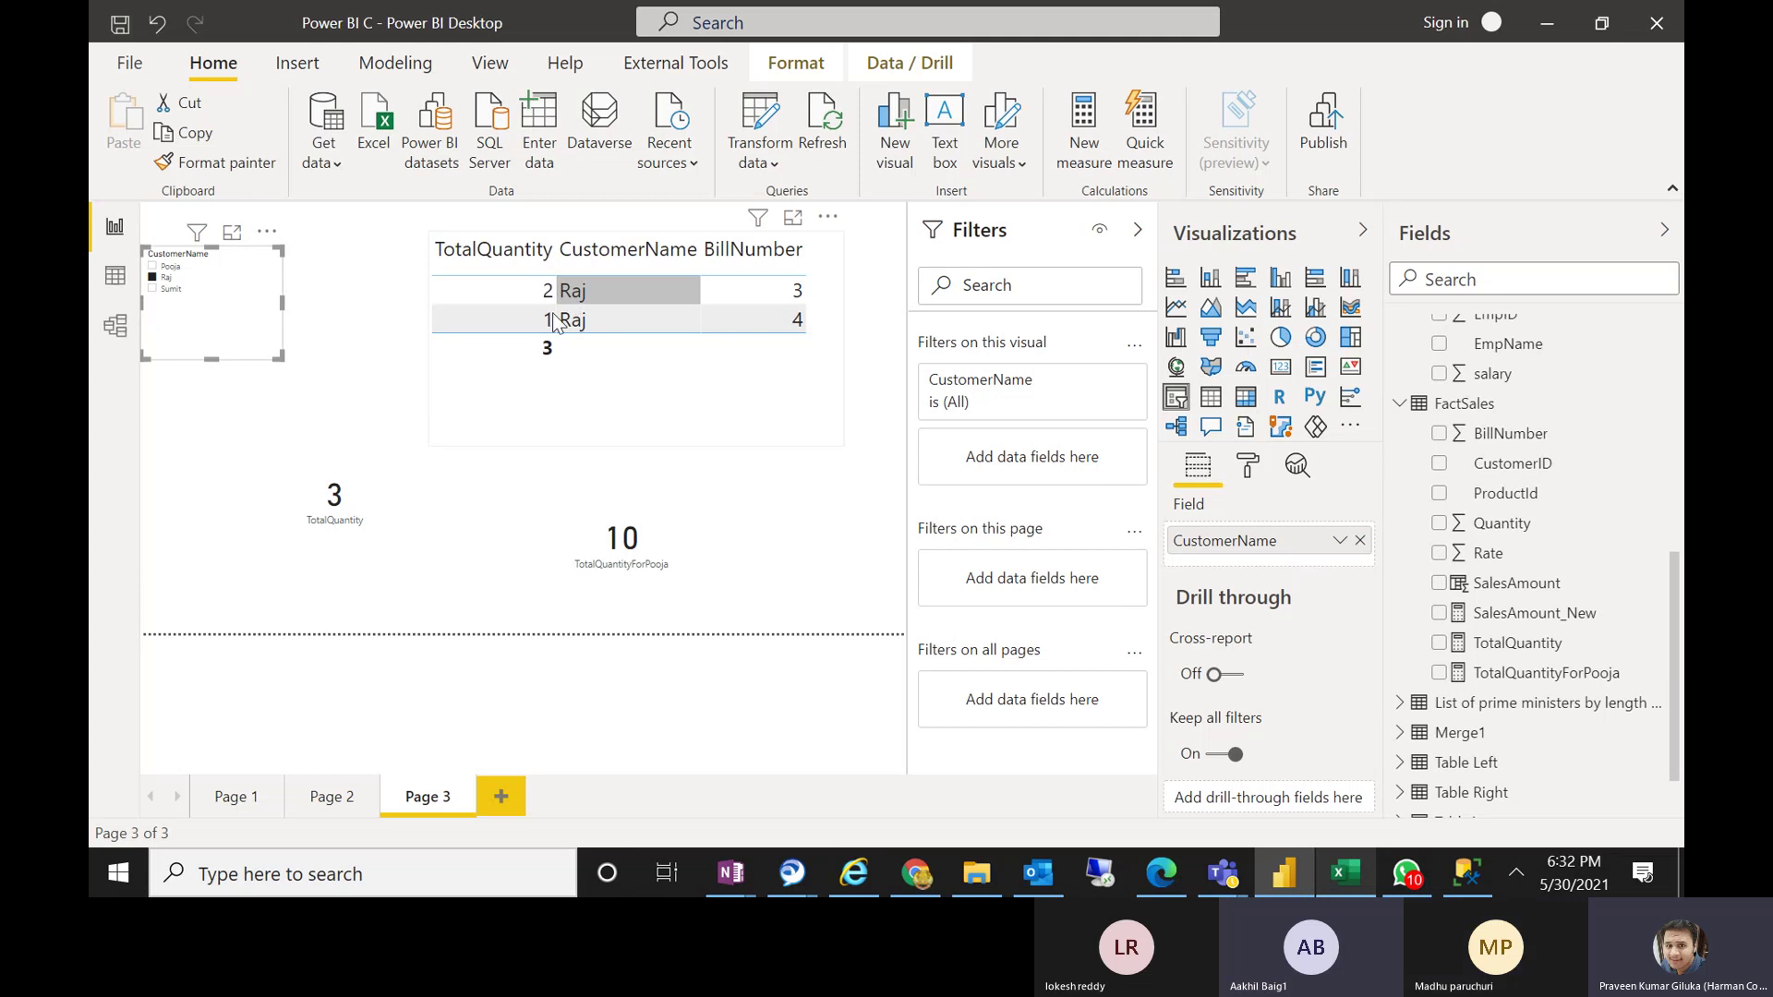
{"action": "left_click", "coordinate": [153, 289]}
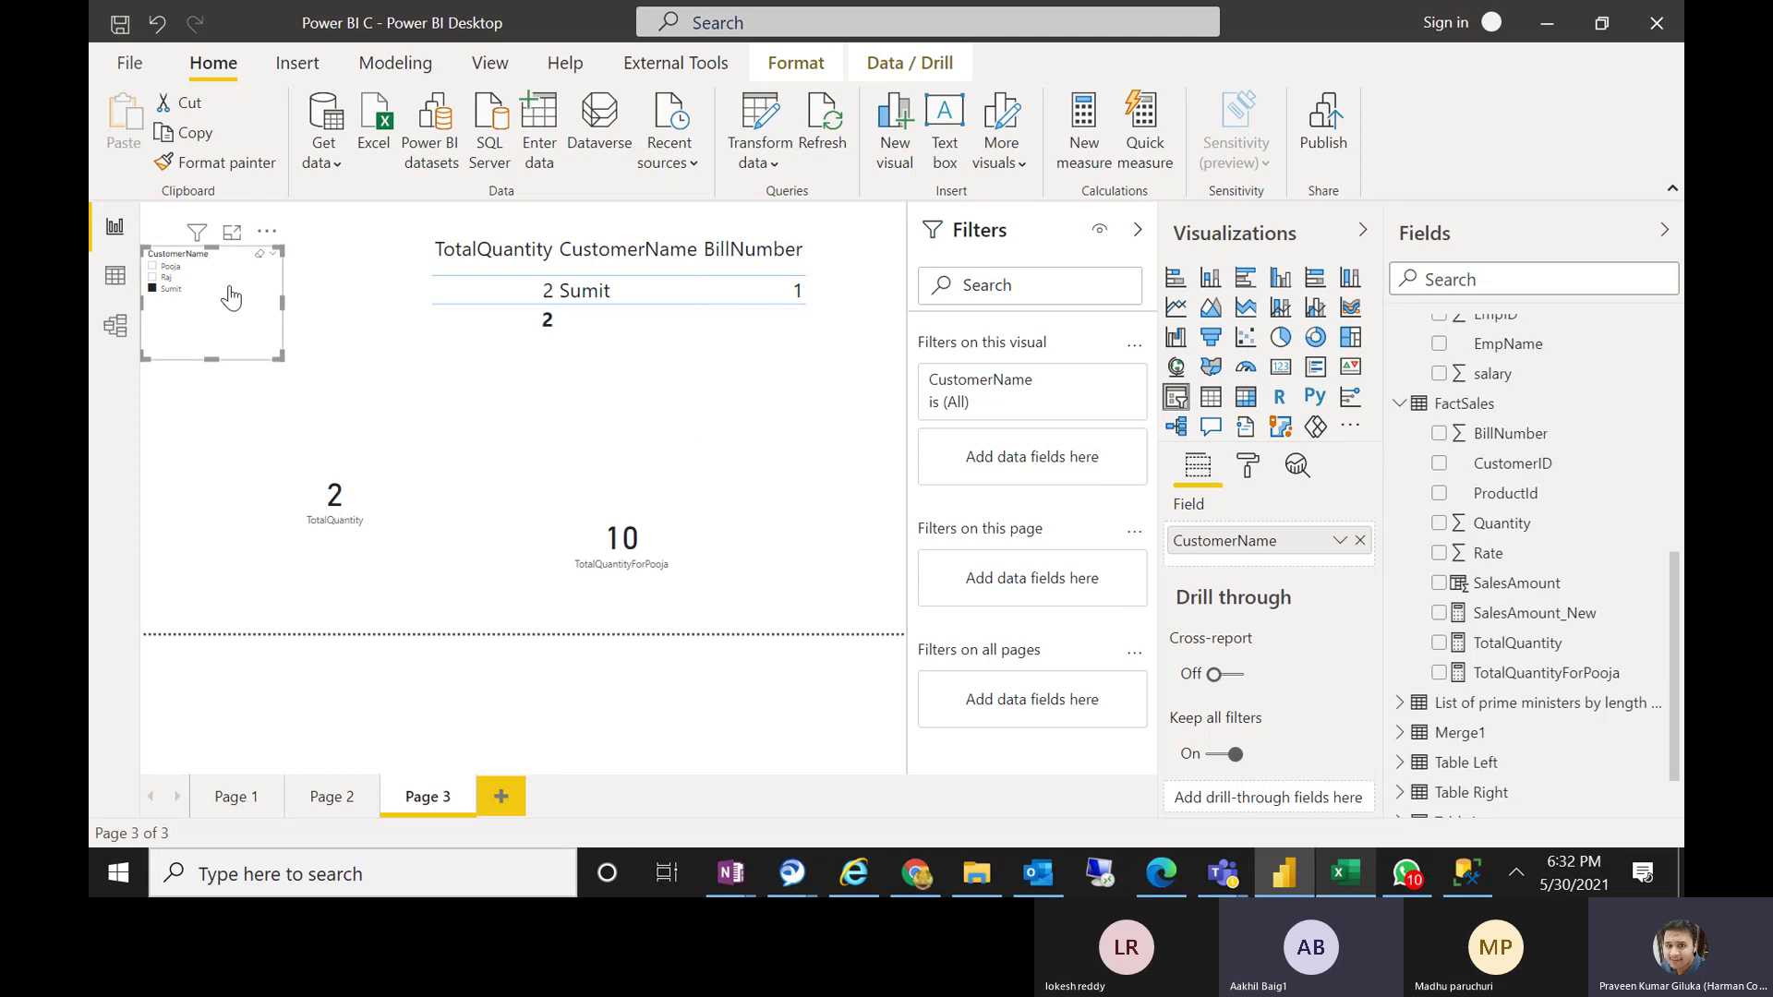
{"action": "left_click", "coordinate": [179, 266]}
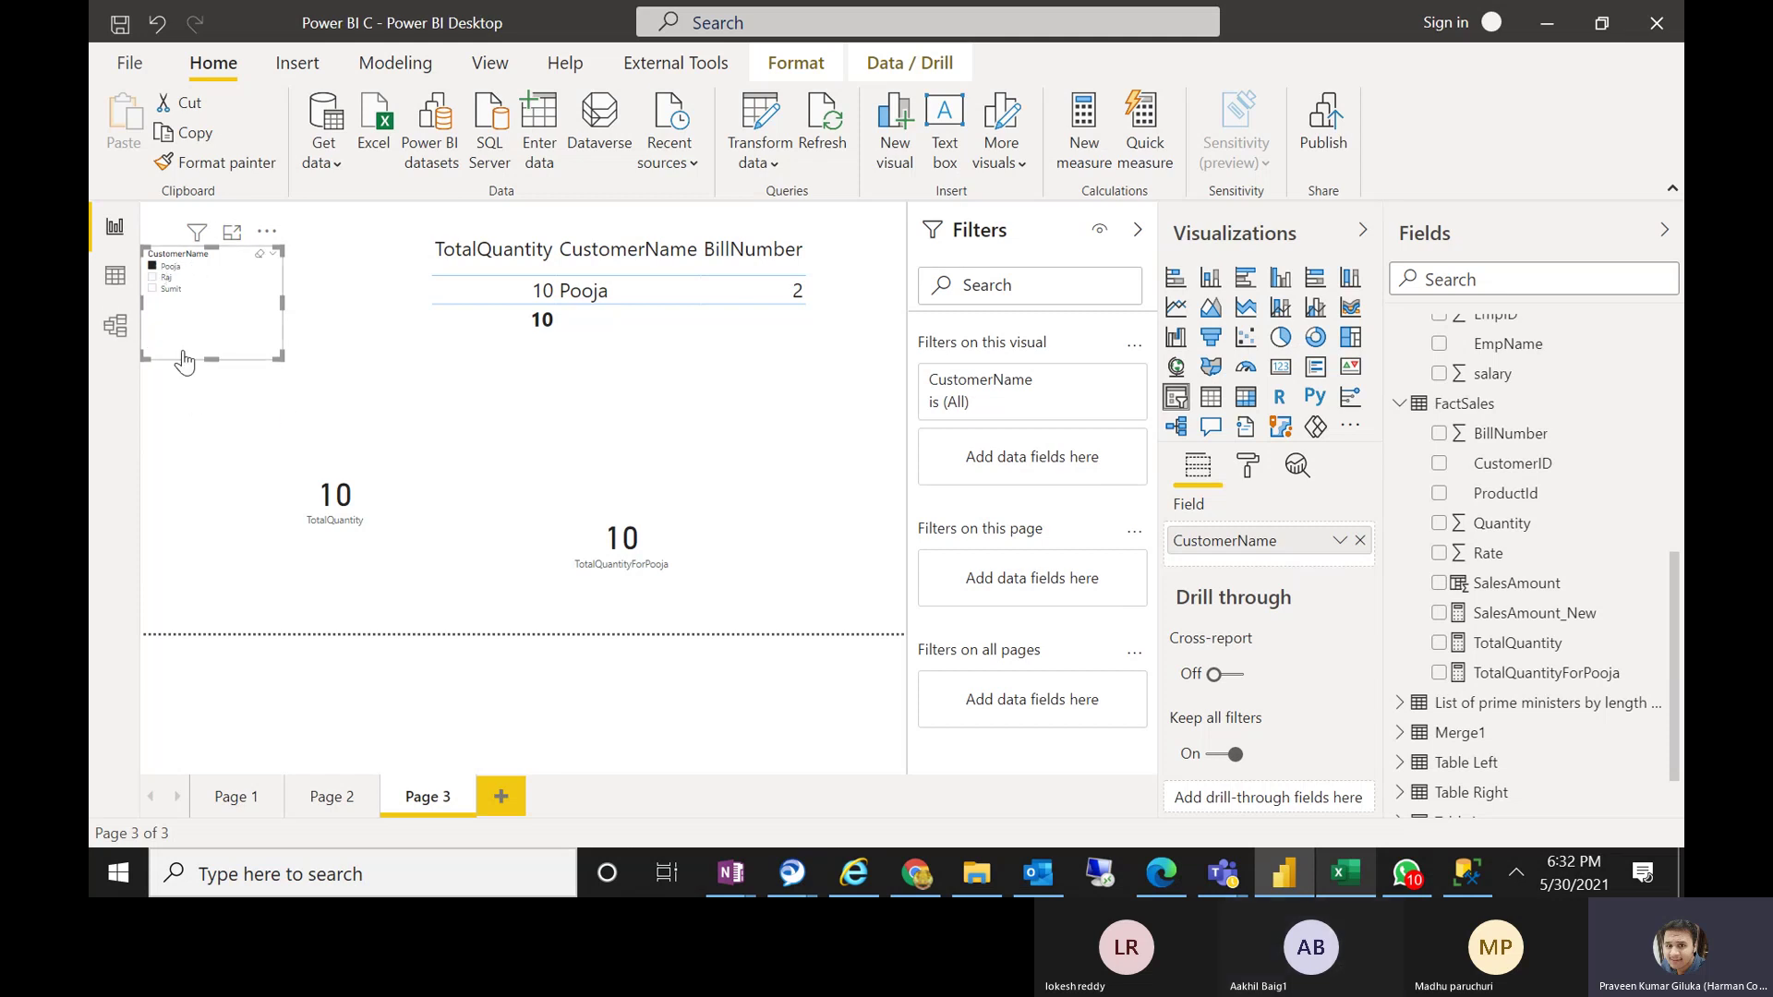
Reopen the customer-filtered measure's formula and examine its DimCustomer[CustomerName] filter argument
{"action": "left_click", "coordinate": [1546, 672]}
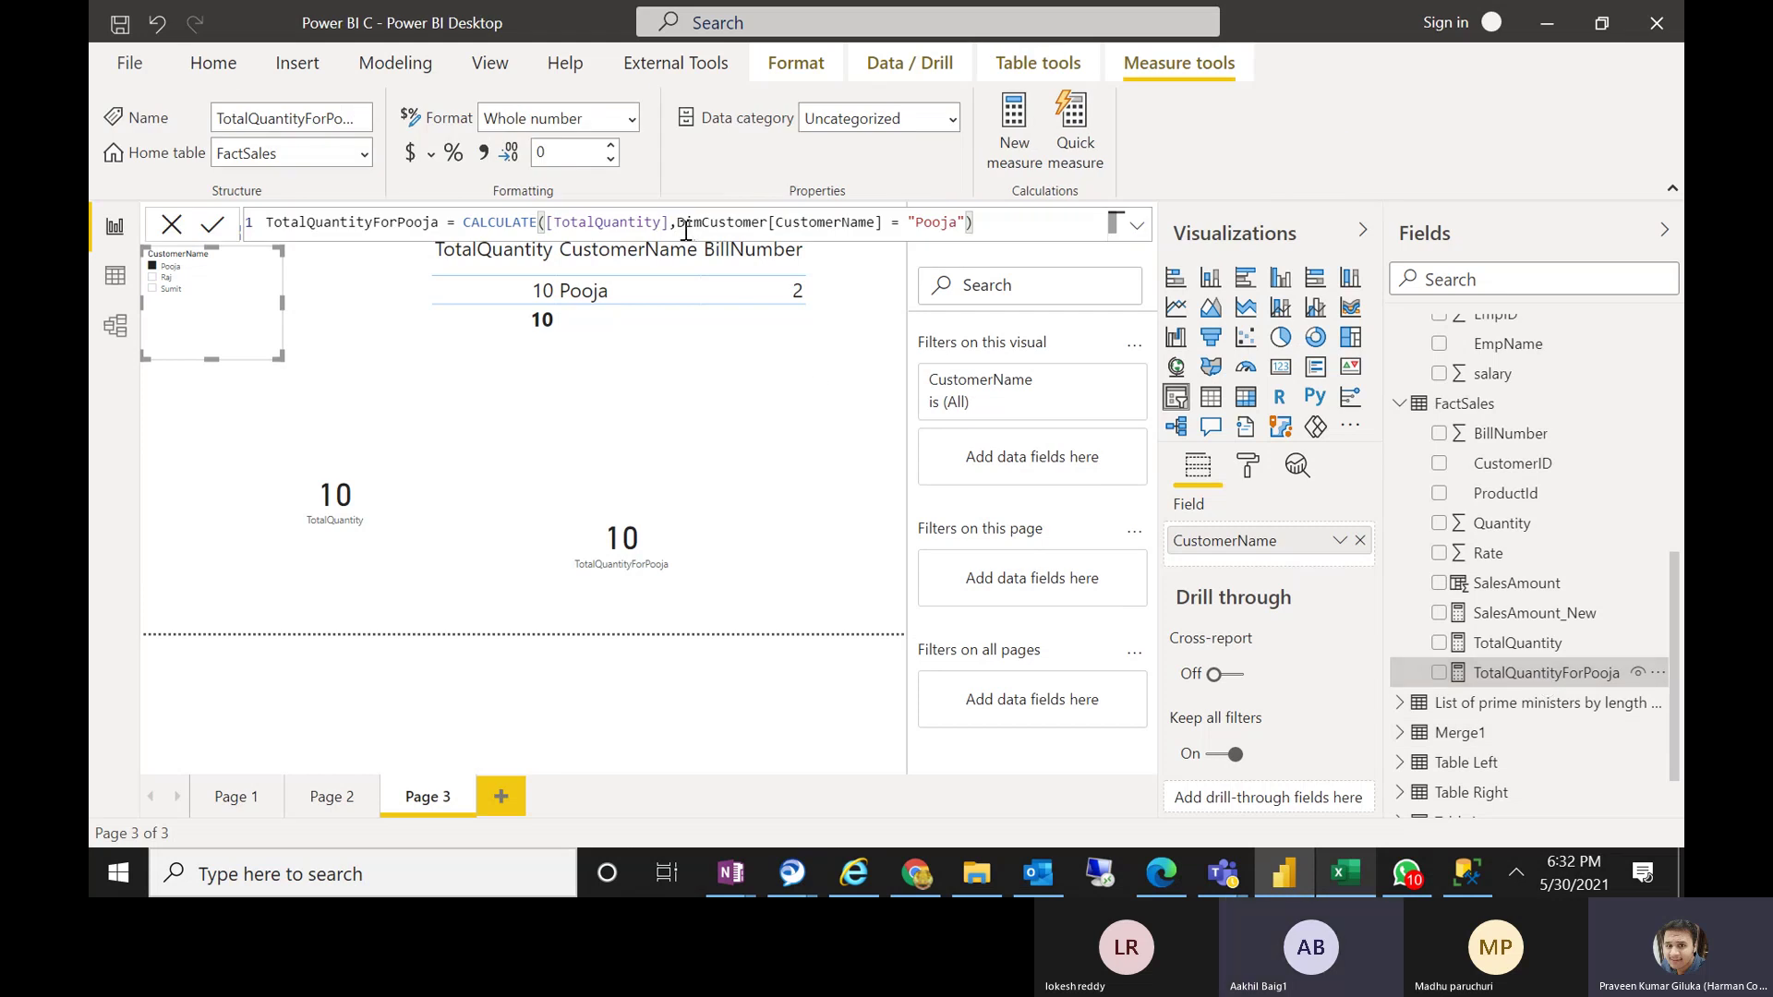
{"action": "left_click_drag", "start_coordinate": [681, 223], "coordinate": [968, 224]}
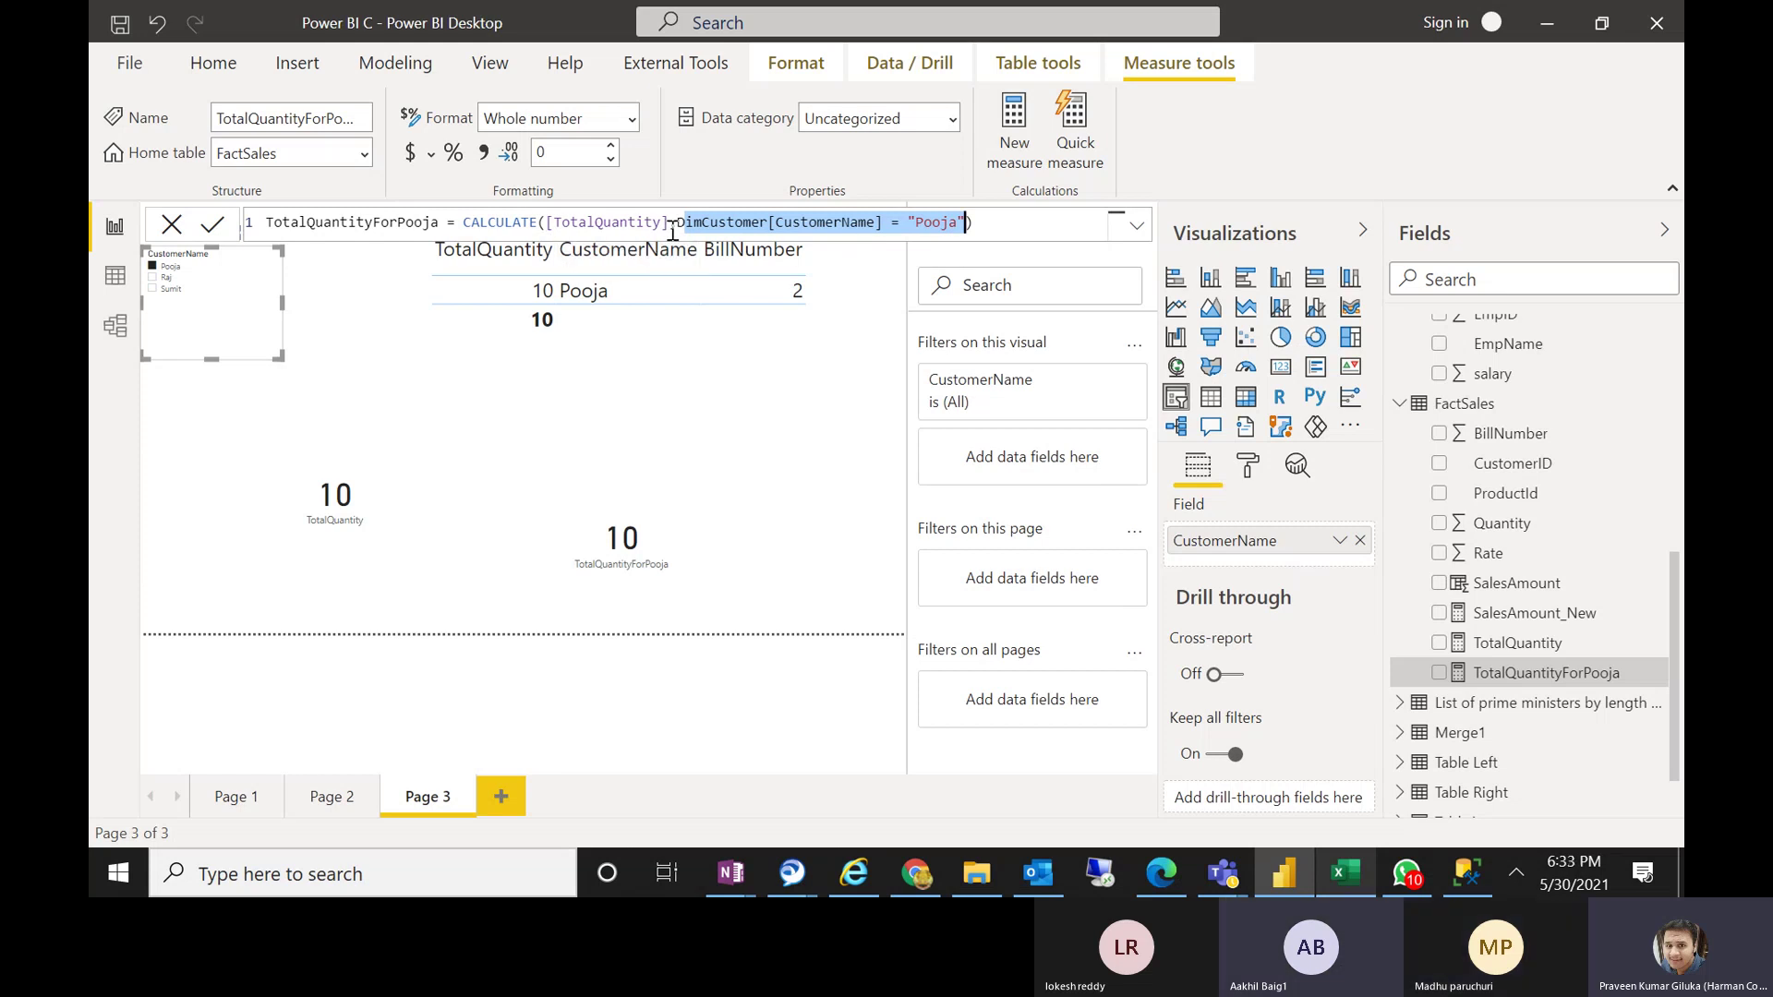
{"action": "left_click_drag", "start_coordinate": [679, 227], "coordinate": [975, 222]}
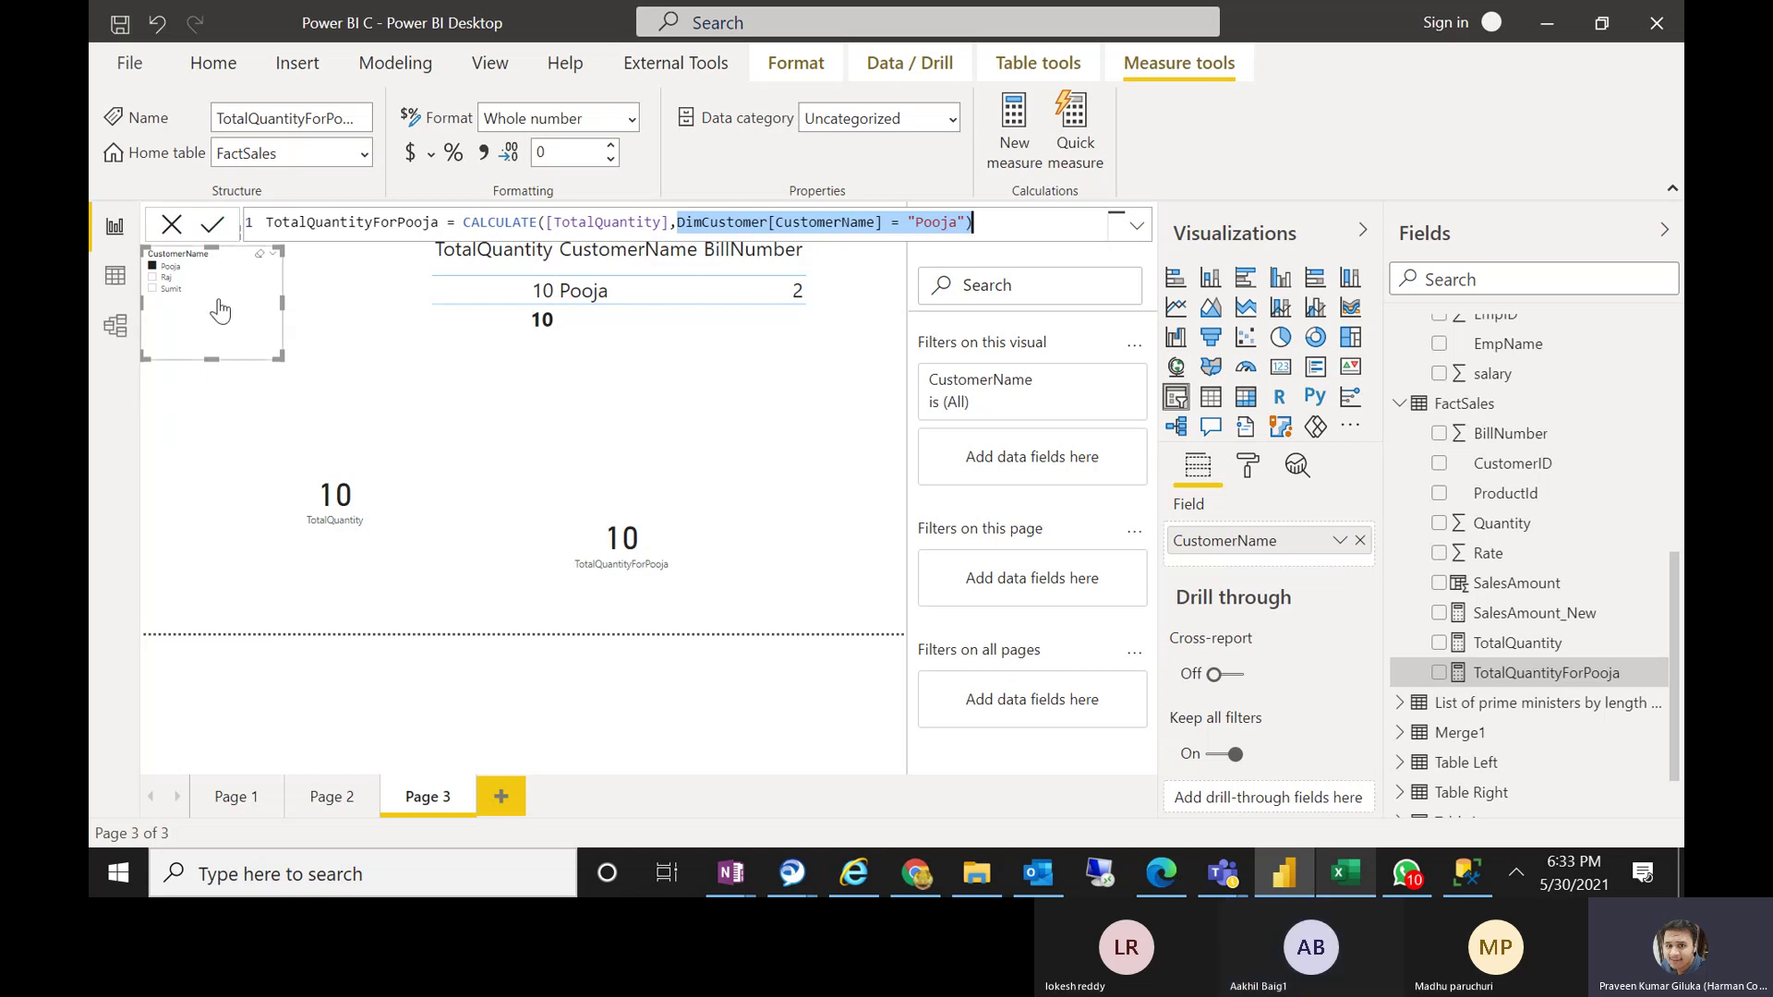
Compare both cards with the slicer's second and third customers selected, and clear the slicer selection
{"action": "left_click", "coordinate": [167, 278]}
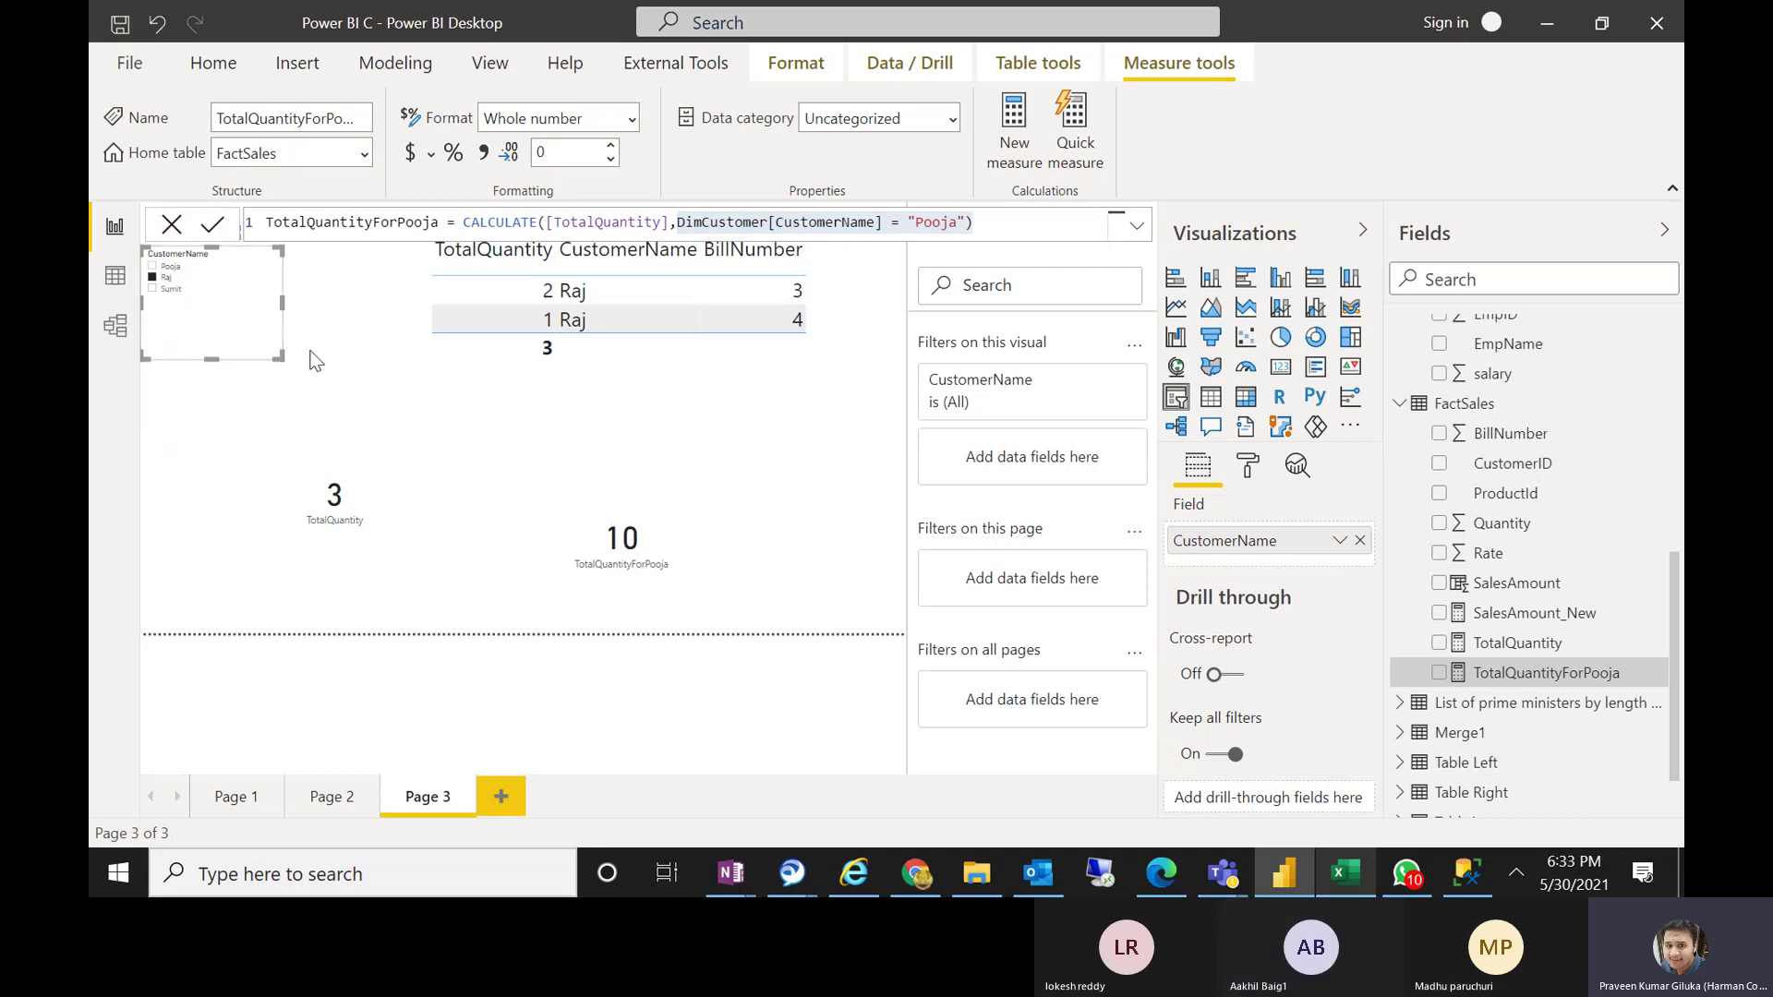
{"action": "left_click", "coordinate": [173, 289]}
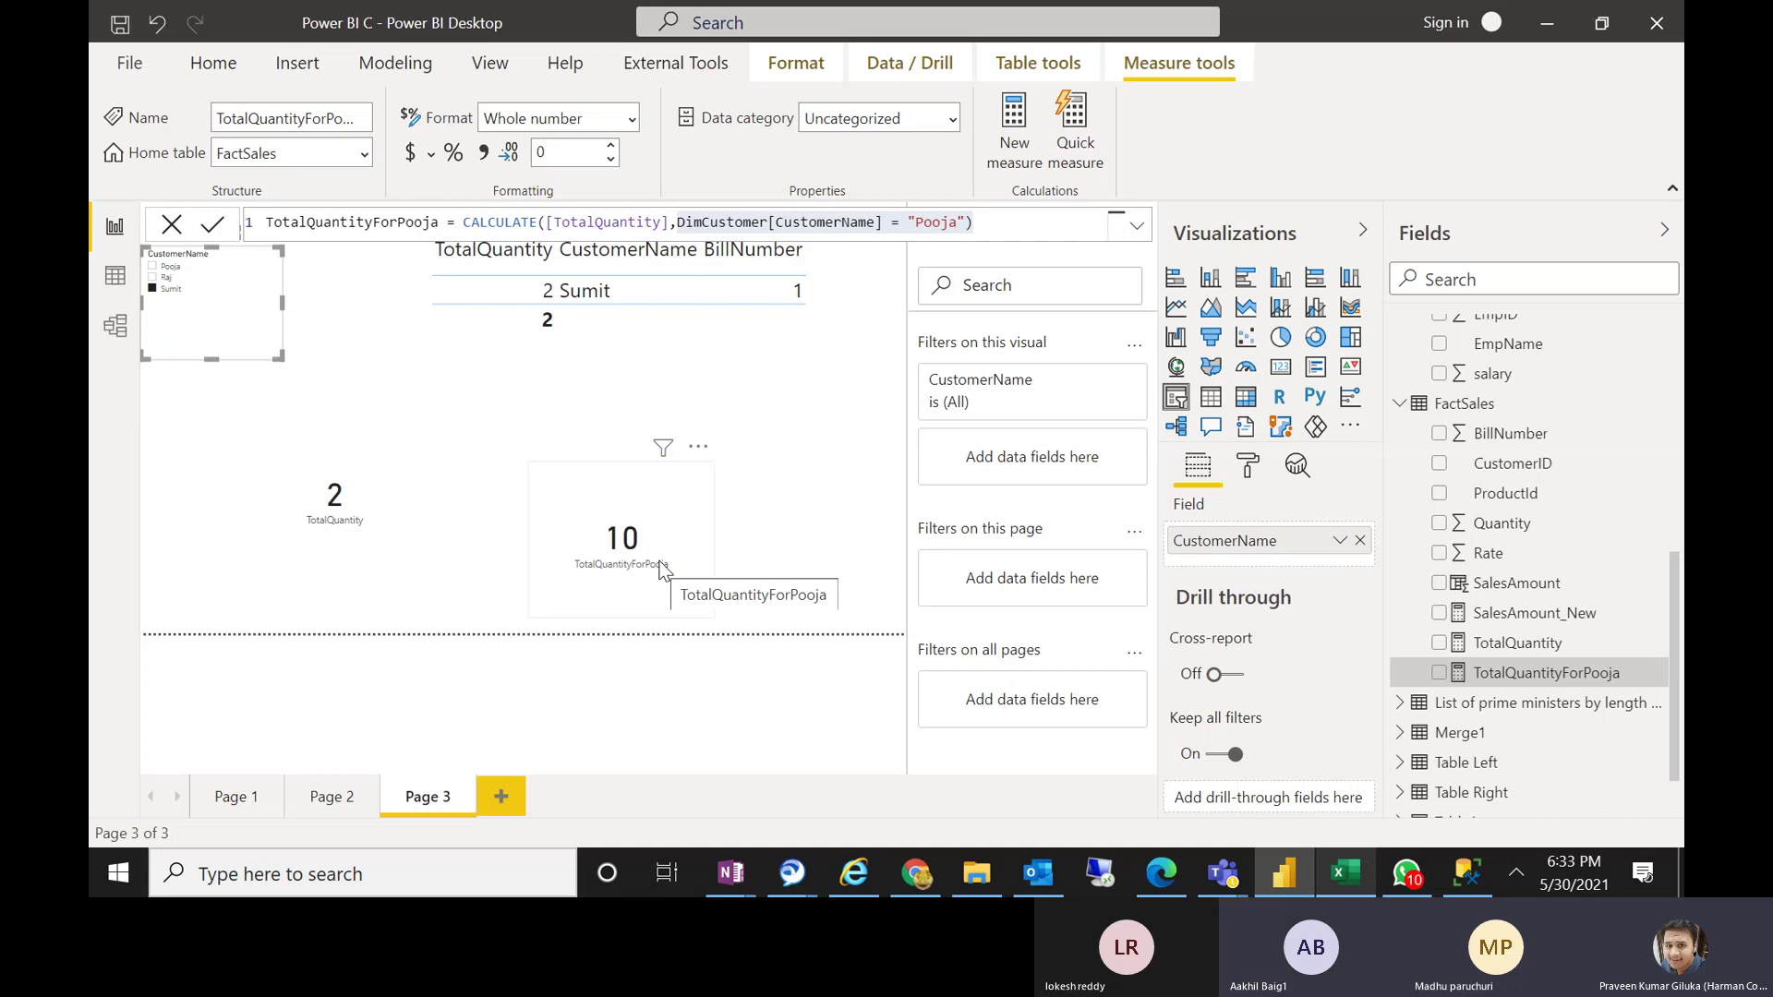
{"action": "left_click", "coordinate": [182, 290]}
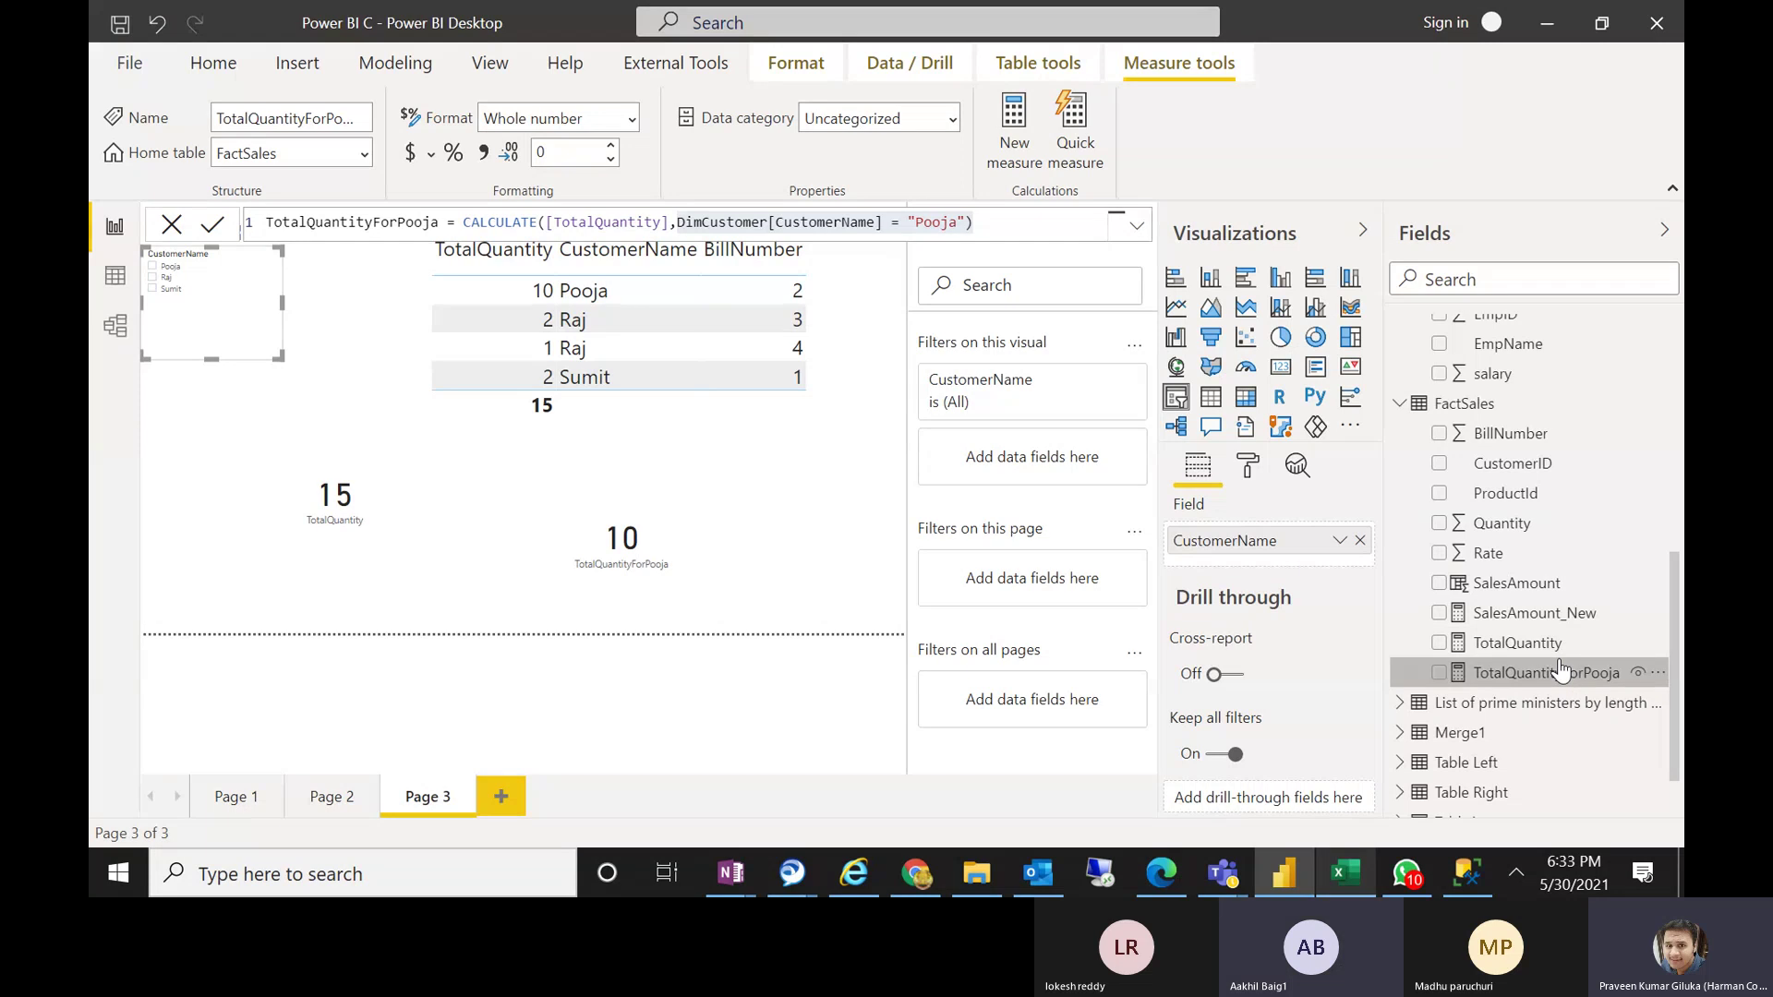
Try to add the second customer's name in quotes after the first, separated by a comma, and commit the formula
{"action": "left_click", "coordinate": [1017, 218]}
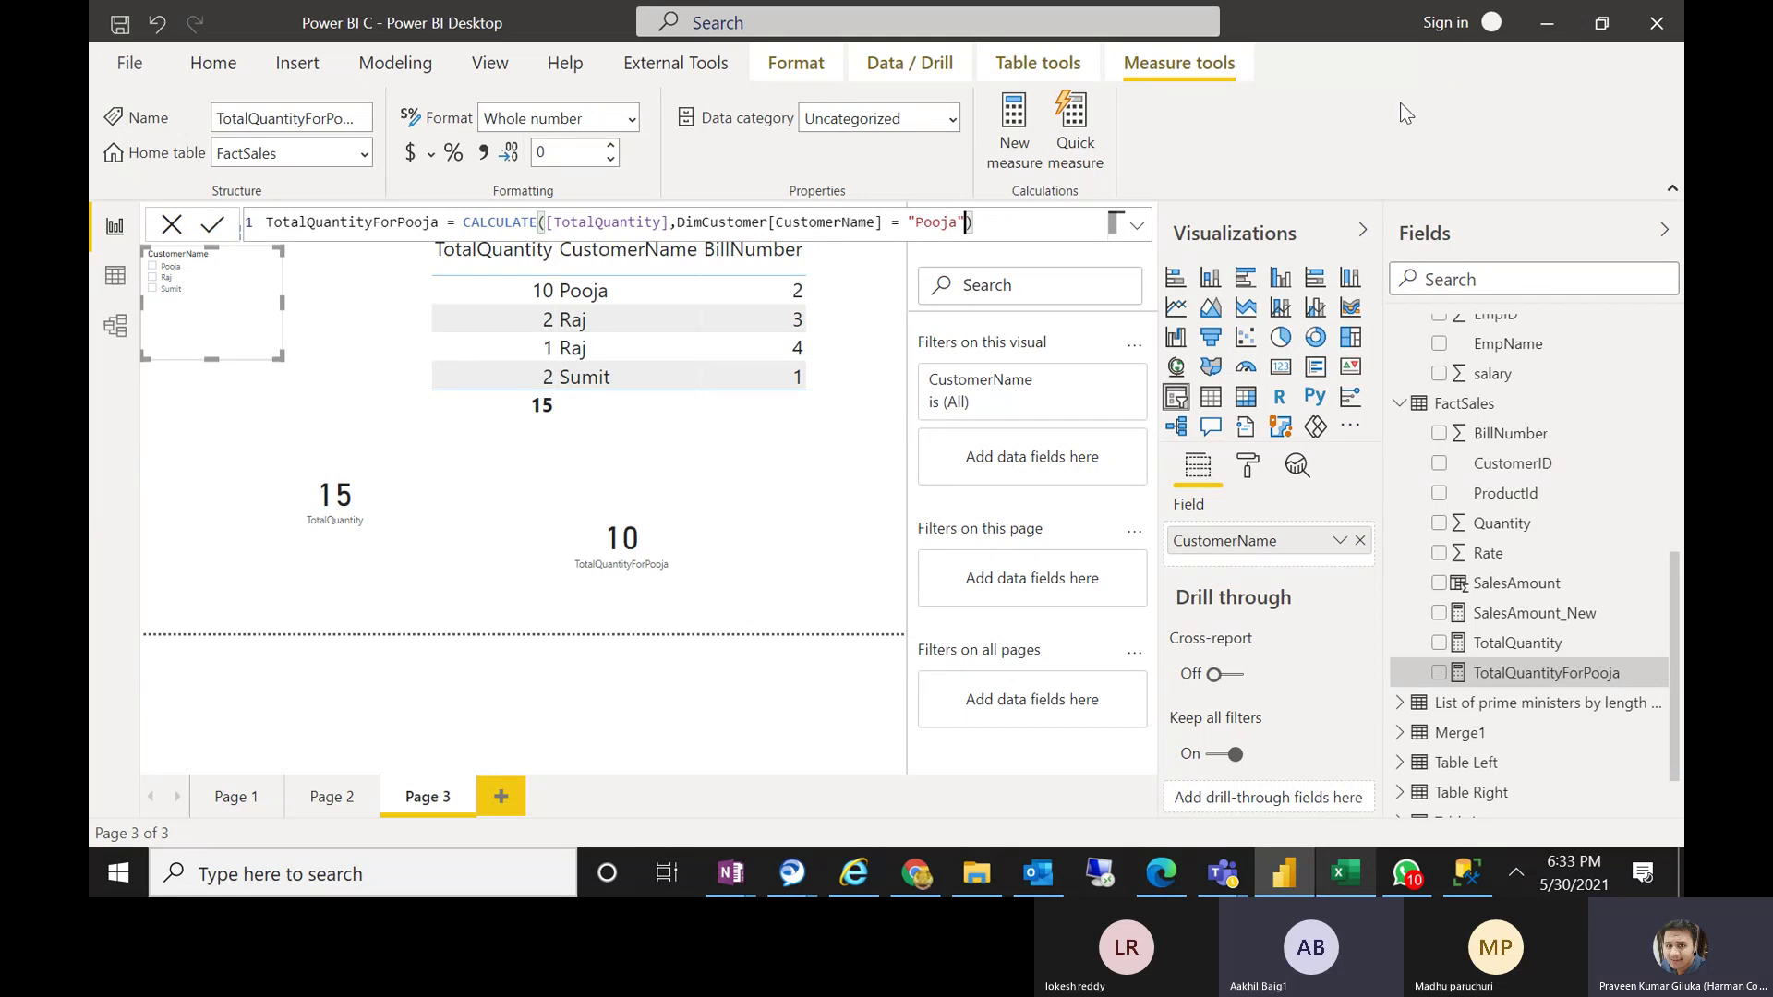
{"action": "type", "text": ", \""}
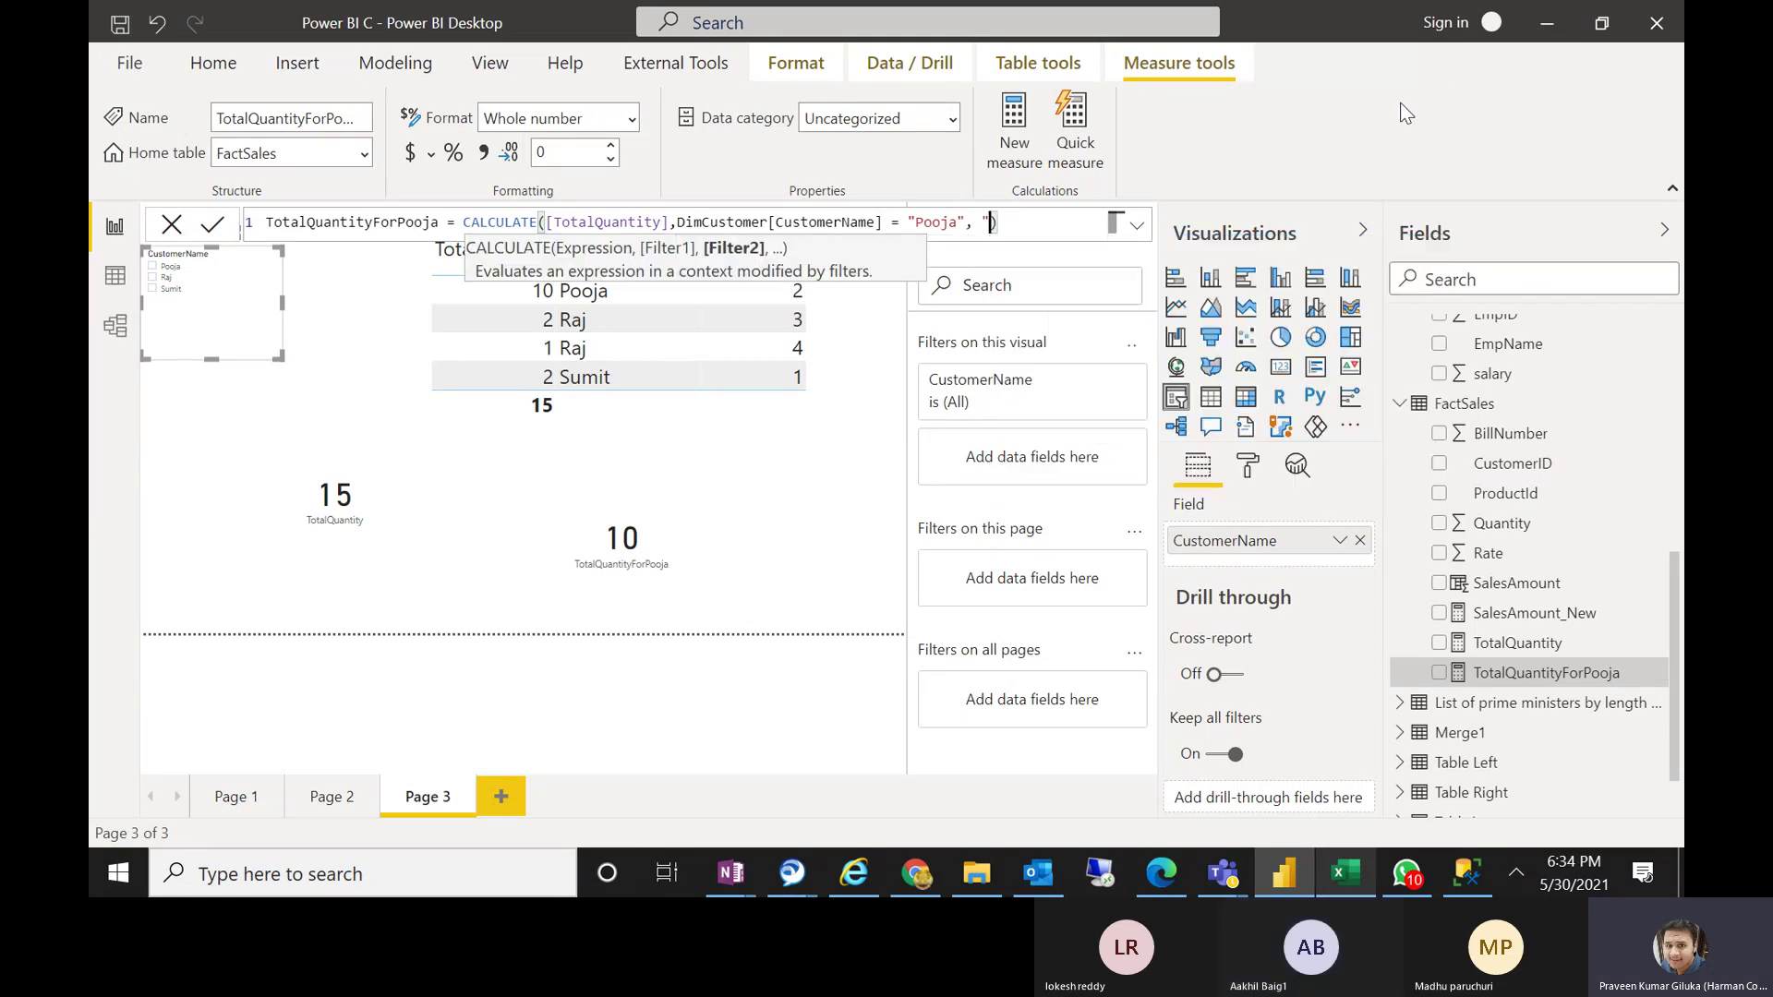
{"action": "type", "text": "Raj\""}
{"action": "key", "text": "Return"}
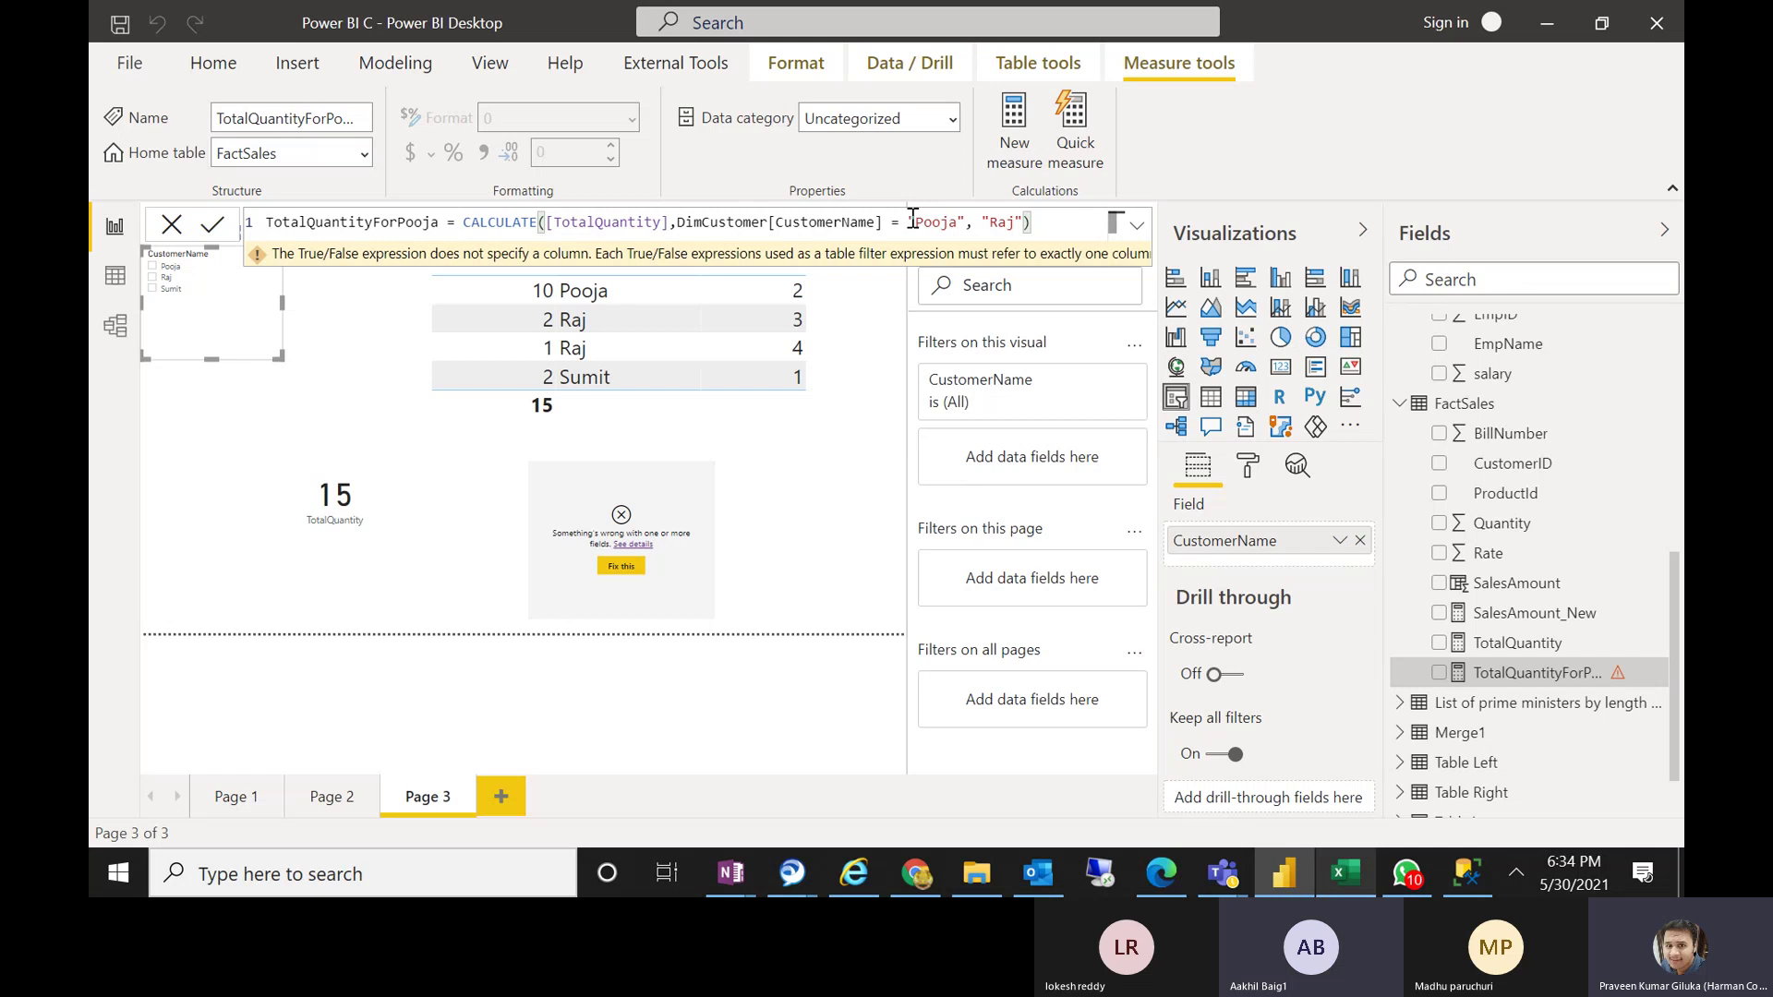
Replace the filter's equals sign with IN, enclose both customer names in curly braces, and commit the measure
{"action": "left_click_drag", "start_coordinate": [903, 221], "coordinate": [895, 221]}
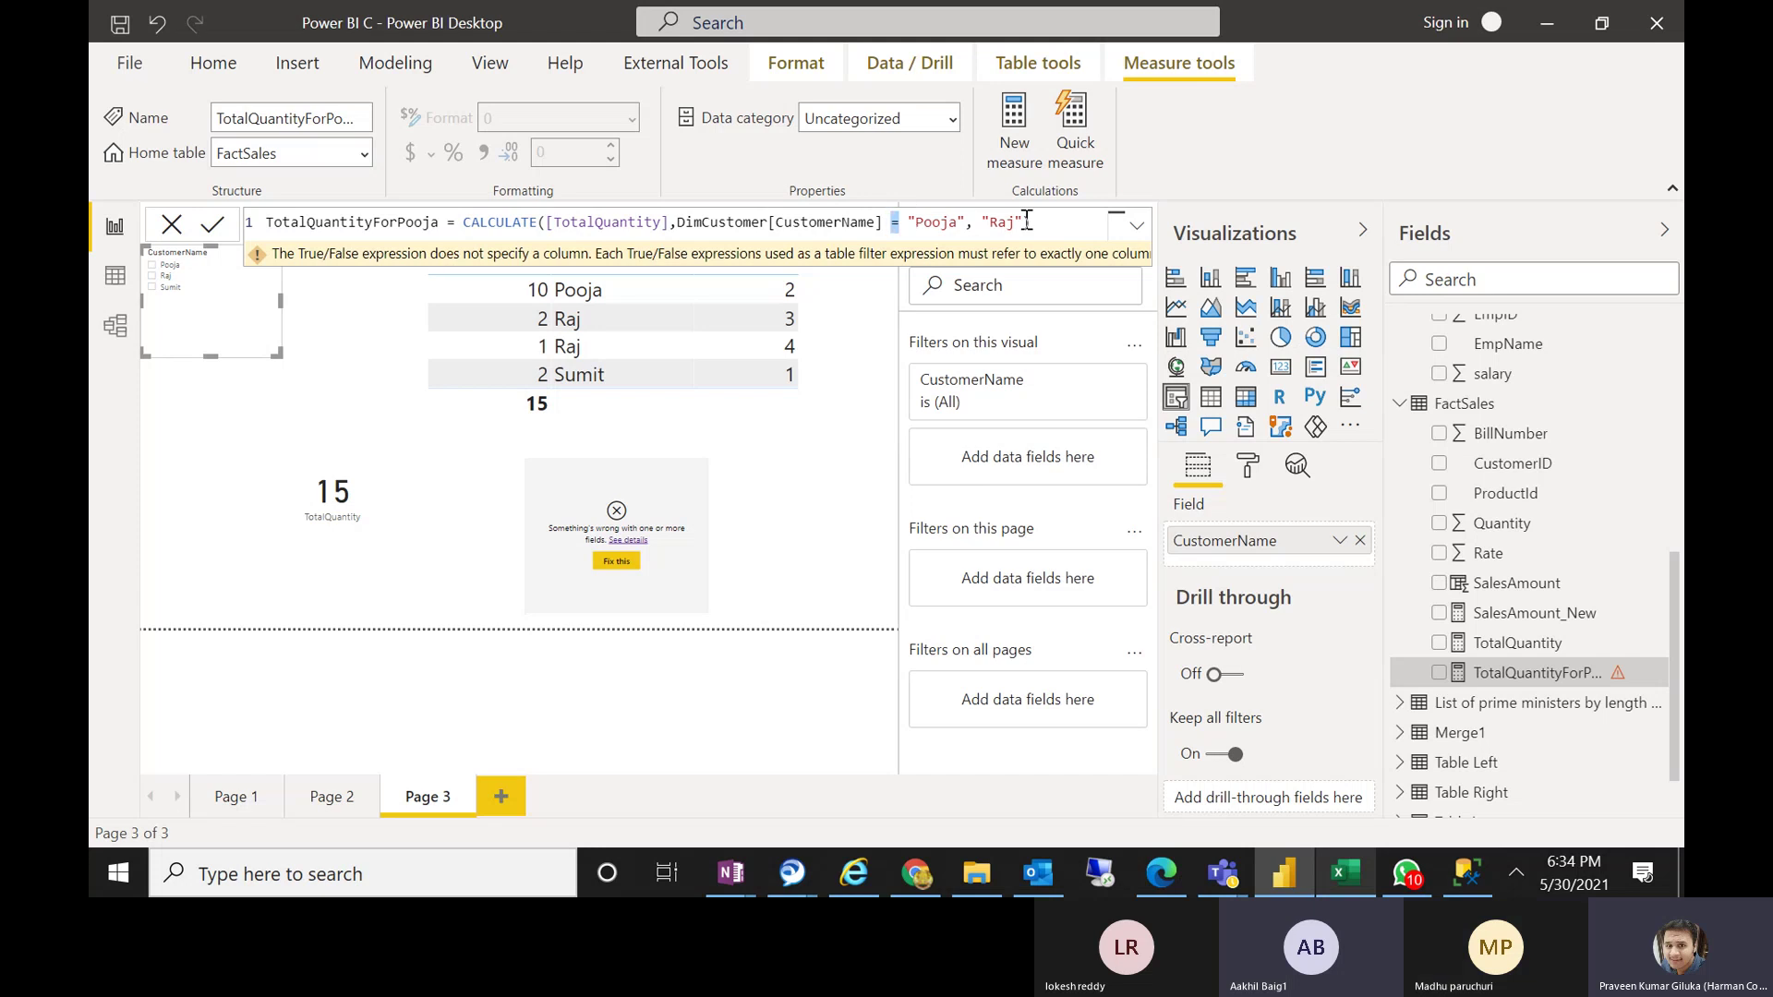
{"action": "type", "text": "IN"}
{"action": "double_click", "coordinate": [895, 222]}
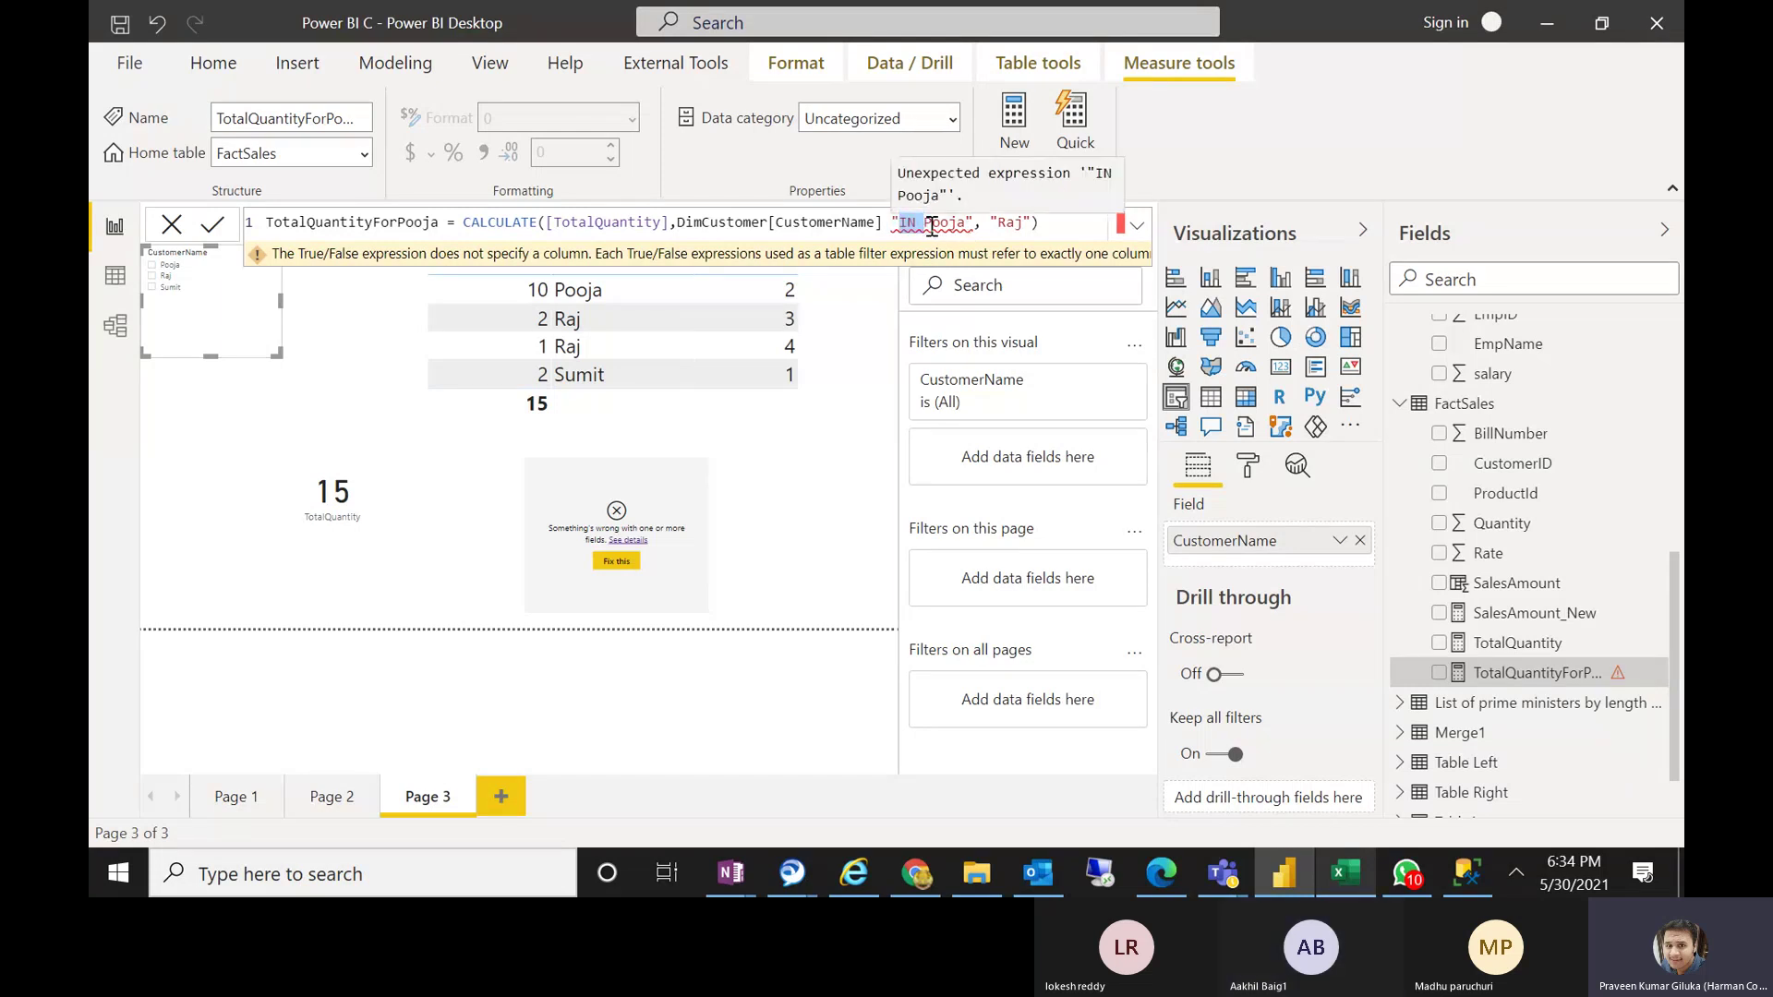
{"action": "left_click", "coordinate": [932, 224]}
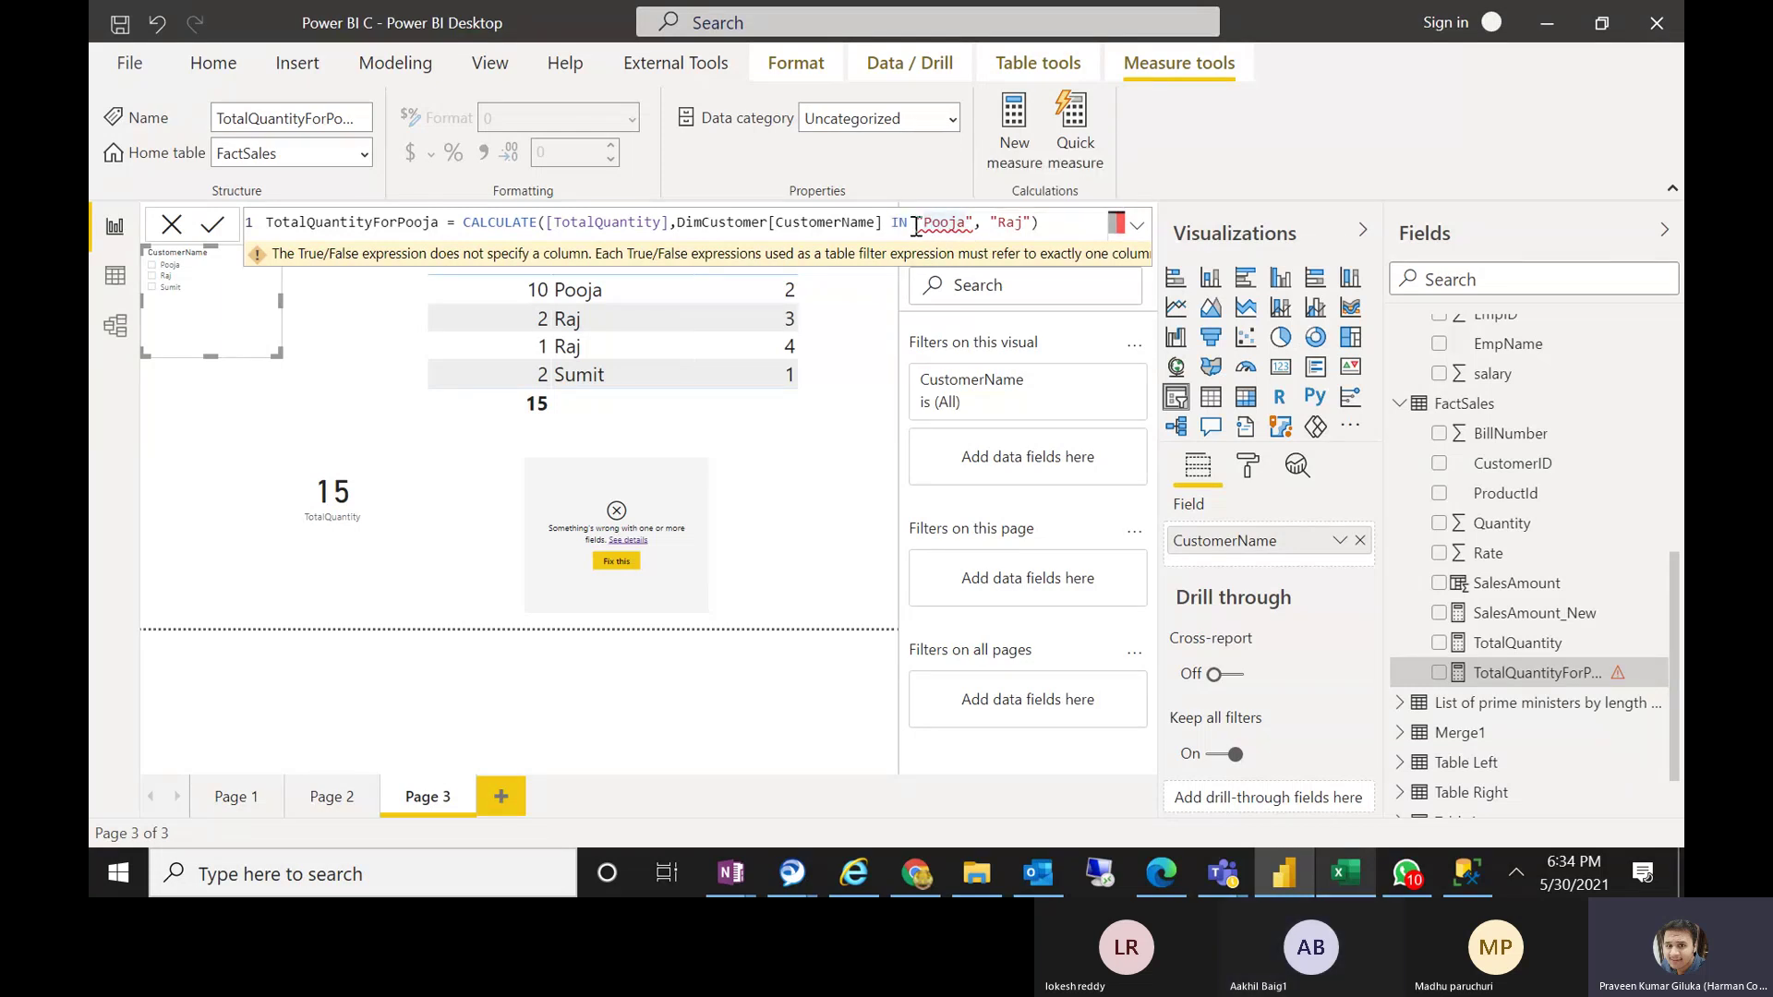
{"action": "left_click_drag", "start_coordinate": [915, 226], "coordinate": [1025, 229]}
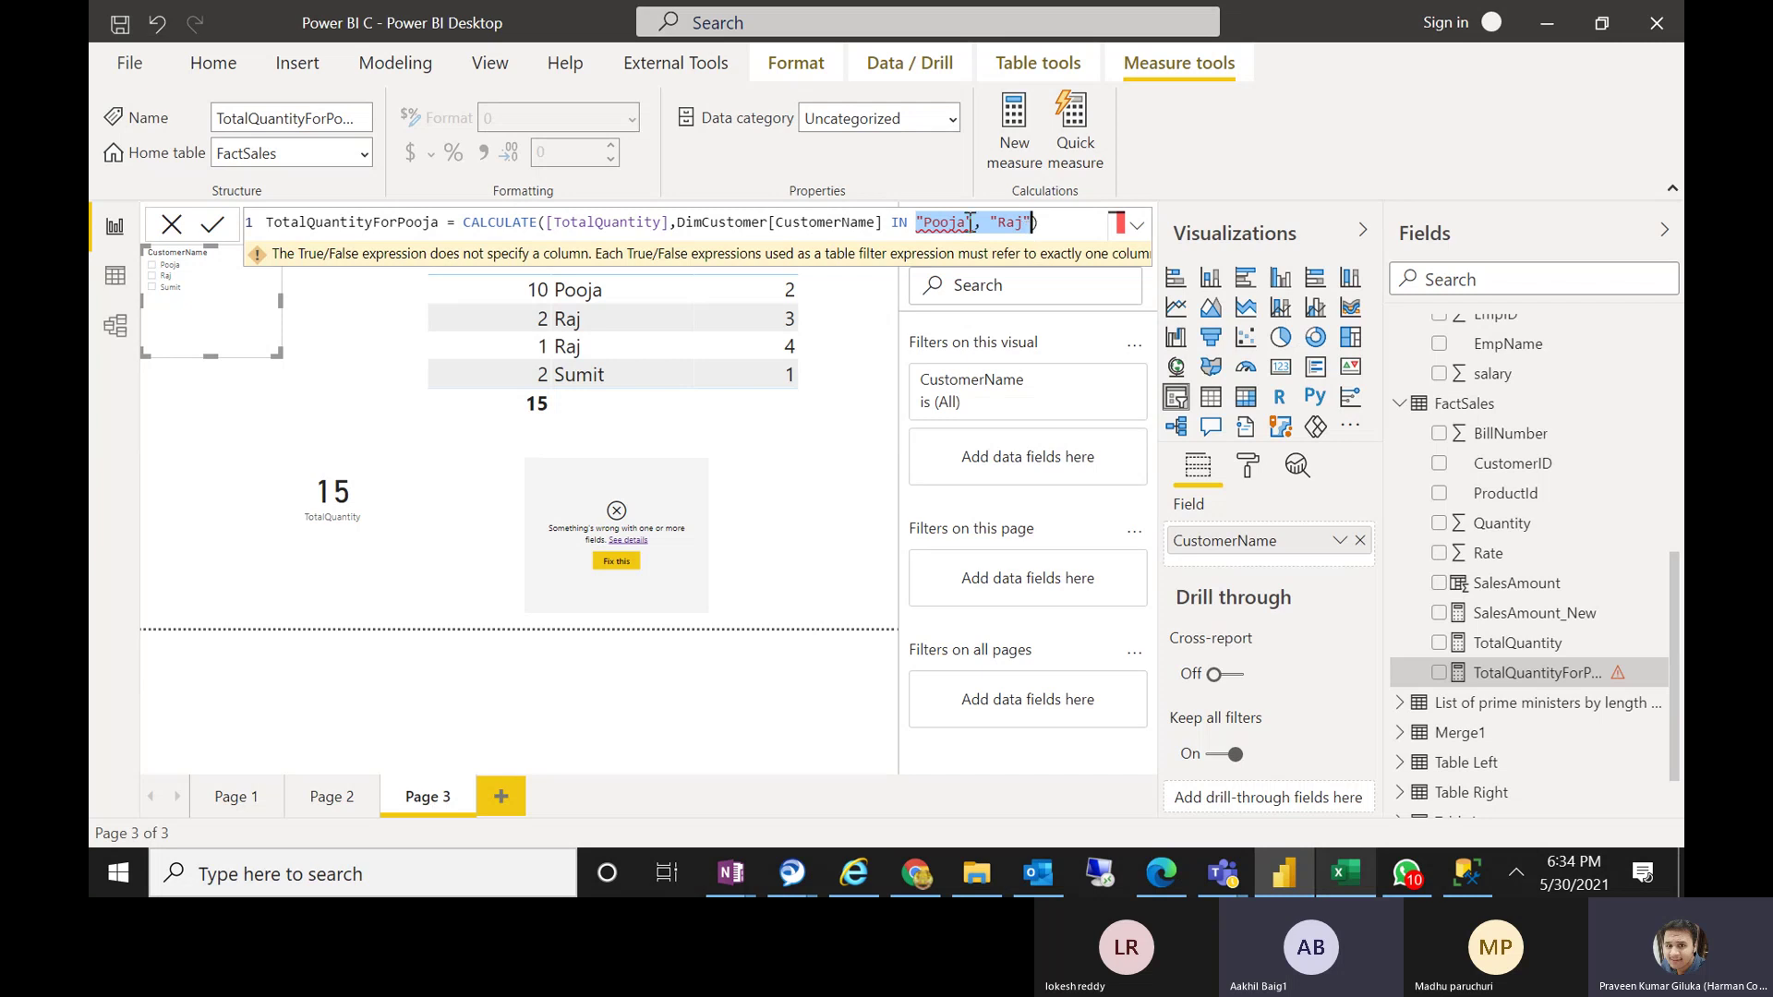
{"action": "type", "text": "{"}
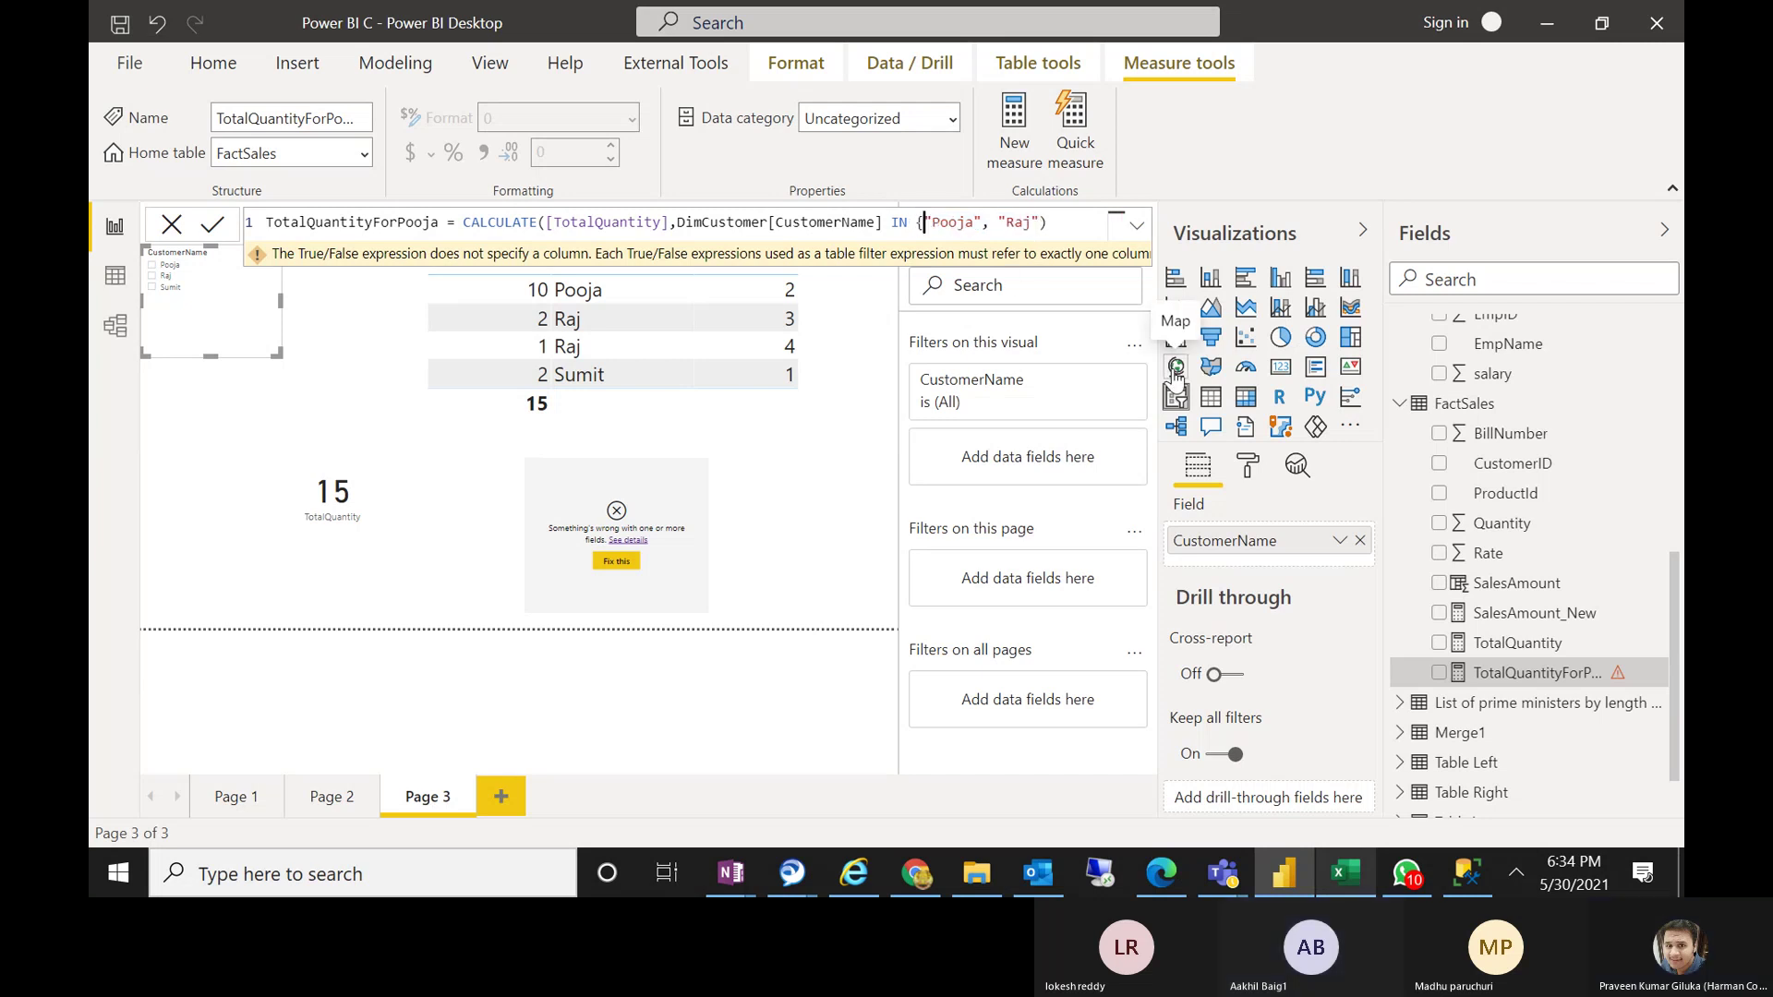
{"action": "left_click", "coordinate": [1042, 222]}
{"action": "type", "text": ")"}
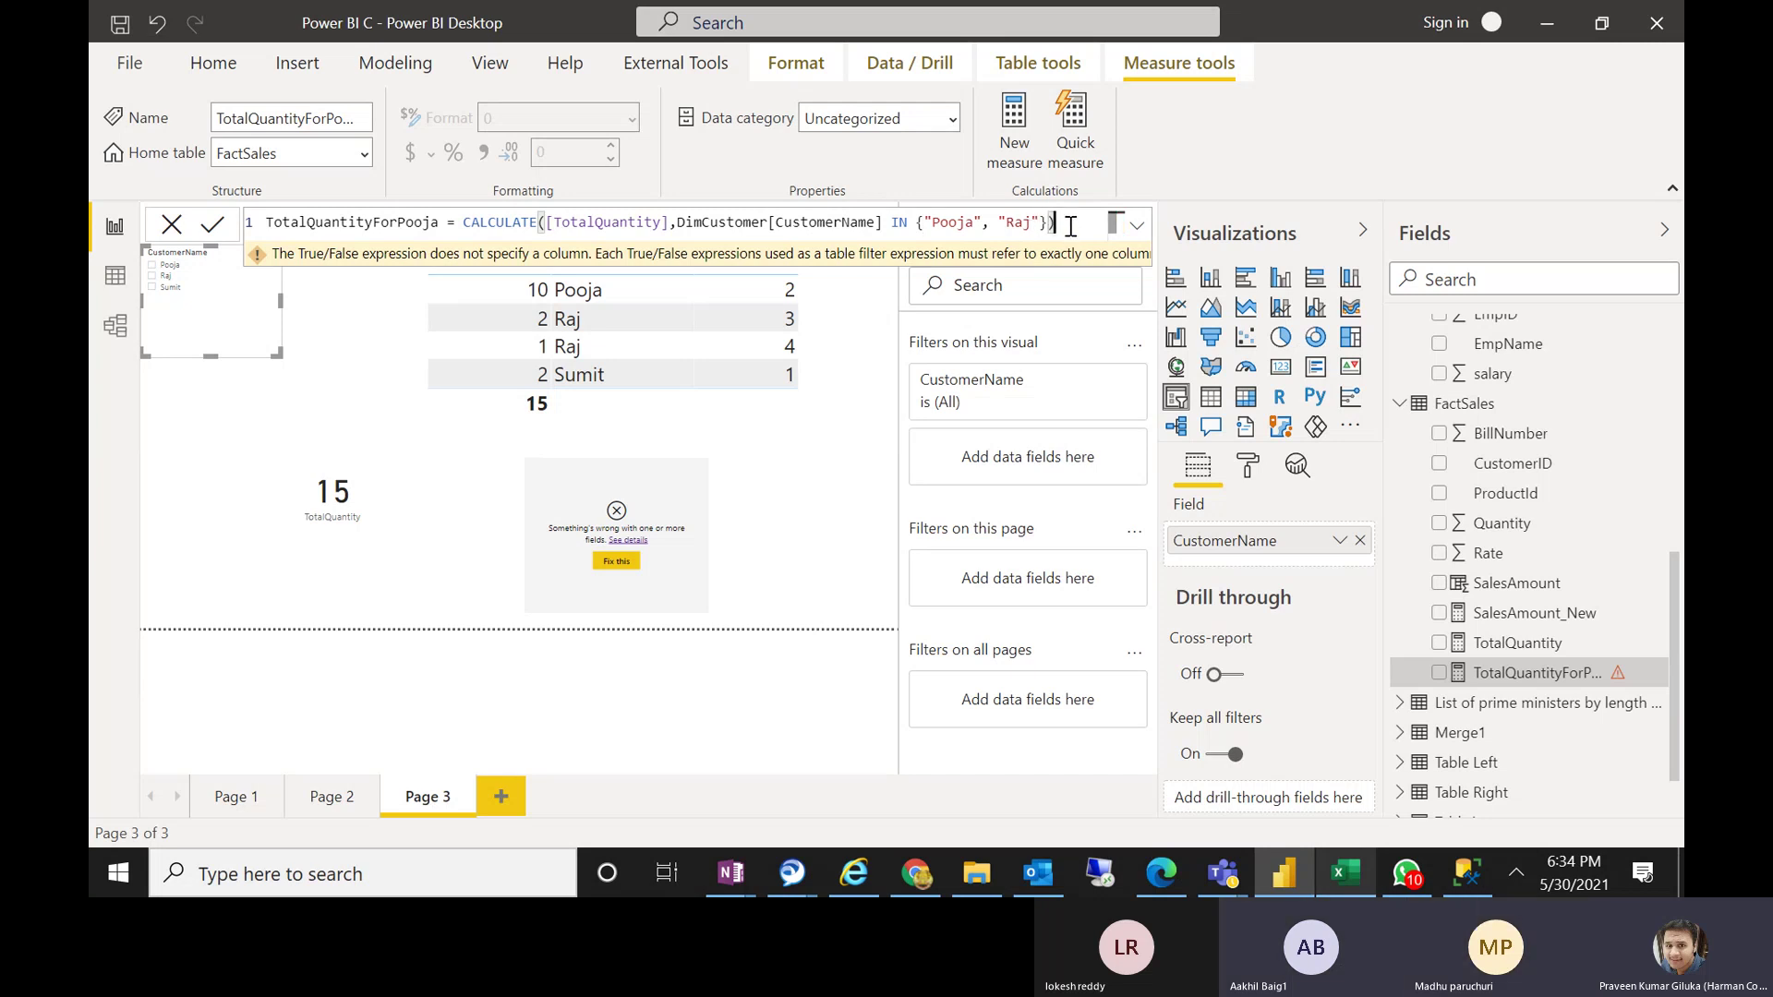
{"action": "key", "text": "Return"}
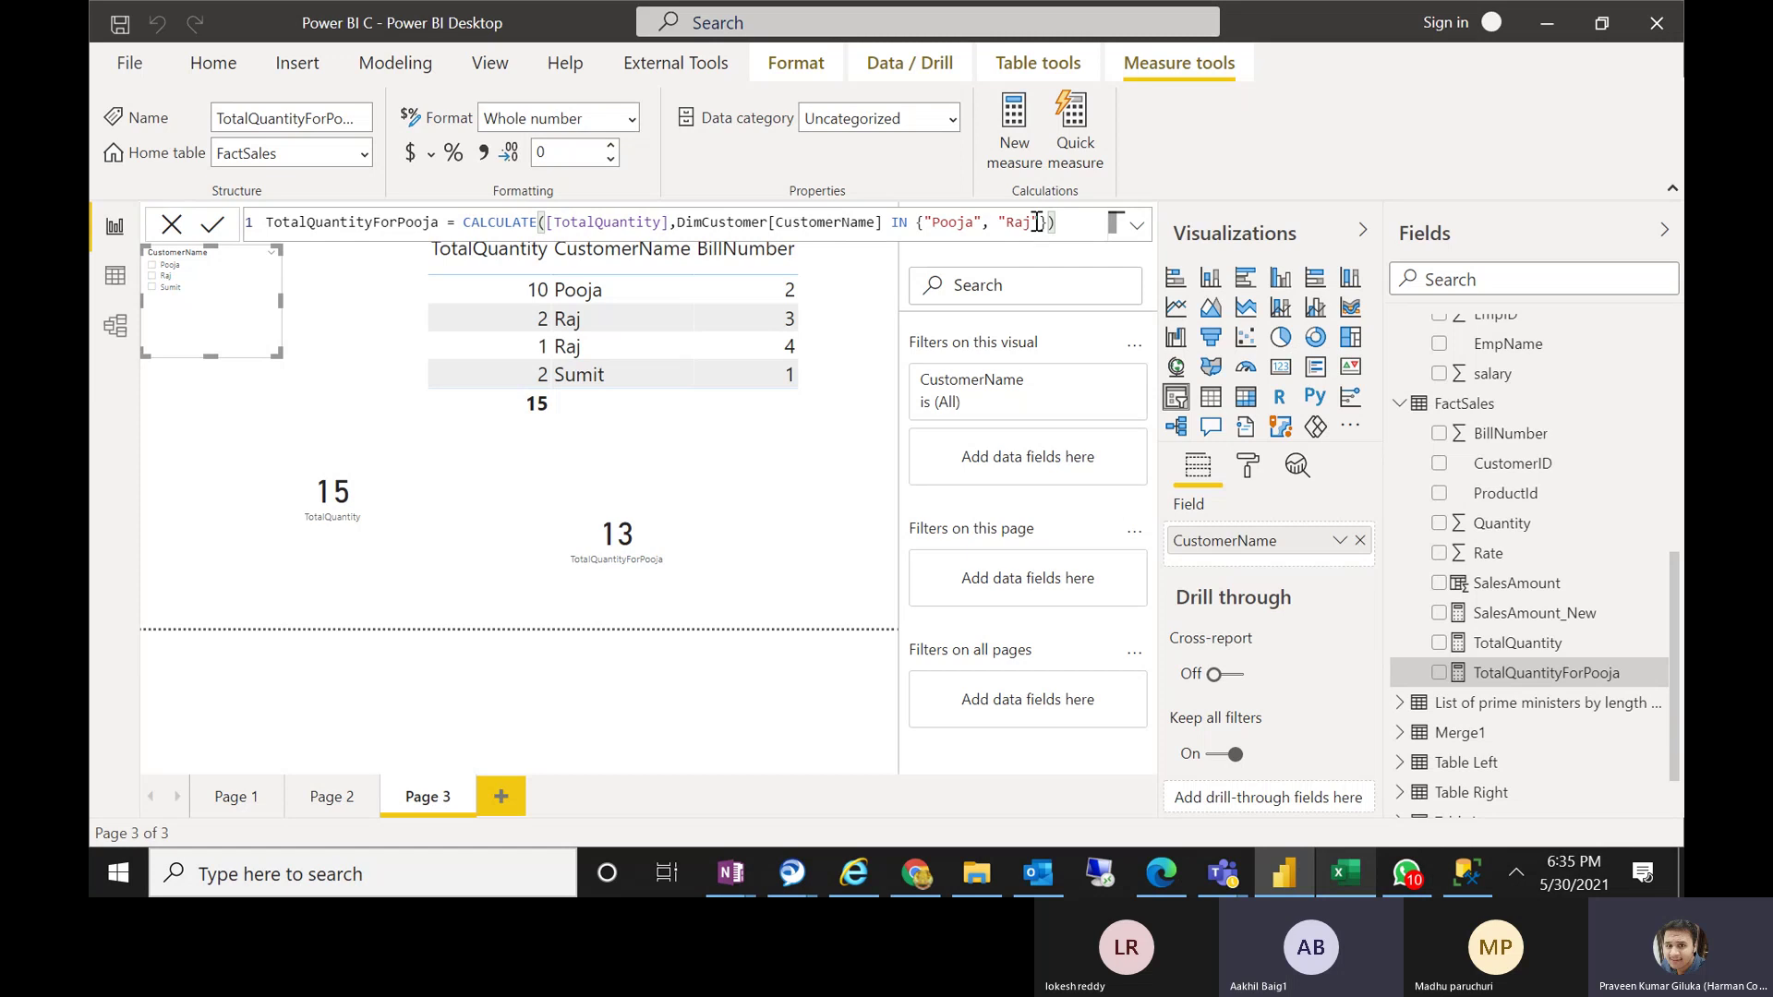
Remove the second customer's name from the IN list and commit the measure with only the first name
{"action": "left_click_drag", "start_coordinate": [1037, 222], "coordinate": [984, 222]}
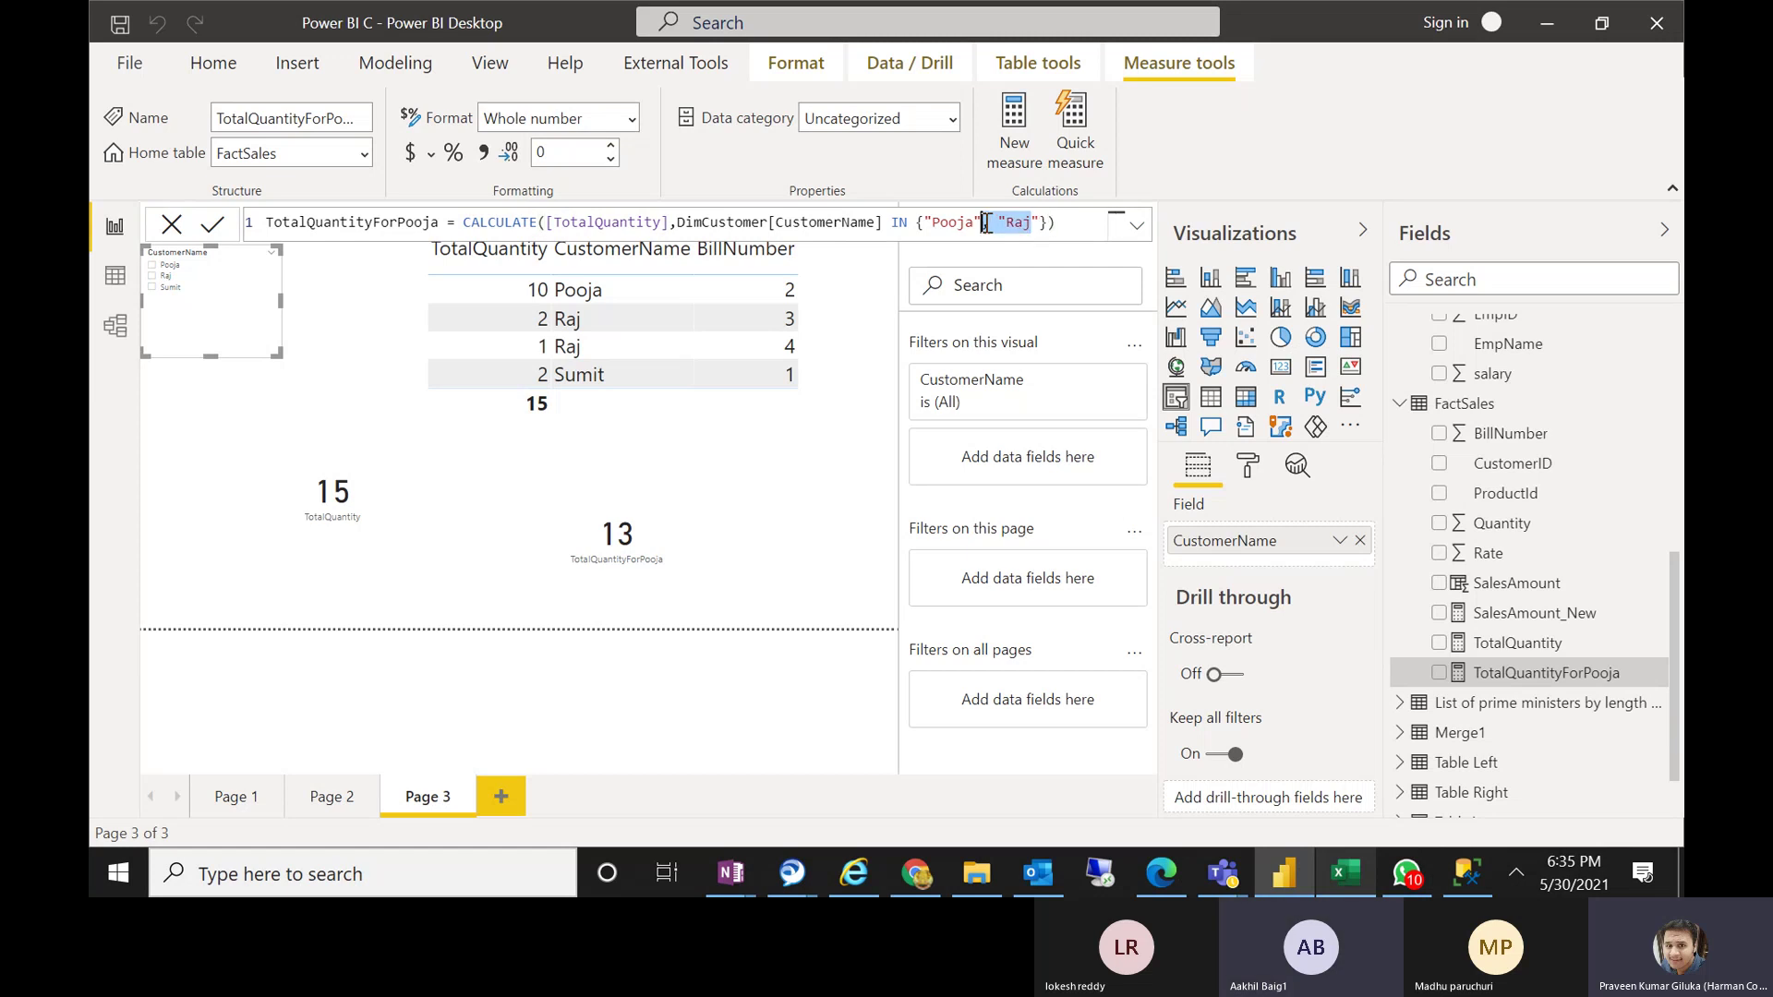
{"action": "key", "text": "BackSpace"}
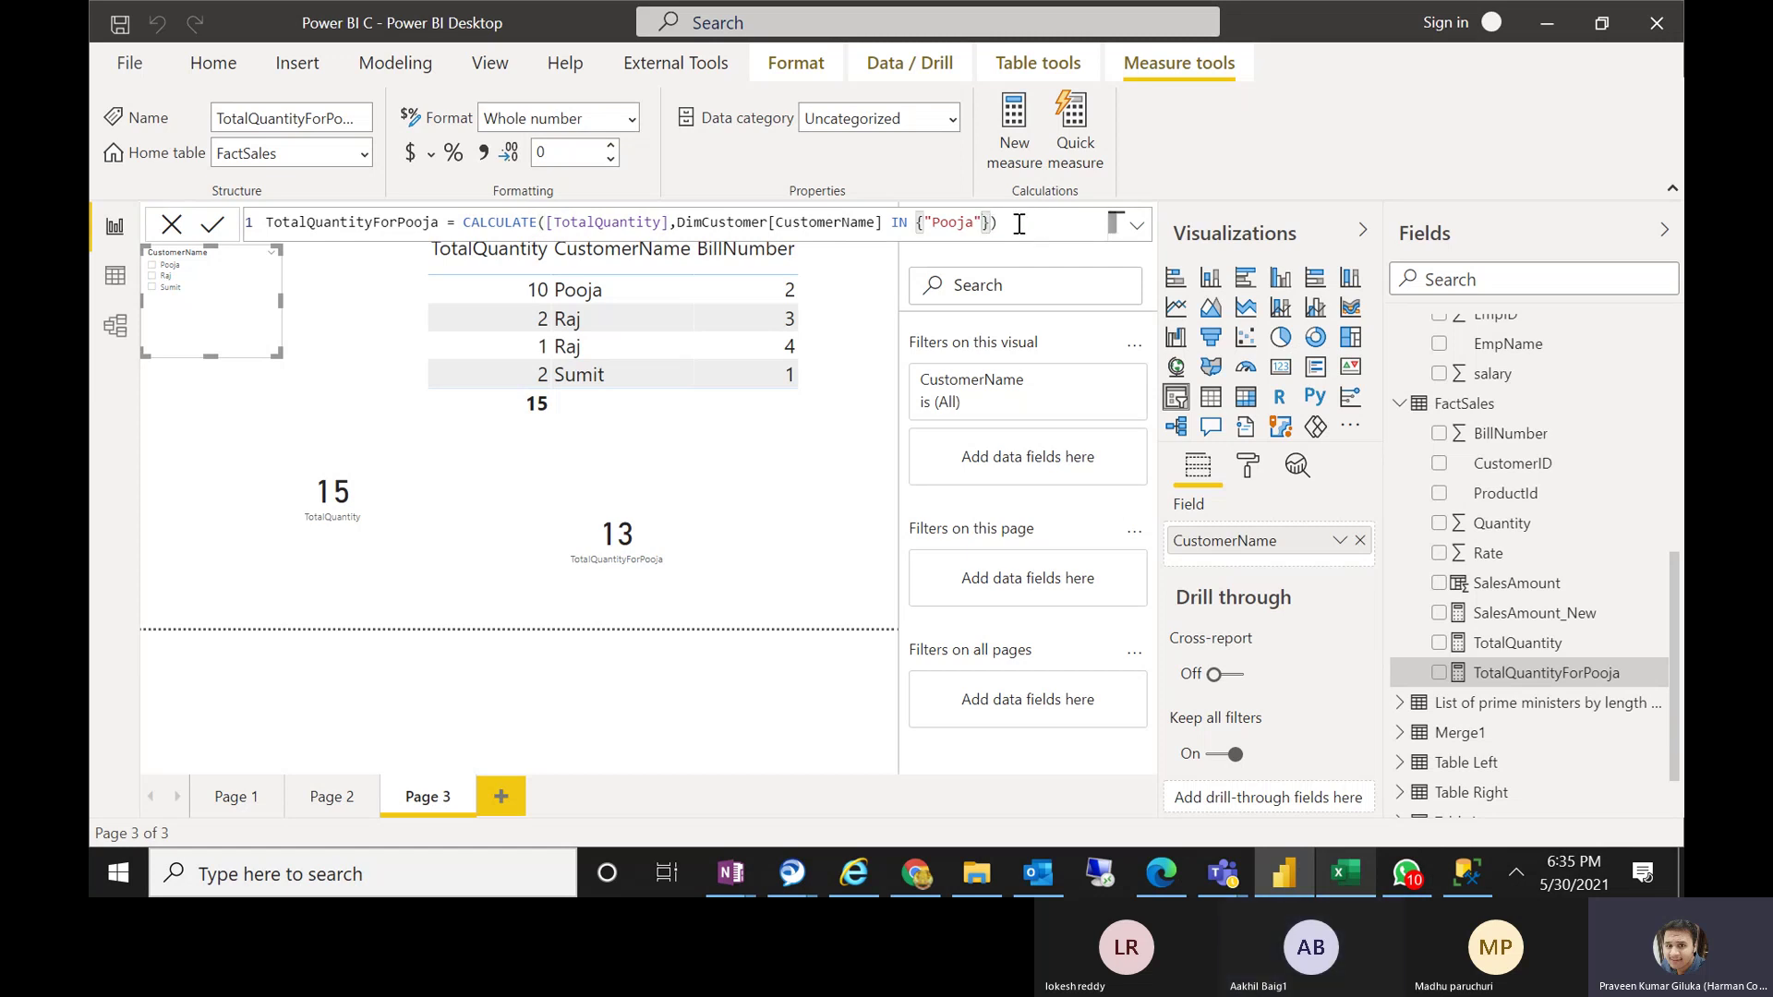
{"action": "left_click", "coordinate": [1017, 224]}
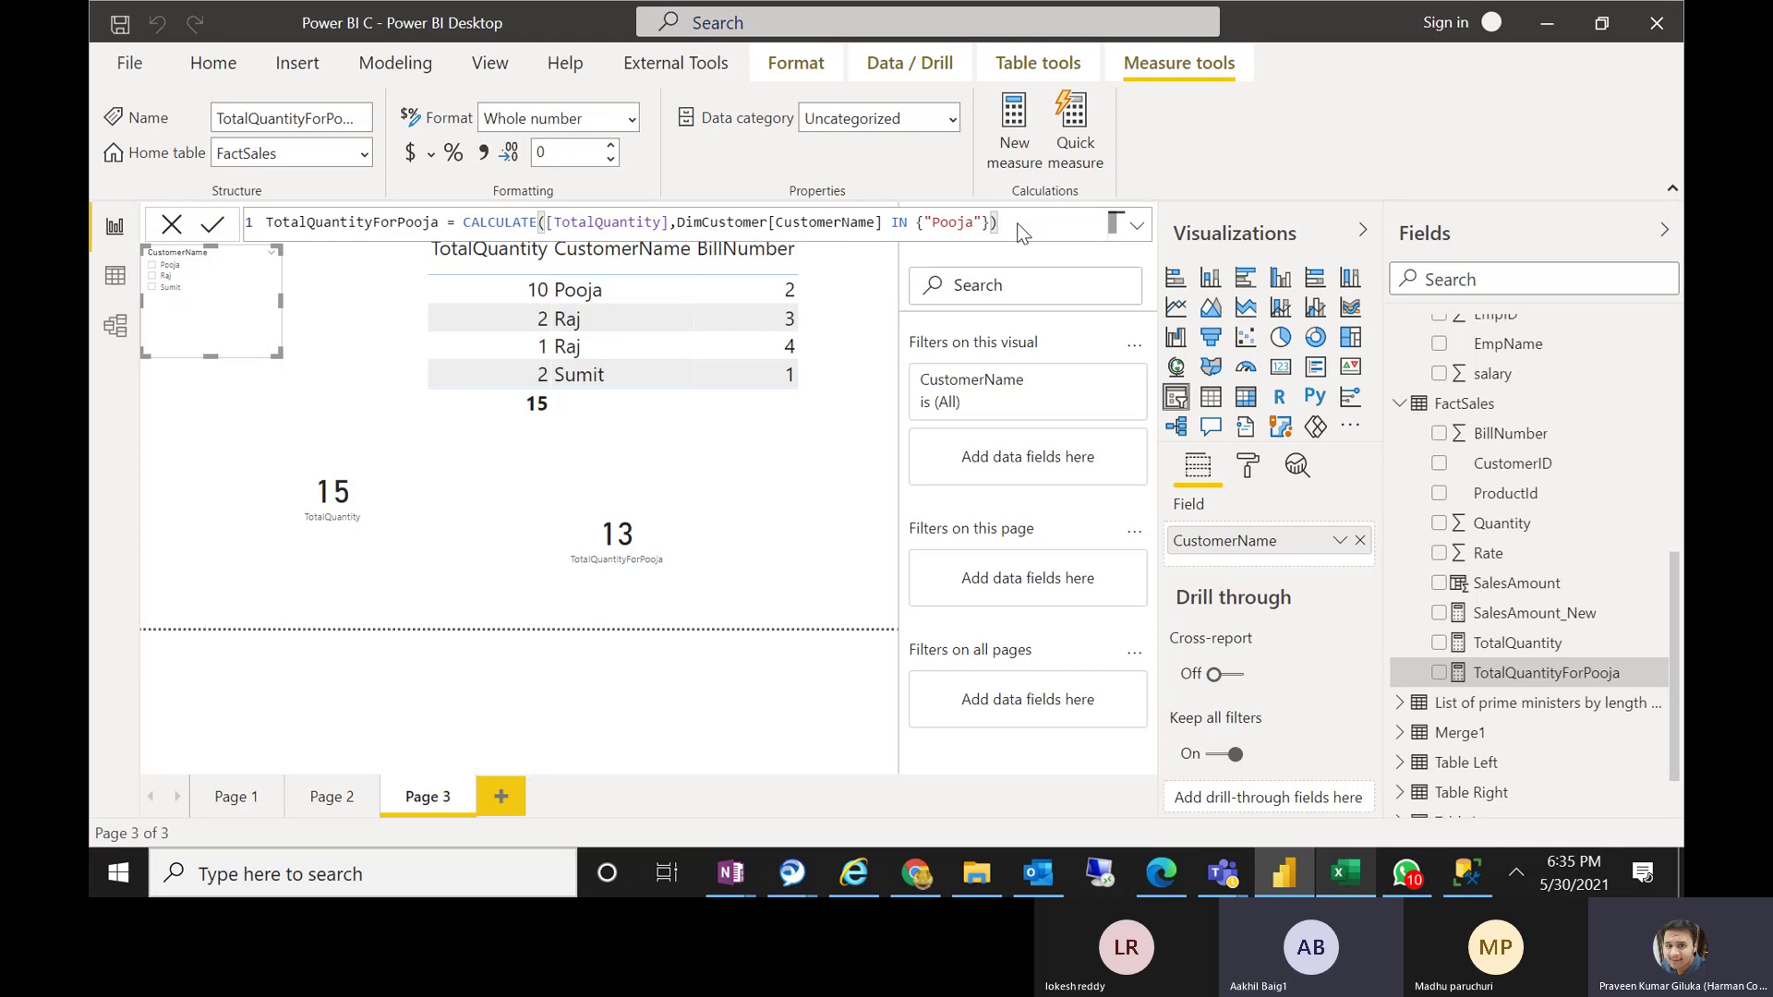
{"action": "key", "text": "Return"}
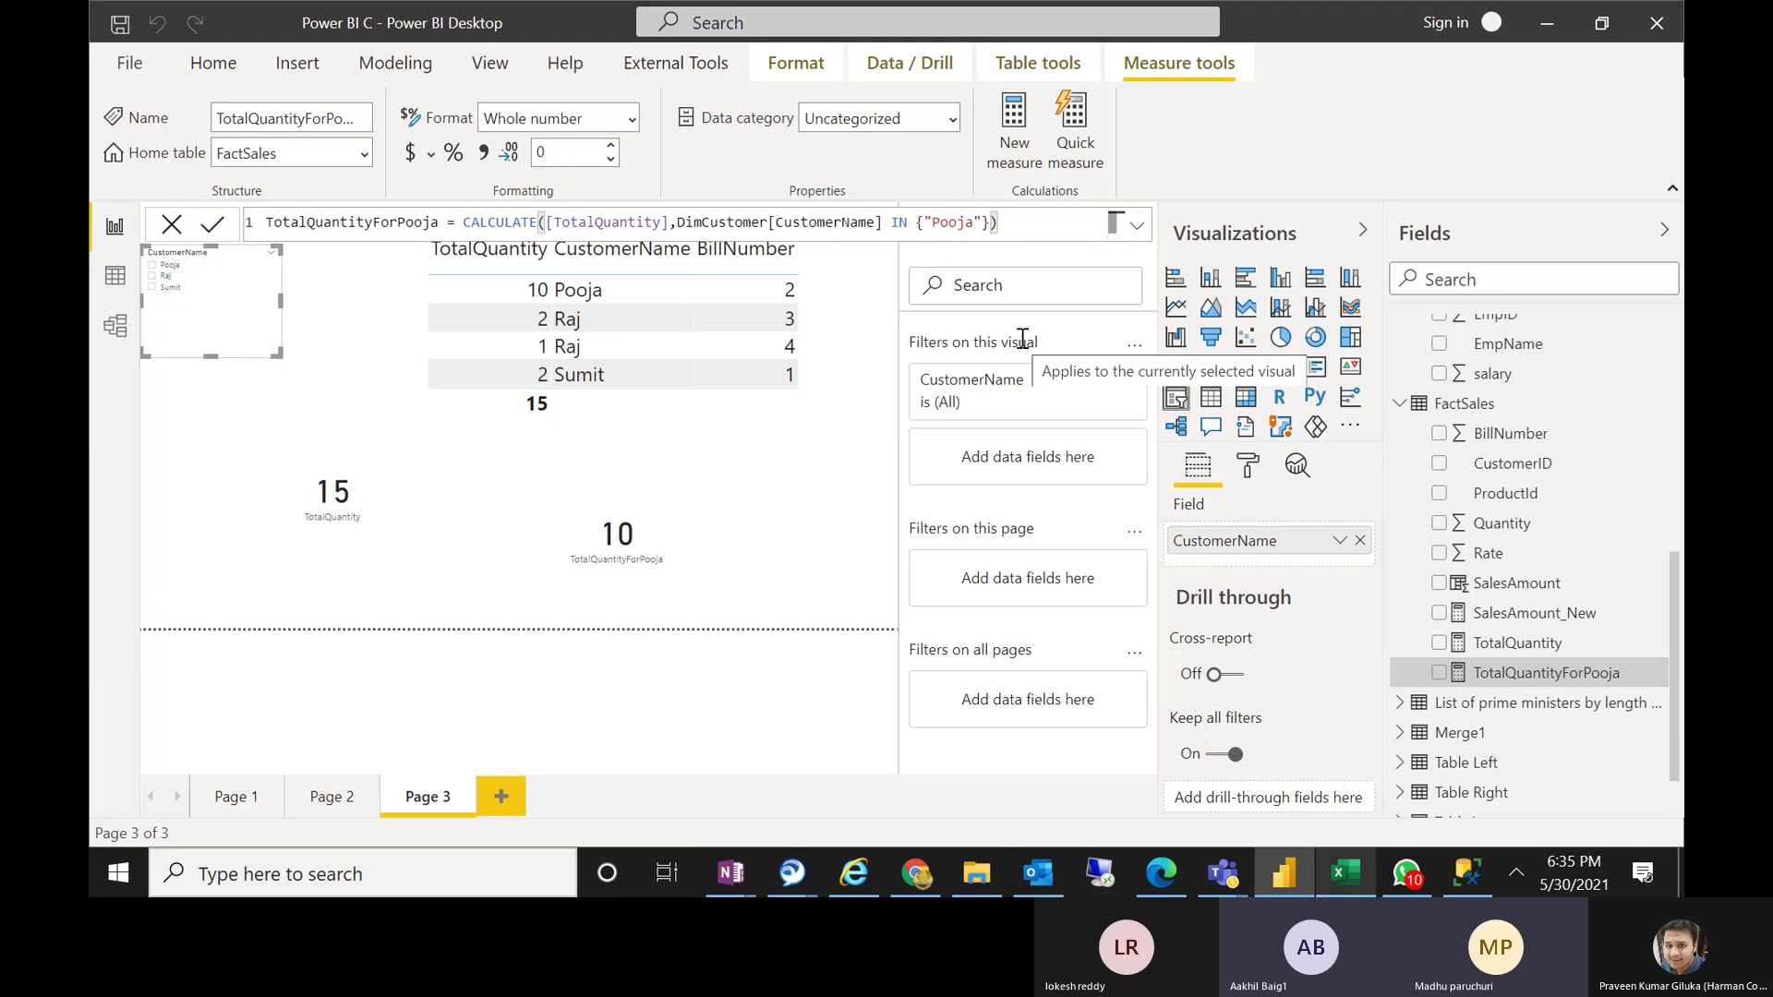
{"action": "double_click", "coordinate": [898, 223]}
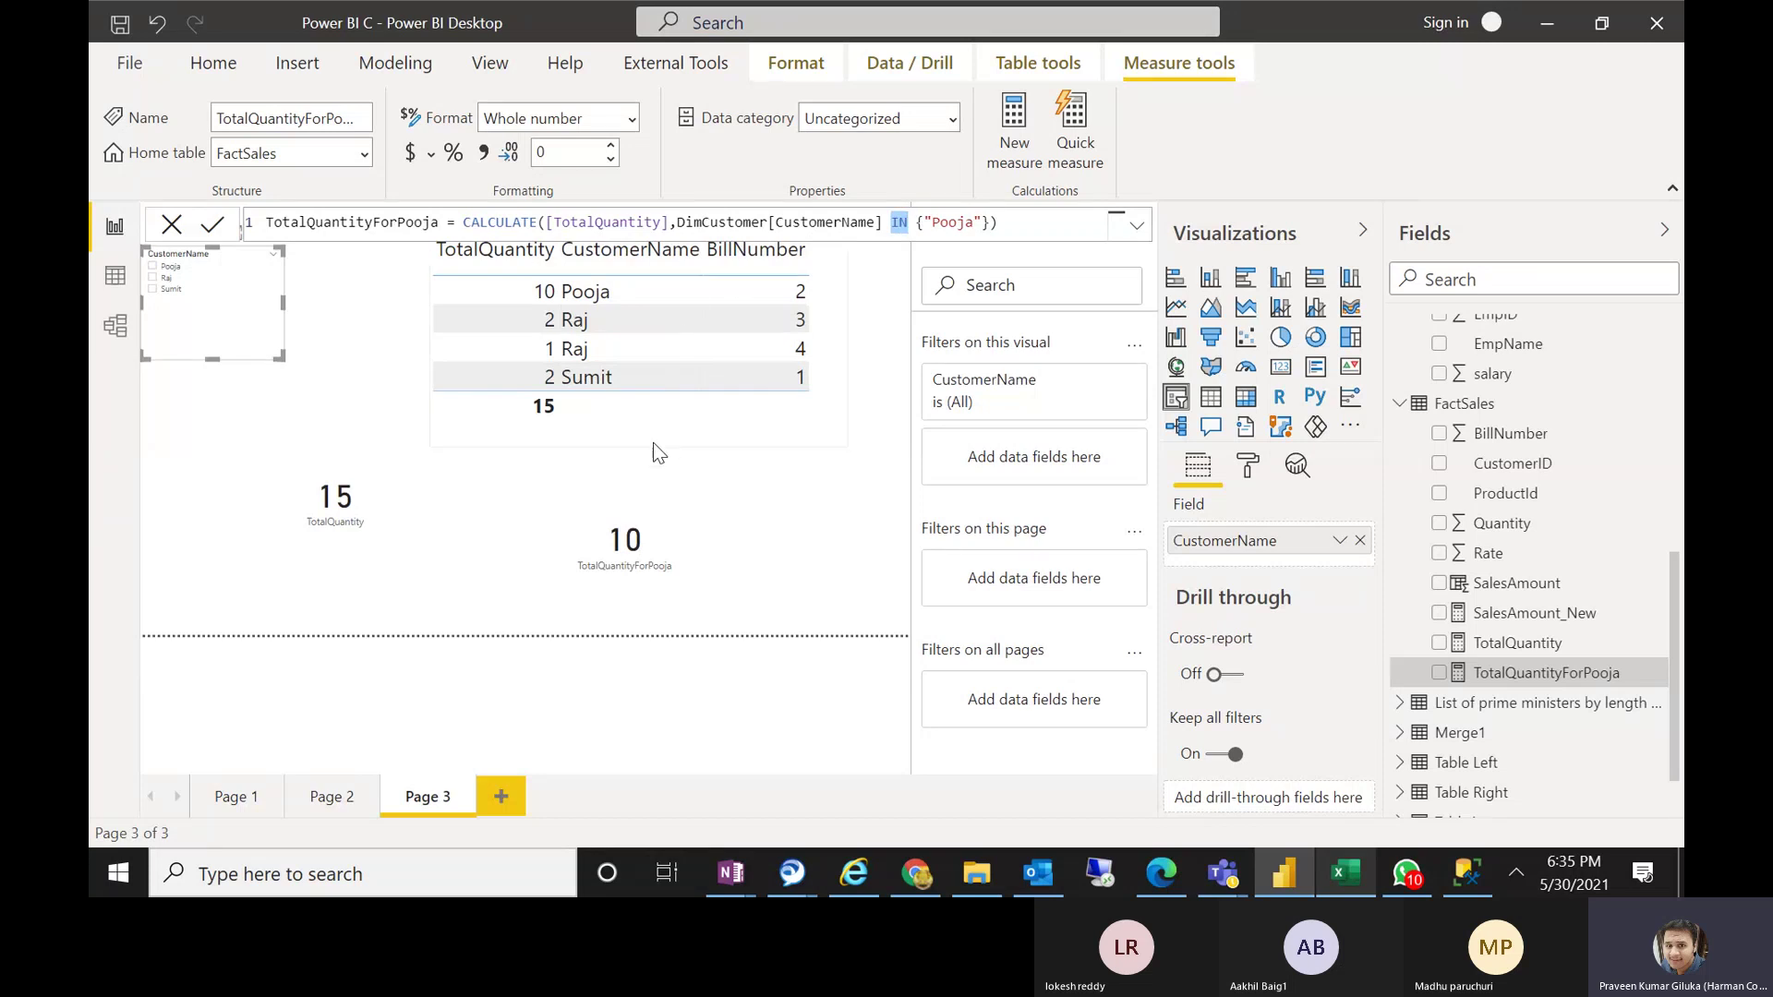
{"action": "left_click", "coordinate": [915, 223]}
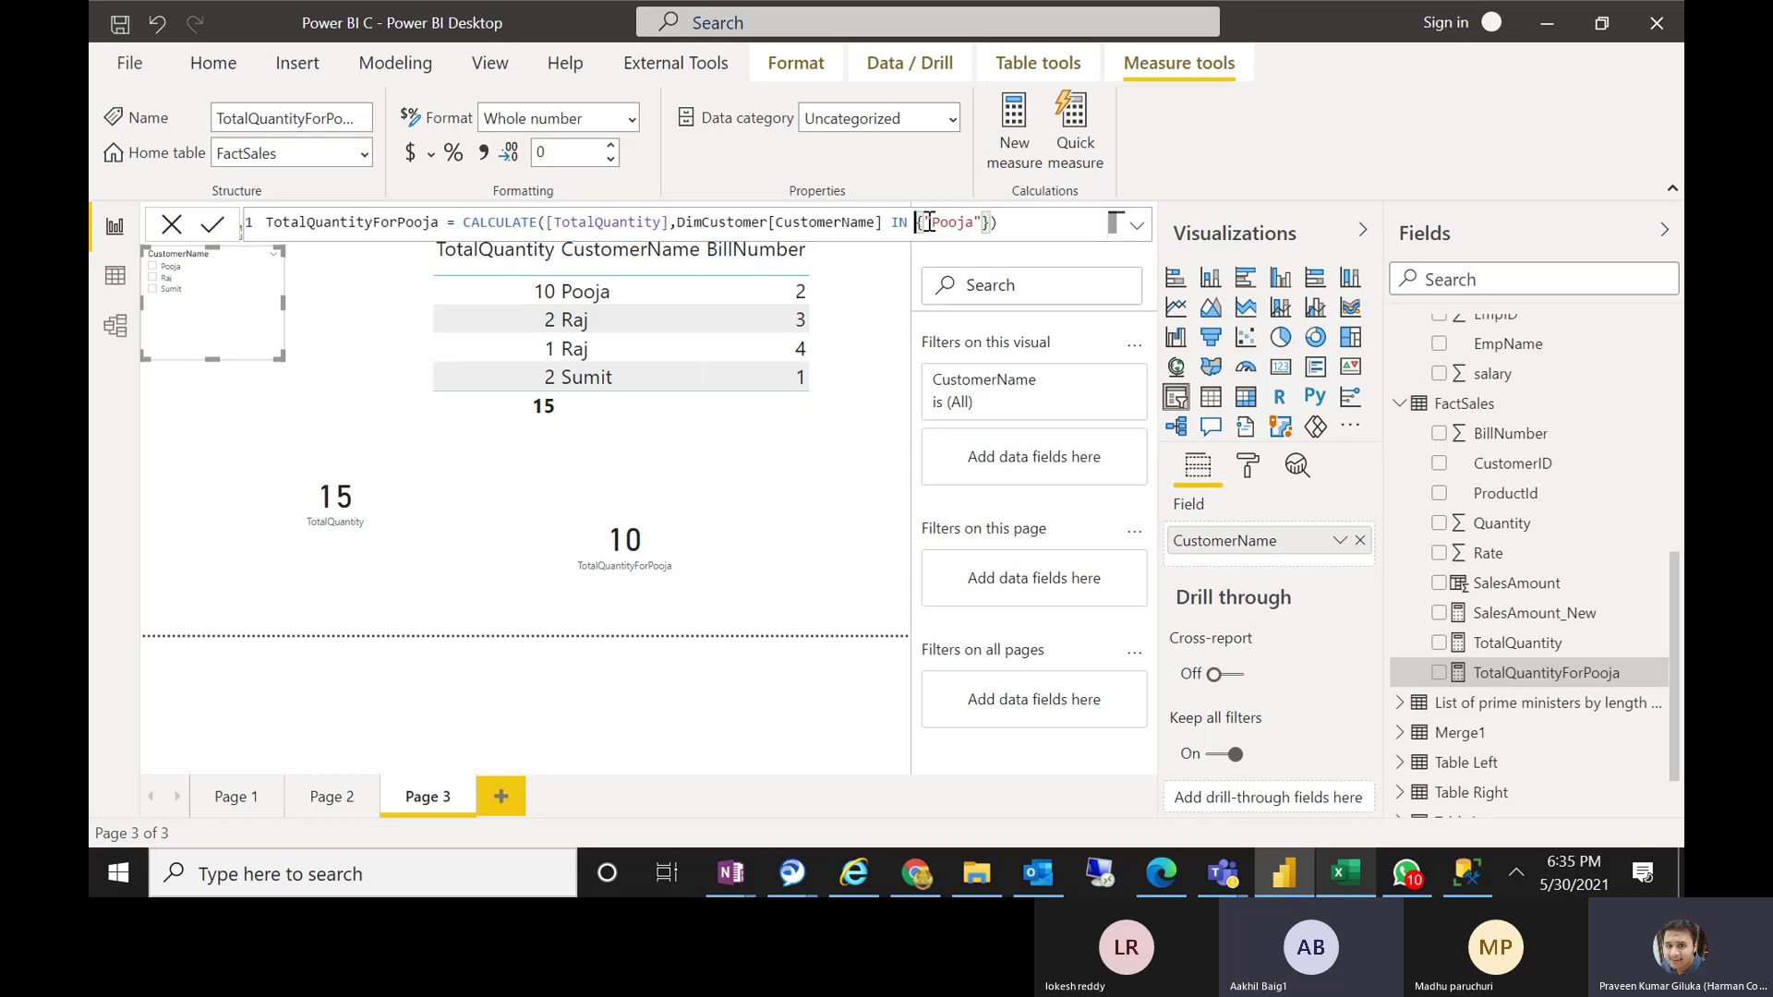
{"action": "left_click", "coordinate": [917, 223]}
{"action": "left_click", "coordinate": [987, 223]}
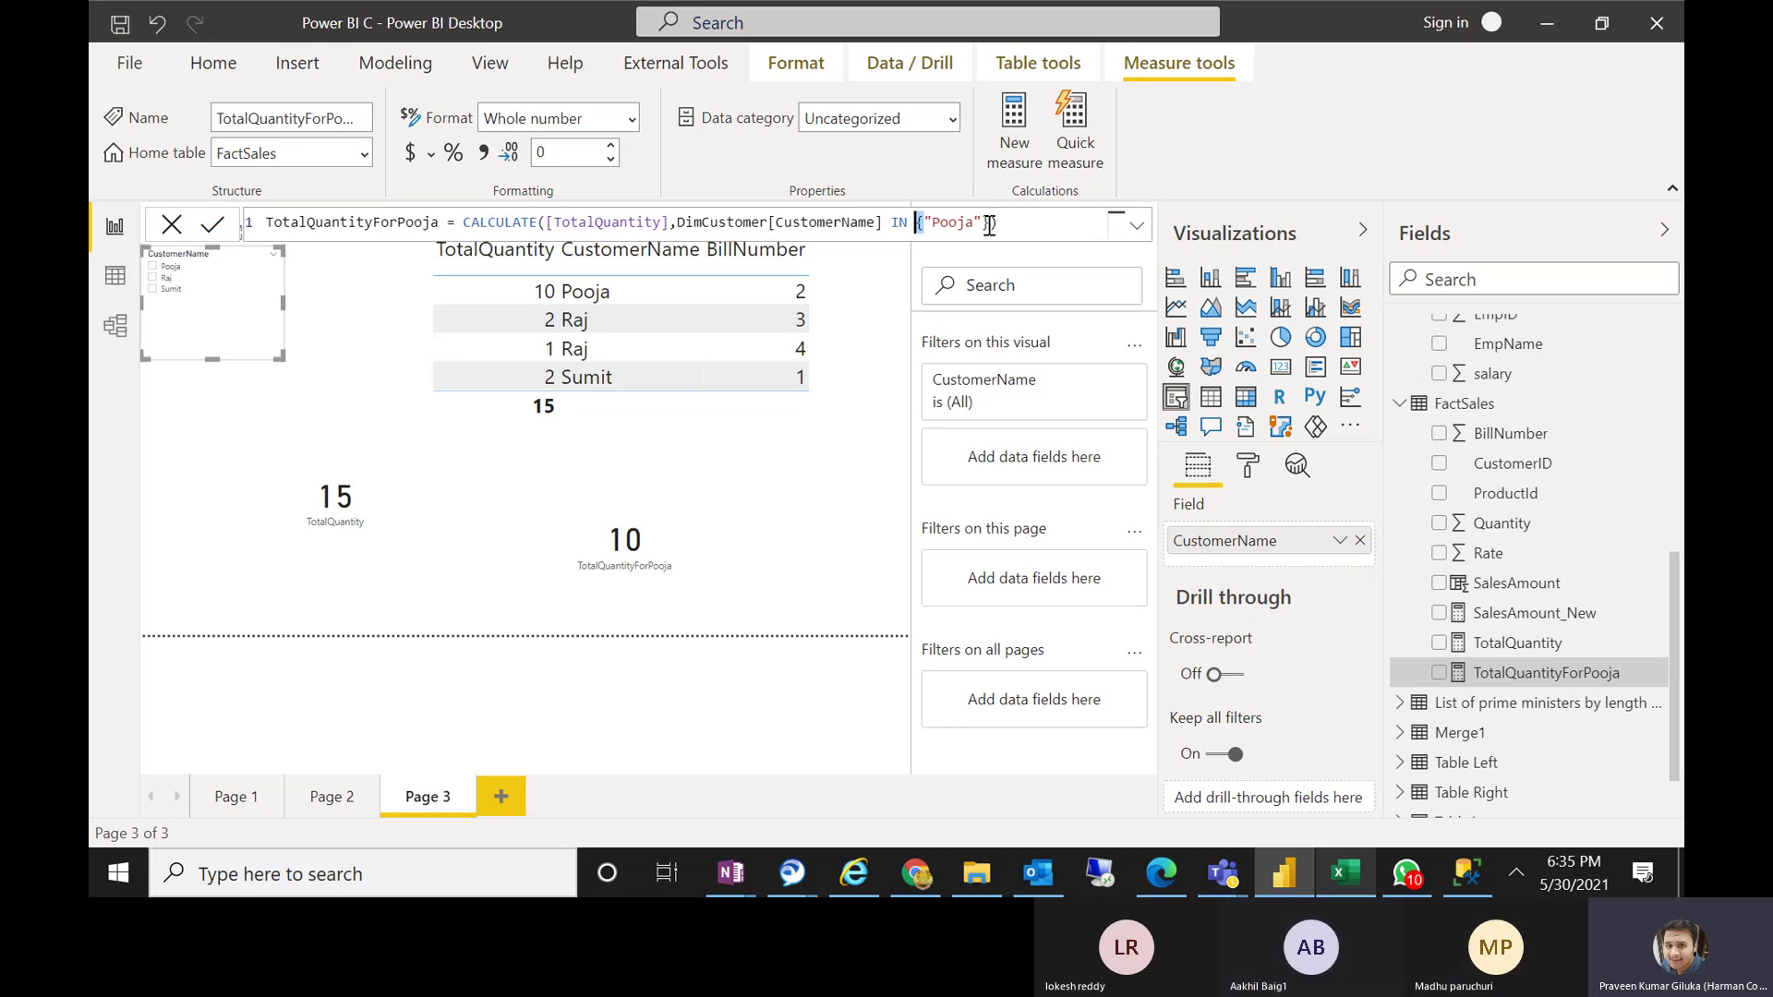
{"action": "double_click", "coordinate": [985, 223]}
Delete both quantity card visuals from the report page
{"action": "left_click", "coordinate": [617, 570]}
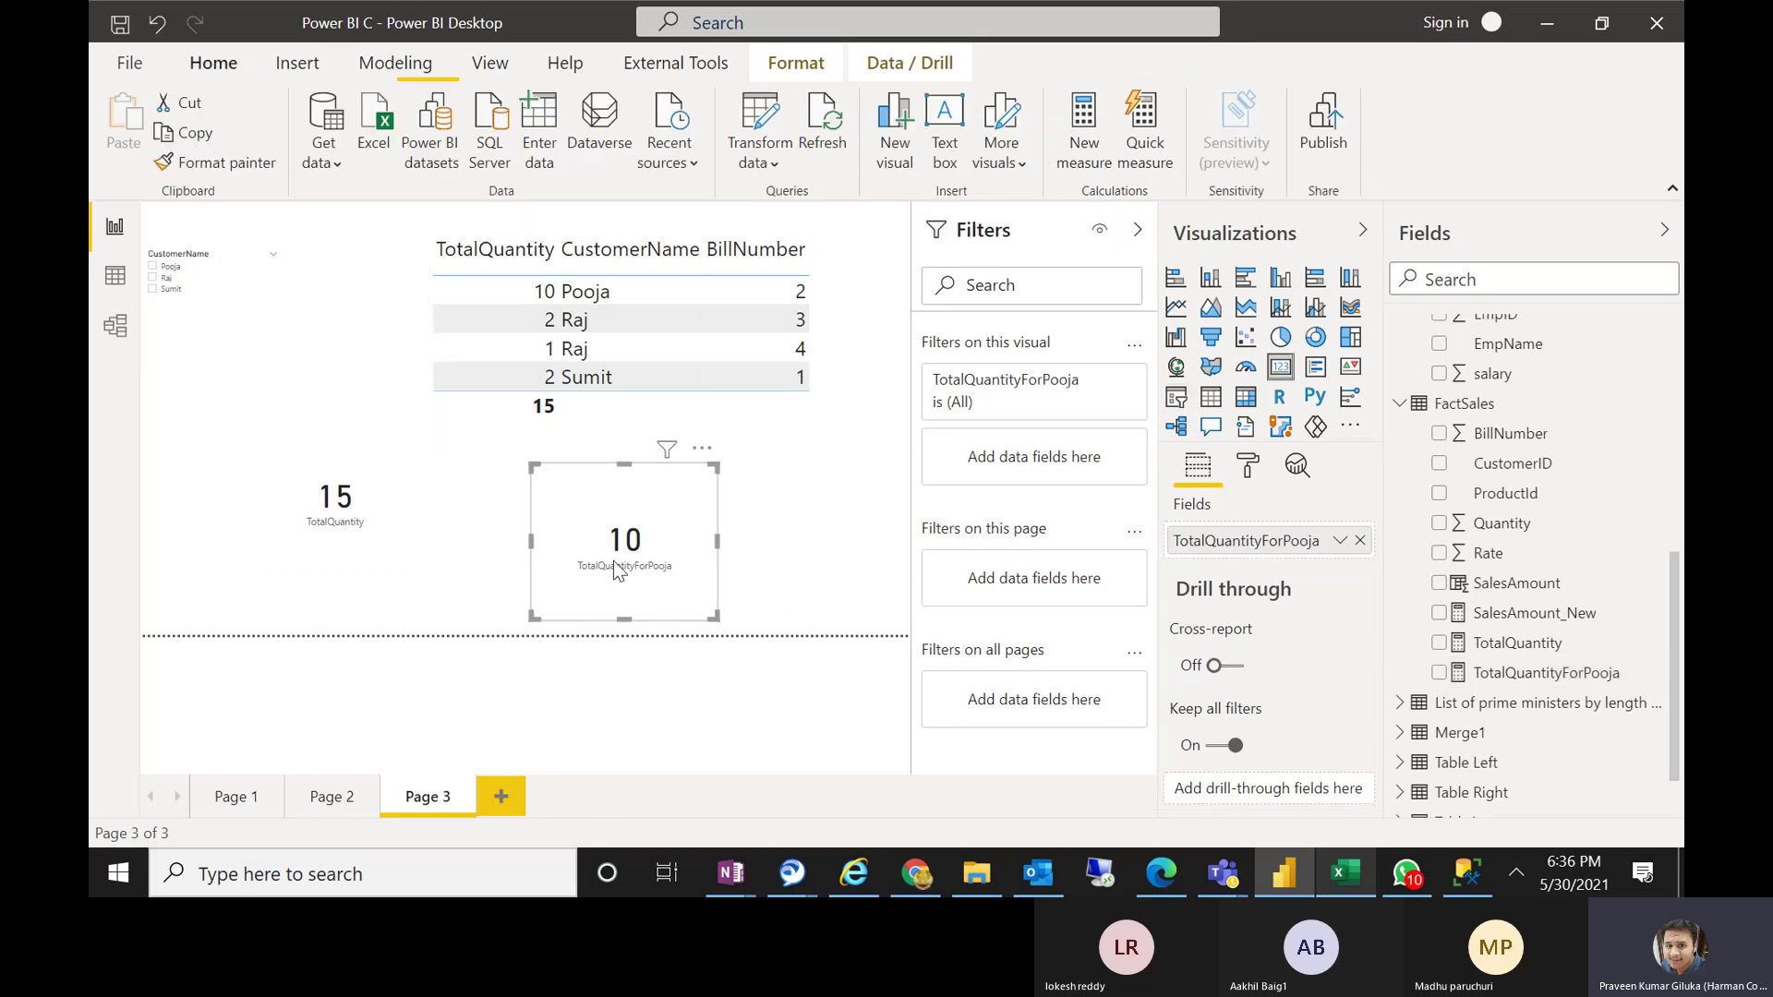
{"action": "left_click", "coordinate": [373, 514]}
{"action": "left_click", "coordinate": [545, 513]}
{"action": "left_click", "coordinate": [588, 511]}
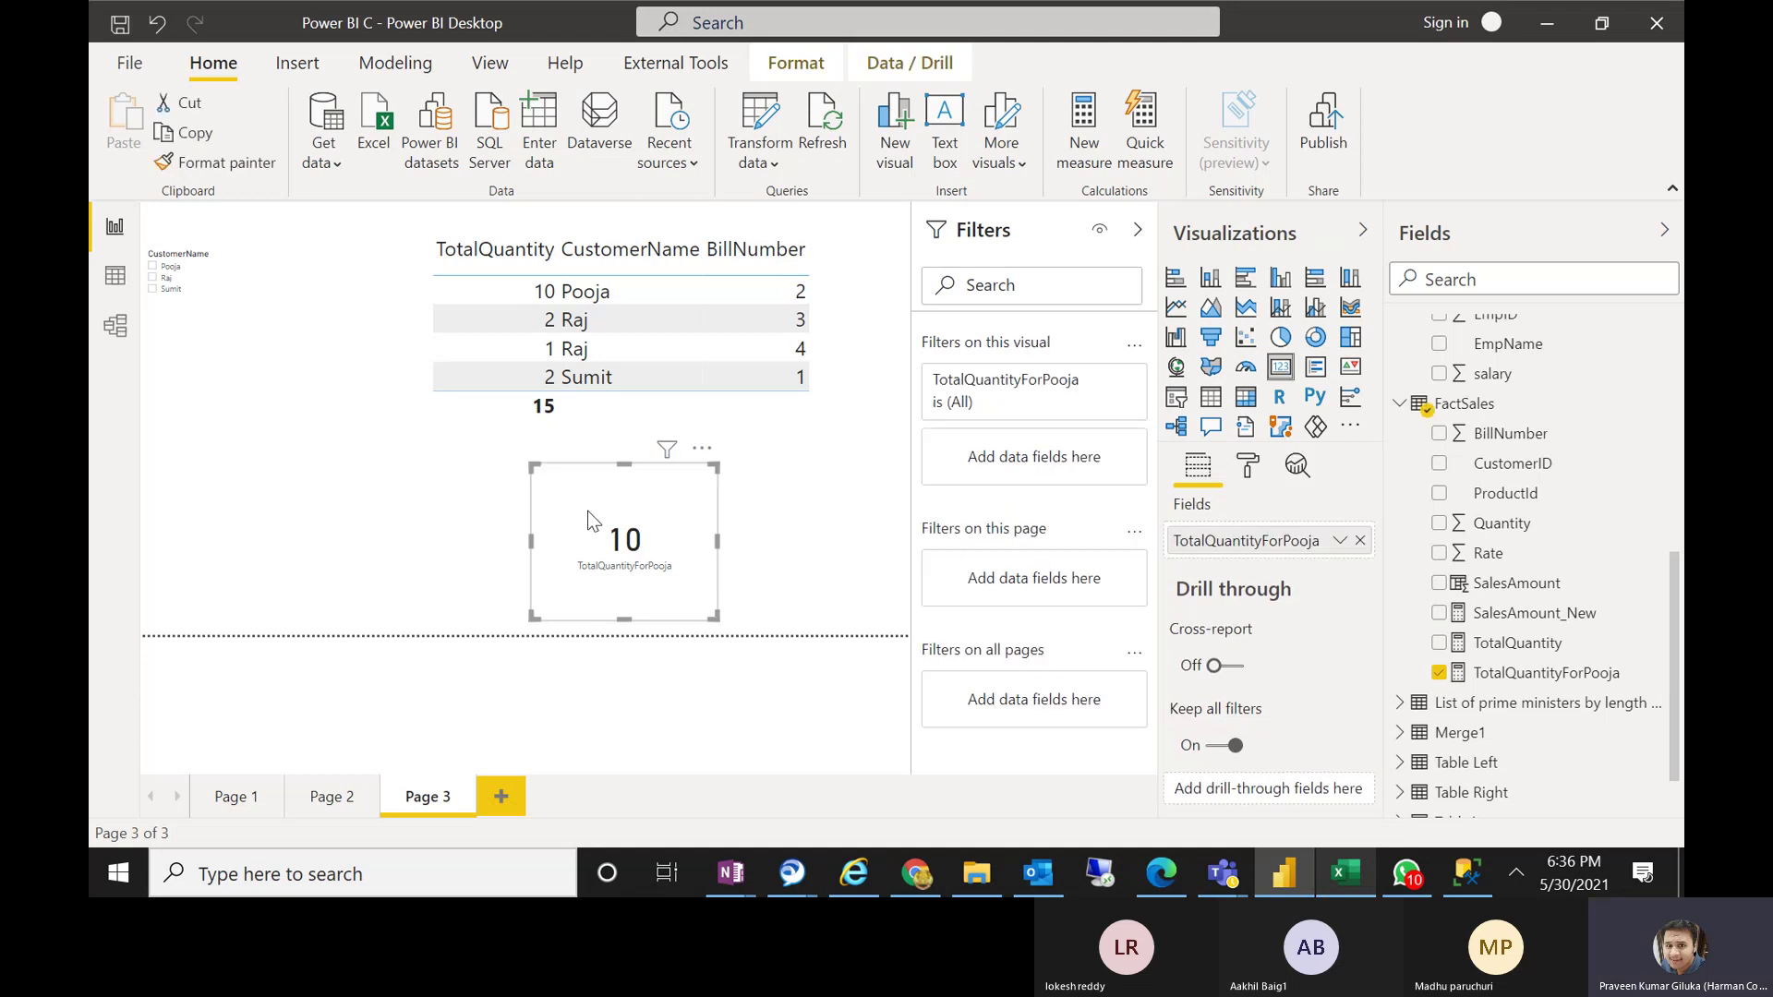
{"action": "key", "text": "Delete"}
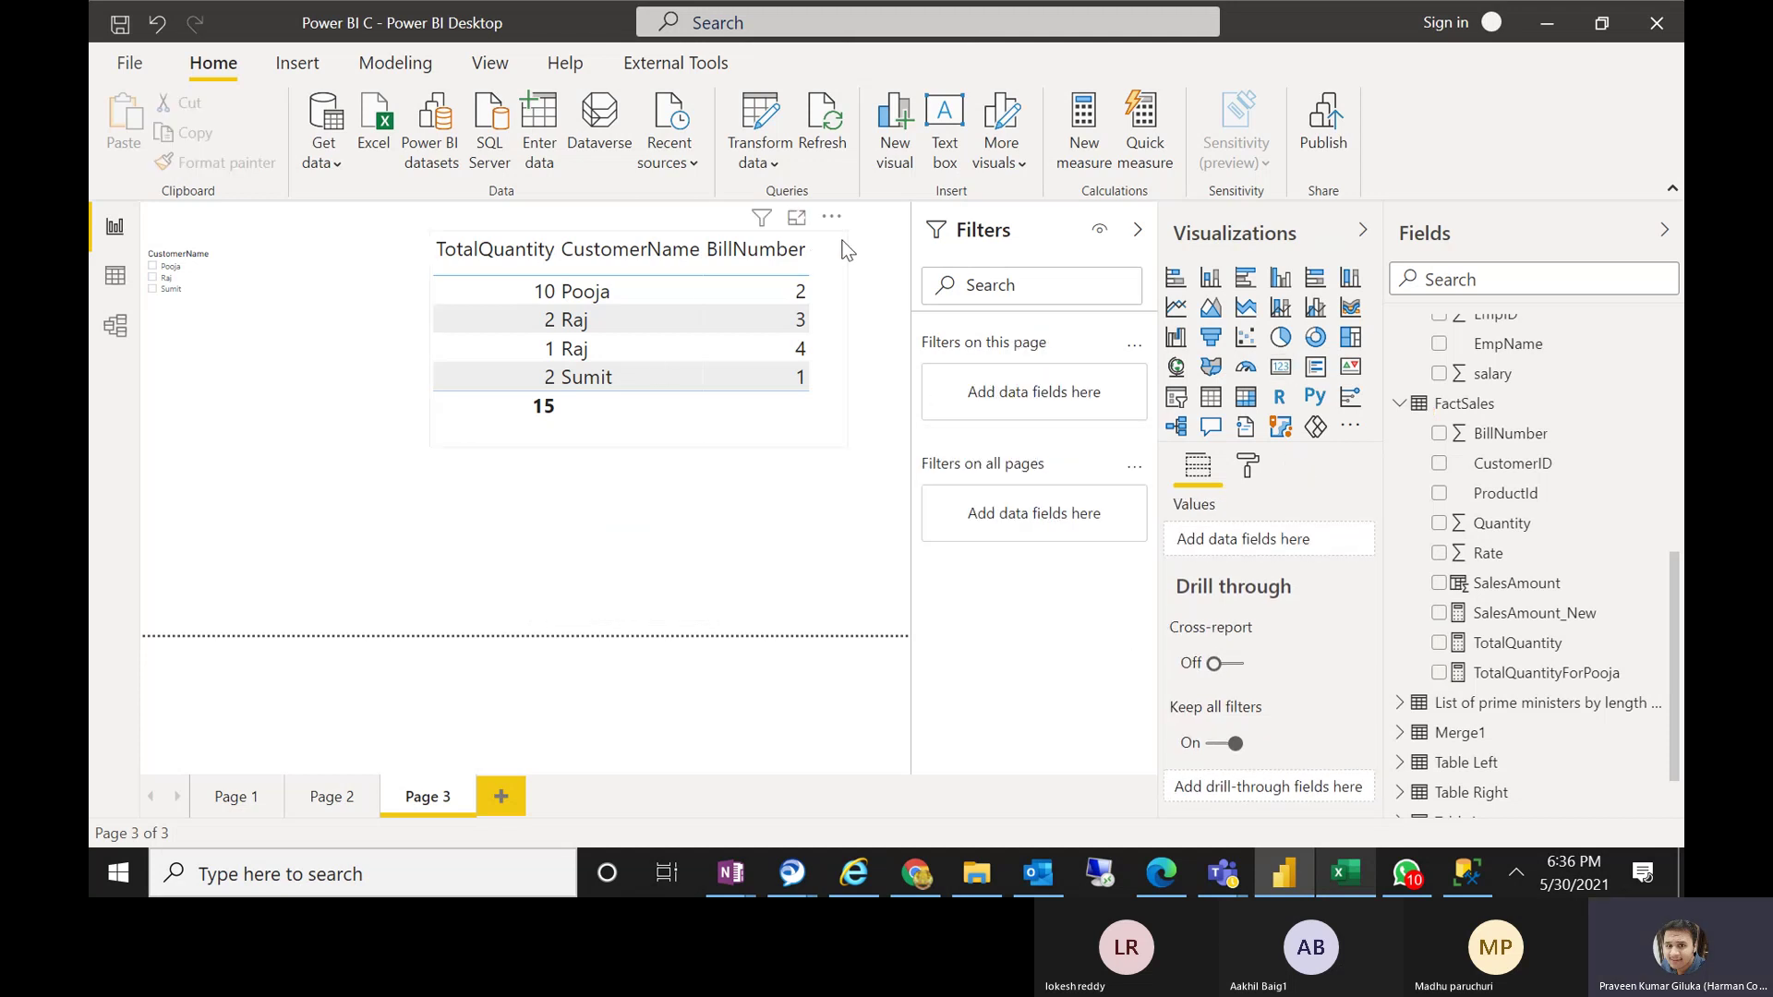
Replace TotalQuantity with SalesAmount_New in the table visual and place BillNumber before CustomerName
{"action": "left_click", "coordinate": [846, 249]}
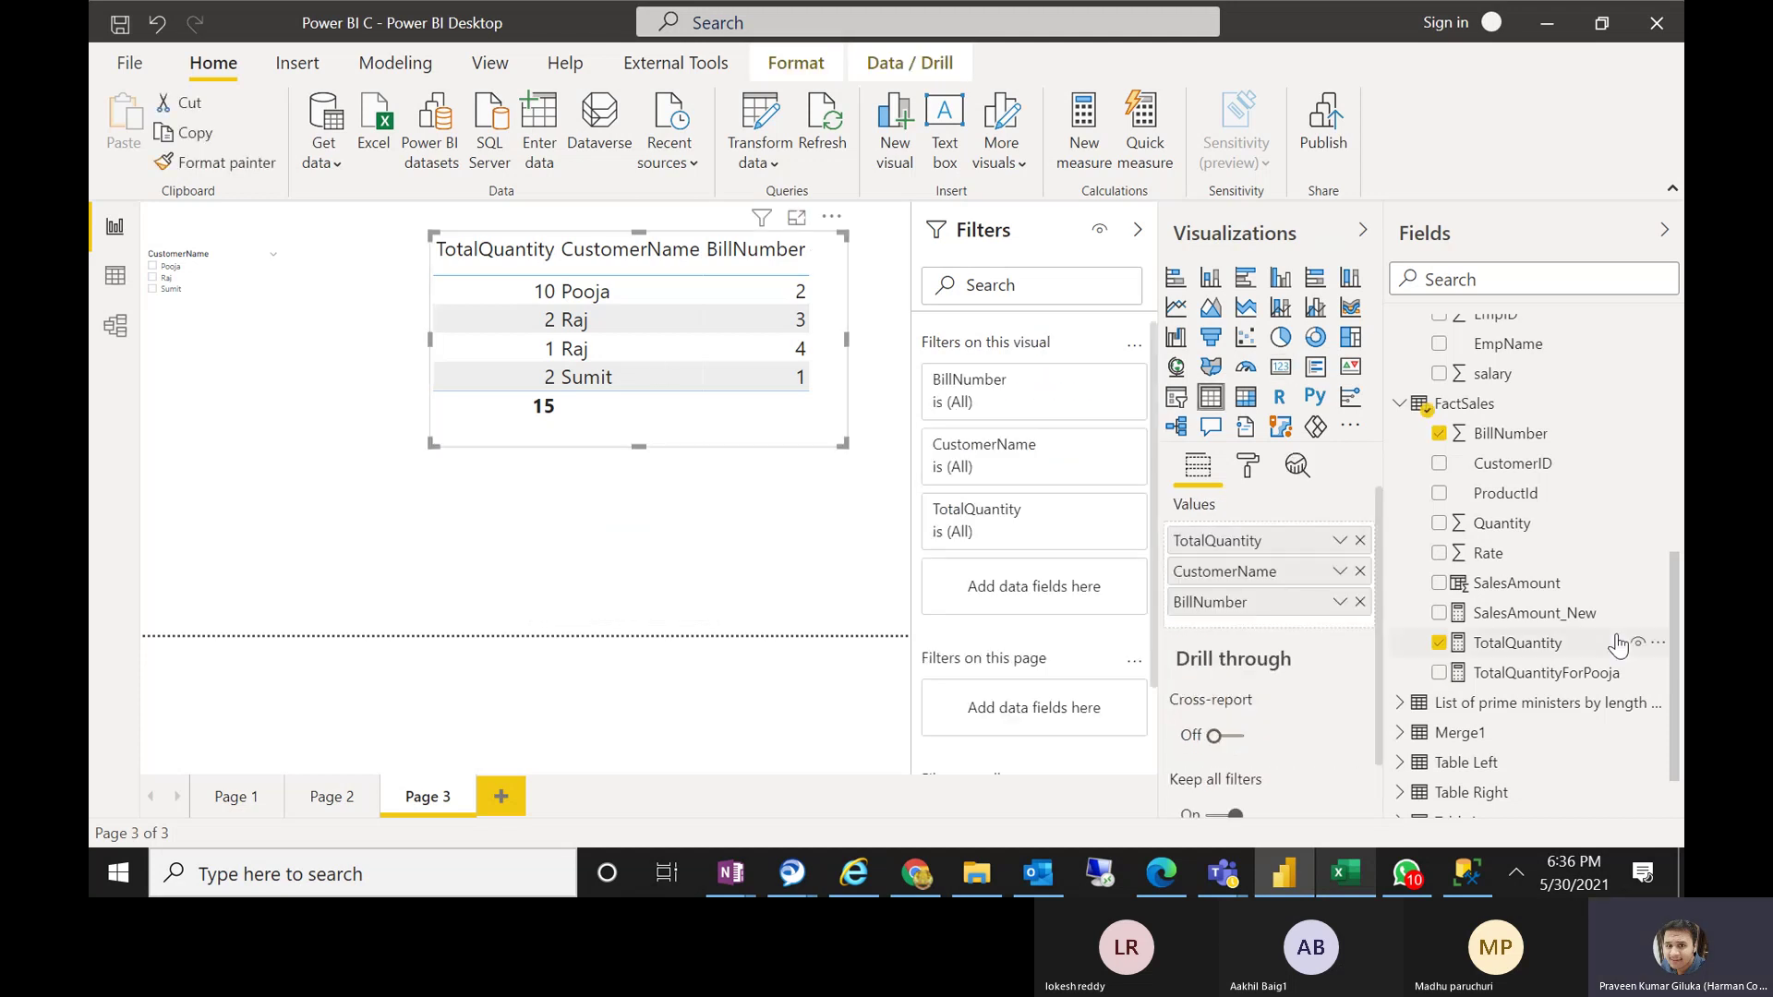
{"action": "left_click", "coordinate": [1359, 541]}
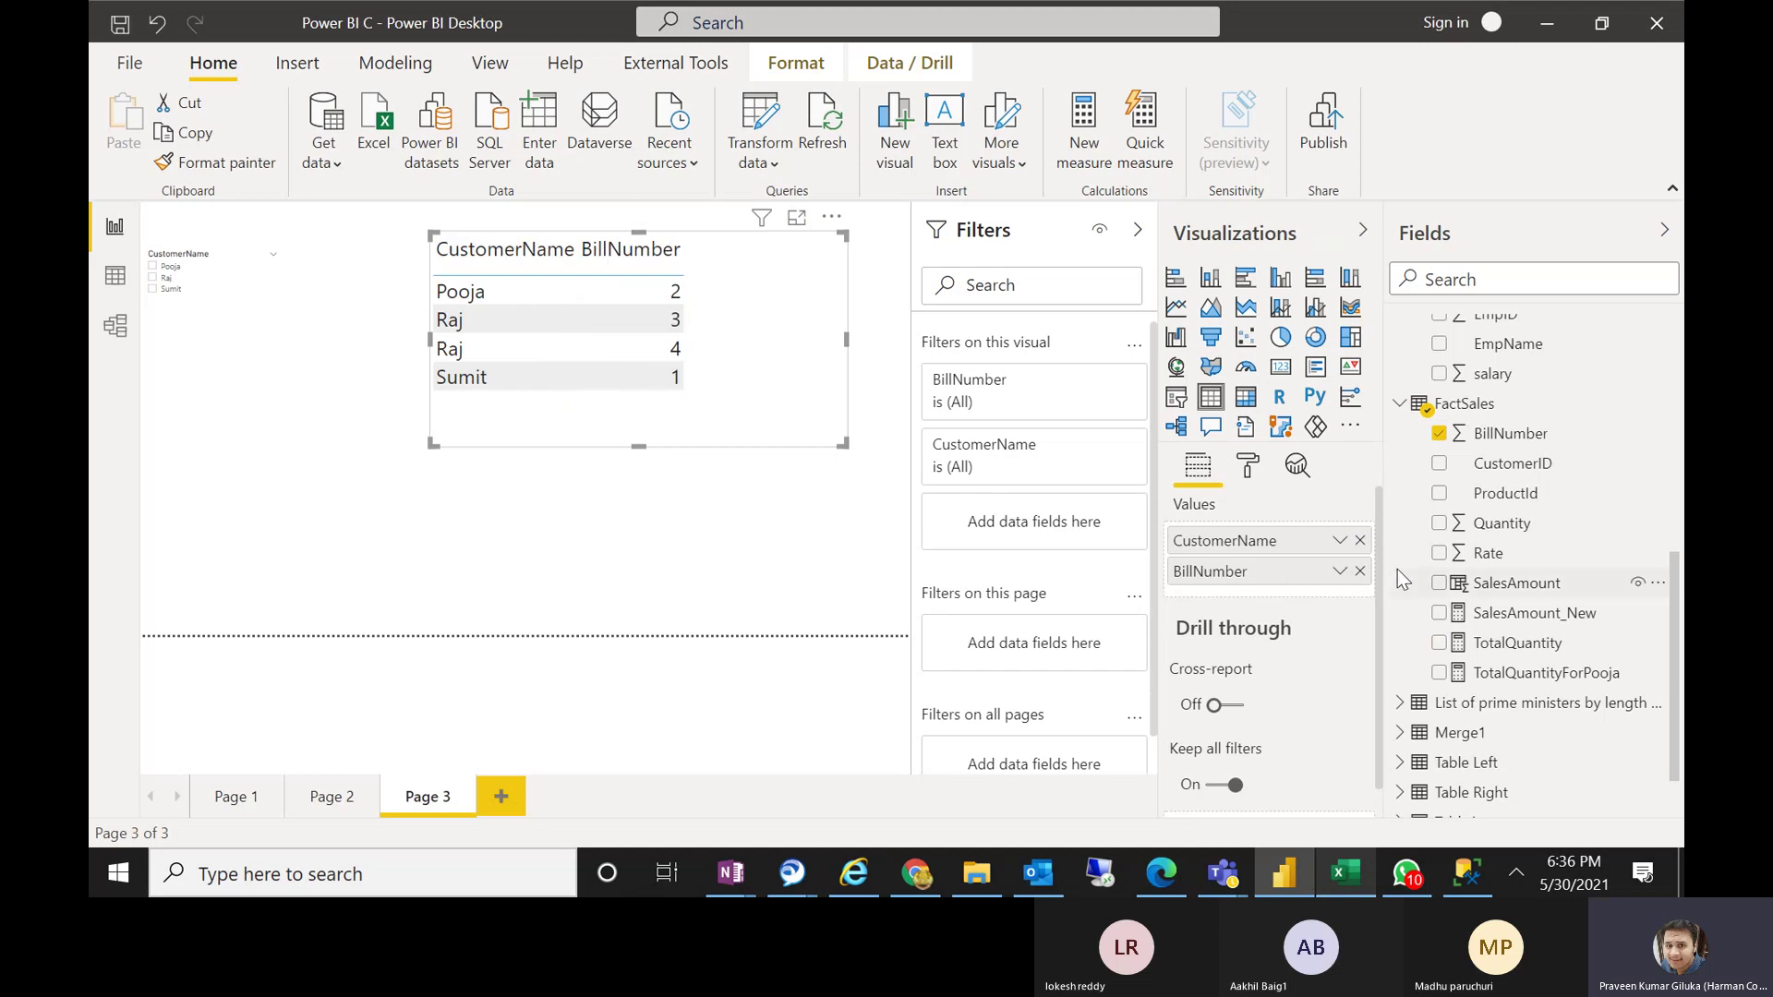
{"action": "left_click_drag", "start_coordinate": [1230, 552], "coordinate": [1232, 585]}
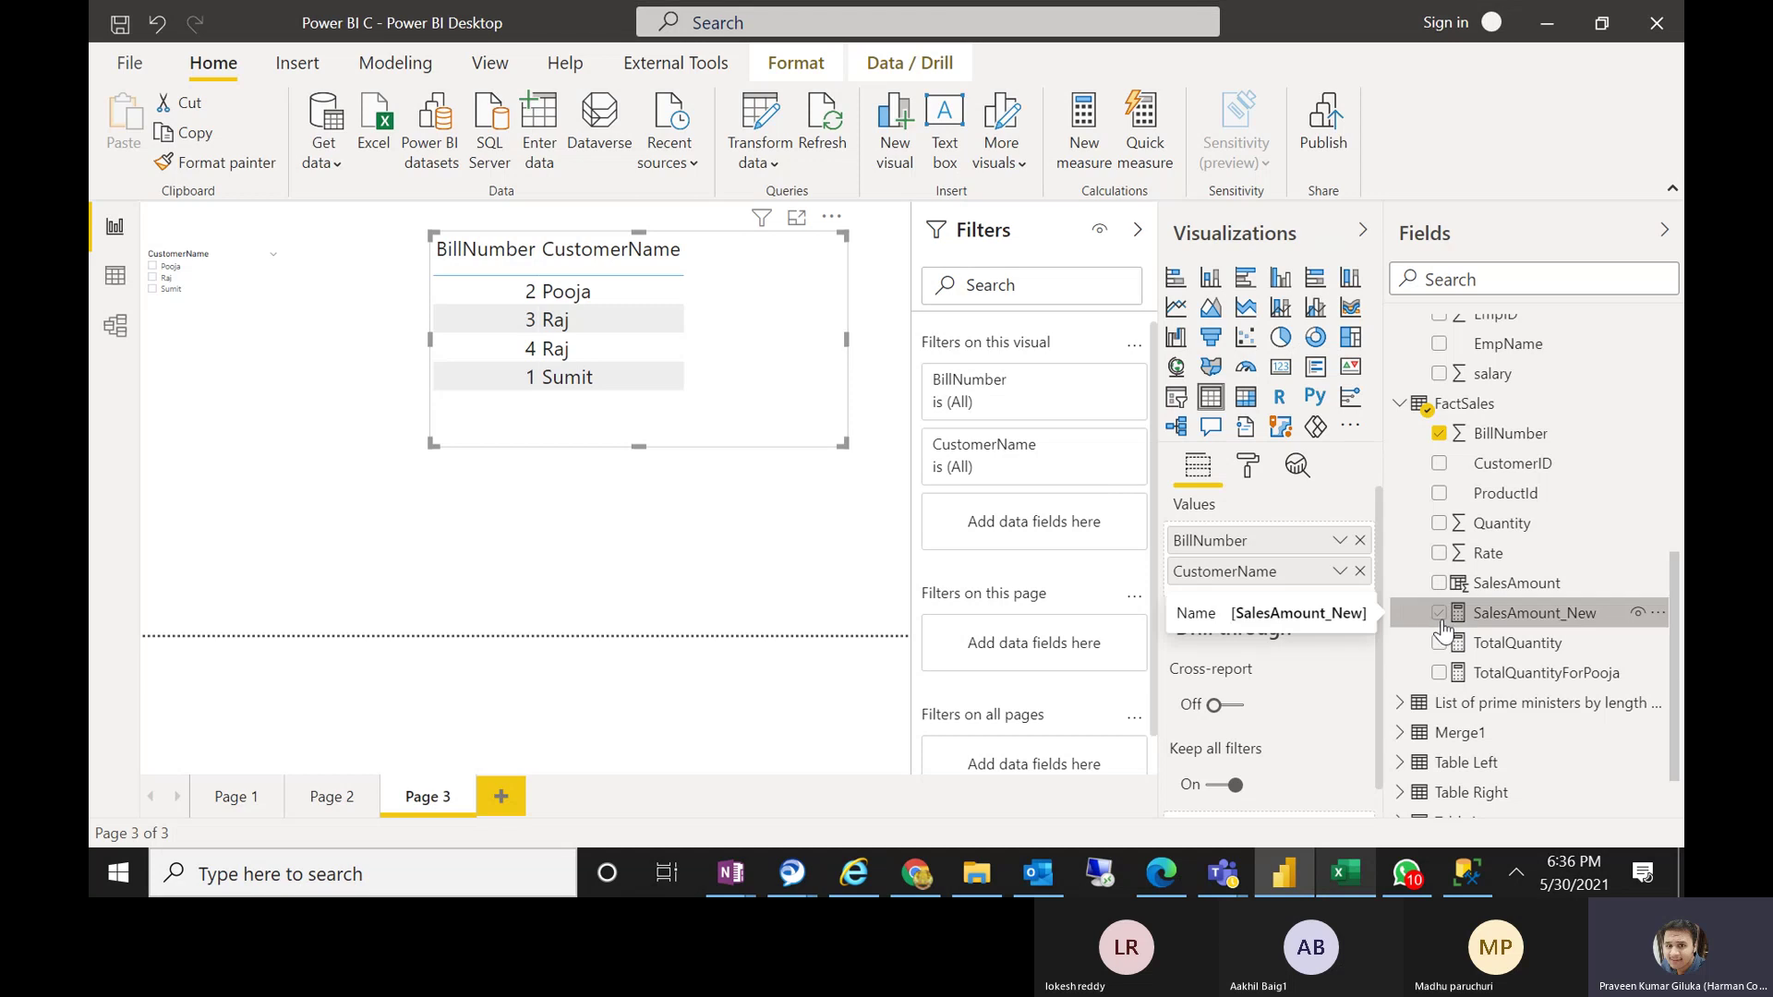
{"action": "left_click", "coordinate": [1442, 617]}
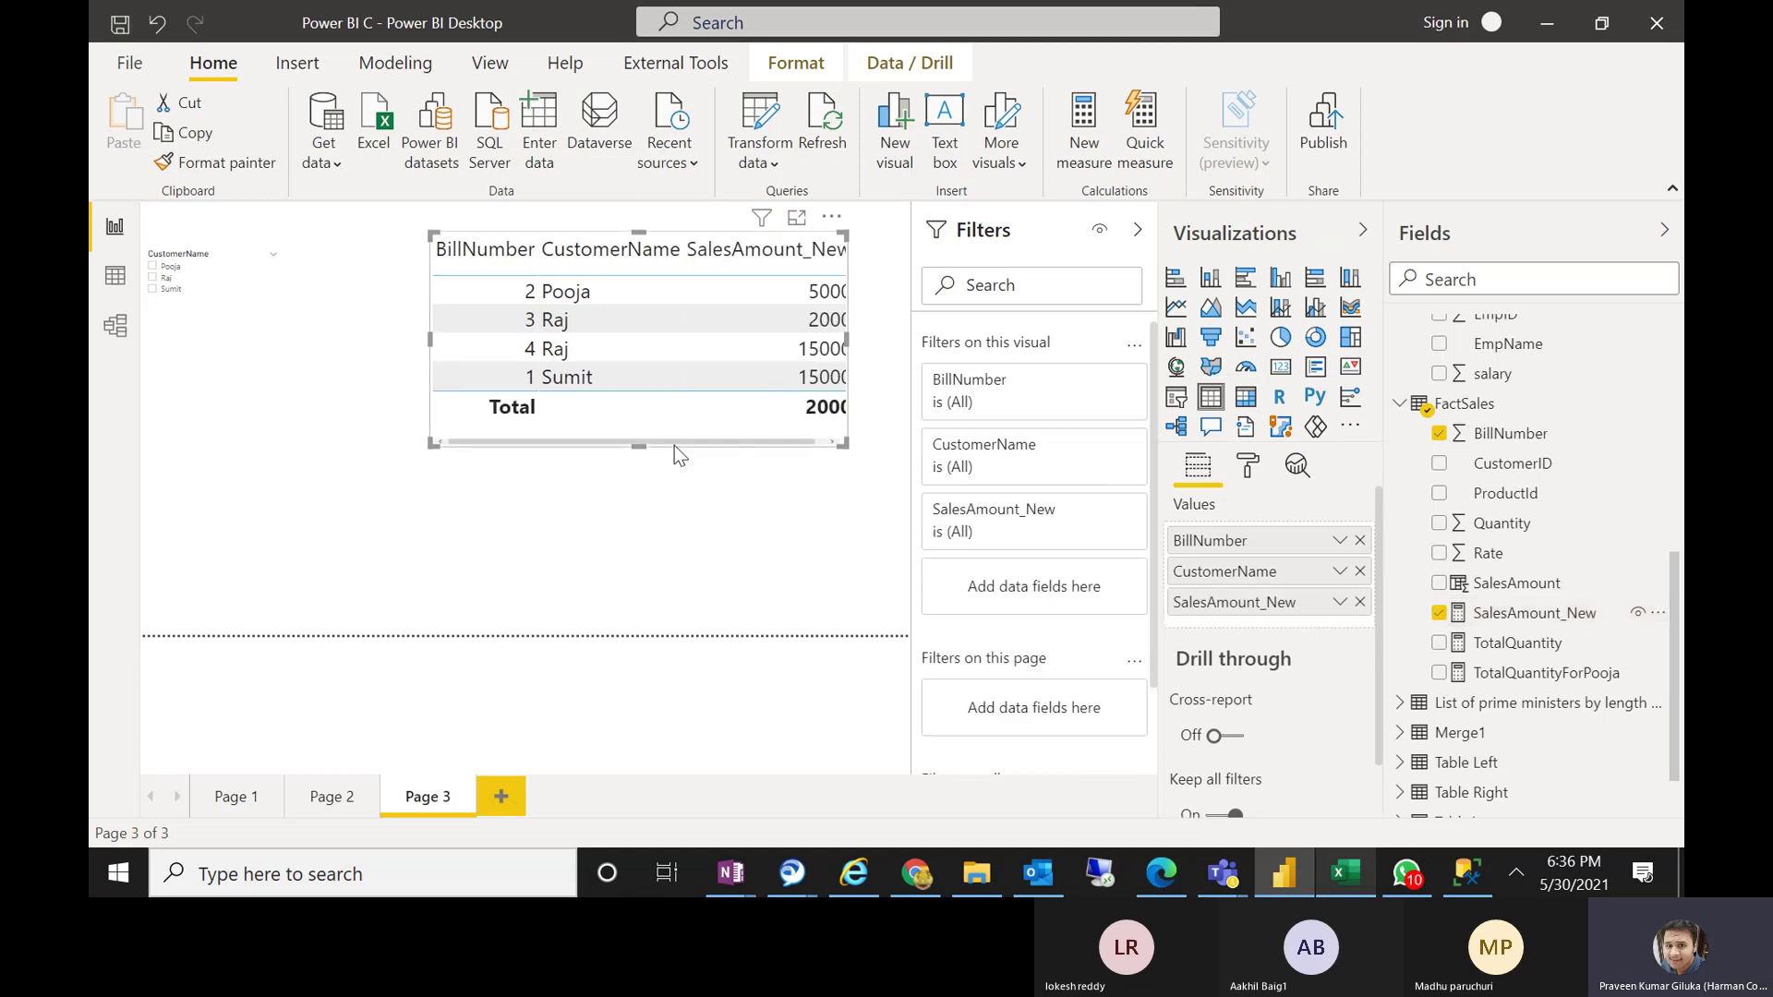
Enlarge the table visual and reposition it lower on the report page so all its columns fit
{"action": "left_click_drag", "start_coordinate": [638, 447], "coordinate": [645, 506]}
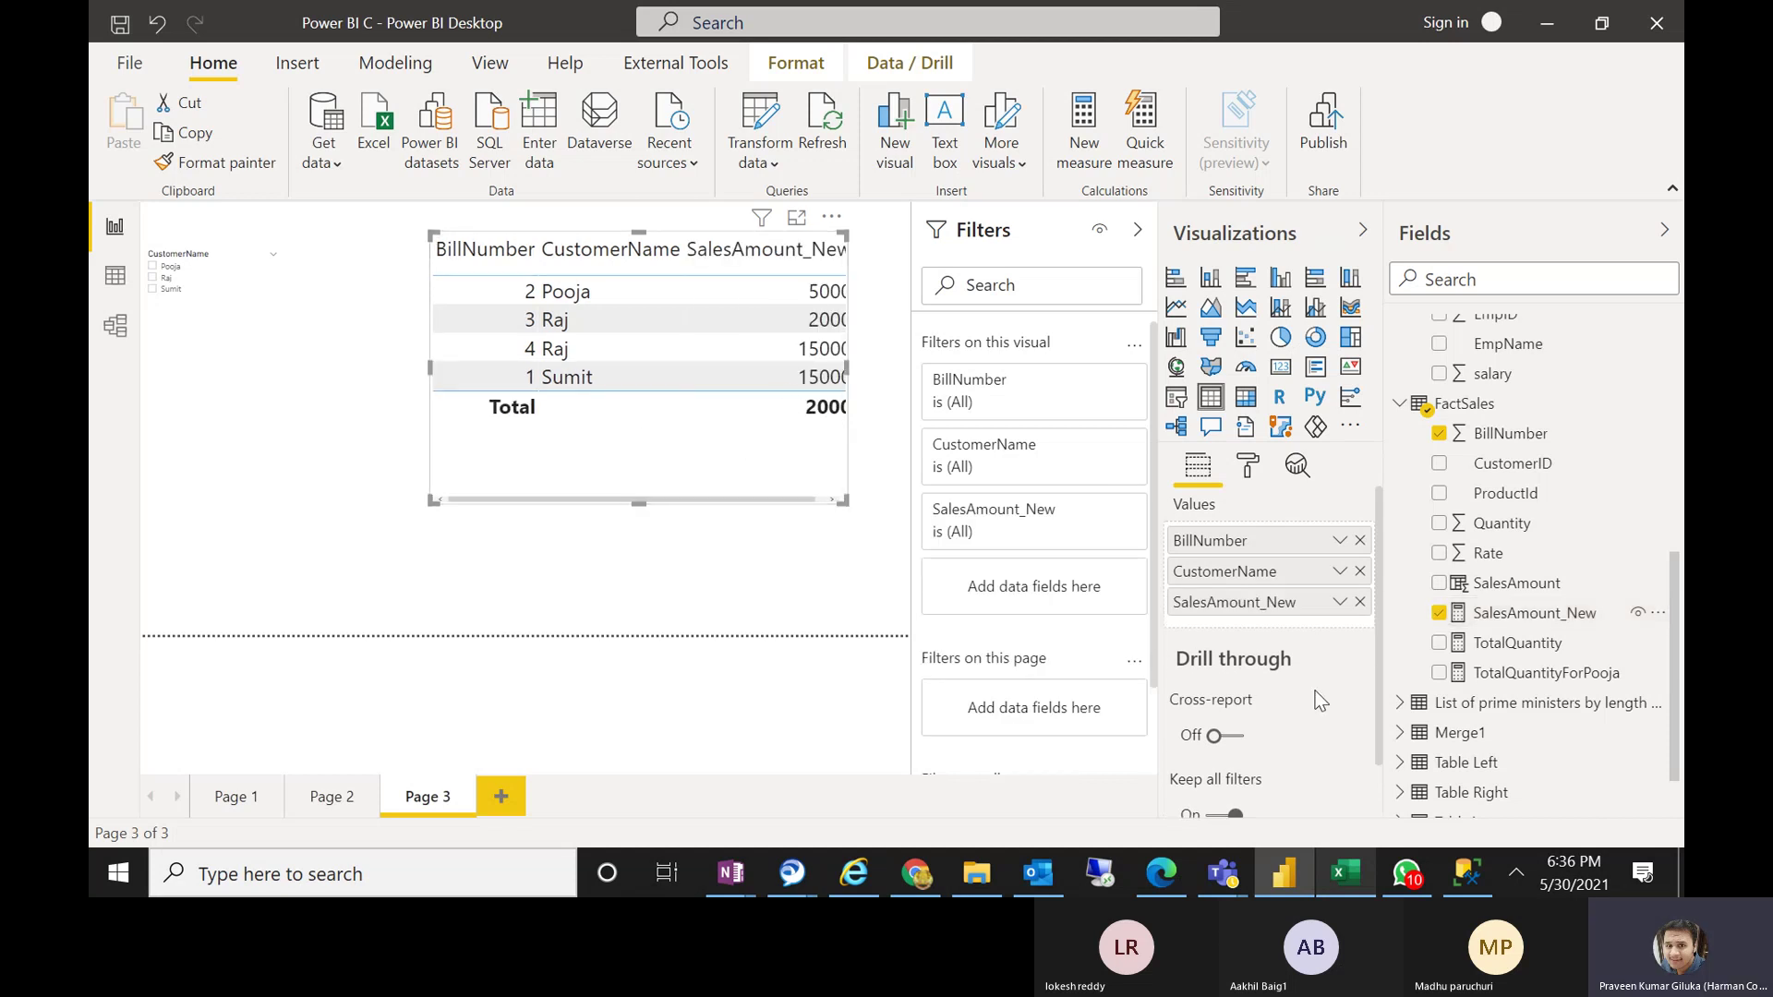
{"action": "left_click_drag", "start_coordinate": [715, 475], "coordinate": [526, 548]}
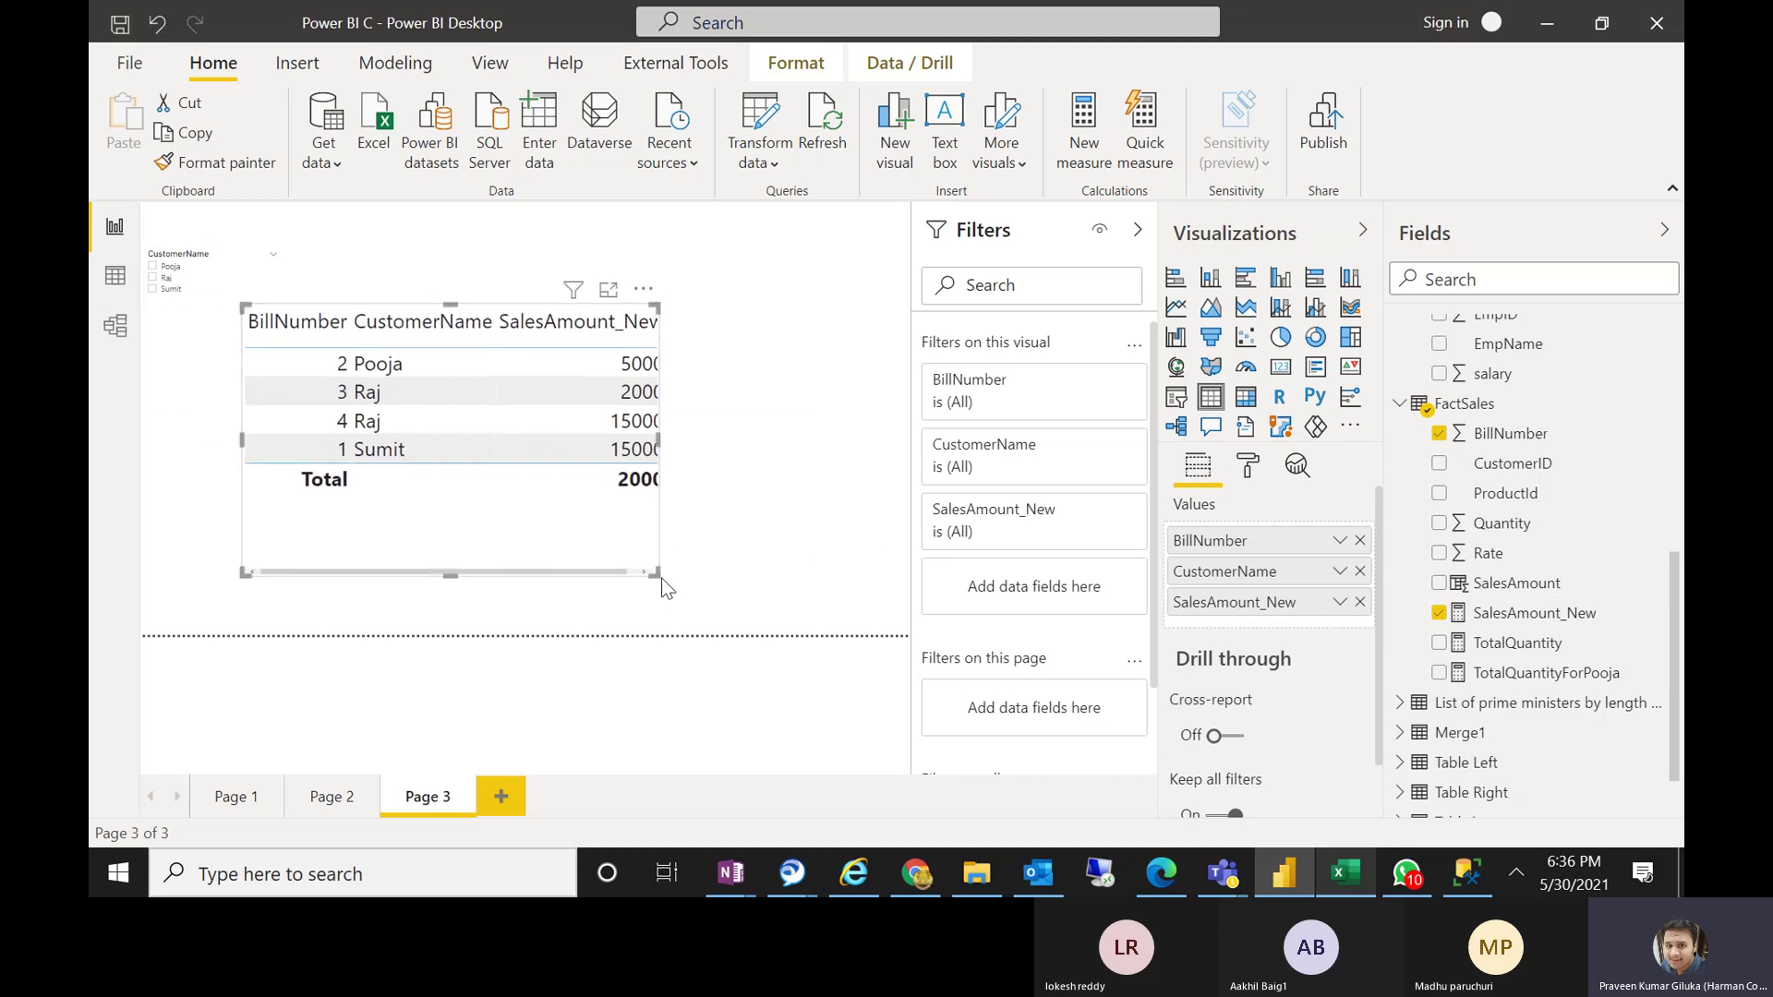
{"action": "left_click", "coordinate": [661, 581]}
{"action": "left_click", "coordinate": [648, 569]}
{"action": "left_click_drag", "start_coordinate": [649, 570], "coordinate": [938, 623]}
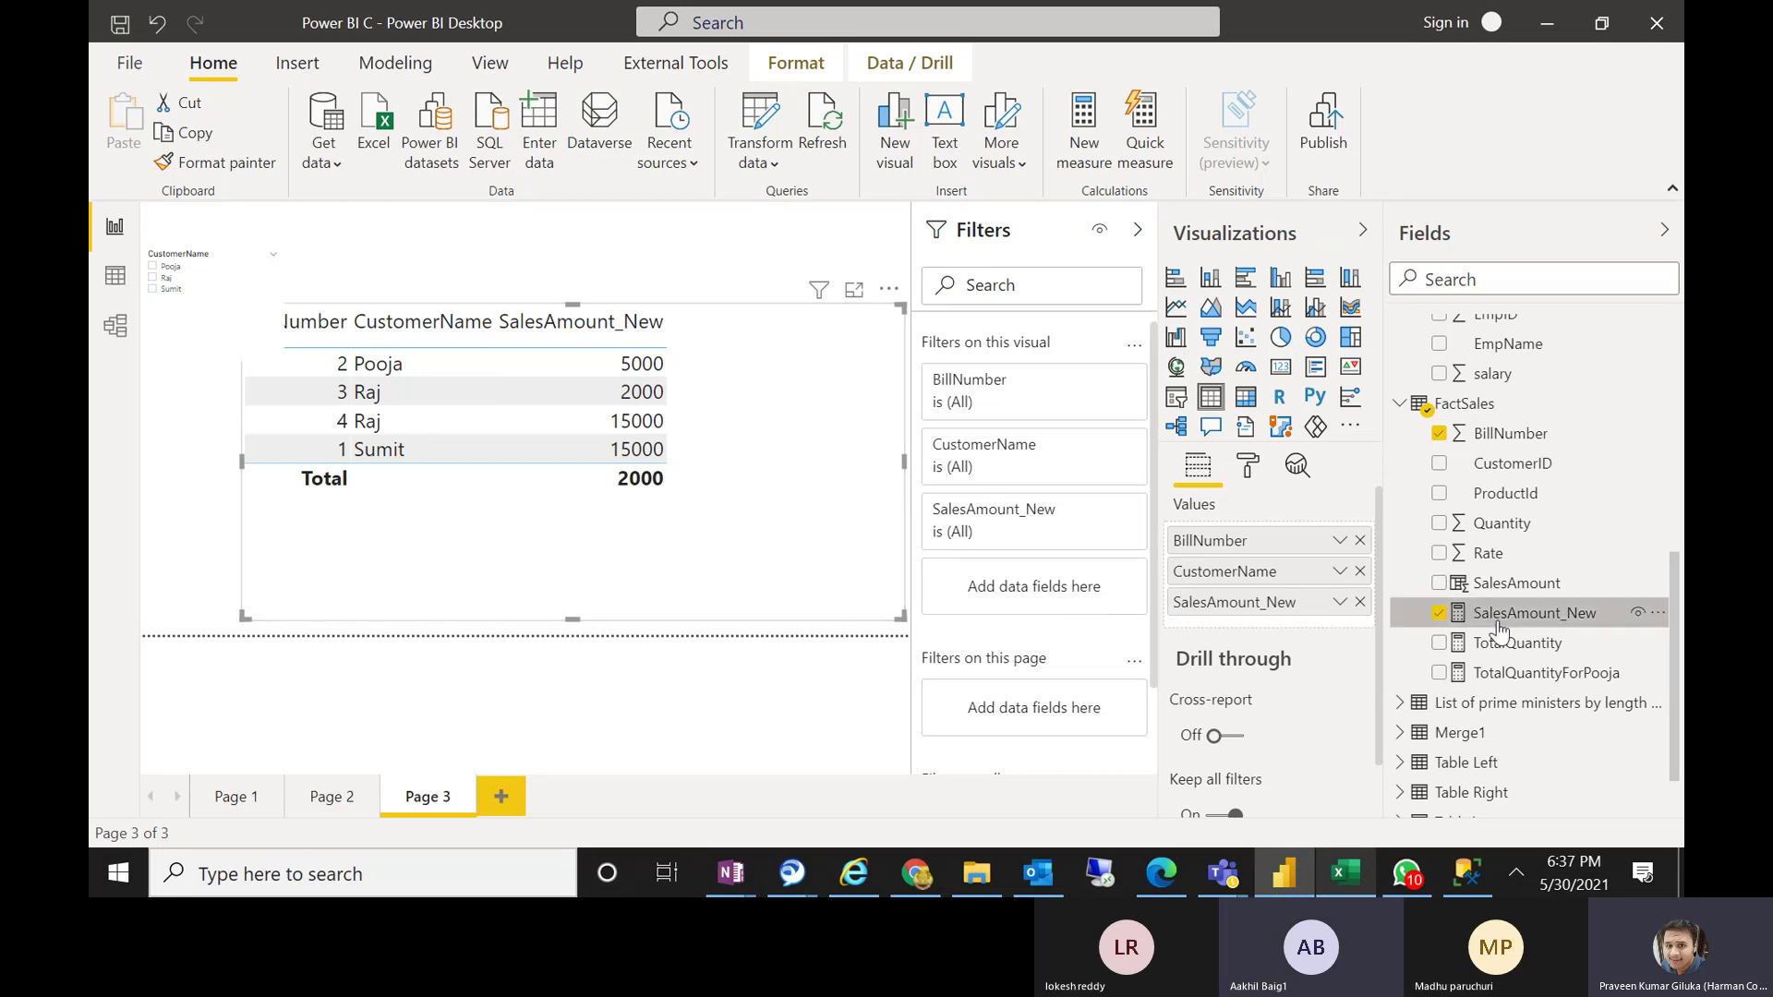
Replace the MINX function with SUM in the SalesAmount_New measure and apply the formula
{"action": "left_click", "coordinate": [1533, 613]}
{"action": "left_click", "coordinate": [442, 222]}
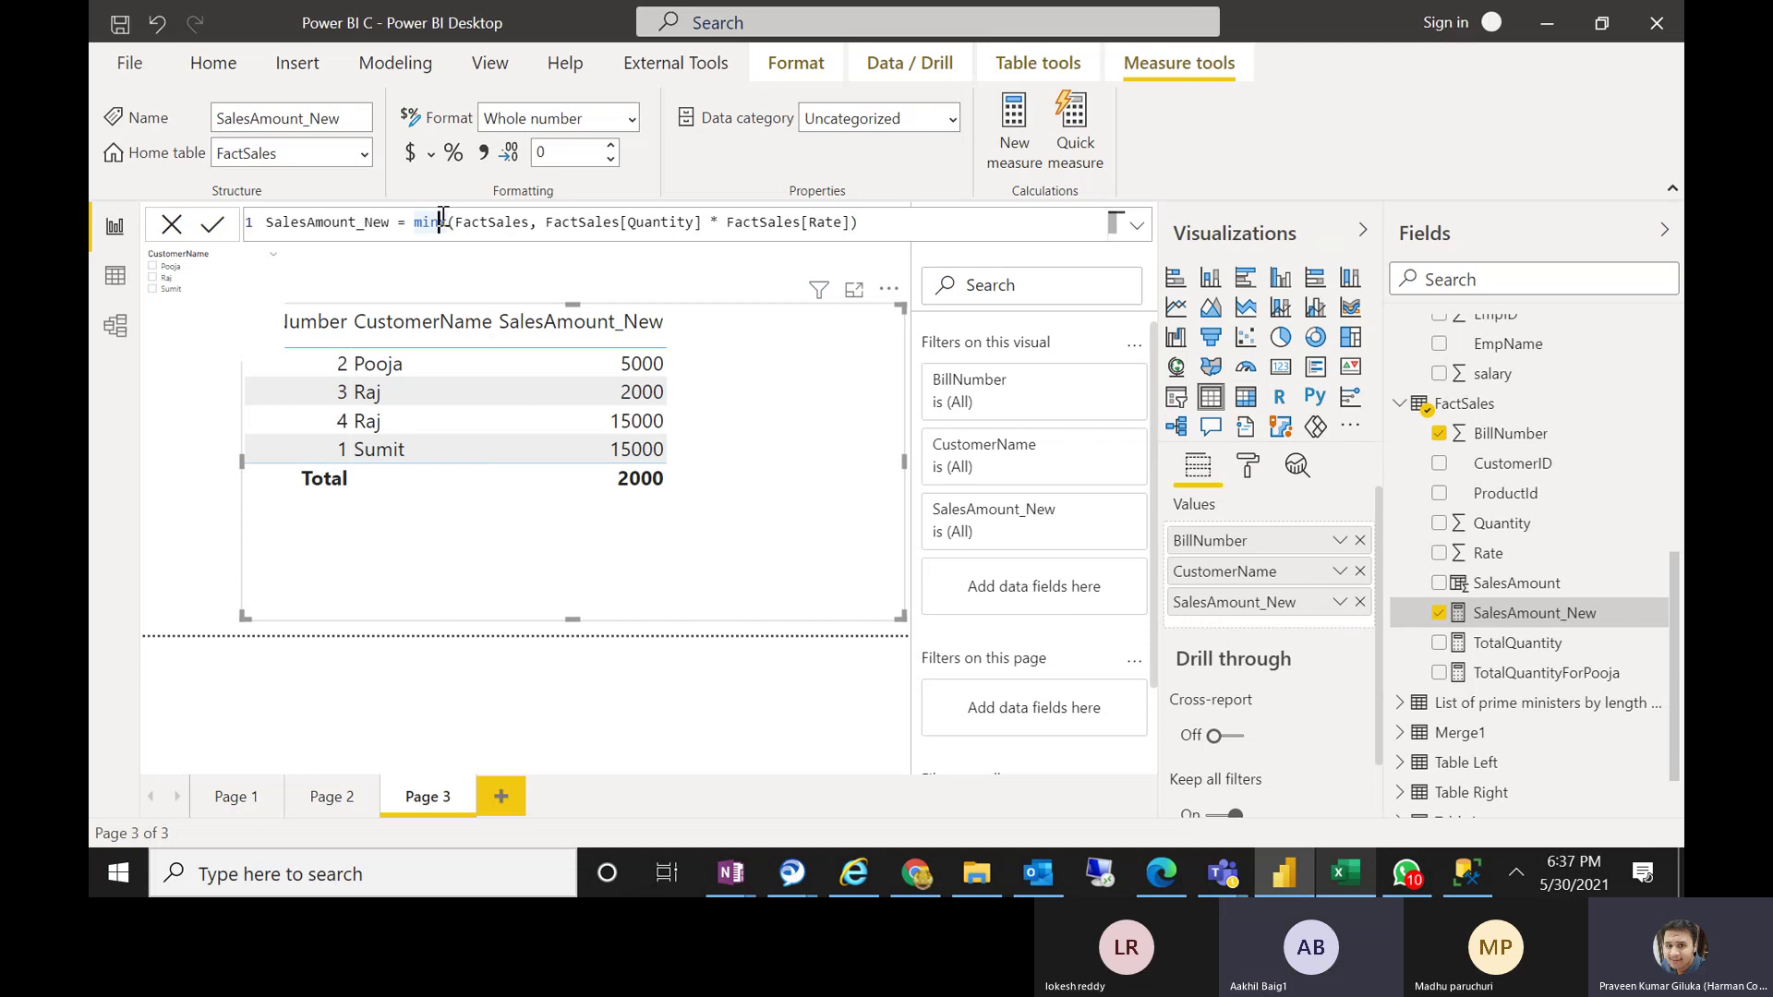
{"action": "key", "text": "BackSpace"}
{"action": "type", "text": "s"}
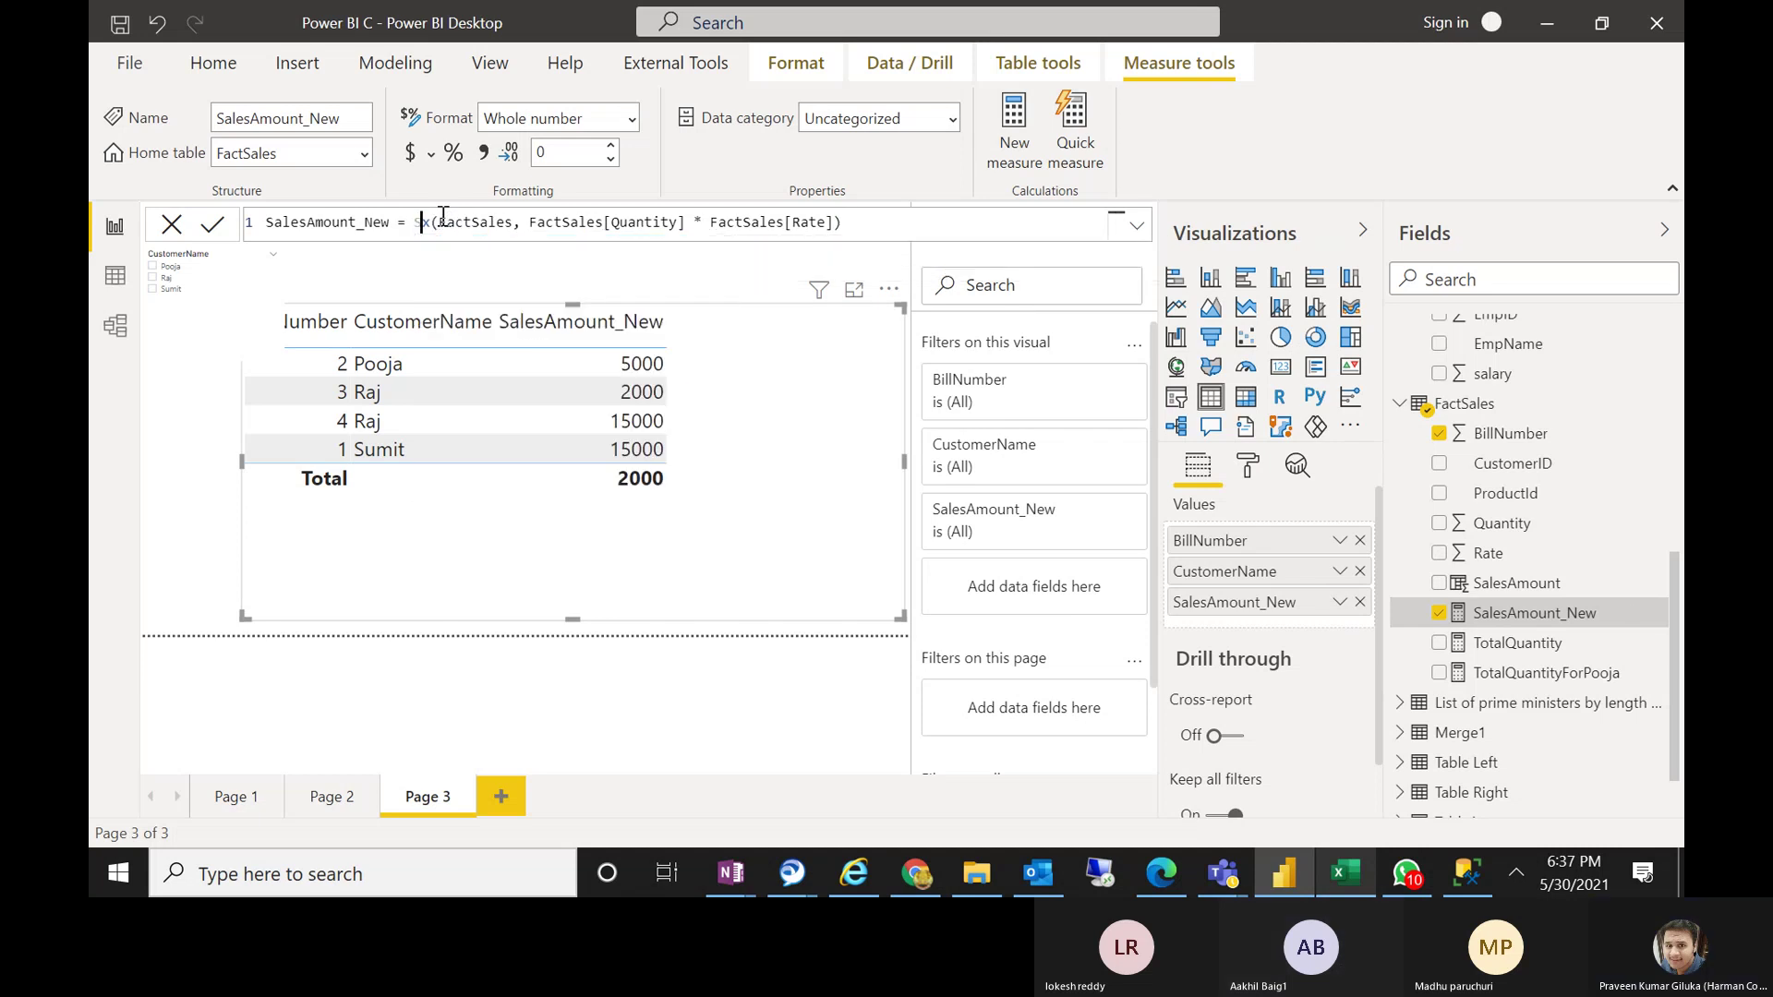
{"action": "type", "text": "um"}
{"action": "key", "text": "Tab"}
{"action": "type", "text": "DimCustomer"}
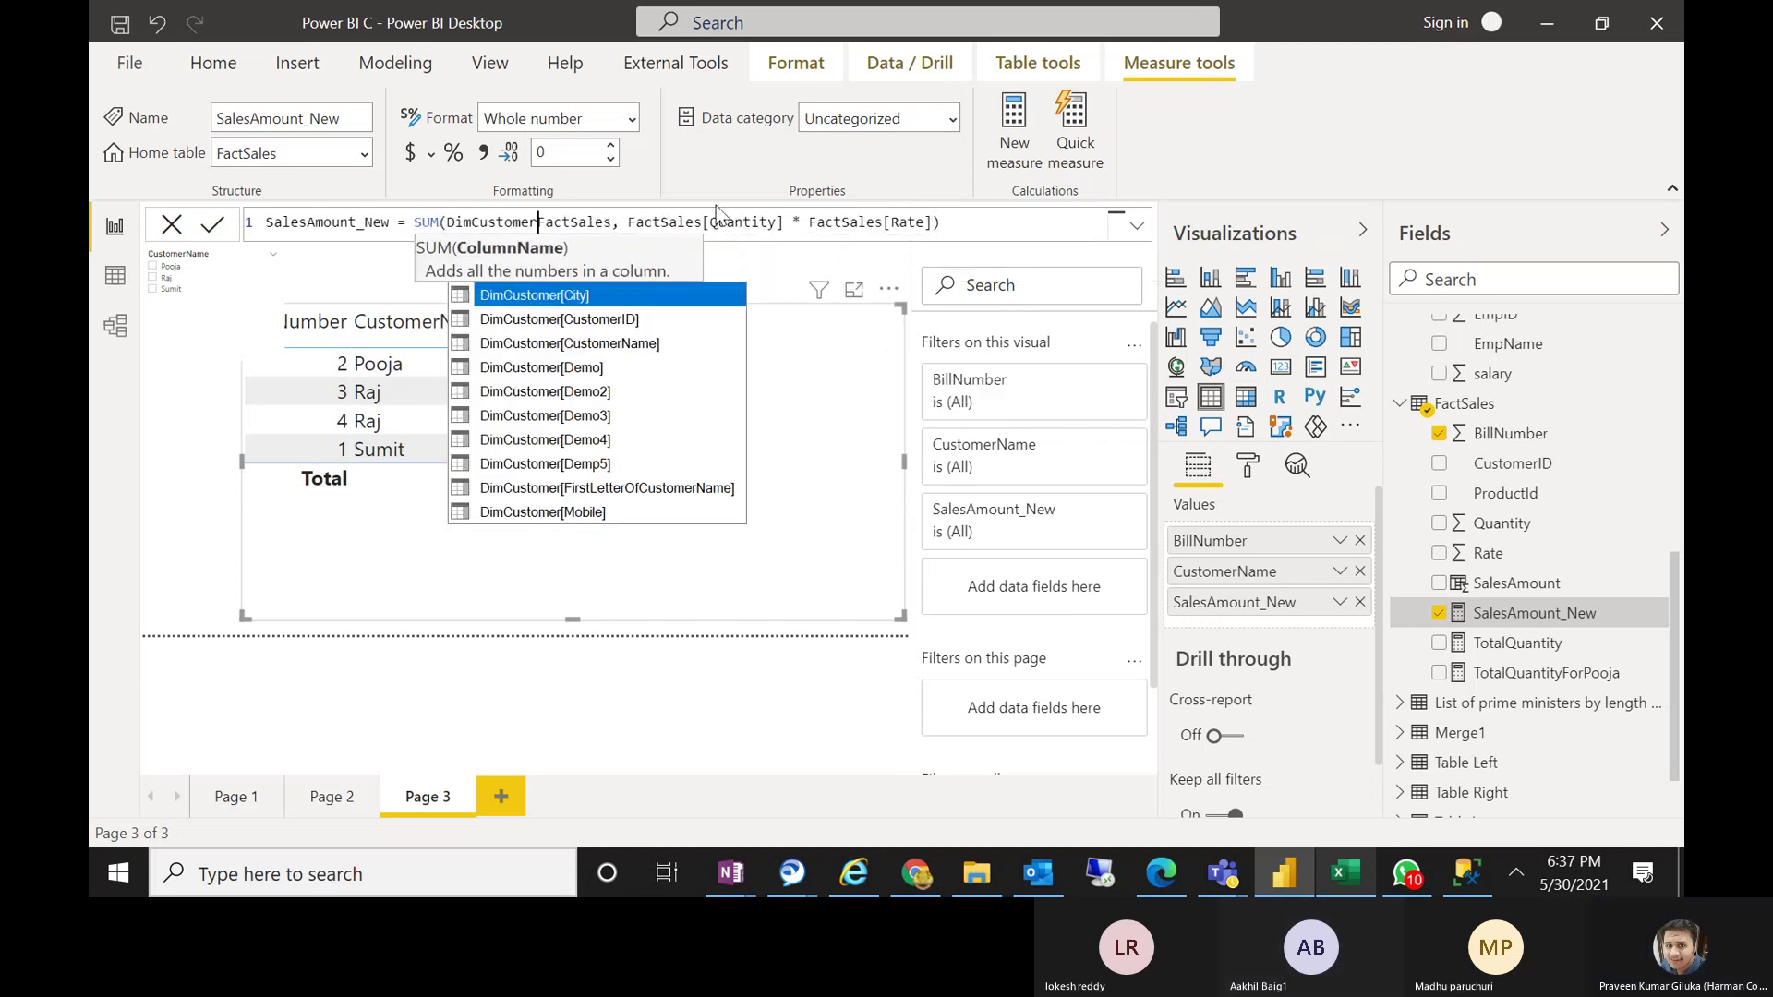
{"action": "key", "text": "BackSpace"}
{"action": "key", "text": "BackSpace"}
{"action": "key", "text": "BackSpace"}
{"action": "key", "text": "BackSpace"}
{"action": "key", "text": "BackSpace"}
{"action": "key", "text": "BackSpace"}
{"action": "key", "text": "BackSpace"}
{"action": "key", "text": "BackSpace"}
{"action": "key", "text": "BackSpace"}
{"action": "key", "text": "BackSpace"}
{"action": "key", "text": "BackSpace"}
{"action": "type", "text": "D"}
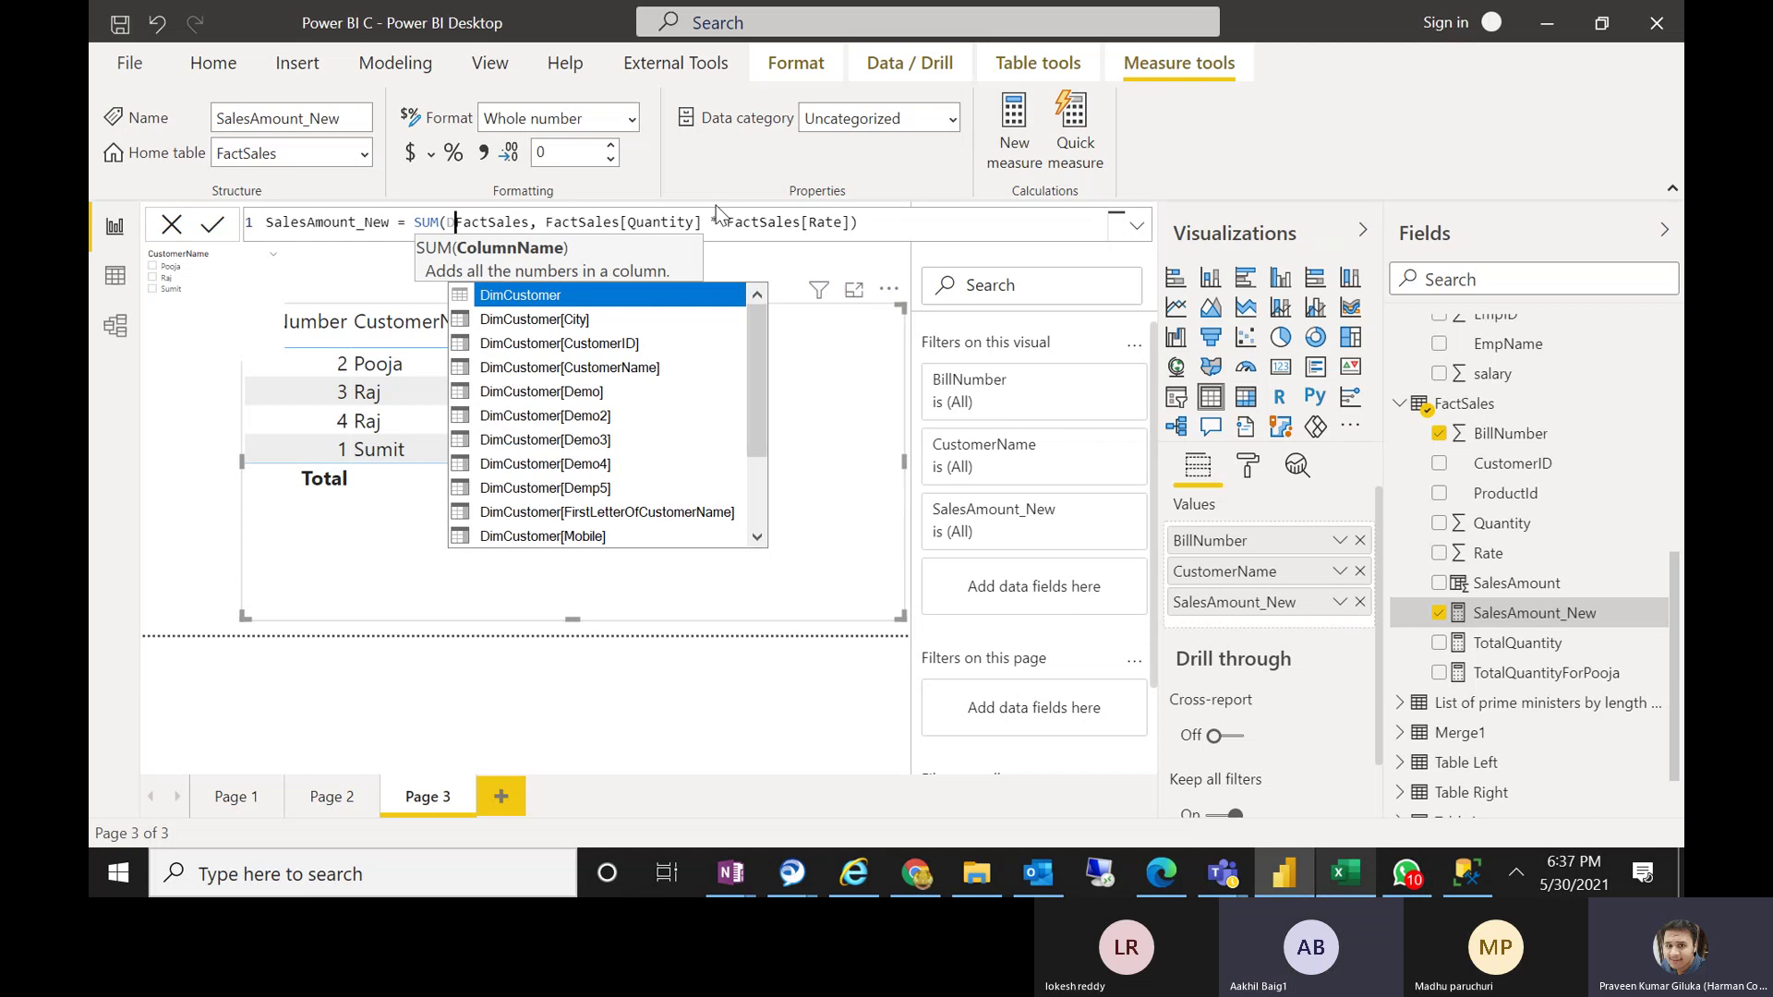
{"action": "key", "text": "BackSpace"}
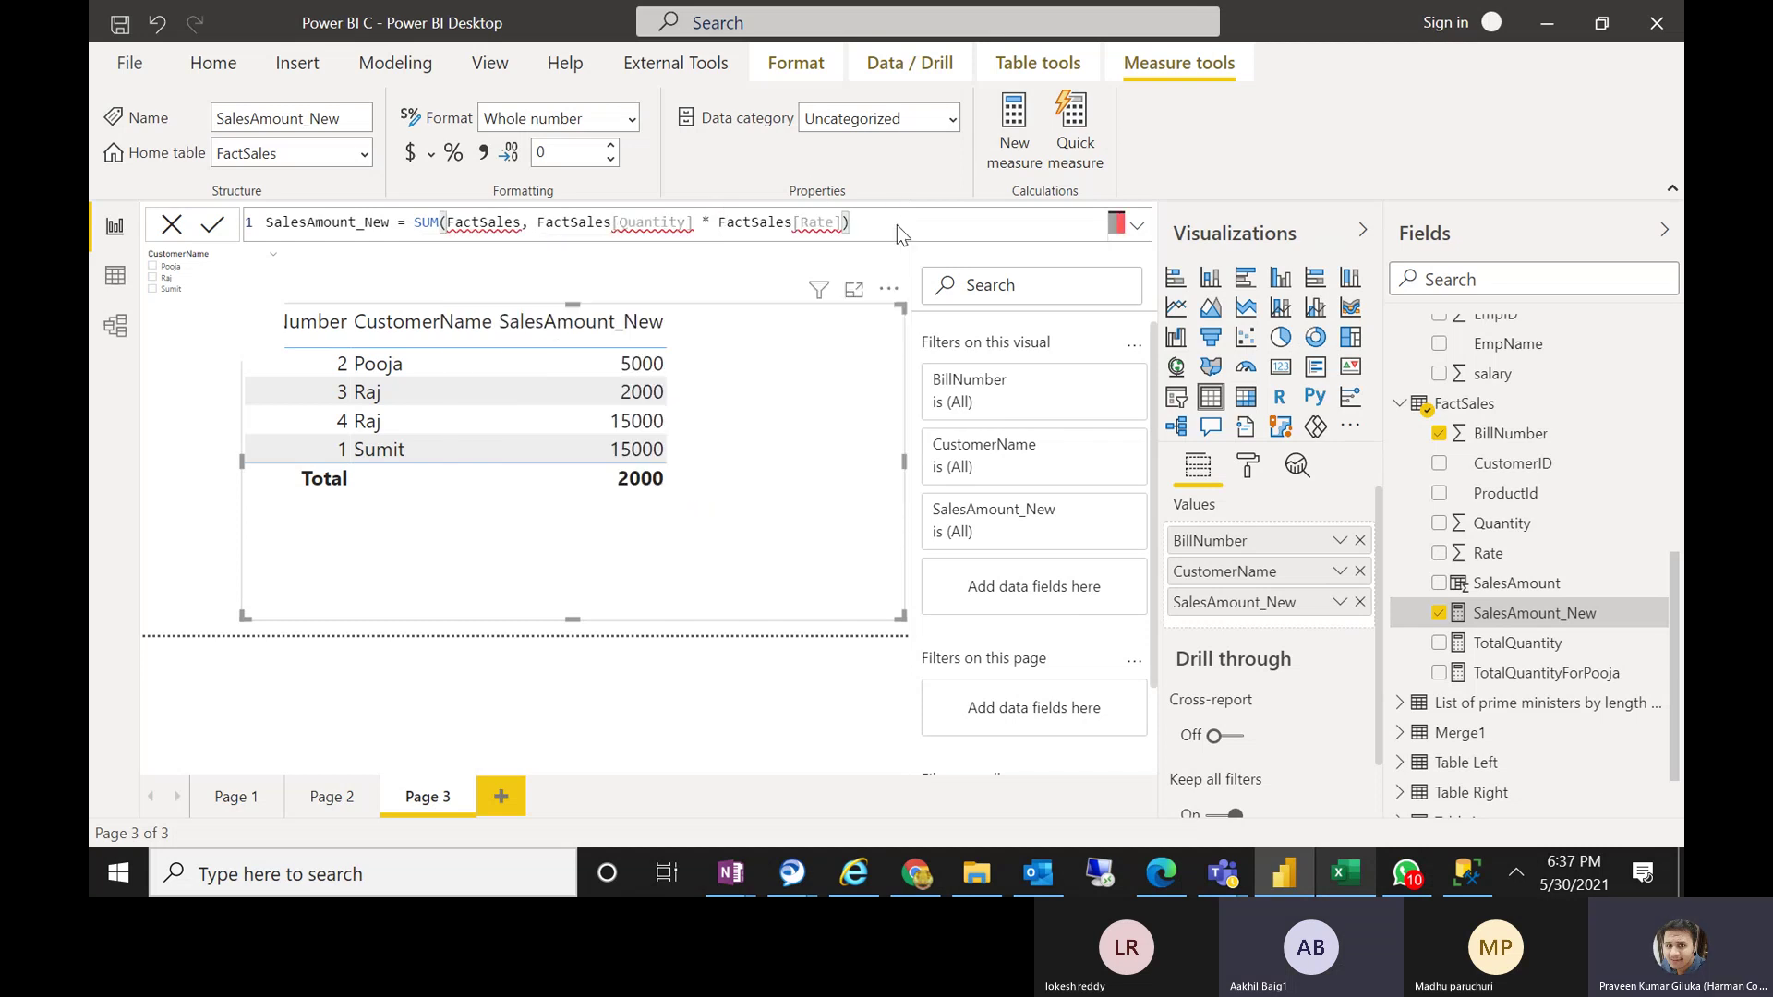
{"action": "key", "text": "Return"}
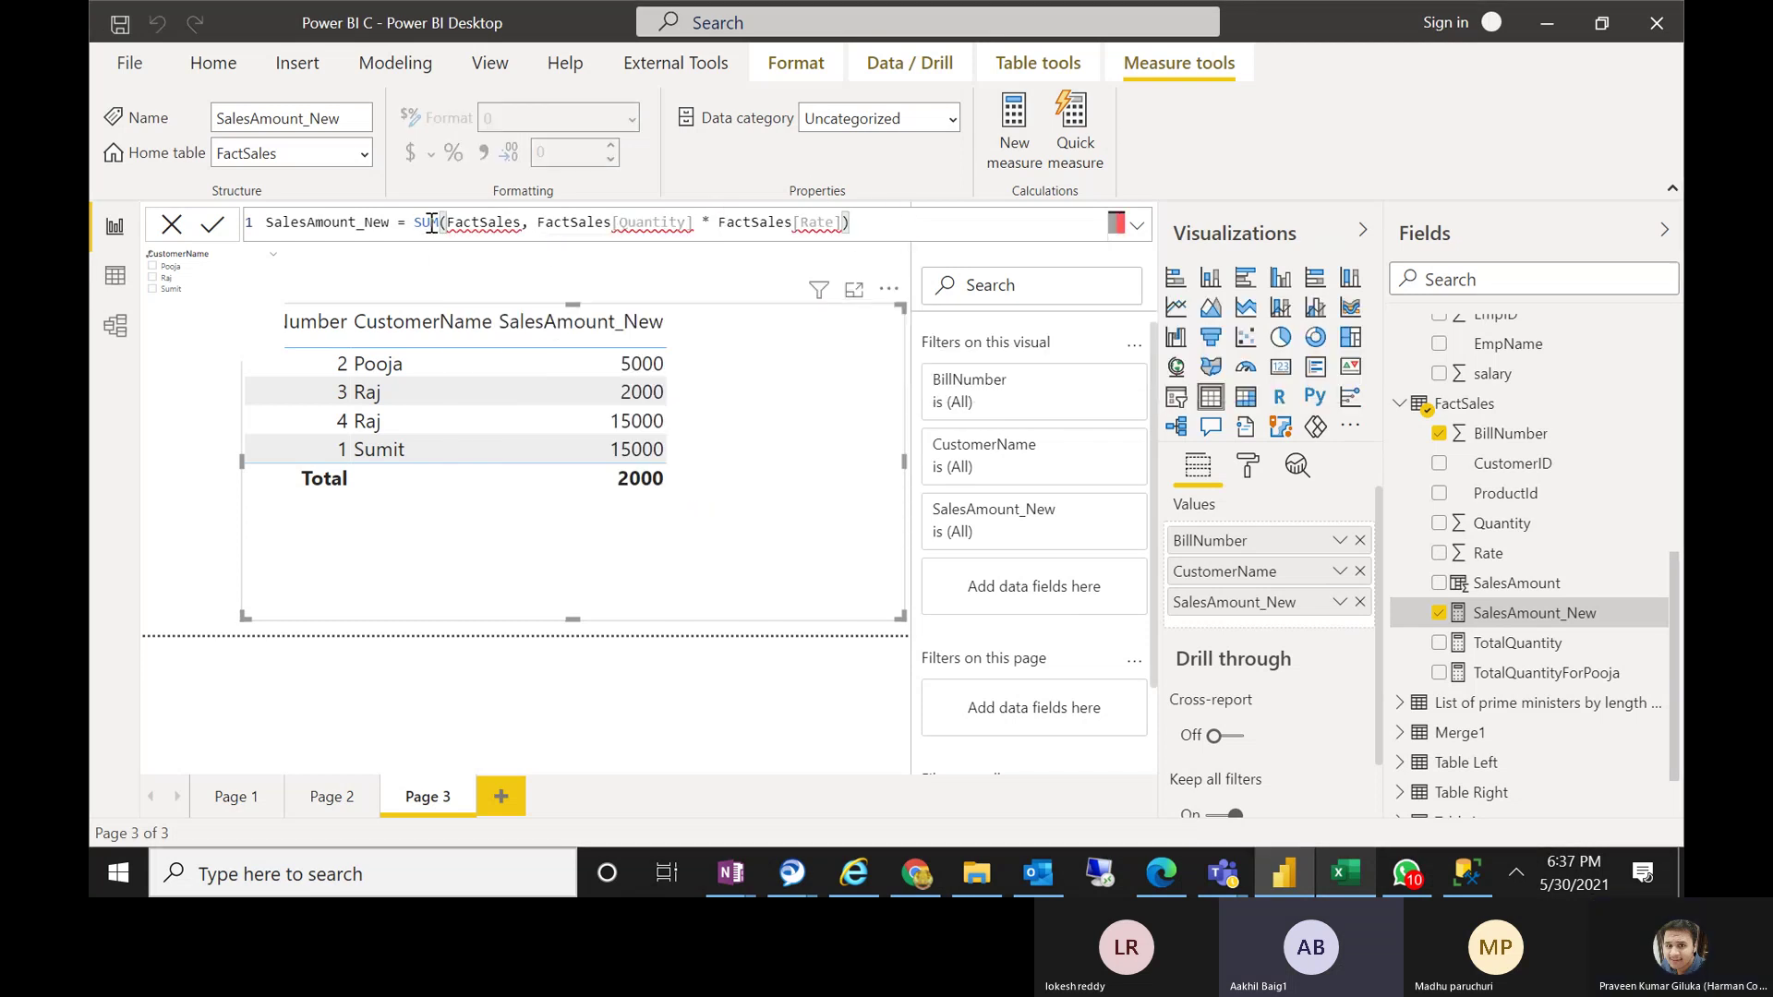
Change SUM to SUMX in the SalesAmount_New formula and apply it
{"action": "left_click", "coordinate": [444, 223]}
{"action": "type", "text": "X"}
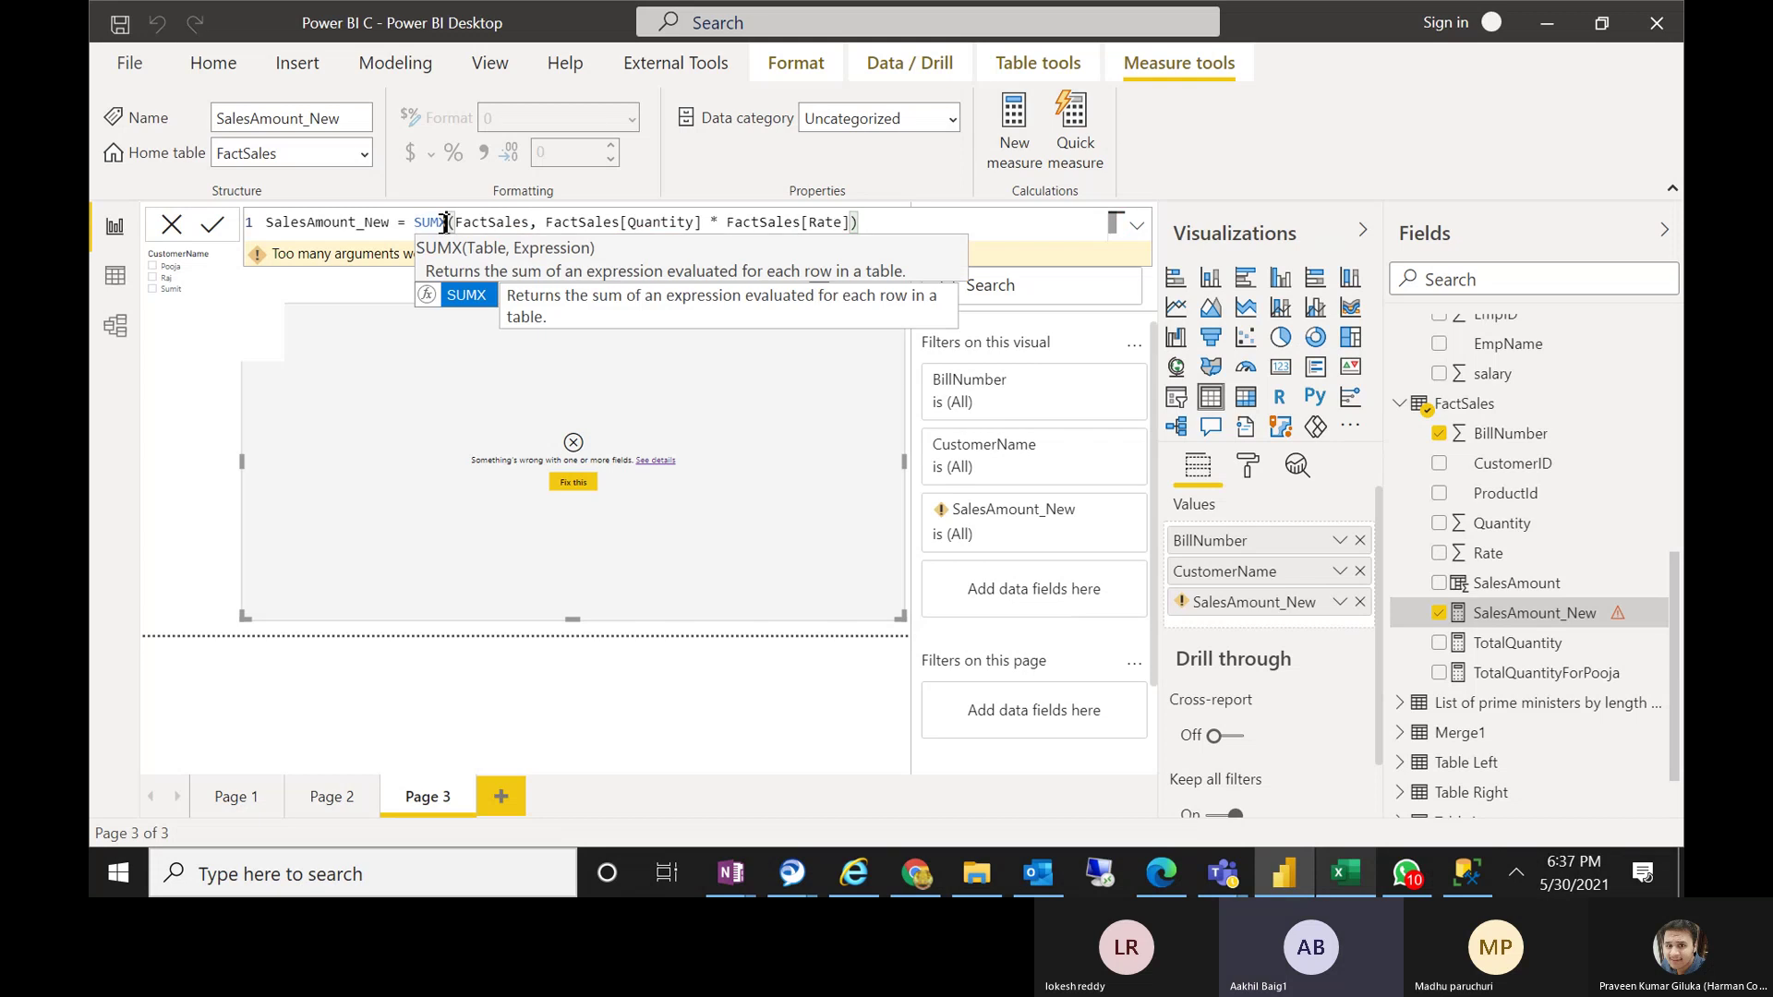
{"action": "left_click", "coordinate": [887, 229]}
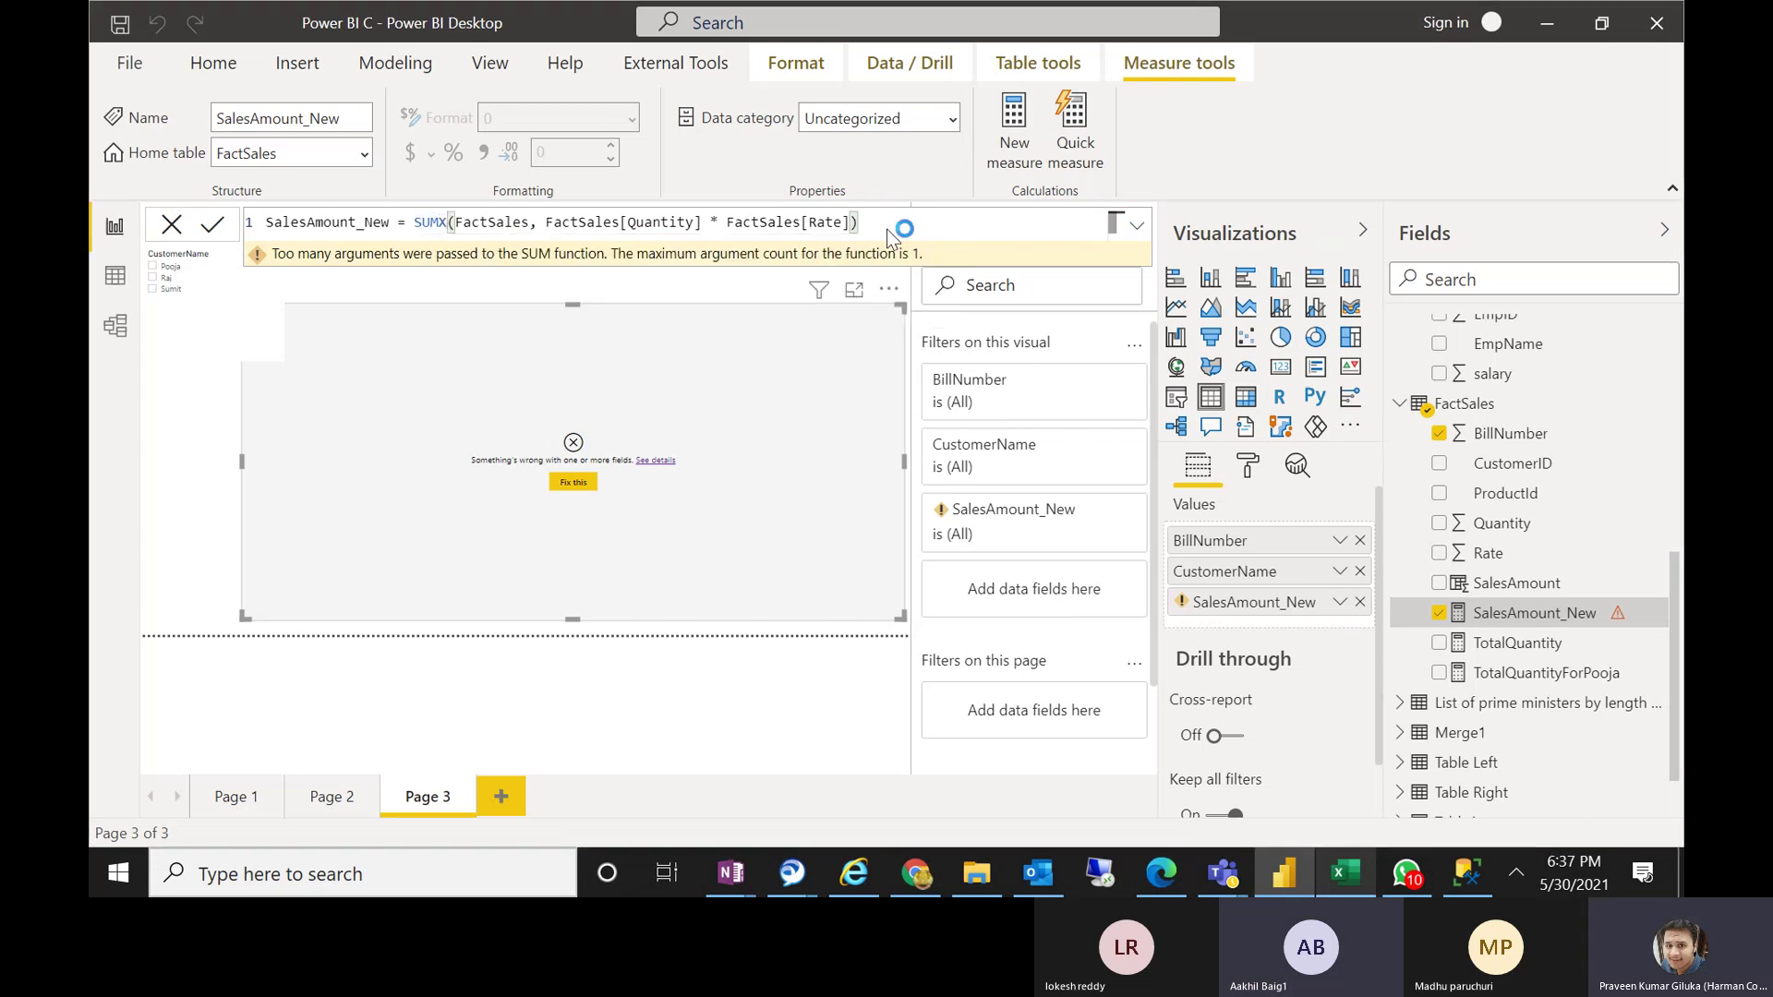
{"action": "key", "text": "Return"}
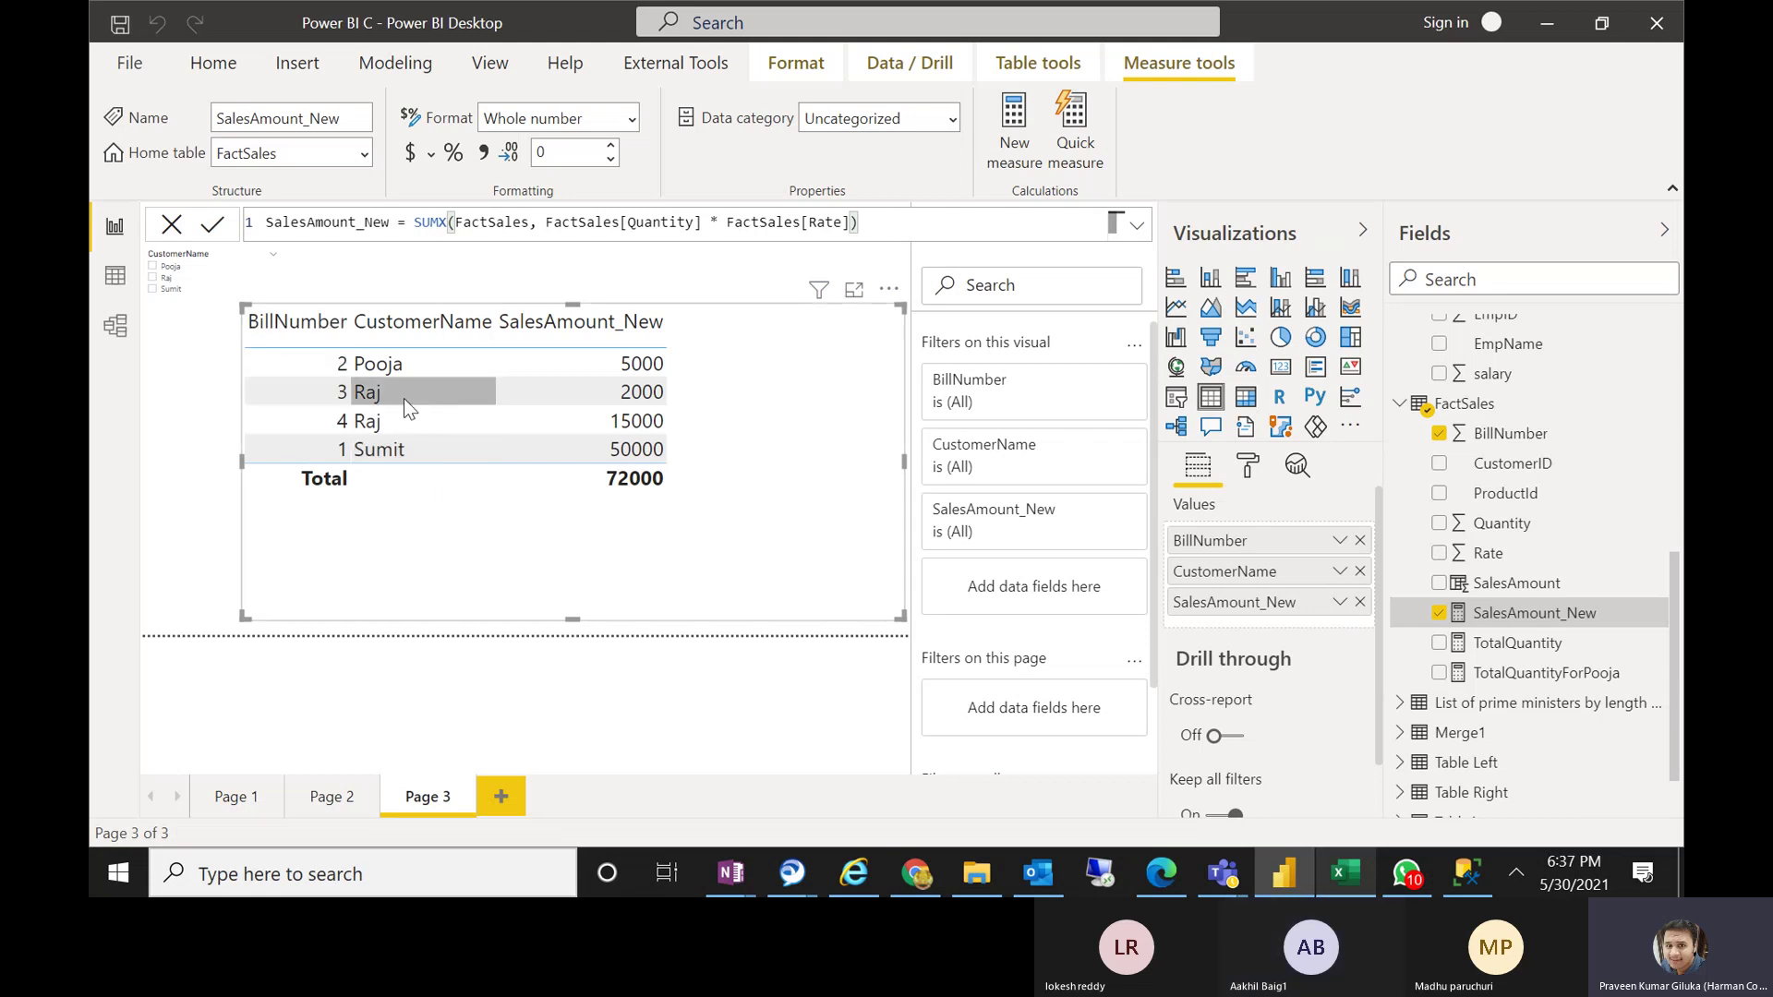
Remove BillNumber and CustomerName from the table visual, and undo both removals
{"action": "left_click", "coordinate": [1359, 540]}
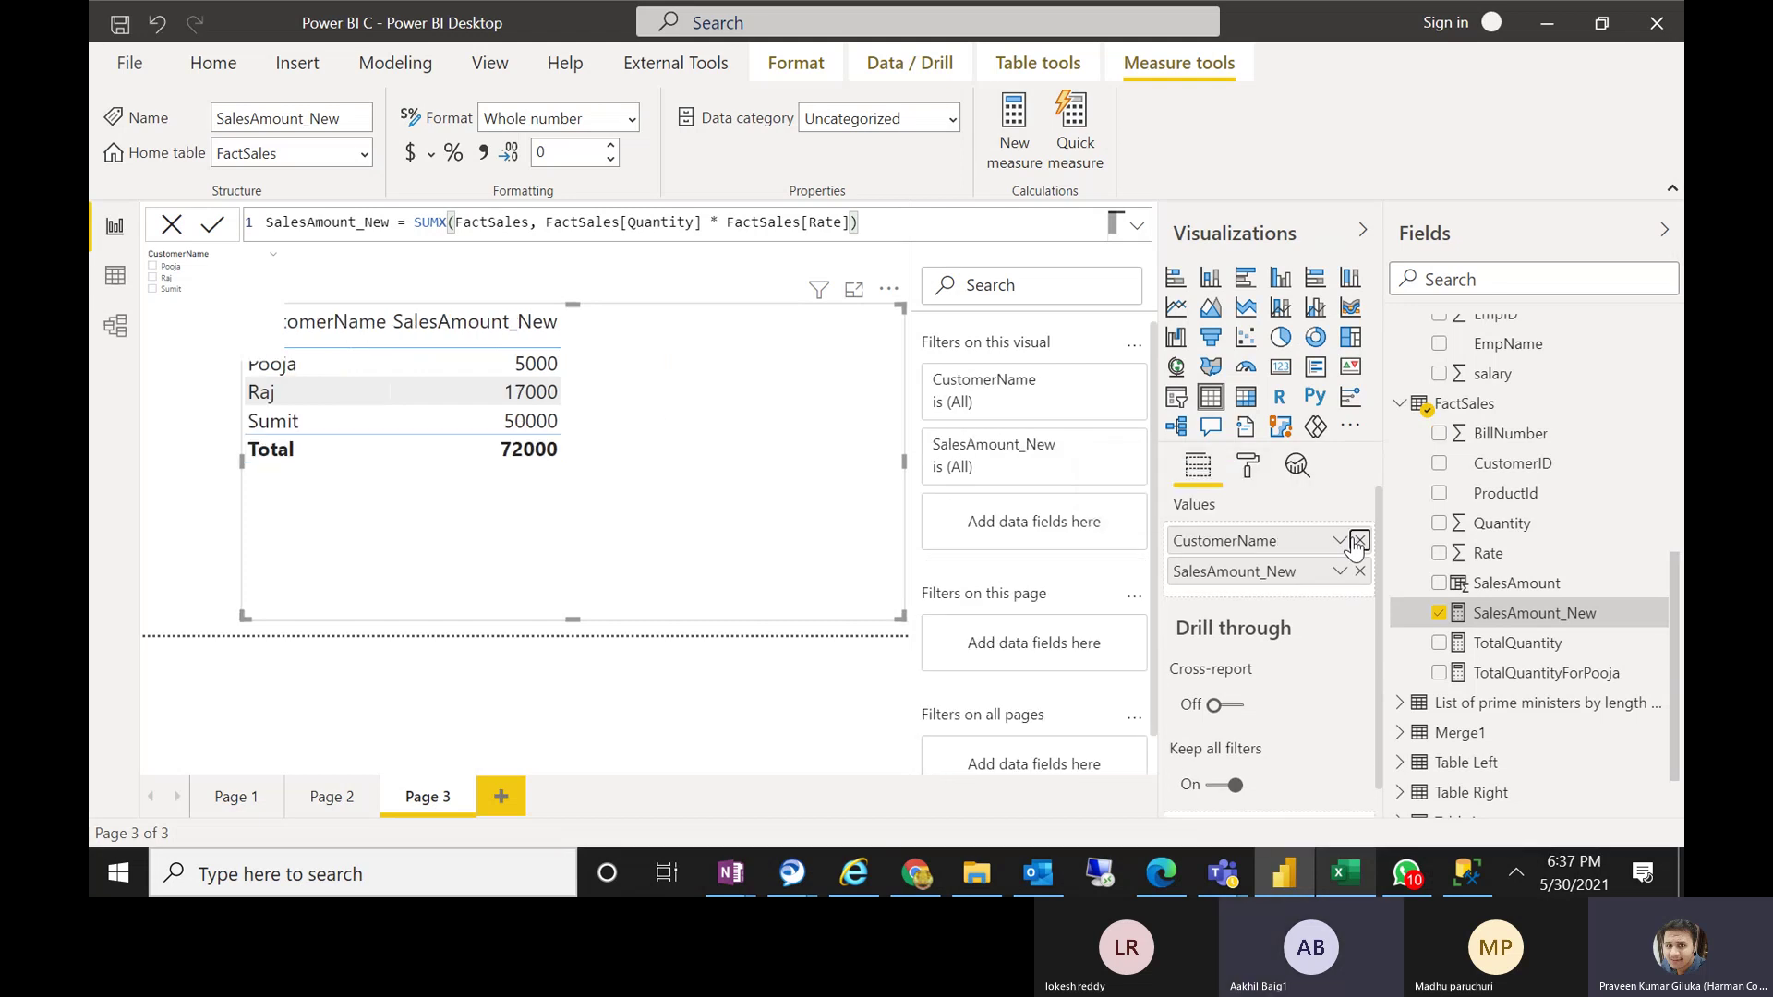
{"action": "left_click", "coordinate": [1357, 540]}
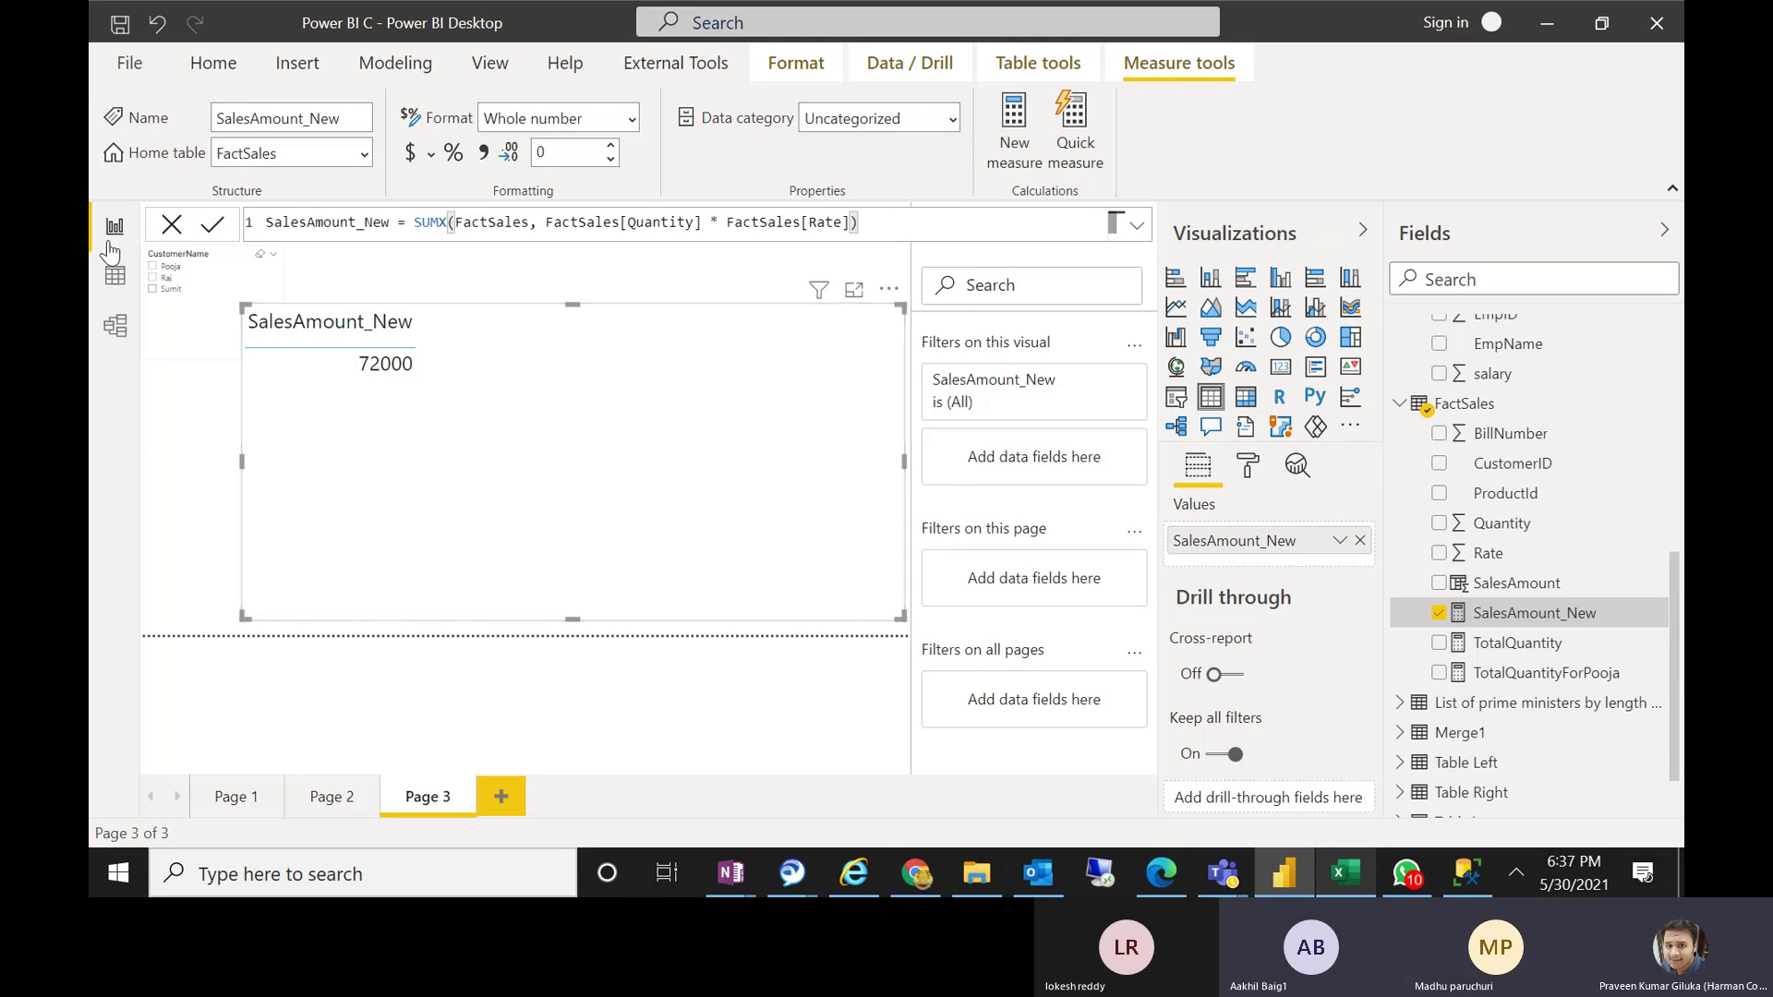
{"action": "left_click", "coordinate": [164, 11]}
{"action": "left_click", "coordinate": [164, 13]}
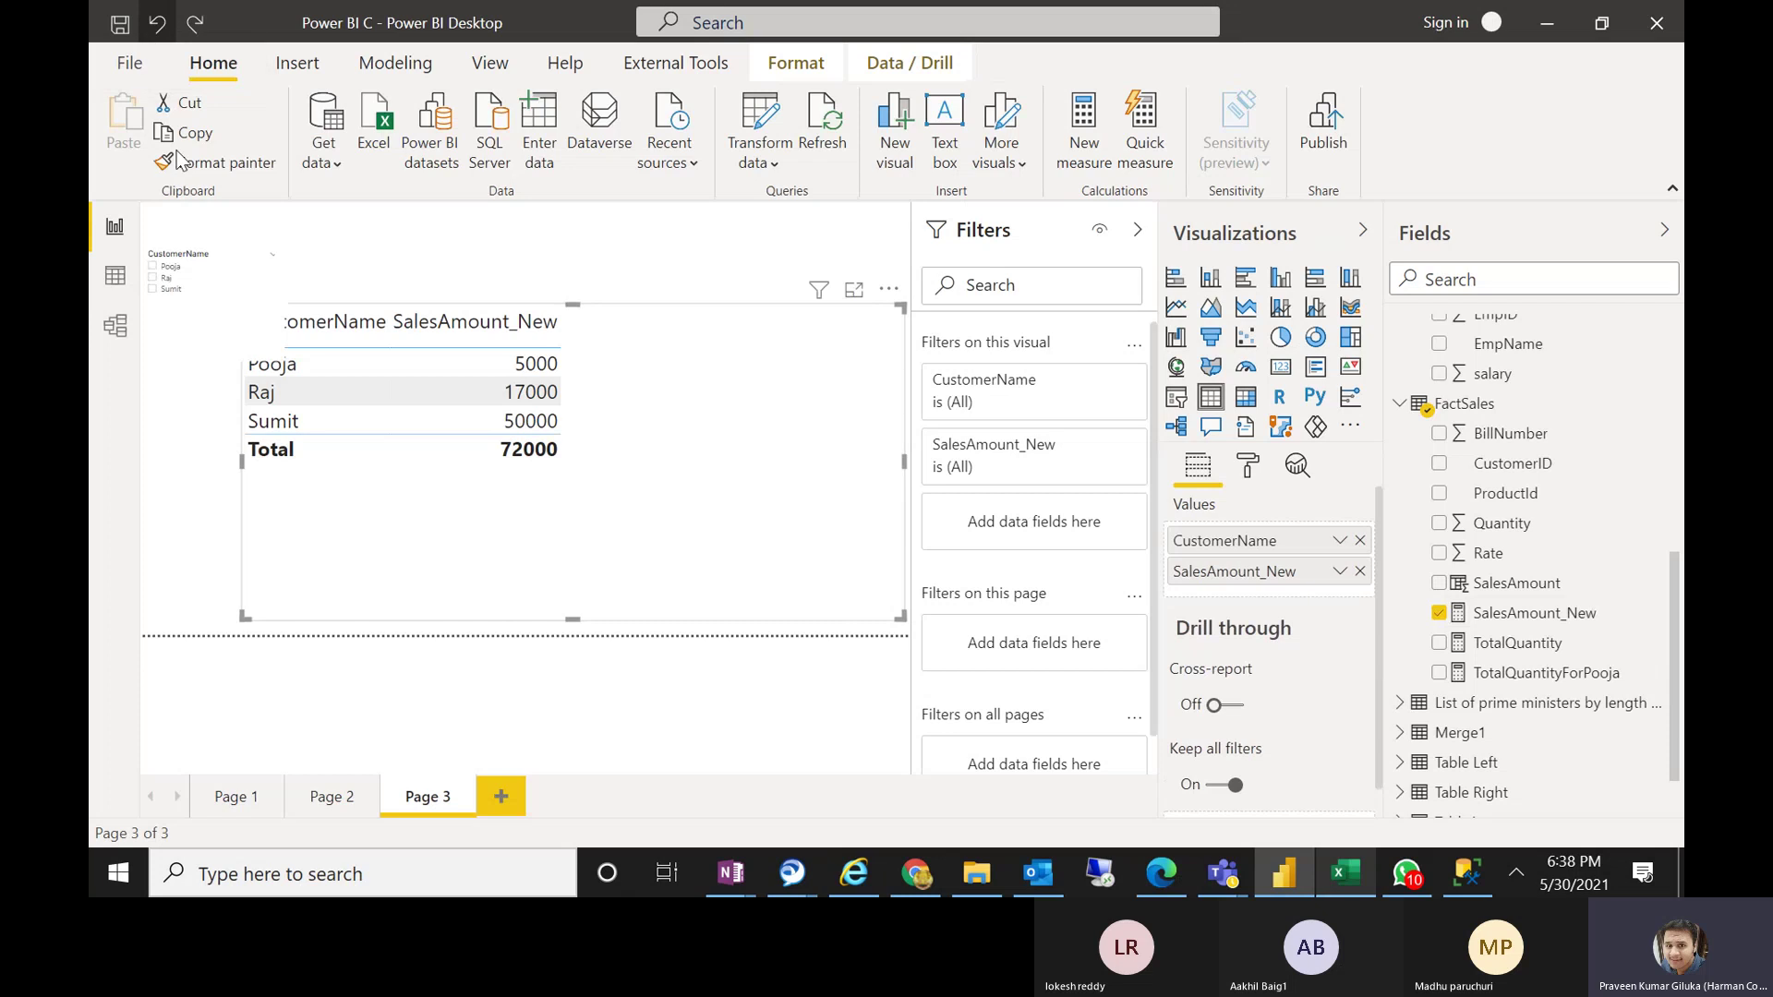
Move the table visual slightly down the report page
{"action": "left_click_drag", "start_coordinate": [569, 543], "coordinate": [569, 575]}
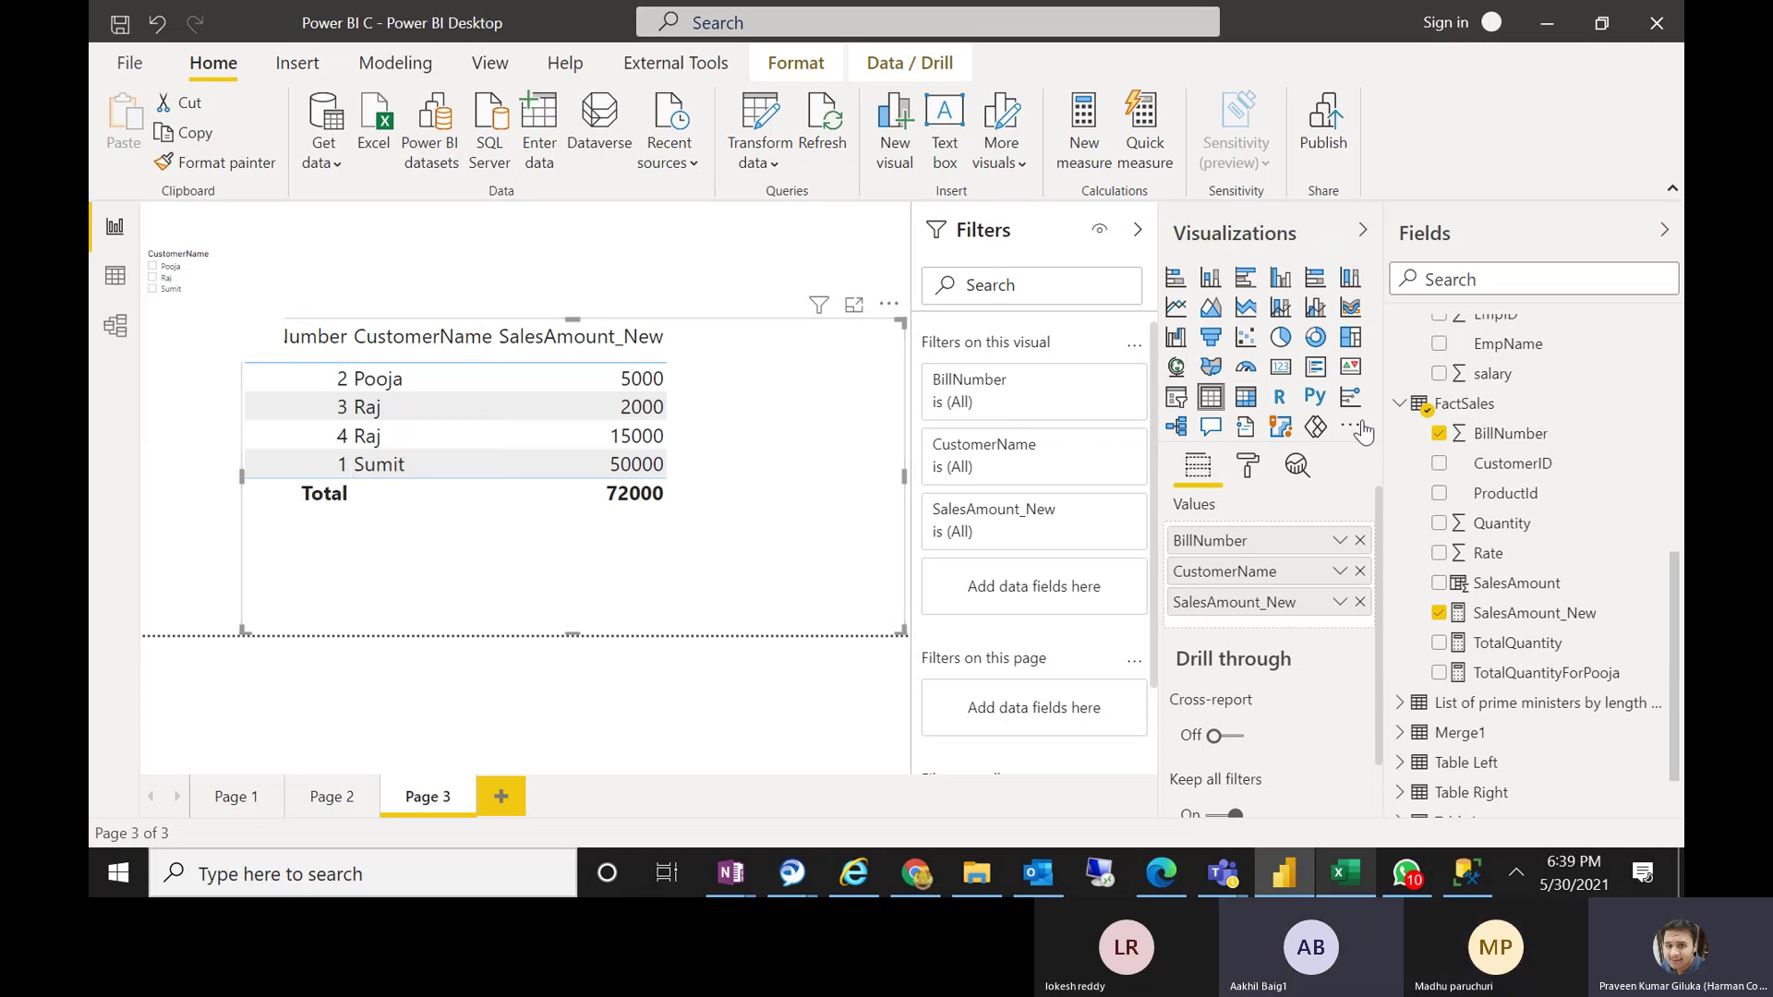
Create a new measure in the FactSales table and name it RemoveFilterContext
{"action": "right_click", "coordinate": [1416, 411]}
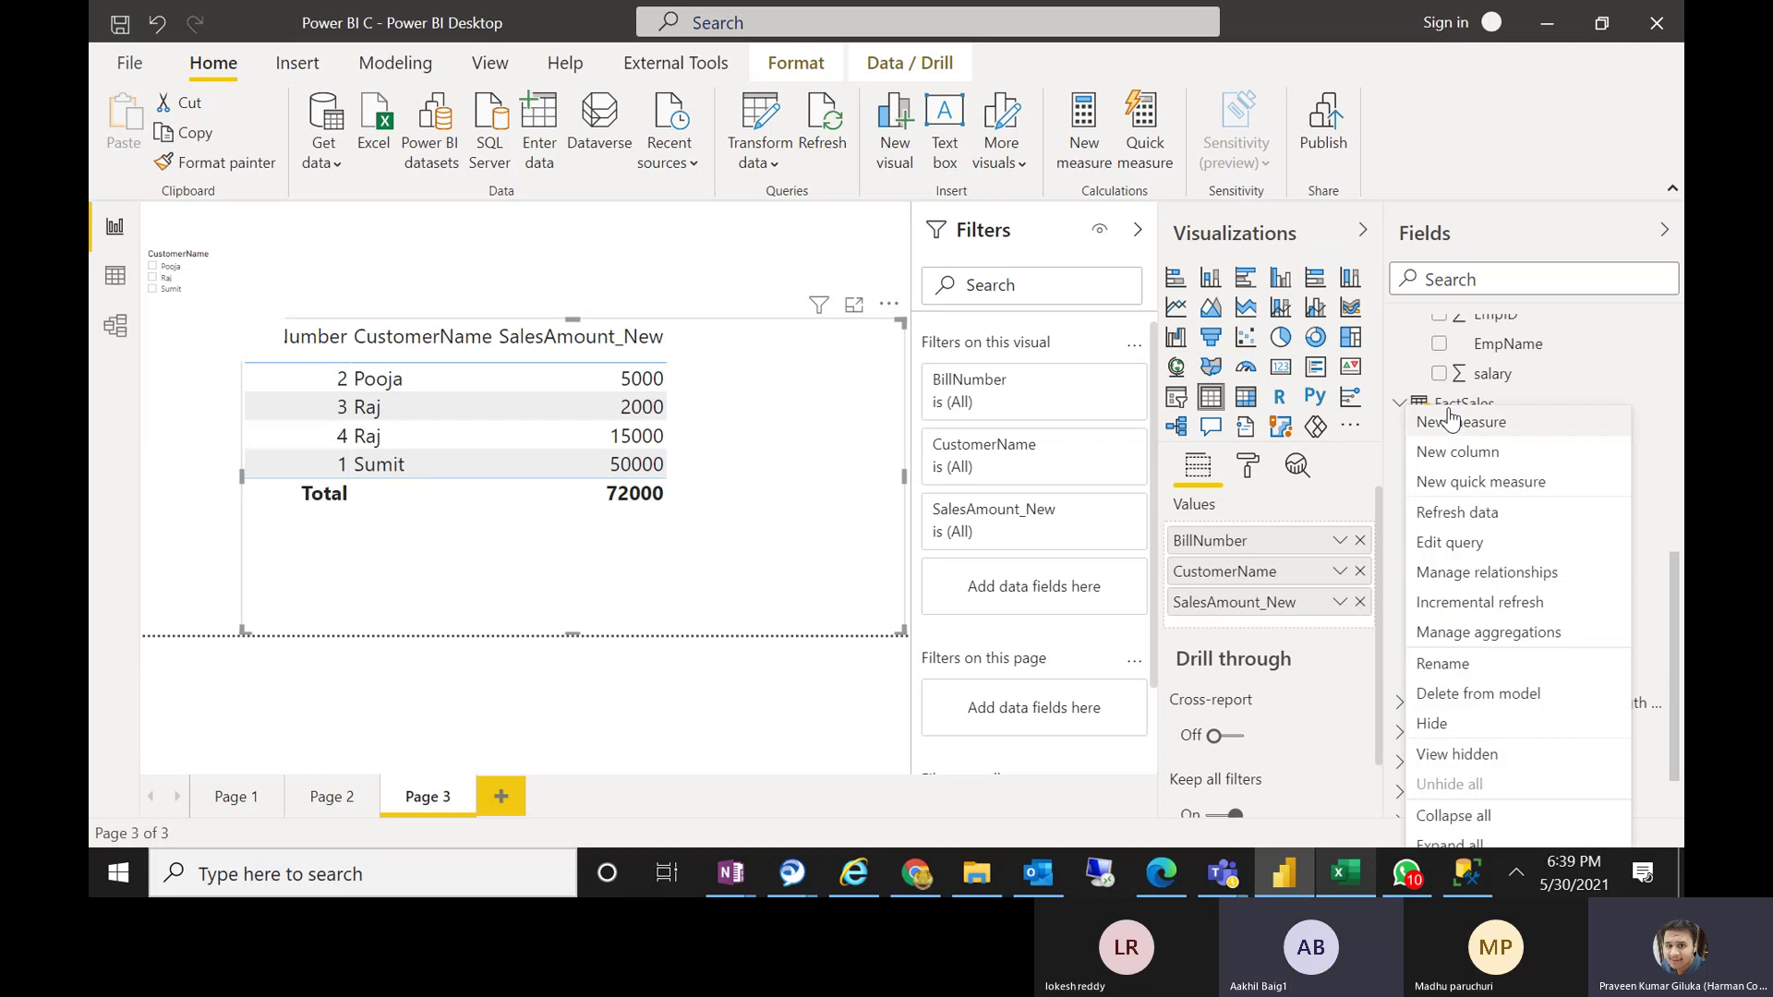
{"action": "left_click", "coordinate": [1466, 425]}
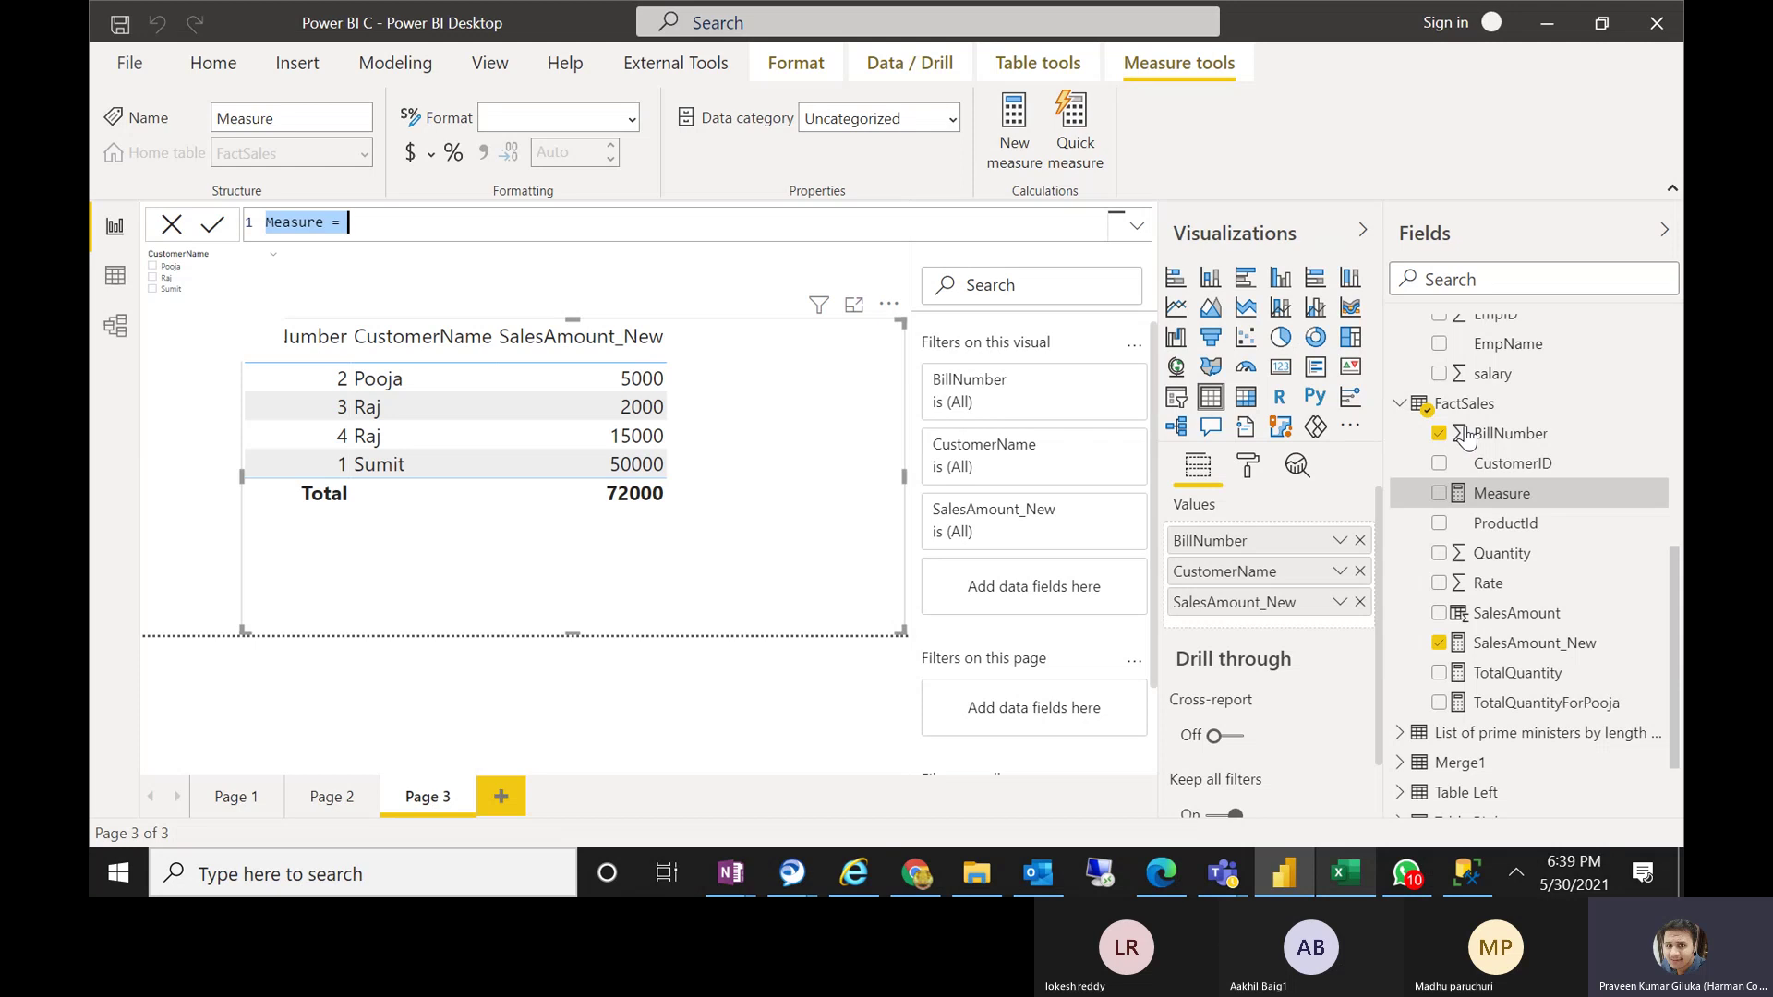
{"action": "type", "text": "R"}
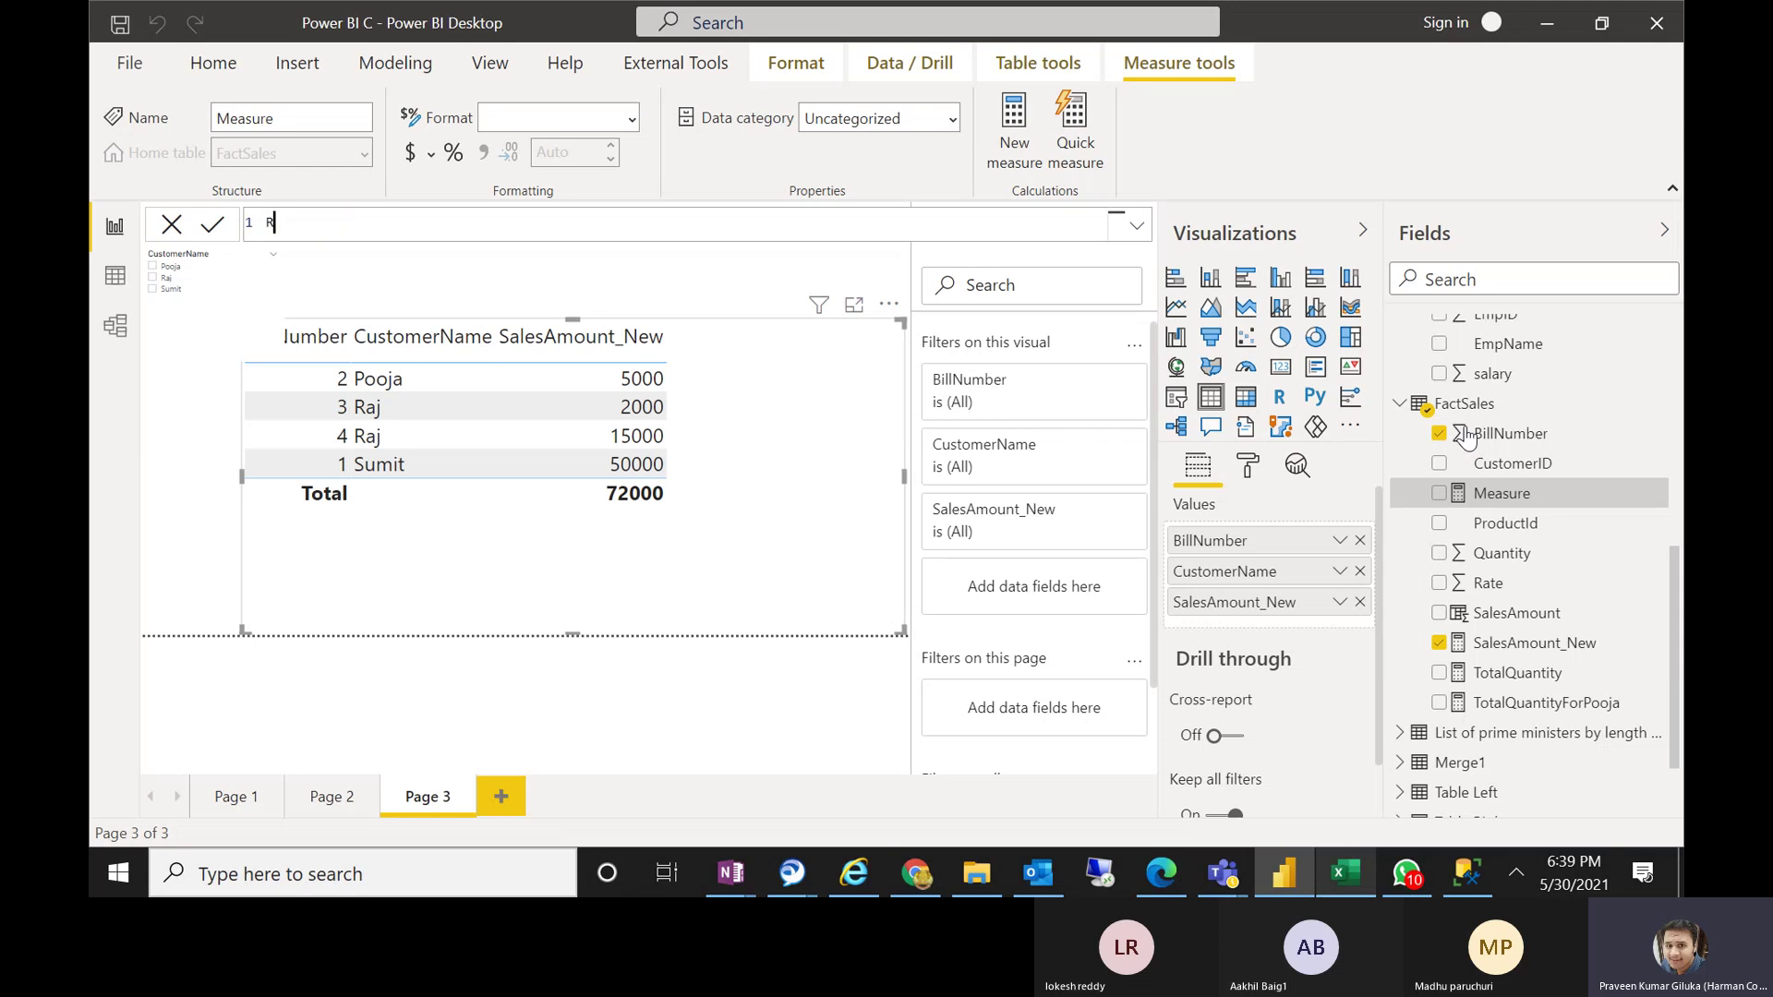
{"action": "type", "text": "emoveFilter"}
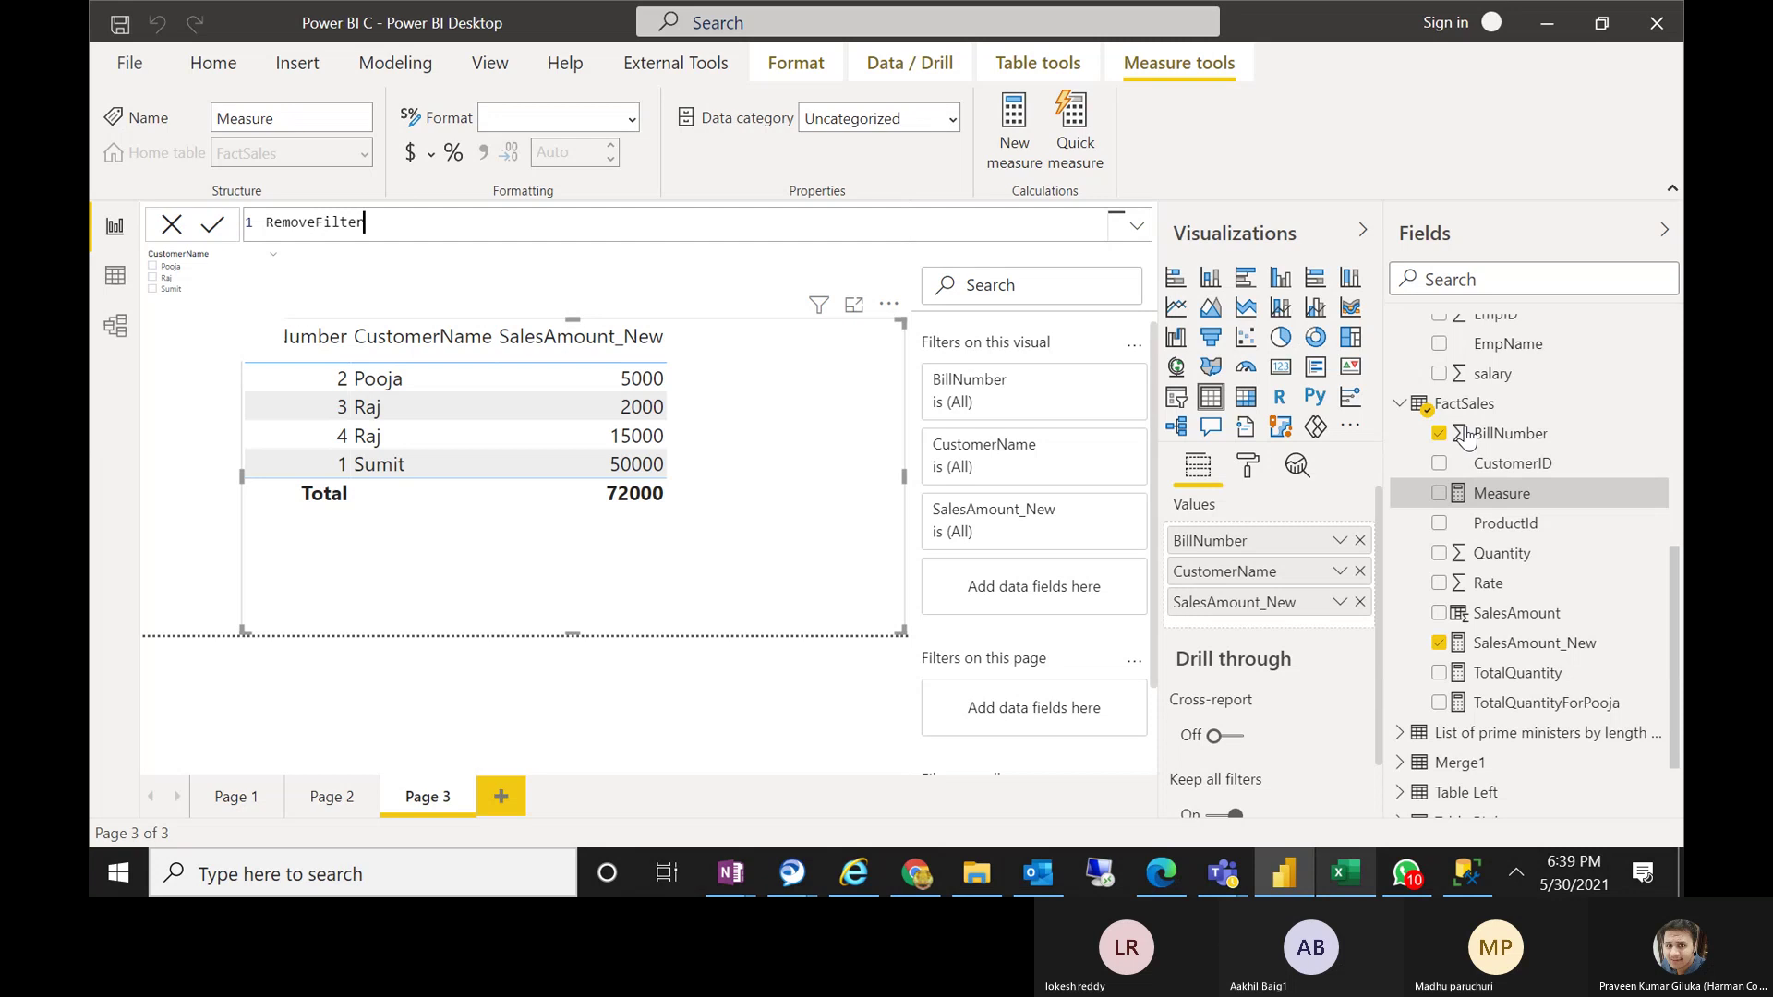
{"action": "type", "text": "Context ="}
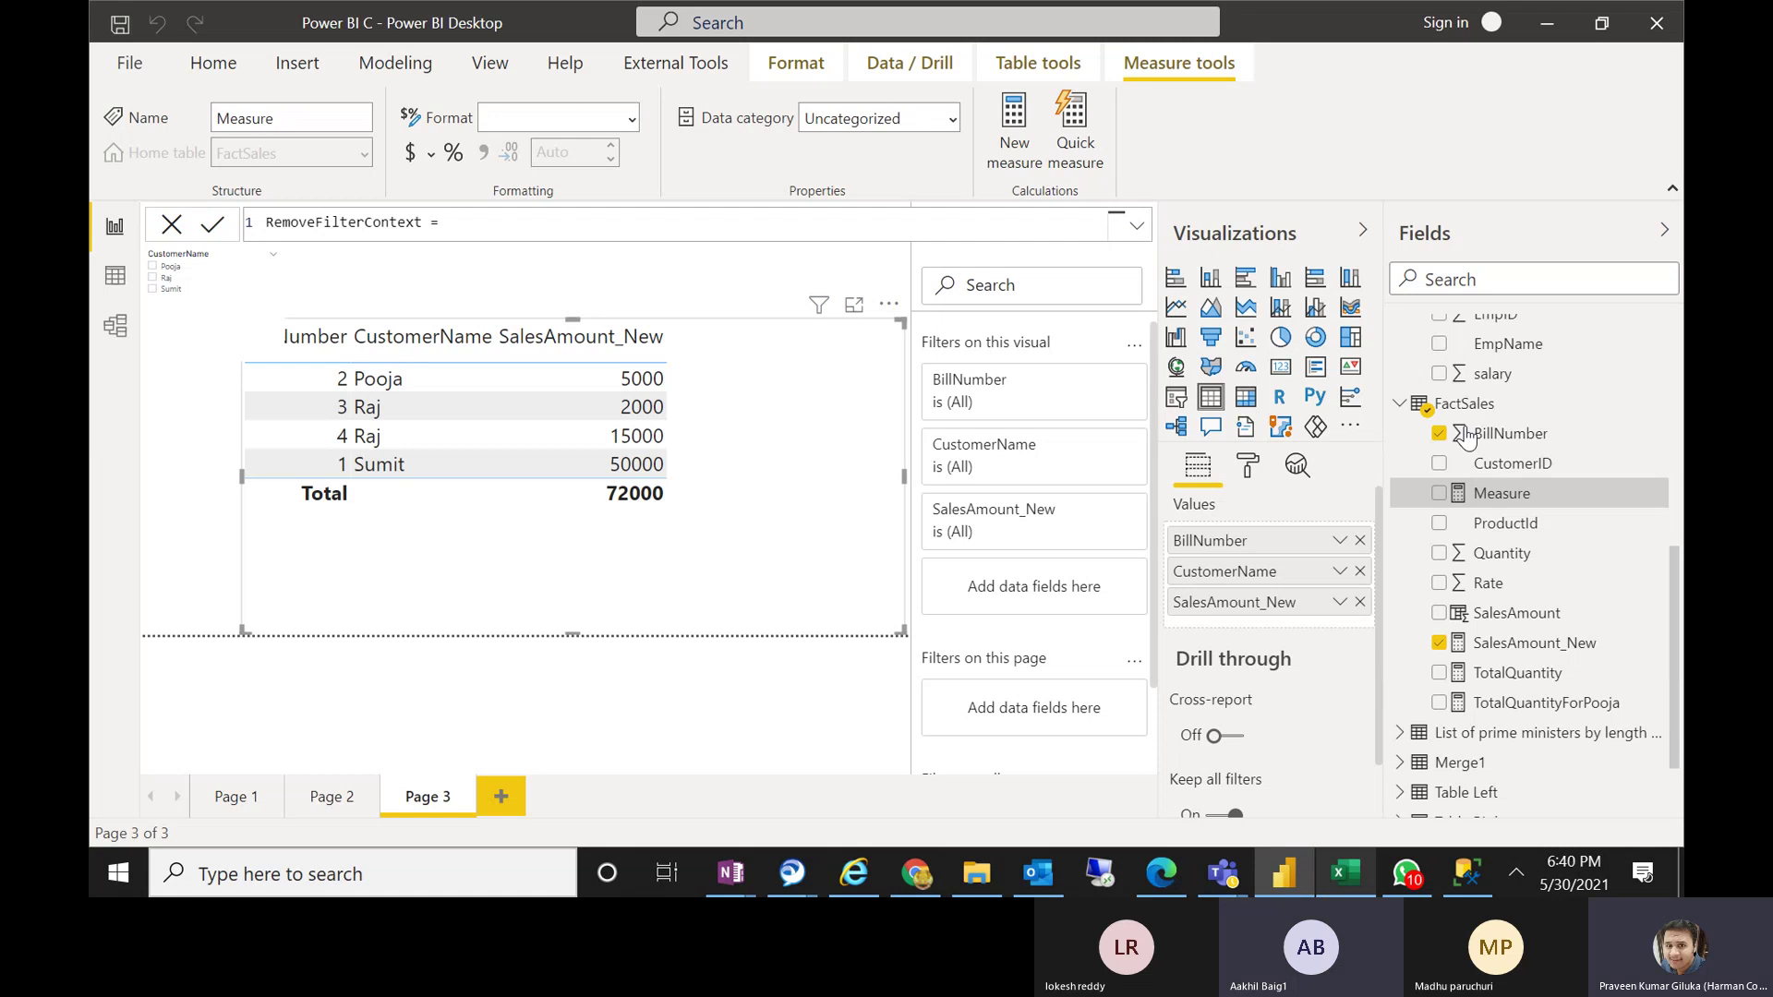
Begin the RemoveFilterContext formula with CALCULATE, using FactSales[SalesAmount_New] as its expression
{"action": "type", "text": "CA"}
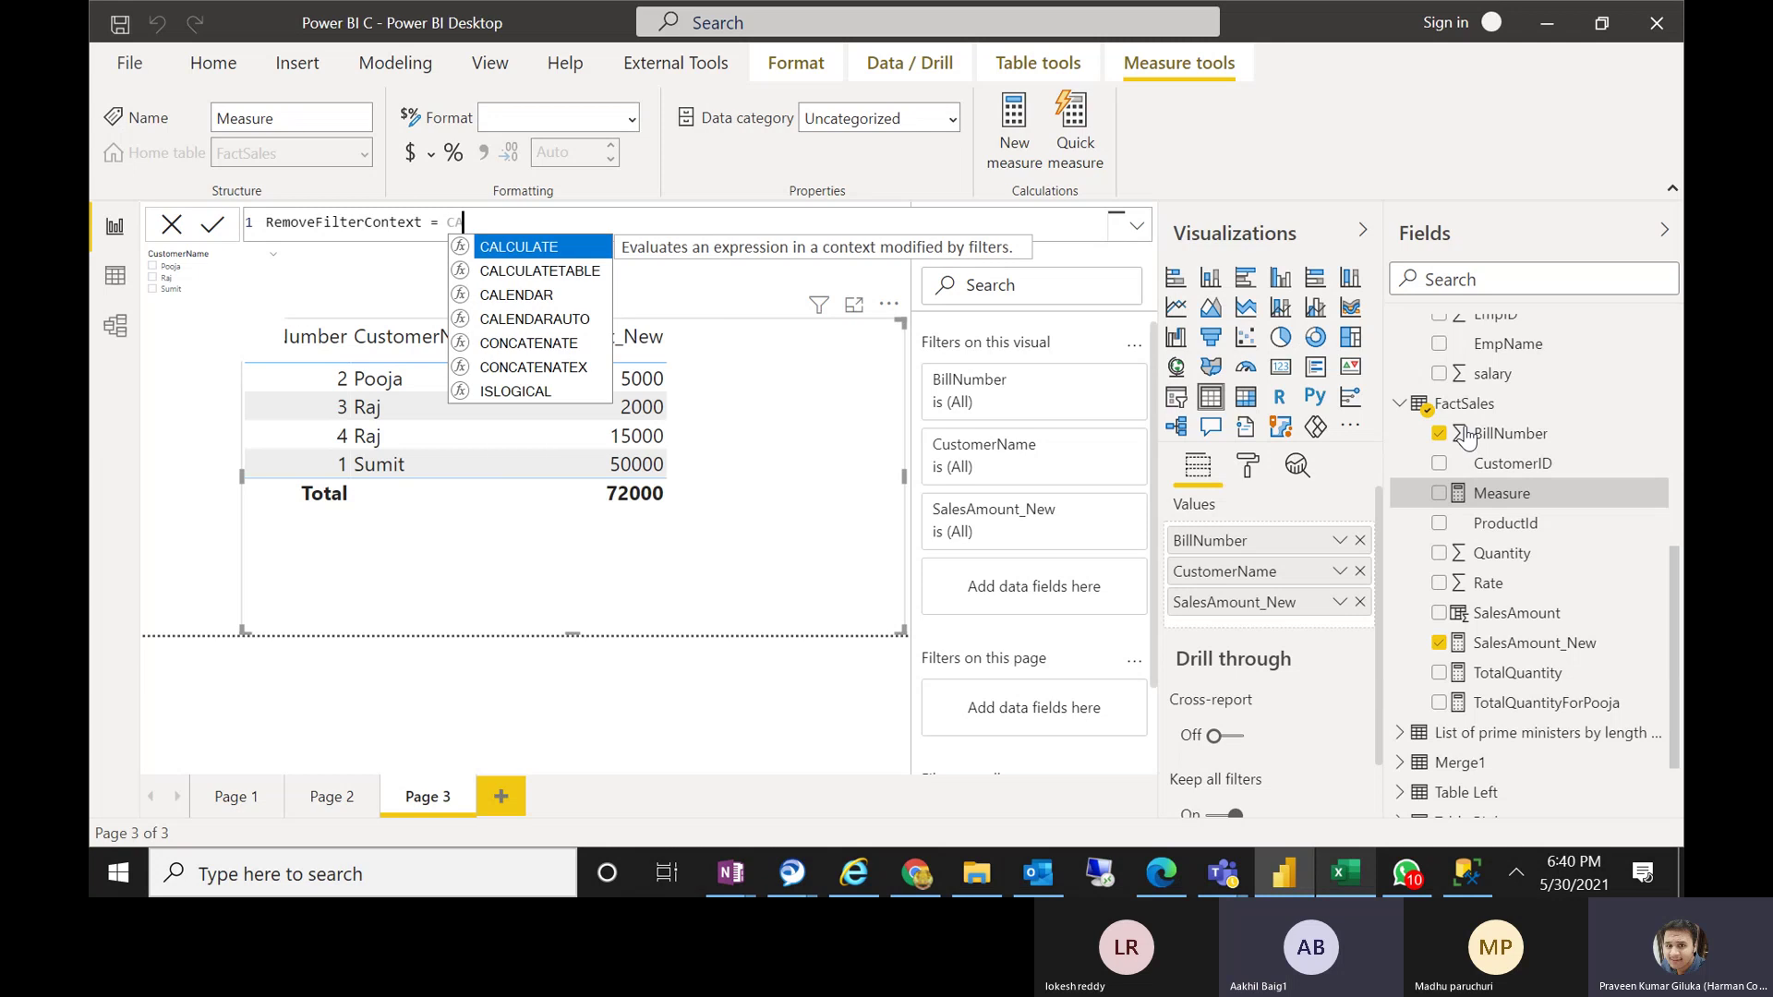
{"action": "key", "text": "Tab"}
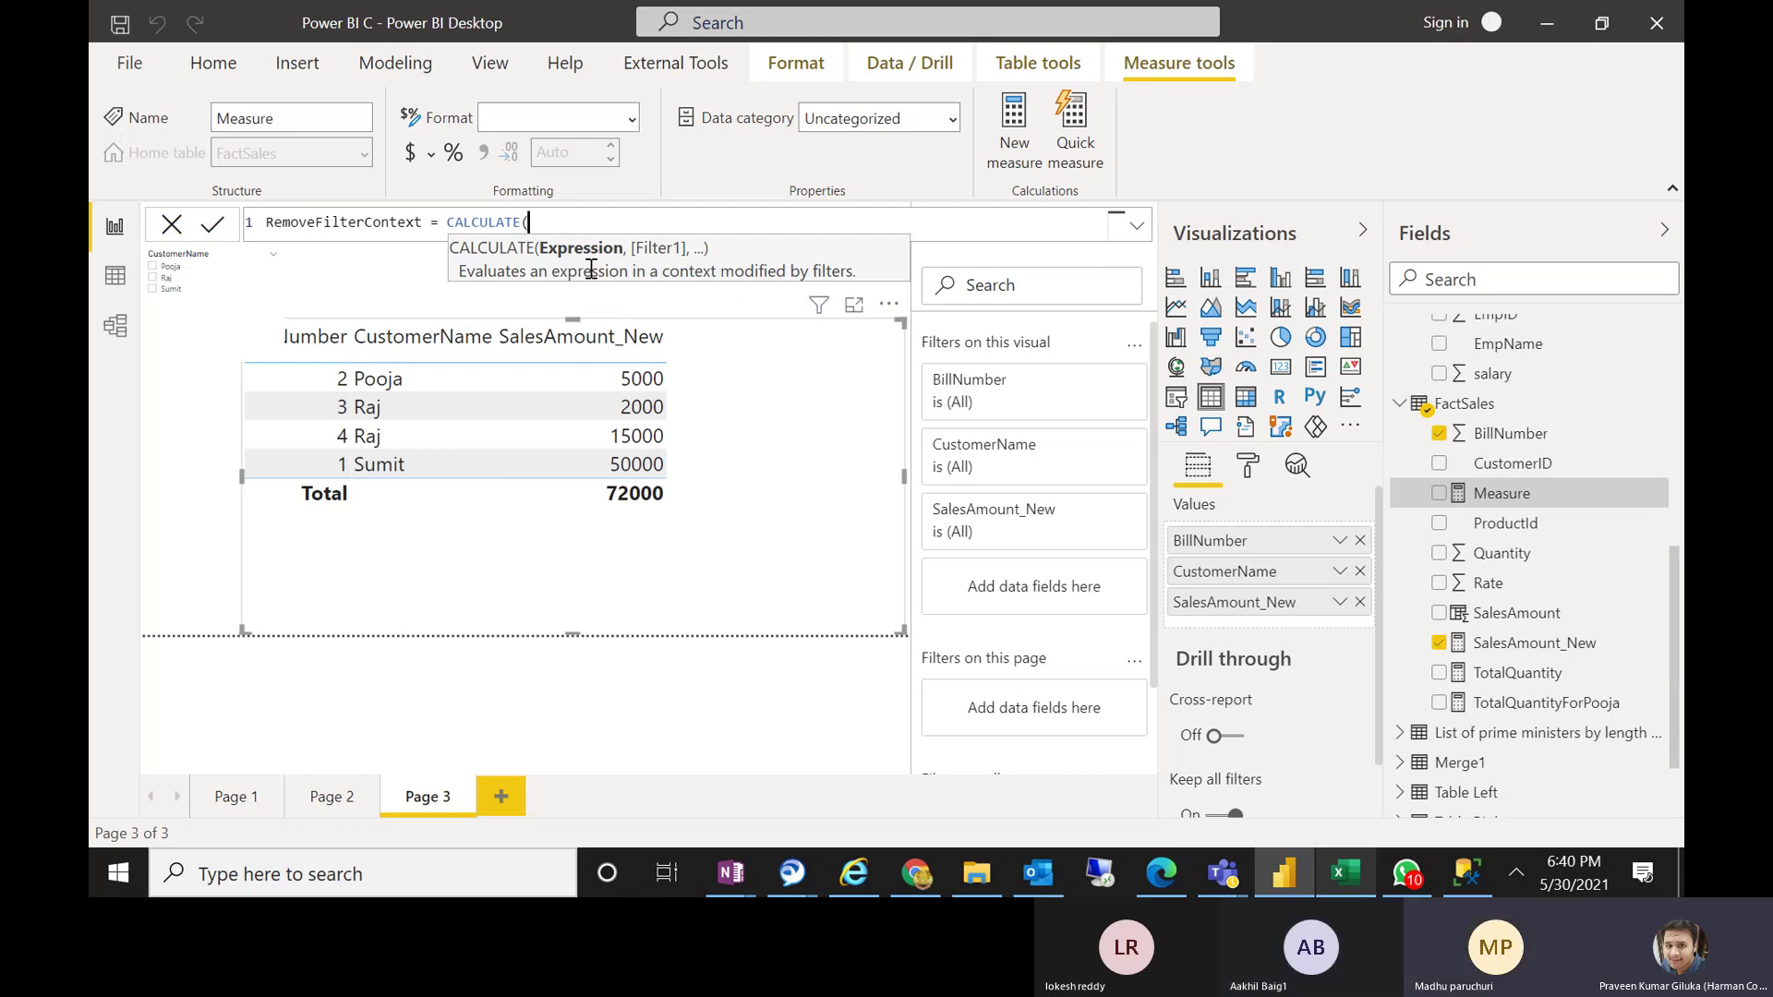
{"action": "type", "text": "SA"}
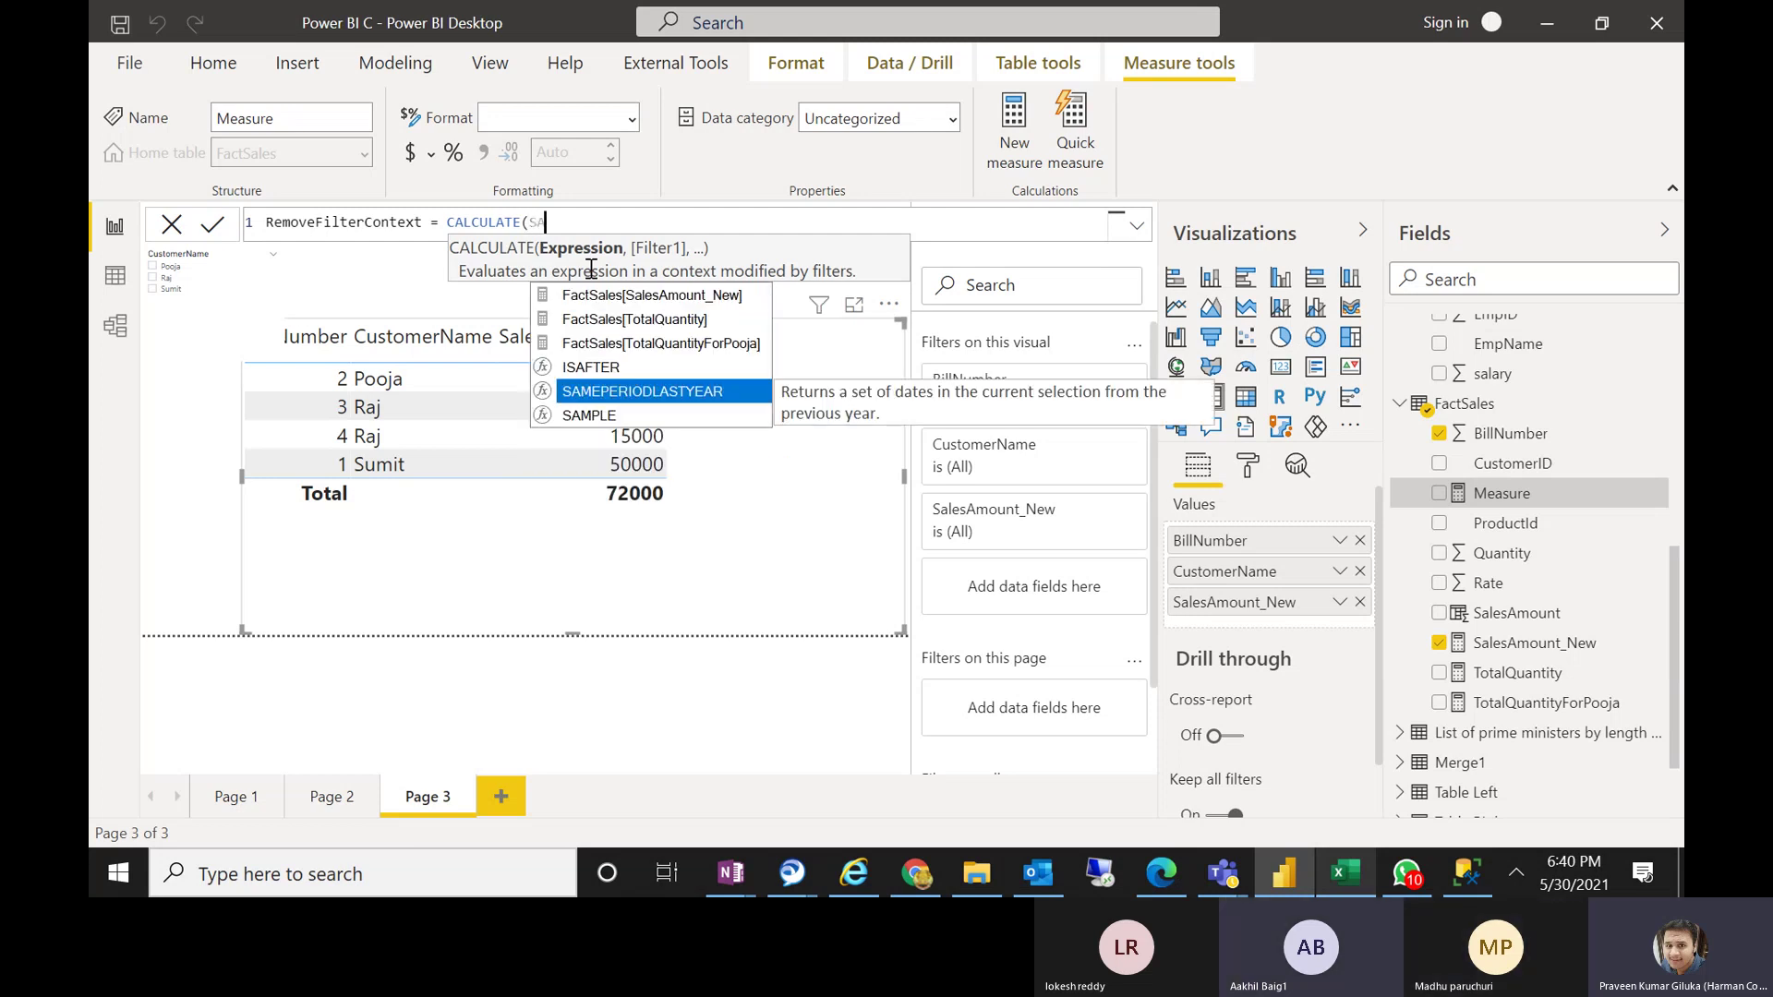
{"action": "key", "text": "Up"}
{"action": "key", "text": "Up"}
{"action": "key", "text": "Up"}
{"action": "key", "text": "Up"}
{"action": "key", "text": "Tab"}
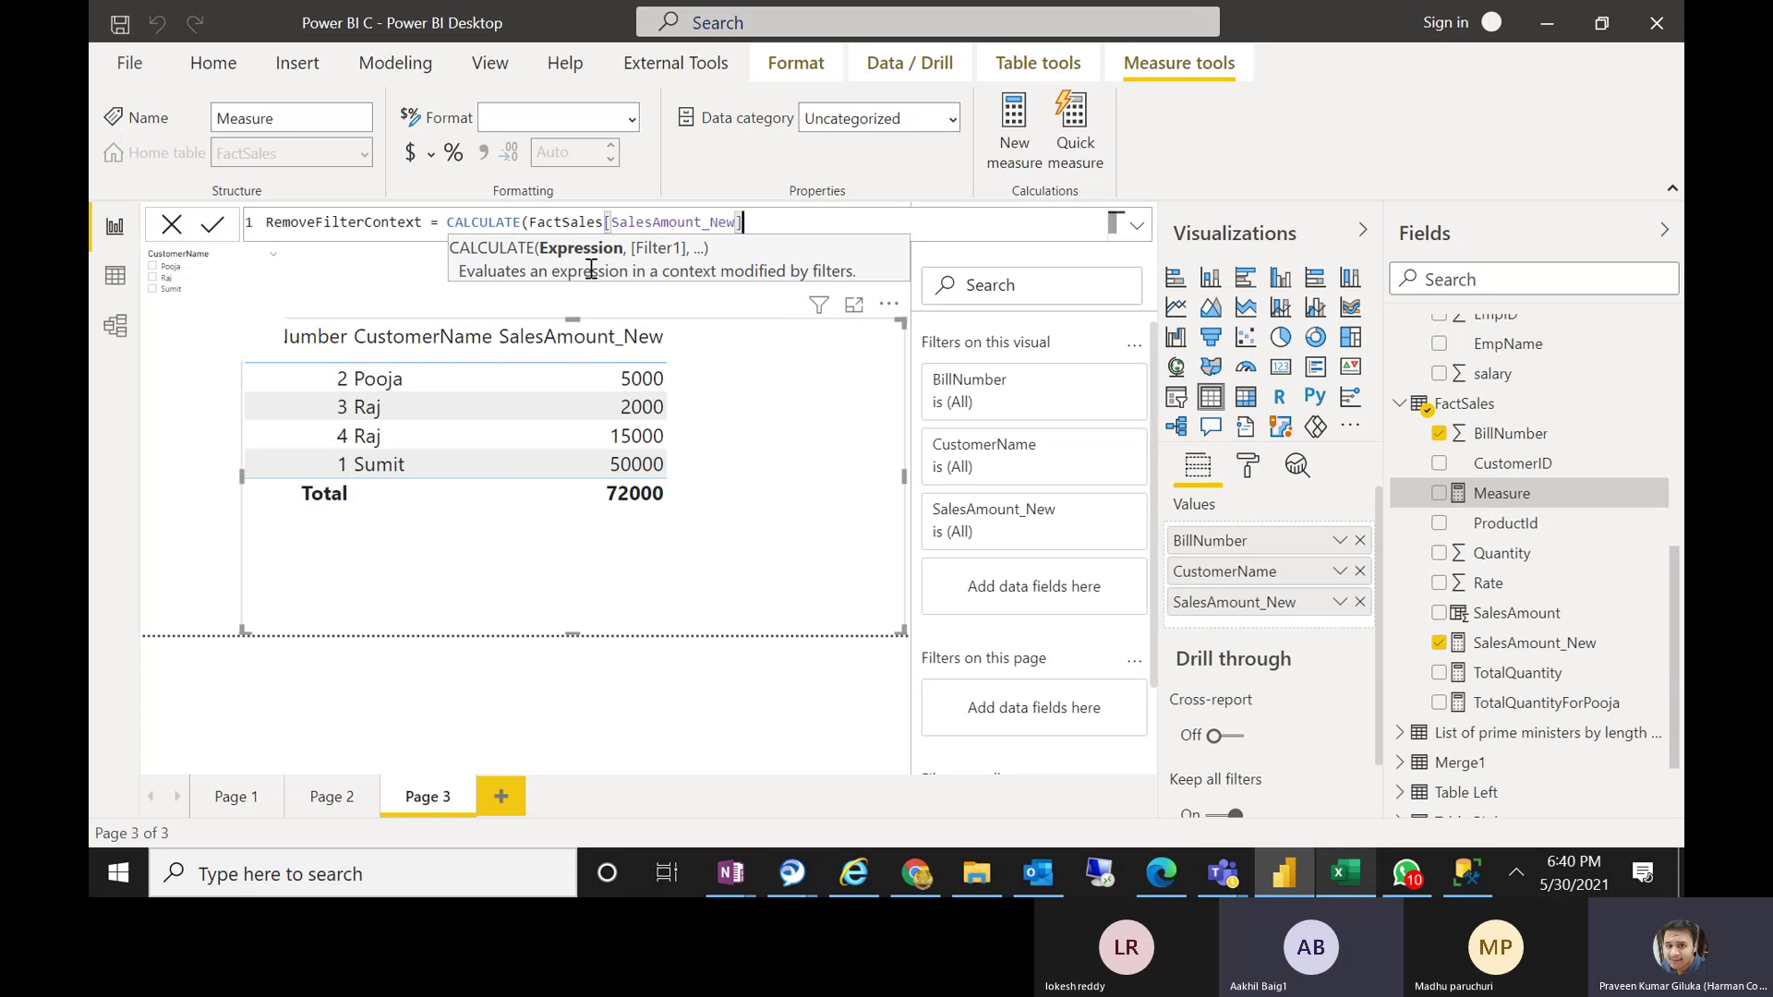
{"action": "type", "text": ","}
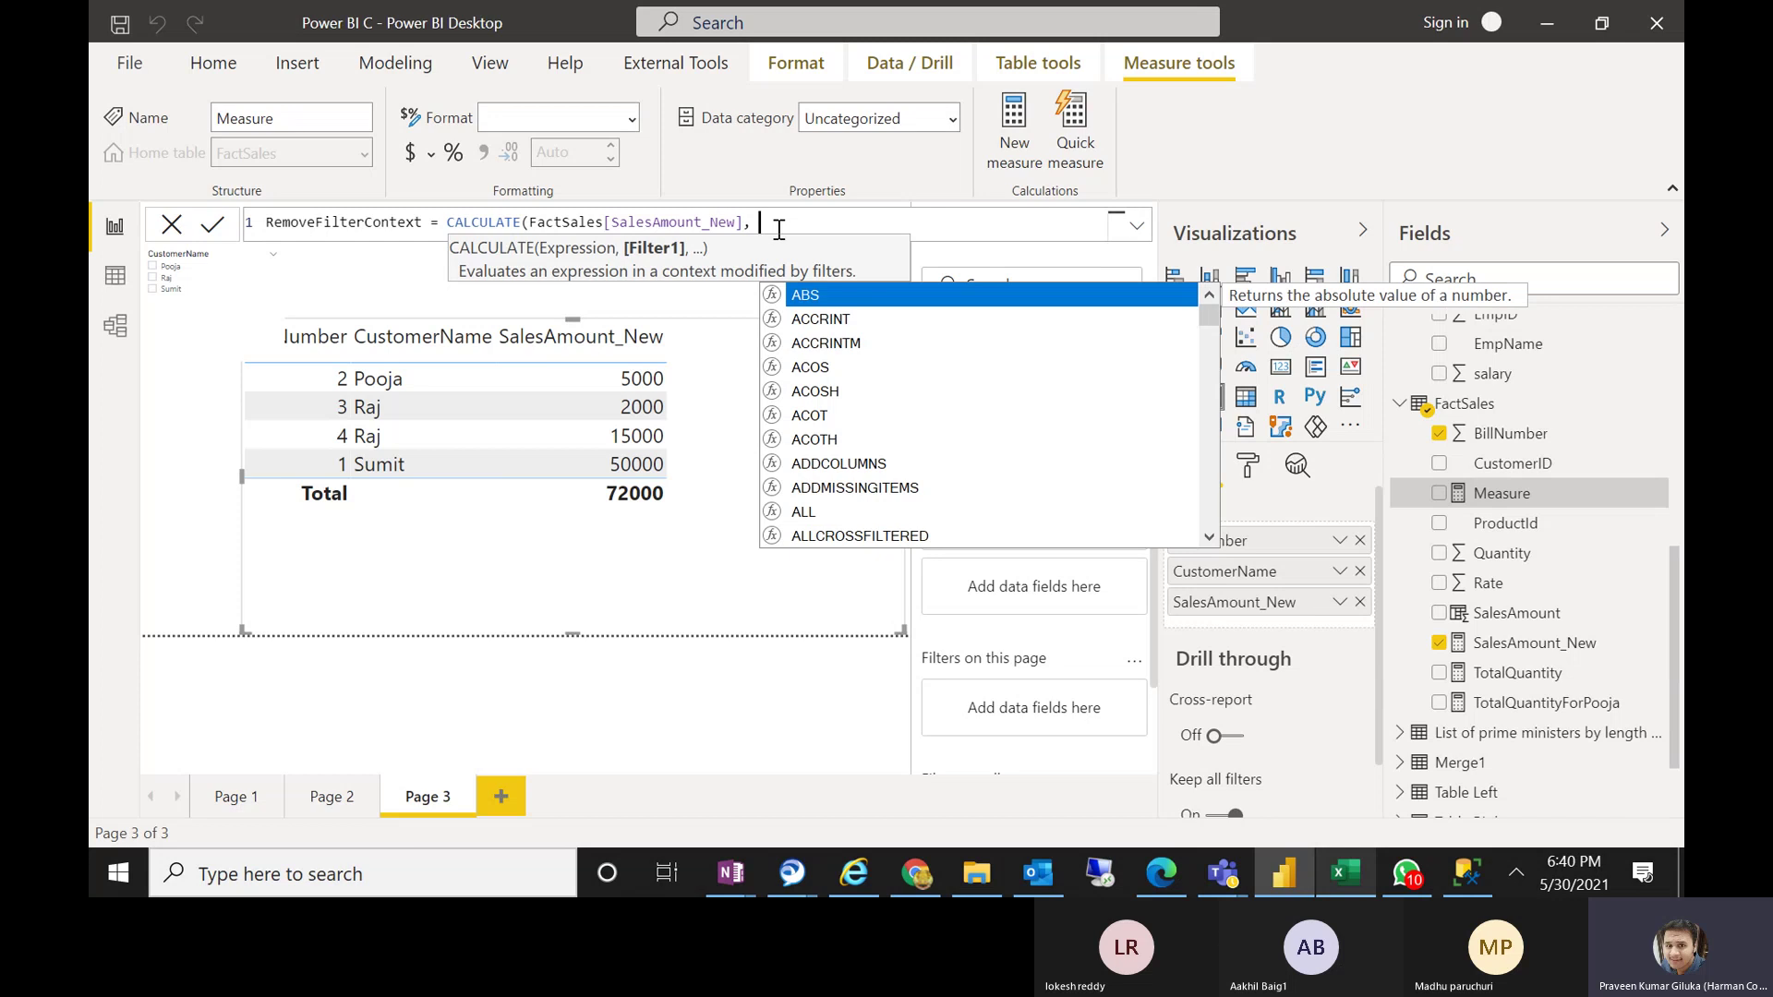
Add an ALL function over FactSales[BillNumber] as the first filter argument of CALCULATE
{"action": "type", "text": "AL"}
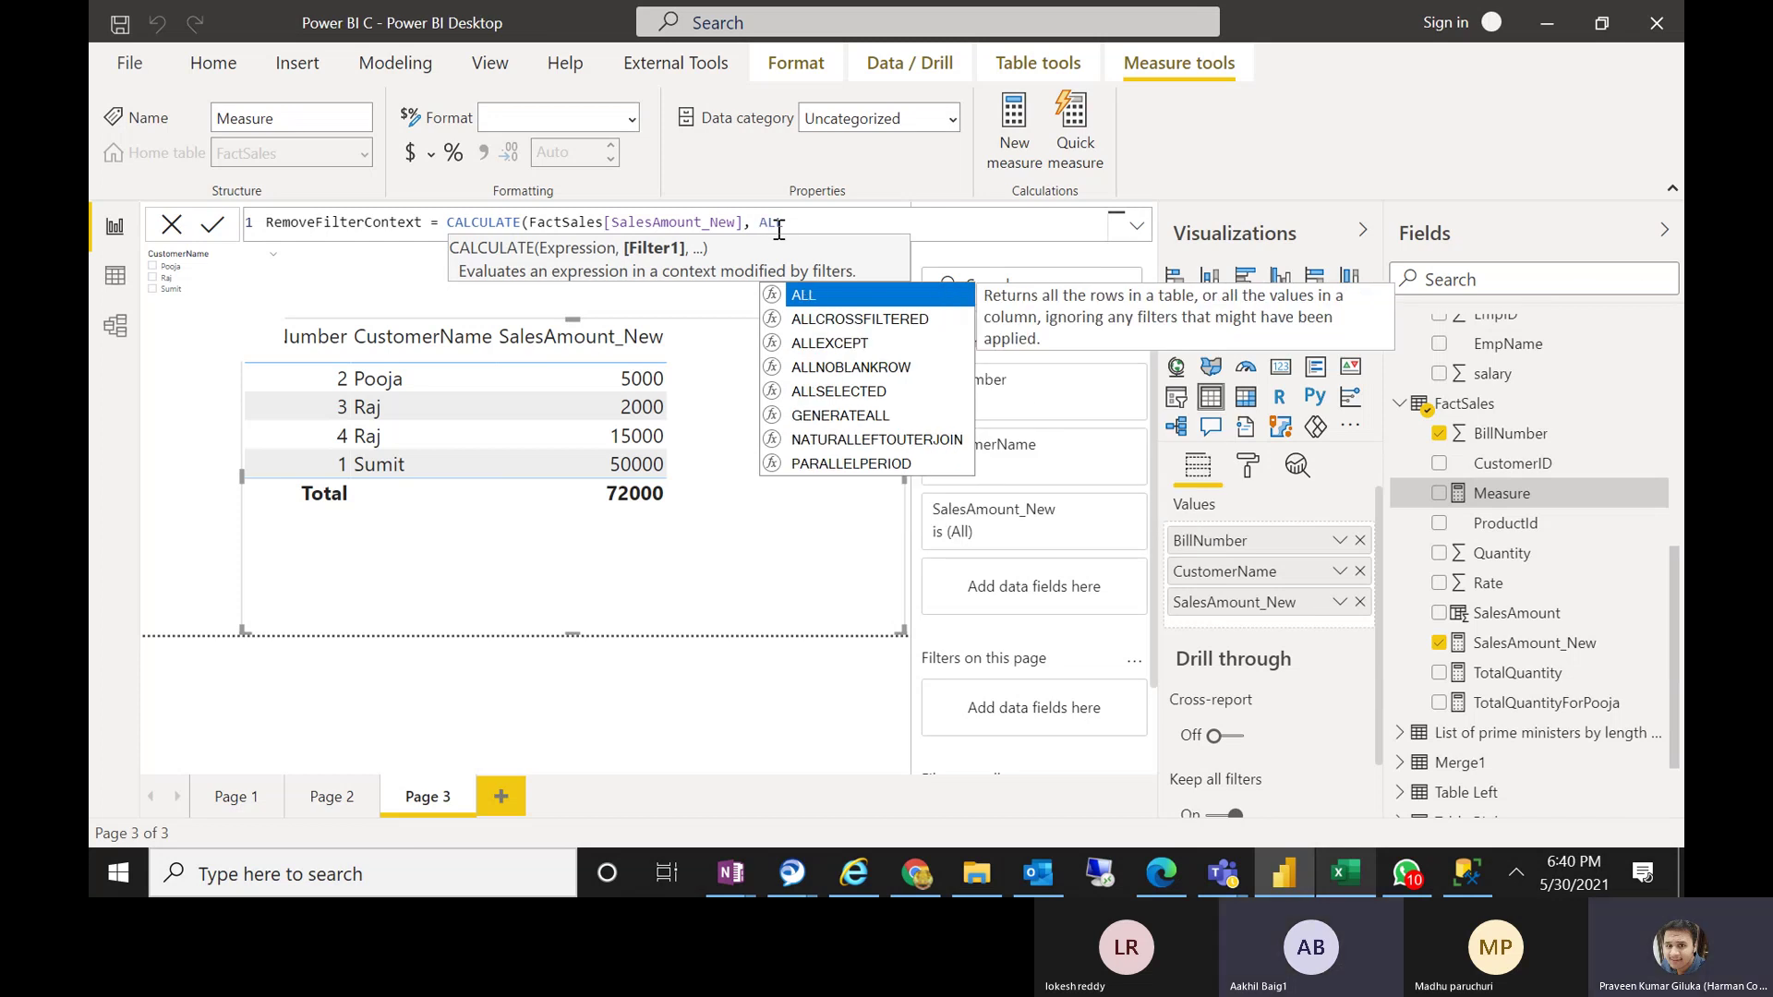
{"action": "type", "text": "L("}
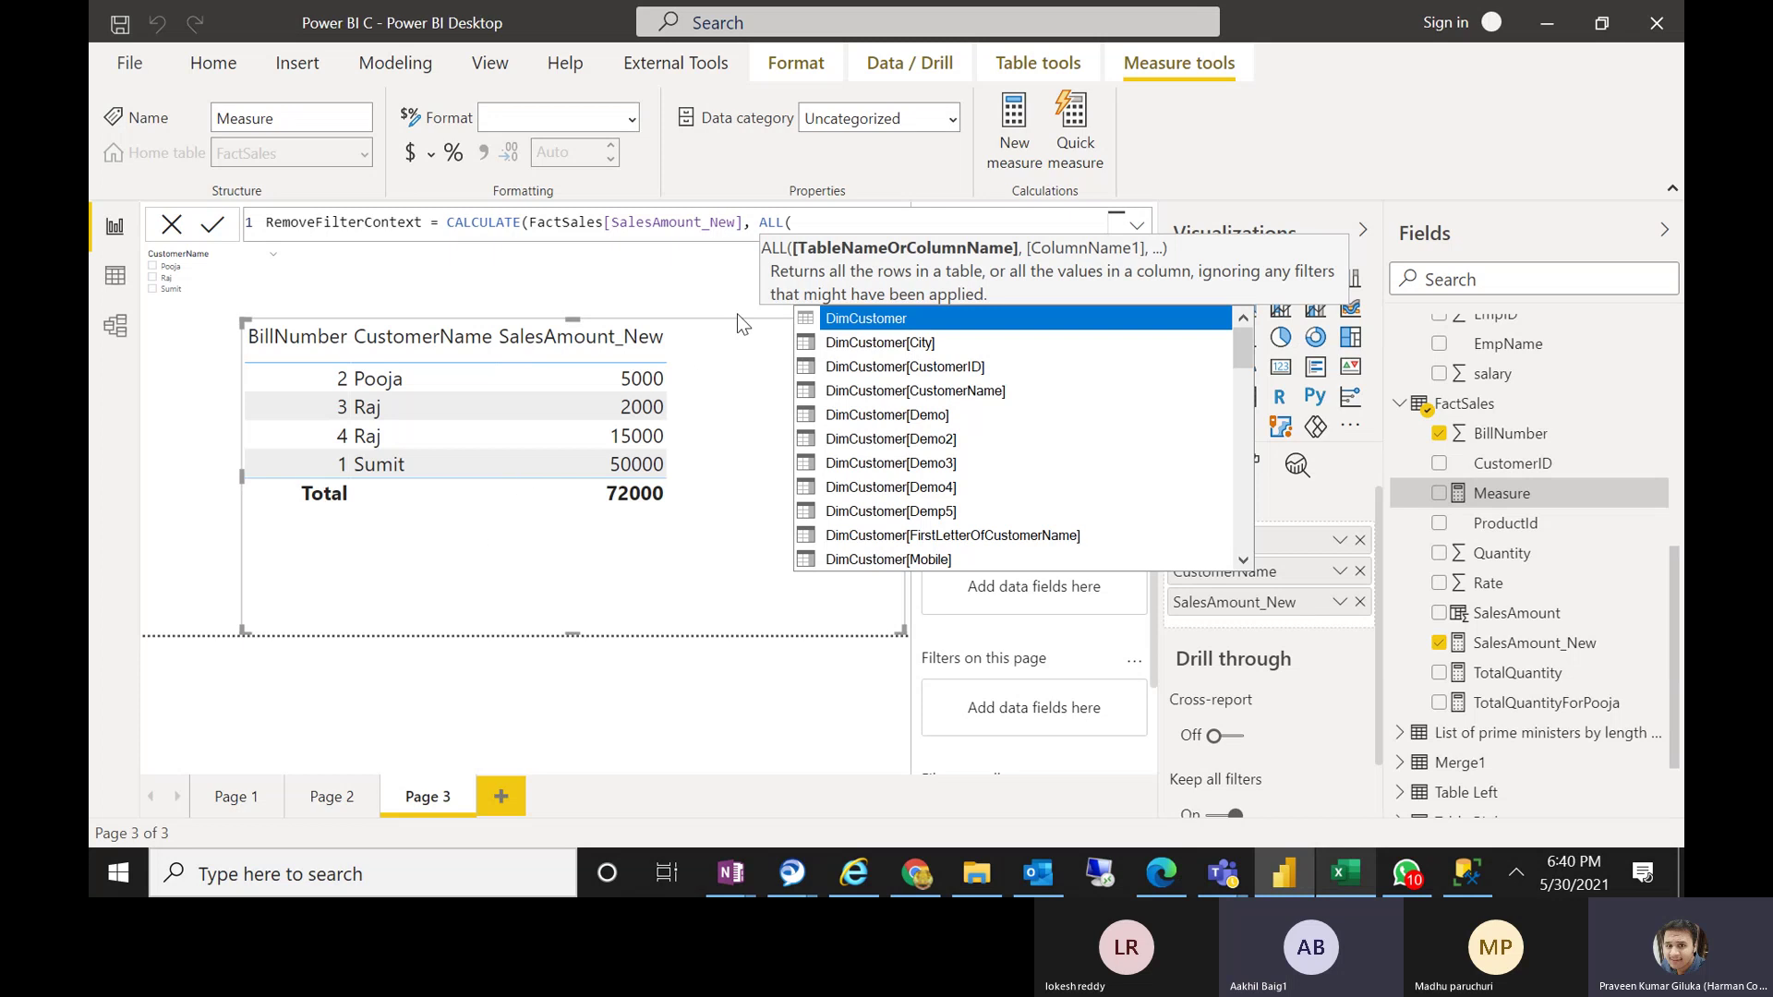
{"action": "type", "text": "FactSales[BillNumber],"}
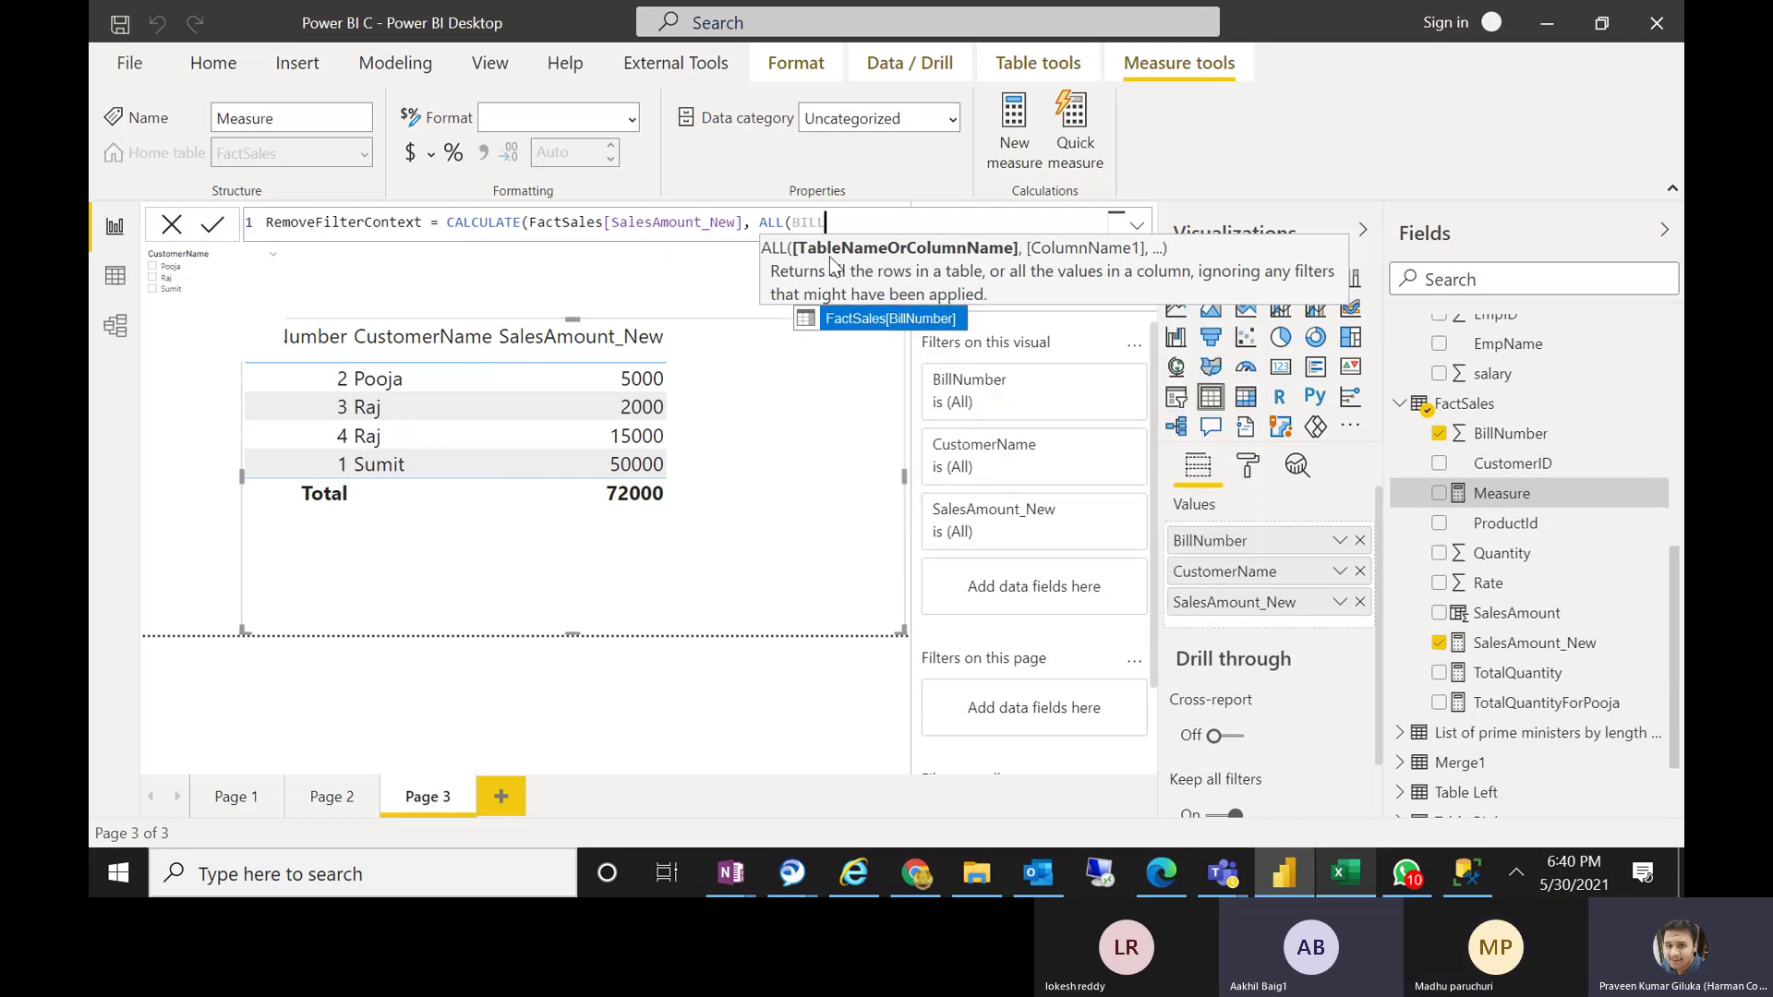
{"action": "type", "text": " CUST"}
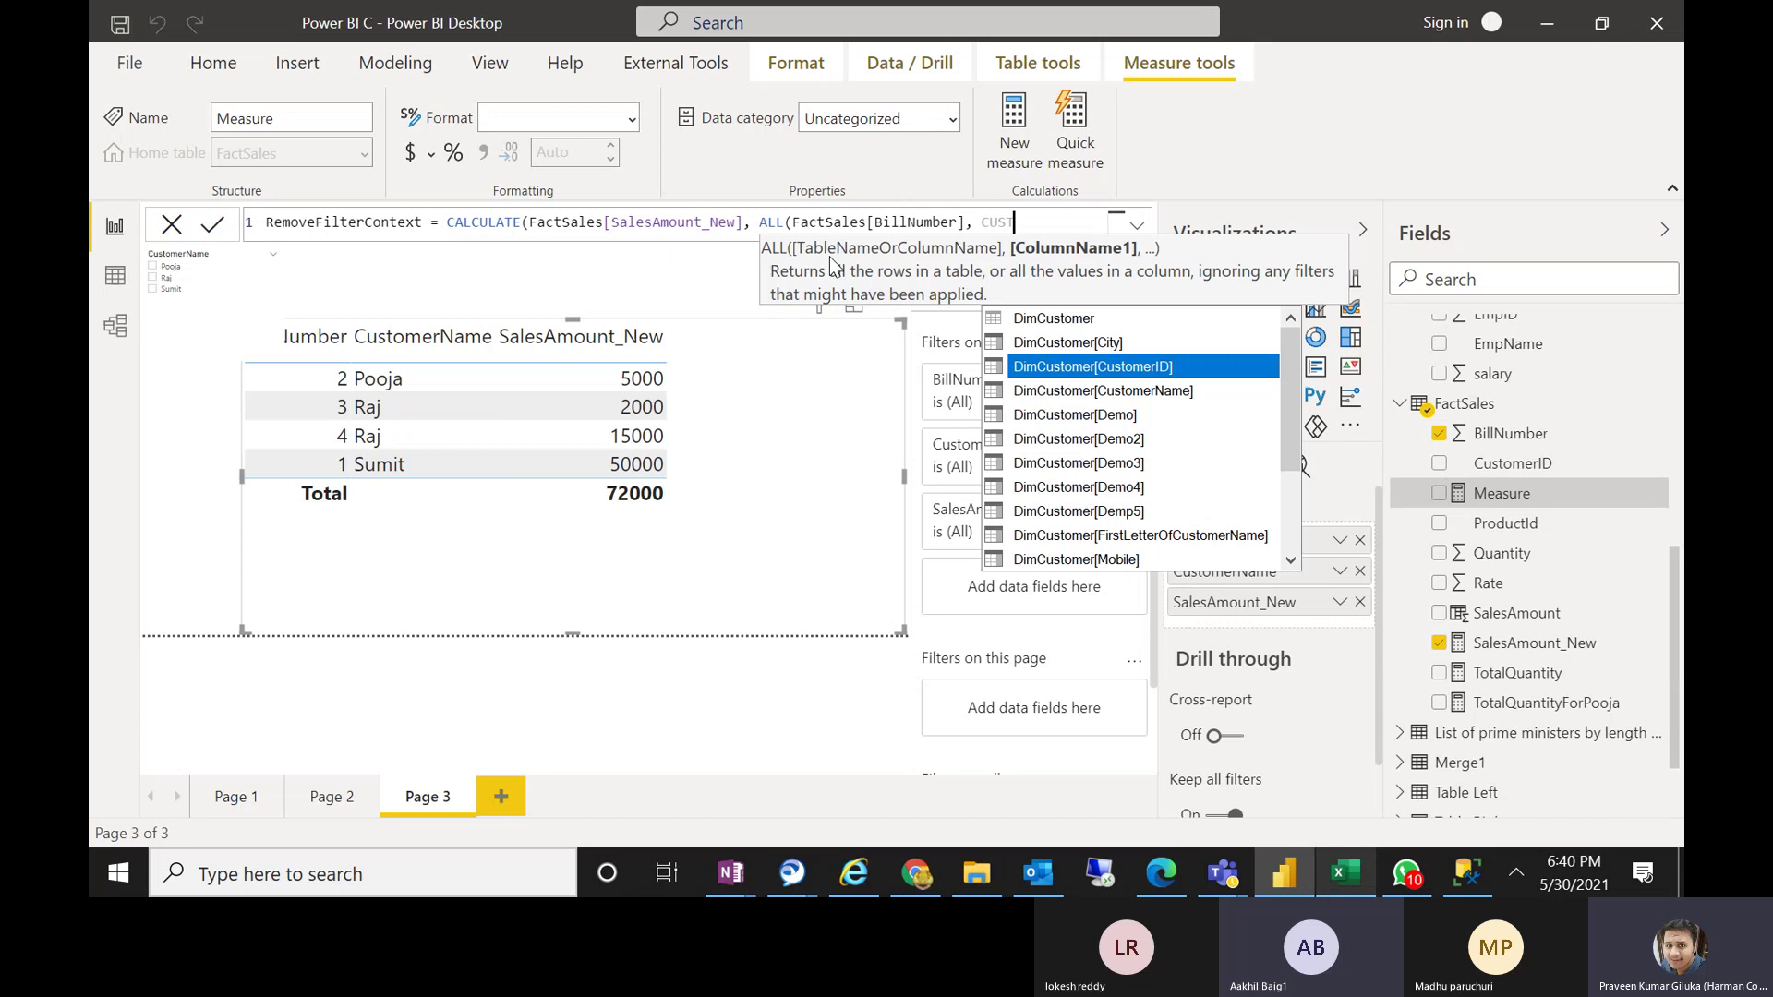
{"action": "key", "text": "Down"}
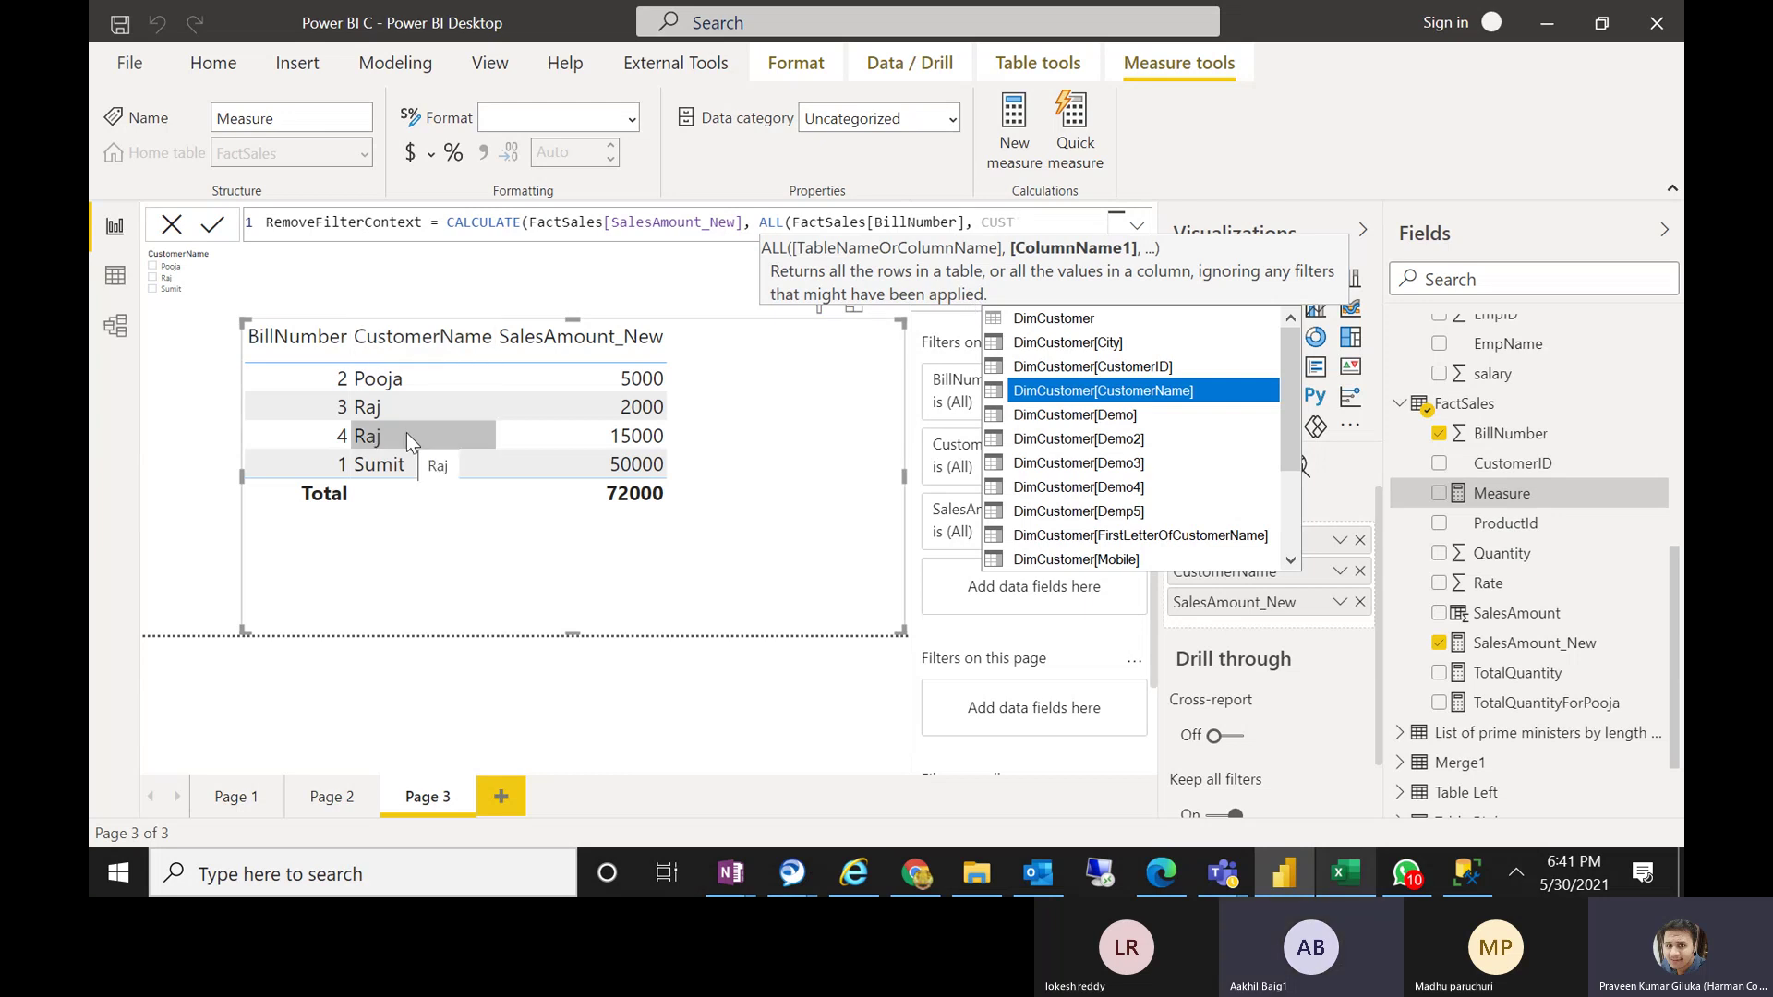
{"action": "left_click", "coordinate": [792, 222]}
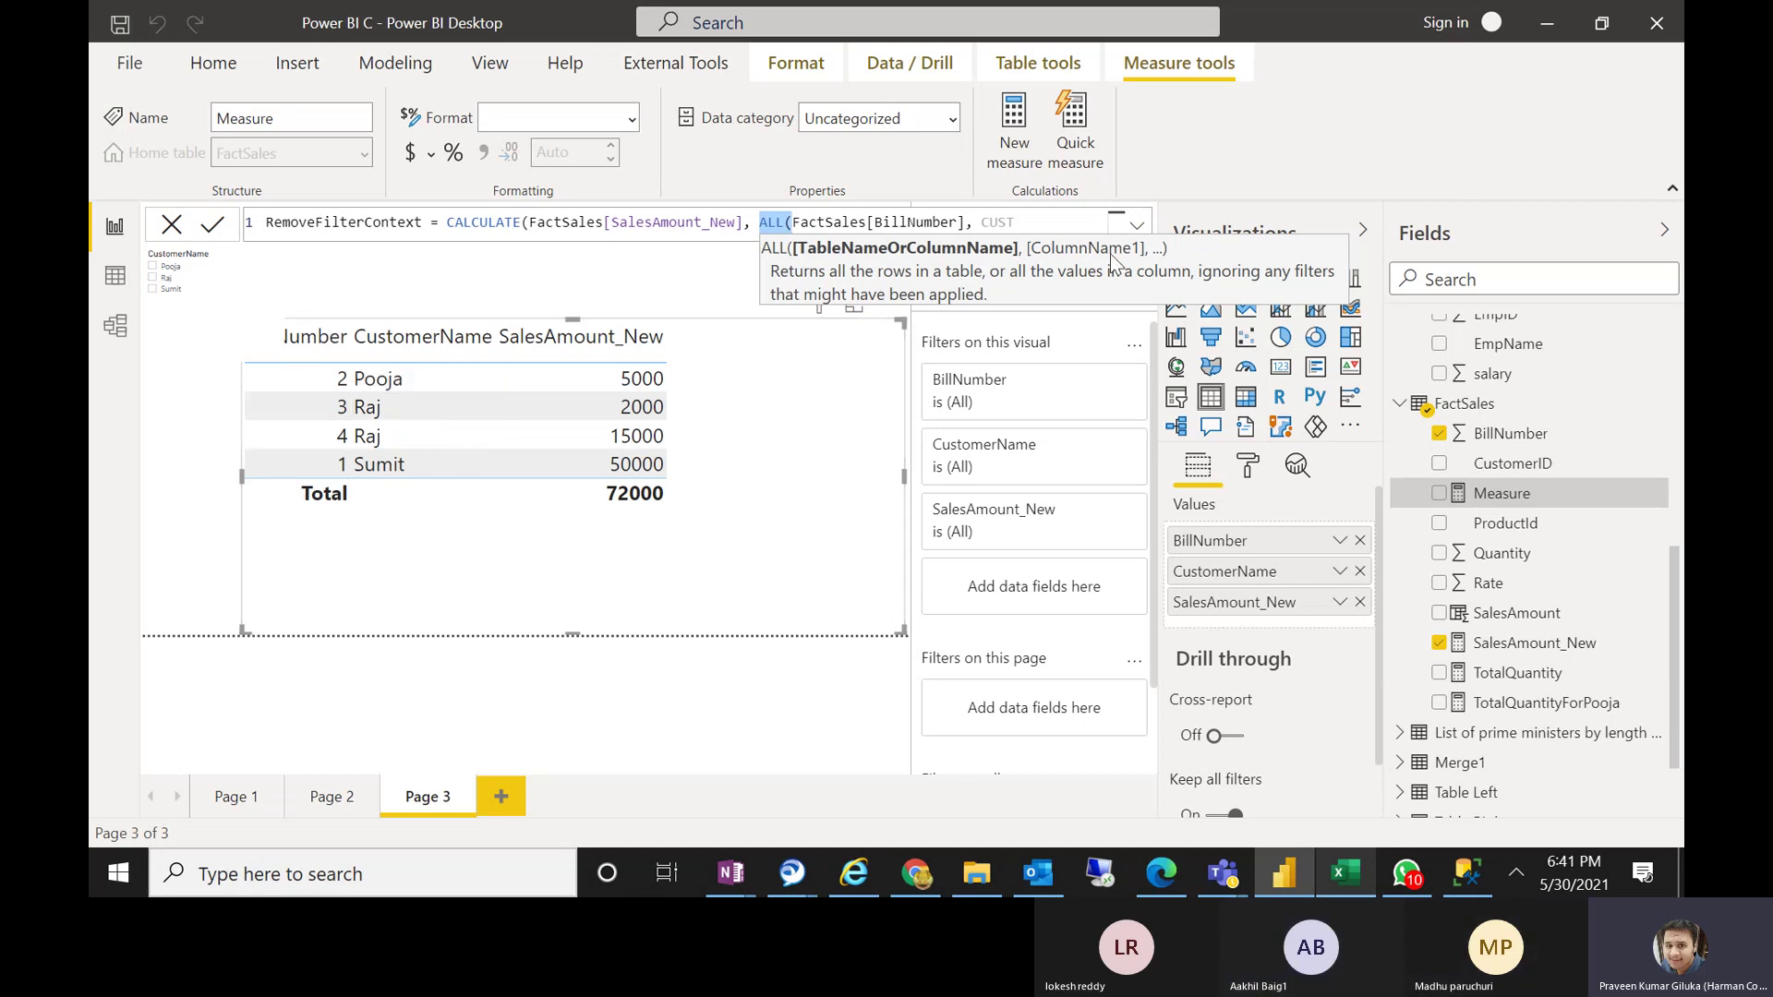
{"action": "left_click", "coordinate": [1076, 223]}
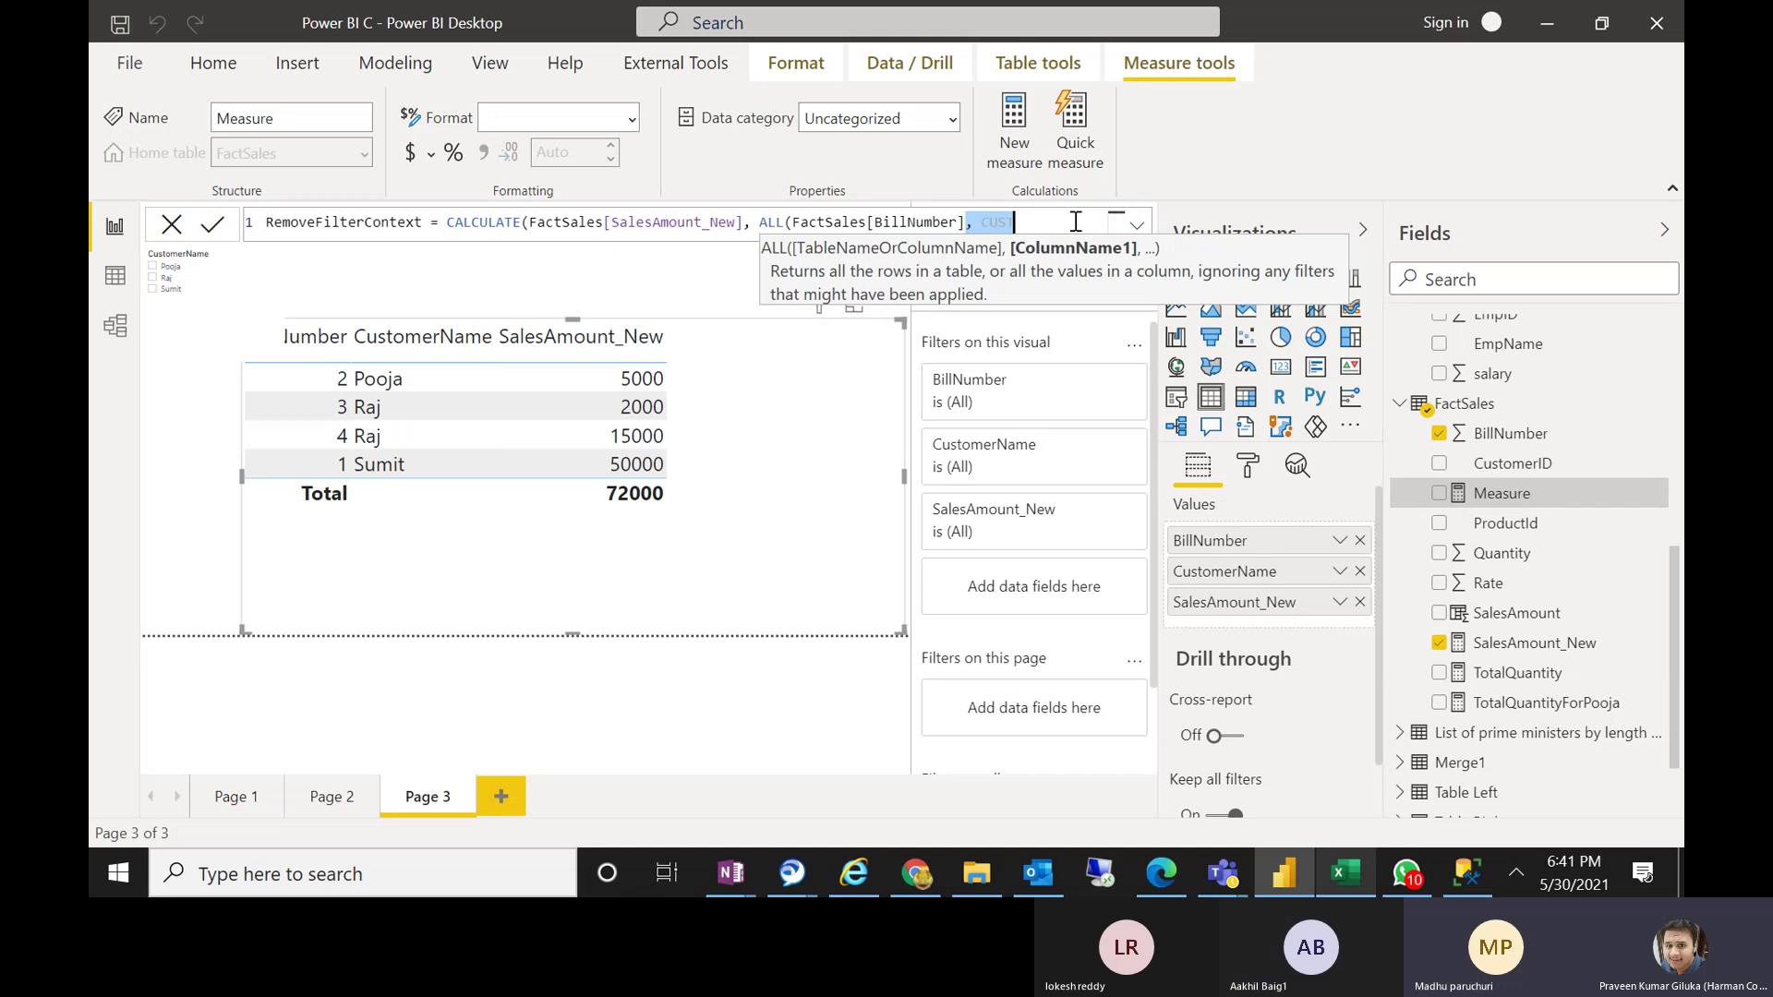
Close the BillNumber filter, add ALL(DimCustomer[CustomerName]) as a second filter argument, and commit the RemoveFilterContext measure
{"action": "type", "text": ")"}
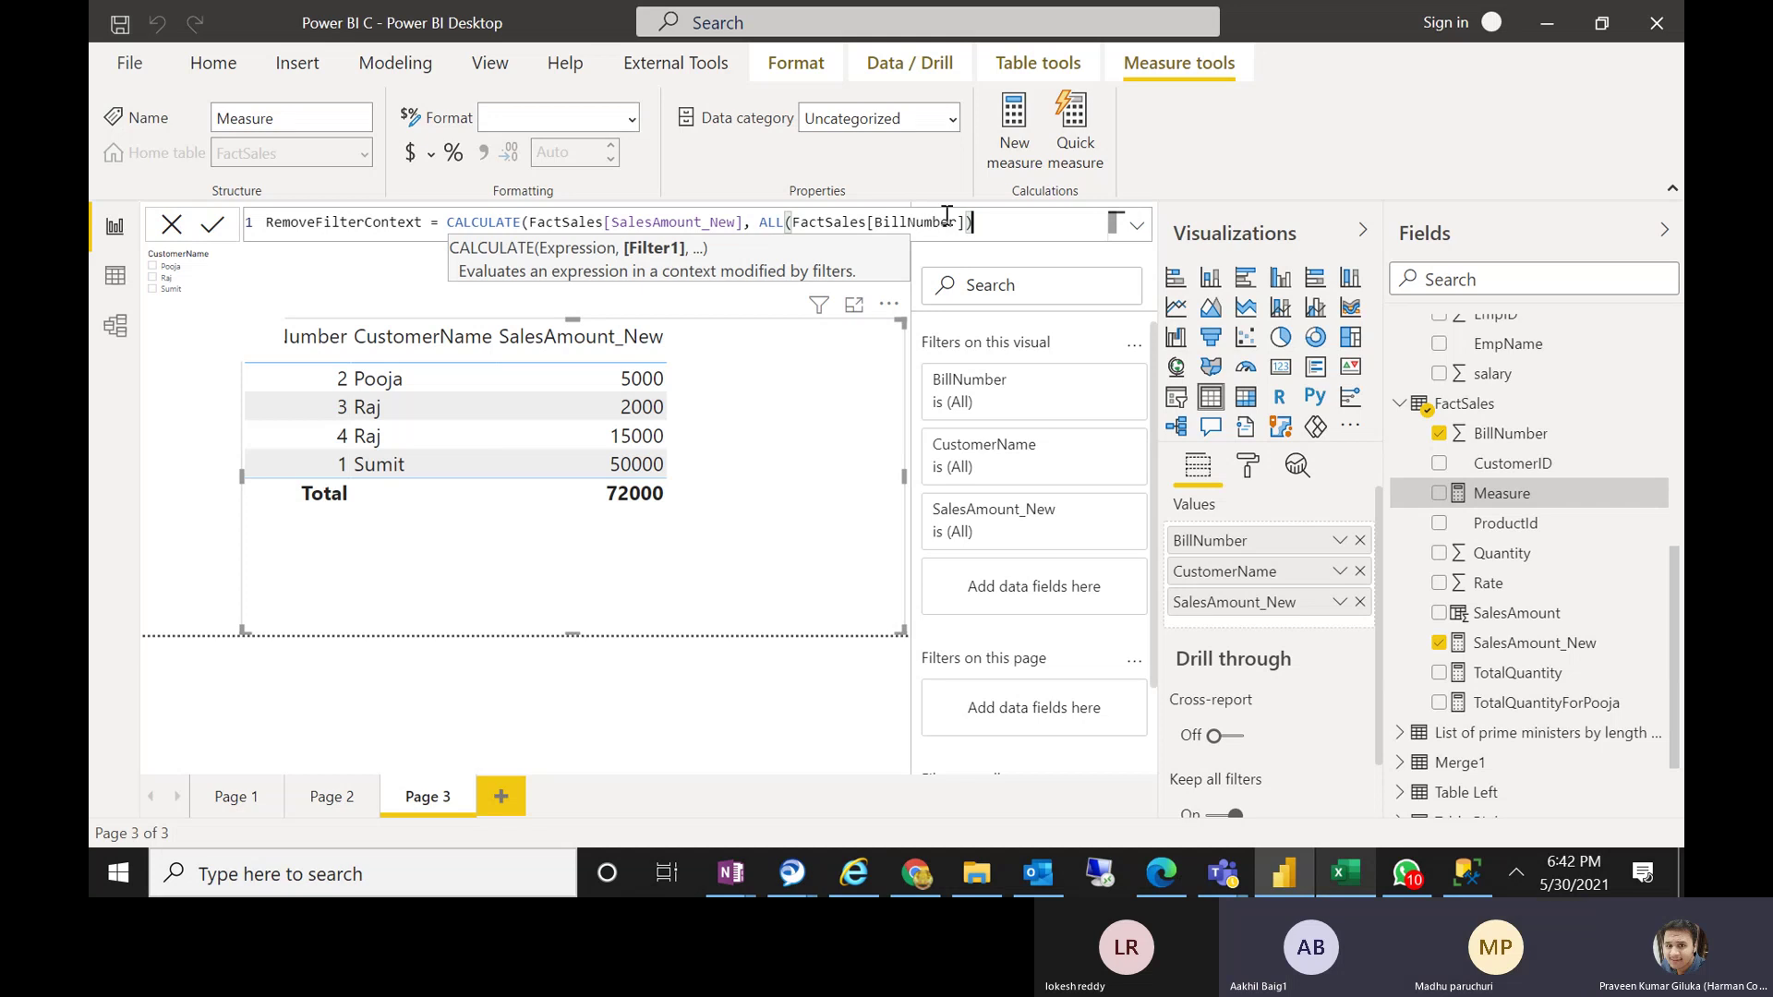
{"action": "type", "text": ", "}
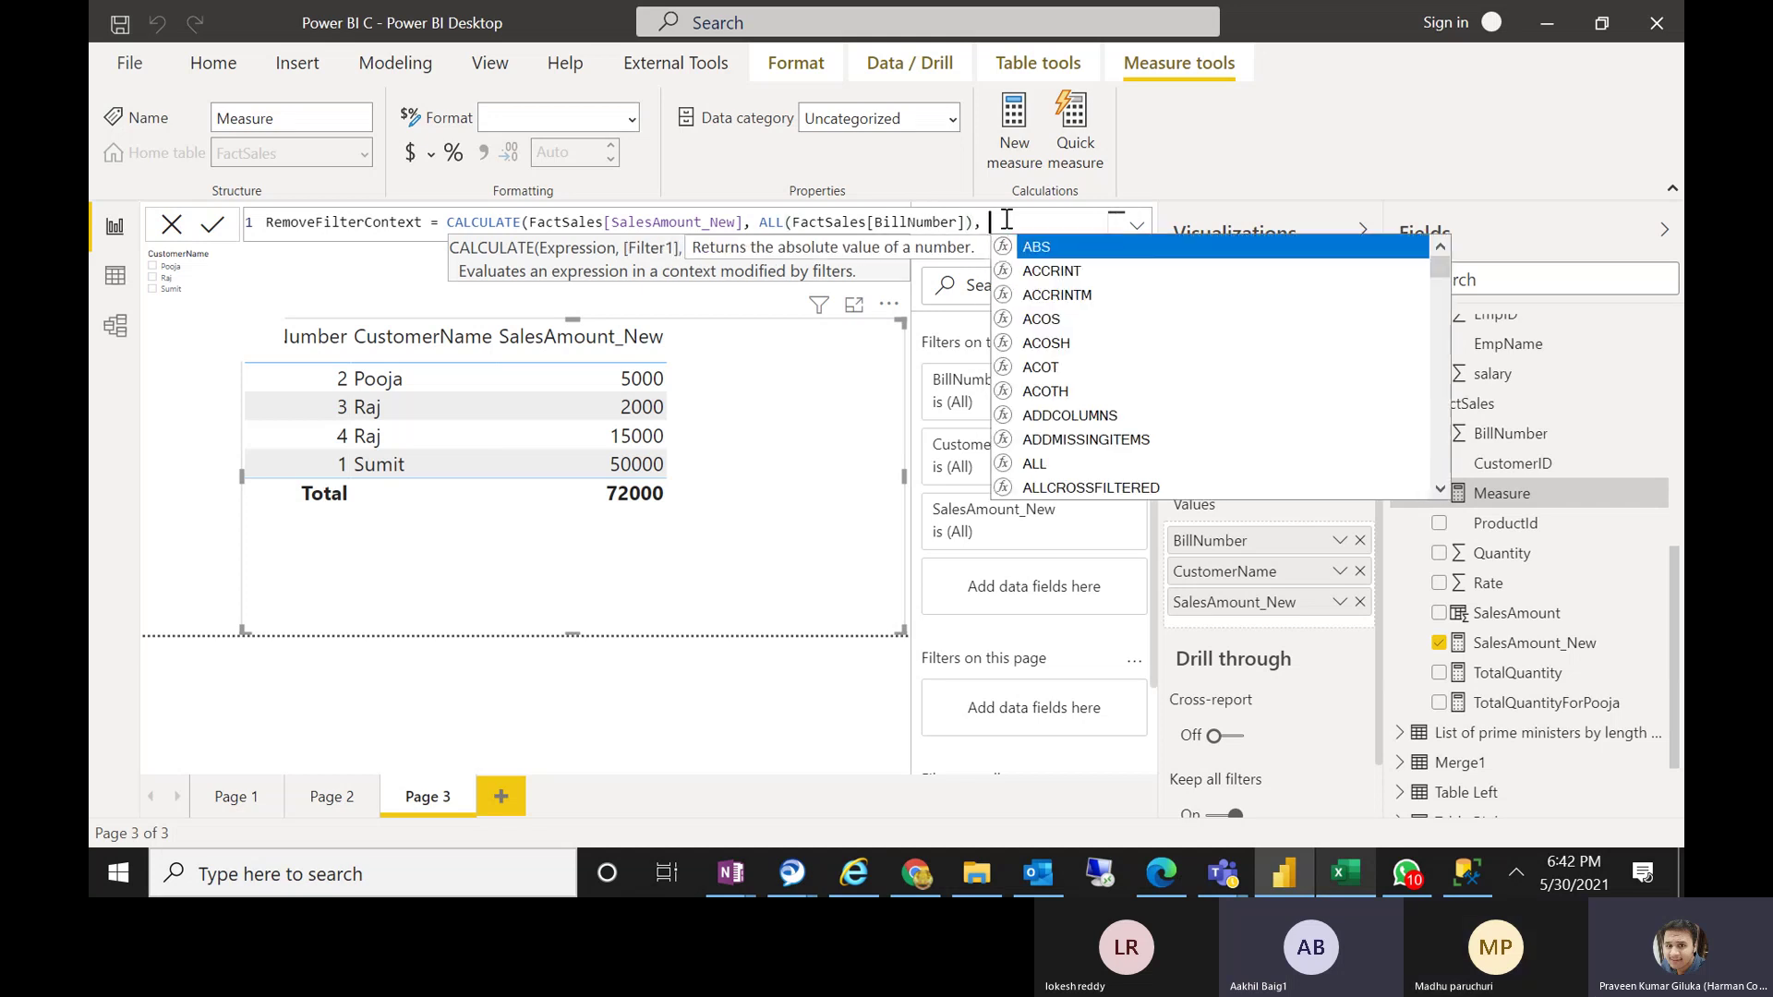
{"action": "type", "text": "ALL"}
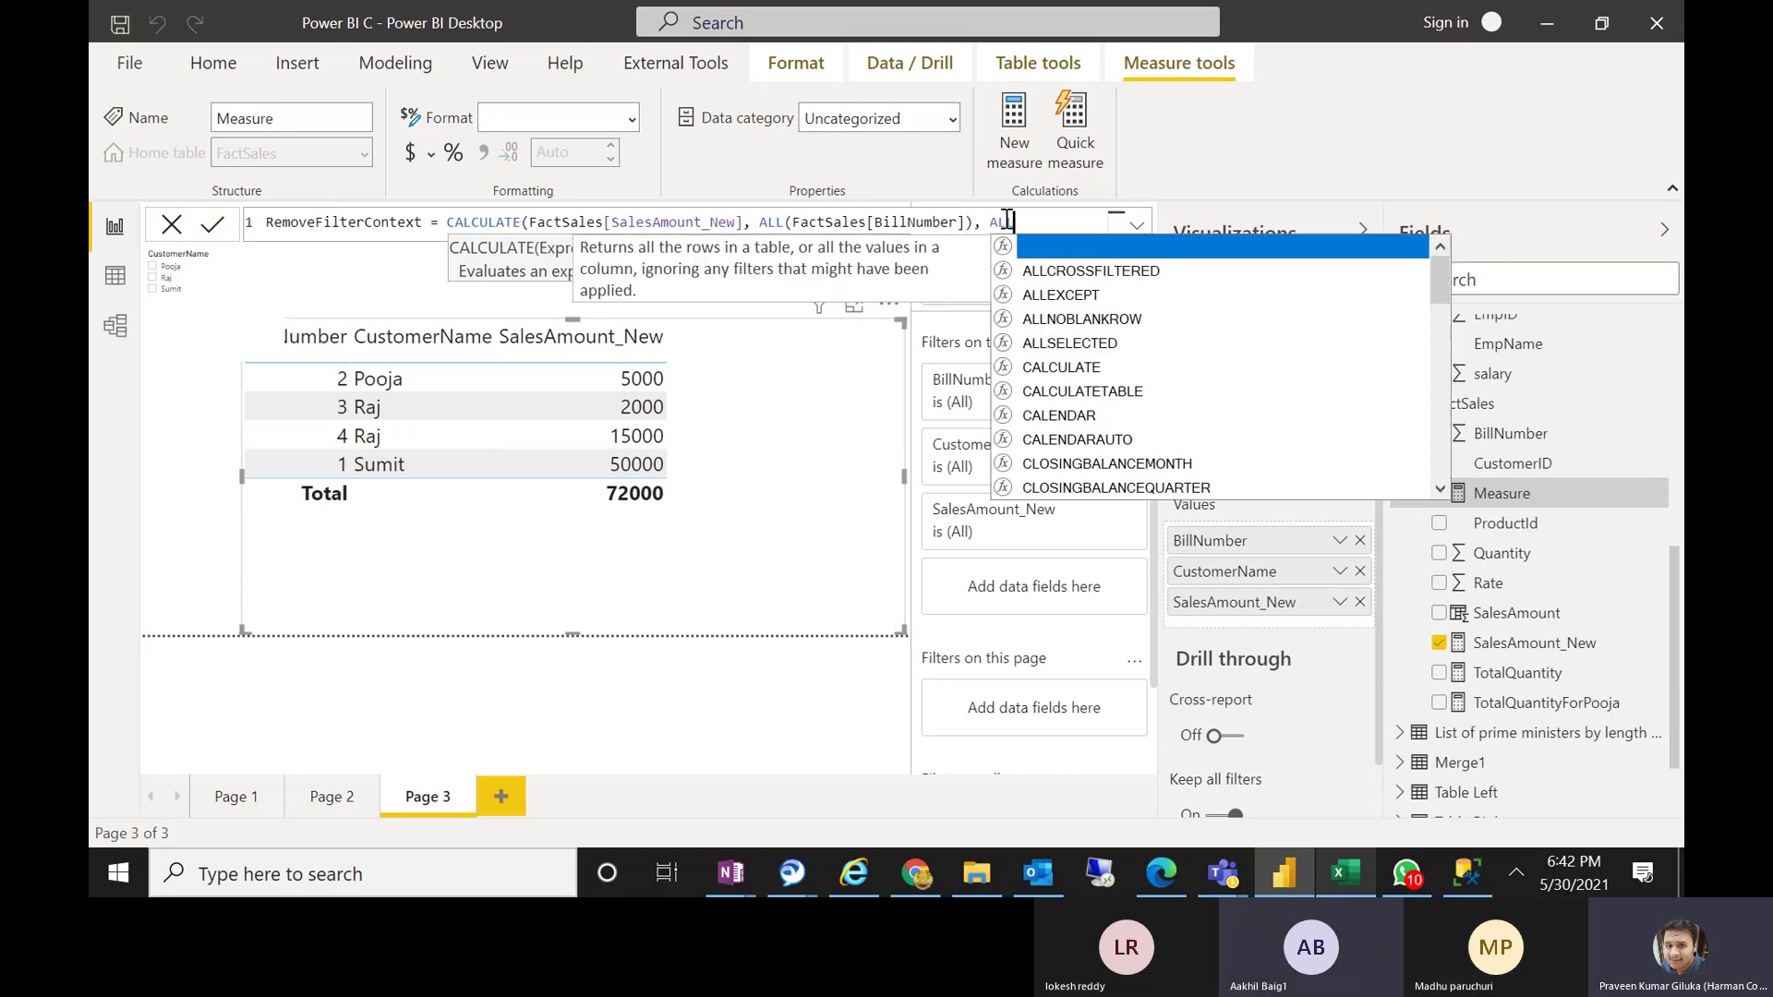
{"action": "type", "text": "("}
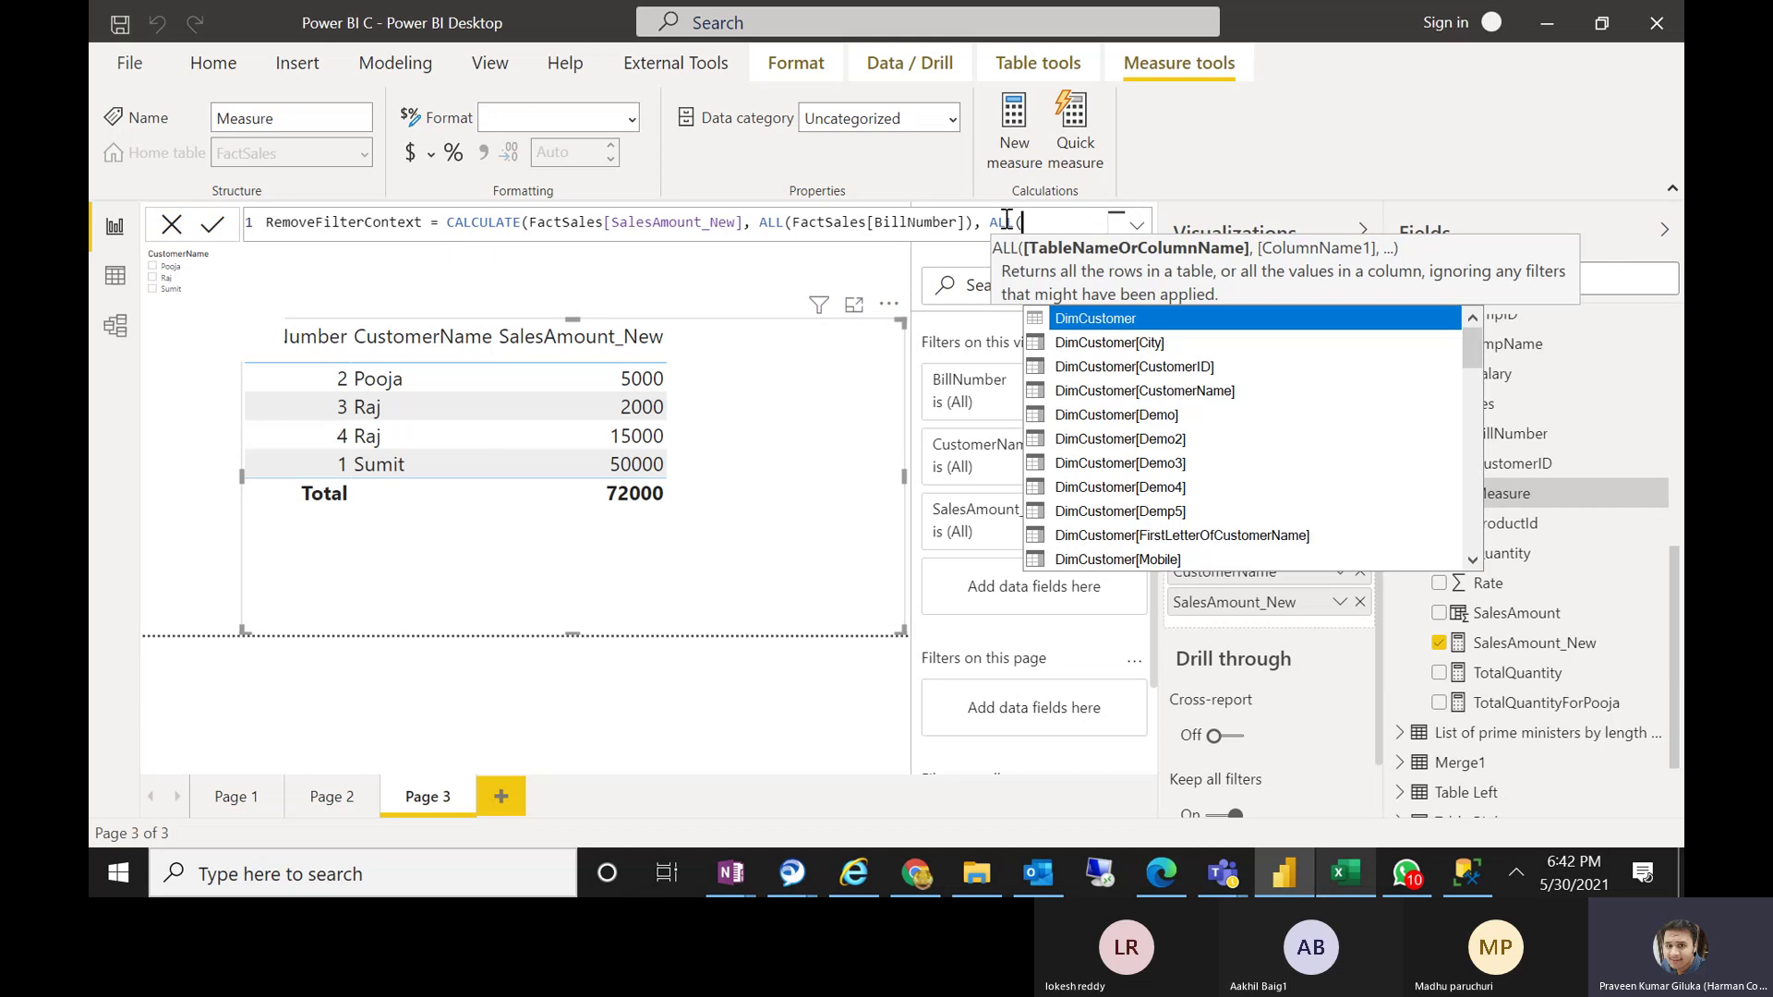
{"action": "type", "text": "CUST"}
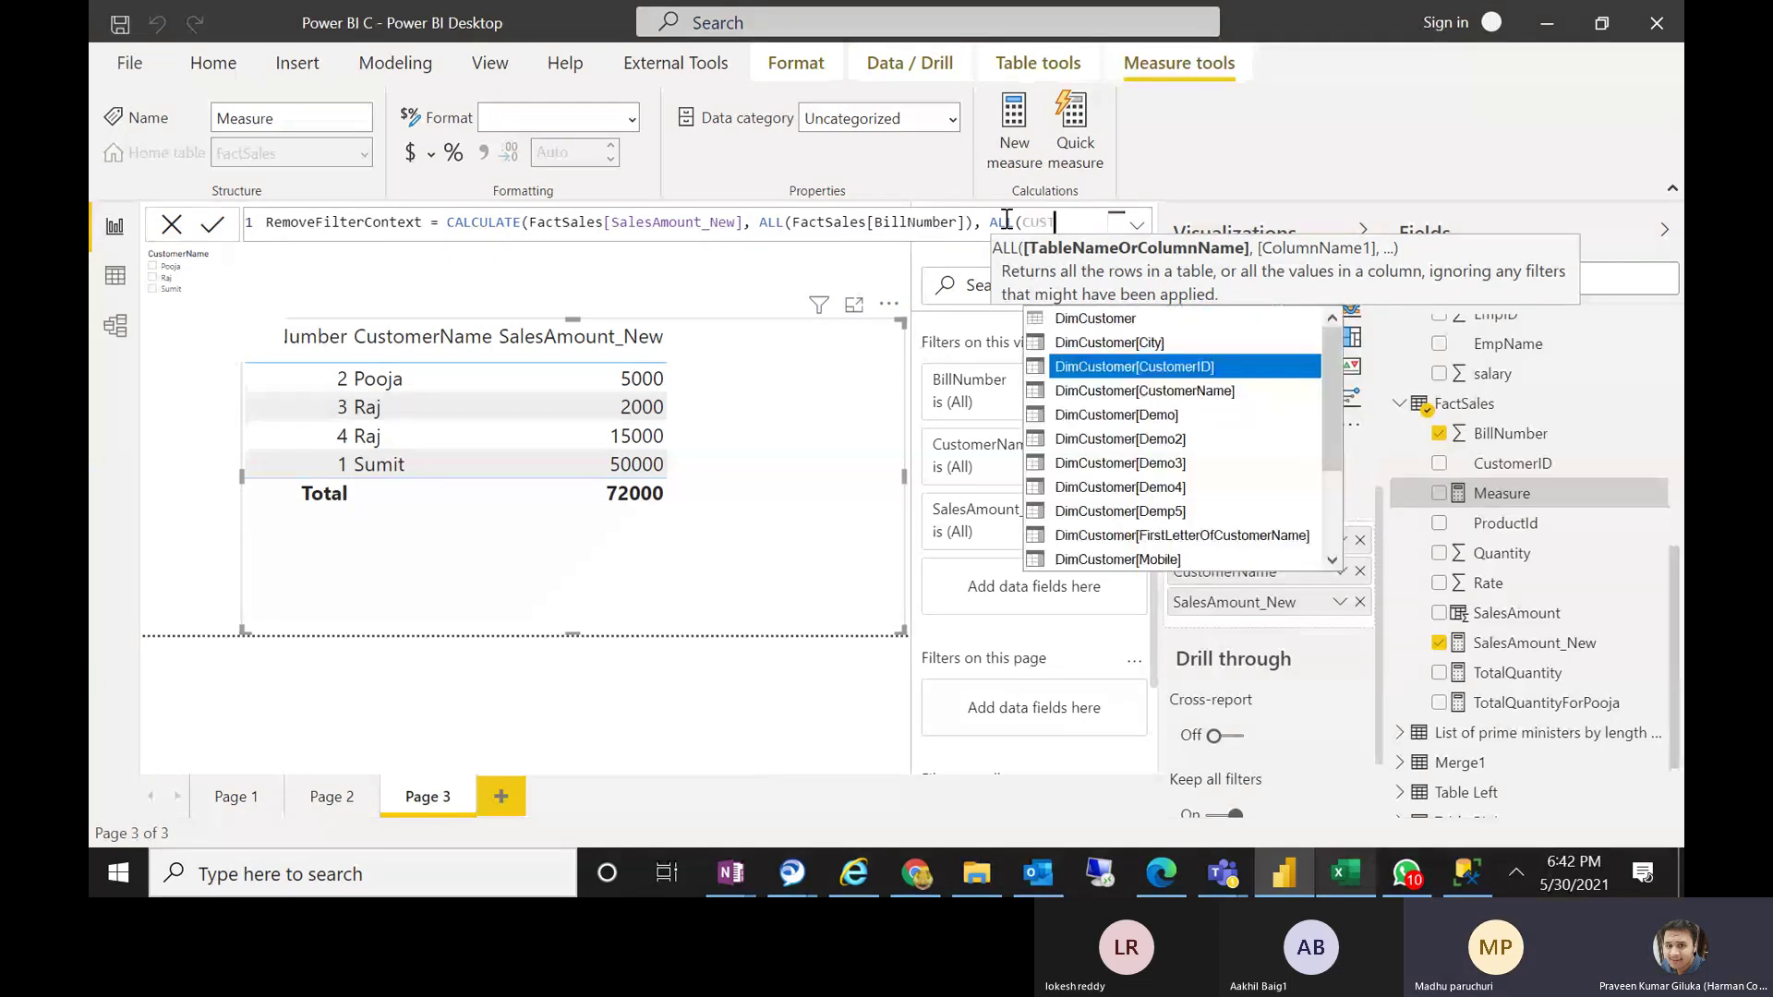
{"action": "key", "text": "Down"}
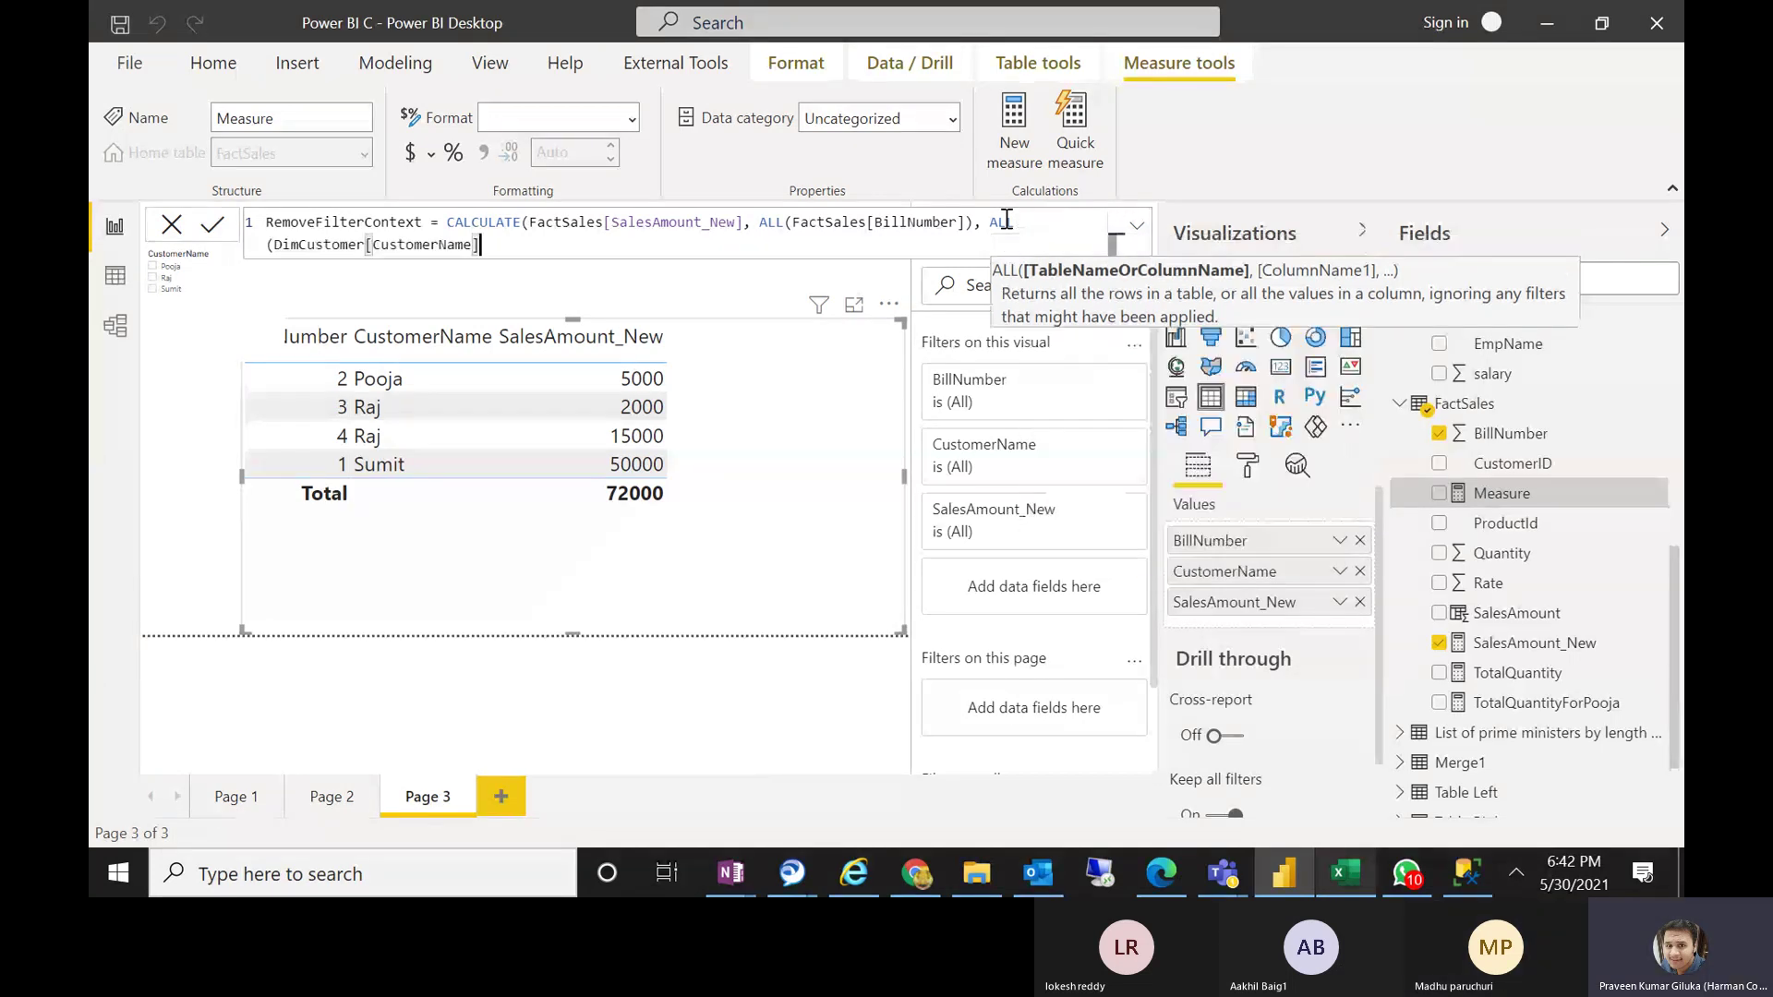
{"action": "key", "text": "Tab"}
{"action": "type", "text": "))"}
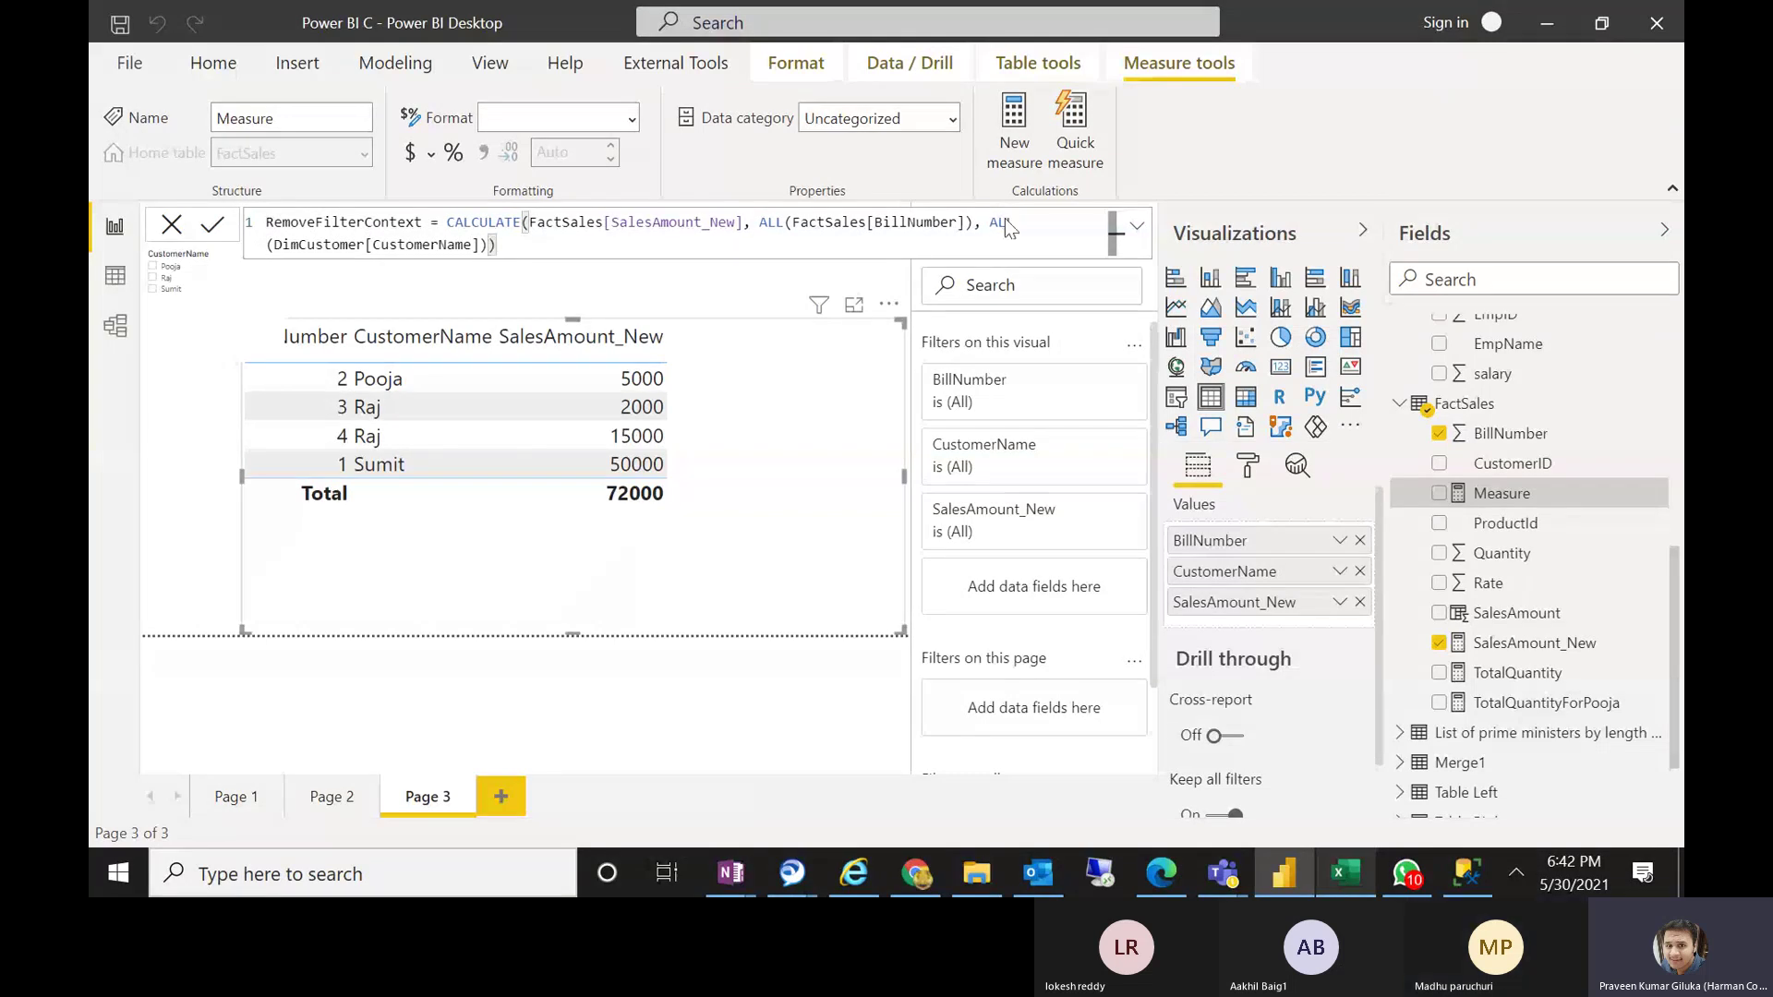
{"action": "key", "text": "Return"}
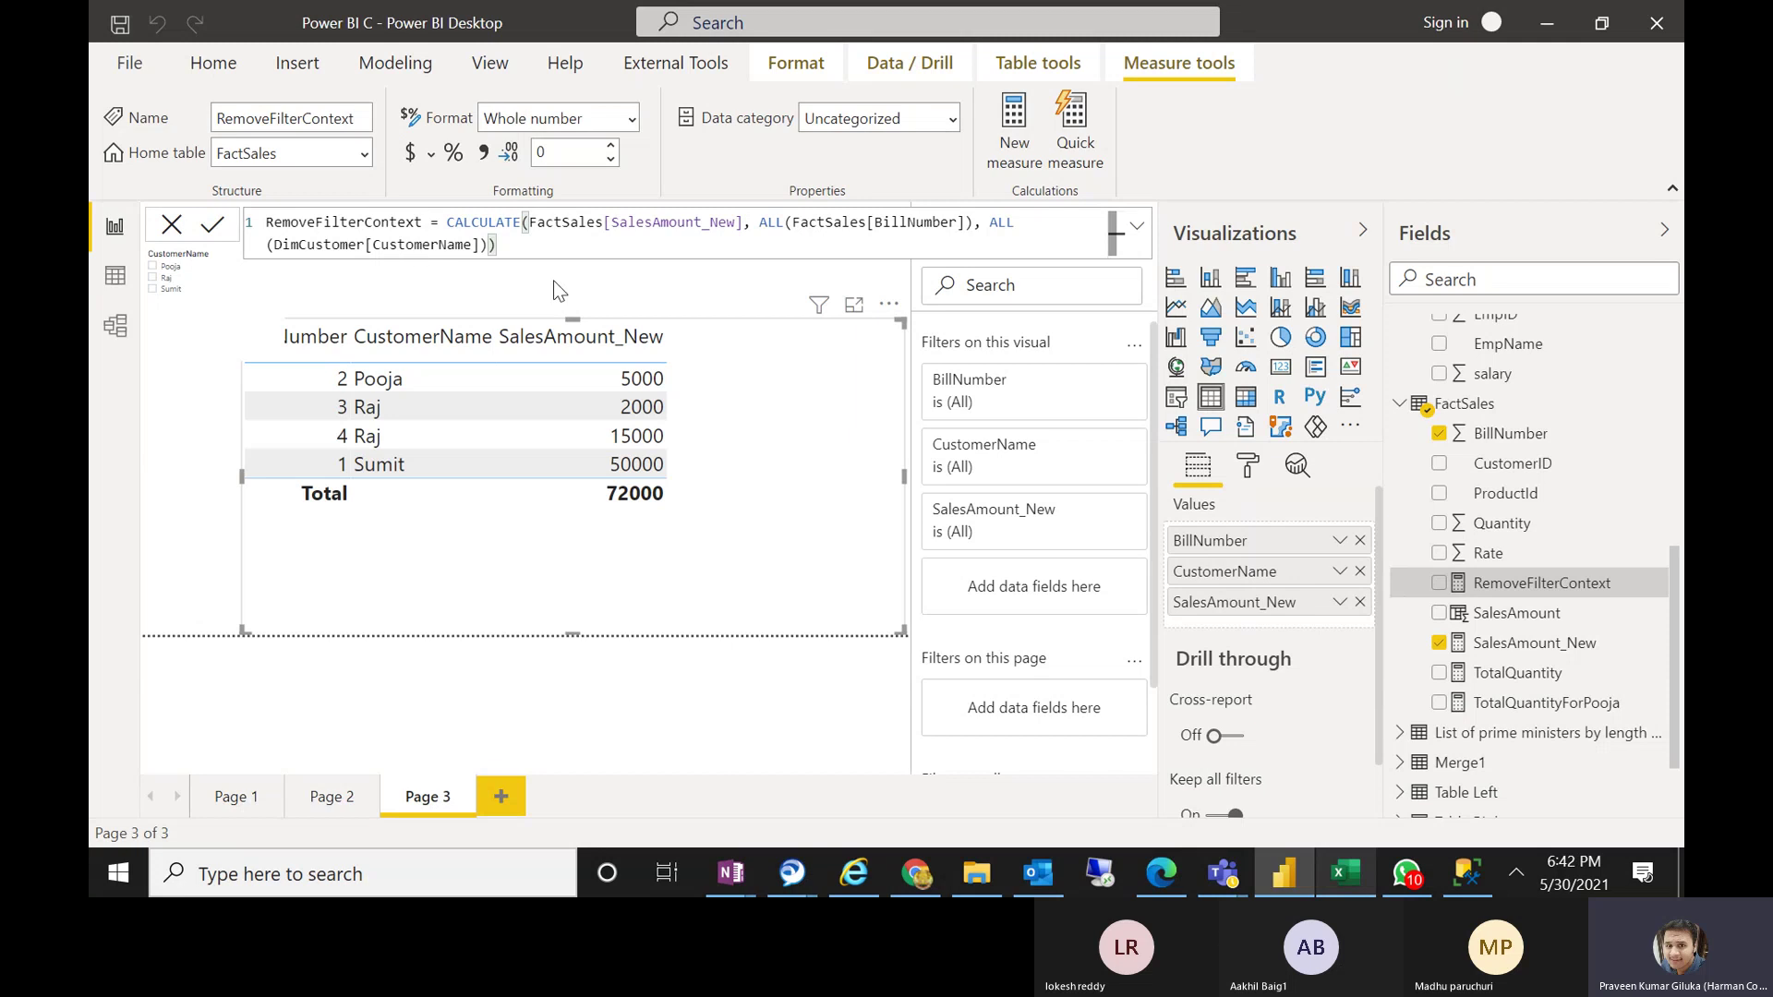
Add the RemoveFilterContext measure to the table visual and look through its rows
{"action": "left_click_drag", "start_coordinate": [1542, 589], "coordinate": [836, 535]}
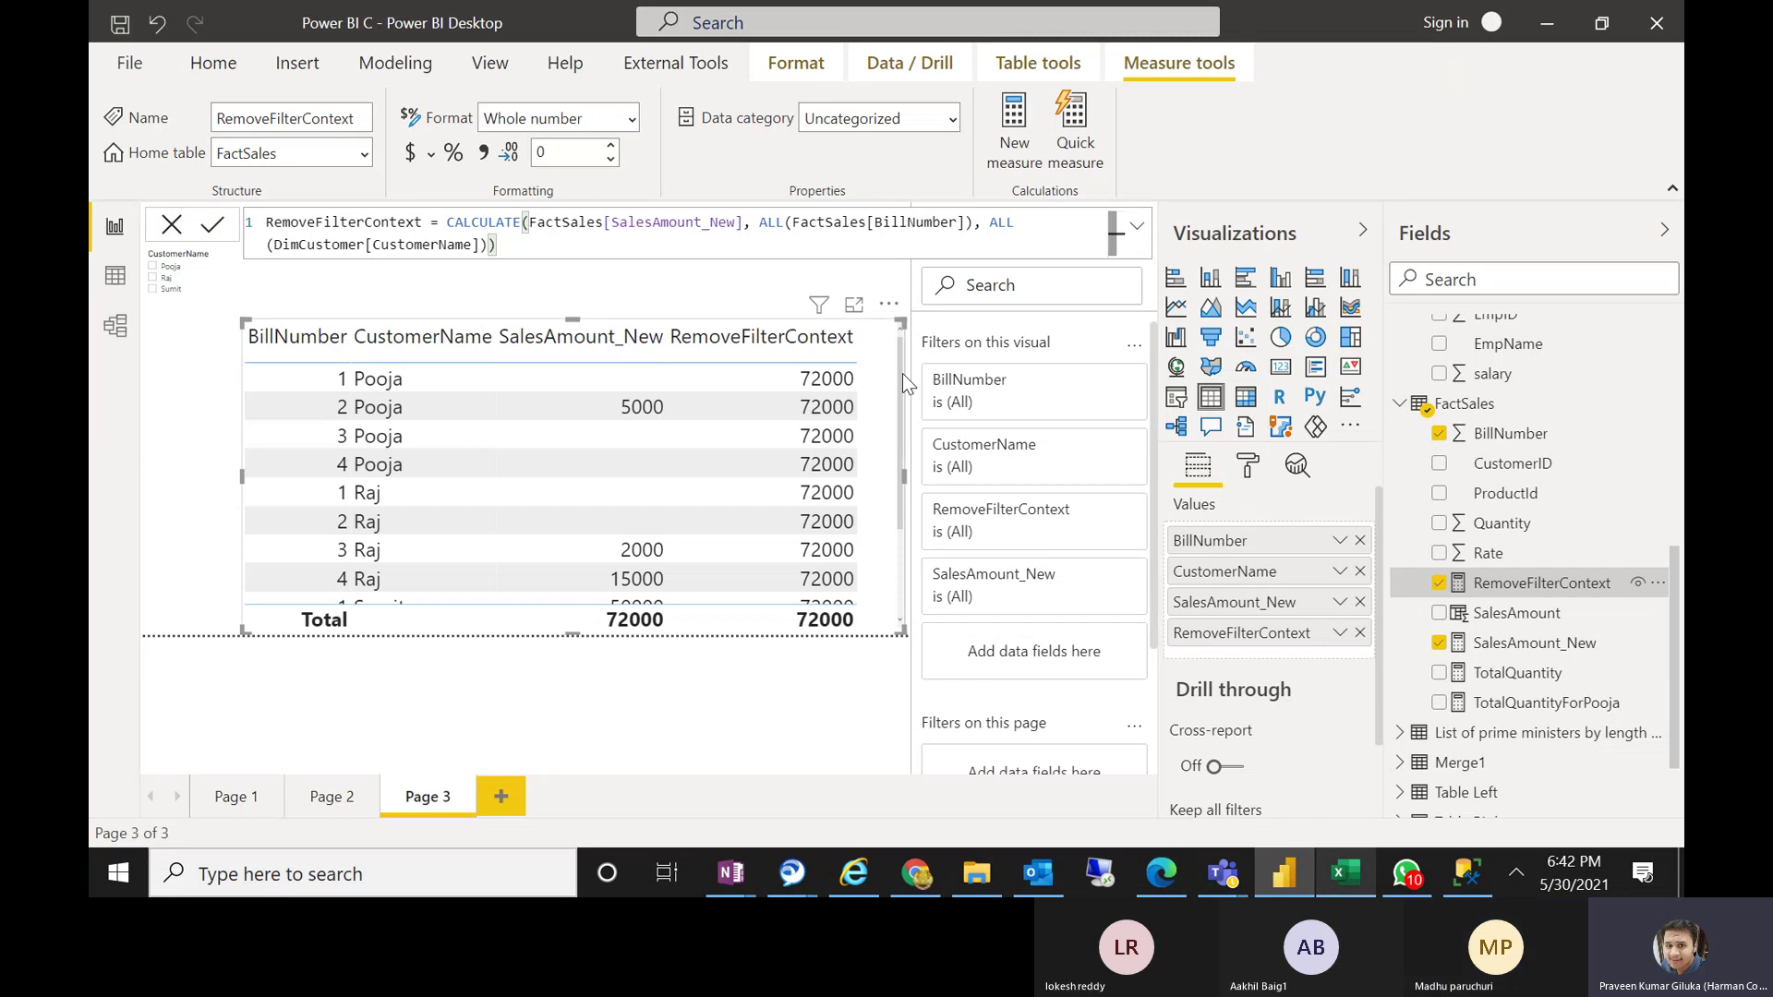
{"action": "scroll", "coordinate": [889, 487], "scroll_direction": "down", "scroll_amount": 3}
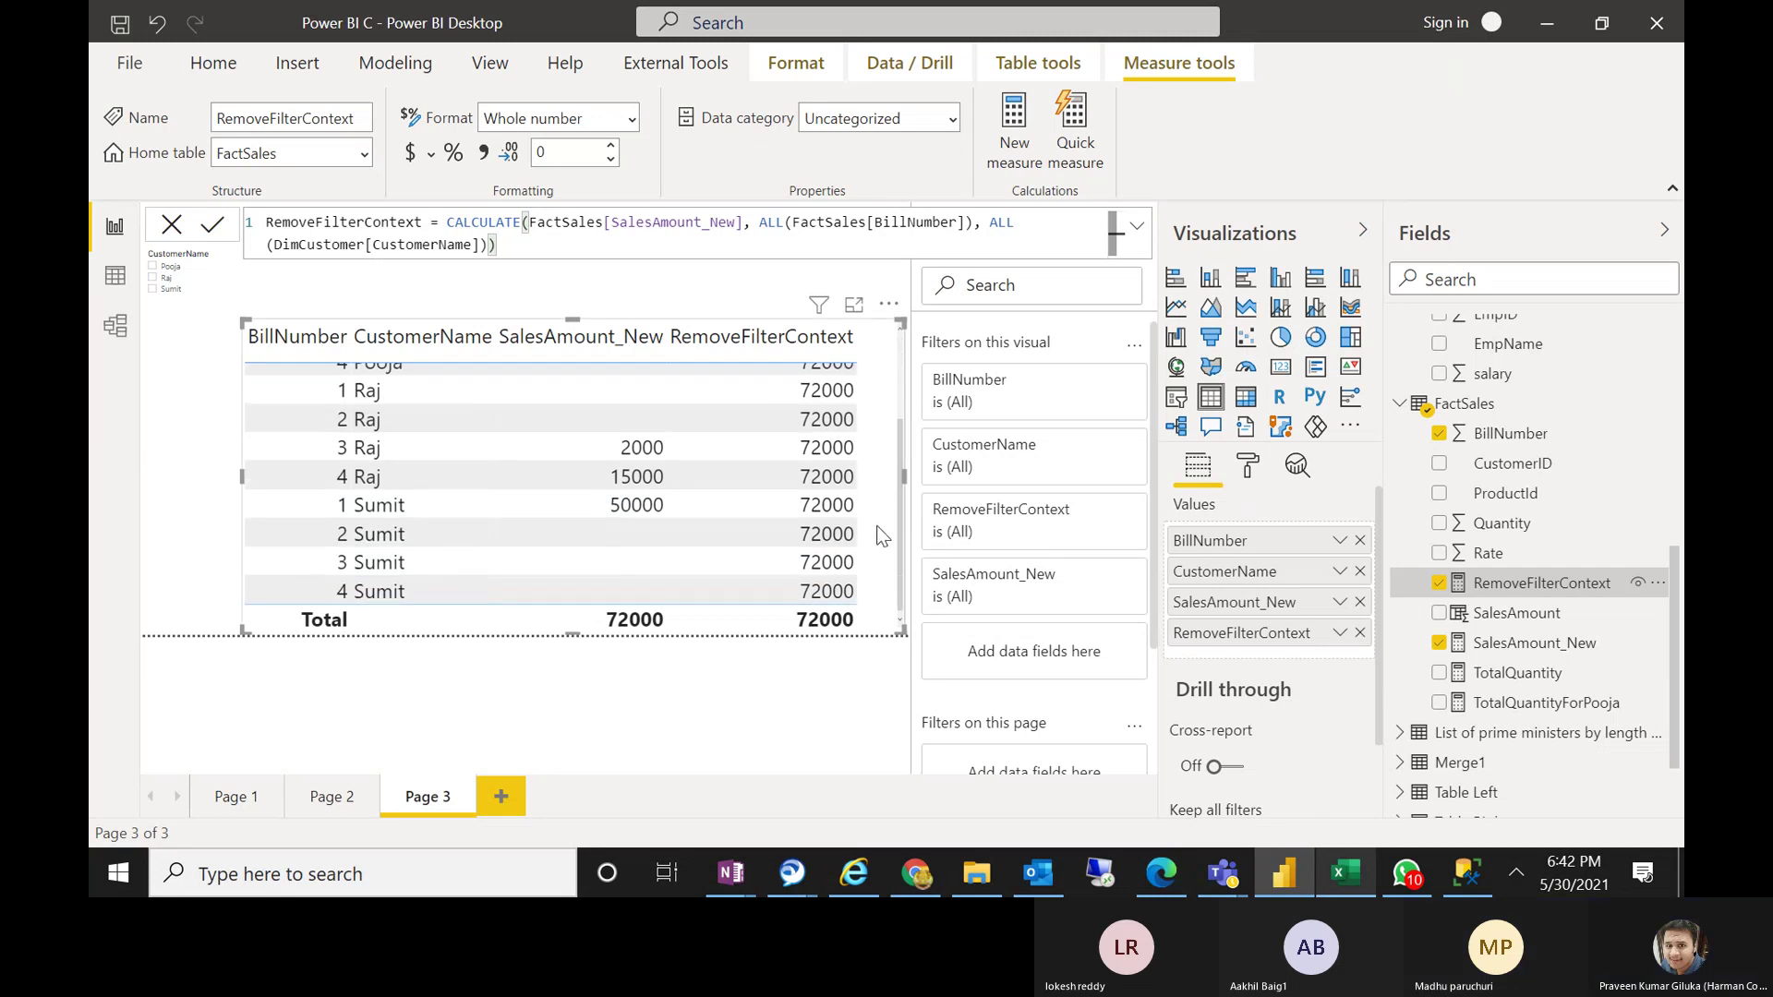
{"action": "scroll", "coordinate": [886, 481], "scroll_direction": "up", "scroll_amount": 3}
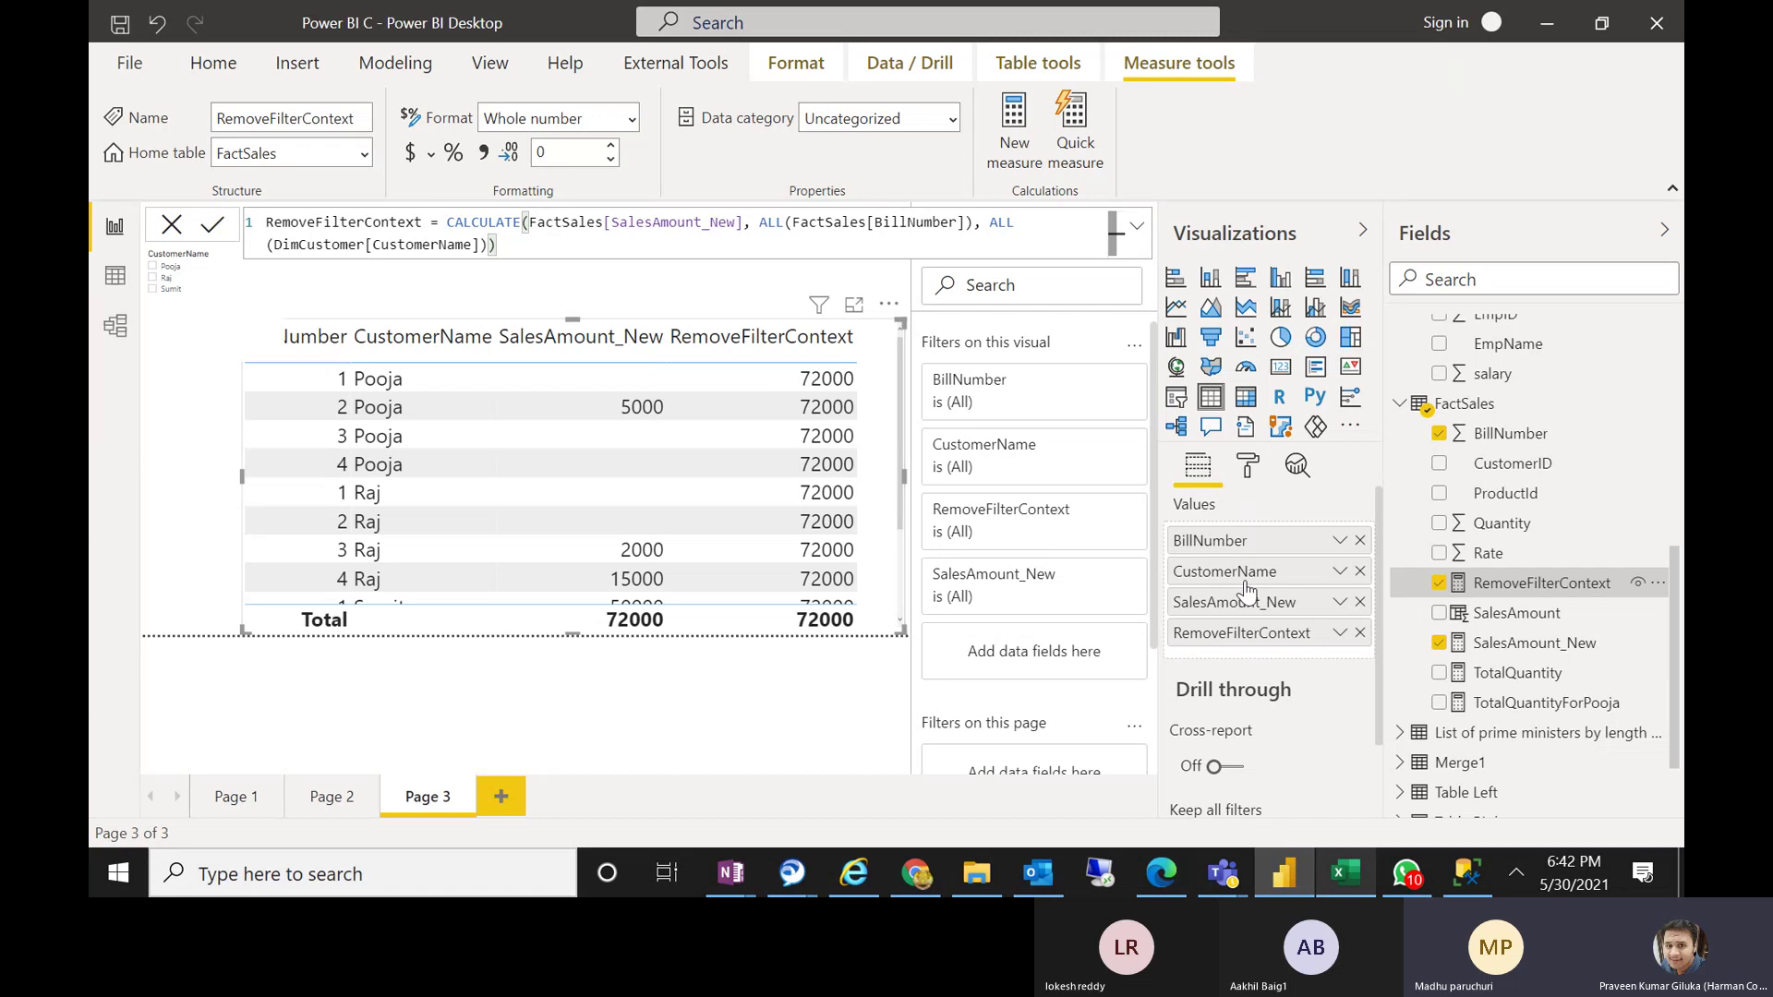
Remove BillNumber from the table visual and delete the ALL(FactSales[BillNumber]) filter from the RemoveFilterContext formula
{"action": "left_click", "coordinate": [1359, 541]}
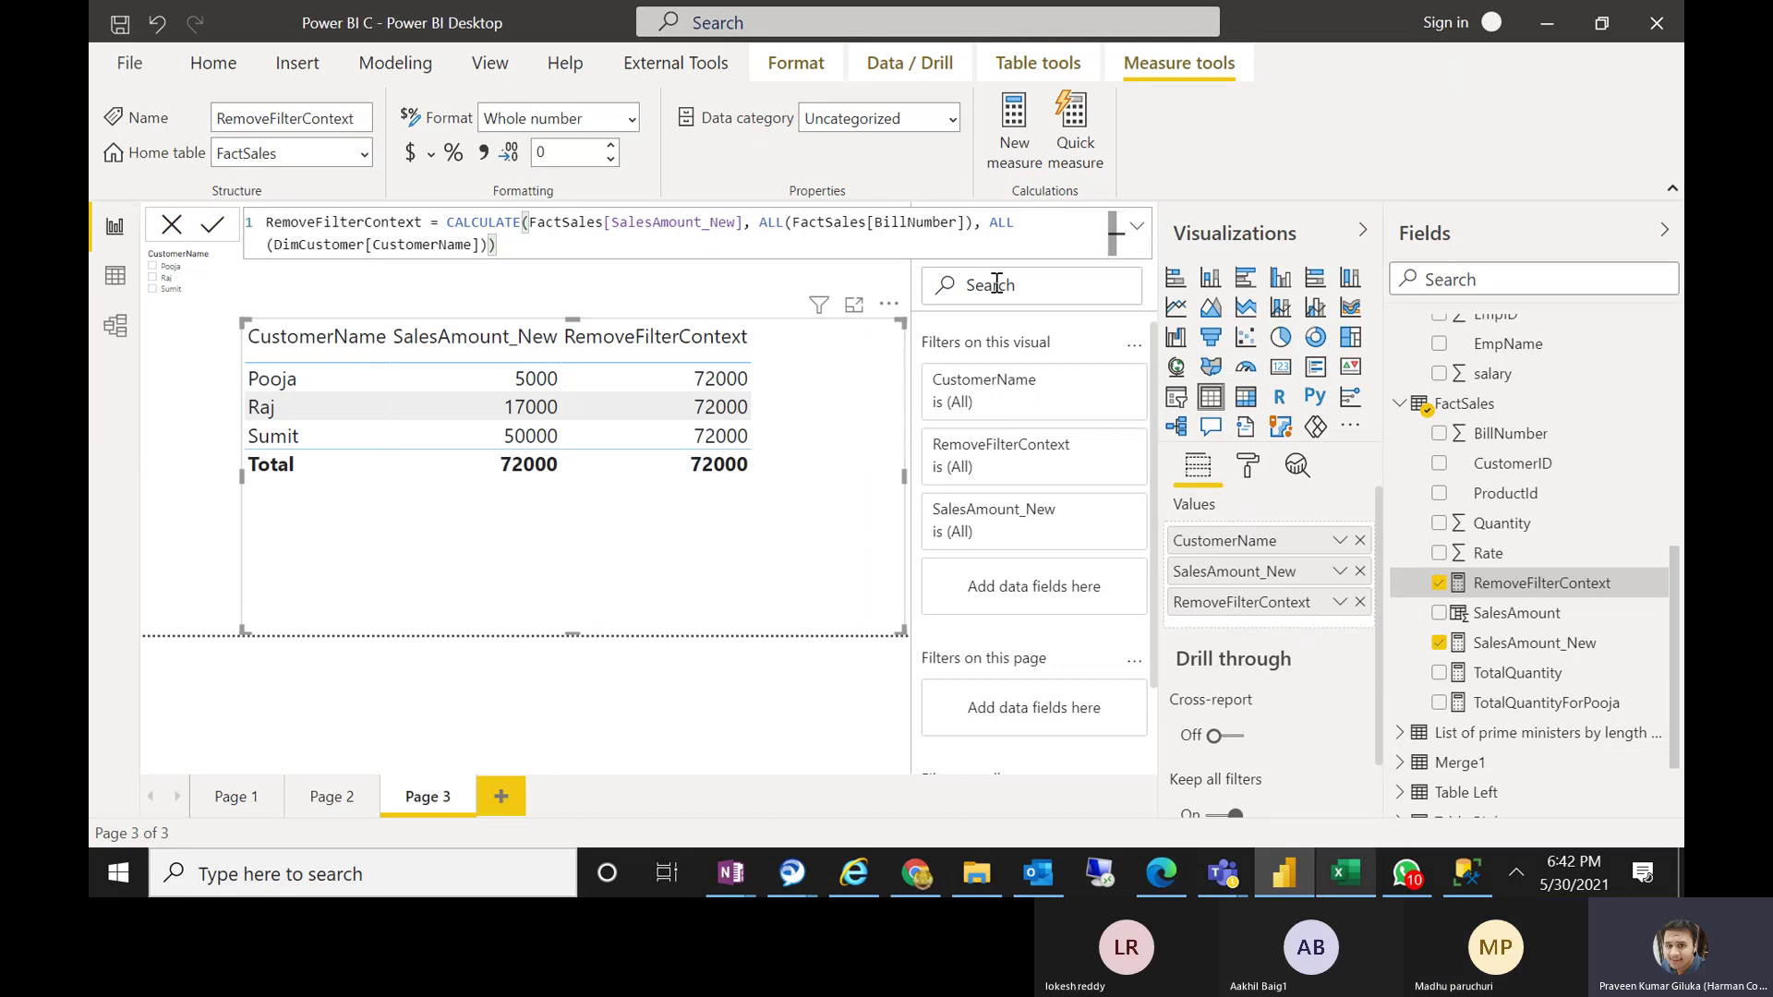
{"action": "left_click_drag", "start_coordinate": [984, 230], "coordinate": [757, 222]}
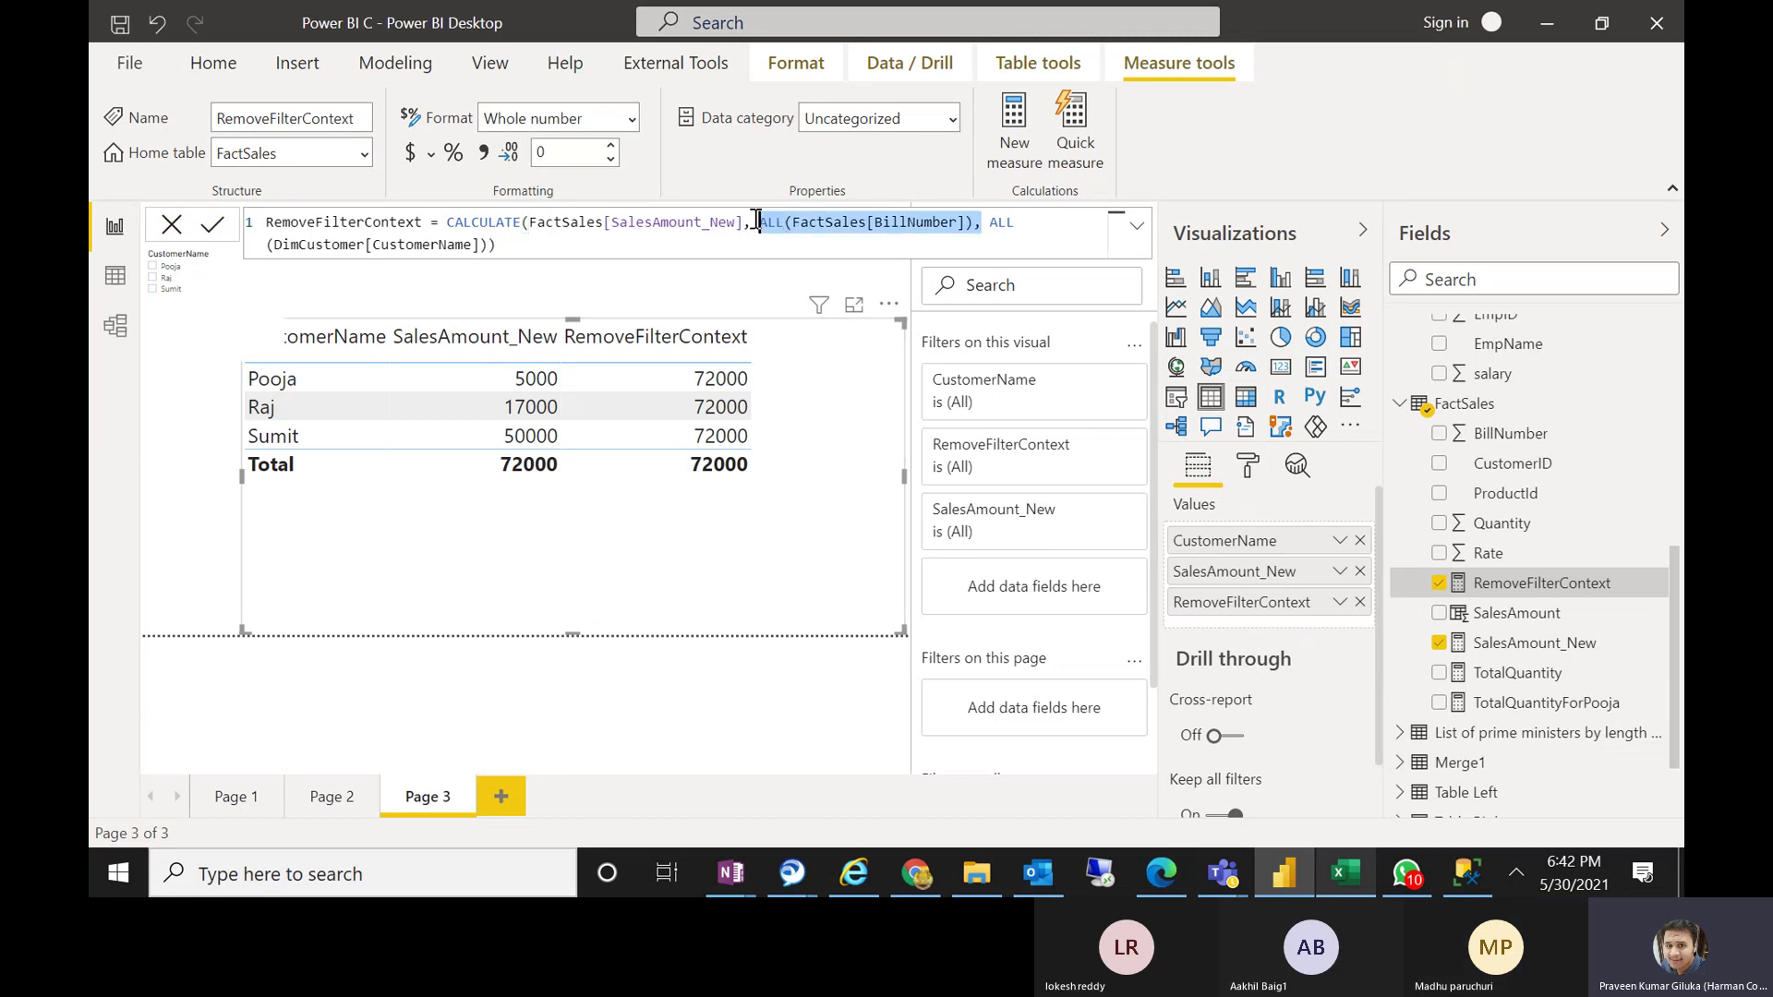
{"action": "key", "text": "BackSpace"}
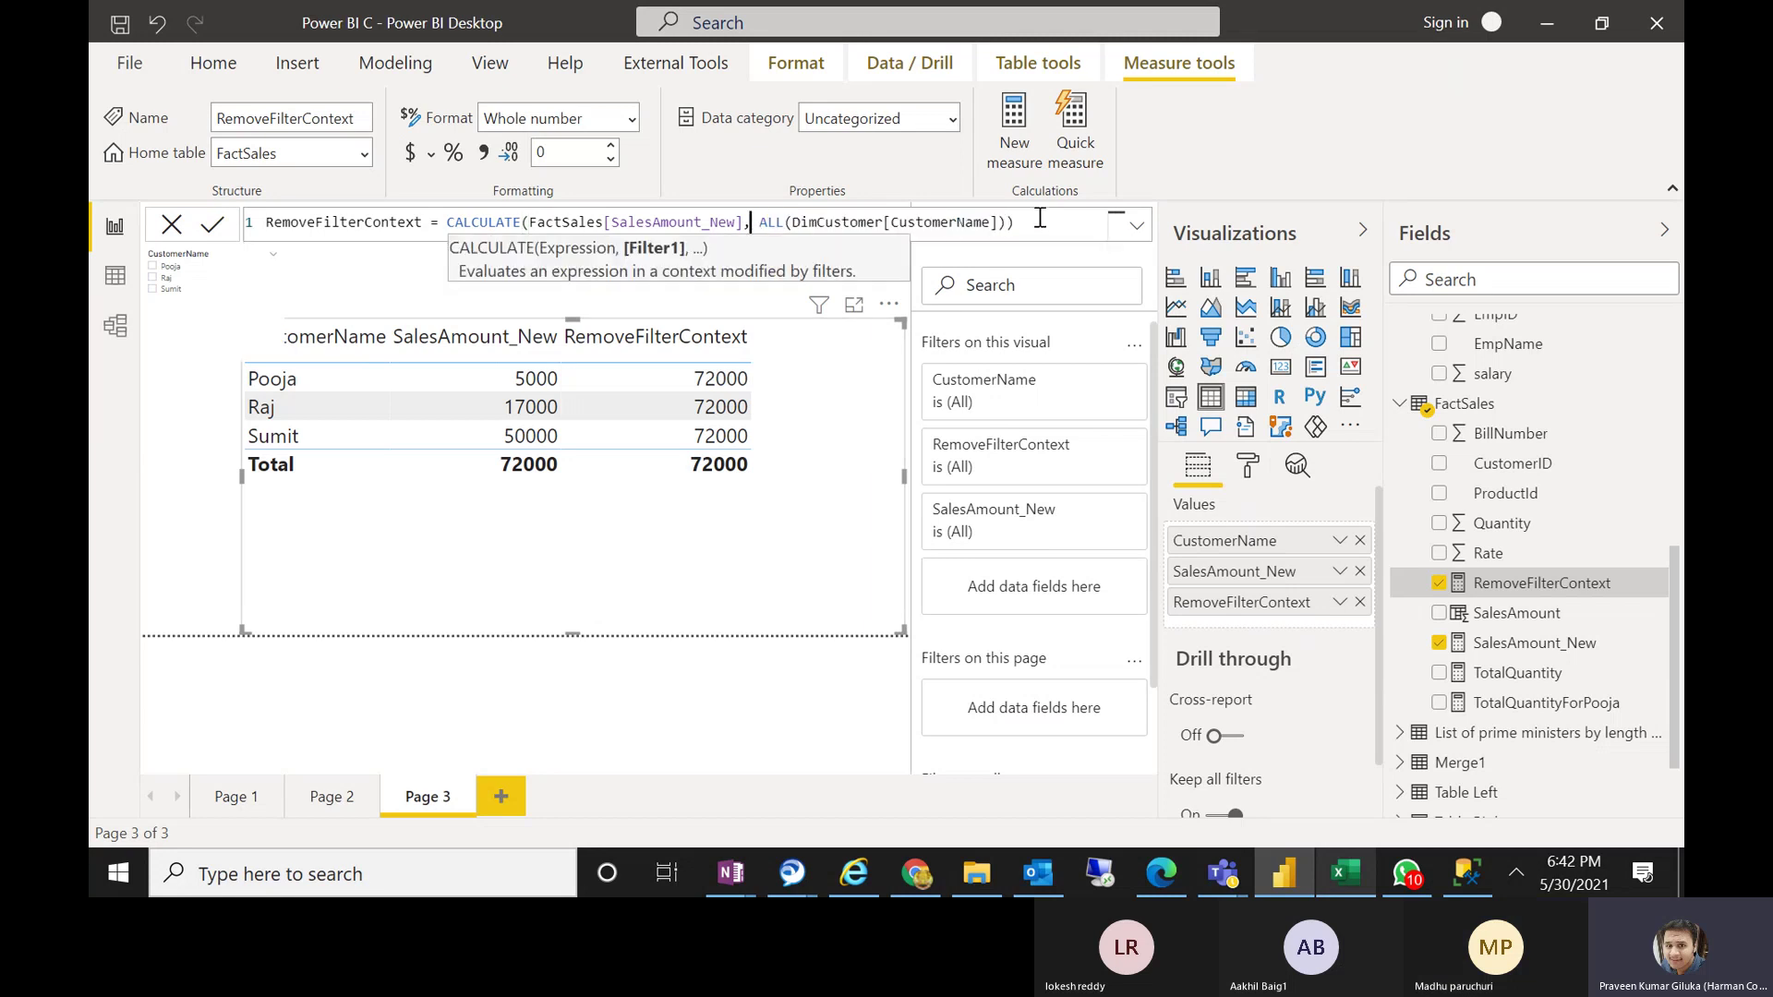
{"action": "key", "text": "Return"}
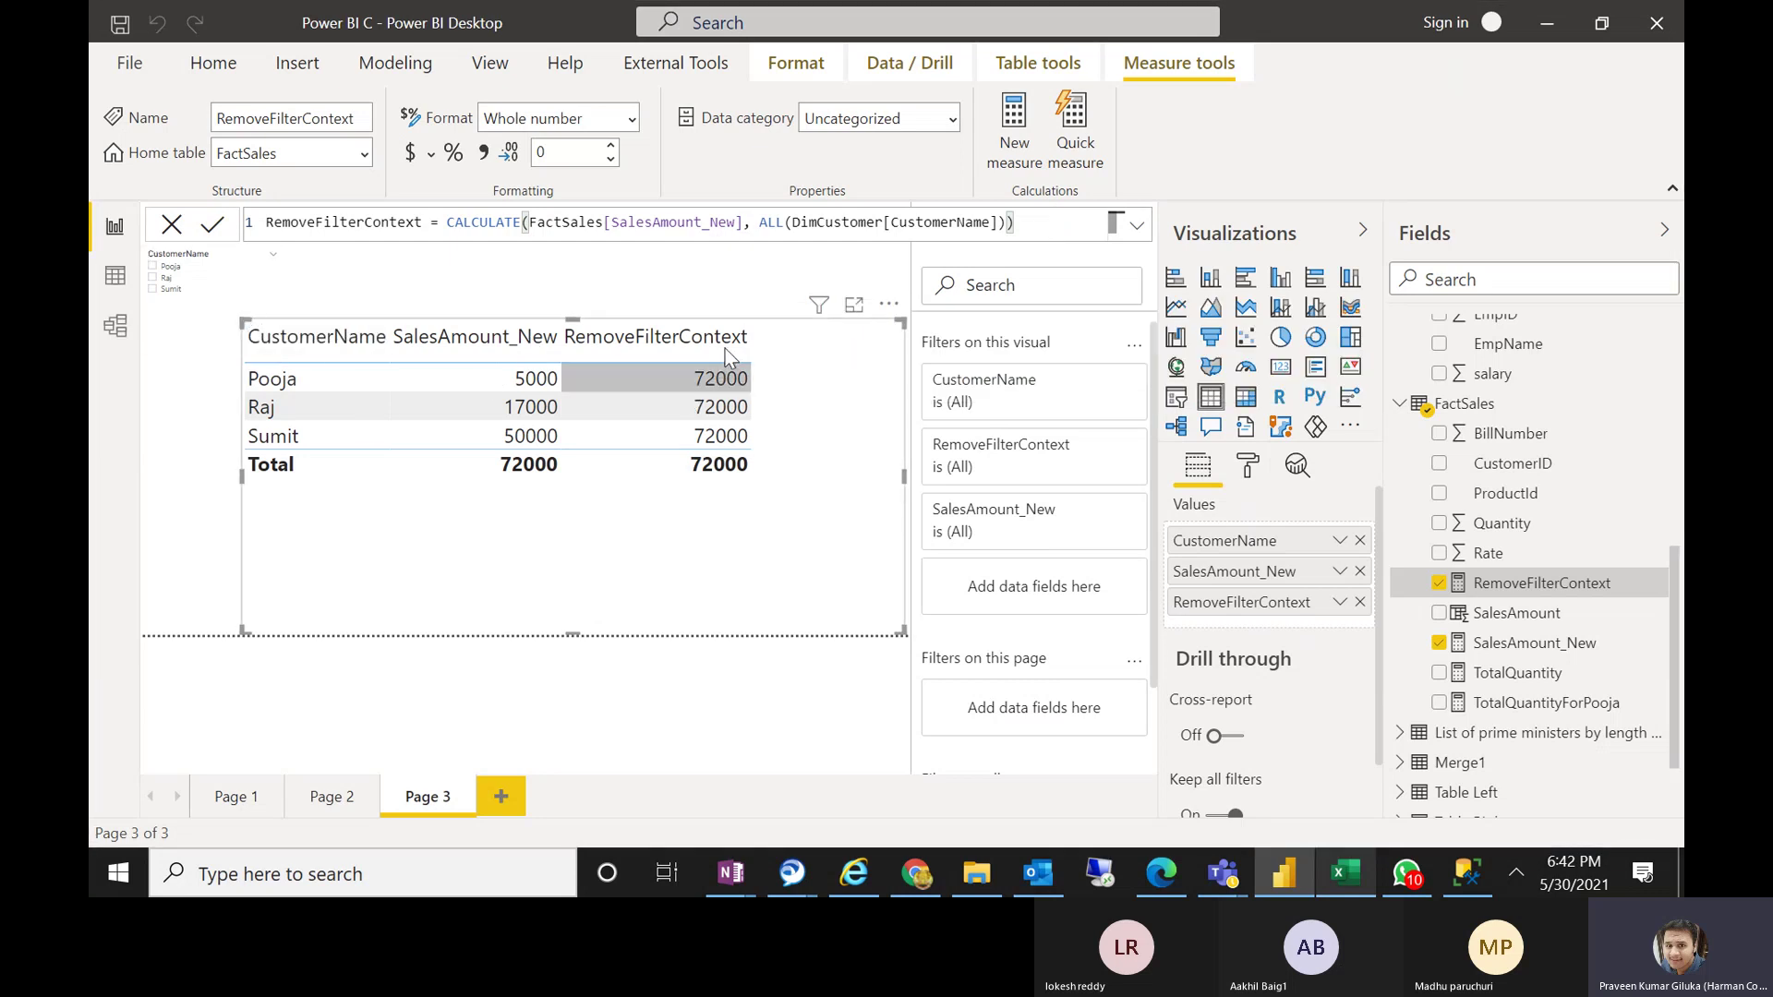
{"action": "mouse_move", "coordinate": [715, 478]}
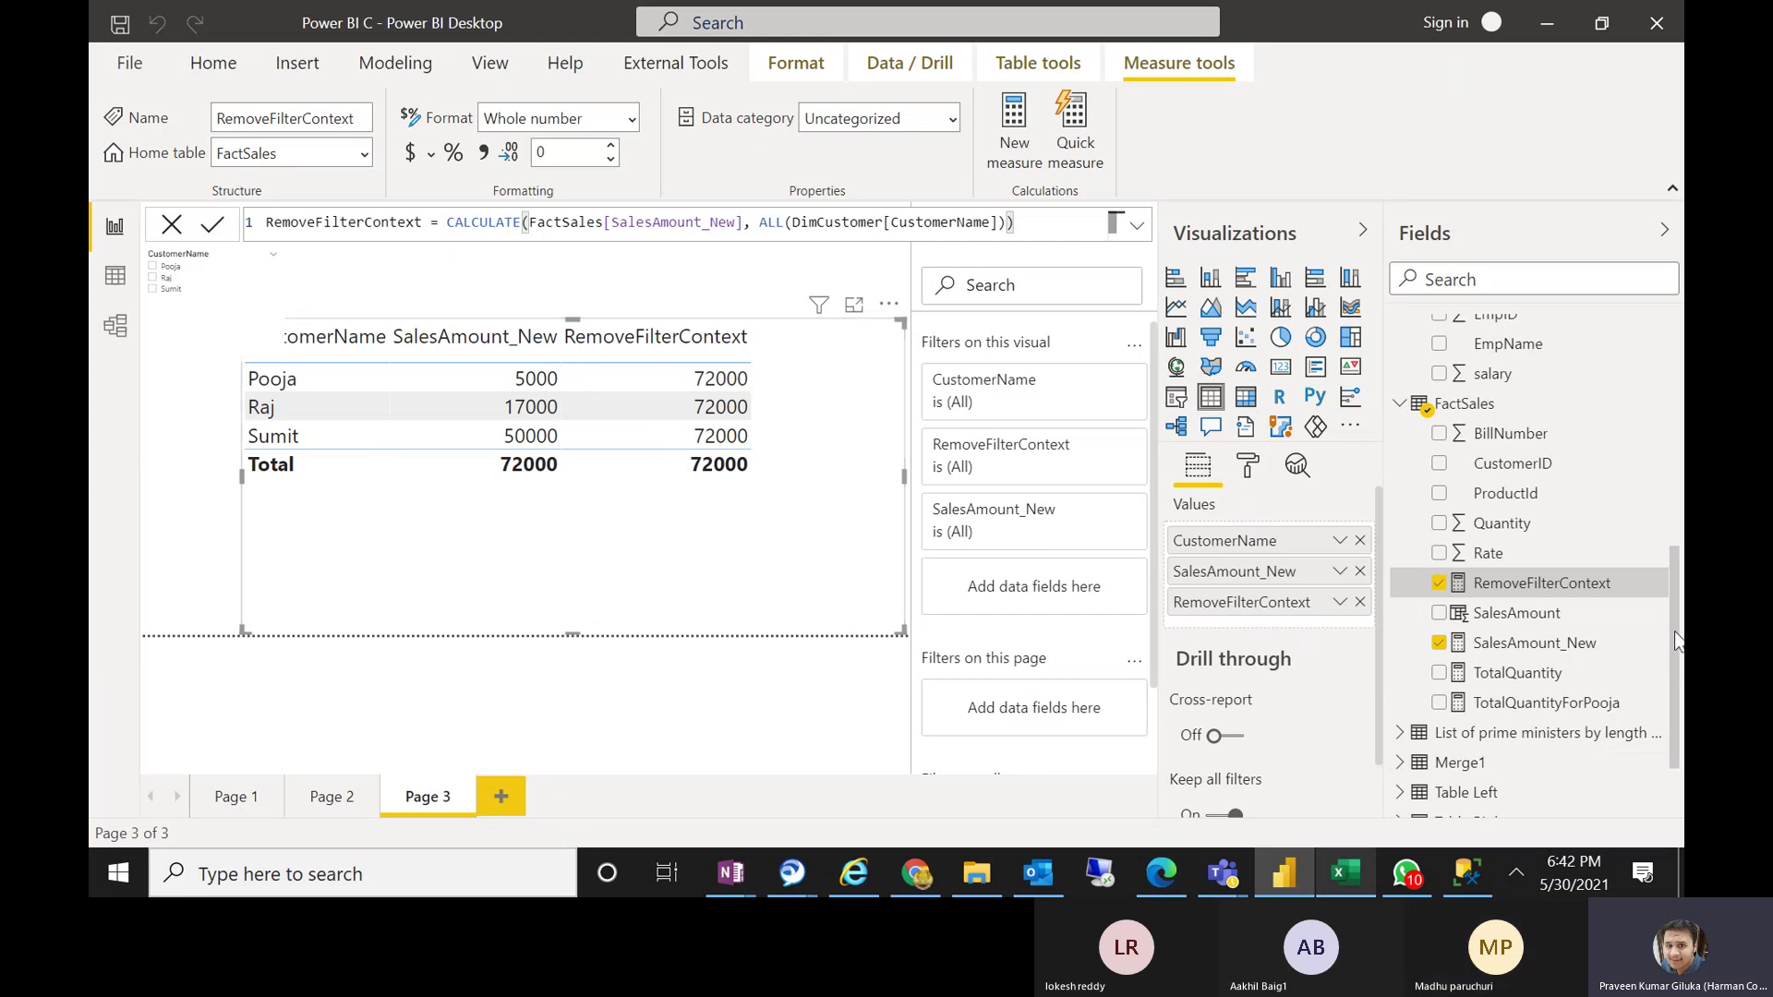
Add the City field from DimCustomer to the table visual between CustomerName and SalesAmount_New
{"action": "left_click_drag", "start_coordinate": [1677, 640], "coordinate": [1671, 573]}
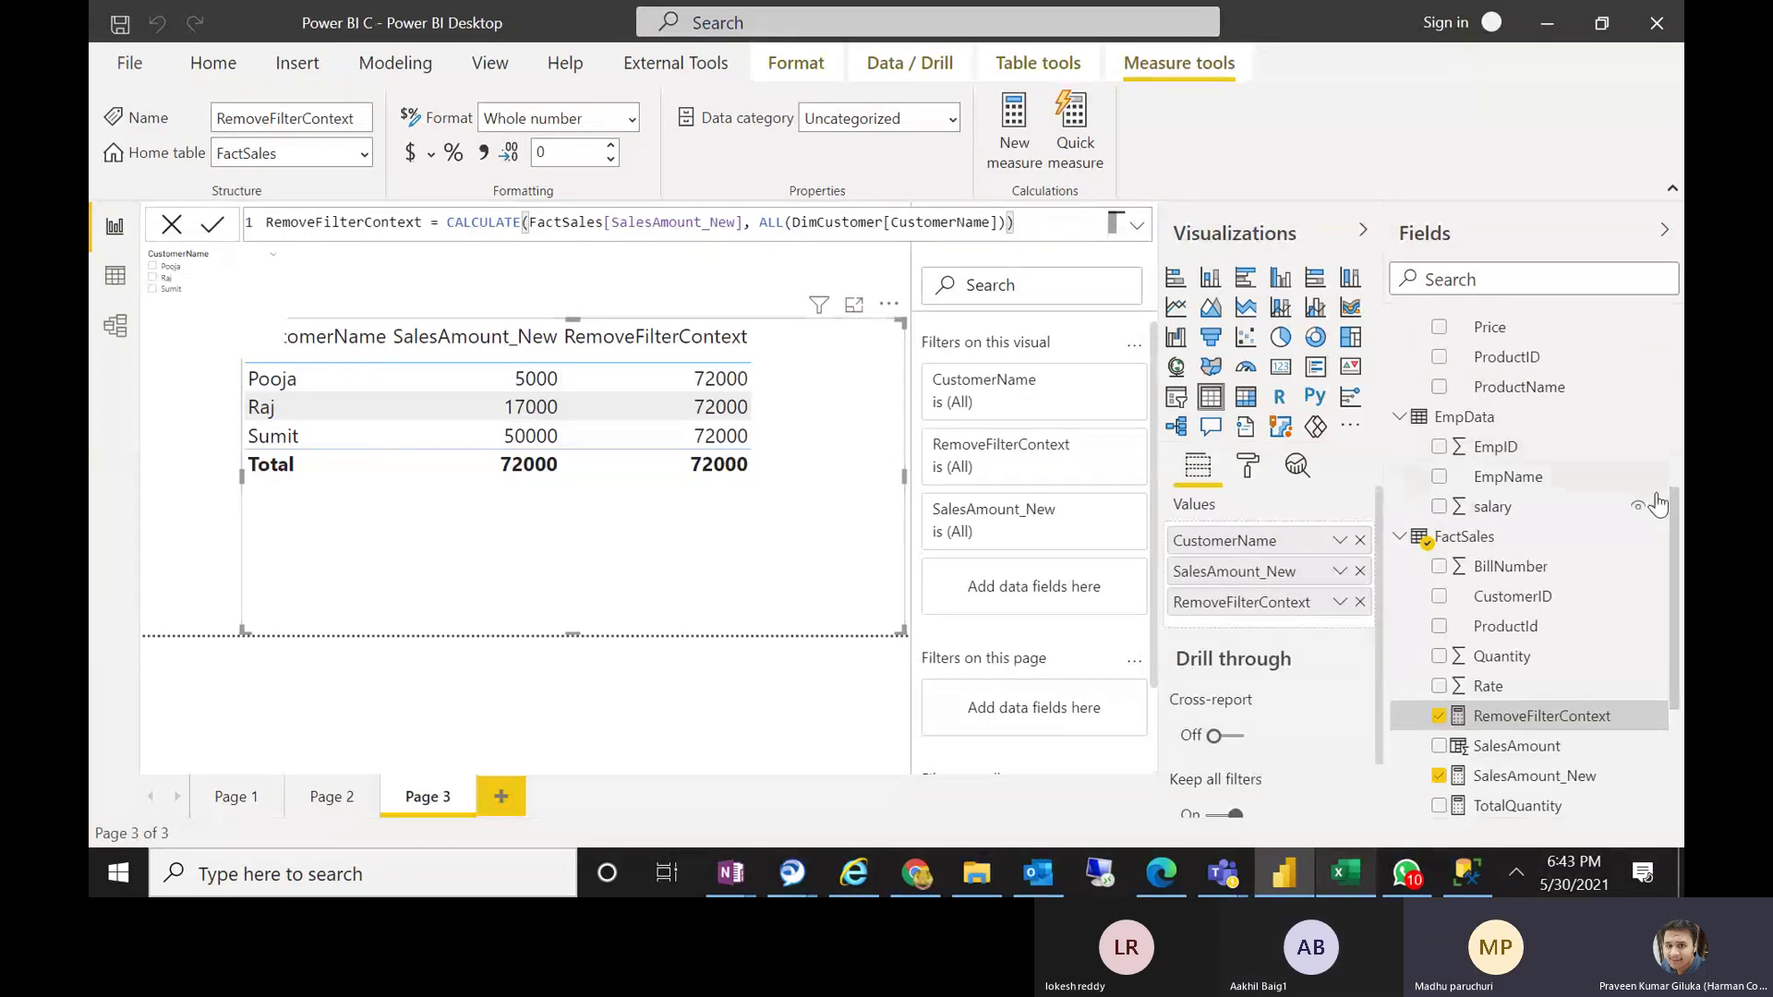
{"action": "left_click_drag", "start_coordinate": [1671, 521], "coordinate": [1626, 333]}
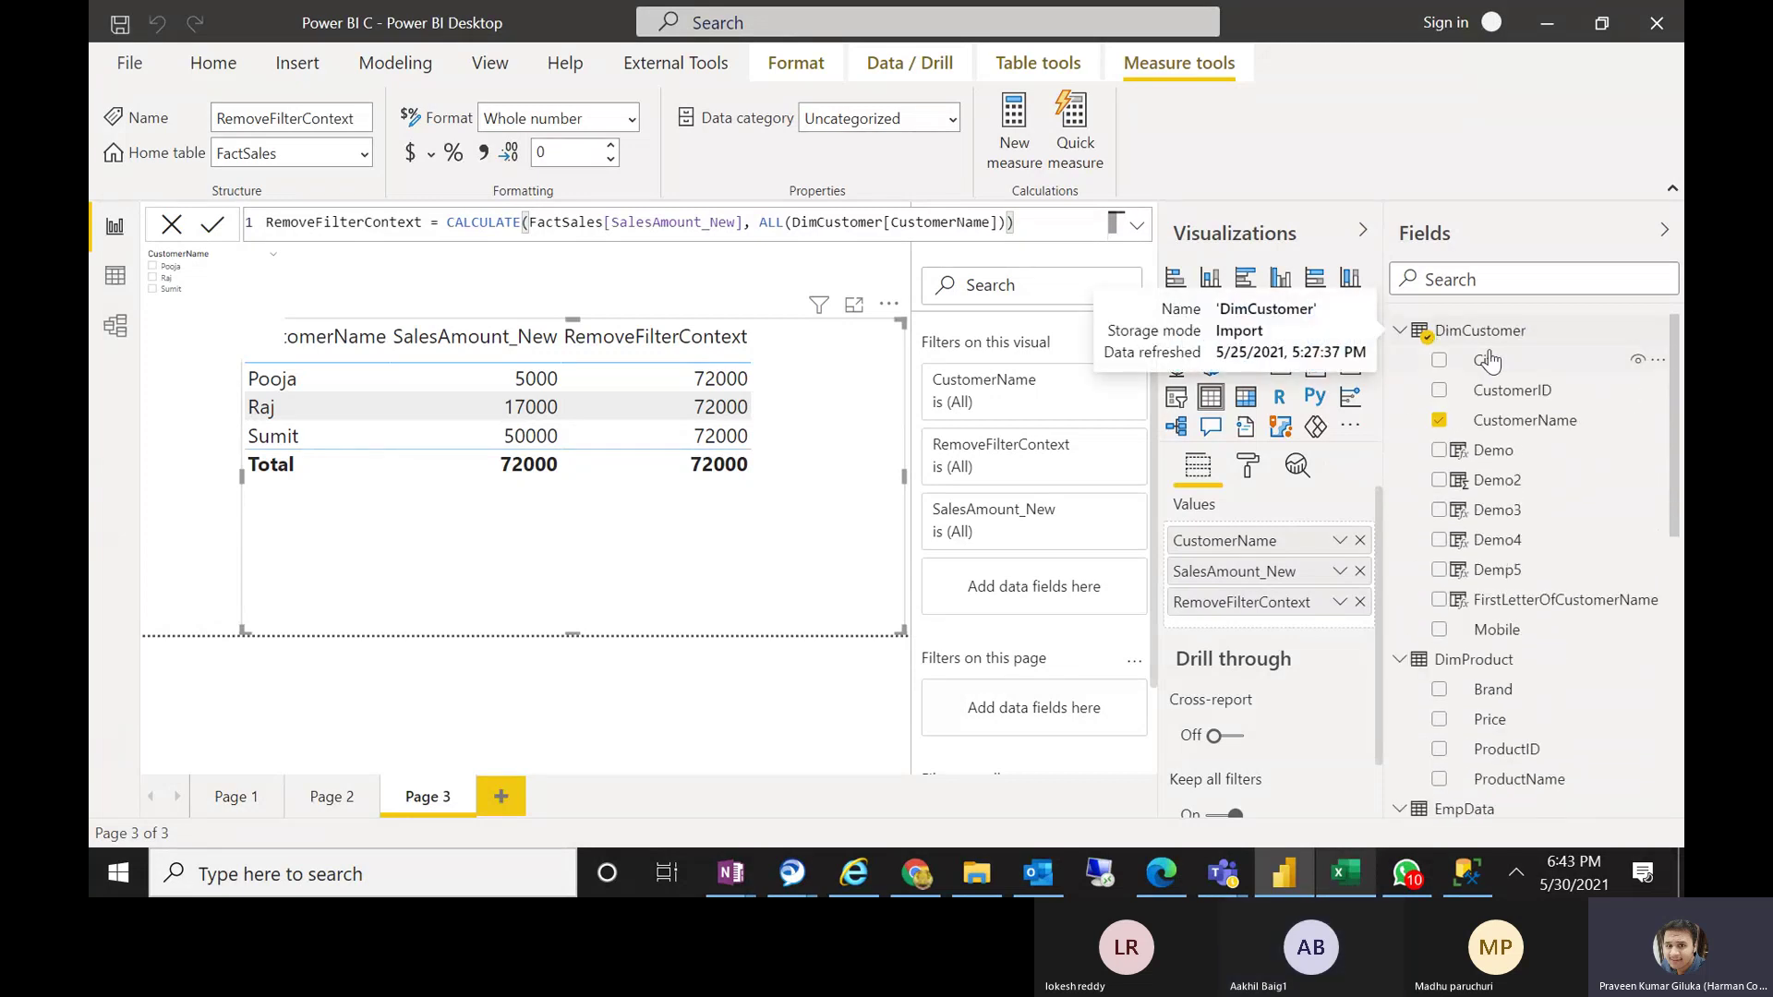
{"action": "left_click_drag", "start_coordinate": [1483, 369], "coordinate": [1280, 554]}
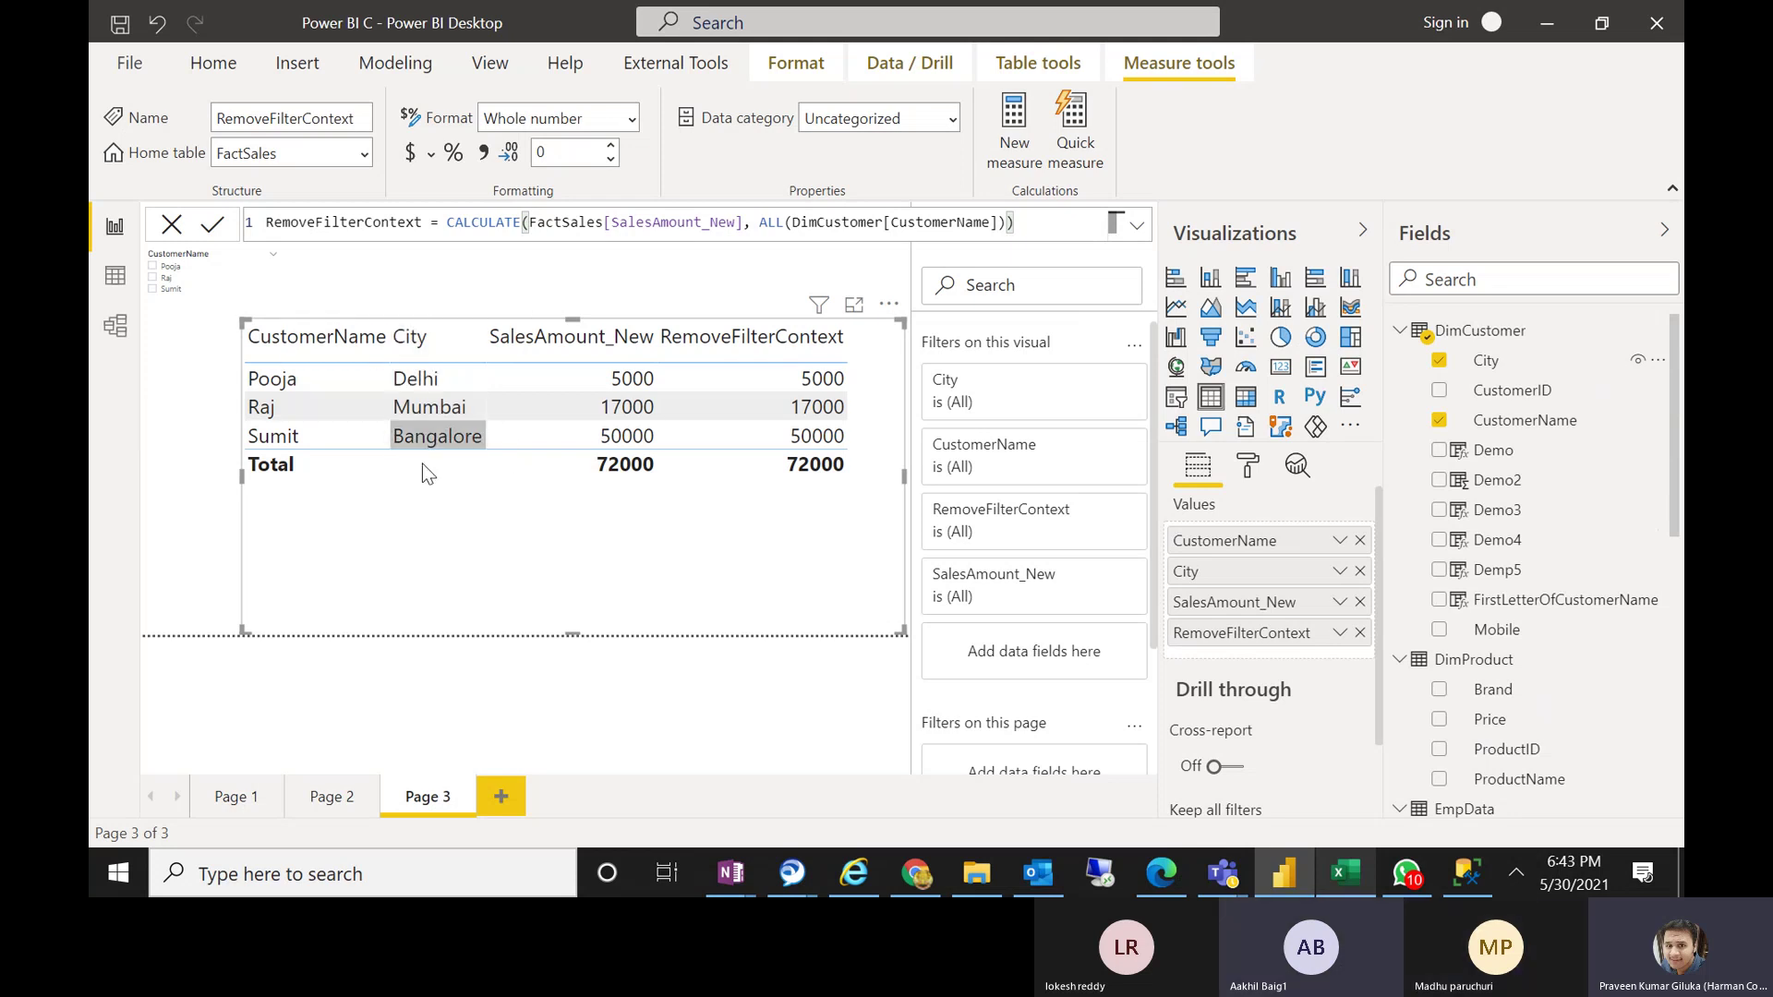
Add DimCustomer[City] as a second column inside the ALL function of RemoveFilterContext and commit the formula
{"action": "left_click", "coordinate": [998, 222]}
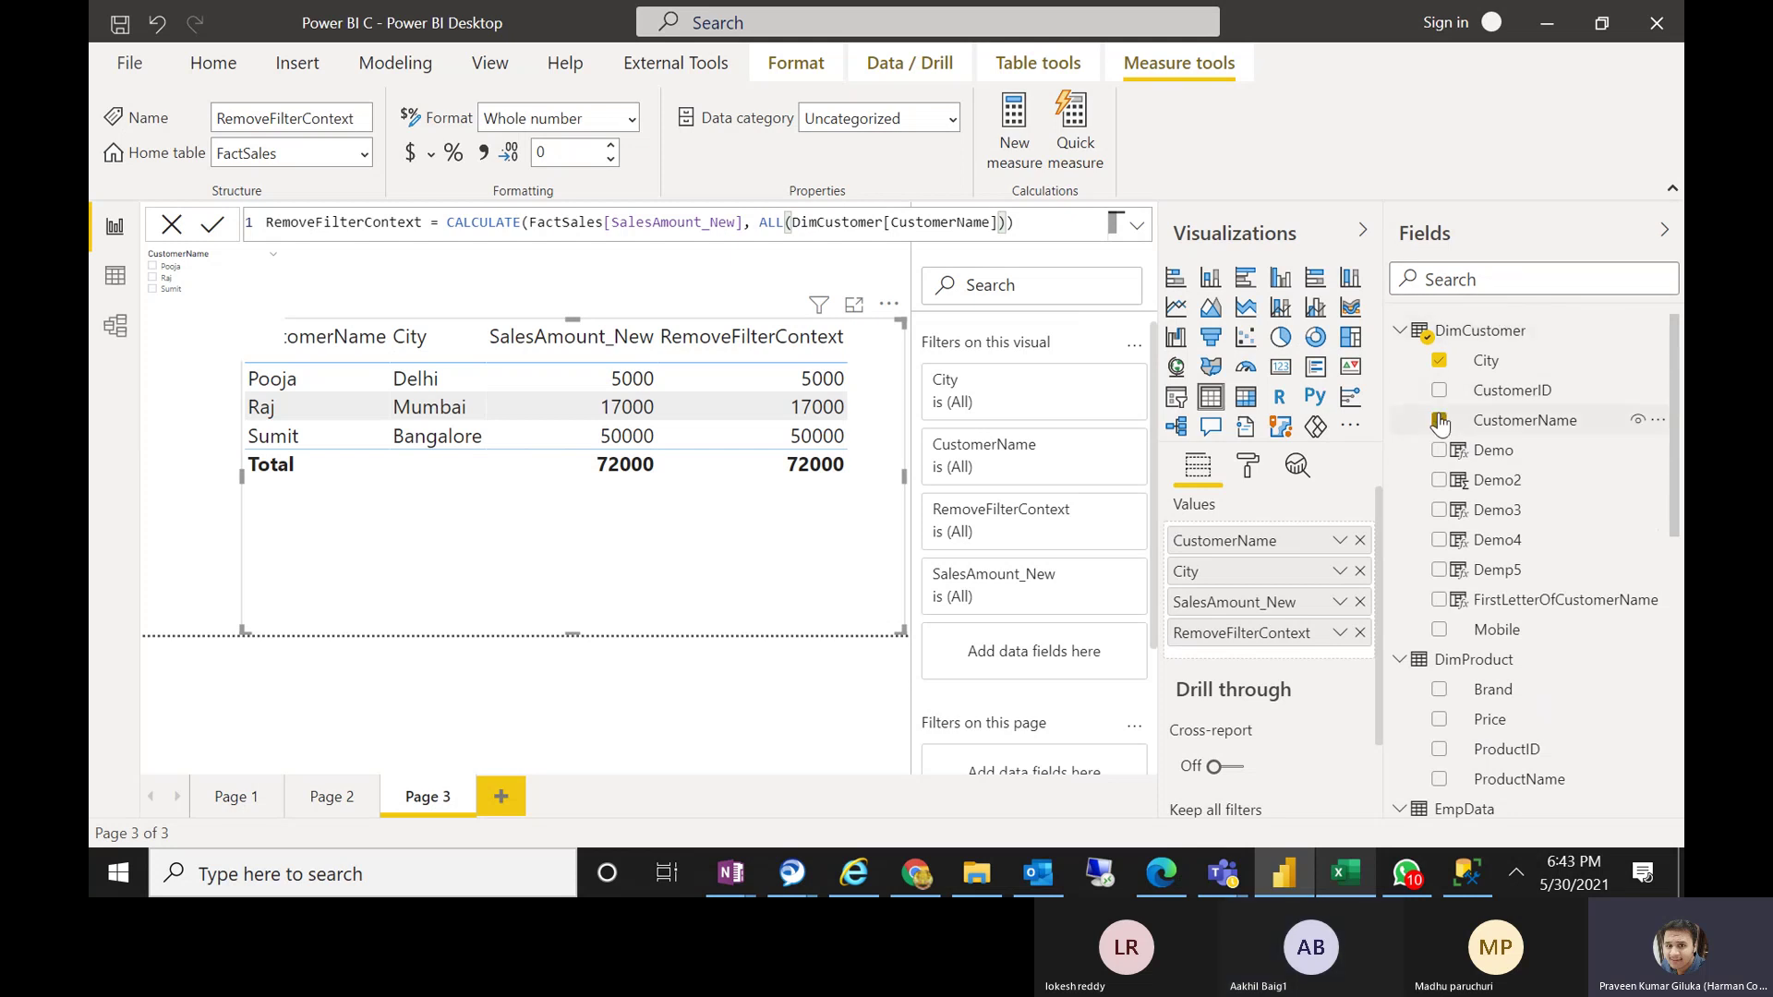
{"action": "double_click", "coordinate": [771, 222]}
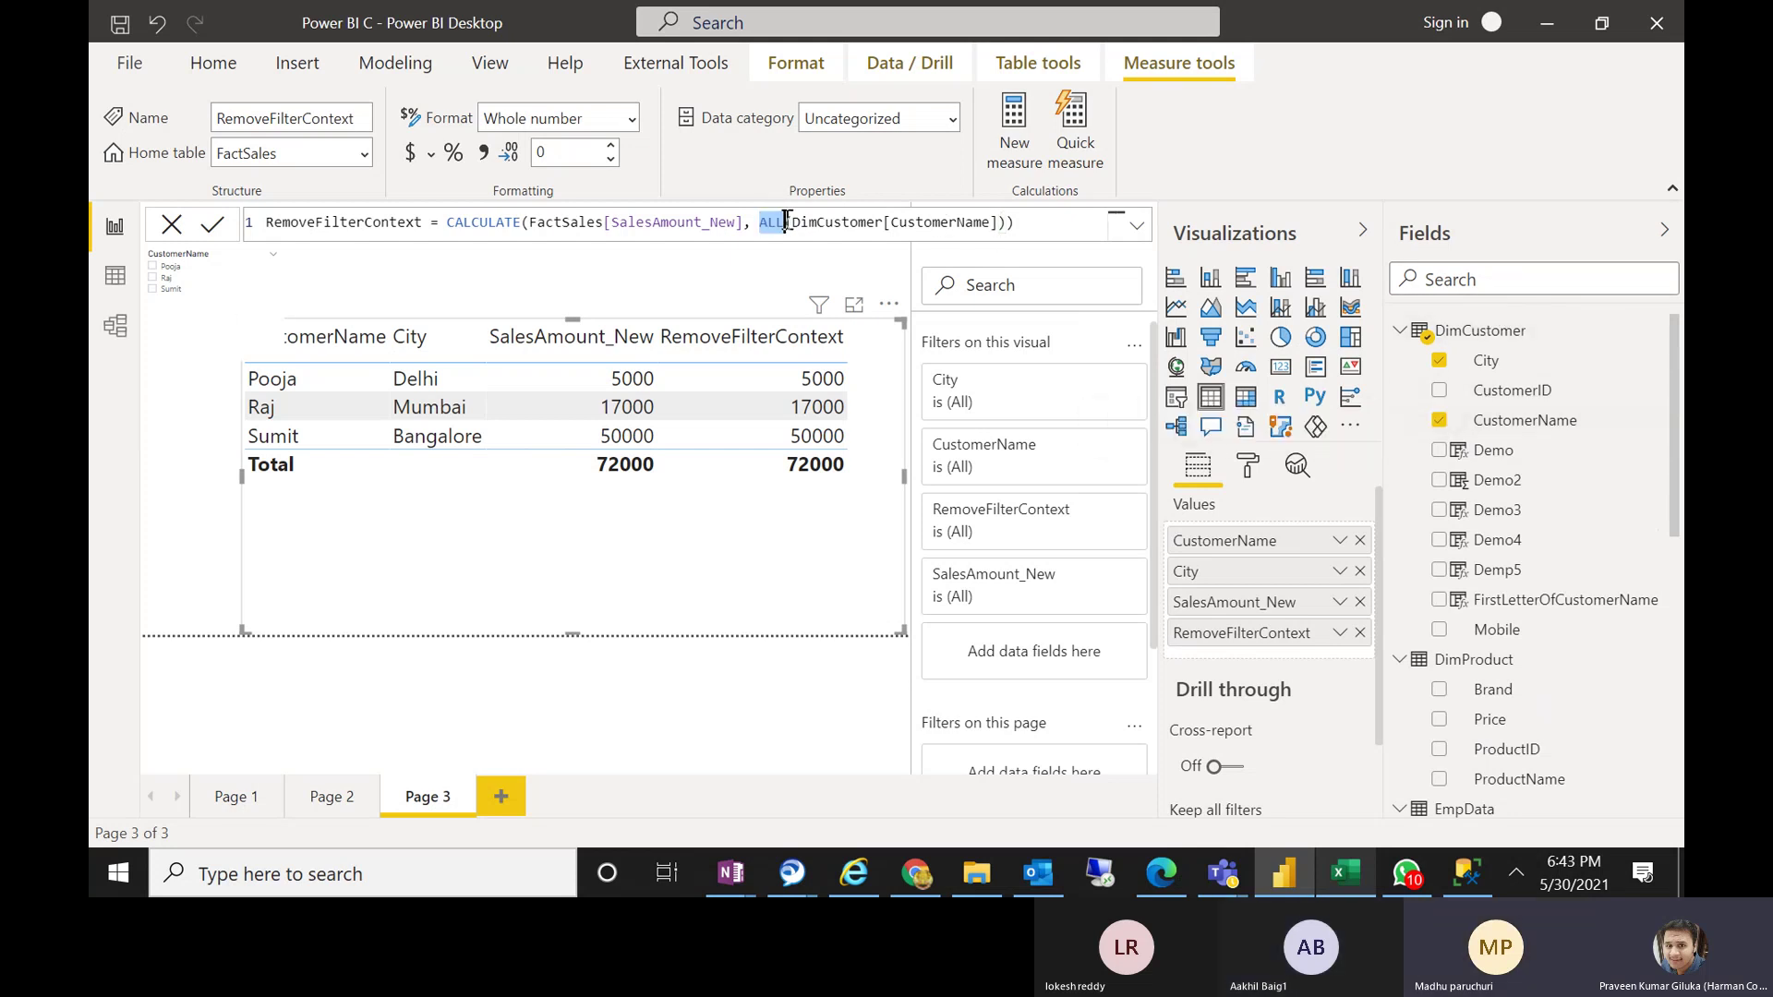
{"action": "left_click", "coordinate": [997, 223]}
{"action": "type", "text": ","}
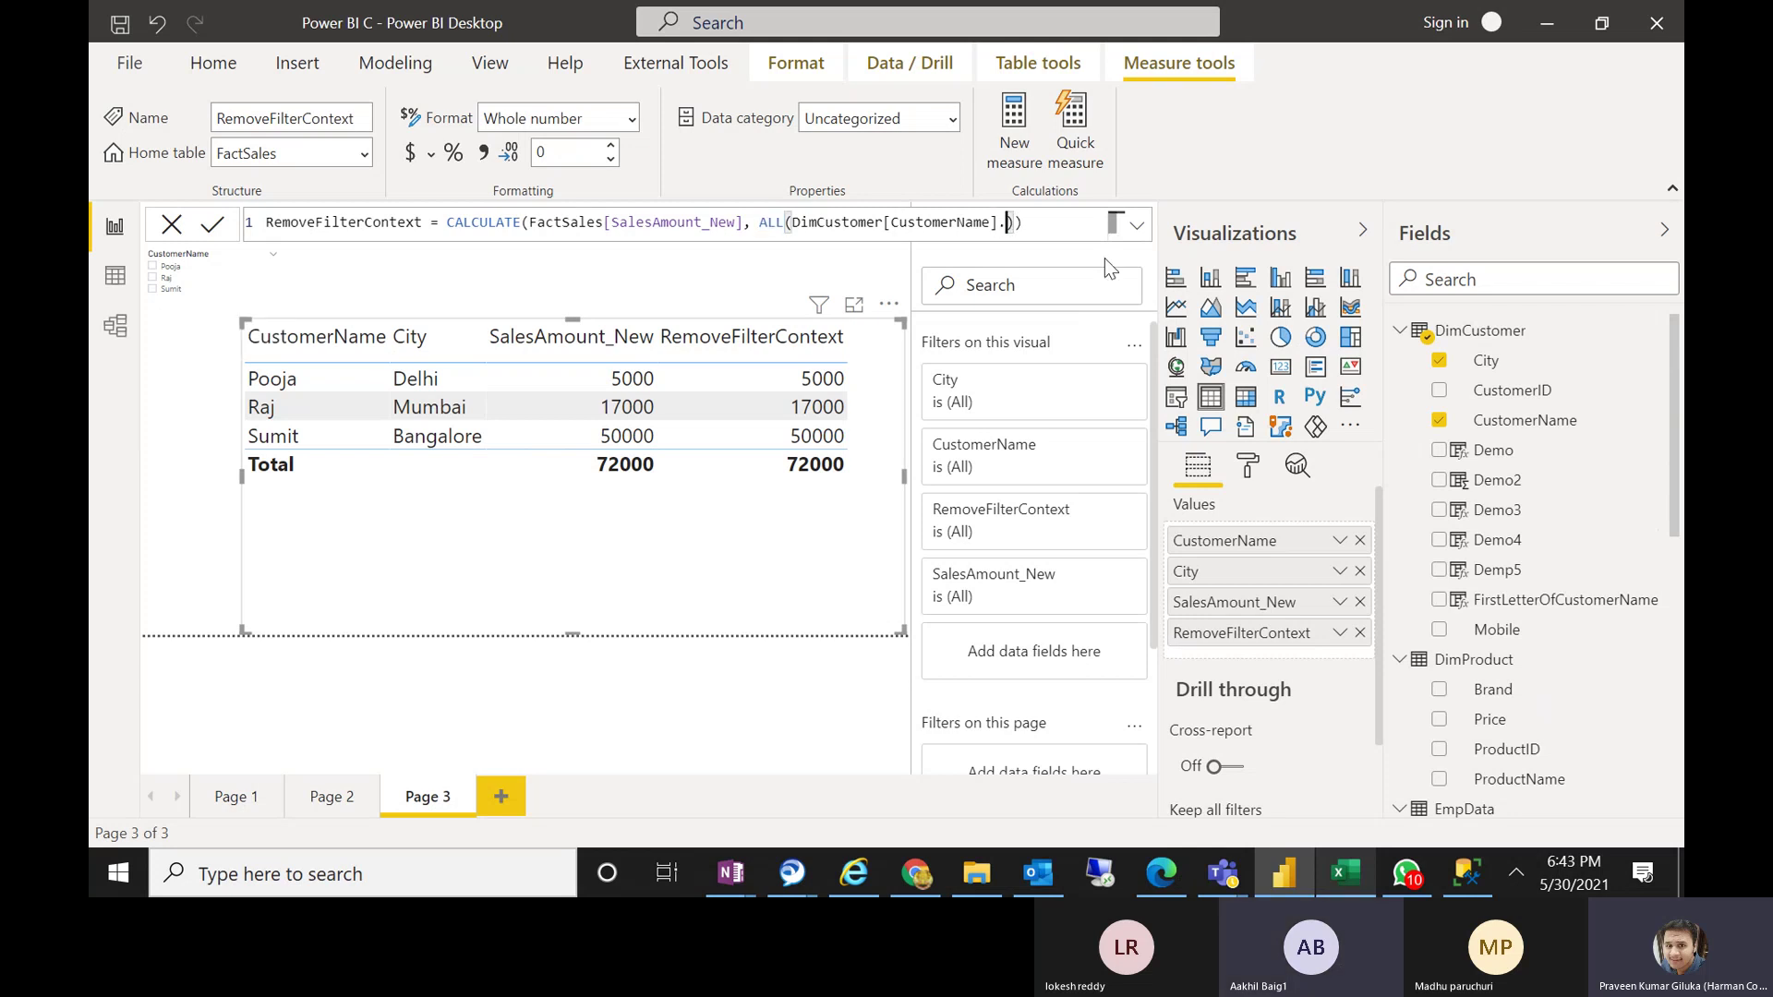
{"action": "type", "text": " CITY"}
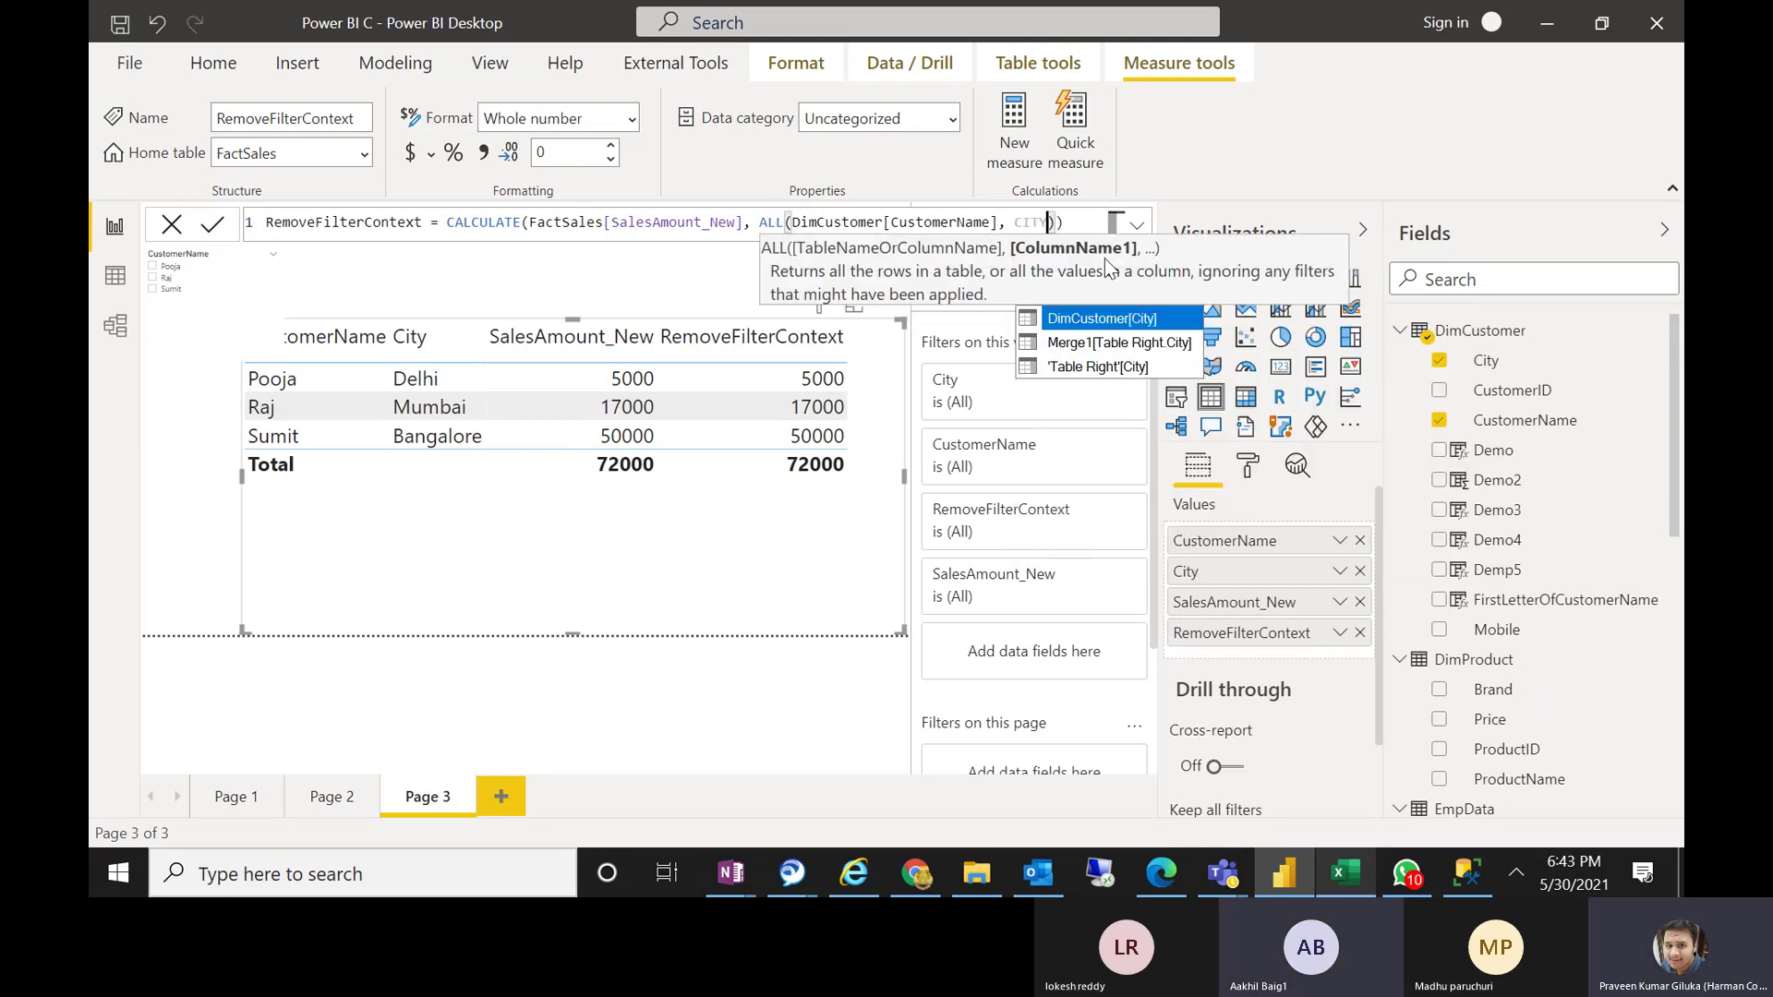
{"action": "key", "text": "Tab"}
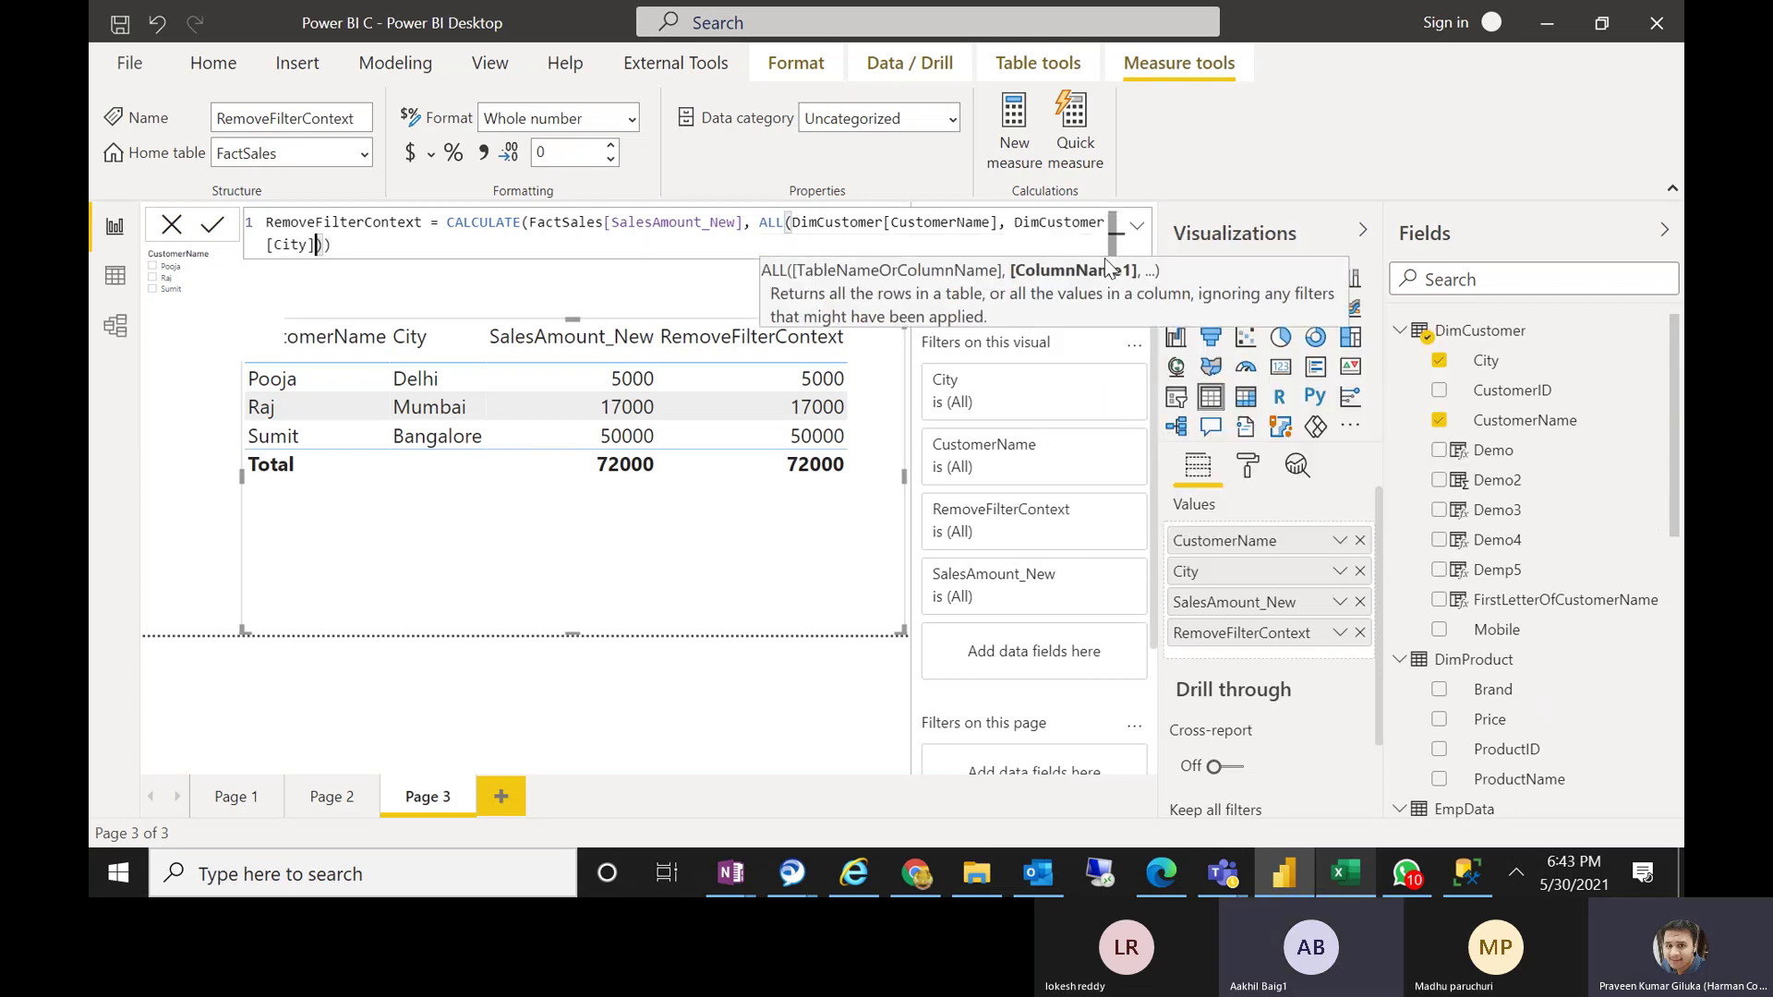
{"action": "left_click", "coordinate": [909, 251]}
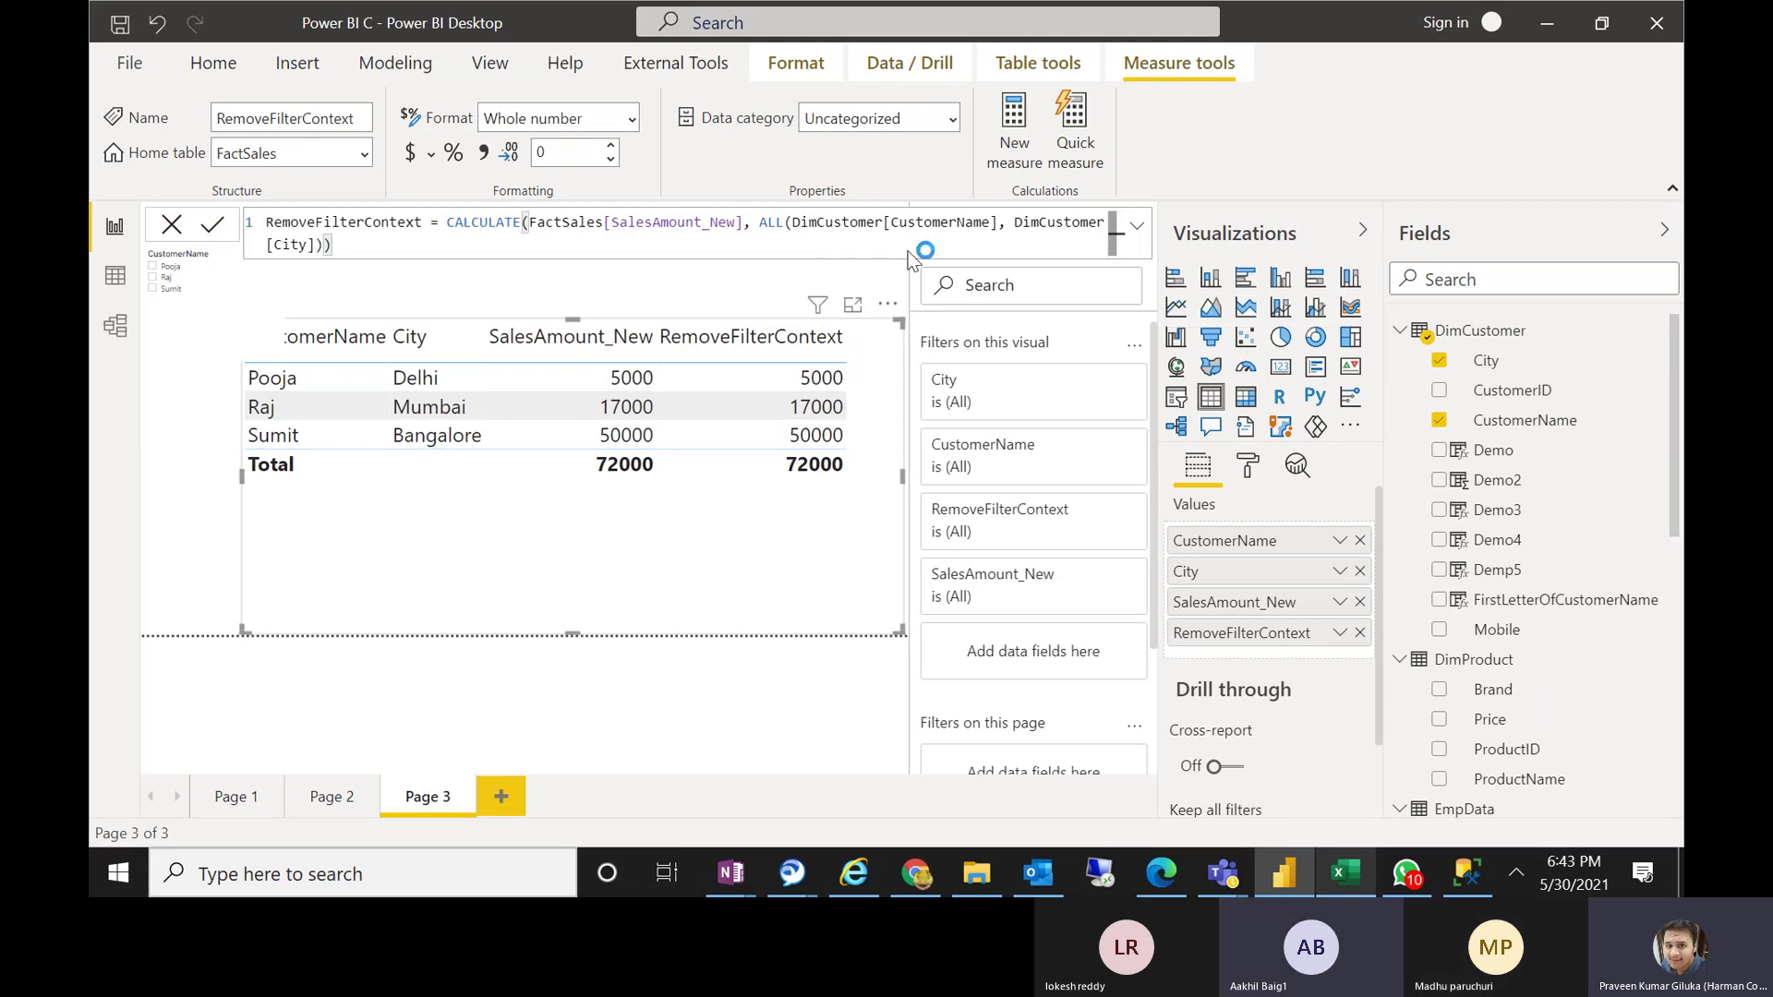
{"action": "key", "text": "Return"}
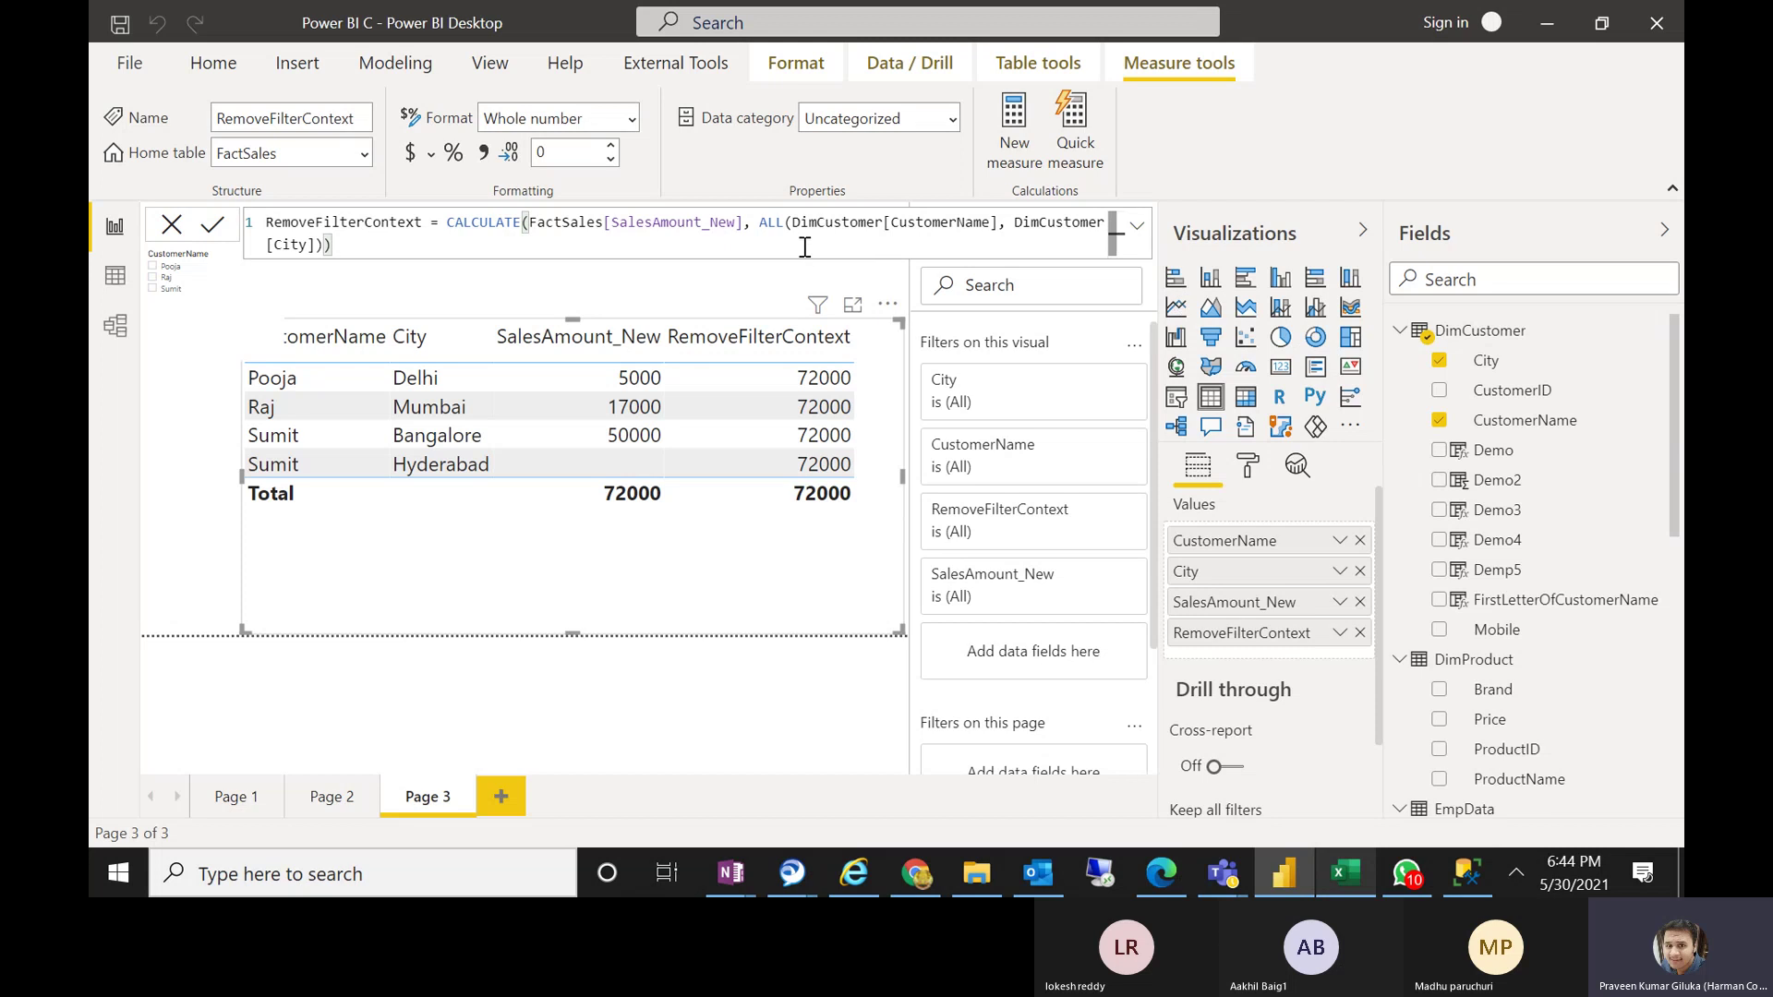
{"action": "left_click_drag", "start_coordinate": [755, 228], "coordinate": [786, 228]}
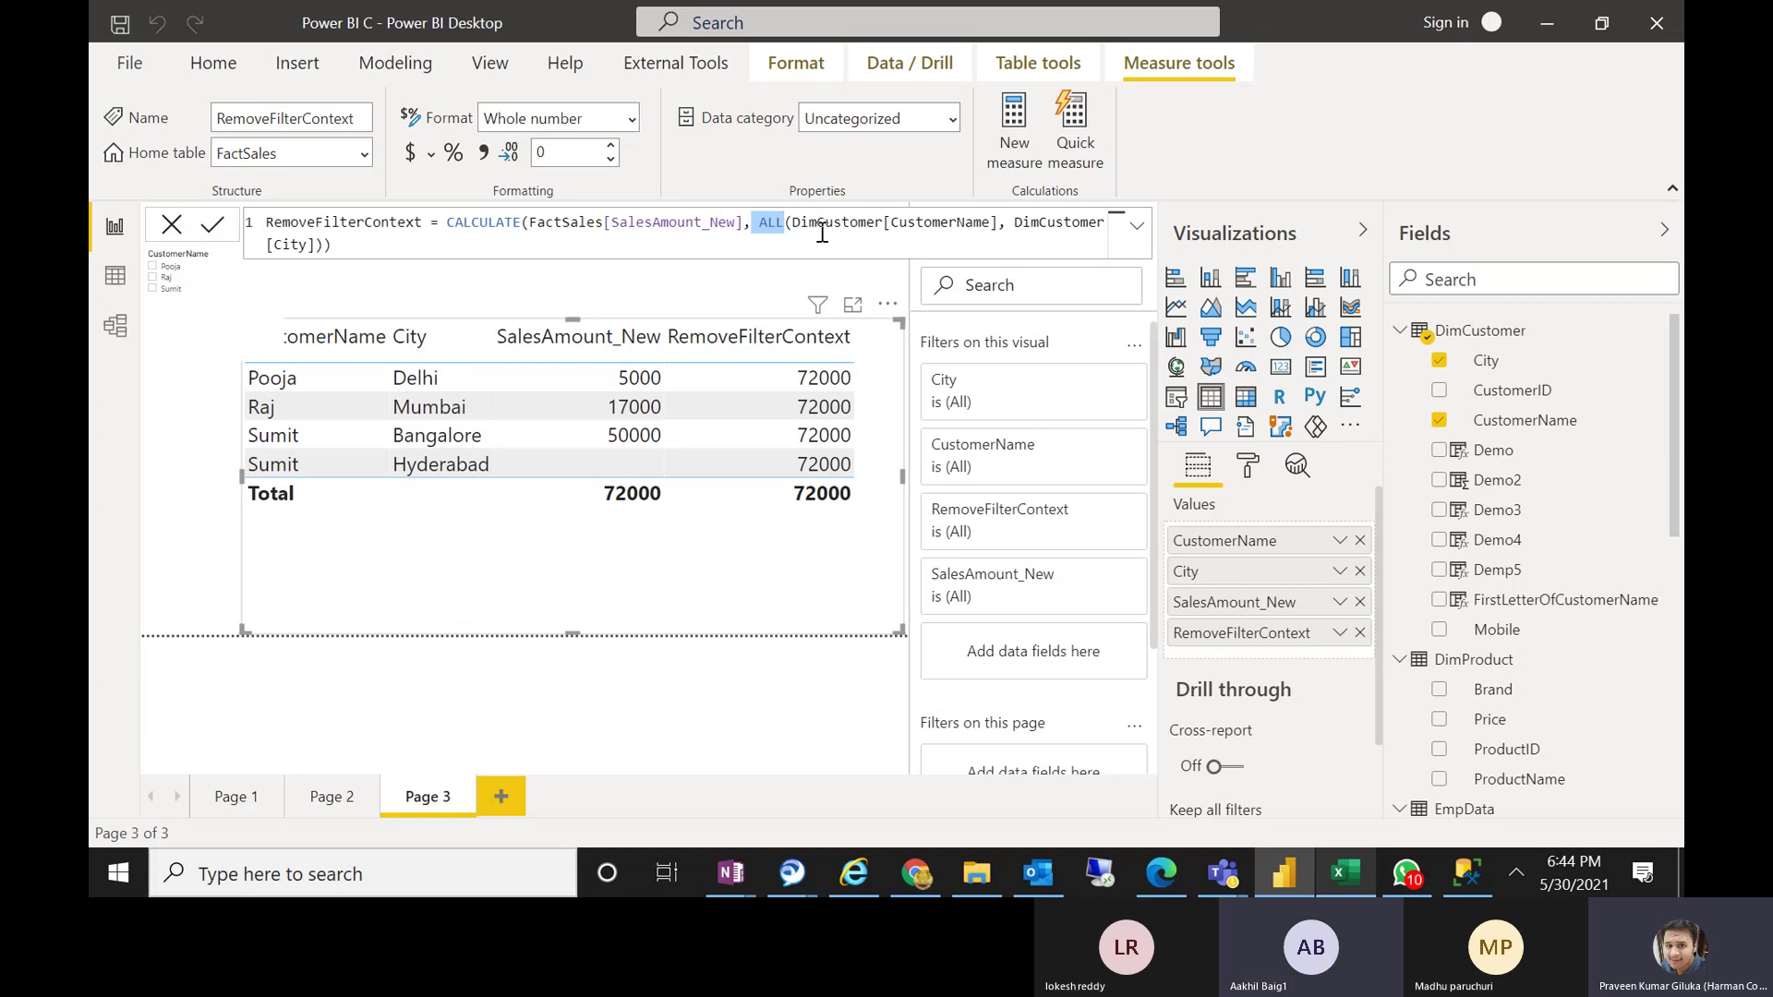
{"action": "left_click", "coordinate": [795, 222]}
{"action": "left_click_drag", "start_coordinate": [795, 222], "coordinate": [1035, 232]}
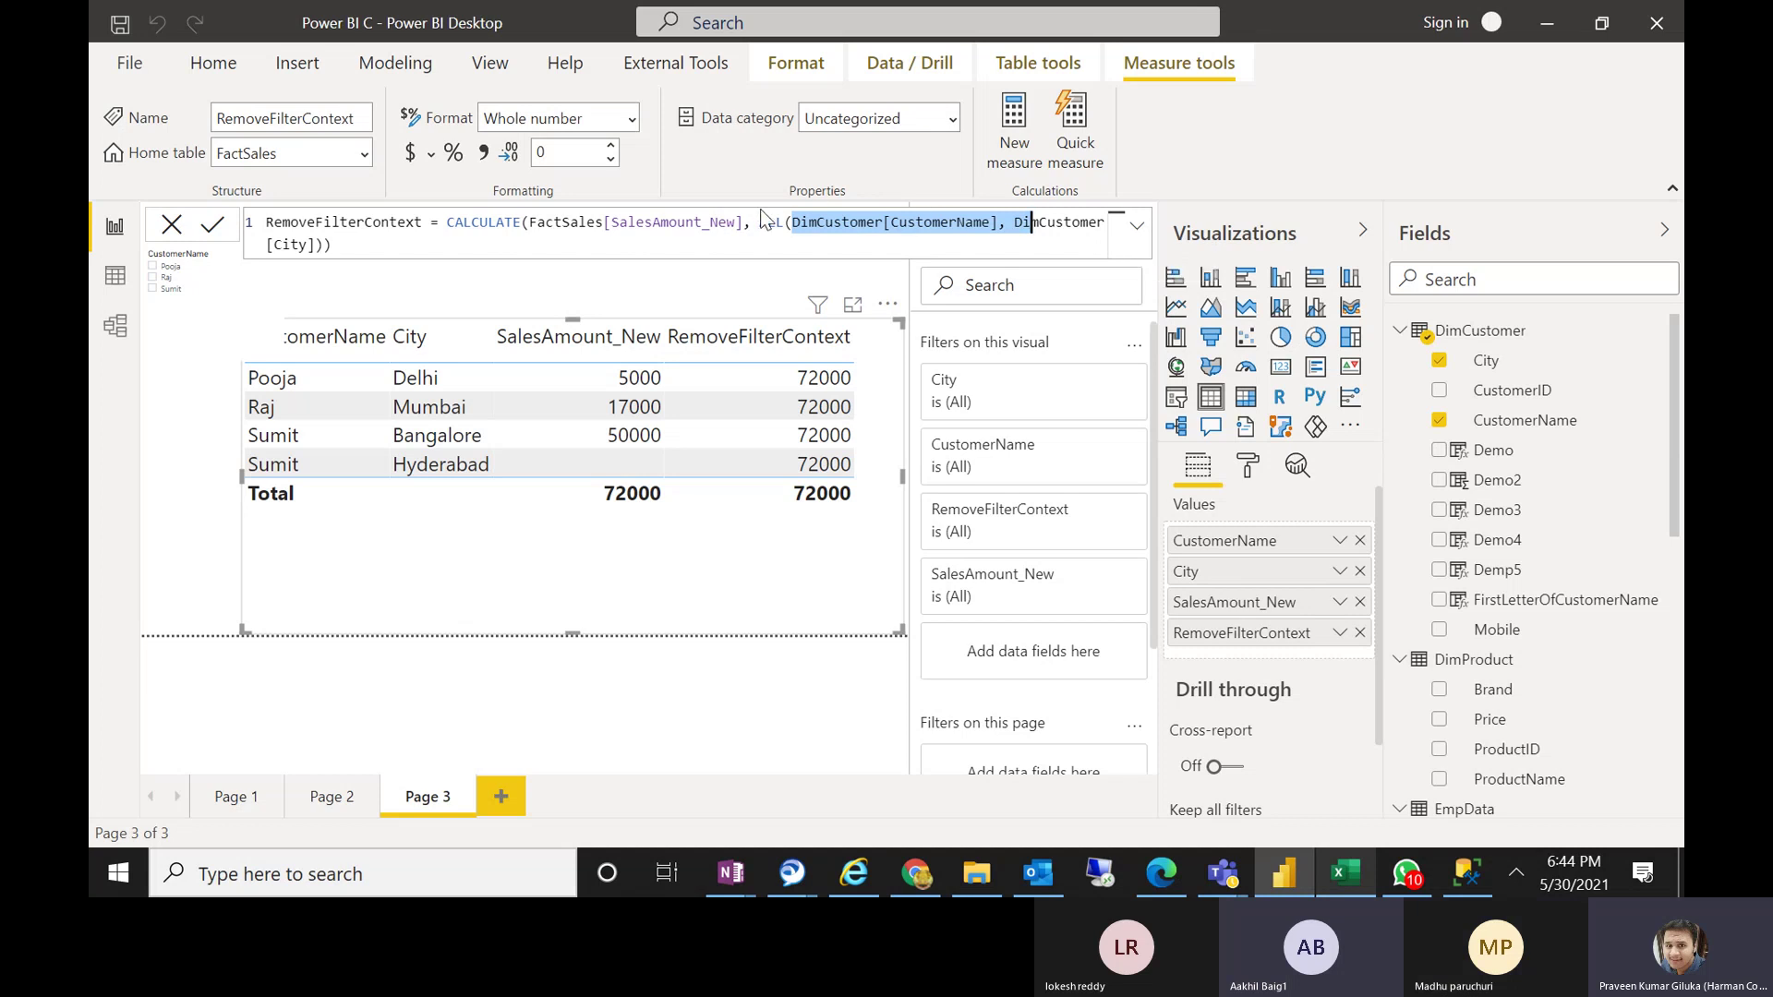
Replace the ALL filter in the RemoveFilterContext formula with the start of an ALLEXCEPT function
{"action": "left_click_drag", "start_coordinate": [758, 222], "coordinate": [814, 236]}
{"action": "type", "text": "A"}
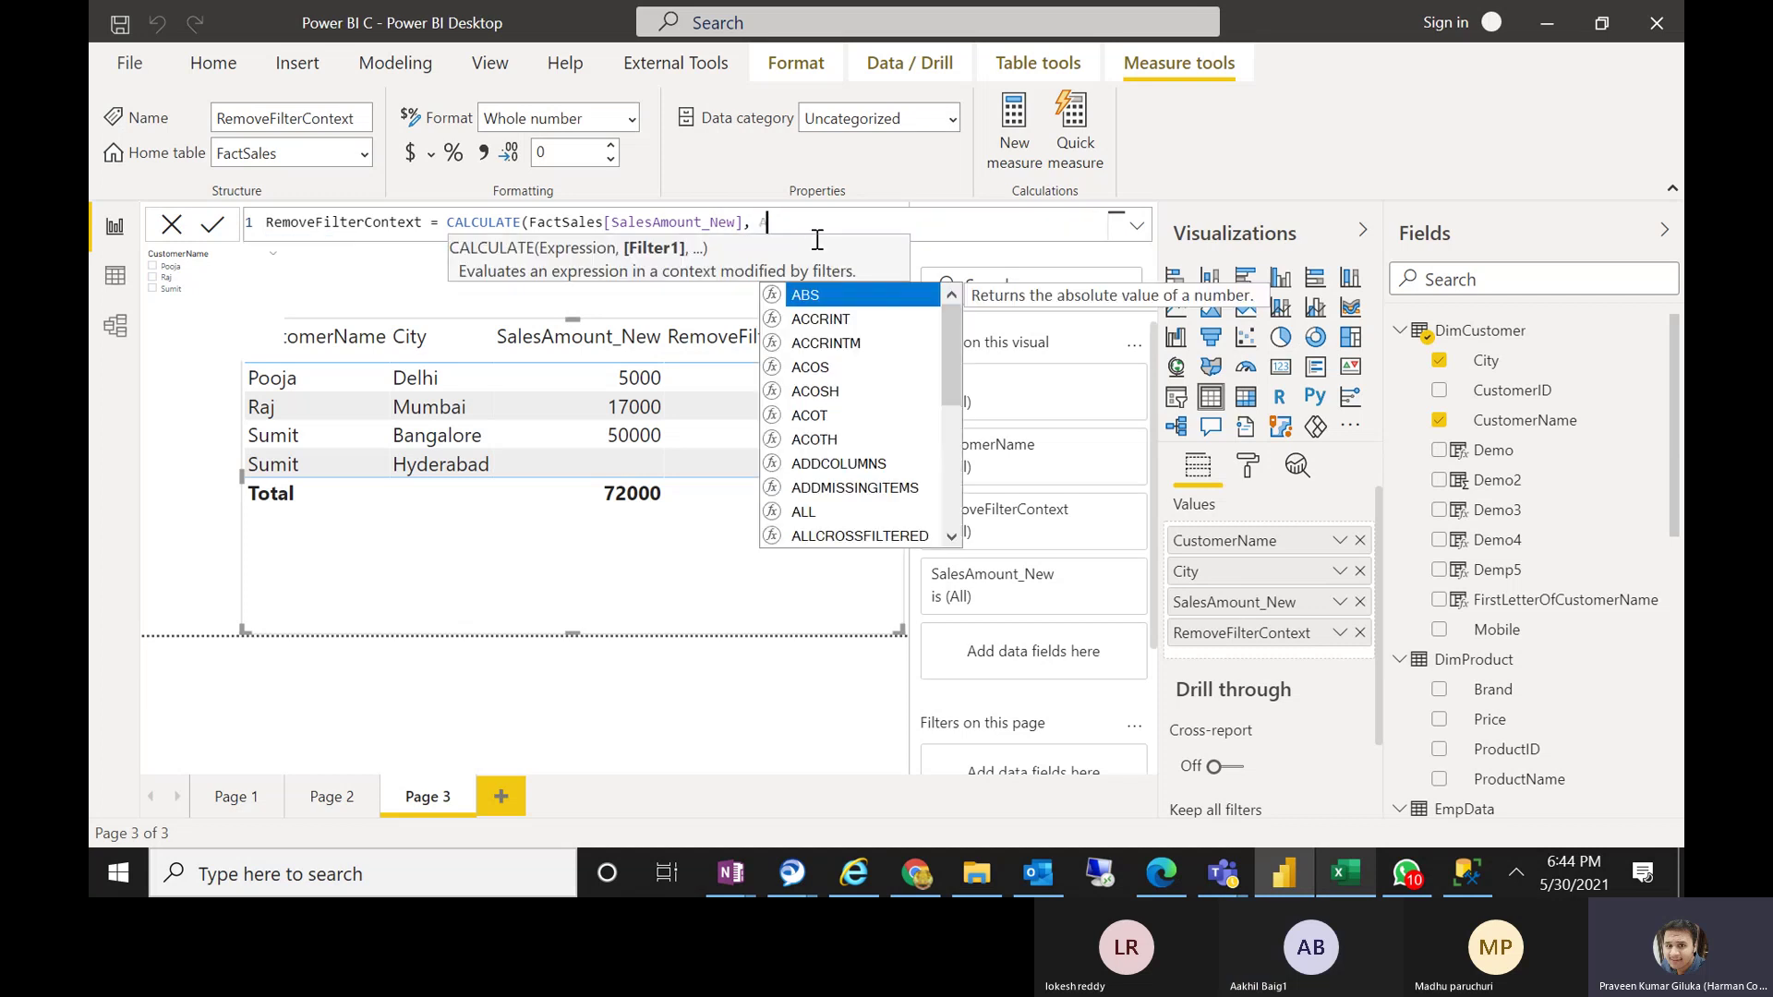
{"action": "type", "text": "LLEX"}
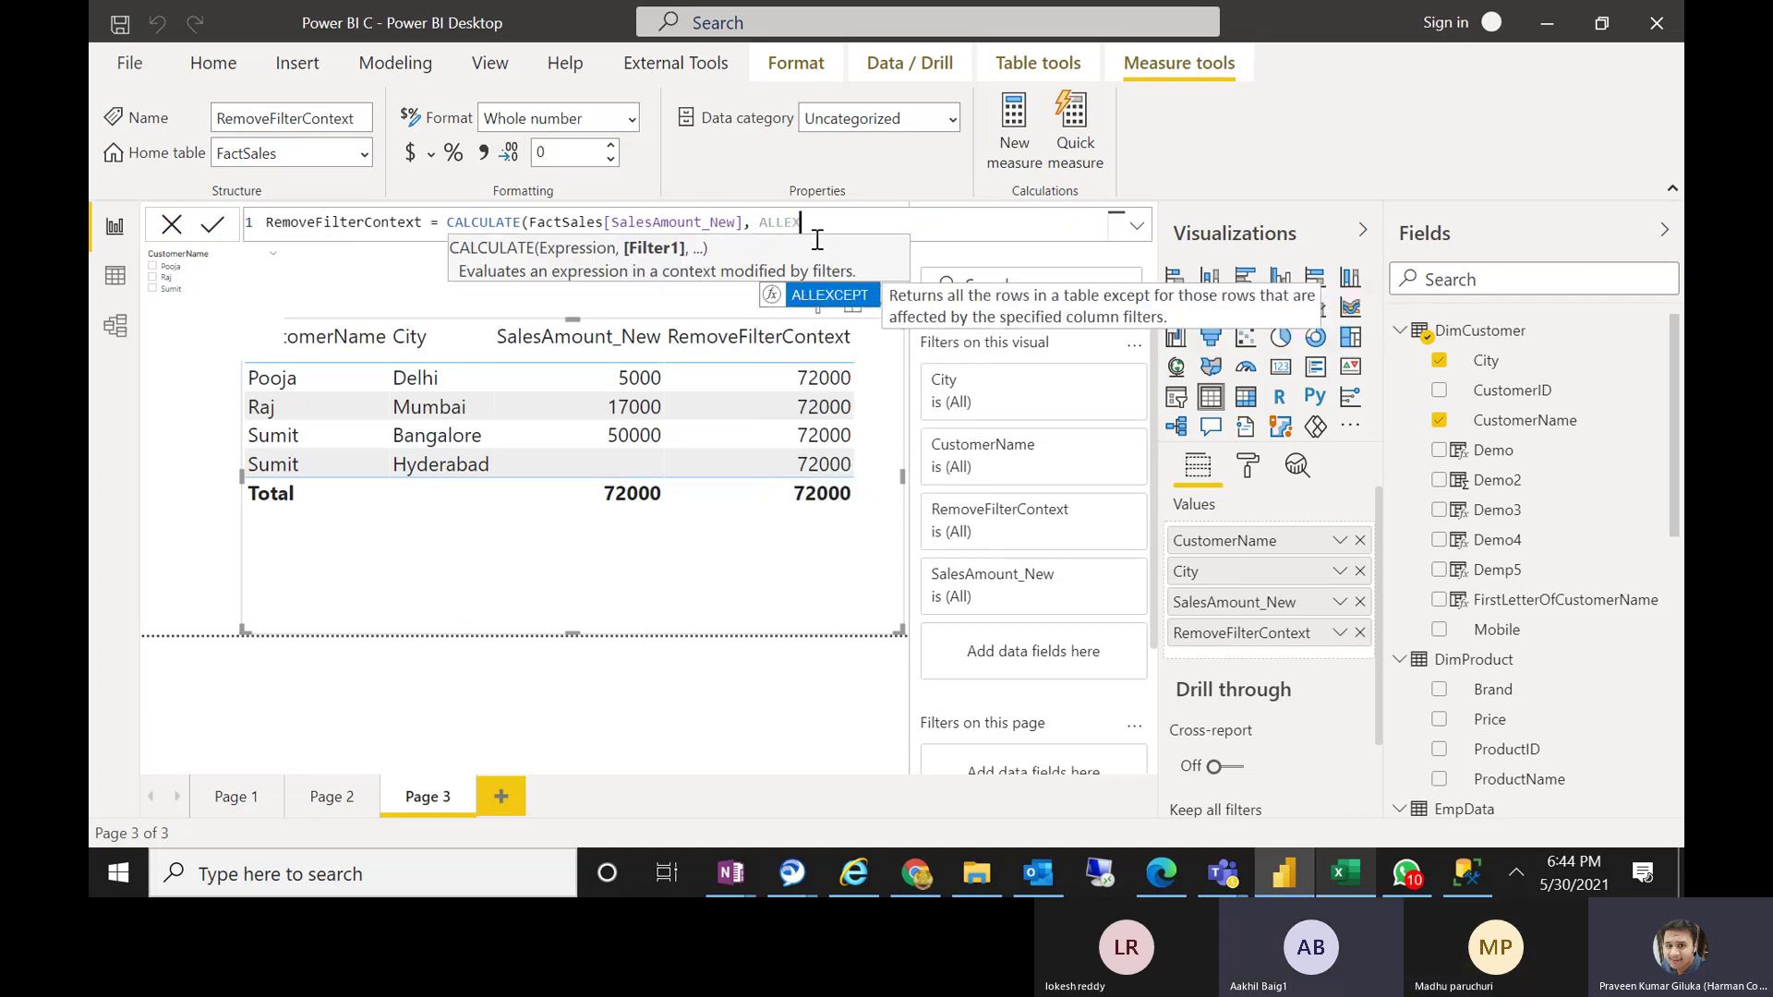
{"action": "left_click", "coordinate": [833, 298]}
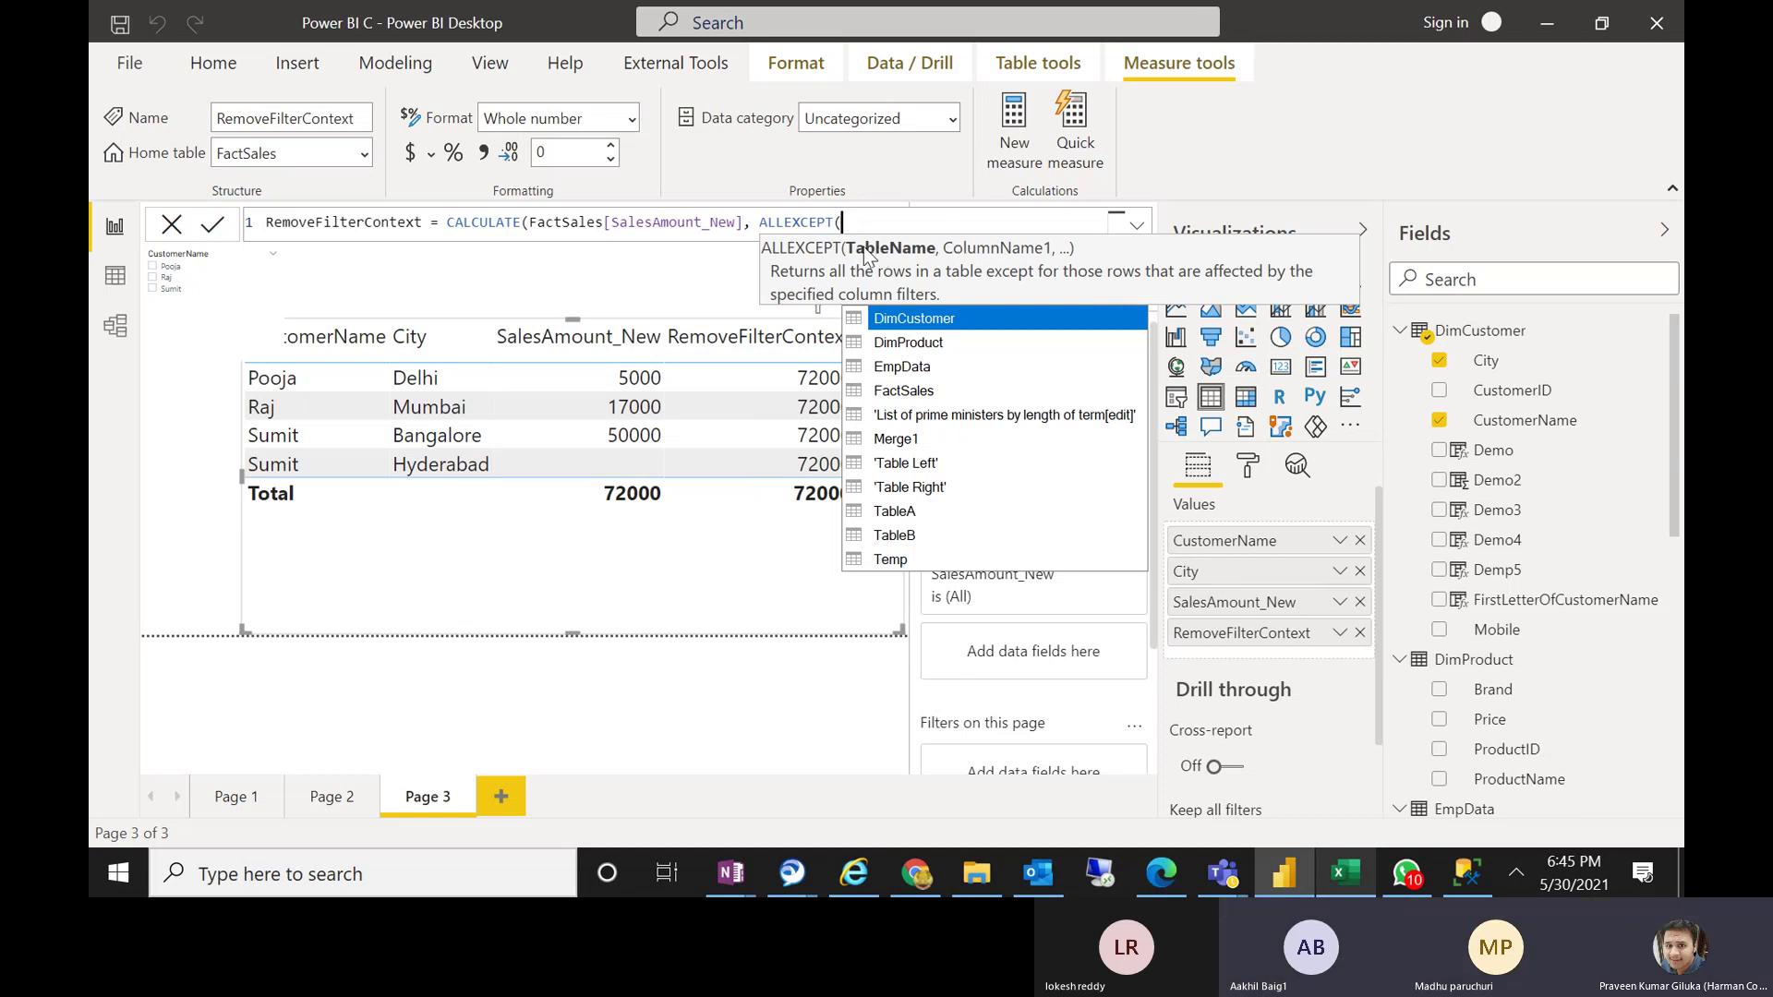
{"action": "left_click_drag", "start_coordinate": [759, 221], "coordinate": [840, 225]}
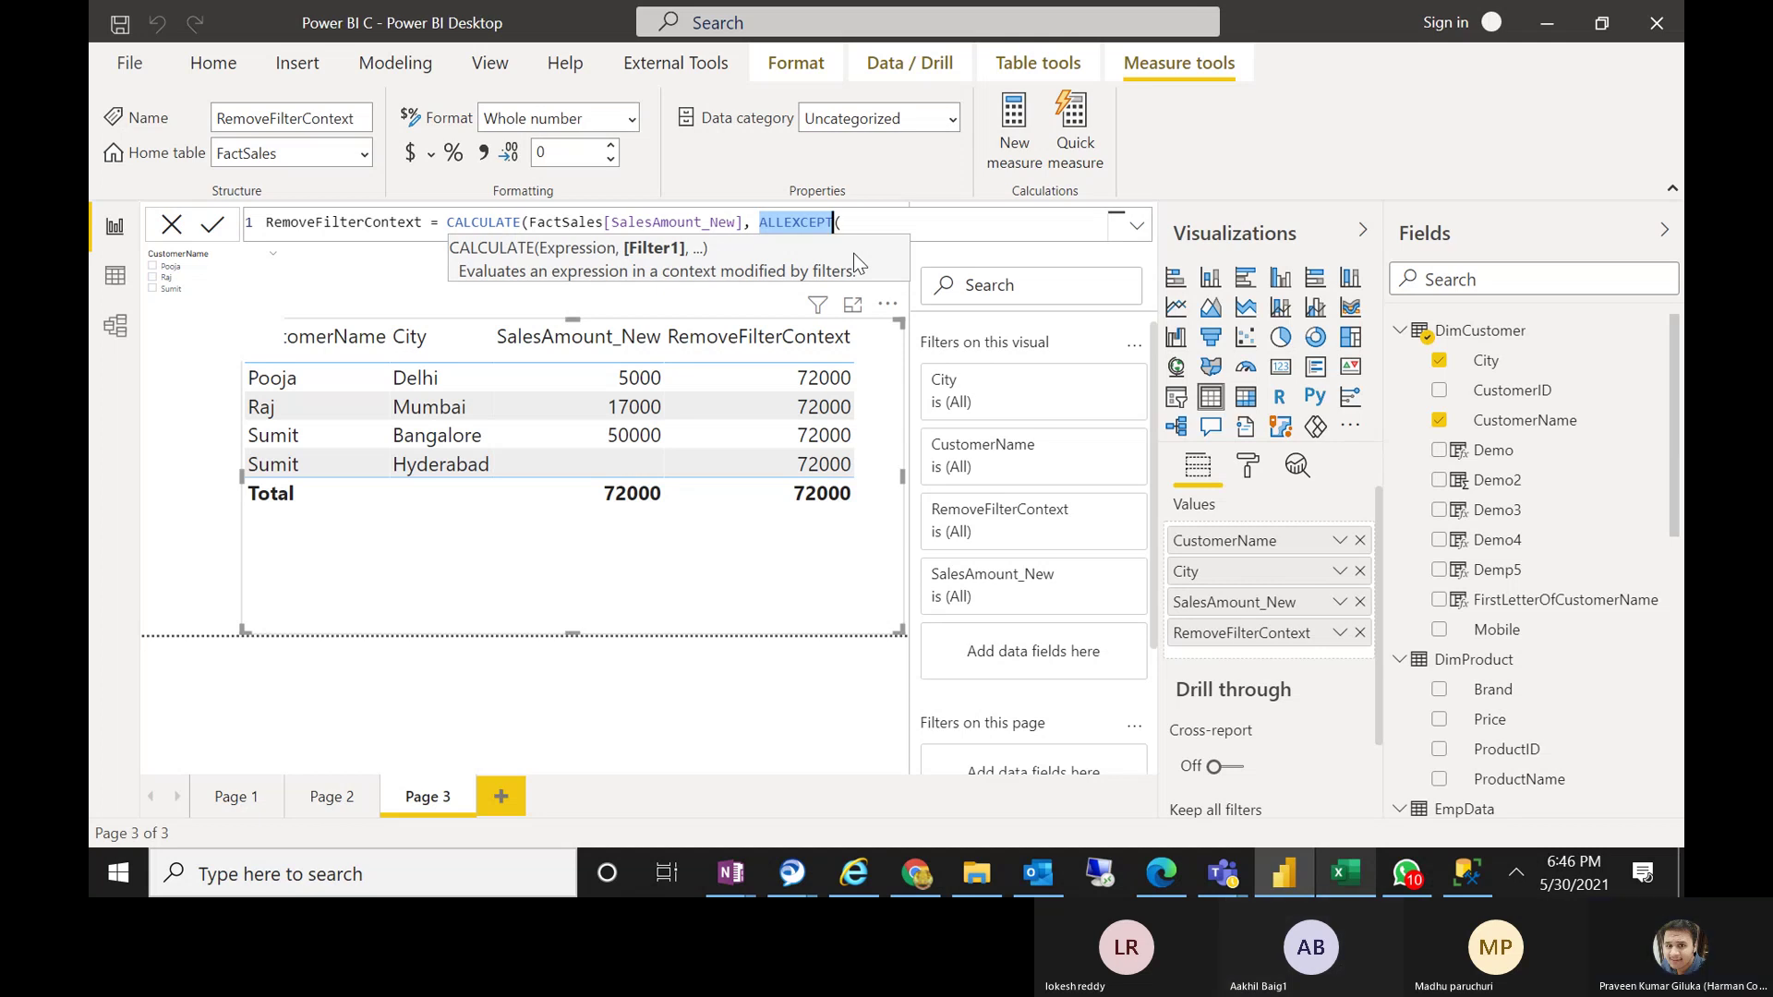
Complete ALLEXCEPT with the DimCustomer table and the DimCustomer[CustomerID] column, close both functions and commit the measure
{"action": "left_click", "coordinate": [889, 225]}
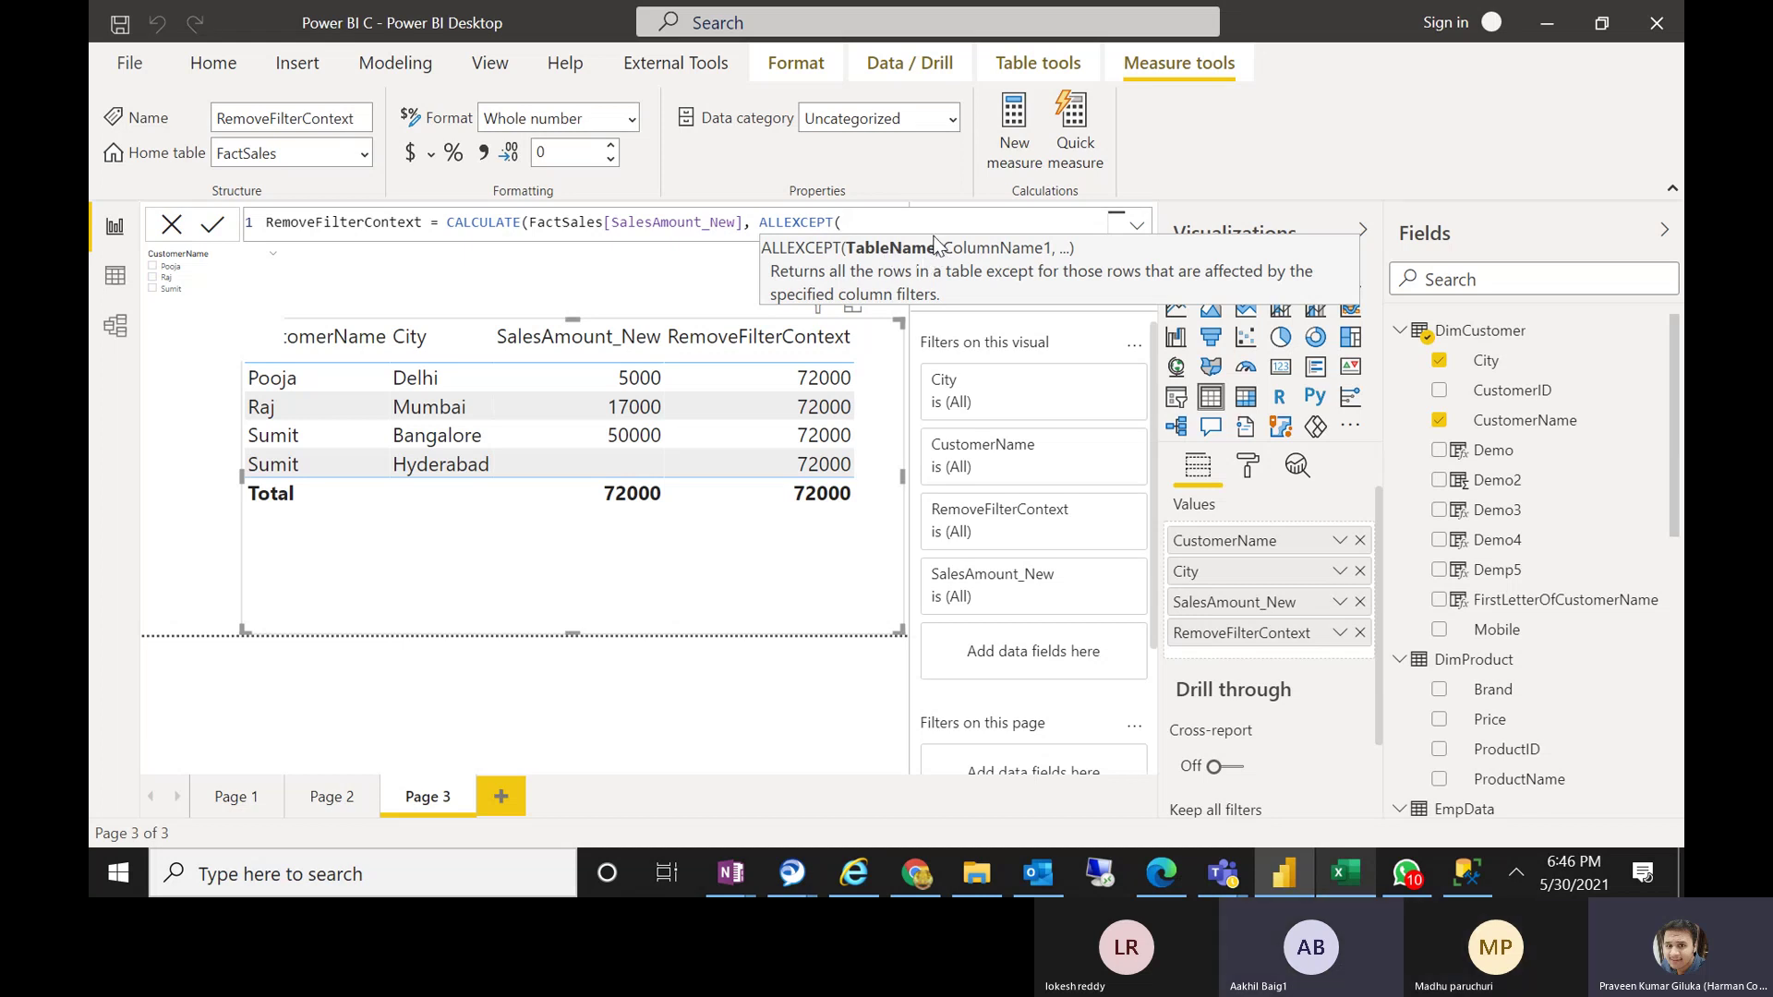
{"action": "type", "text": "DimCustomer"}
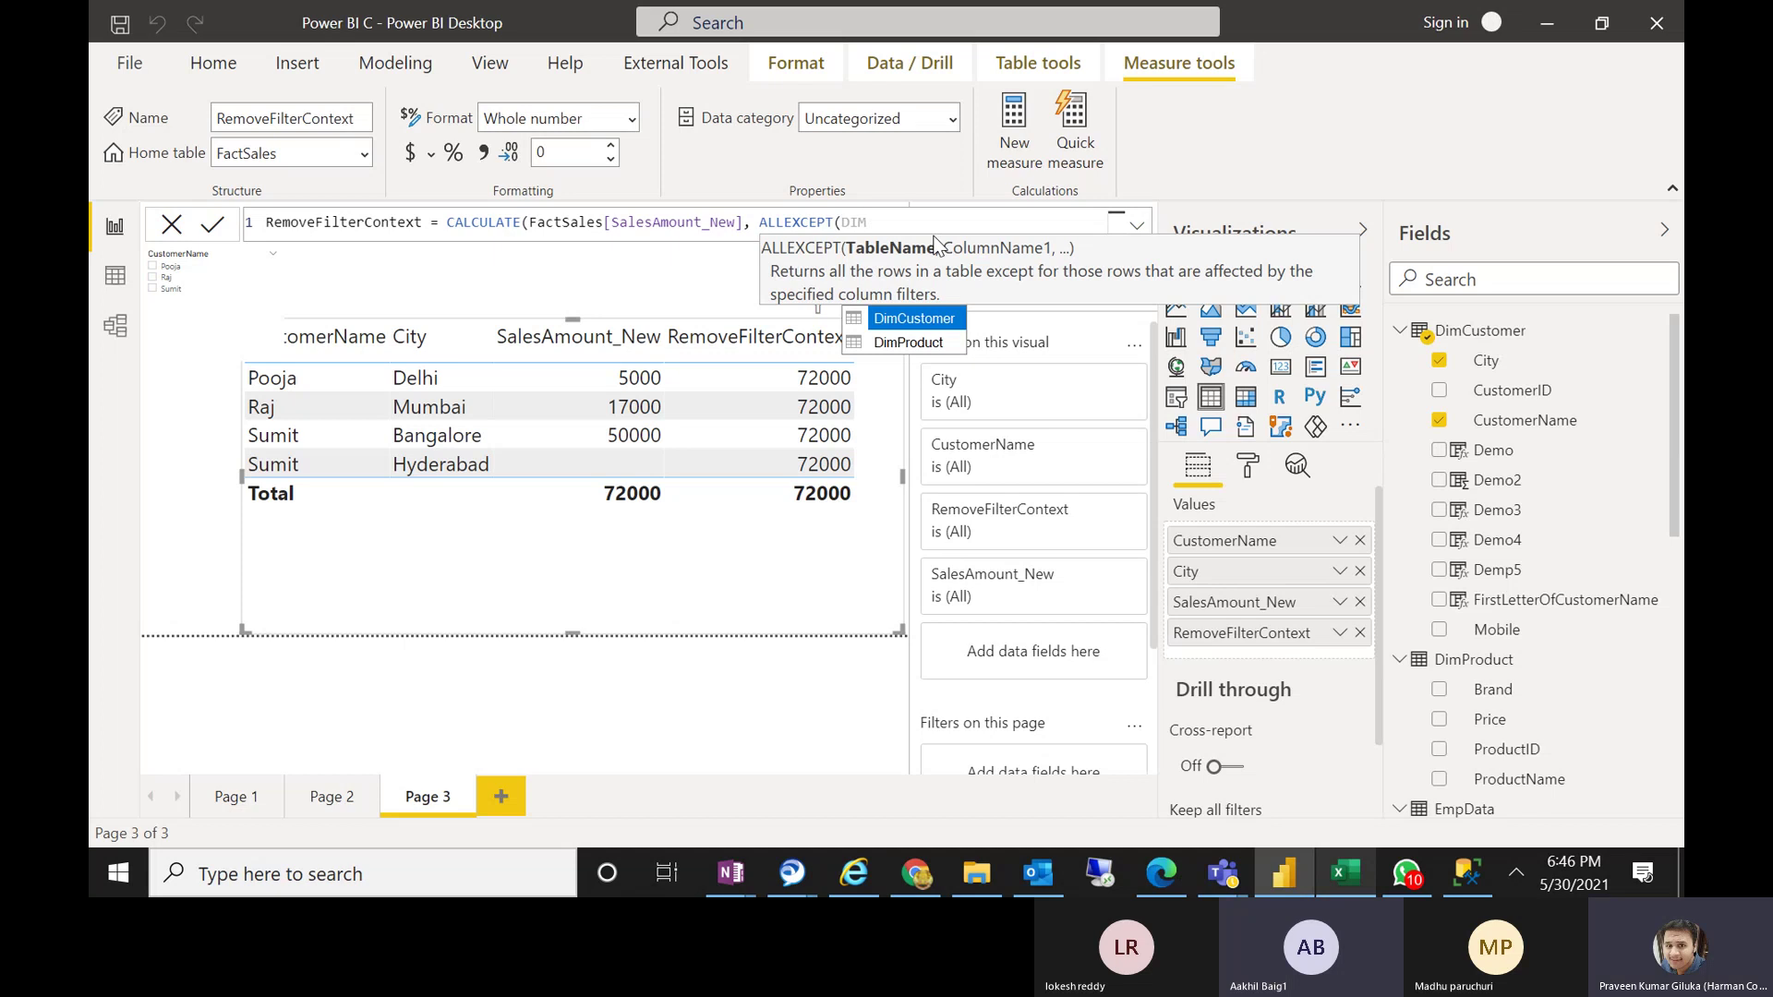
{"action": "type", "text": ", "}
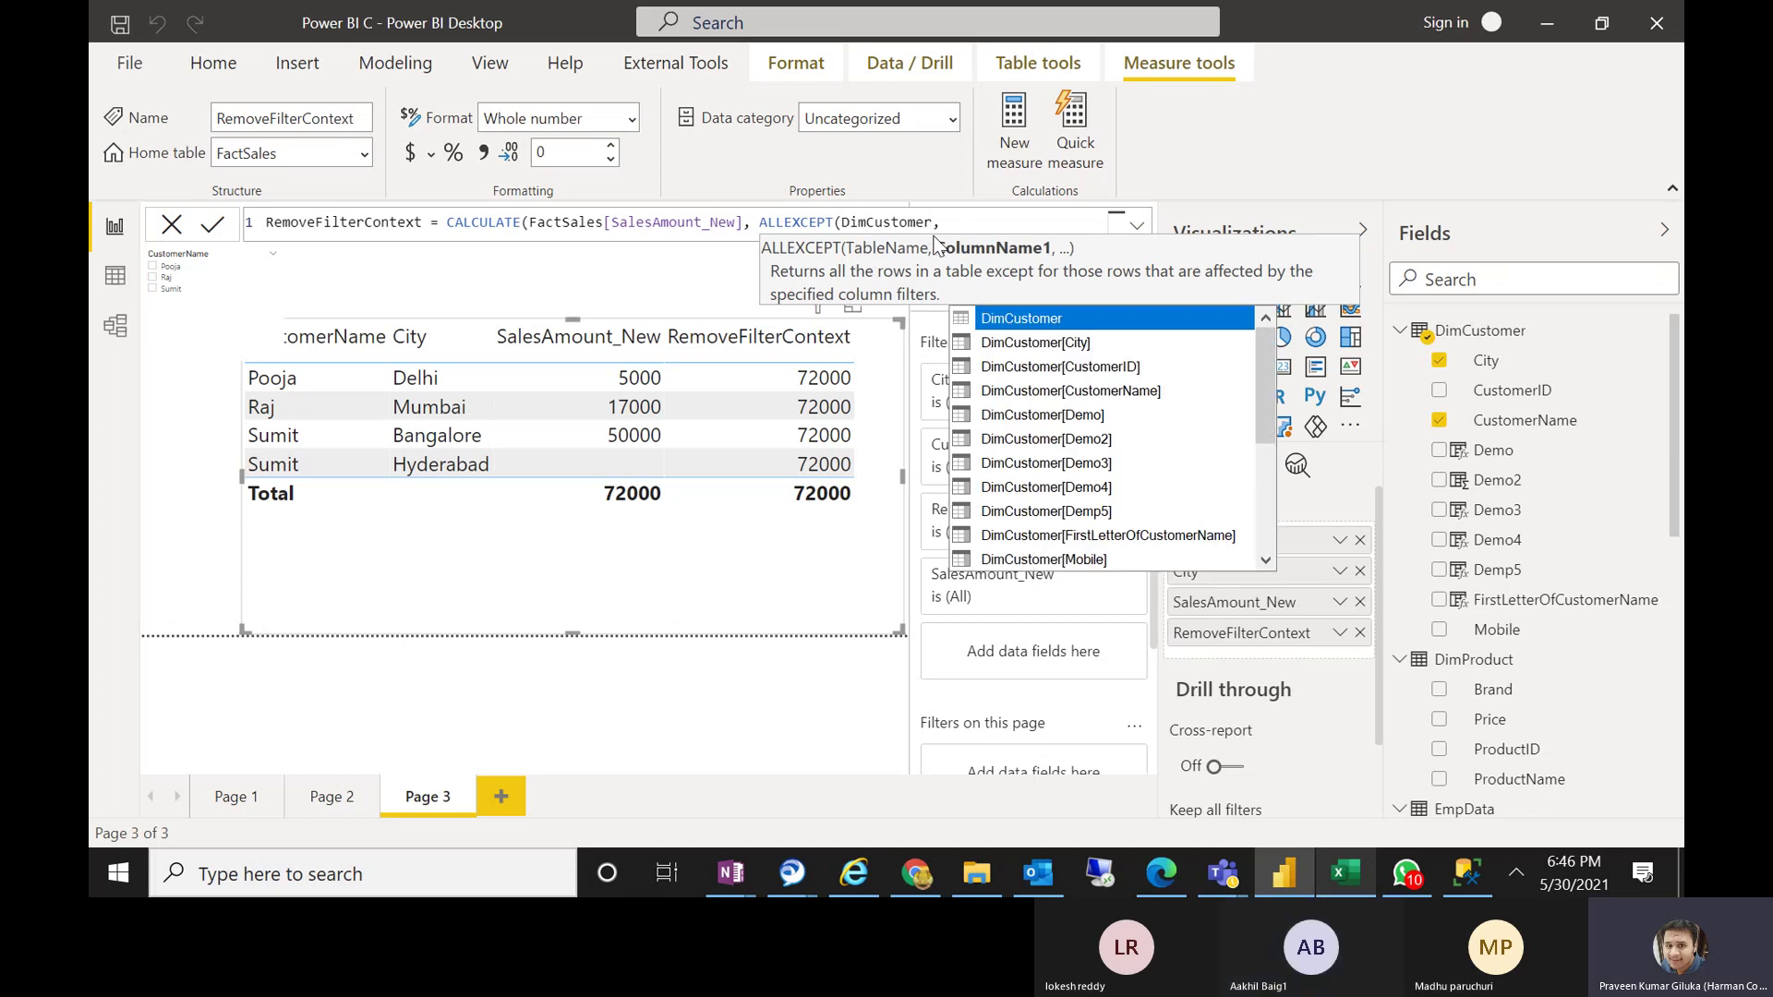
{"action": "type", "text": "Cu"}
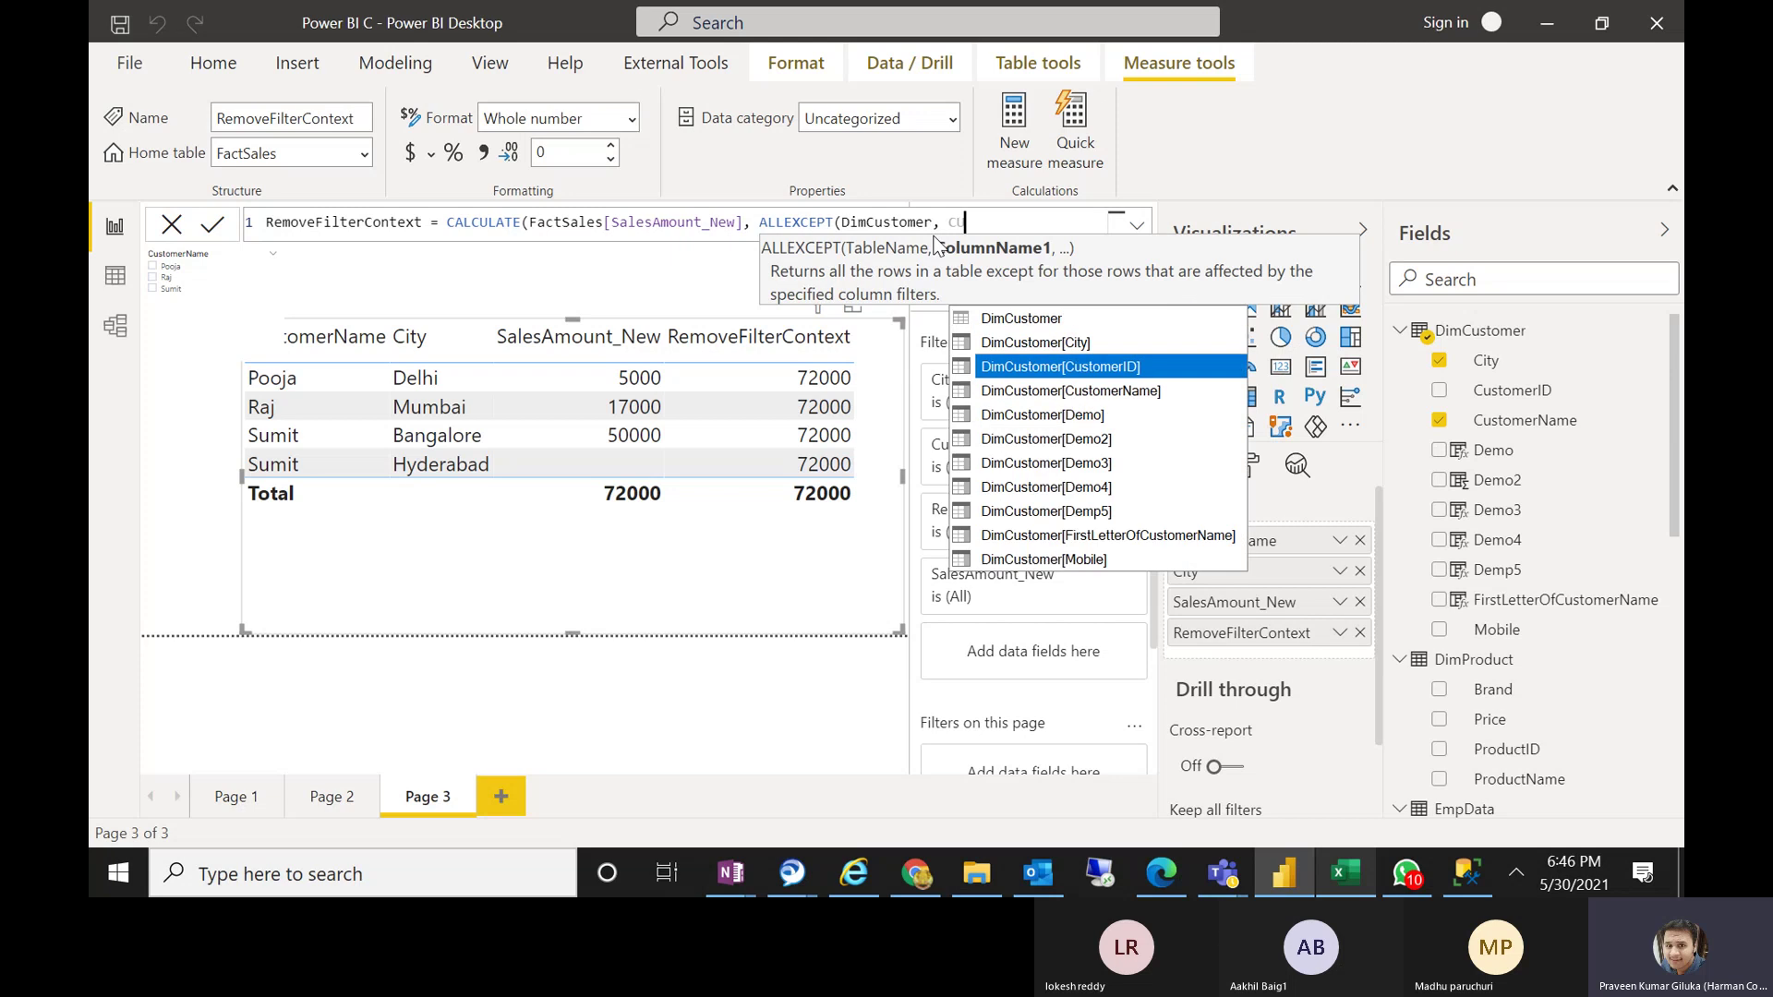
{"action": "key", "text": "Tab"}
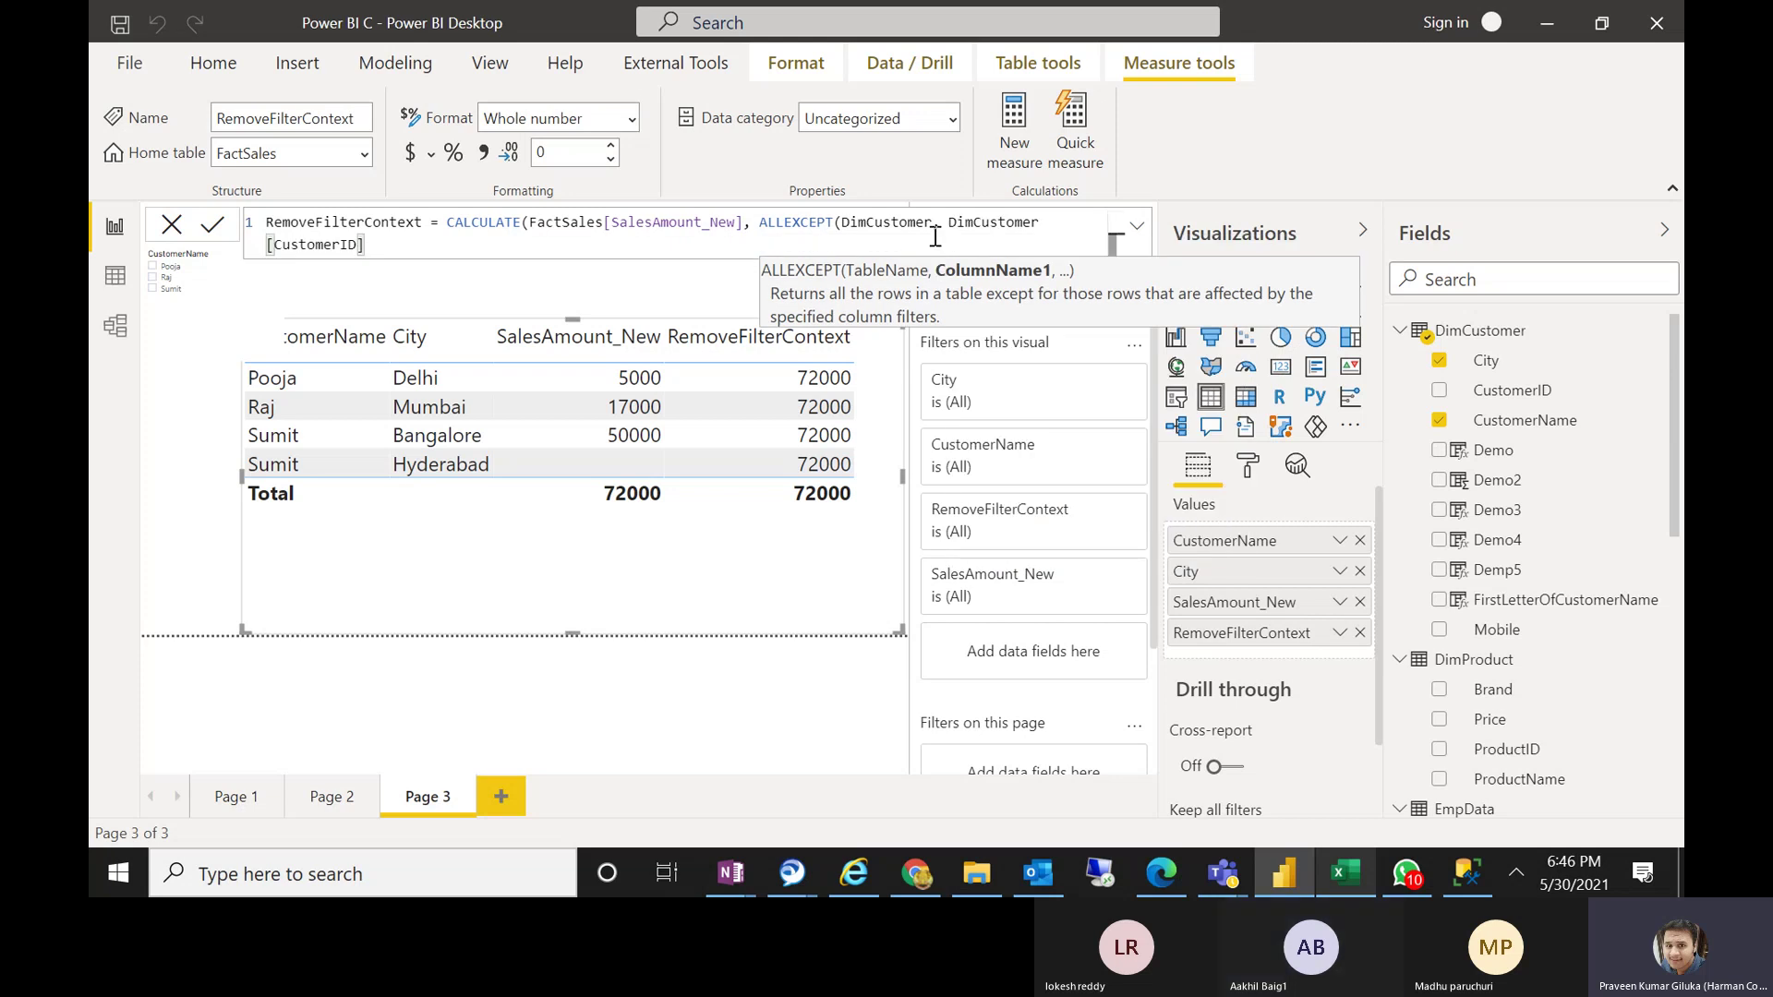
{"action": "type", "text": "))"}
{"action": "key", "text": "Return"}
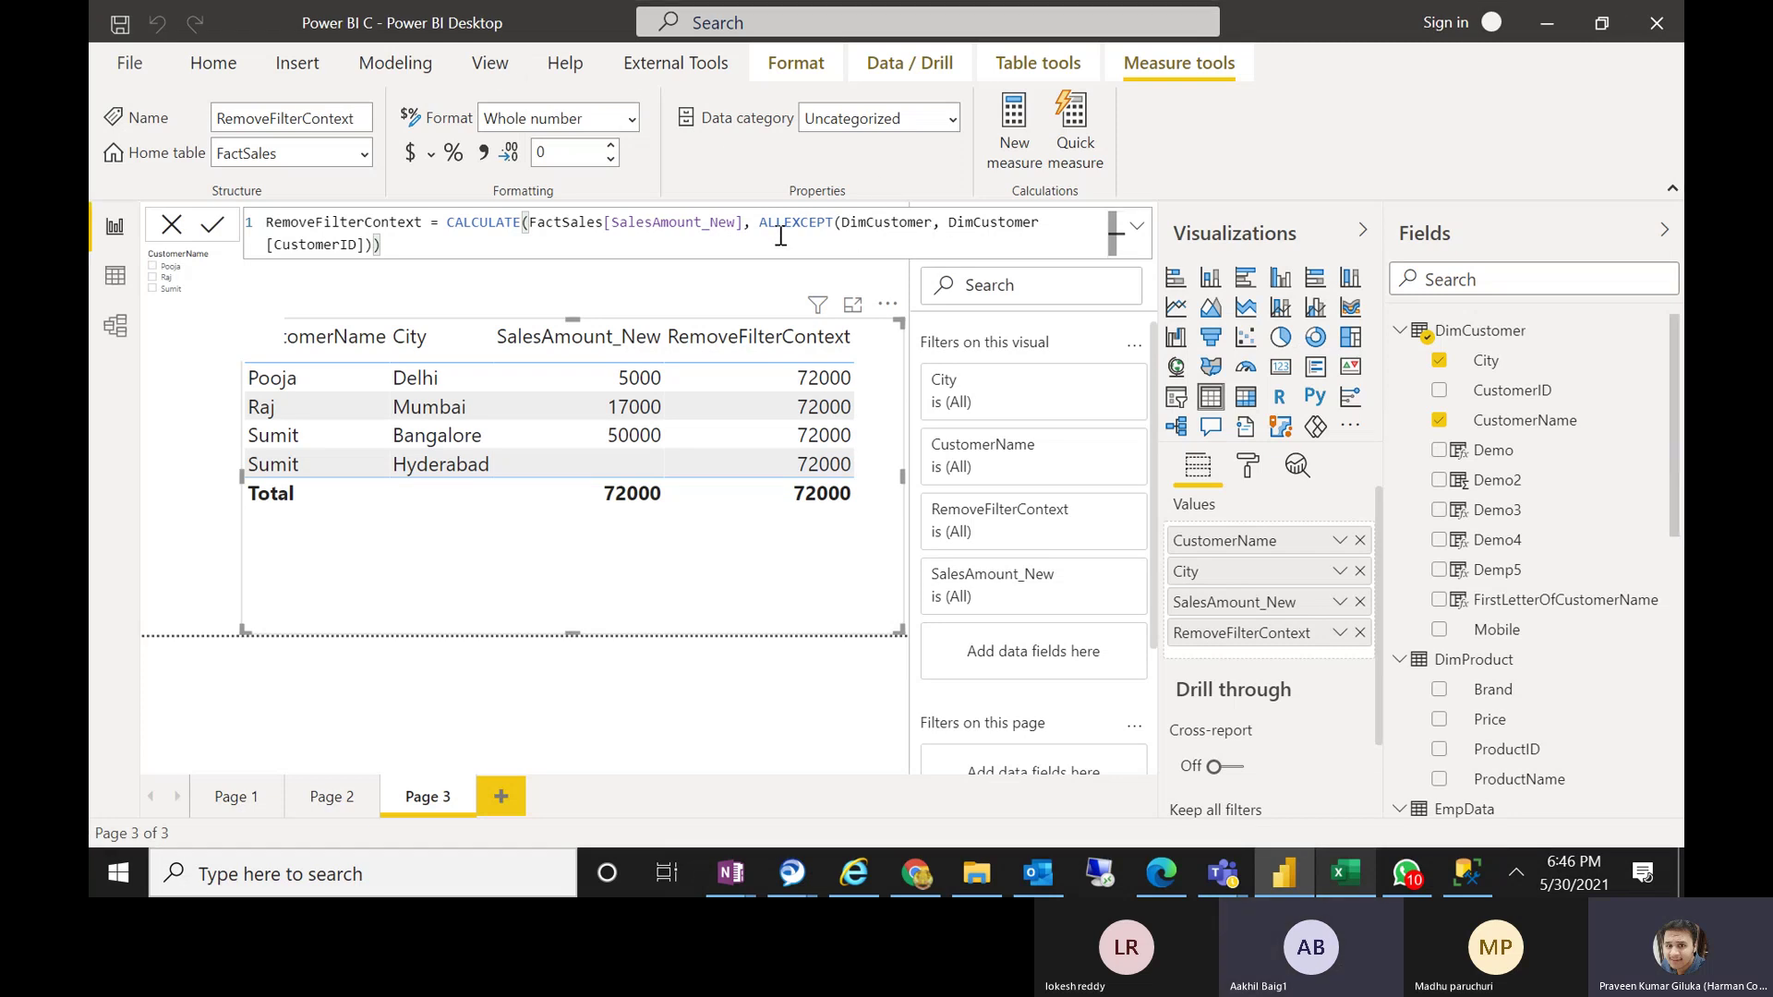
Replace CustomerName in the table visual with the CustomerID field from DimCustomer, placed before City
{"action": "left_click_drag", "start_coordinate": [760, 225], "coordinate": [828, 228]}
{"action": "left_click_drag", "start_coordinate": [948, 223], "coordinate": [370, 238]}
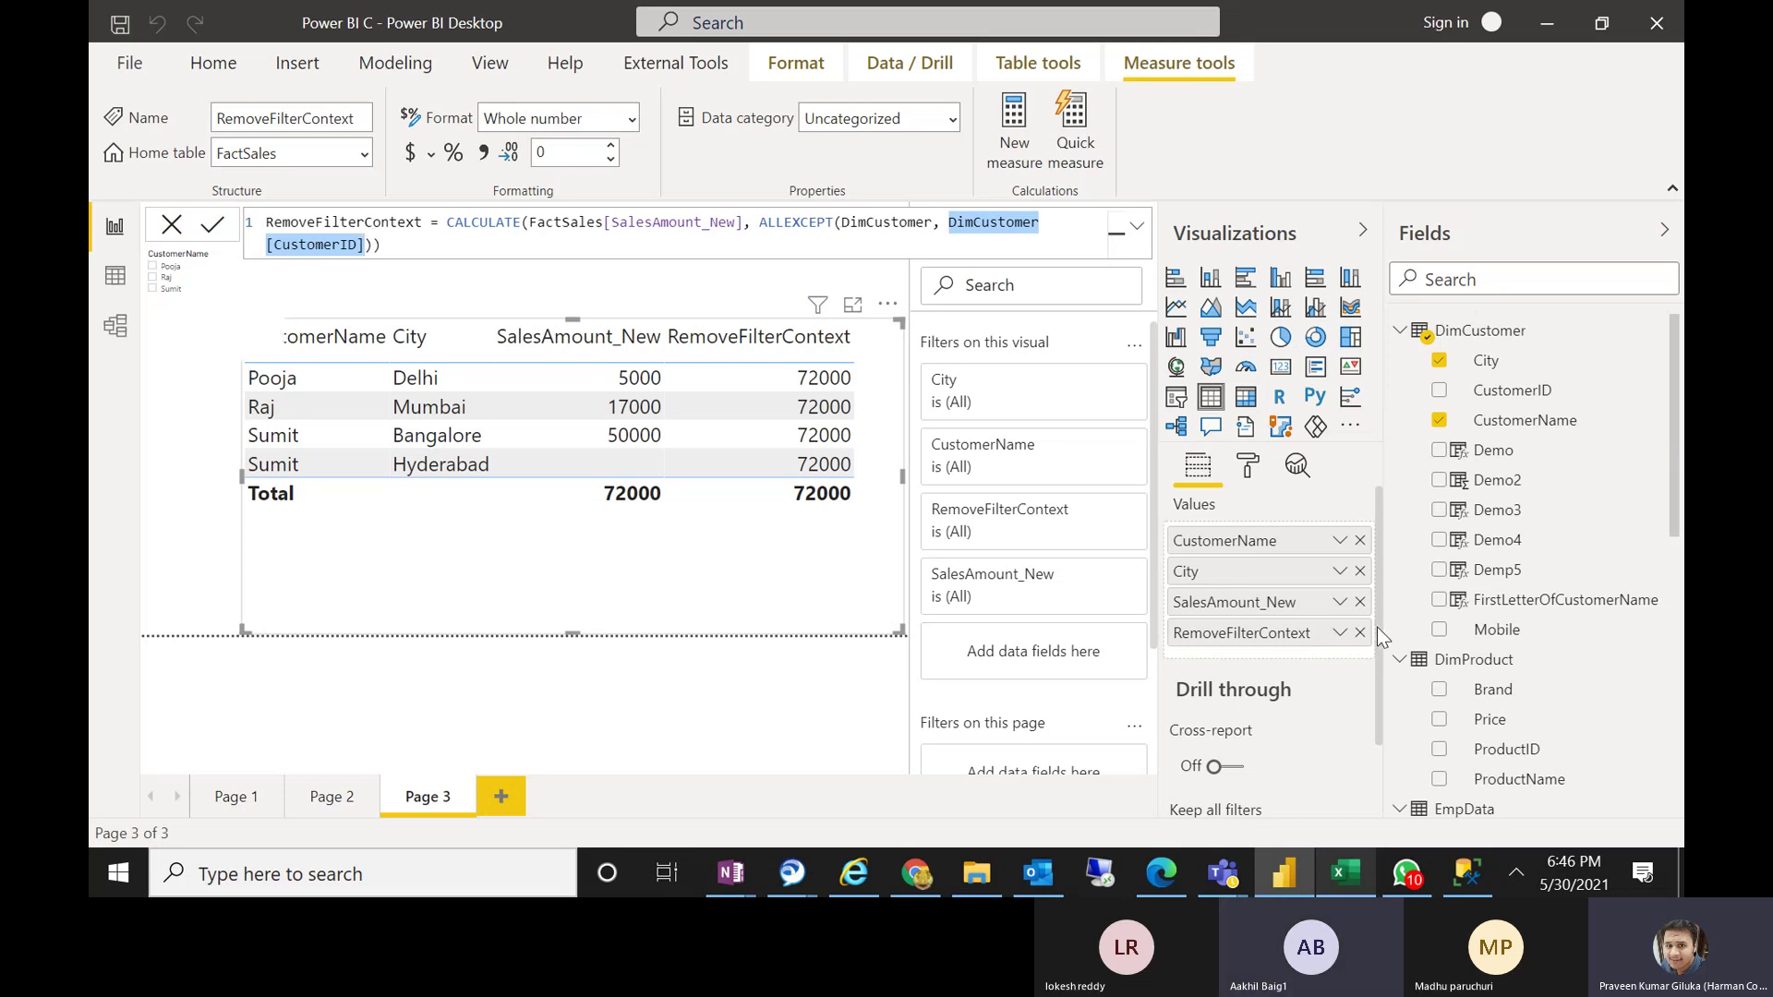
{"action": "left_click", "coordinate": [1360, 540]}
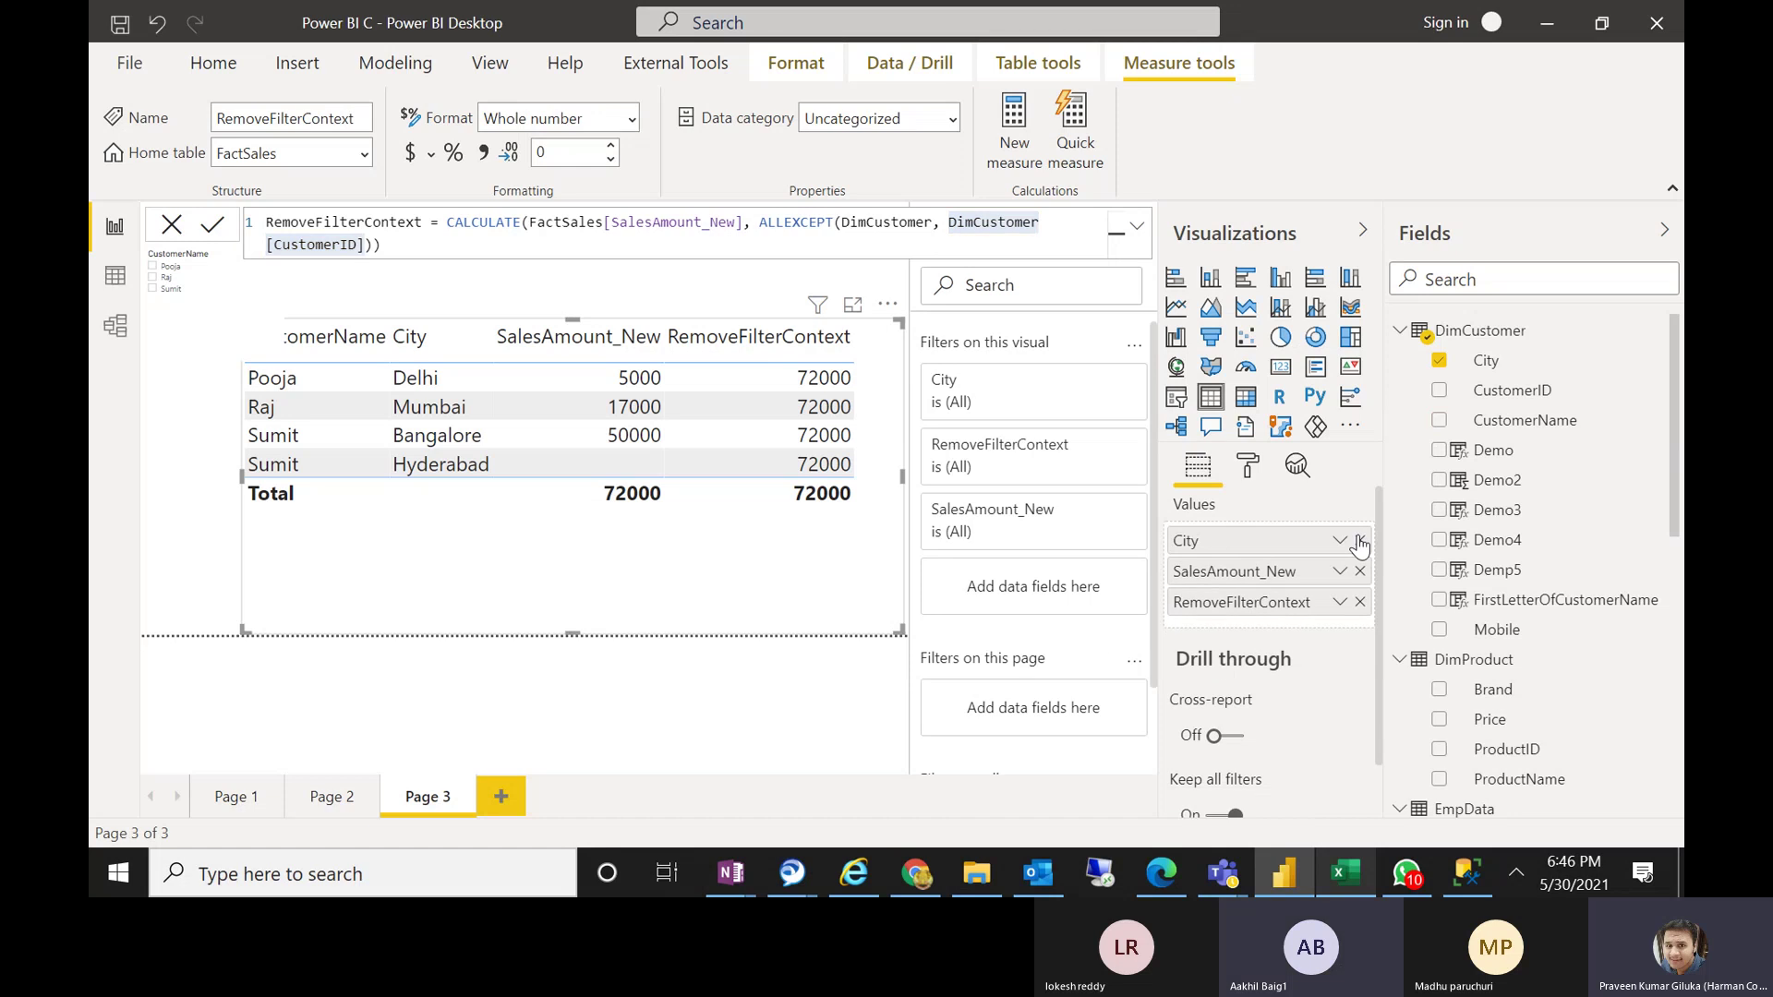
{"action": "left_click", "coordinate": [1360, 541]}
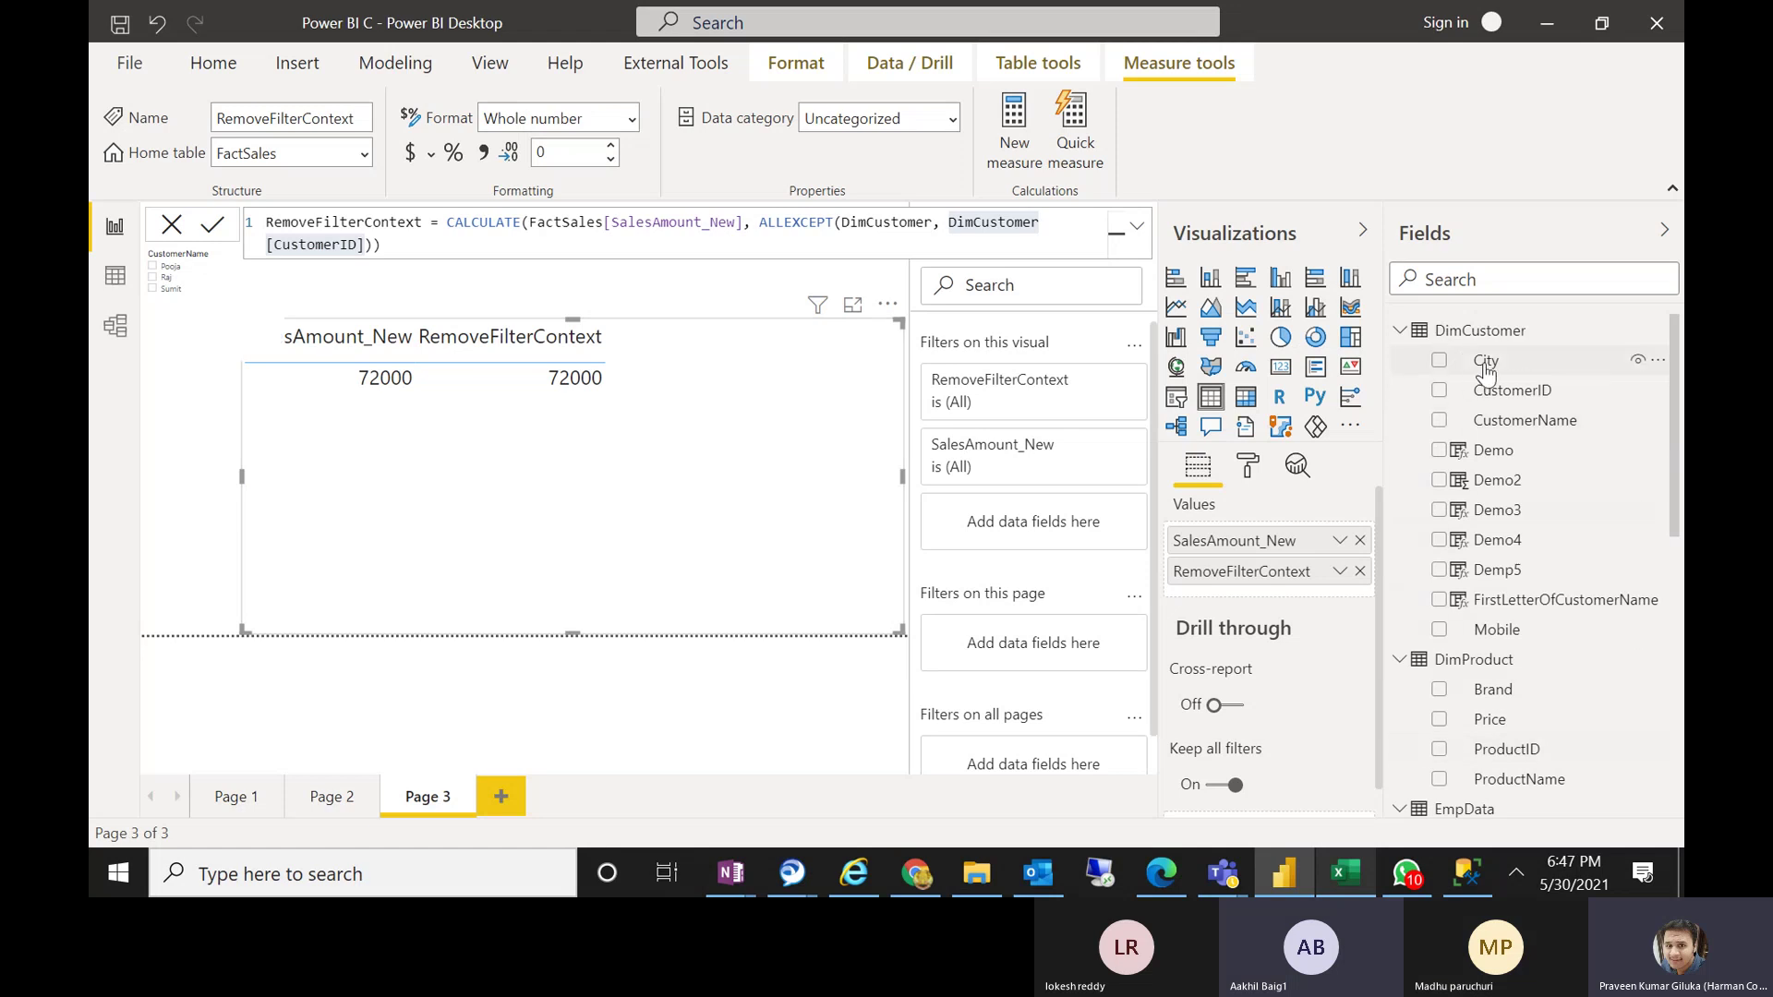
{"action": "left_click_drag", "start_coordinate": [1485, 370], "coordinate": [1259, 545]}
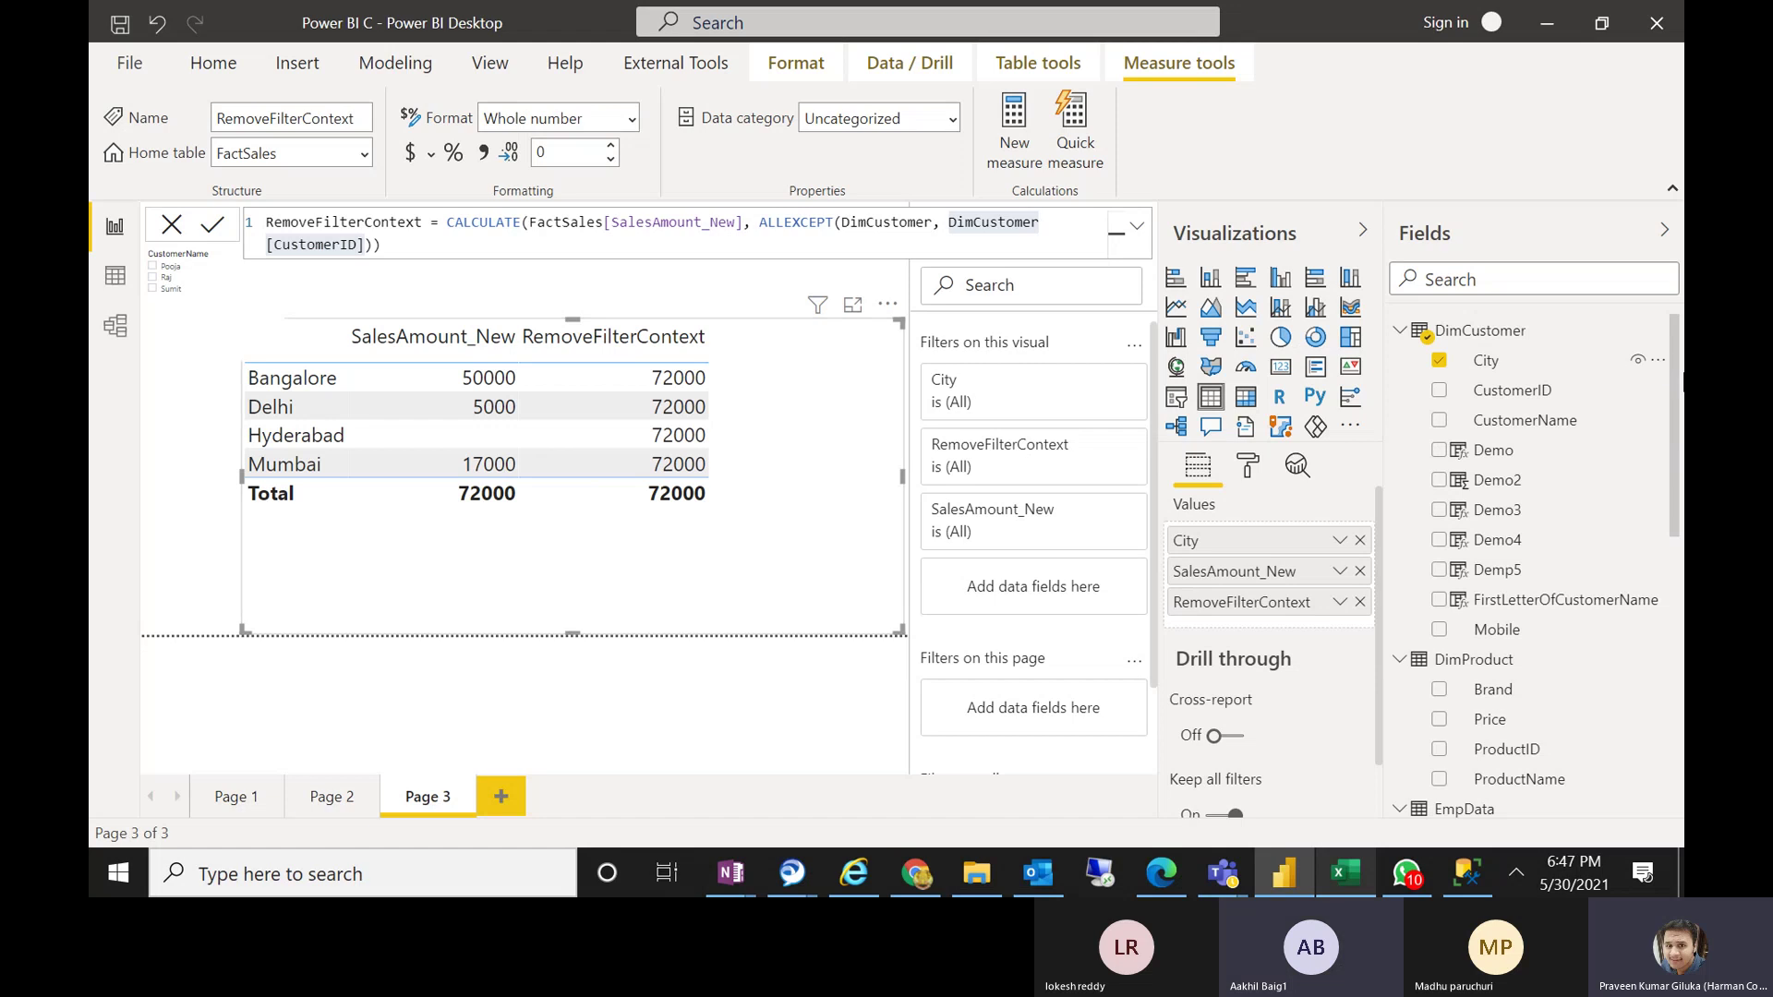
{"action": "left_click_drag", "start_coordinate": [1537, 390], "coordinate": [1290, 540]}
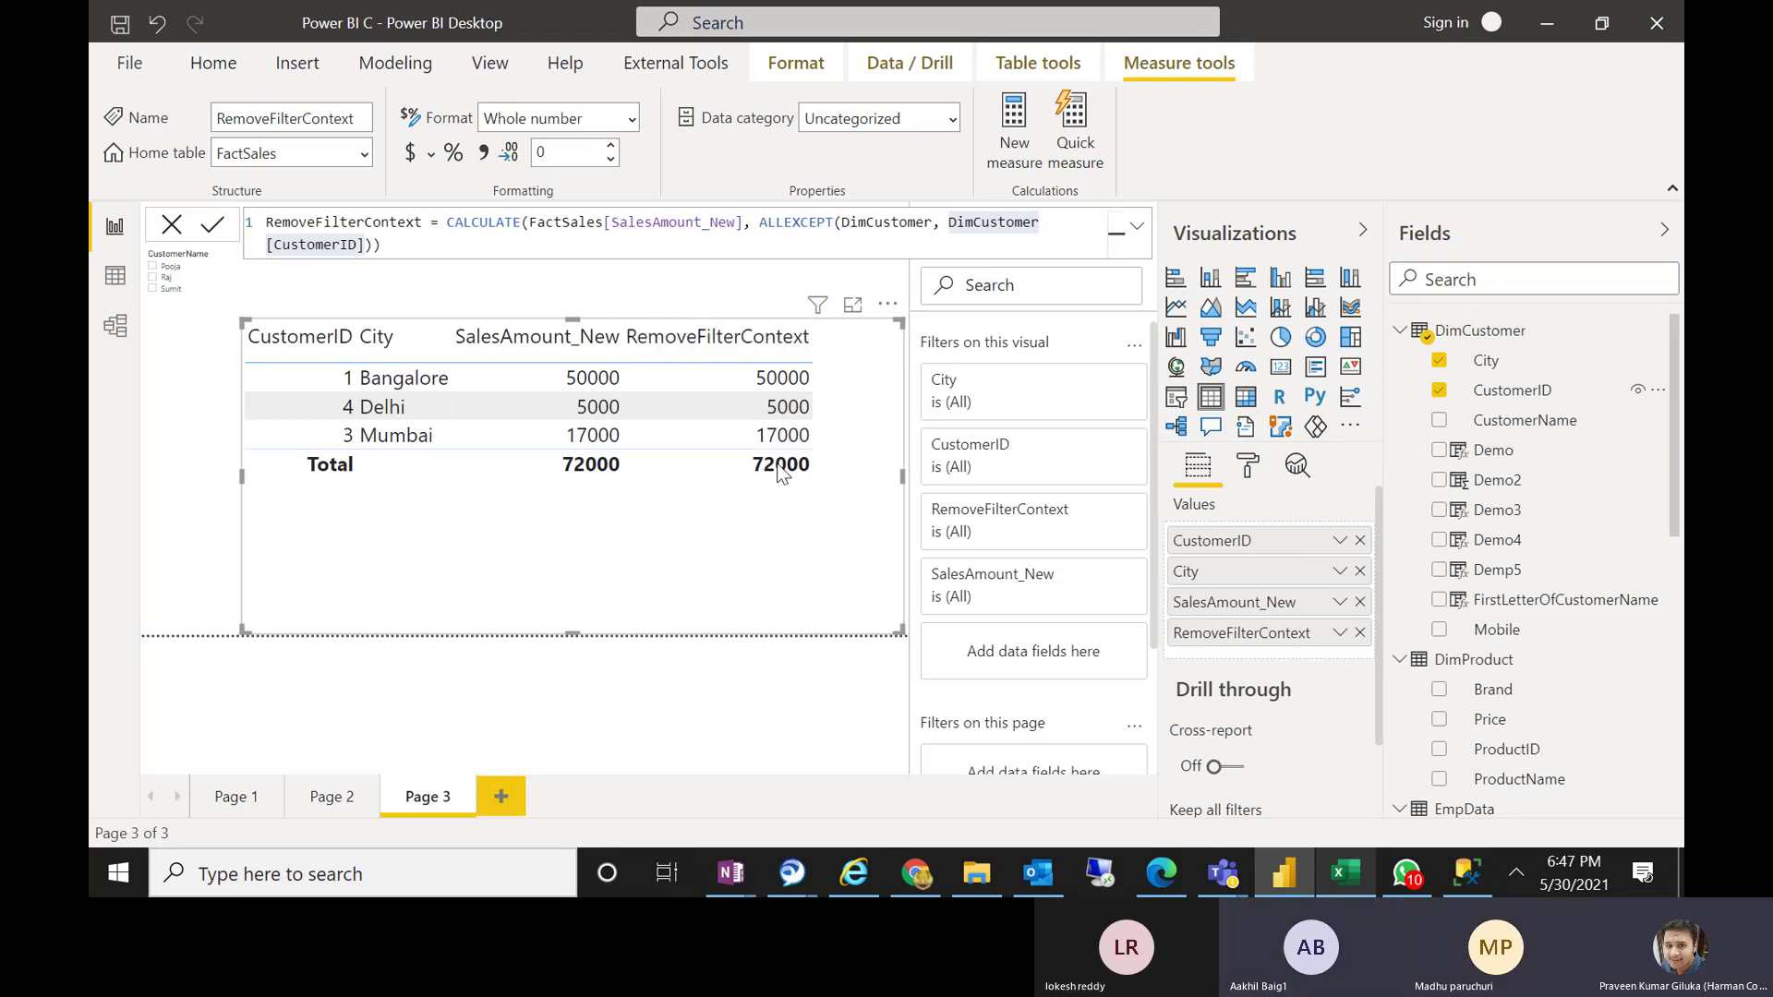
Remove CustomerID from the table visual and add DimCustomer's CustomerName and Mobile fields before City
{"action": "mouse_move", "coordinate": [784, 438]}
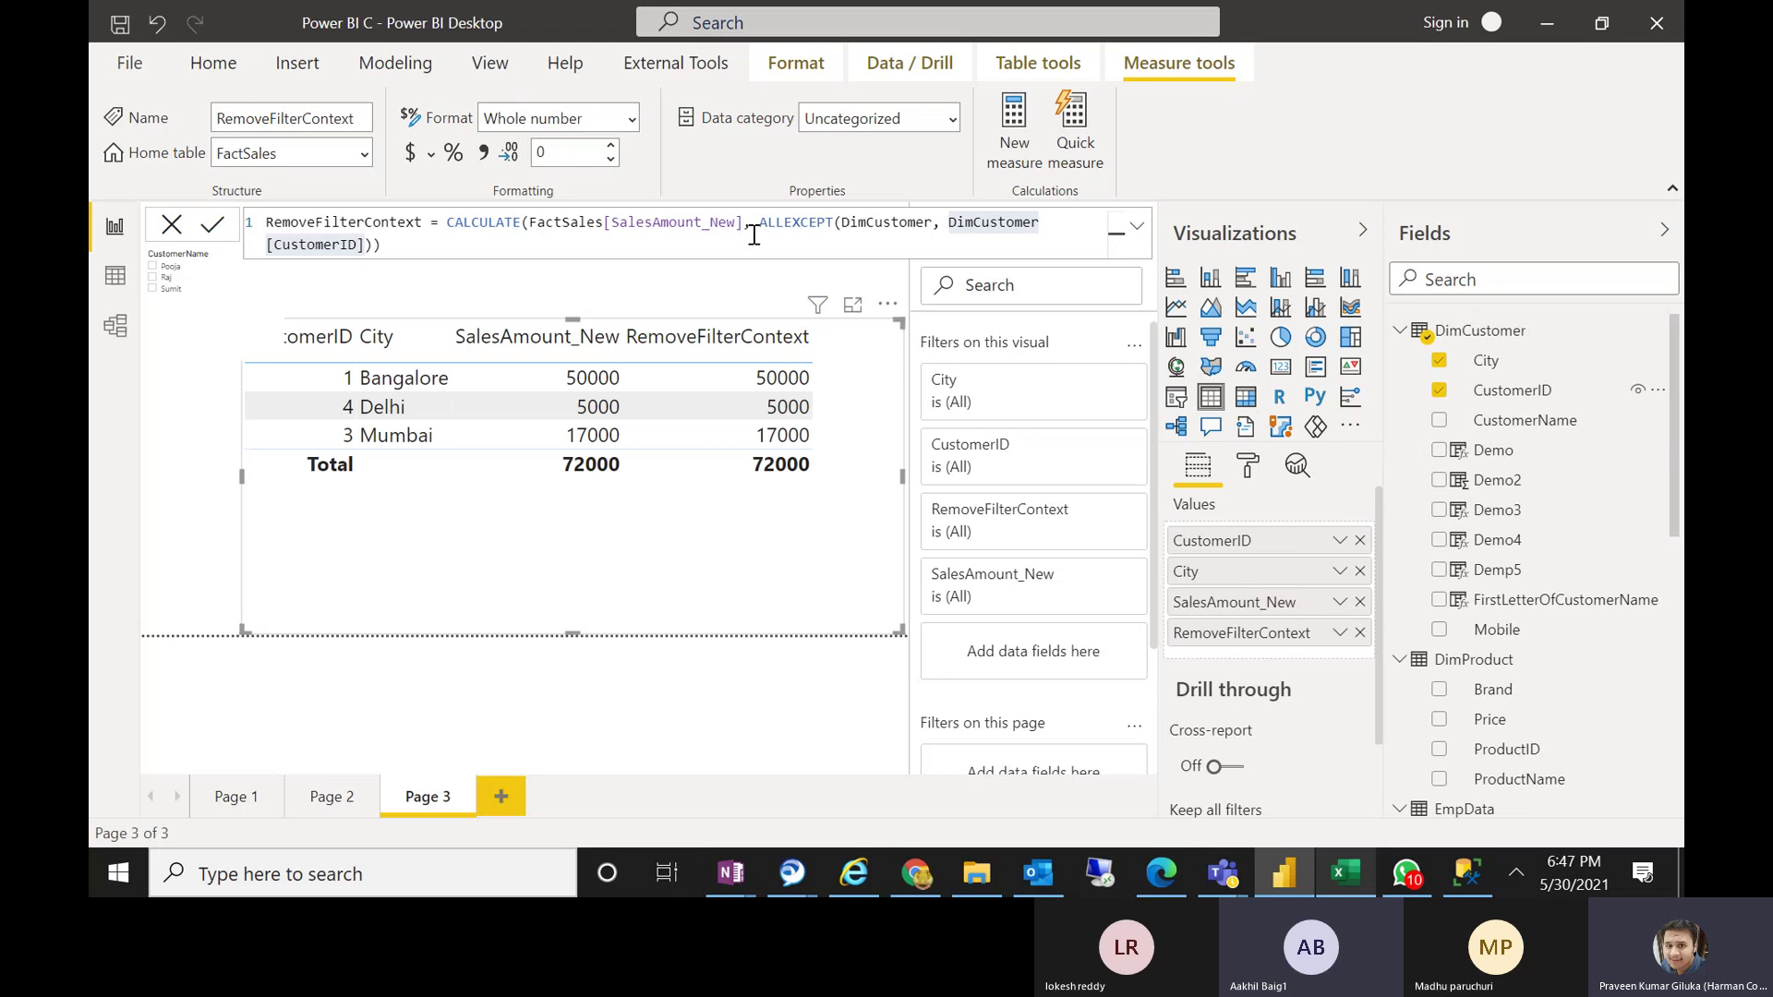
{"action": "left_click_drag", "start_coordinate": [759, 231], "coordinate": [836, 231]}
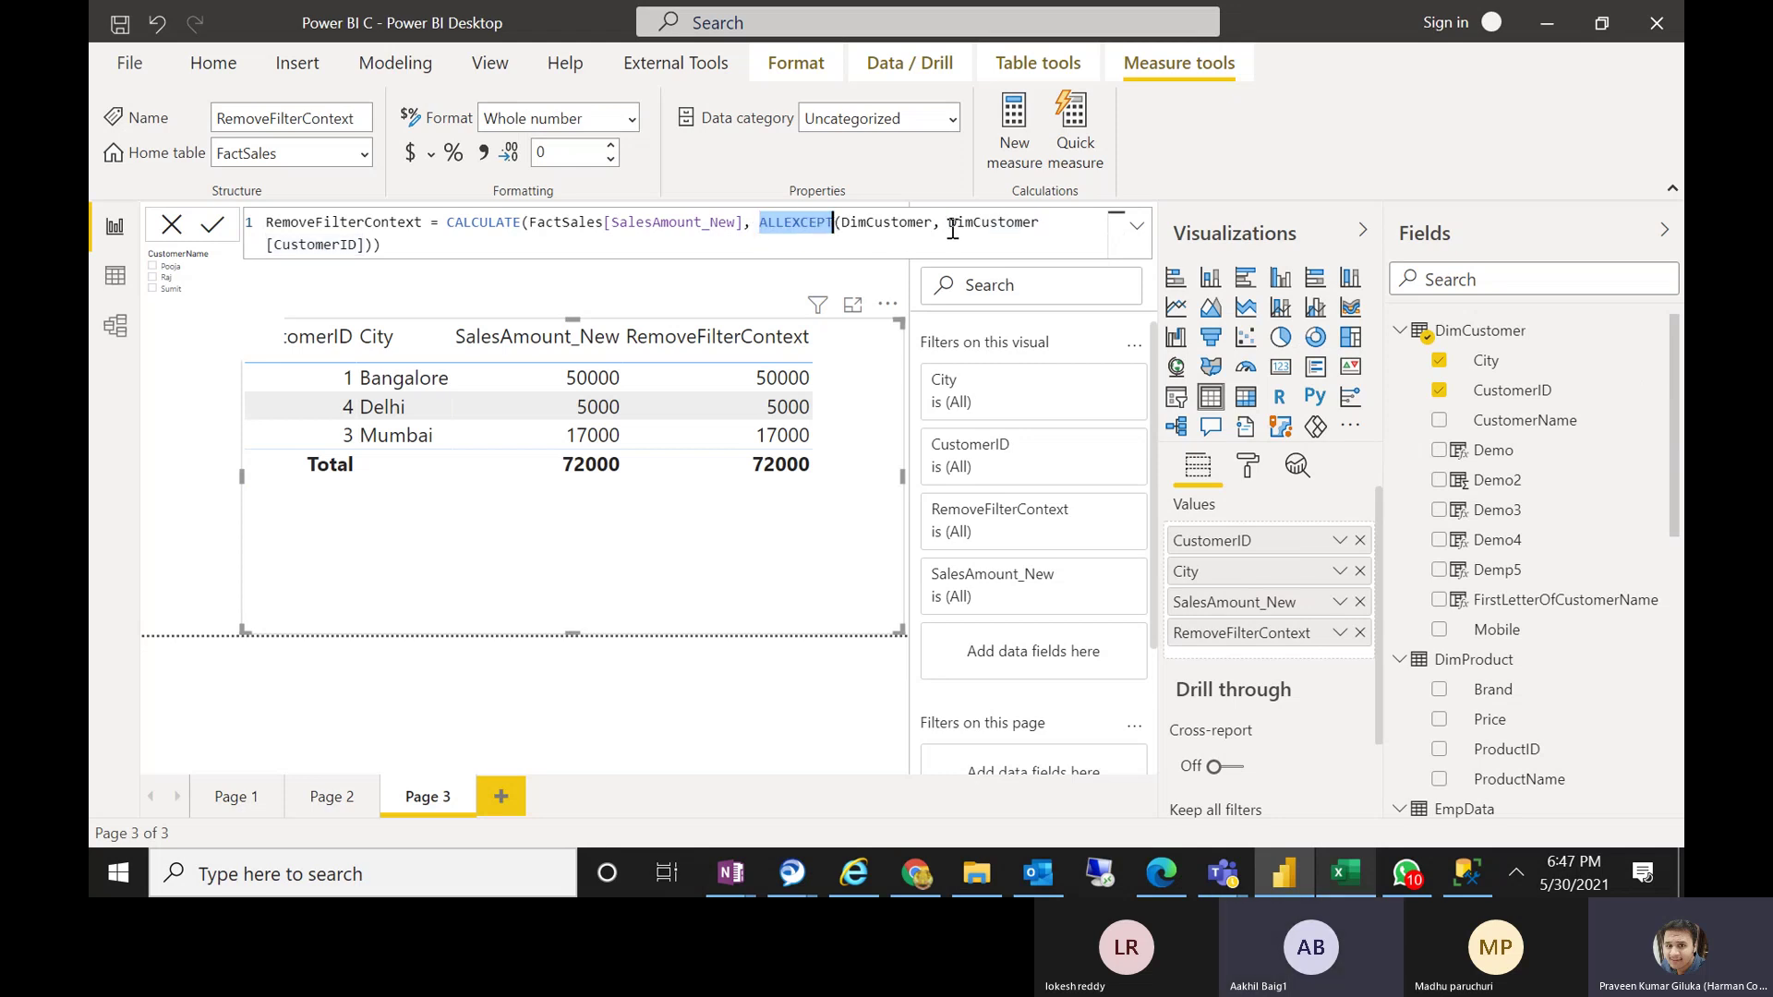
{"action": "left_click_drag", "start_coordinate": [948, 226], "coordinate": [606, 258]}
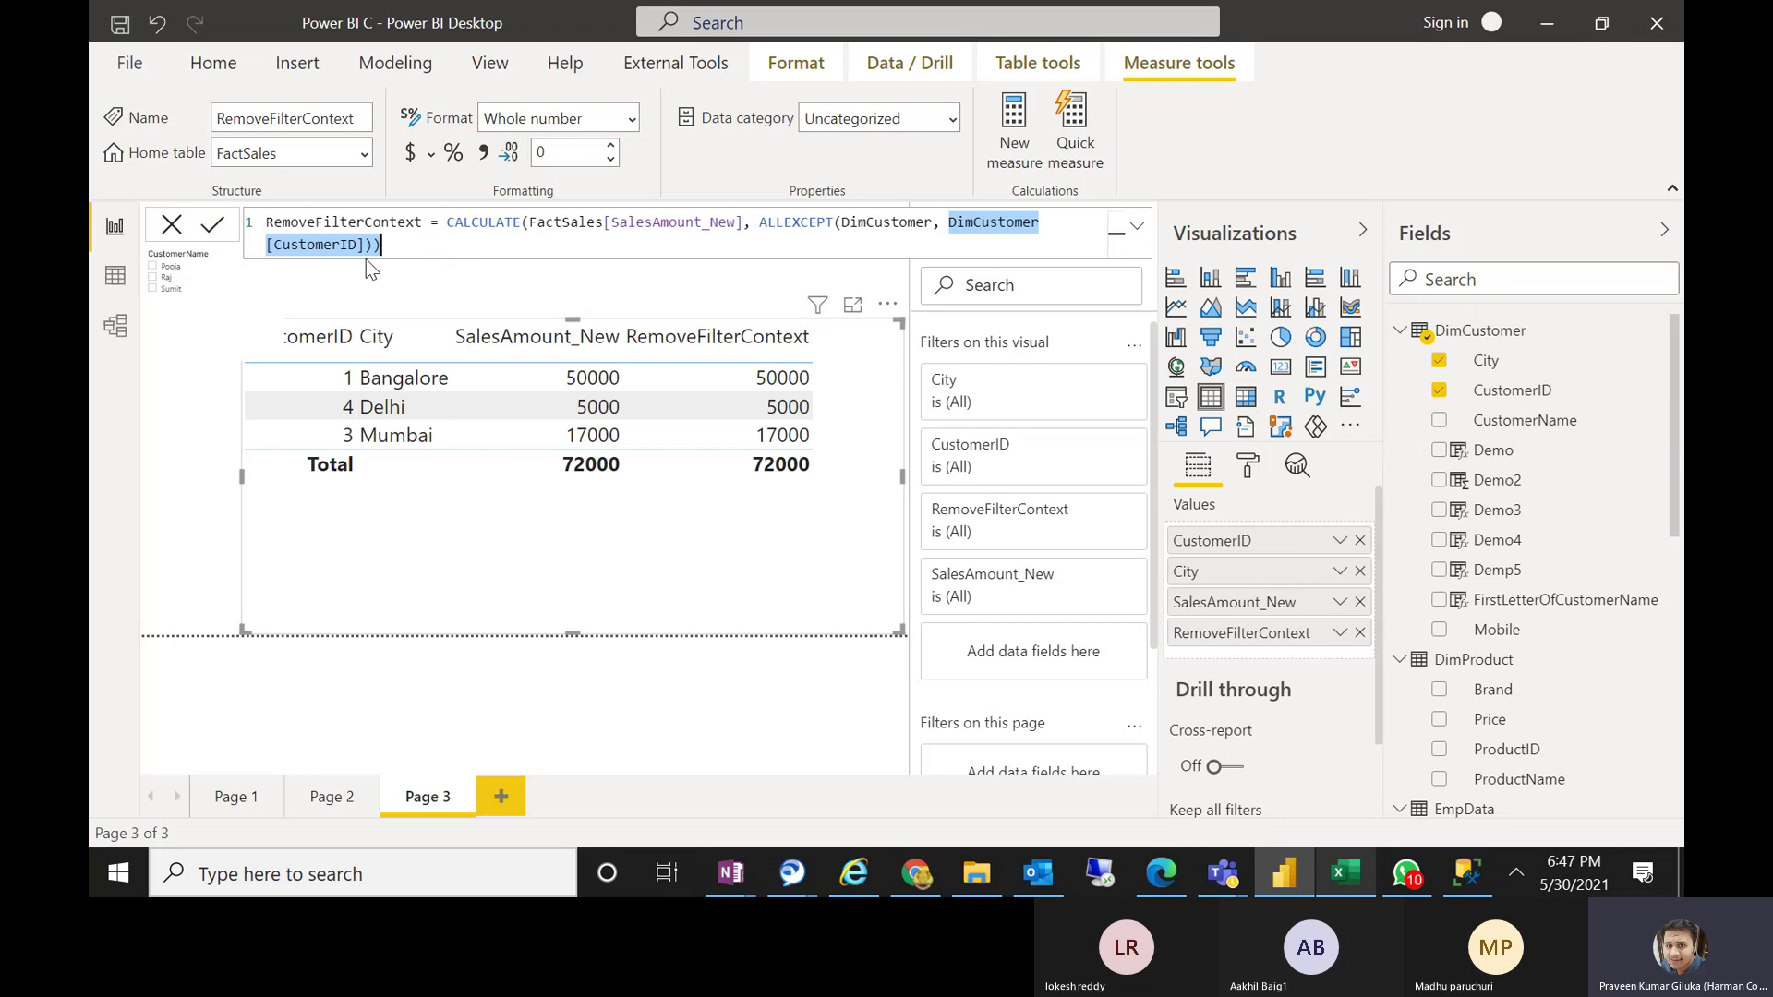
{"action": "left_click_drag", "start_coordinate": [369, 268], "coordinate": [366, 248]}
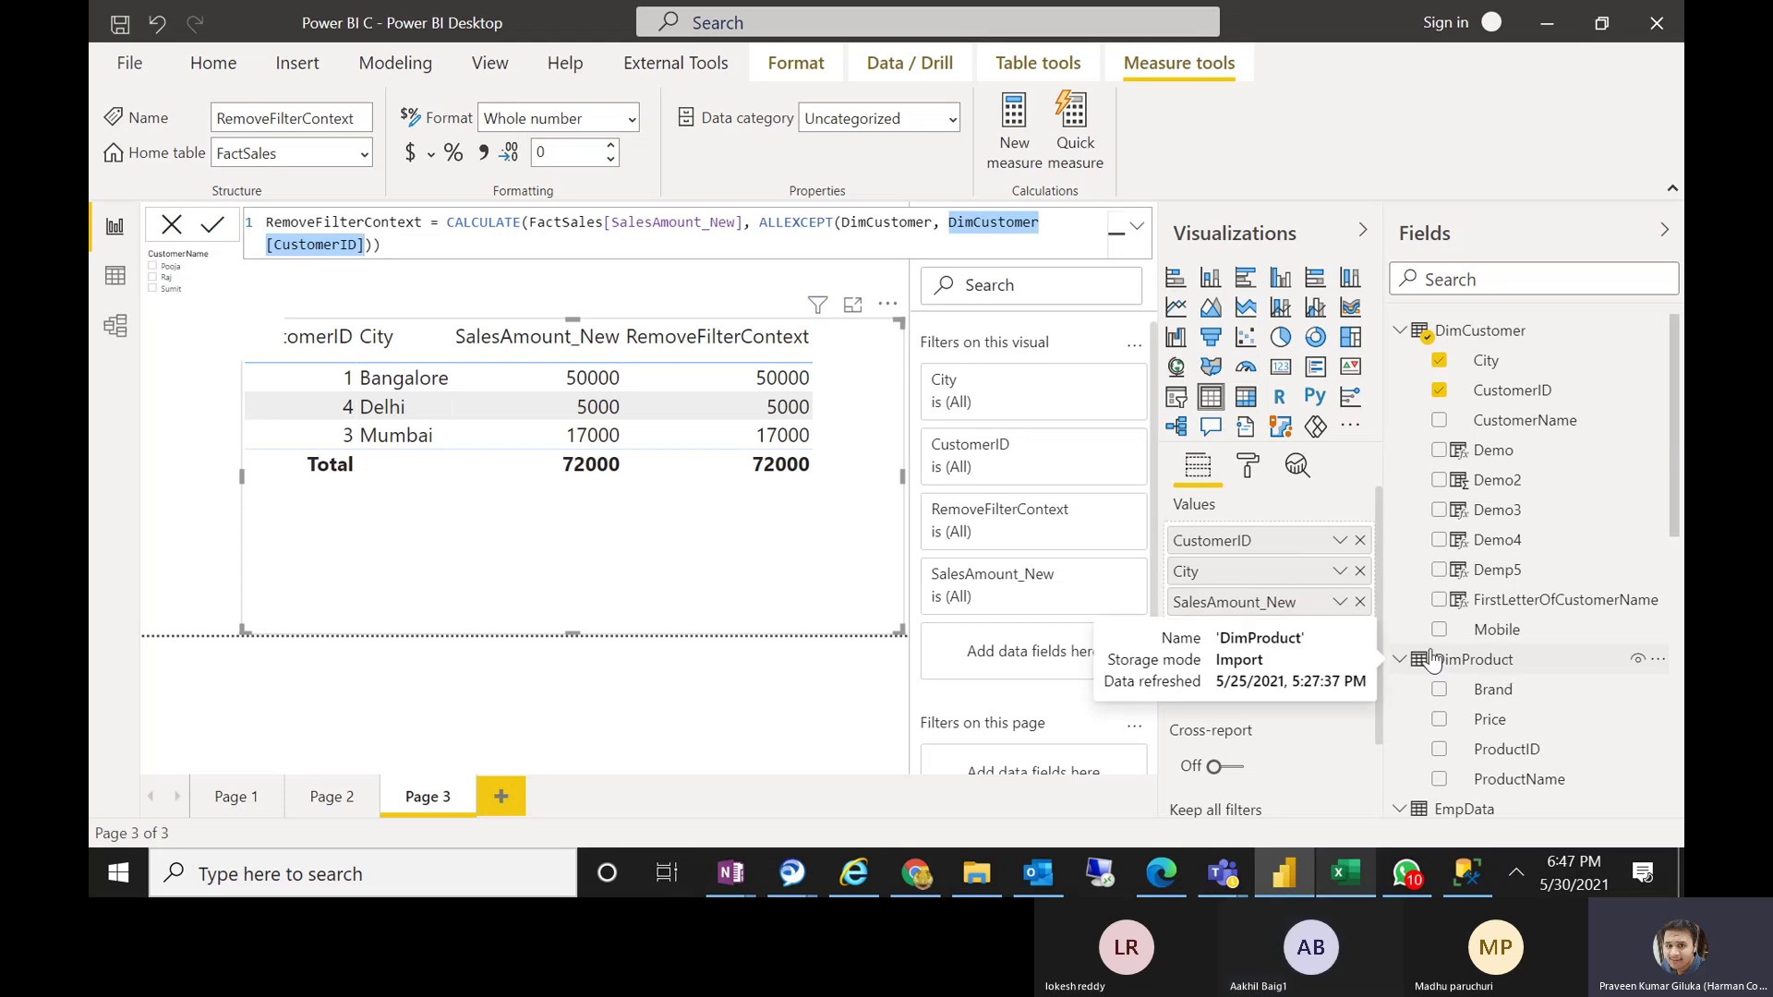
{"action": "left_click", "coordinate": [1361, 541]}
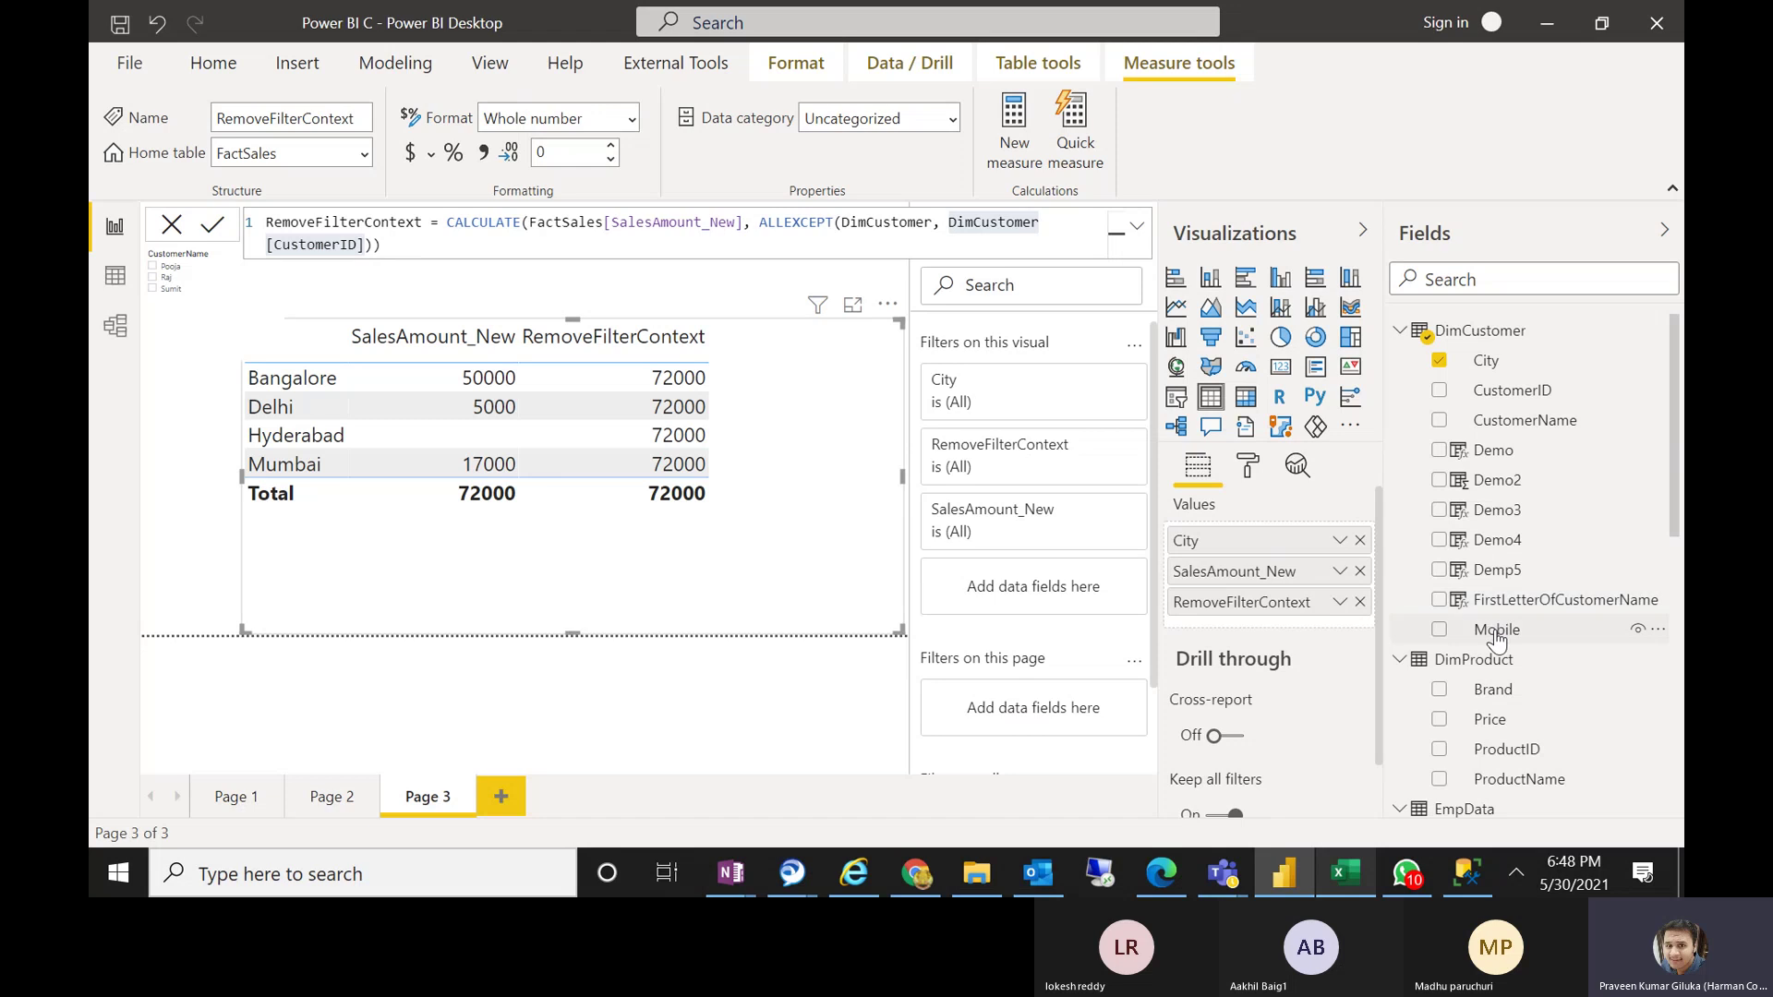
{"action": "left_click_drag", "start_coordinate": [1496, 629], "coordinate": [1311, 540]}
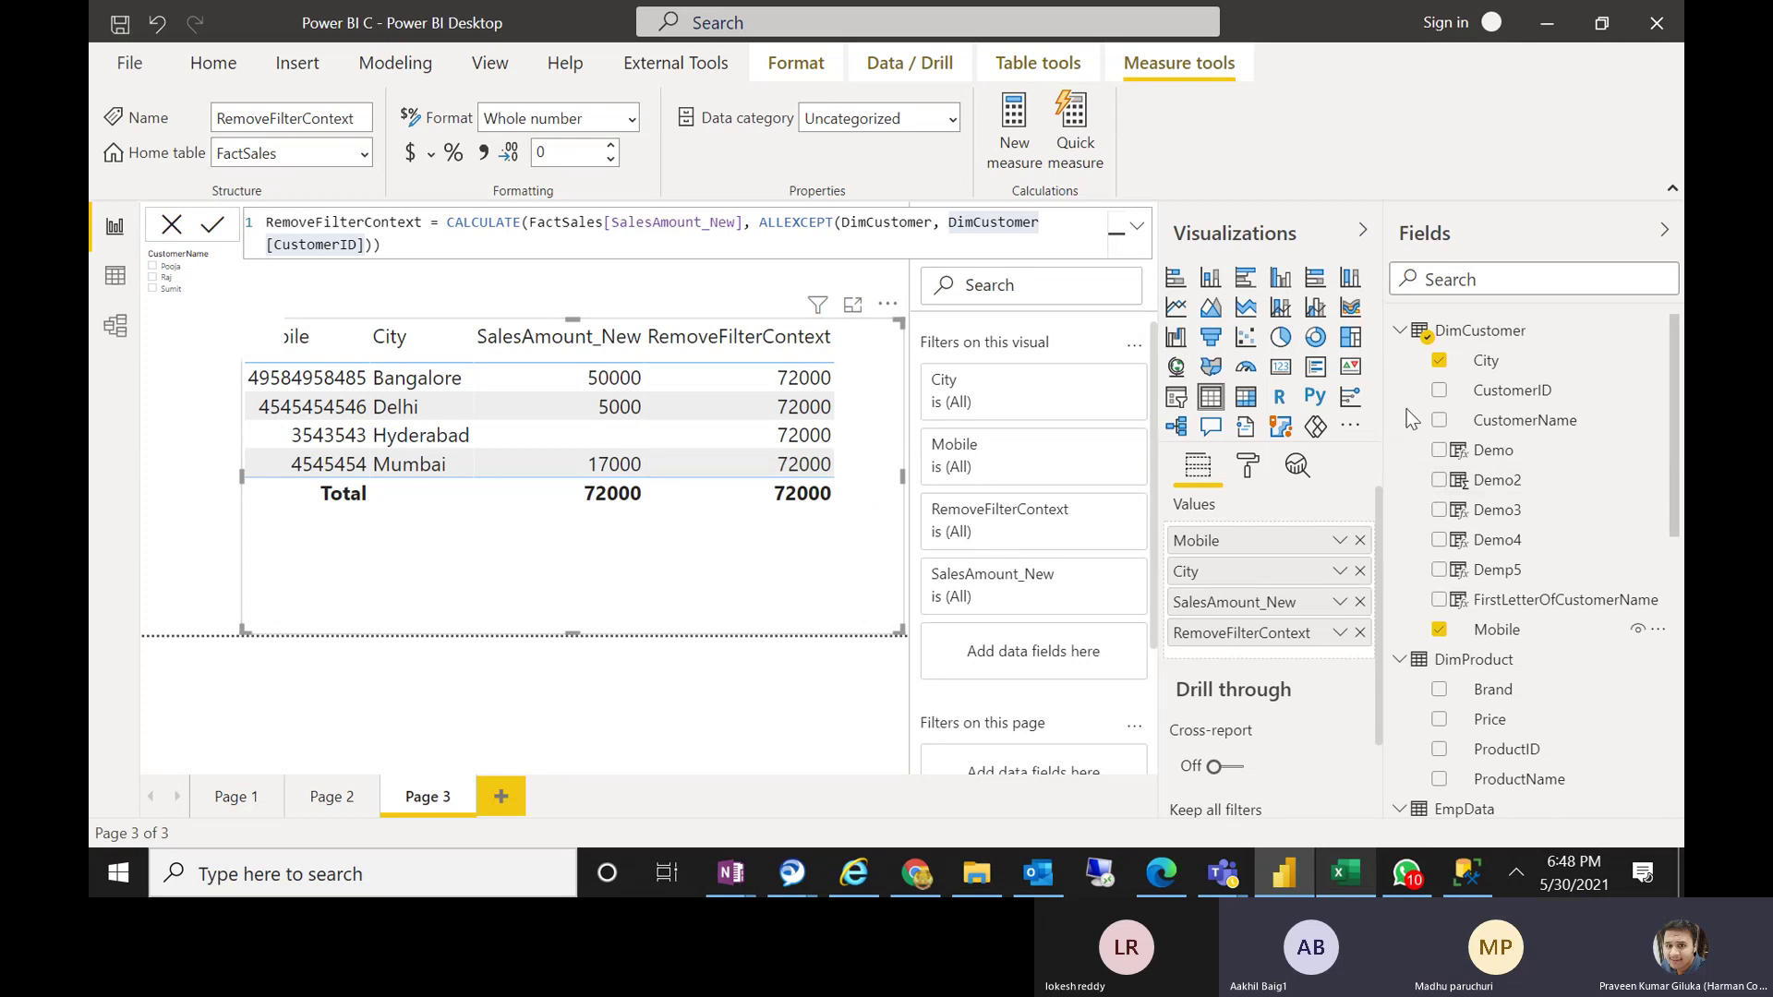
{"action": "left_click_drag", "start_coordinate": [1498, 425], "coordinate": [1293, 525]}
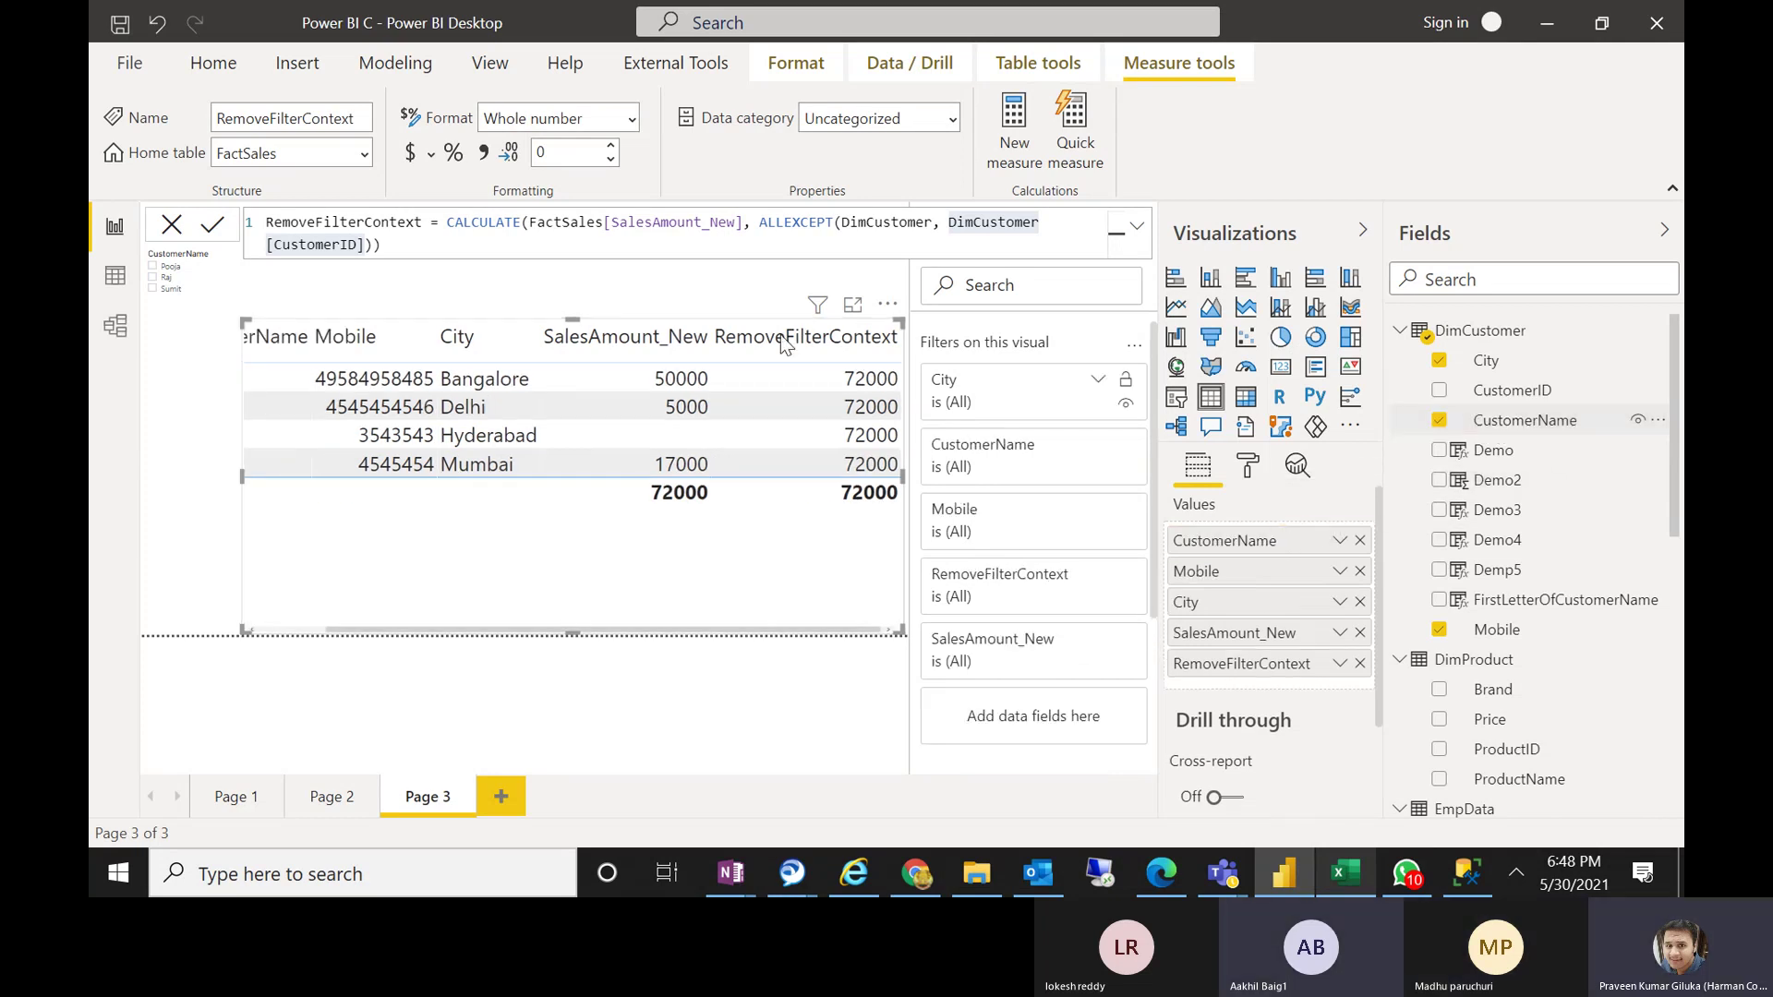
Move the table visual slightly higher on the report page and bring its CustomerName column into view
{"action": "left_click", "coordinate": [865, 359]}
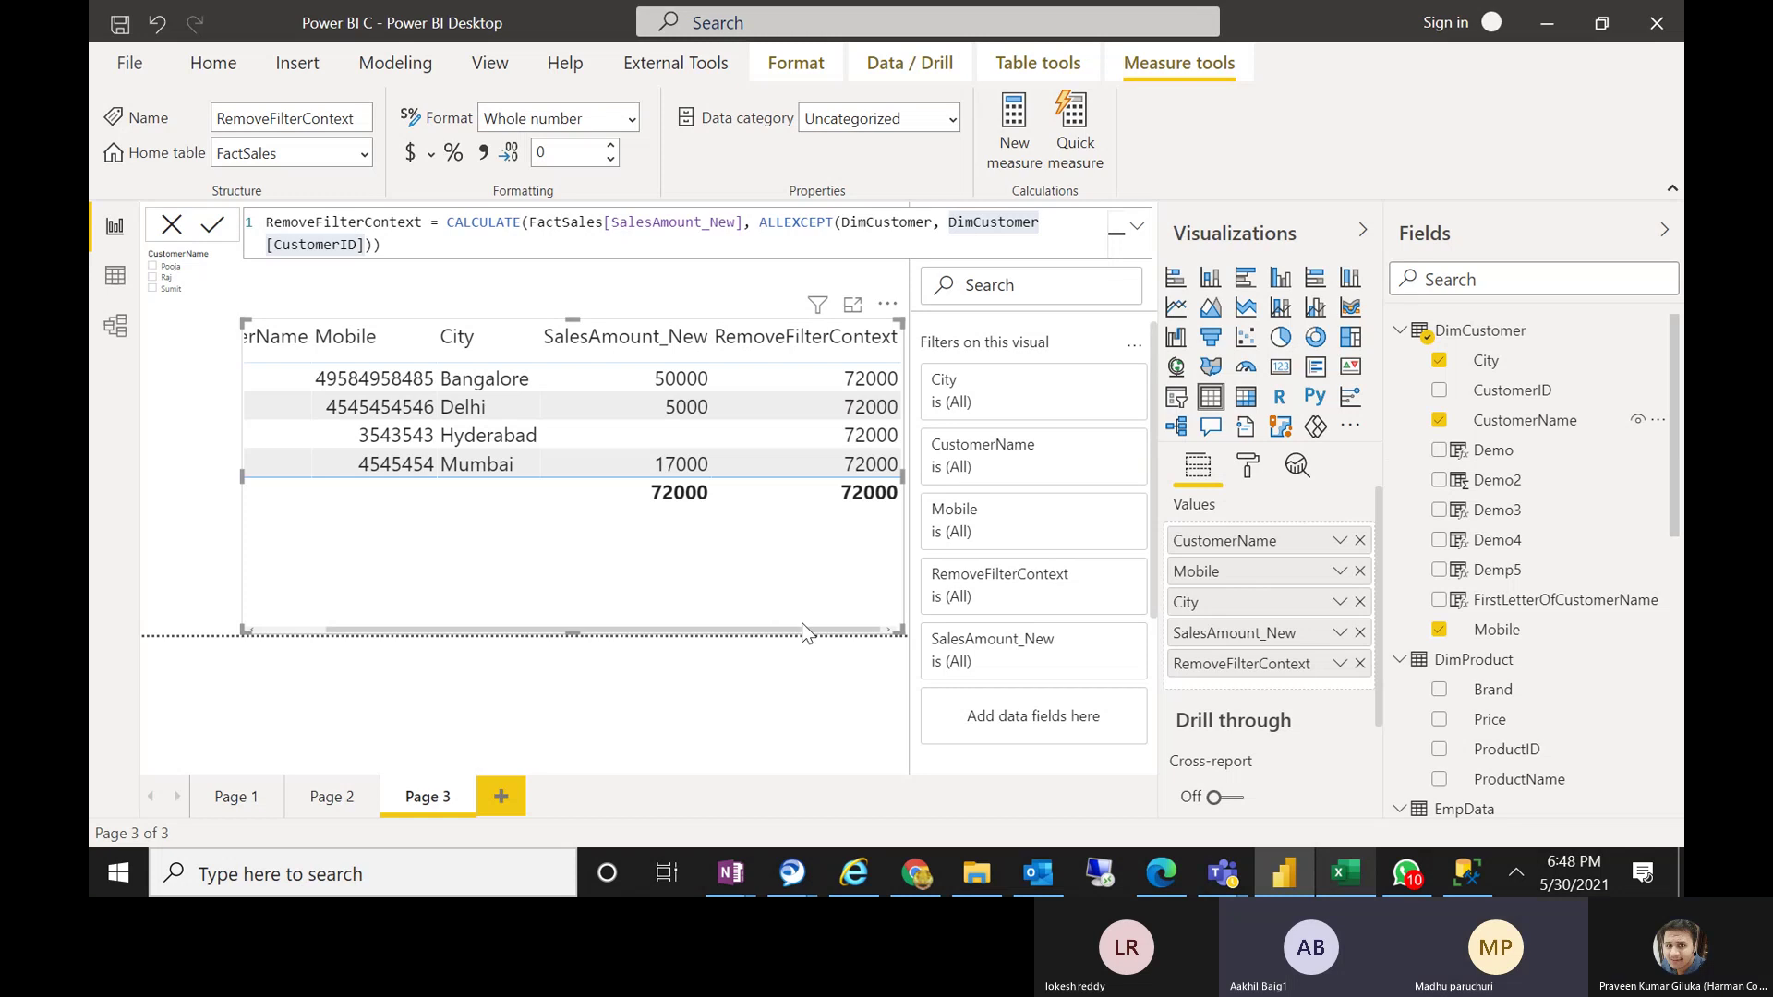
{"action": "left_click_drag", "start_coordinate": [778, 584], "coordinate": [752, 584]}
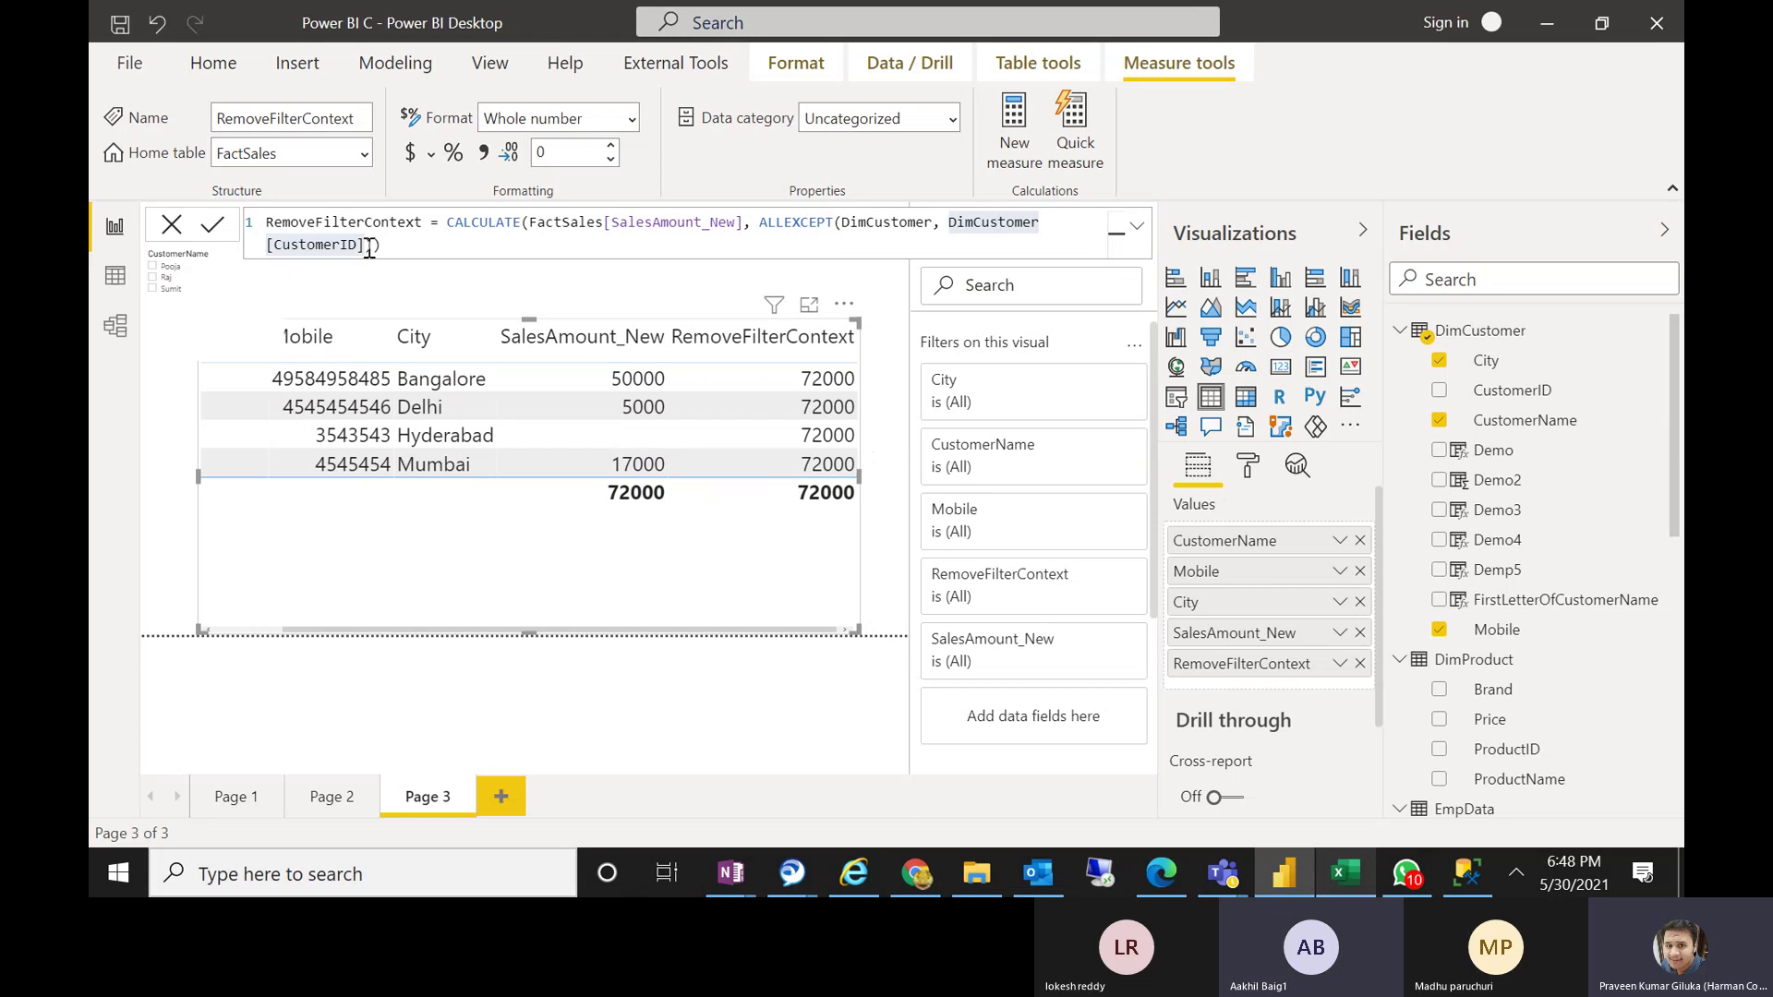
{"action": "double_click", "coordinate": [329, 248]}
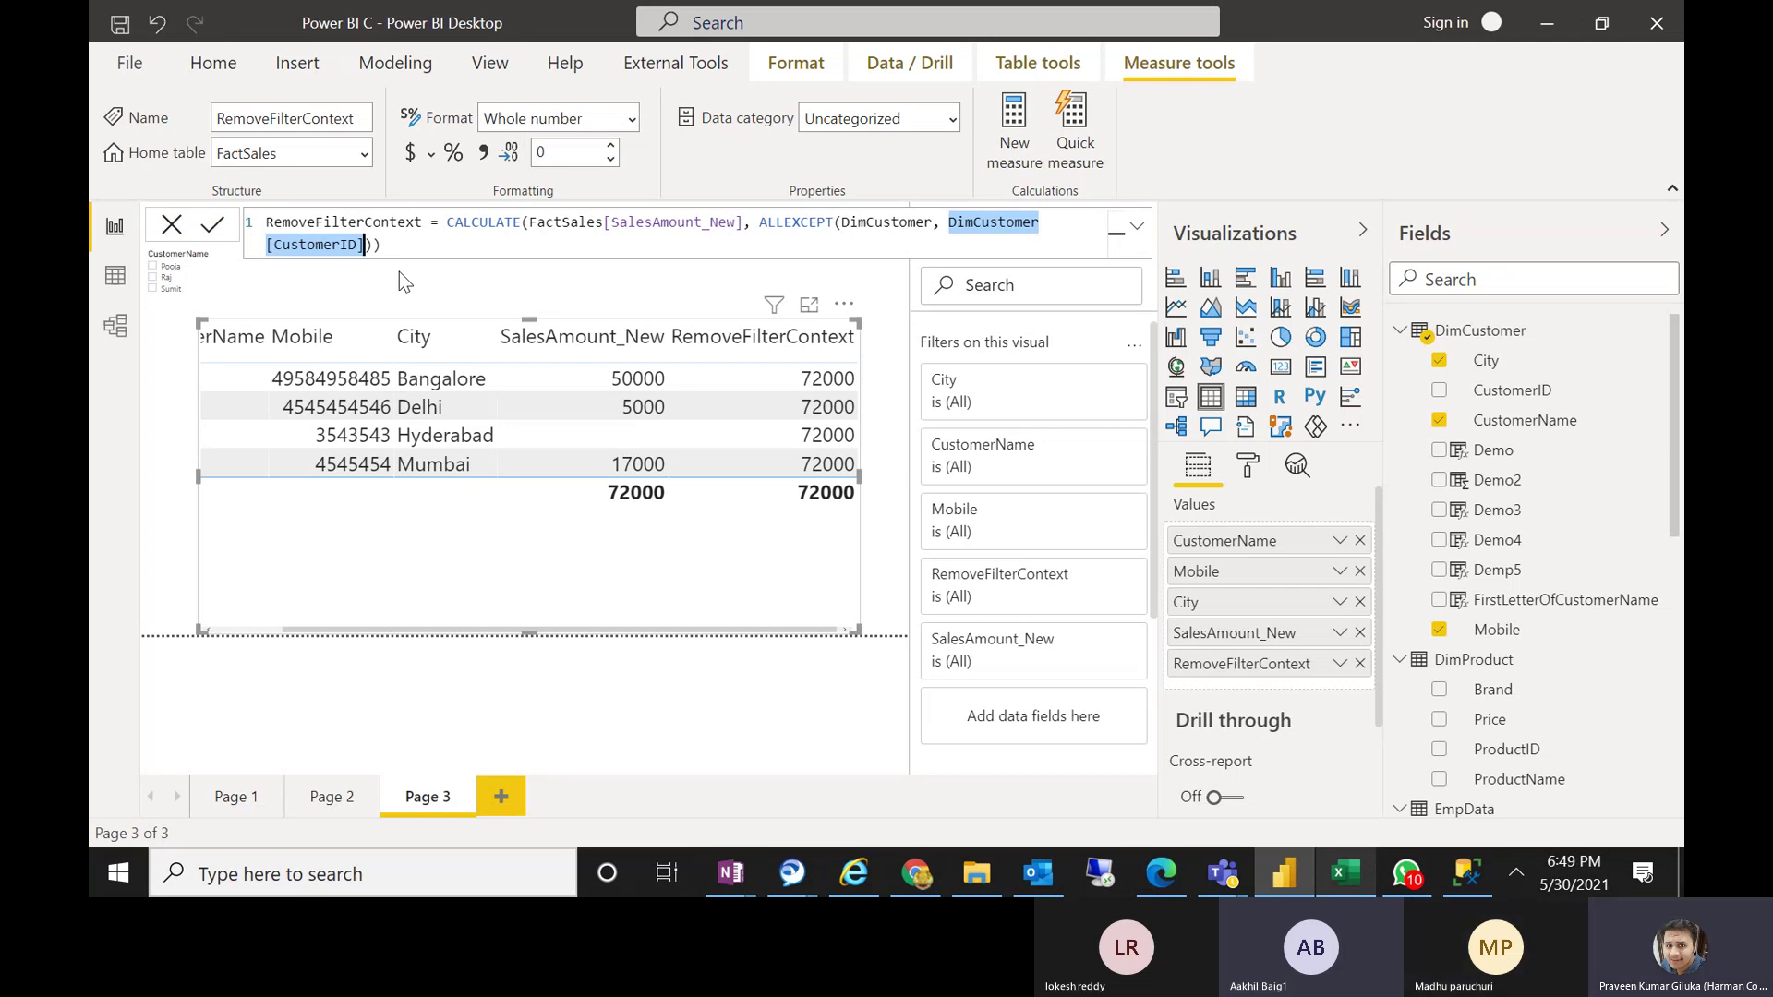
{"action": "left_click_drag", "start_coordinate": [540, 551], "coordinate": [590, 501]}
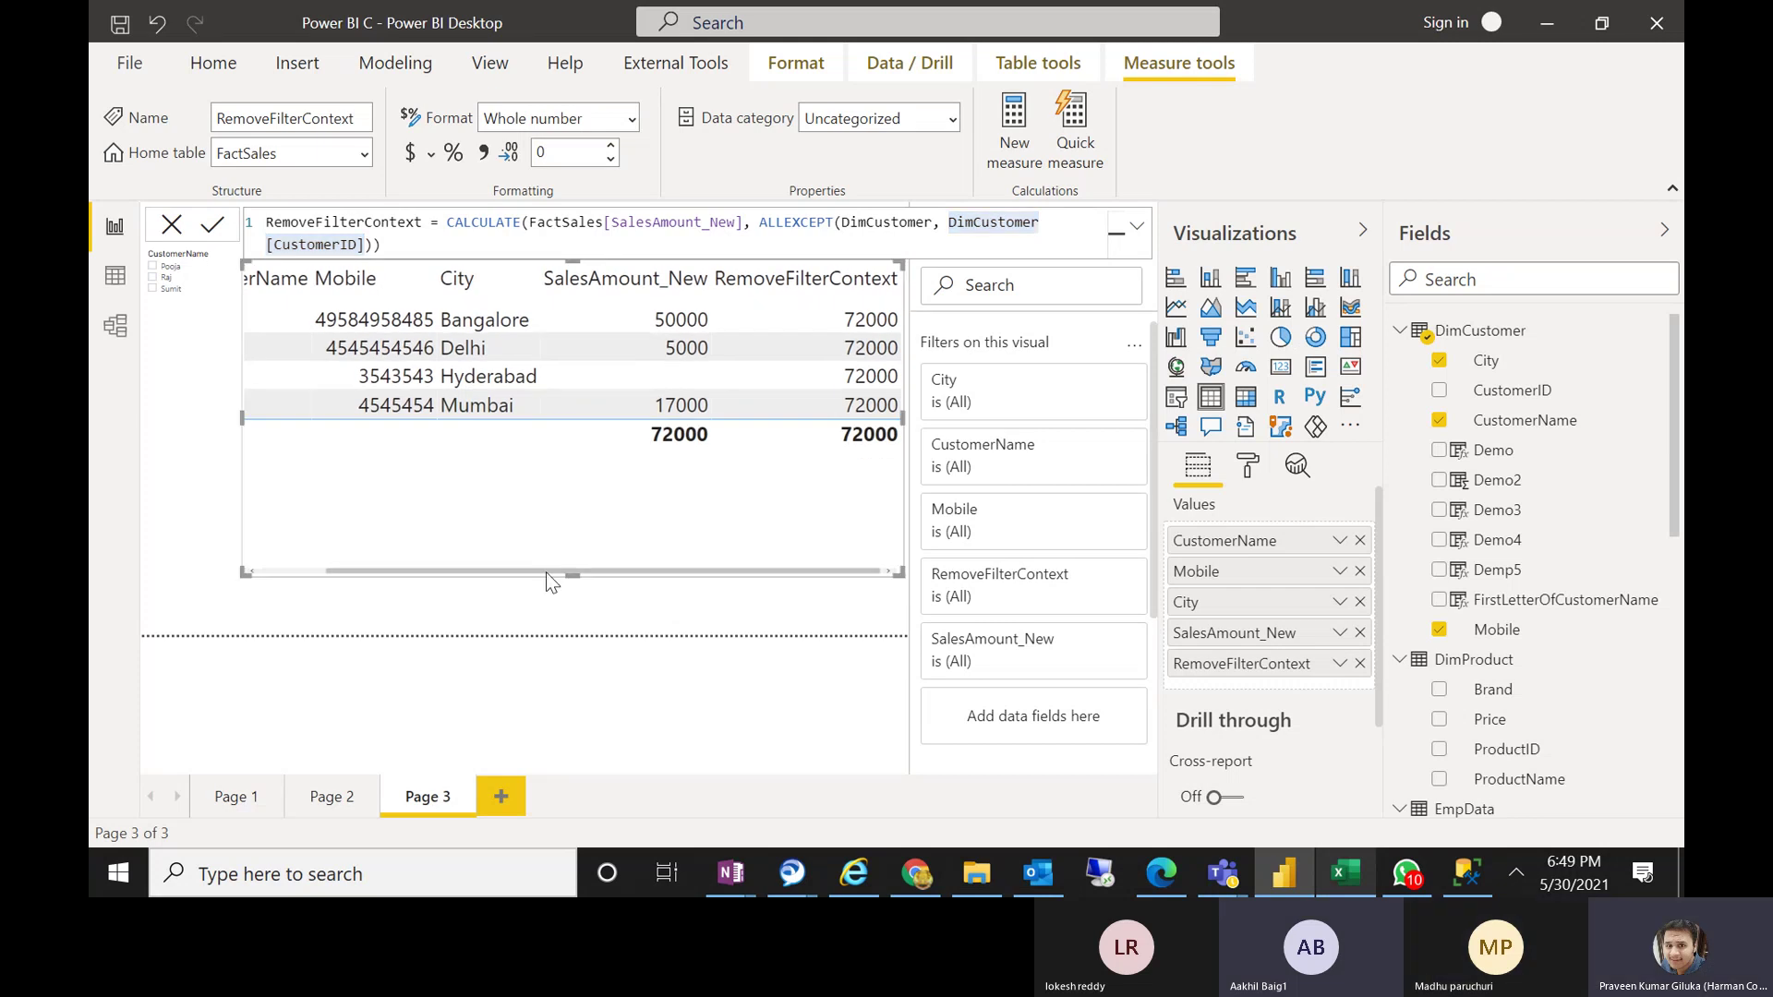
{"action": "left_click_drag", "start_coordinate": [546, 572], "coordinate": [487, 575]}
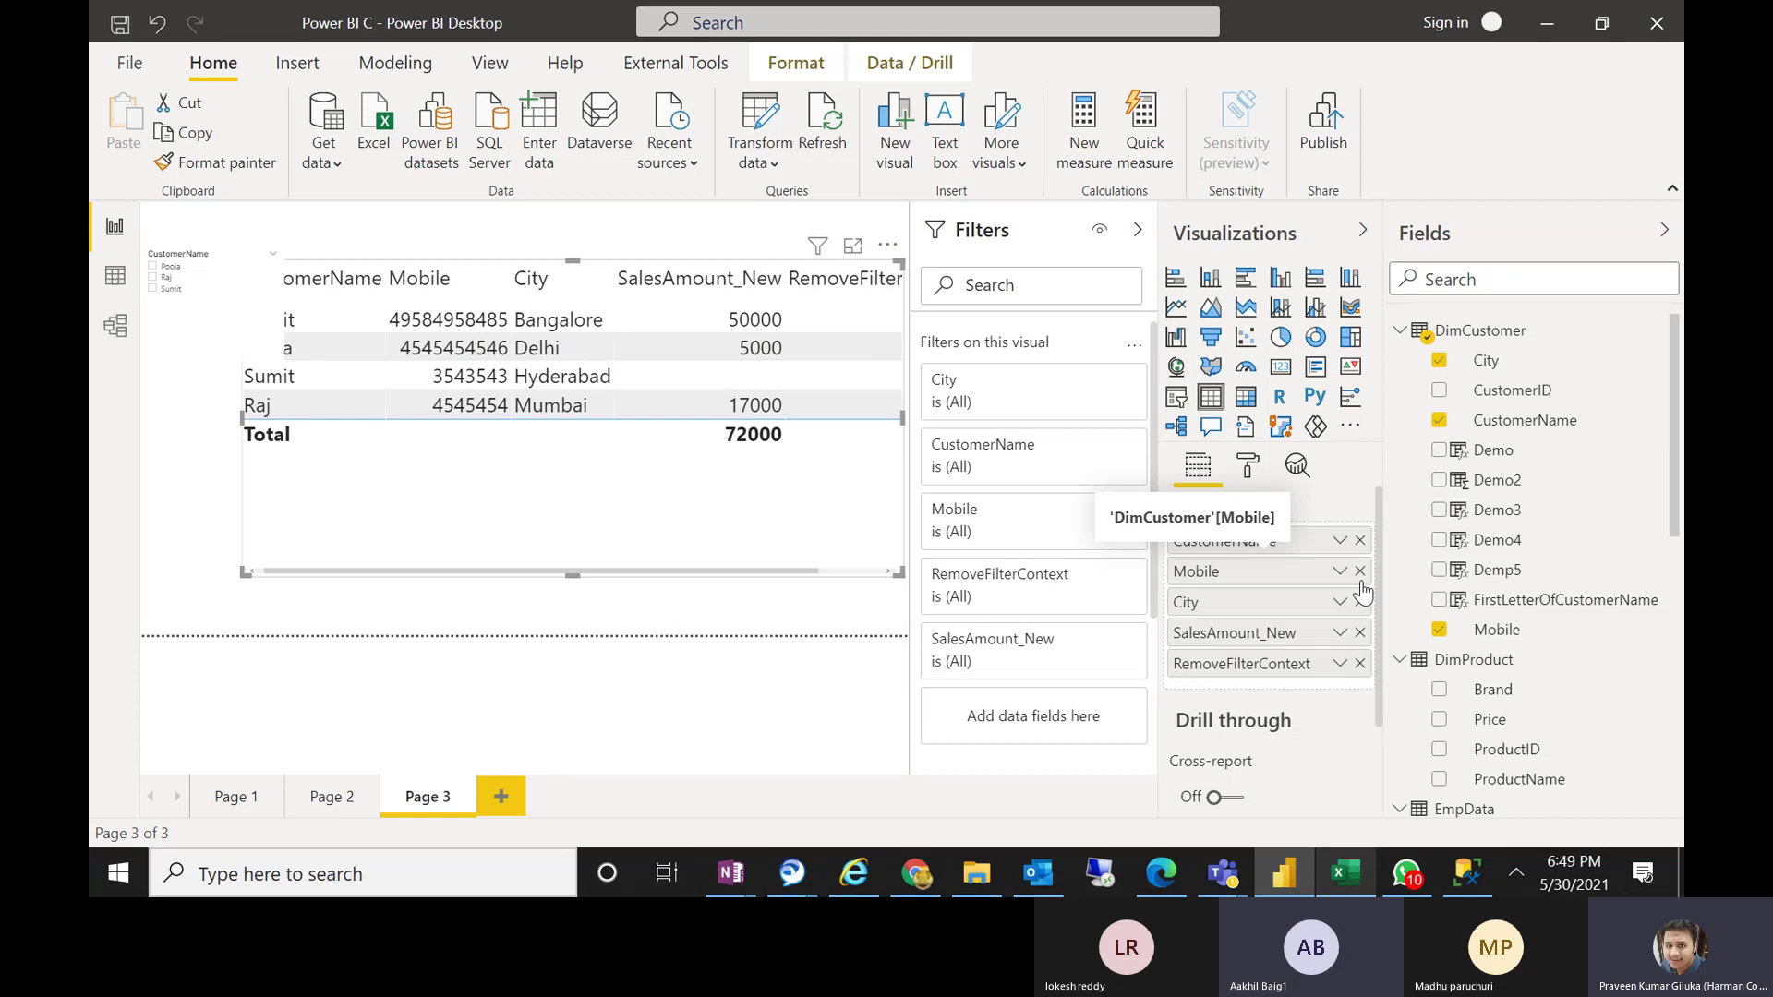
Remove Mobile, City and RemoveFilterContext from the table visual and narrow the visual slightly from its left edge
{"action": "left_click", "coordinate": [1360, 571]}
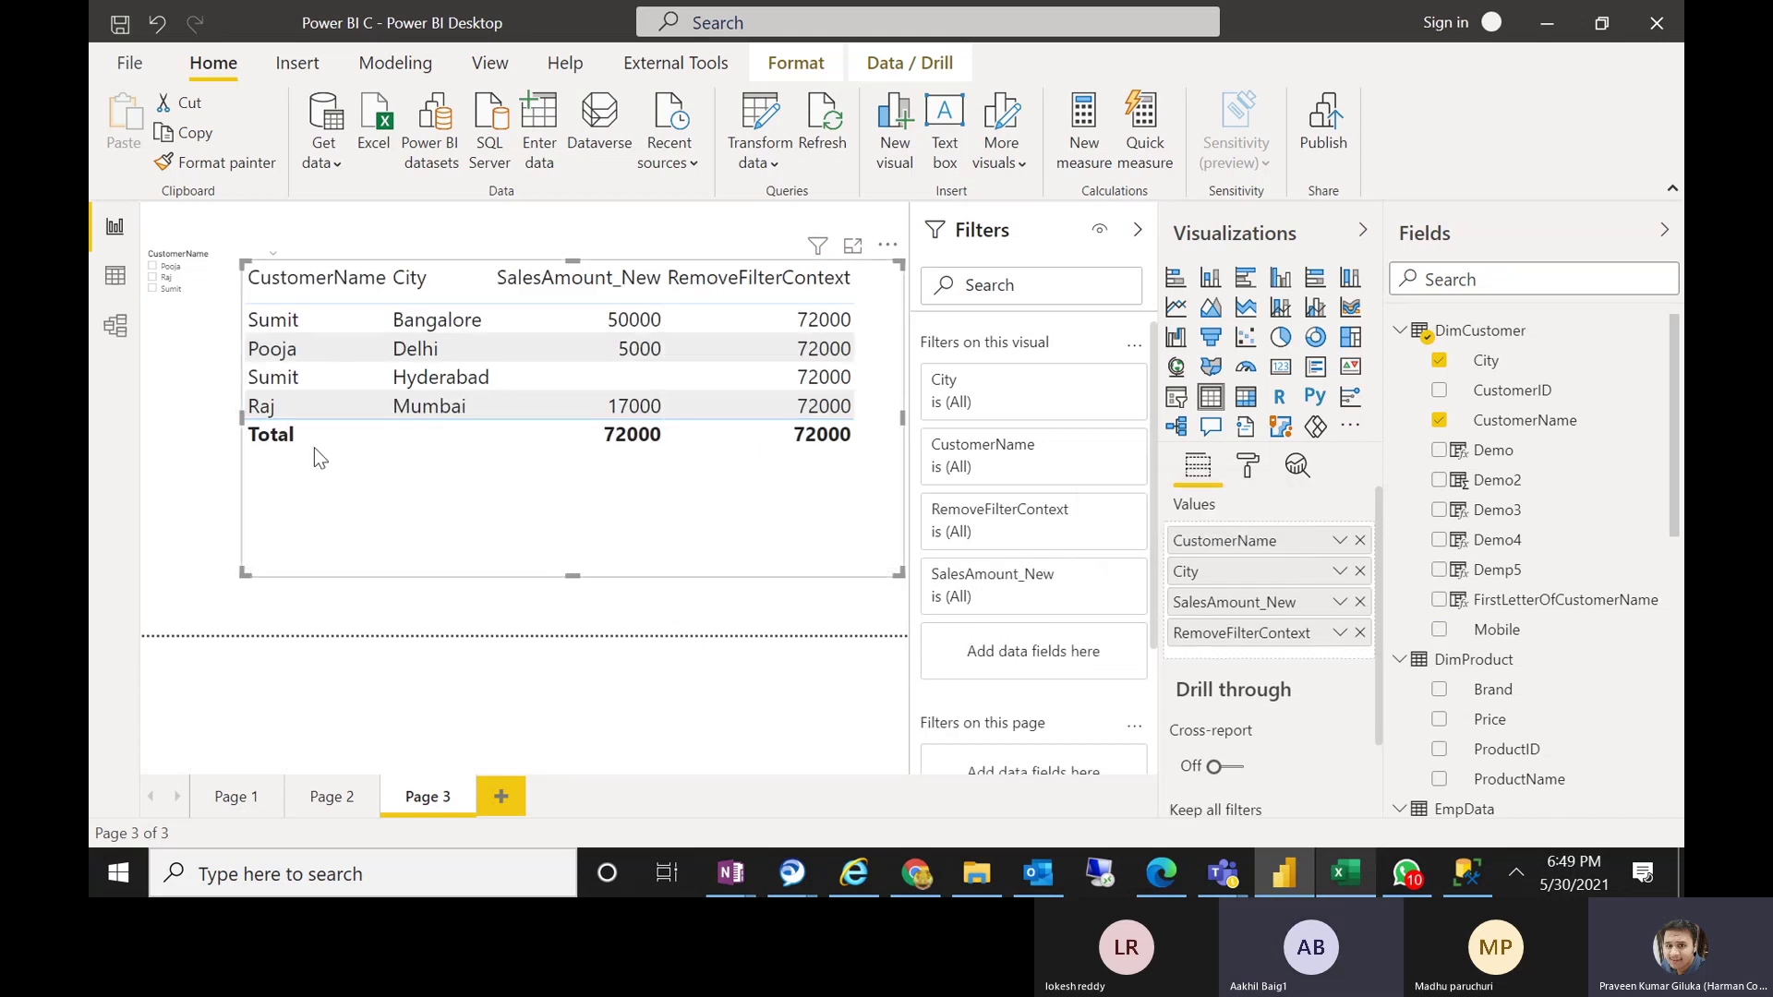
{"action": "left_click_drag", "start_coordinate": [237, 411], "coordinate": [280, 412]}
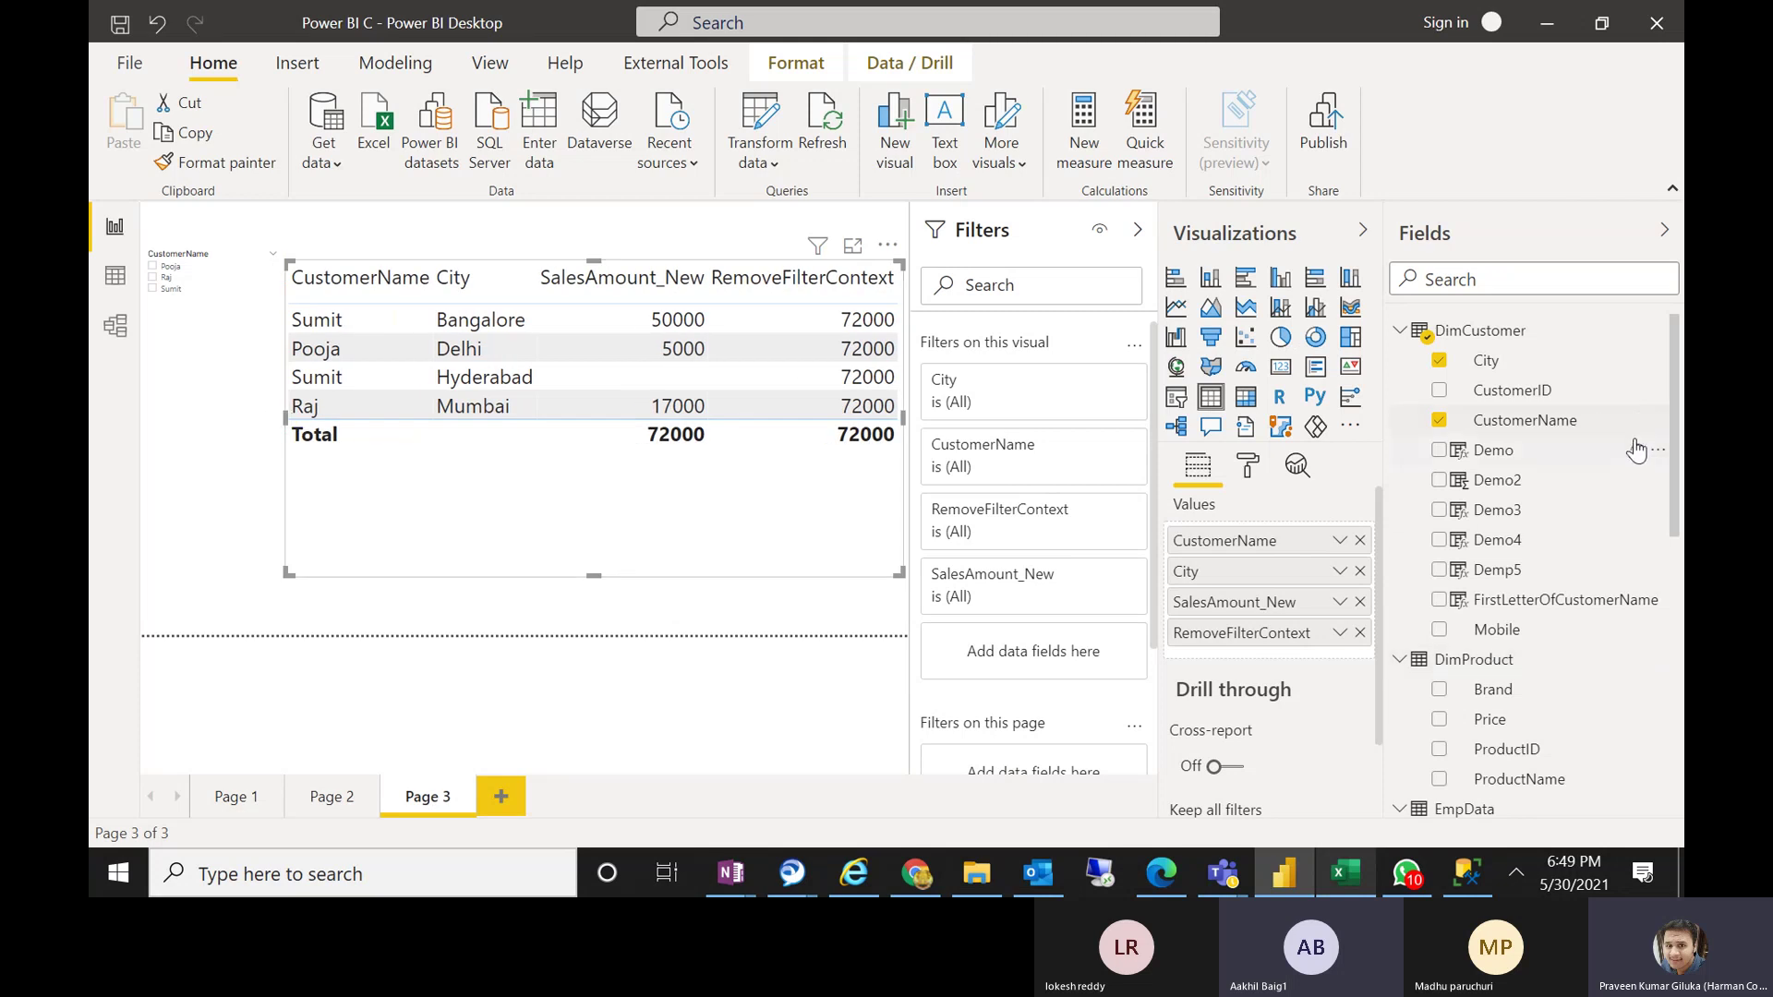
{"action": "left_click", "coordinate": [1360, 572]}
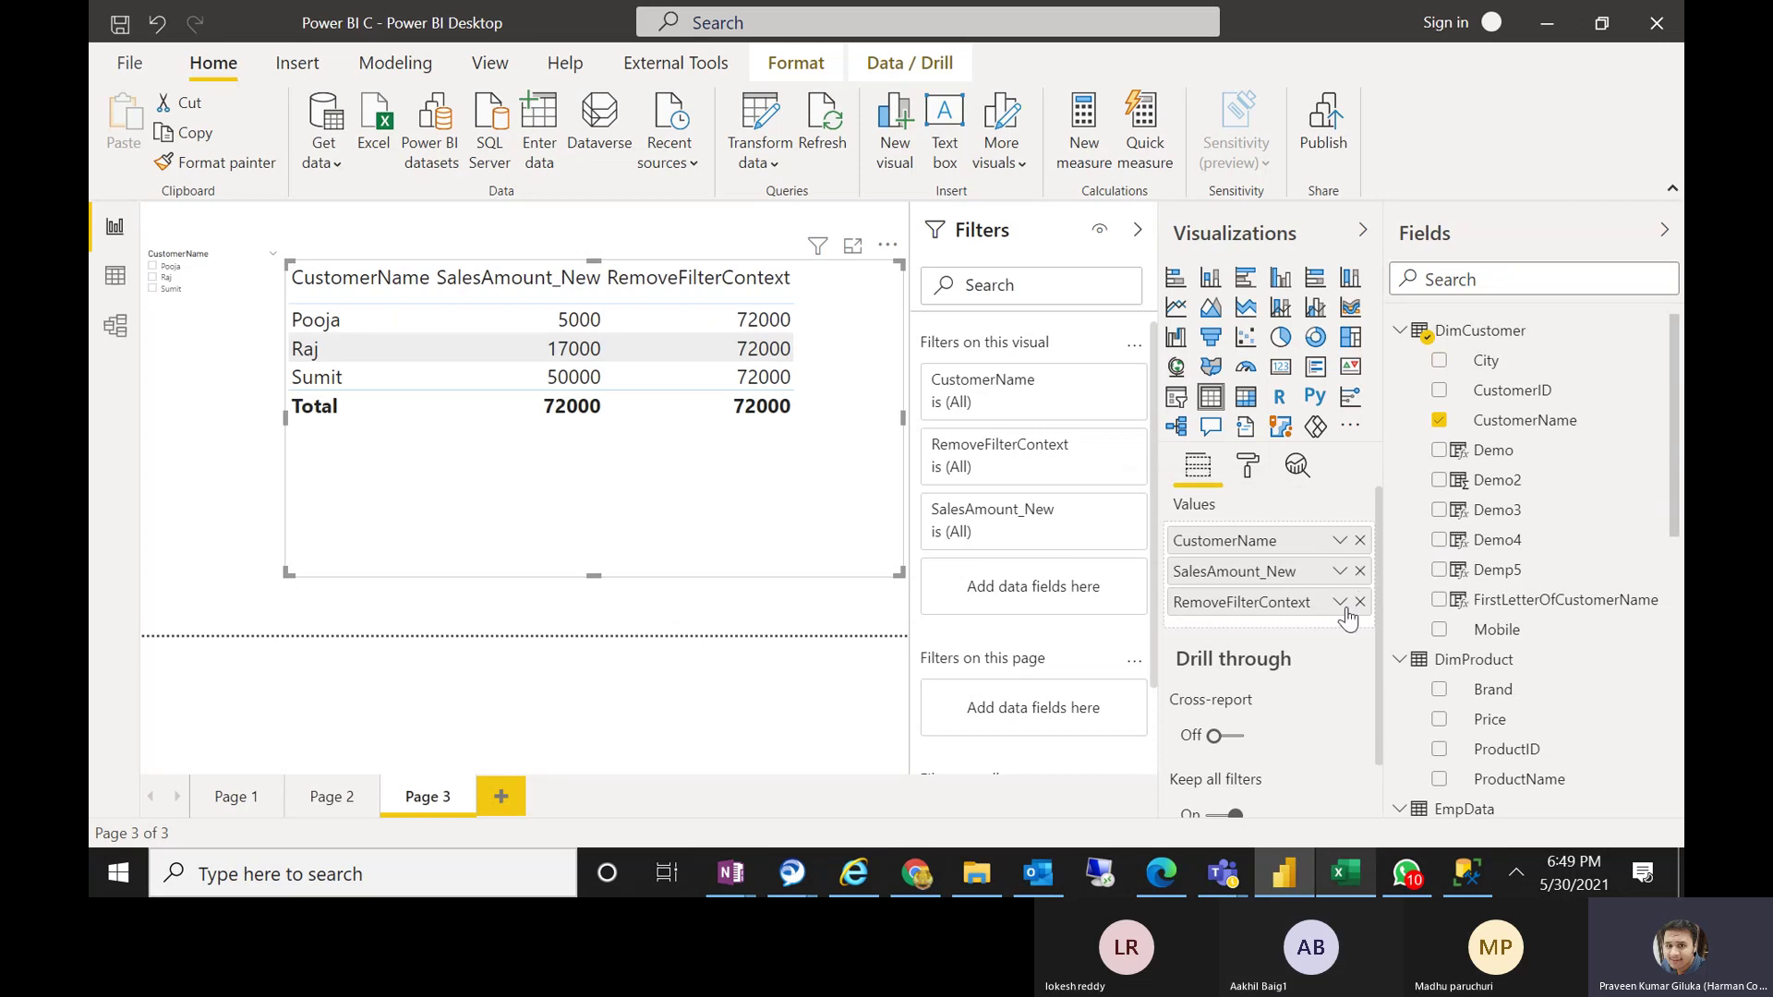
{"action": "left_click", "coordinate": [1360, 602]}
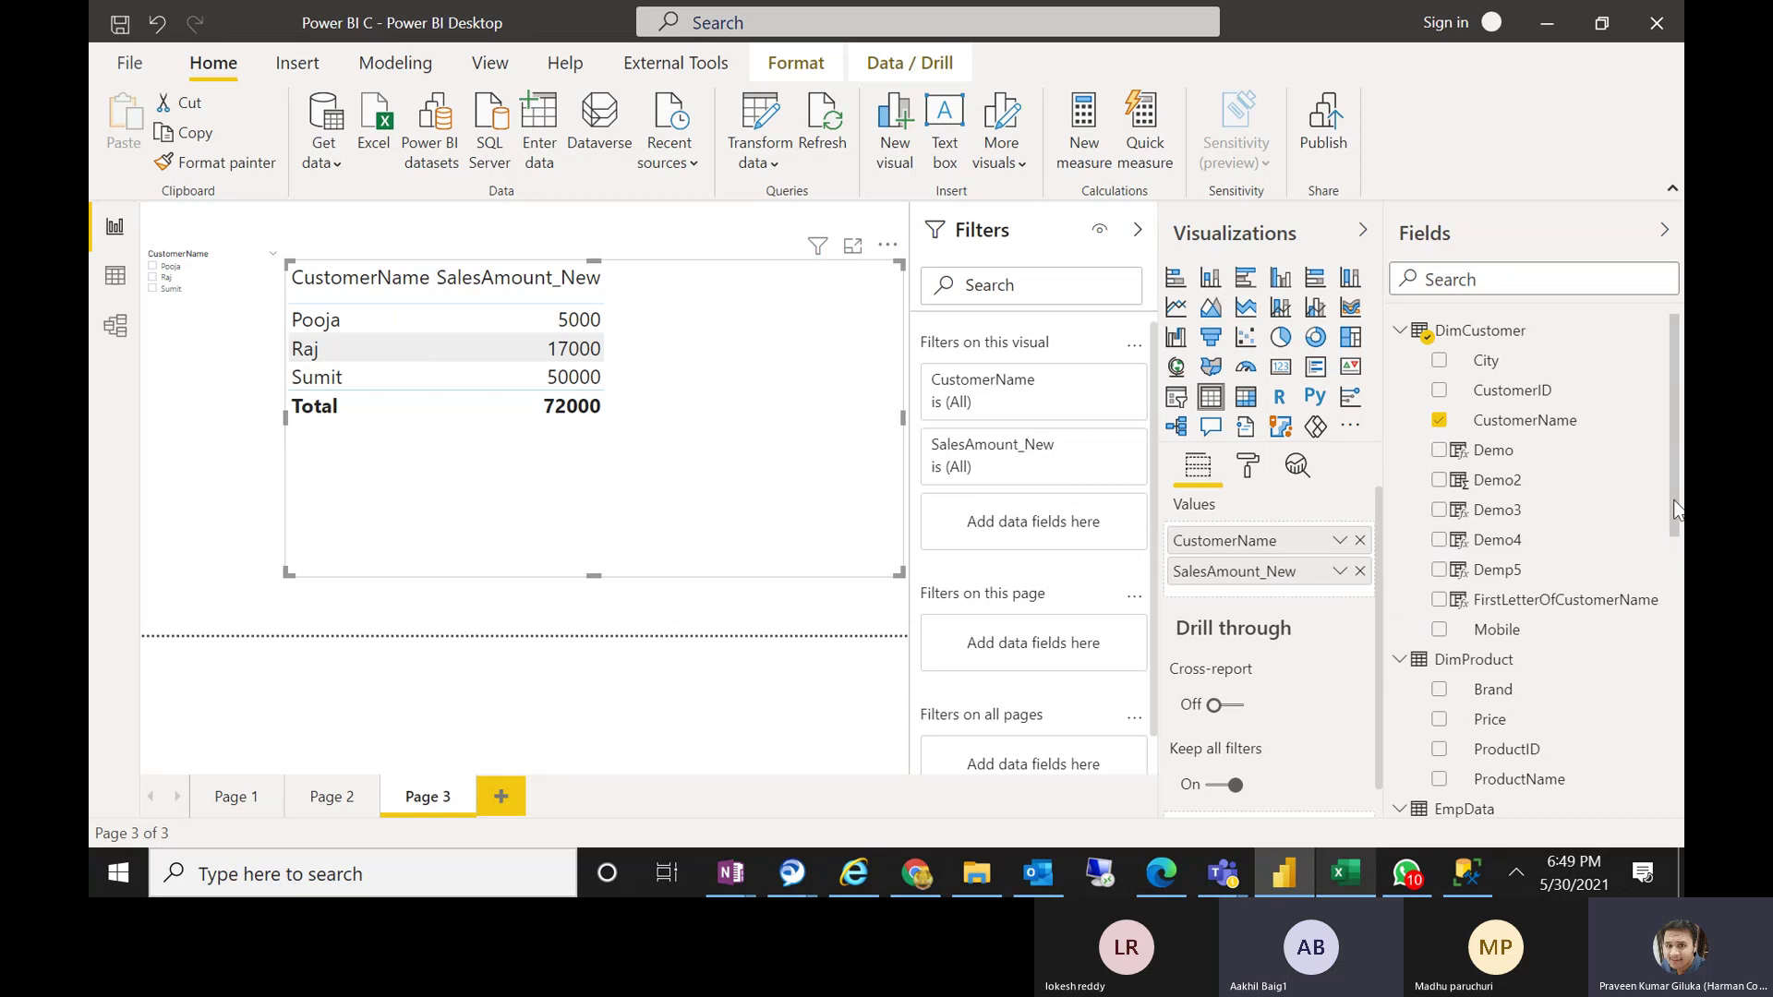
Add the Quantity and Rate fields from FactSales to the table visual between CustomerName and SalesAmount_New
{"action": "left_click_drag", "start_coordinate": [1676, 543], "coordinate": [1673, 757]}
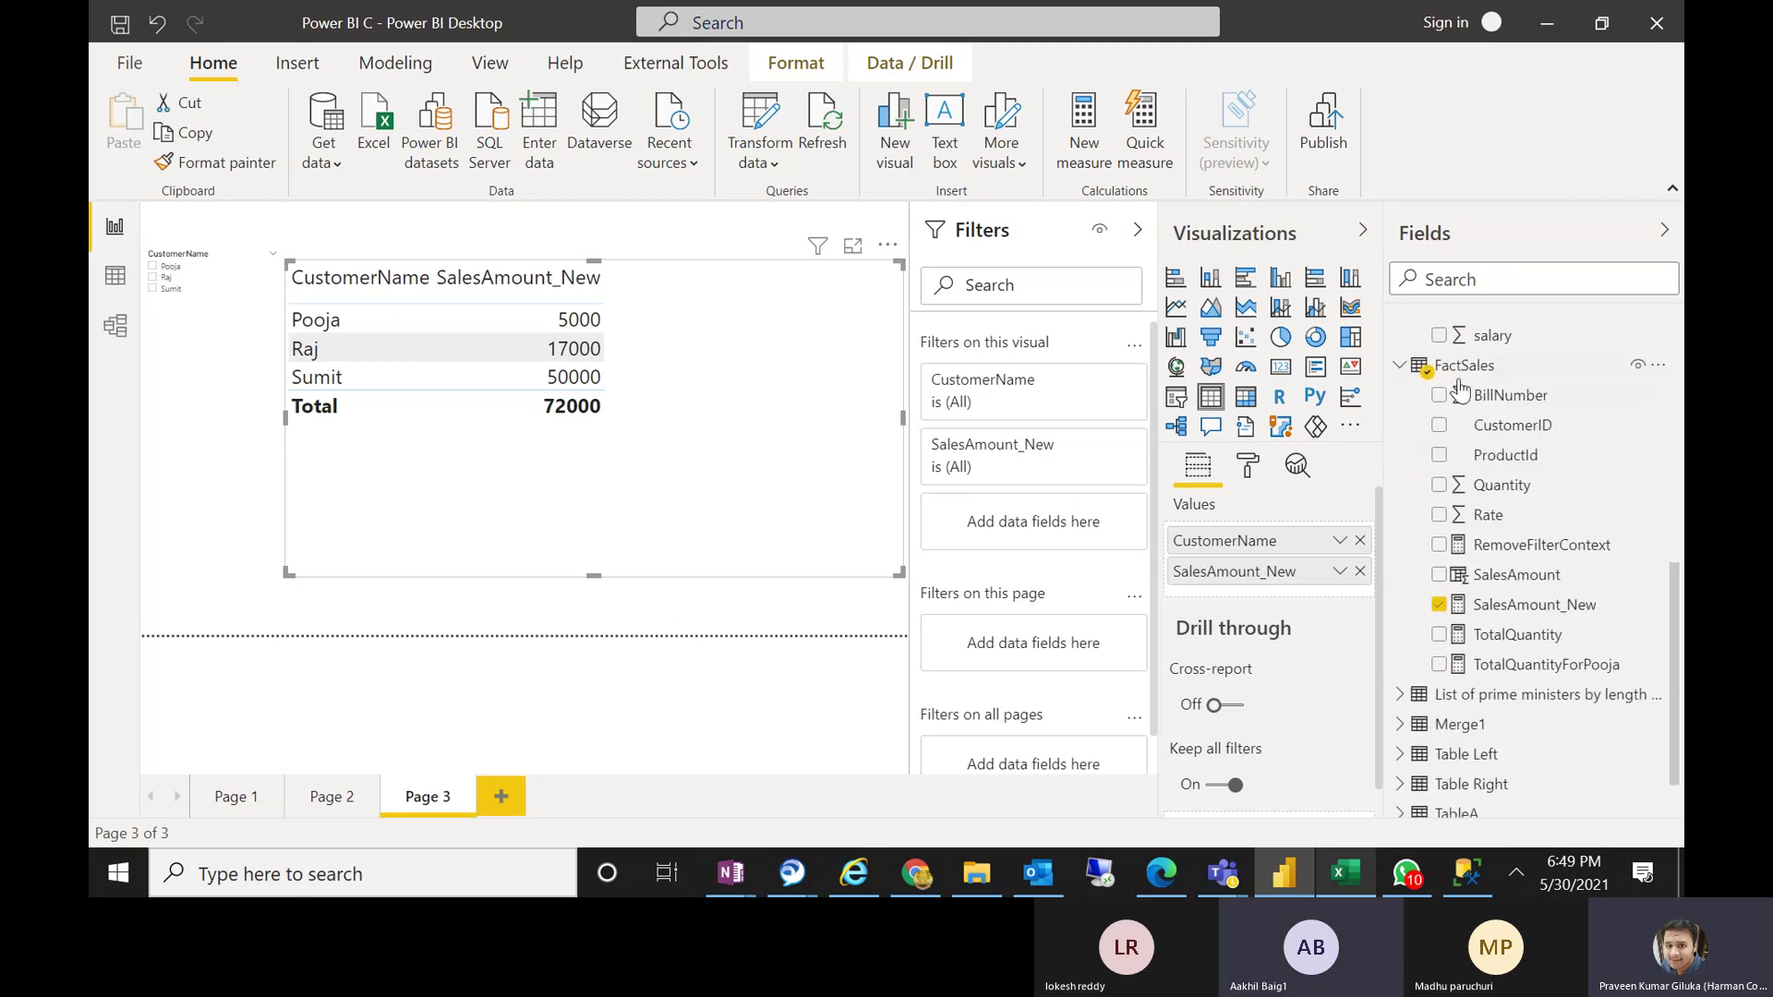
{"action": "left_click_drag", "start_coordinate": [1488, 486], "coordinate": [1346, 568]}
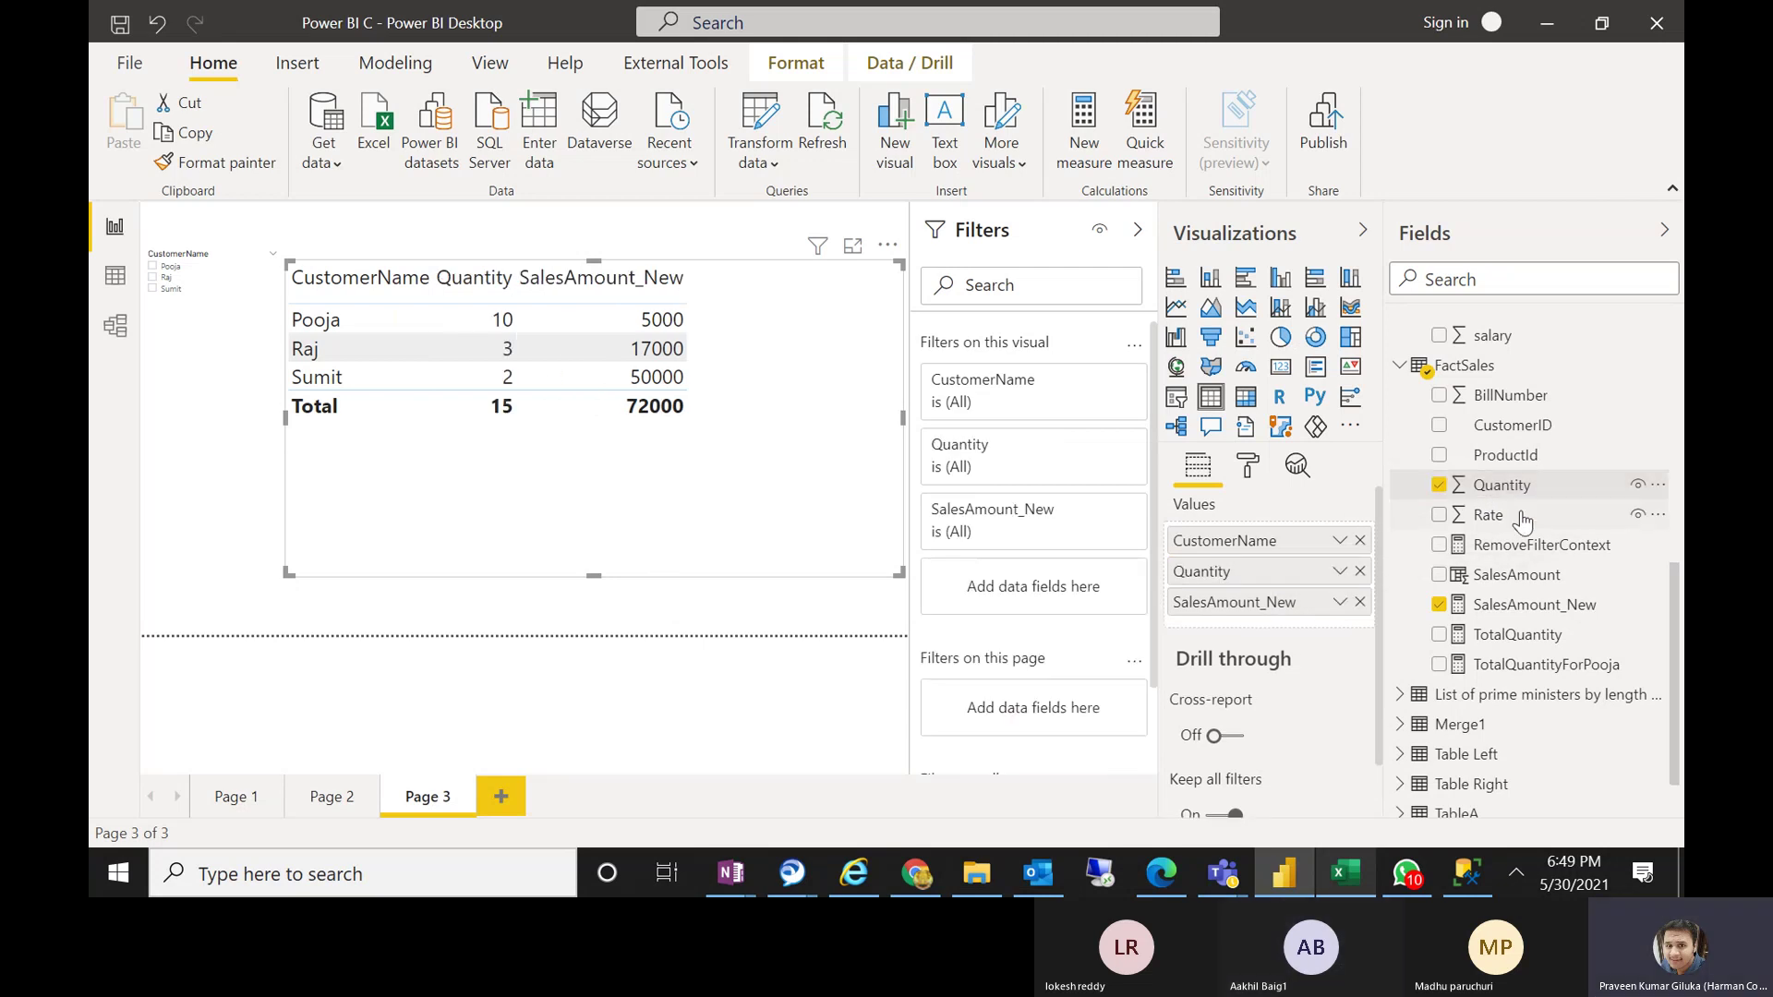
{"action": "left_click_drag", "start_coordinate": [1488, 514], "coordinate": [1343, 600]}
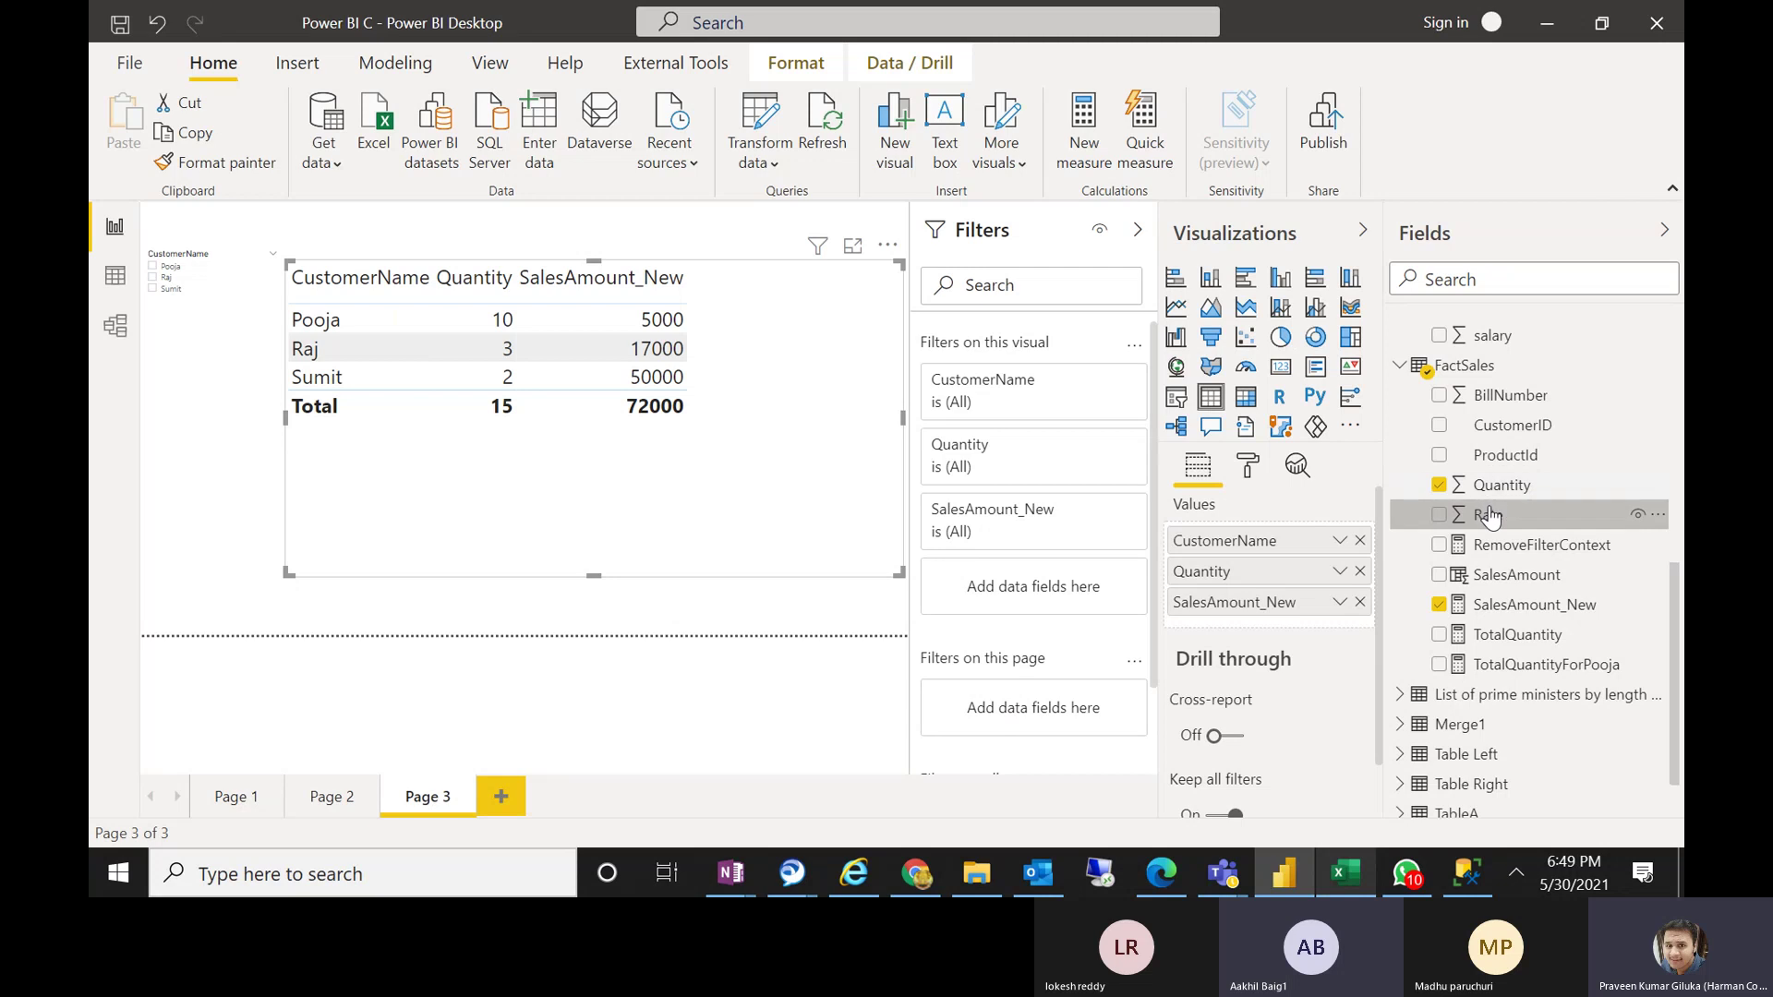
{"action": "left_click_drag", "start_coordinate": [1482, 515], "coordinate": [1311, 590]}
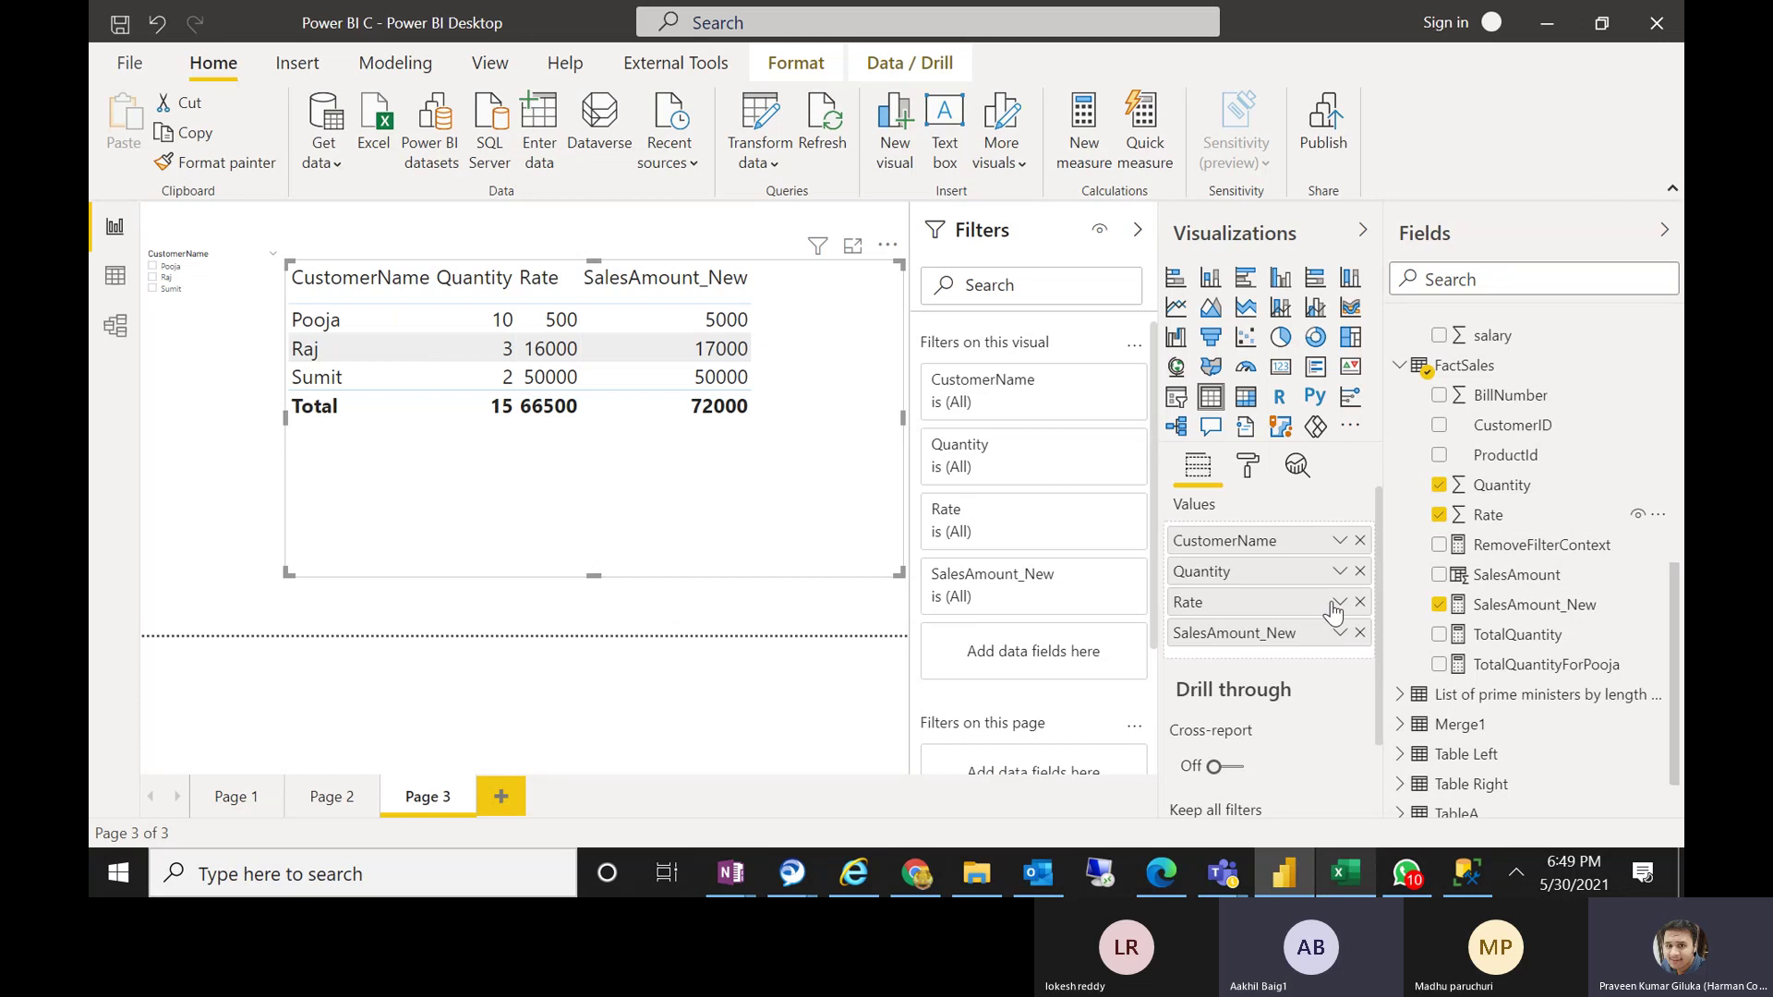
Set both the Quantity and Rate fields of the table visual to Don't summarize
{"action": "left_click", "coordinate": [1340, 573]}
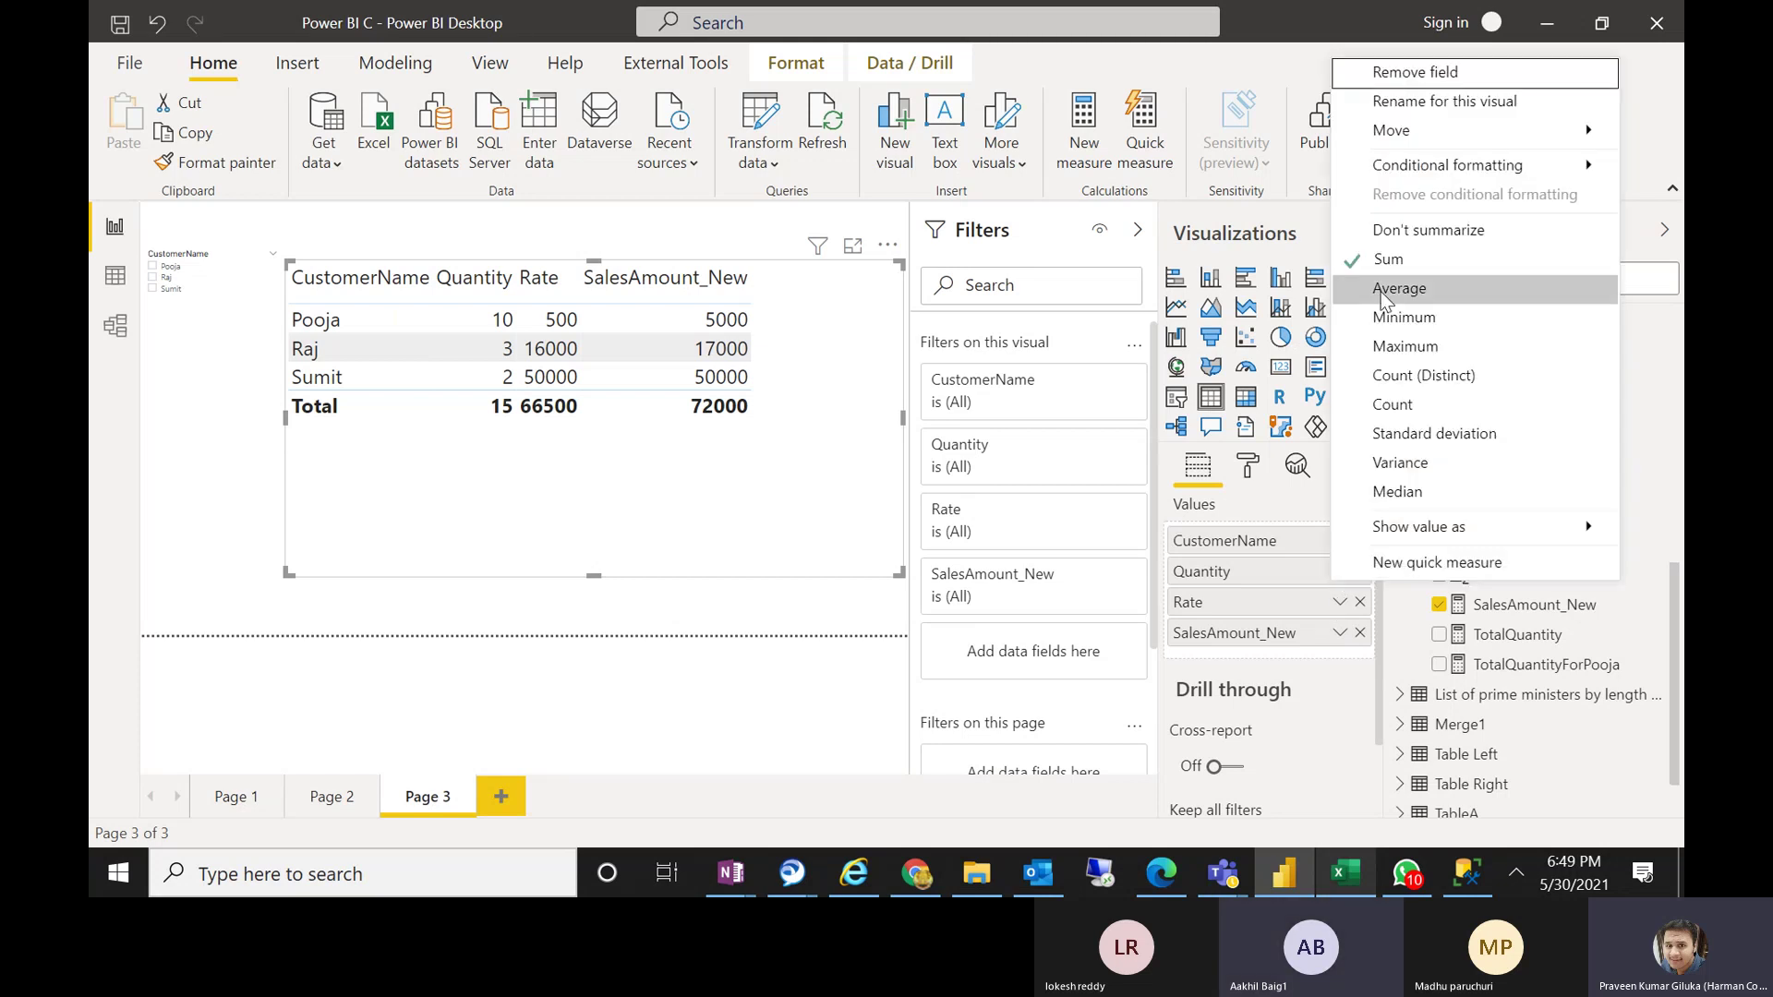
{"action": "left_click", "coordinate": [1380, 230]}
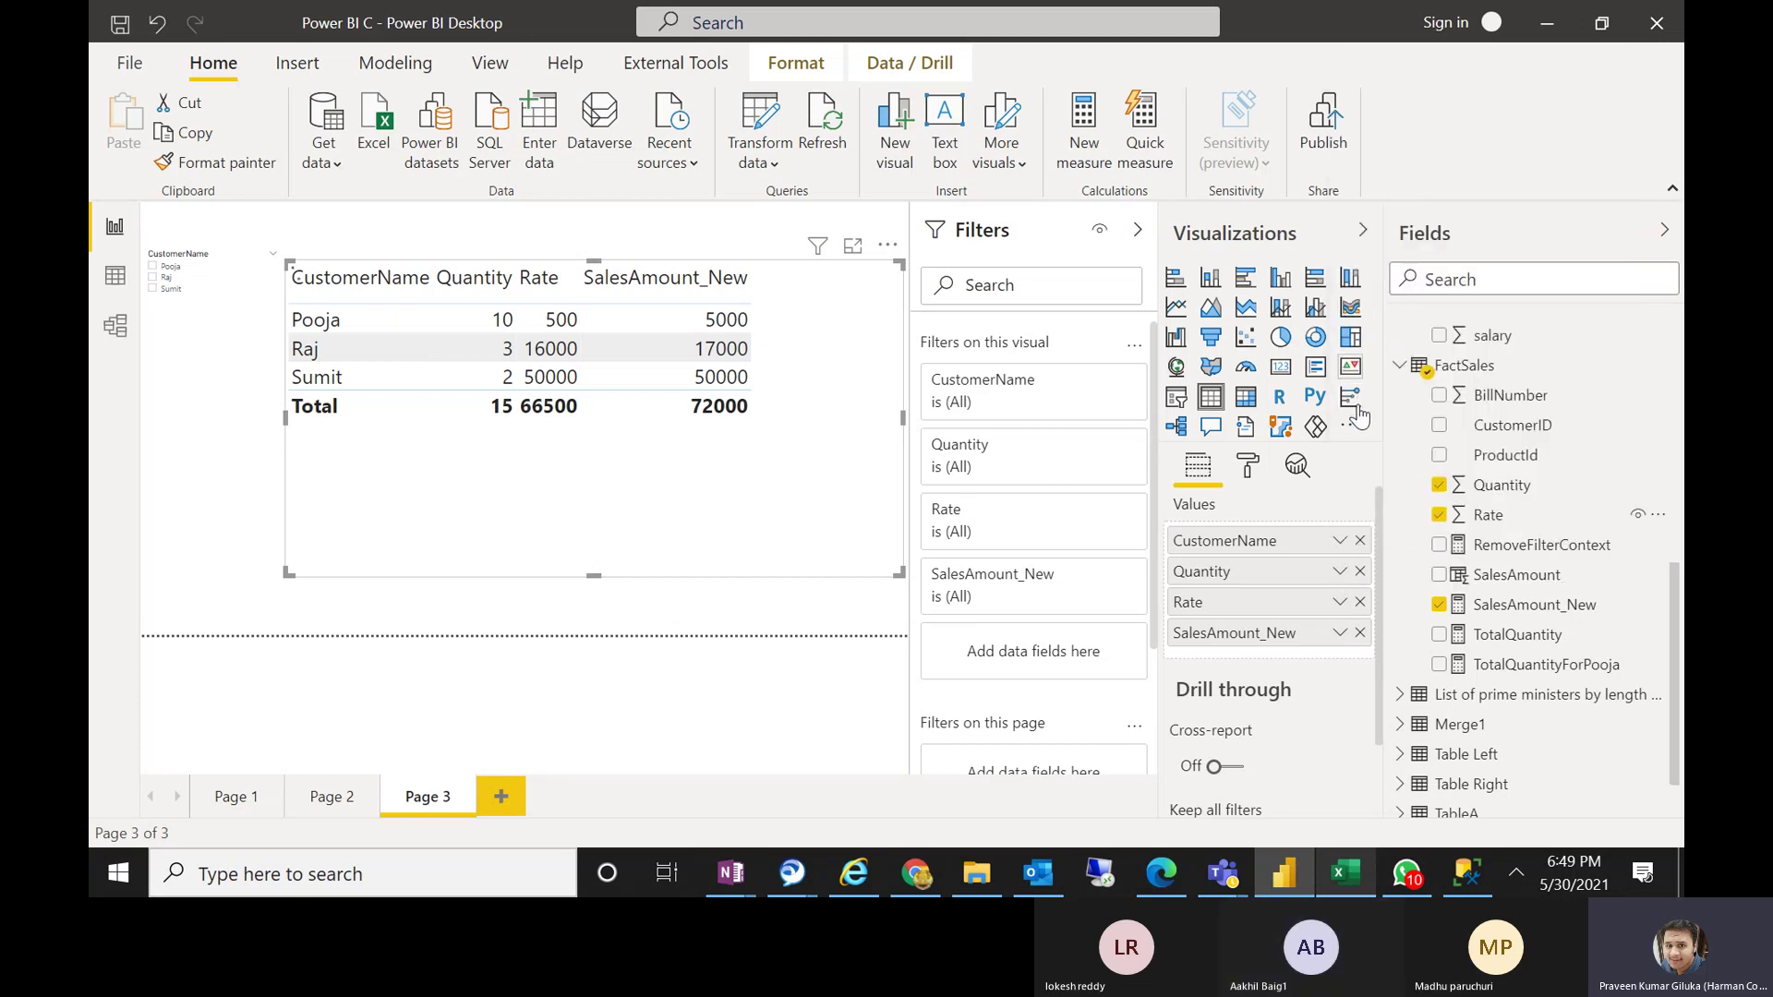
{"action": "left_click", "coordinate": [1340, 602]}
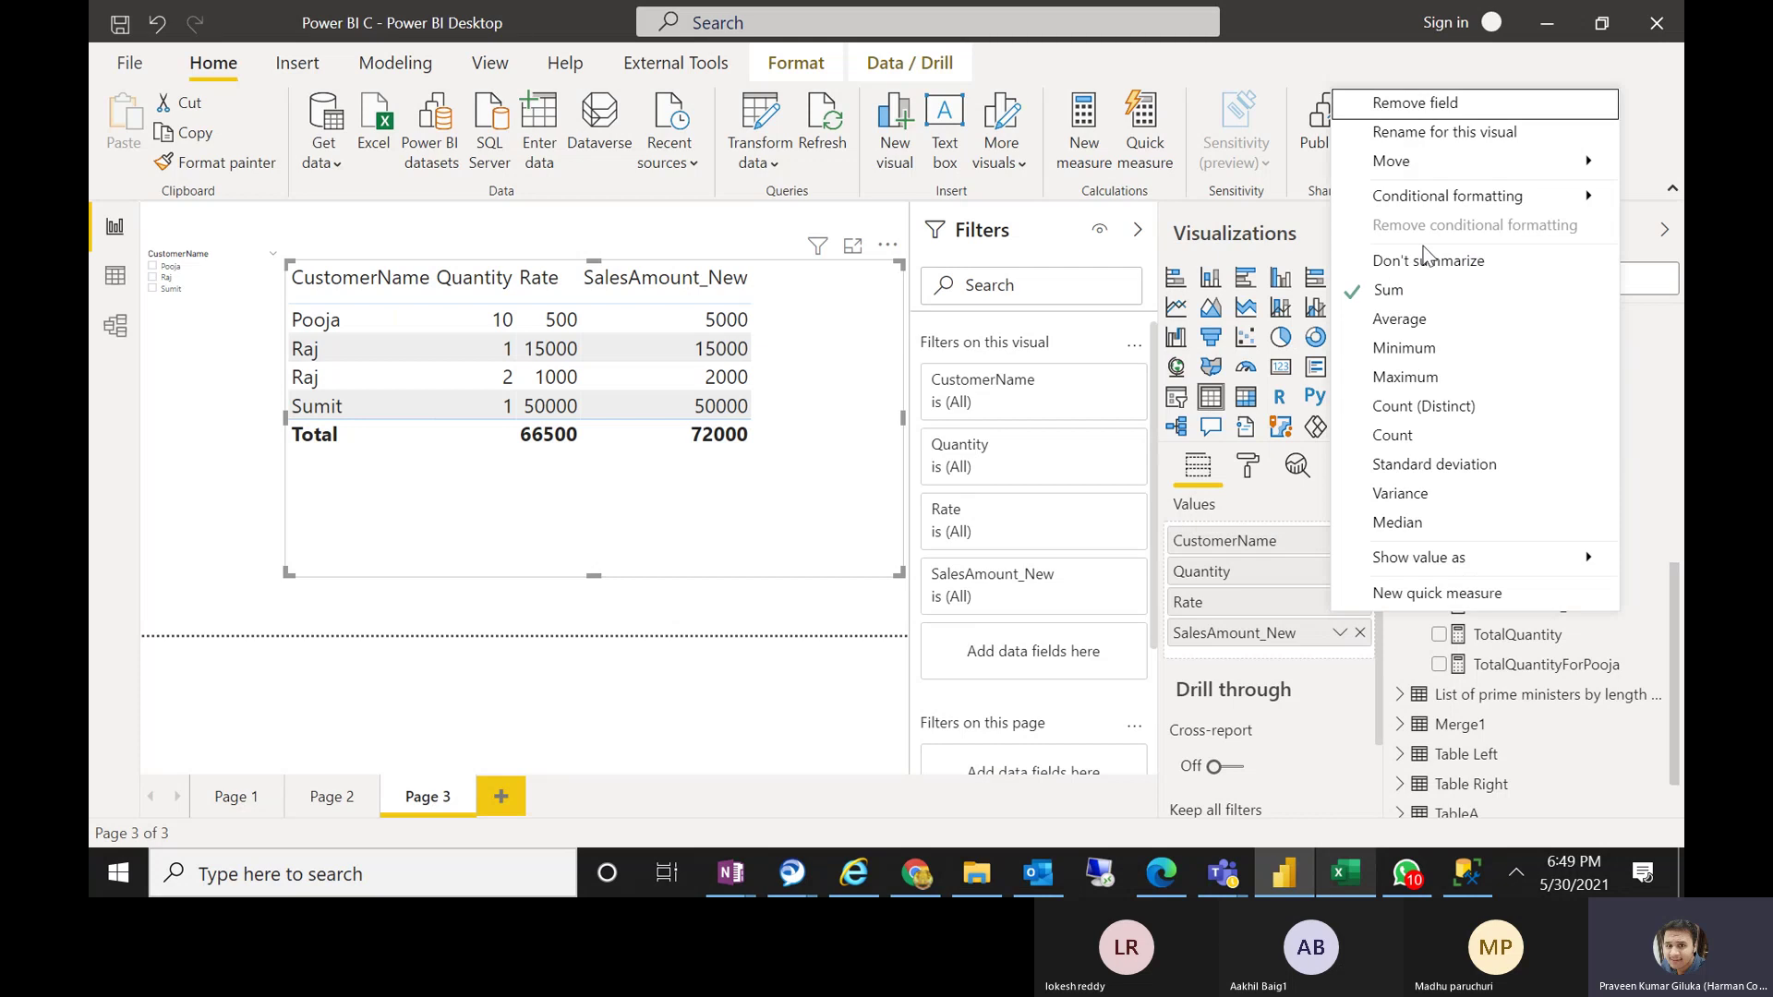
{"action": "left_click", "coordinate": [1427, 260]}
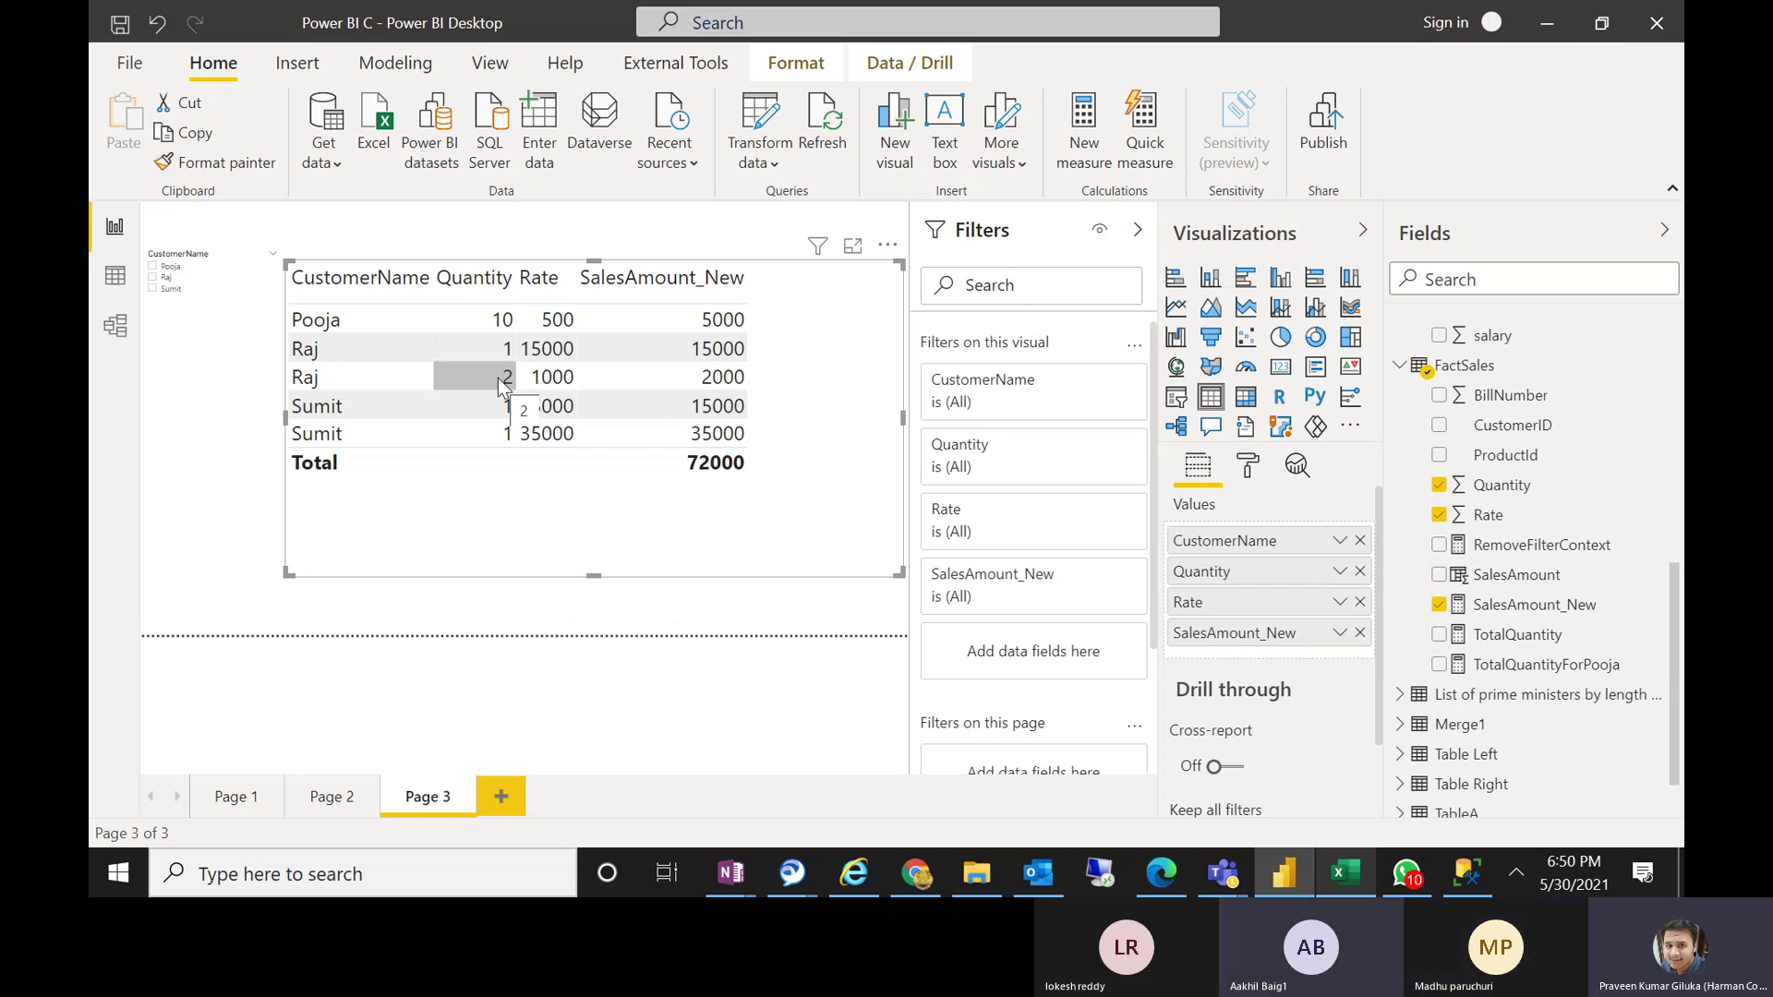
{"action": "left_click", "coordinate": [1520, 868]}
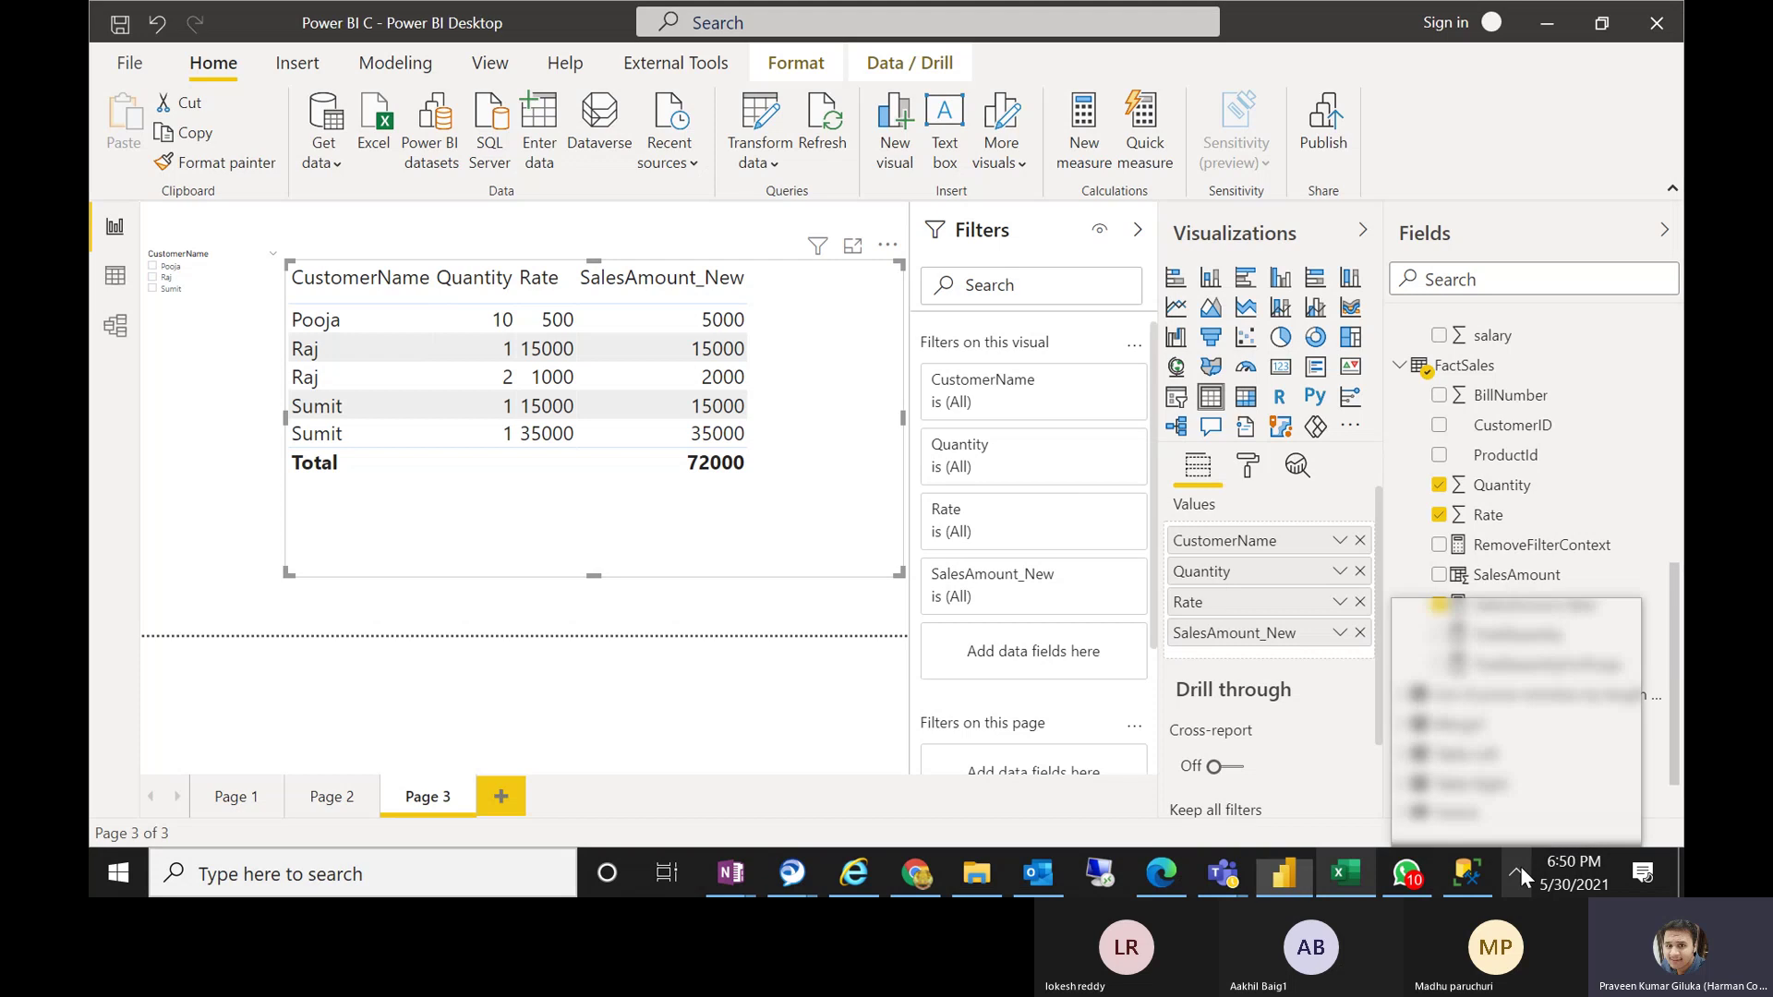
{"action": "left_click", "coordinate": [1519, 868]}
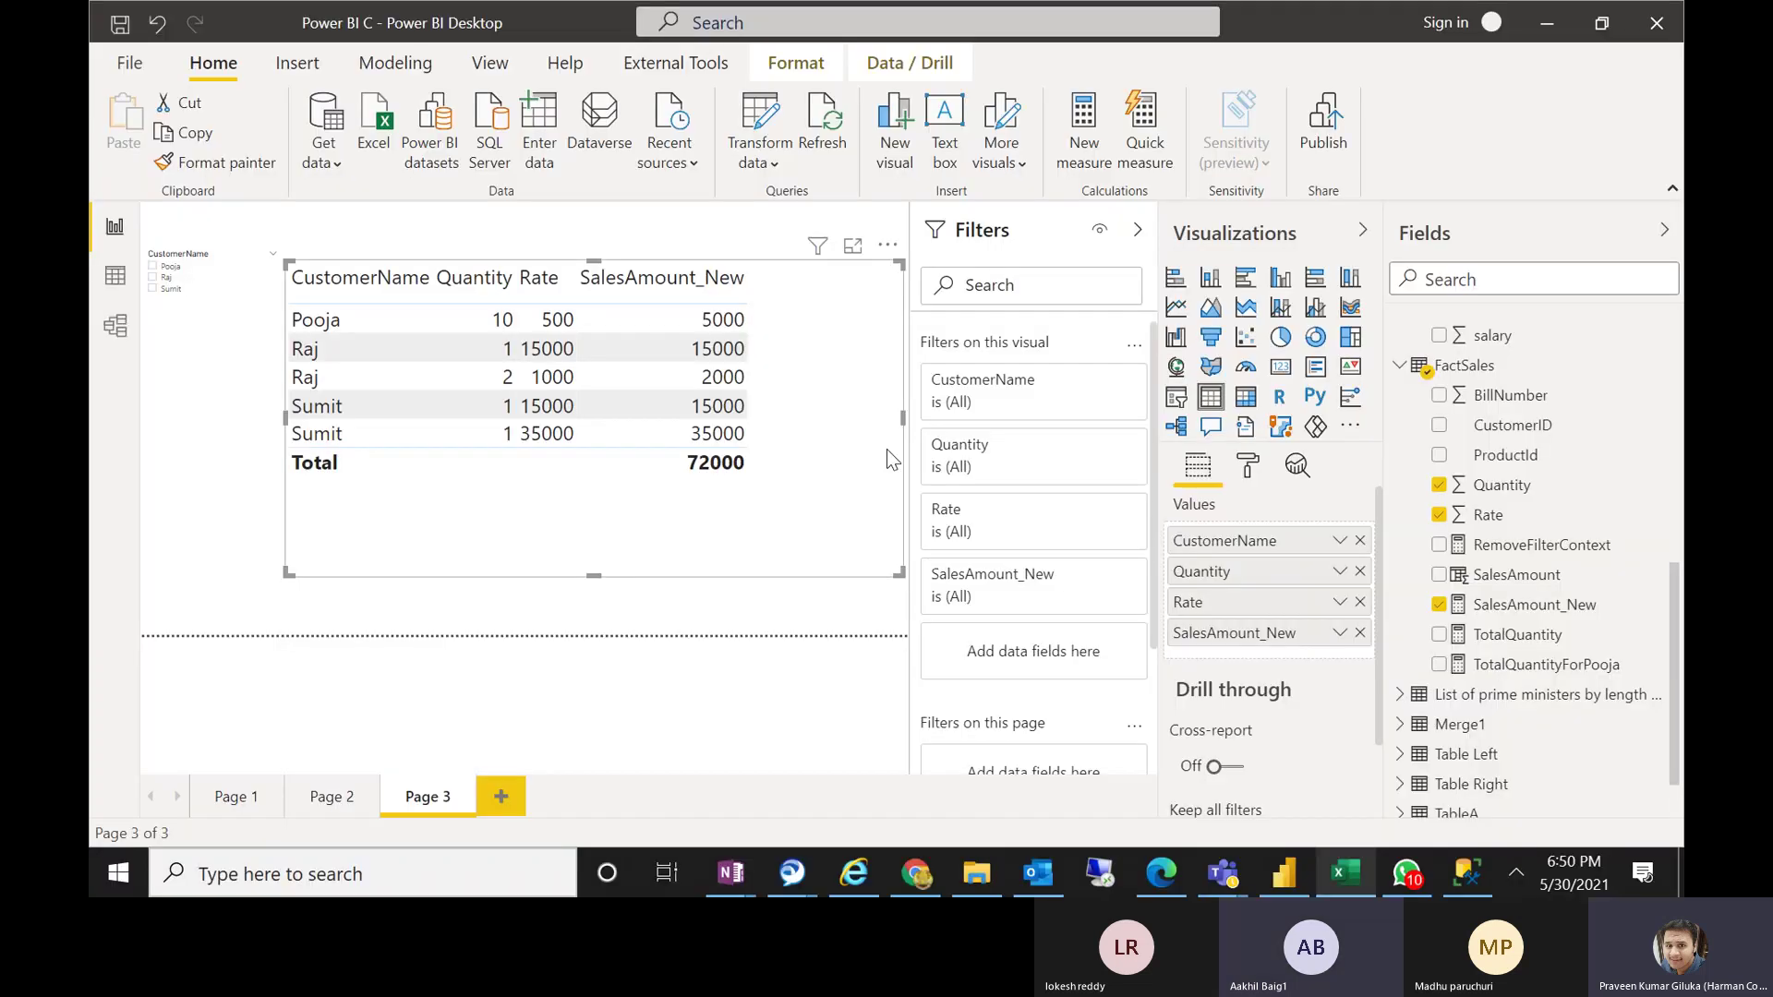
Move the table visual lower on the page and shrink it slightly in width and height around its rows
{"action": "left_click_drag", "start_coordinate": [814, 490], "coordinate": [814, 550]}
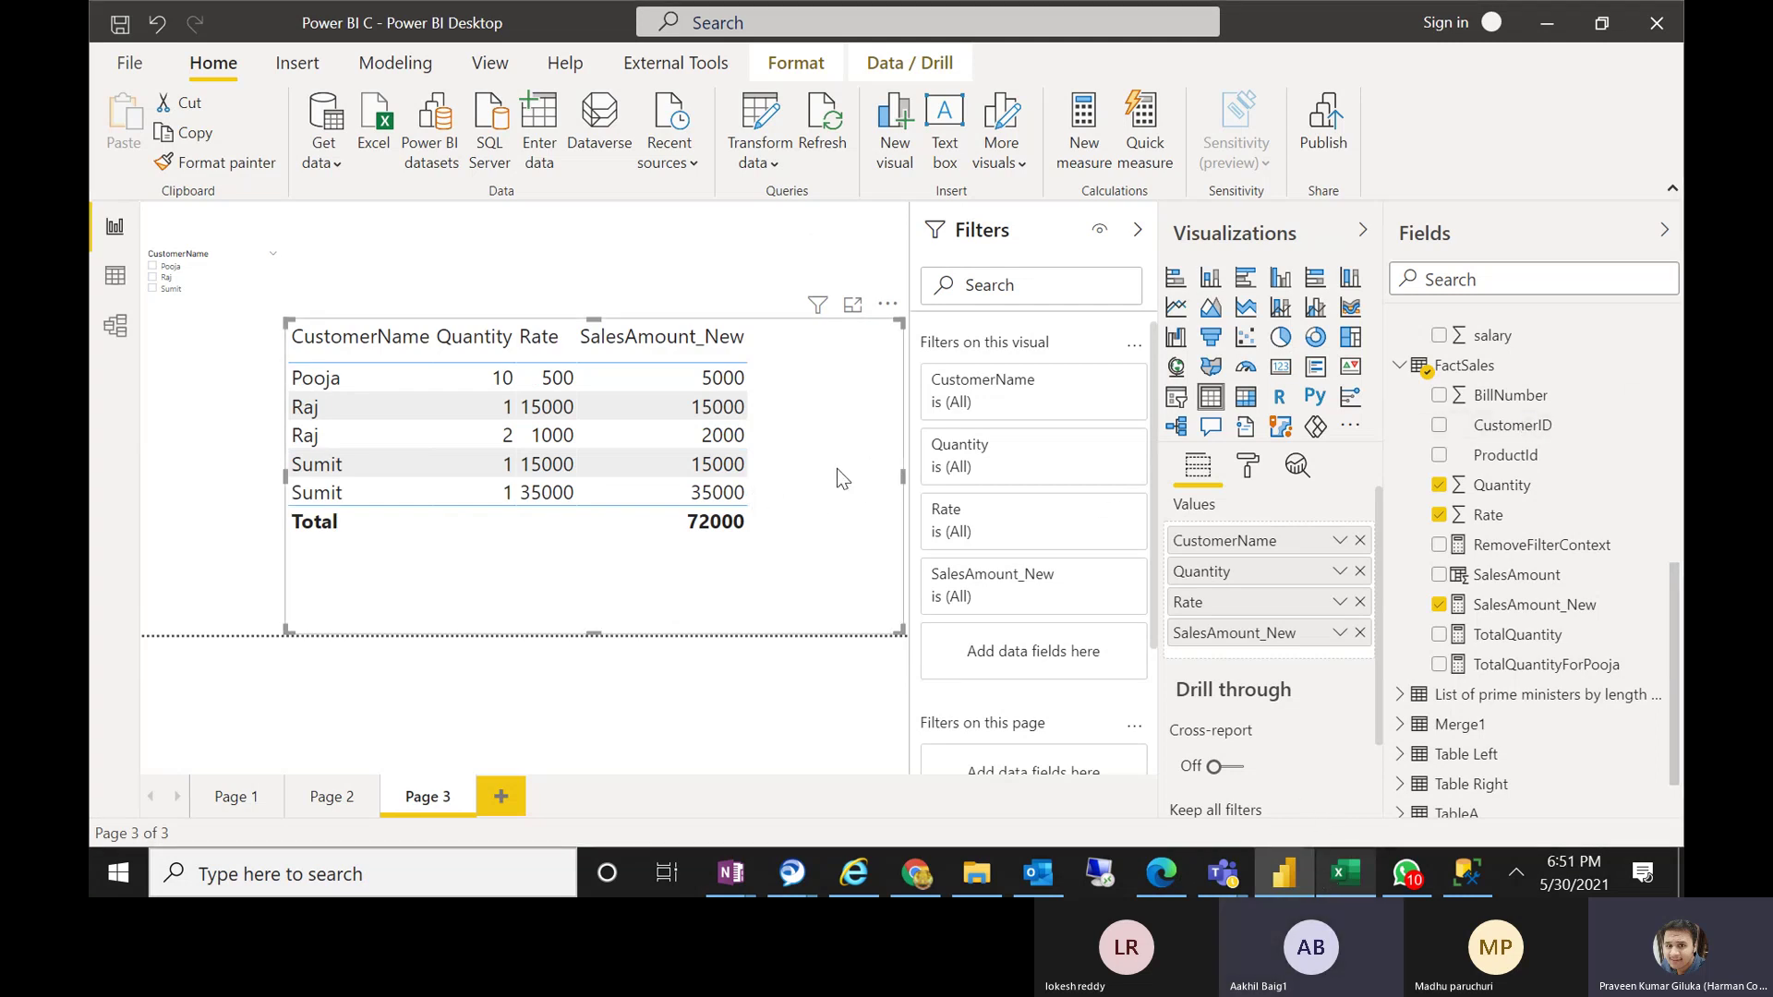
{"action": "left_click_drag", "start_coordinate": [902, 634], "coordinate": [840, 590]}
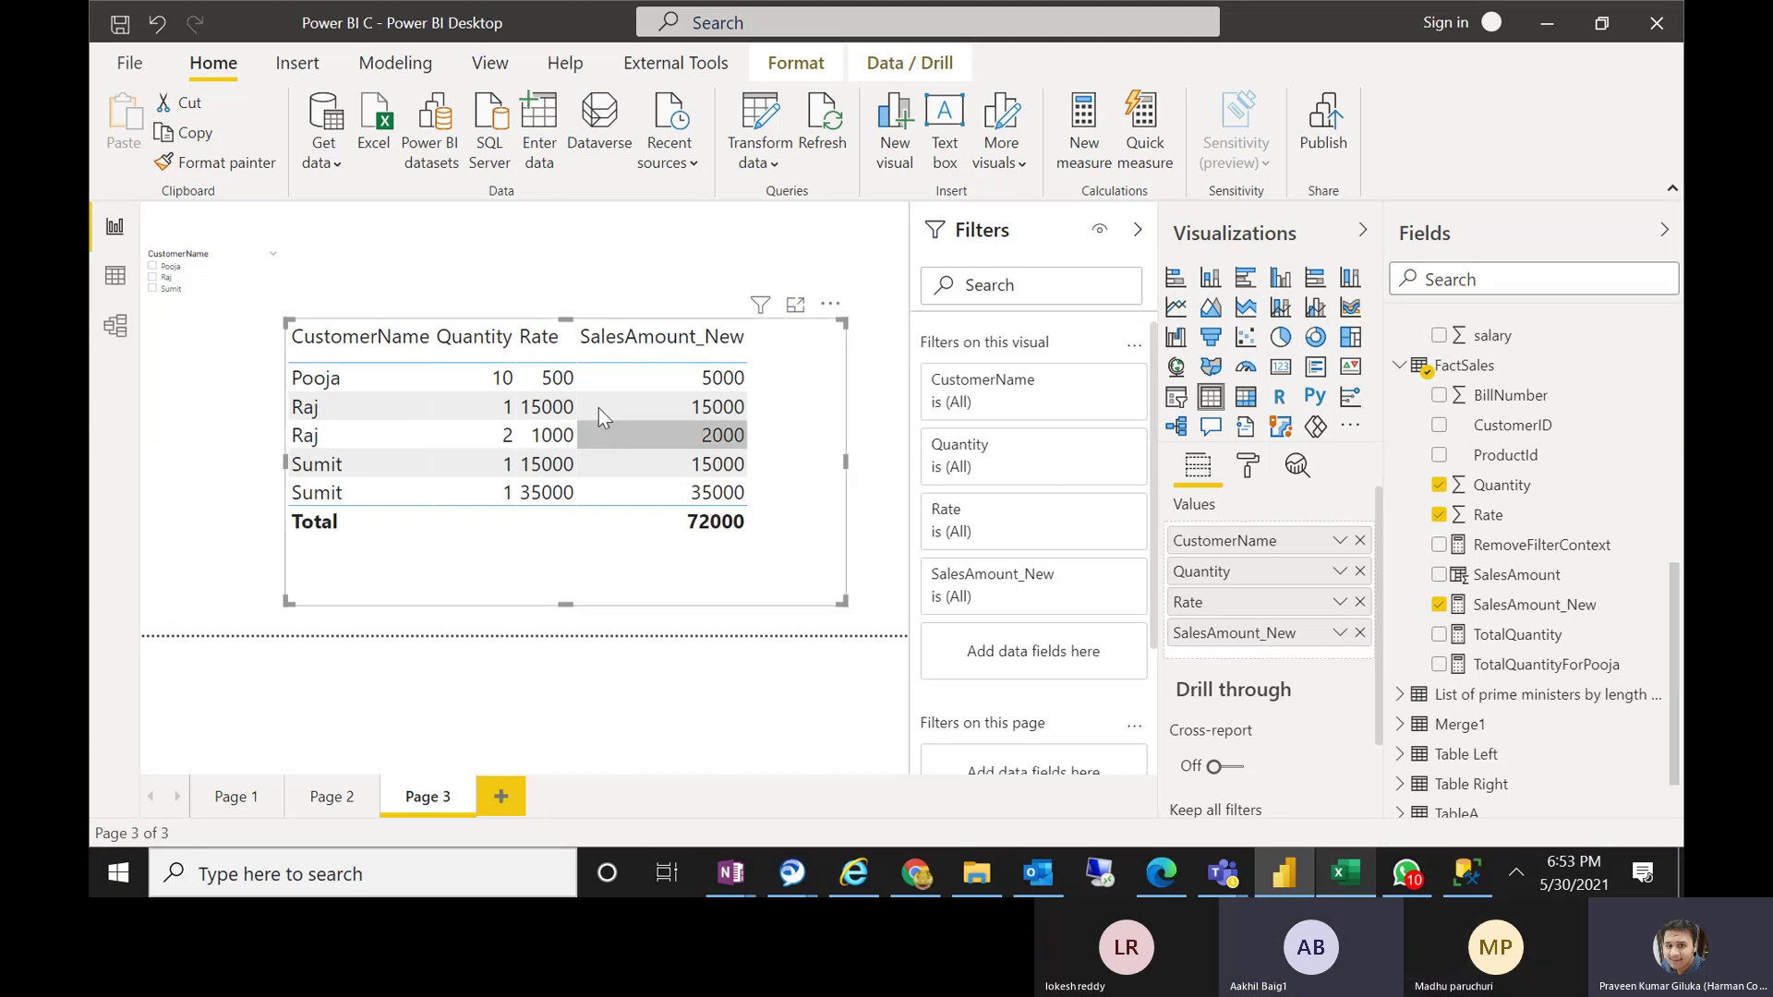
{"action": "left_click_drag", "start_coordinate": [563, 322], "coordinate": [562, 351]}
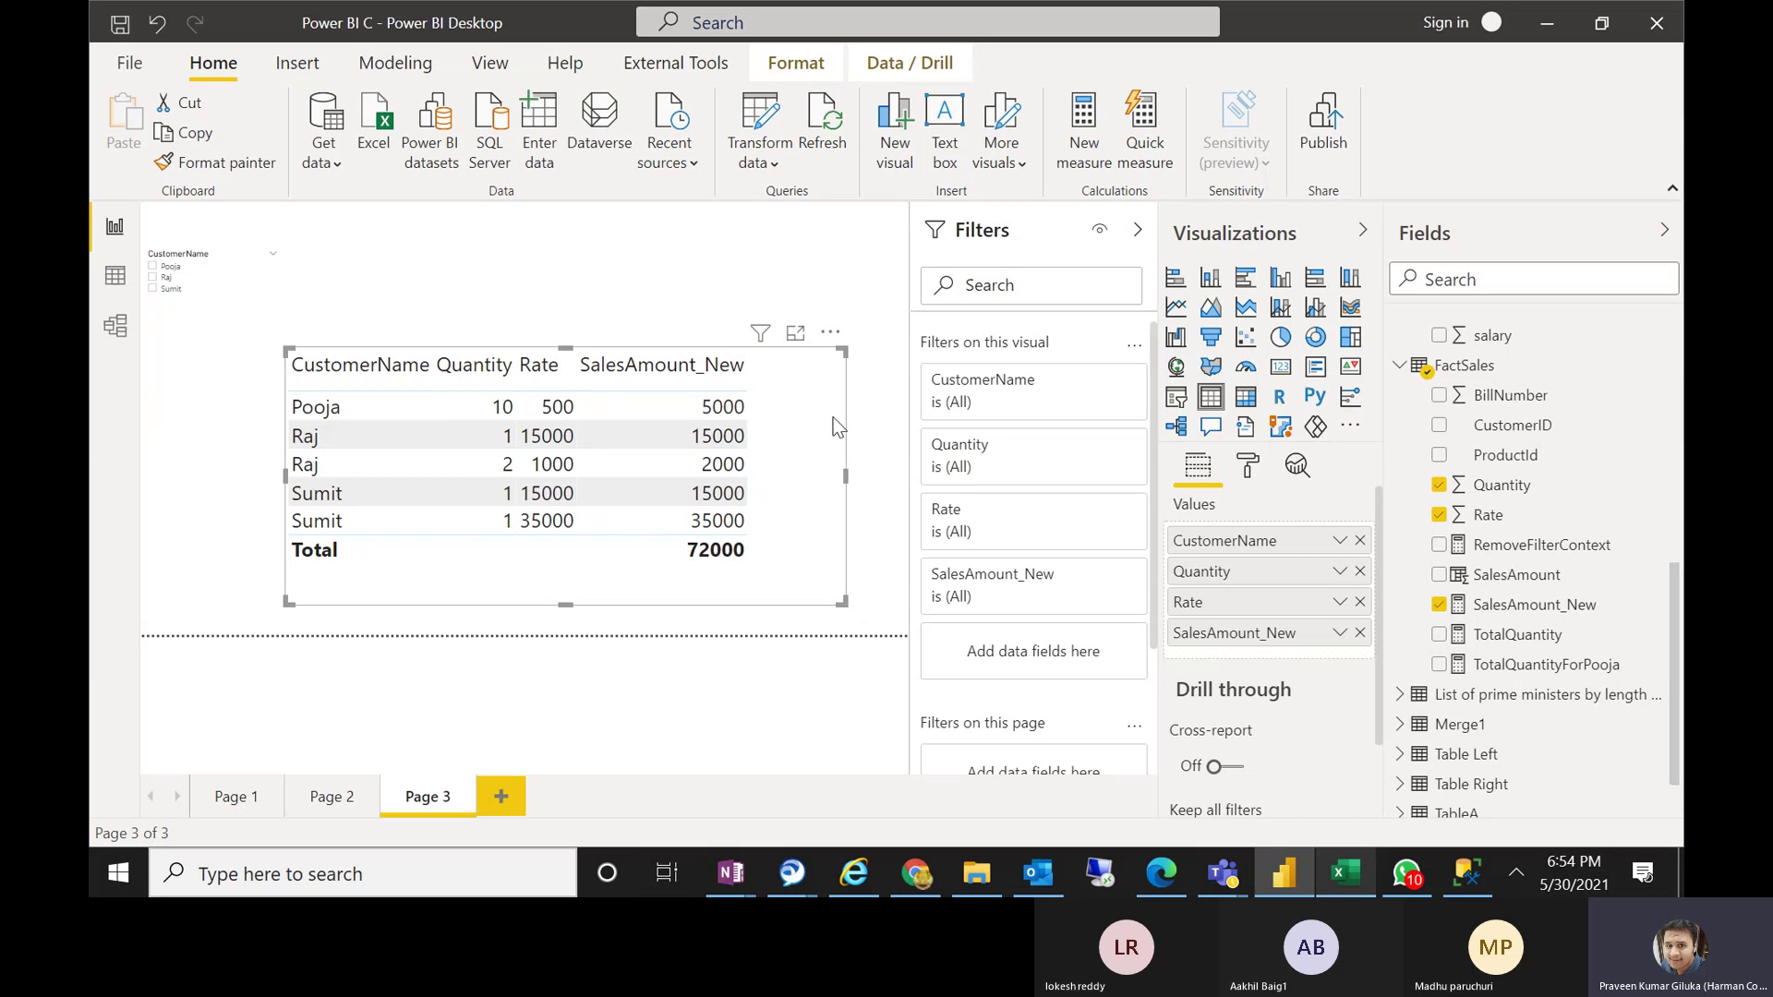
Create a new measure in FactSales named QuantityGreaterThan5 and start its second line with VAR
{"action": "right_click", "coordinate": [1488, 369]}
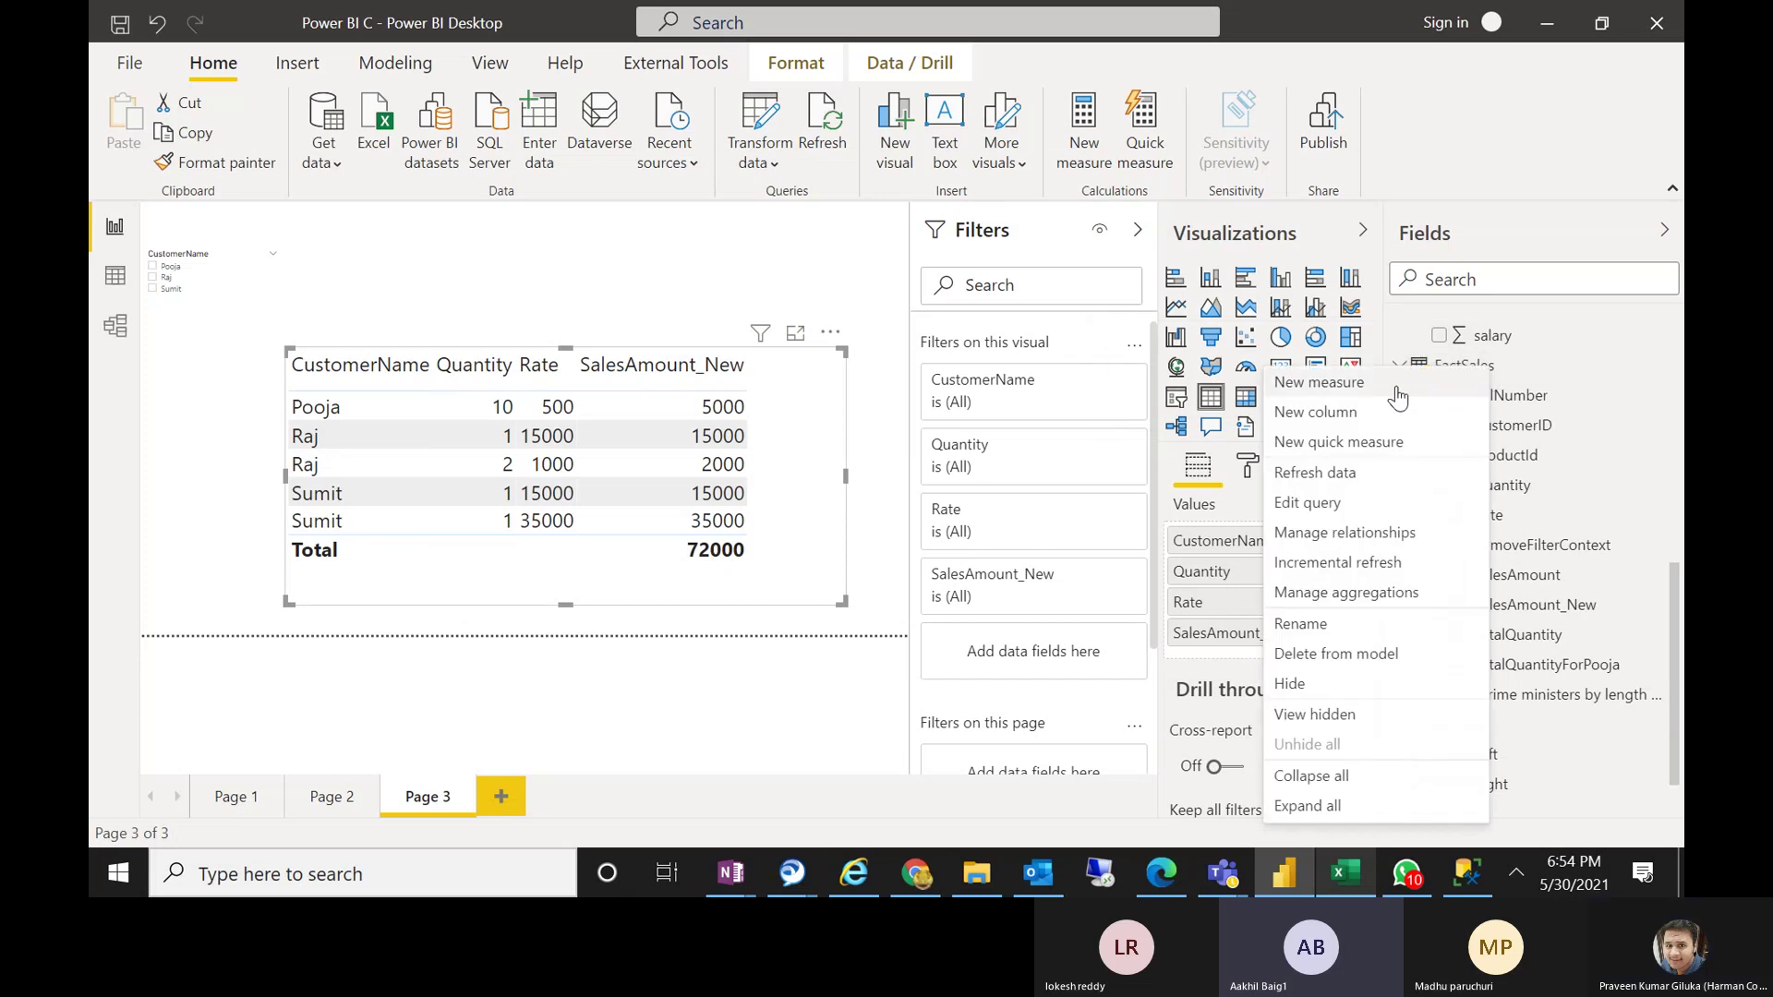
{"action": "left_click", "coordinate": [1396, 386]}
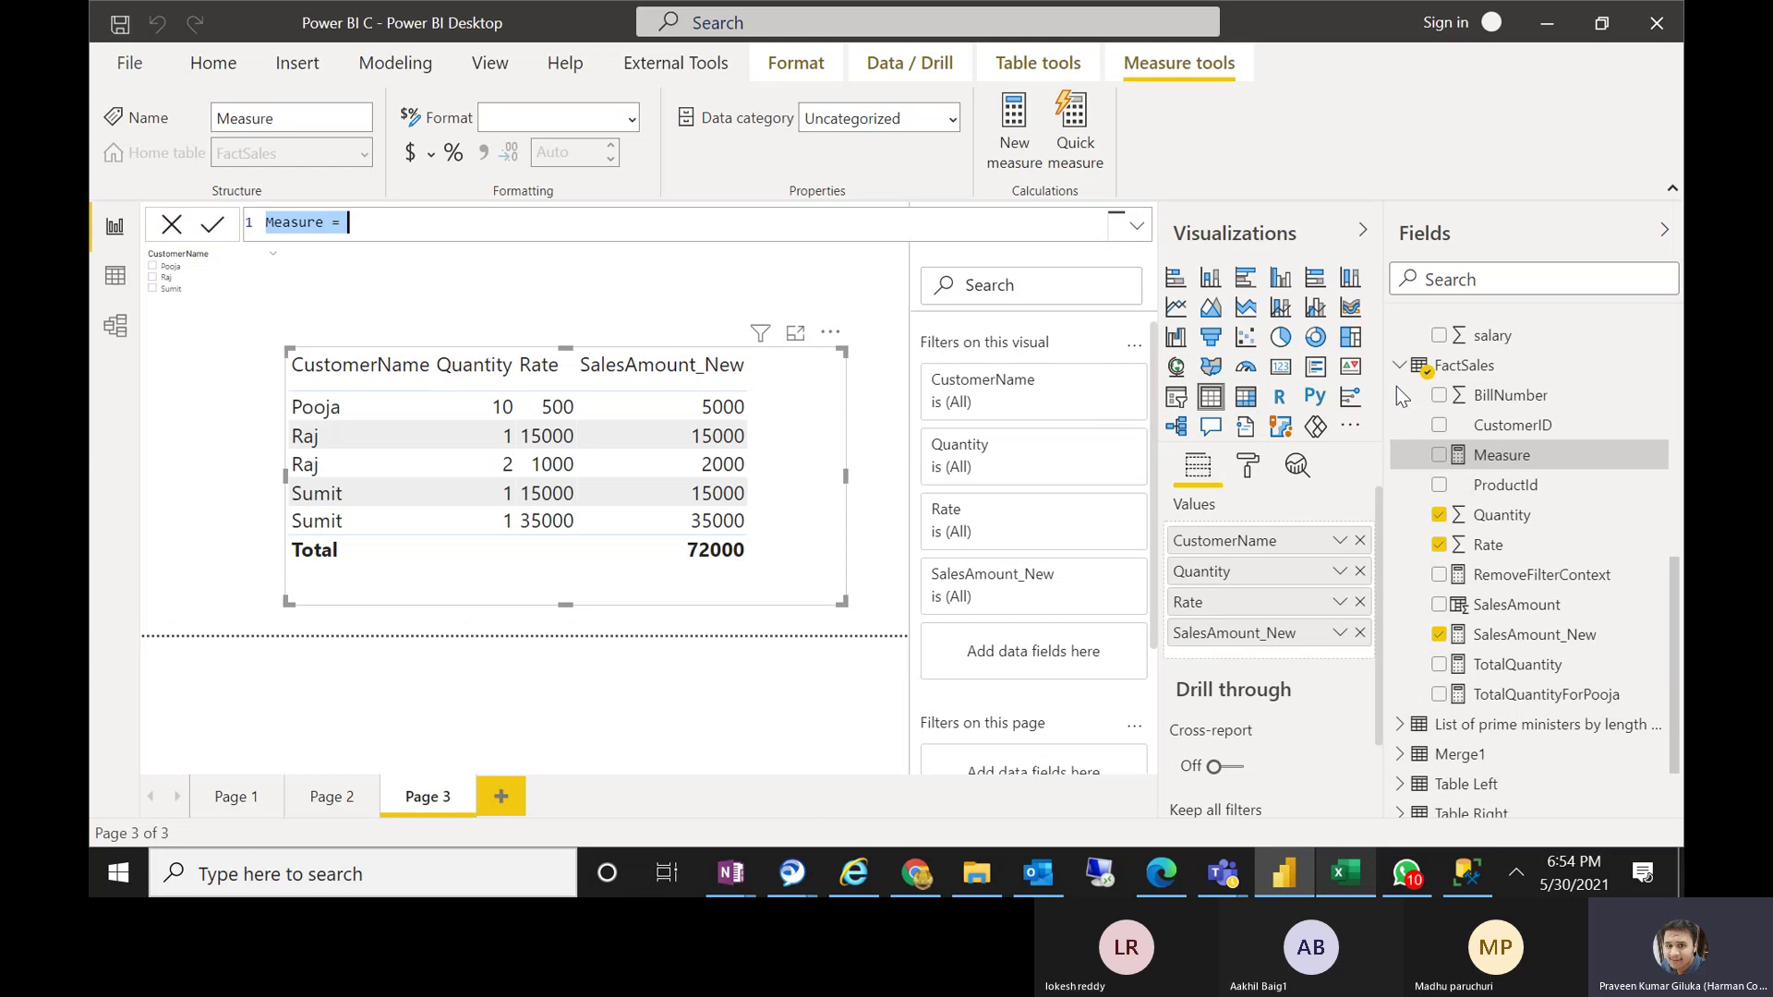
{"action": "type", "text": "Quanti"}
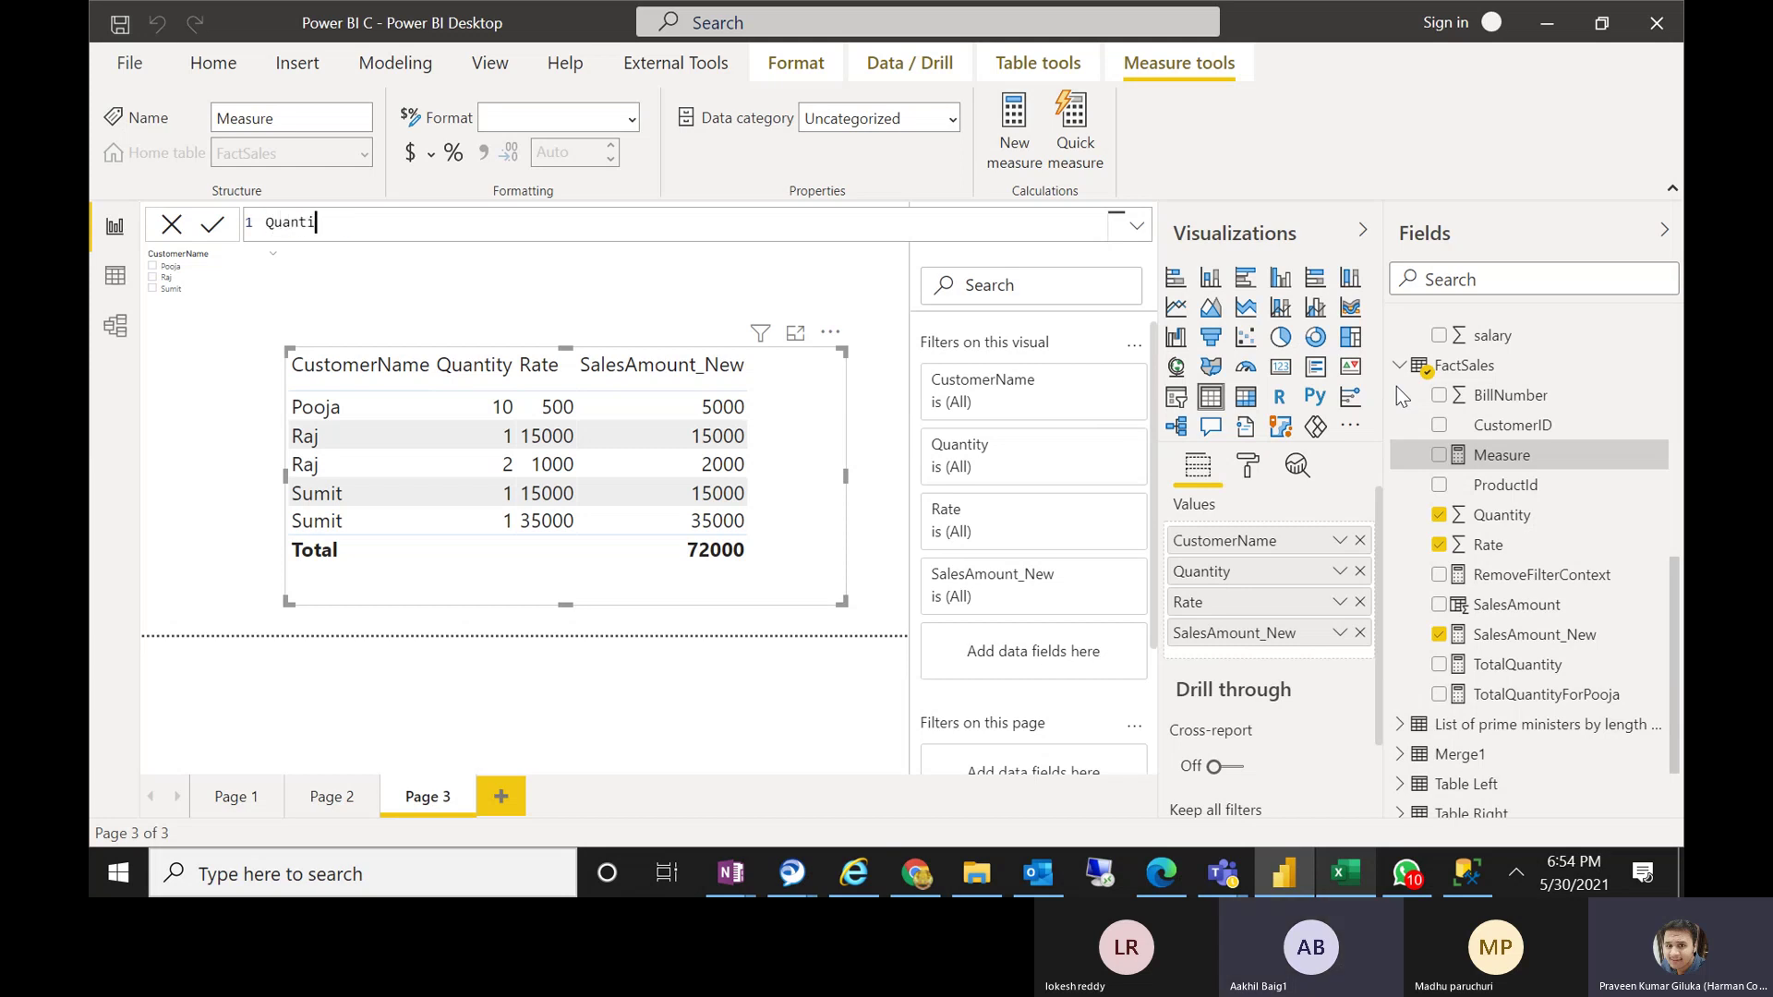
{"action": "type", "text": "tyC"}
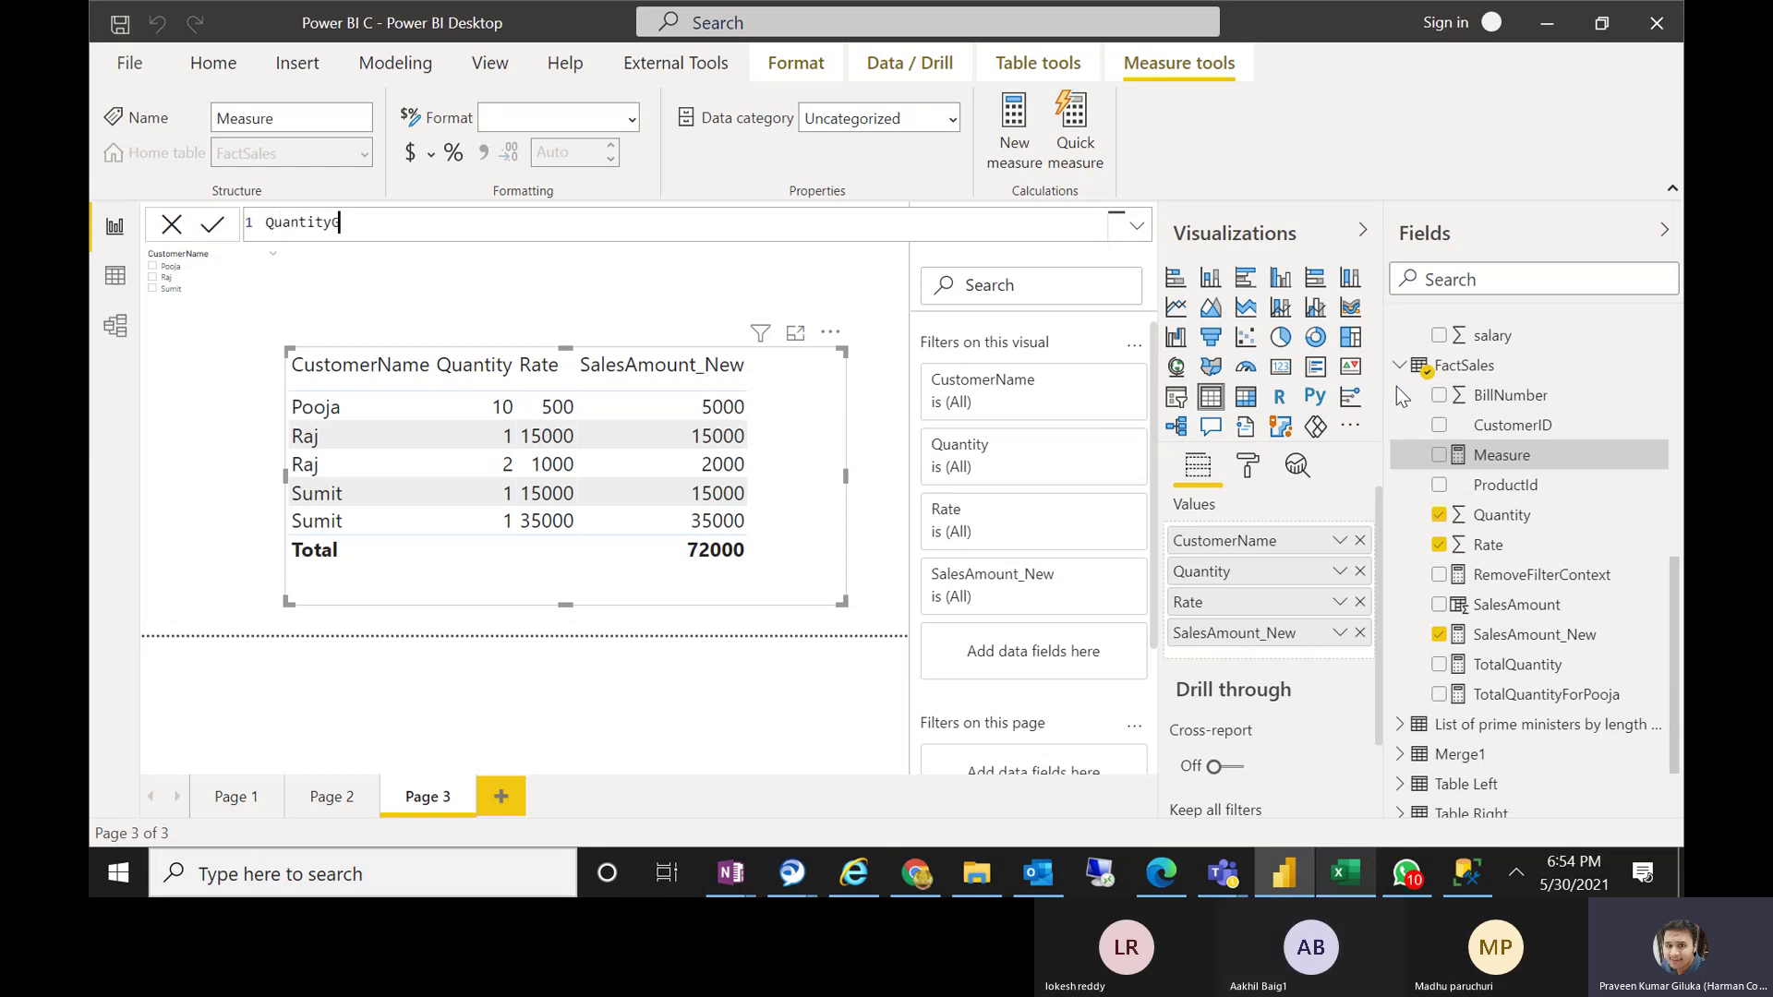
{"action": "type", "text": "reaterT"}
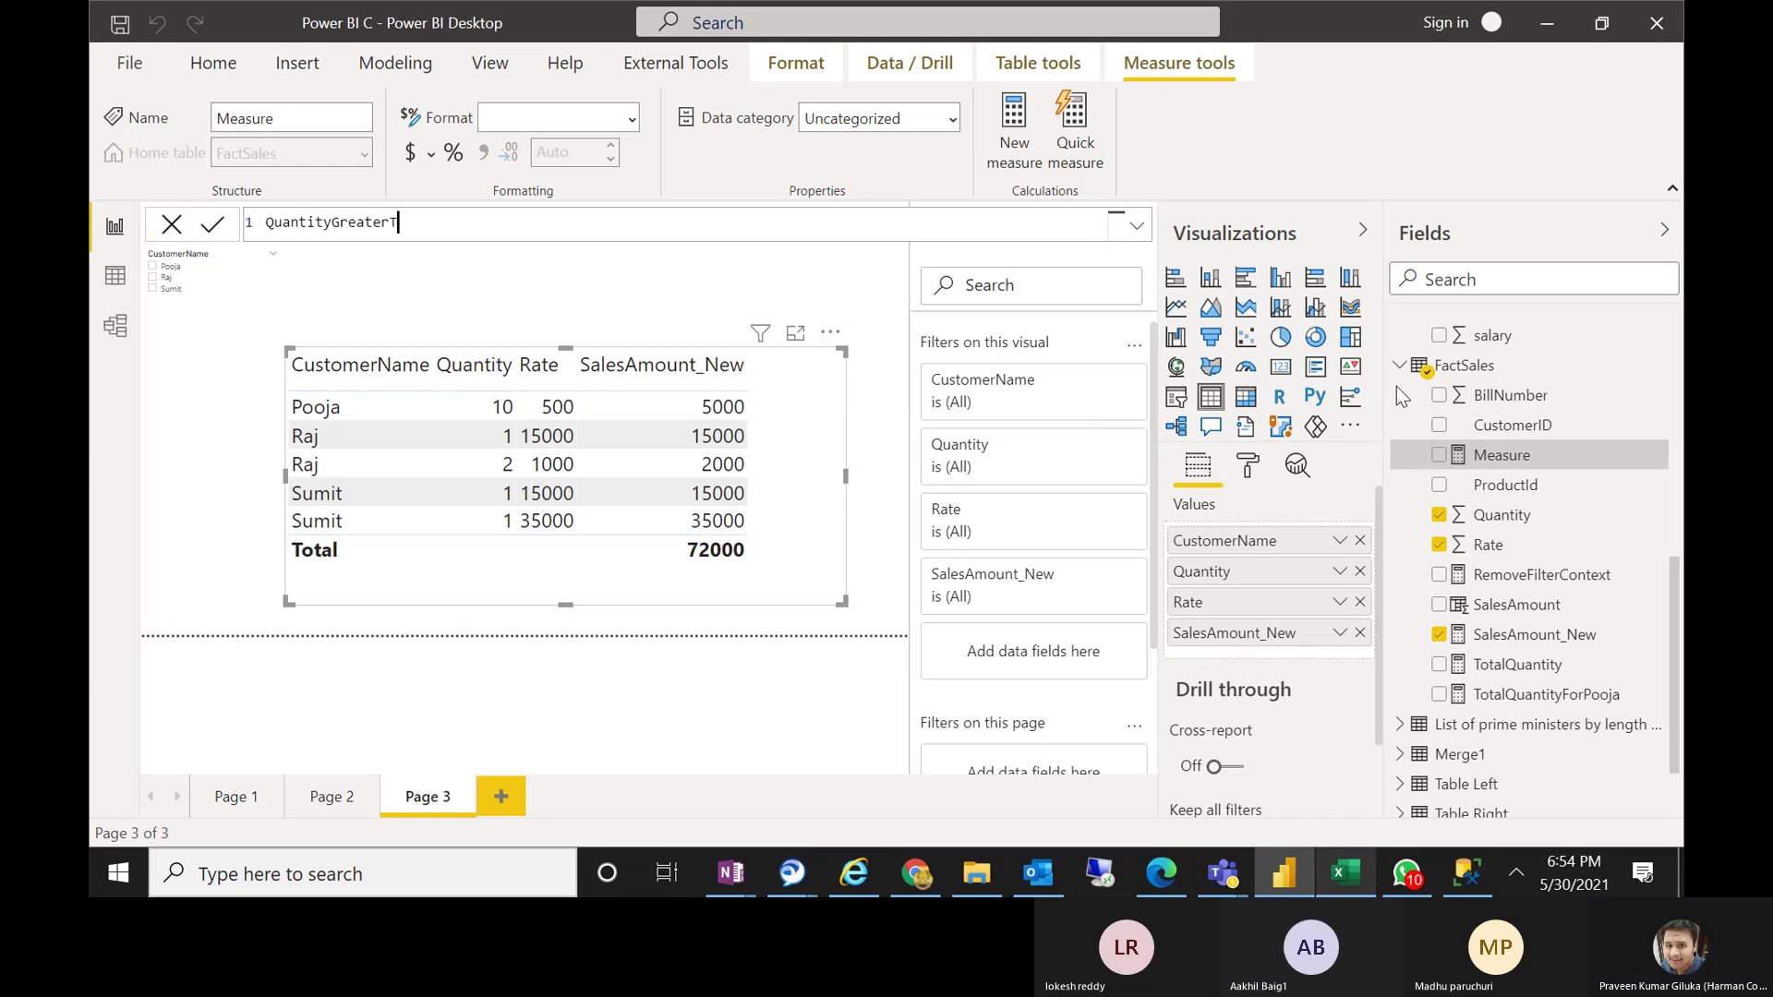
{"action": "type", "text": "han"}
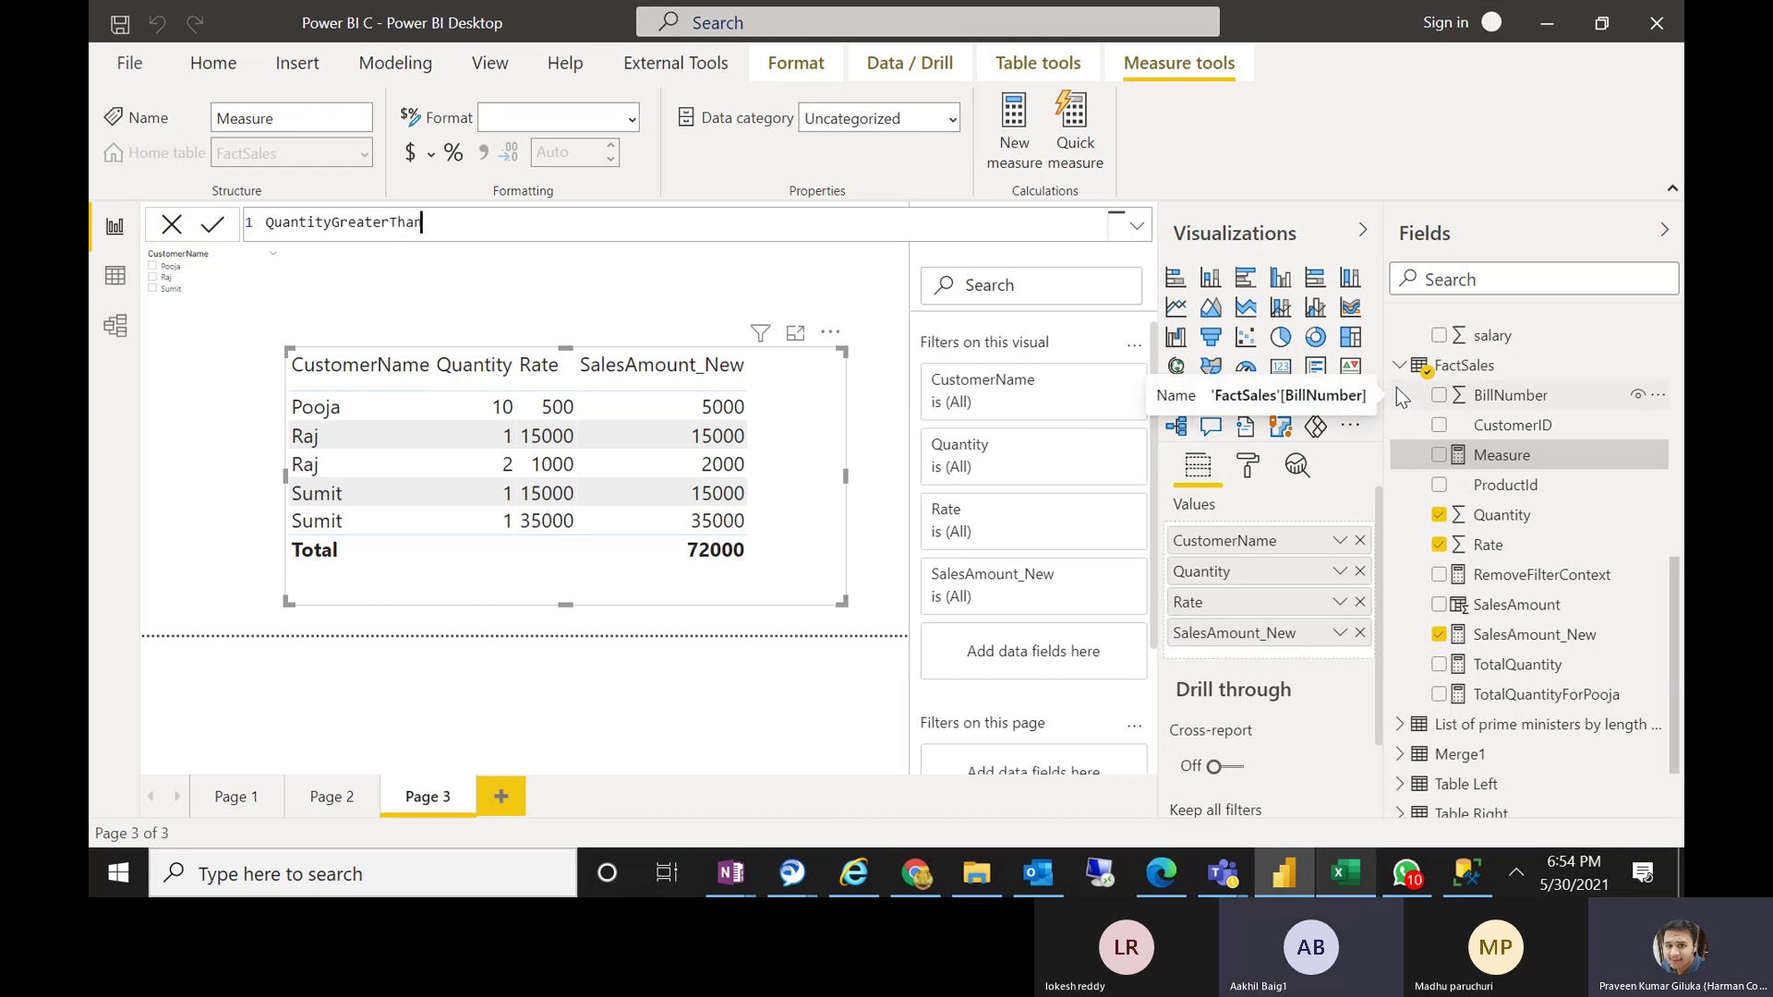
{"action": "type", "text": "5 ="}
{"action": "key", "text": "shift+Return"}
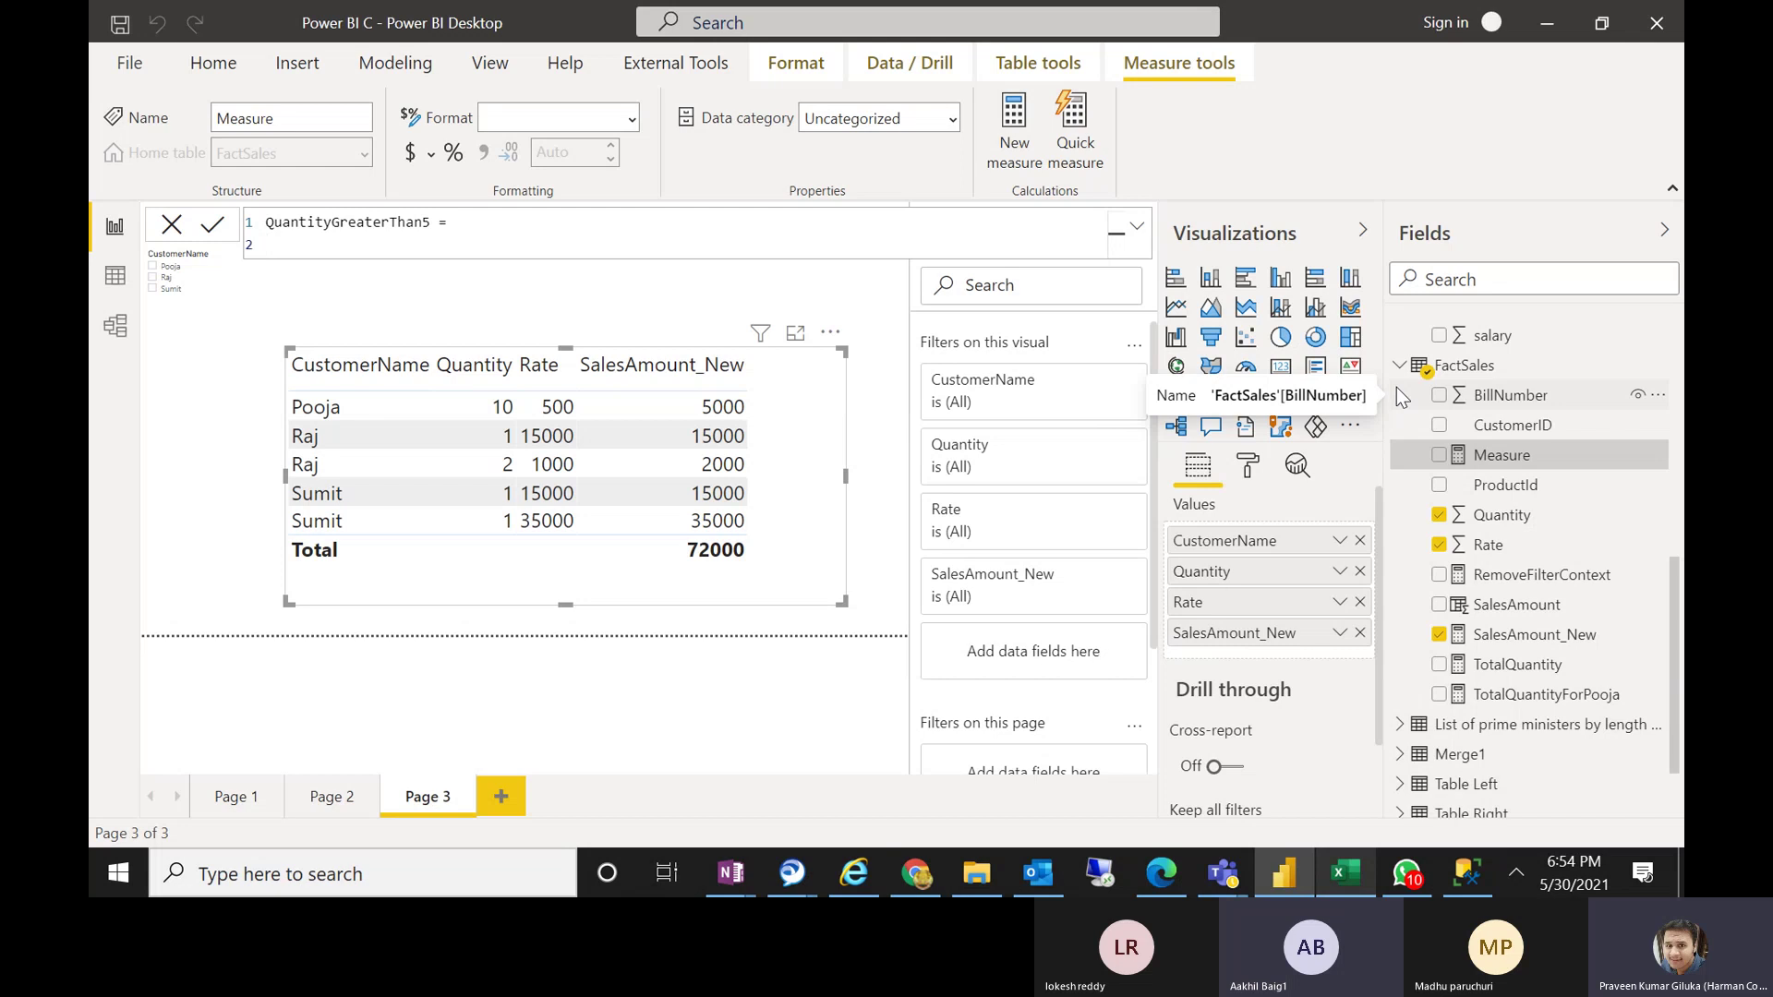
{"action": "type", "text": "VAR"}
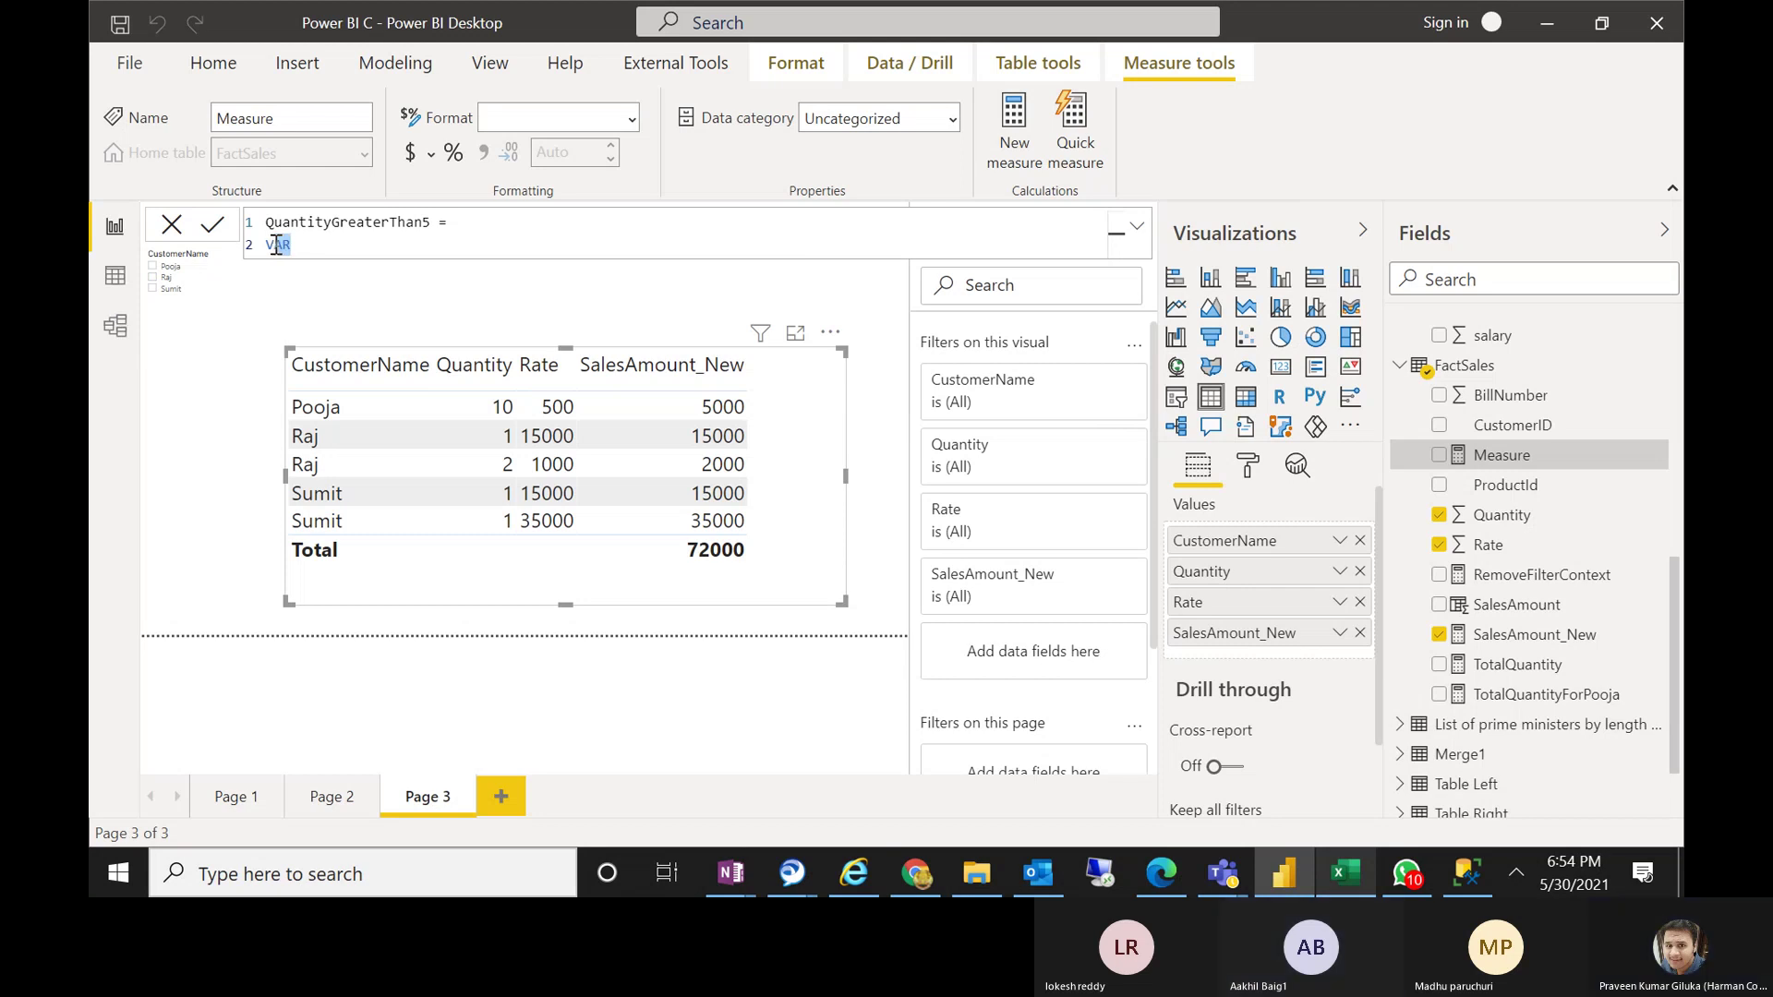
{"action": "left_click", "coordinate": [301, 245]}
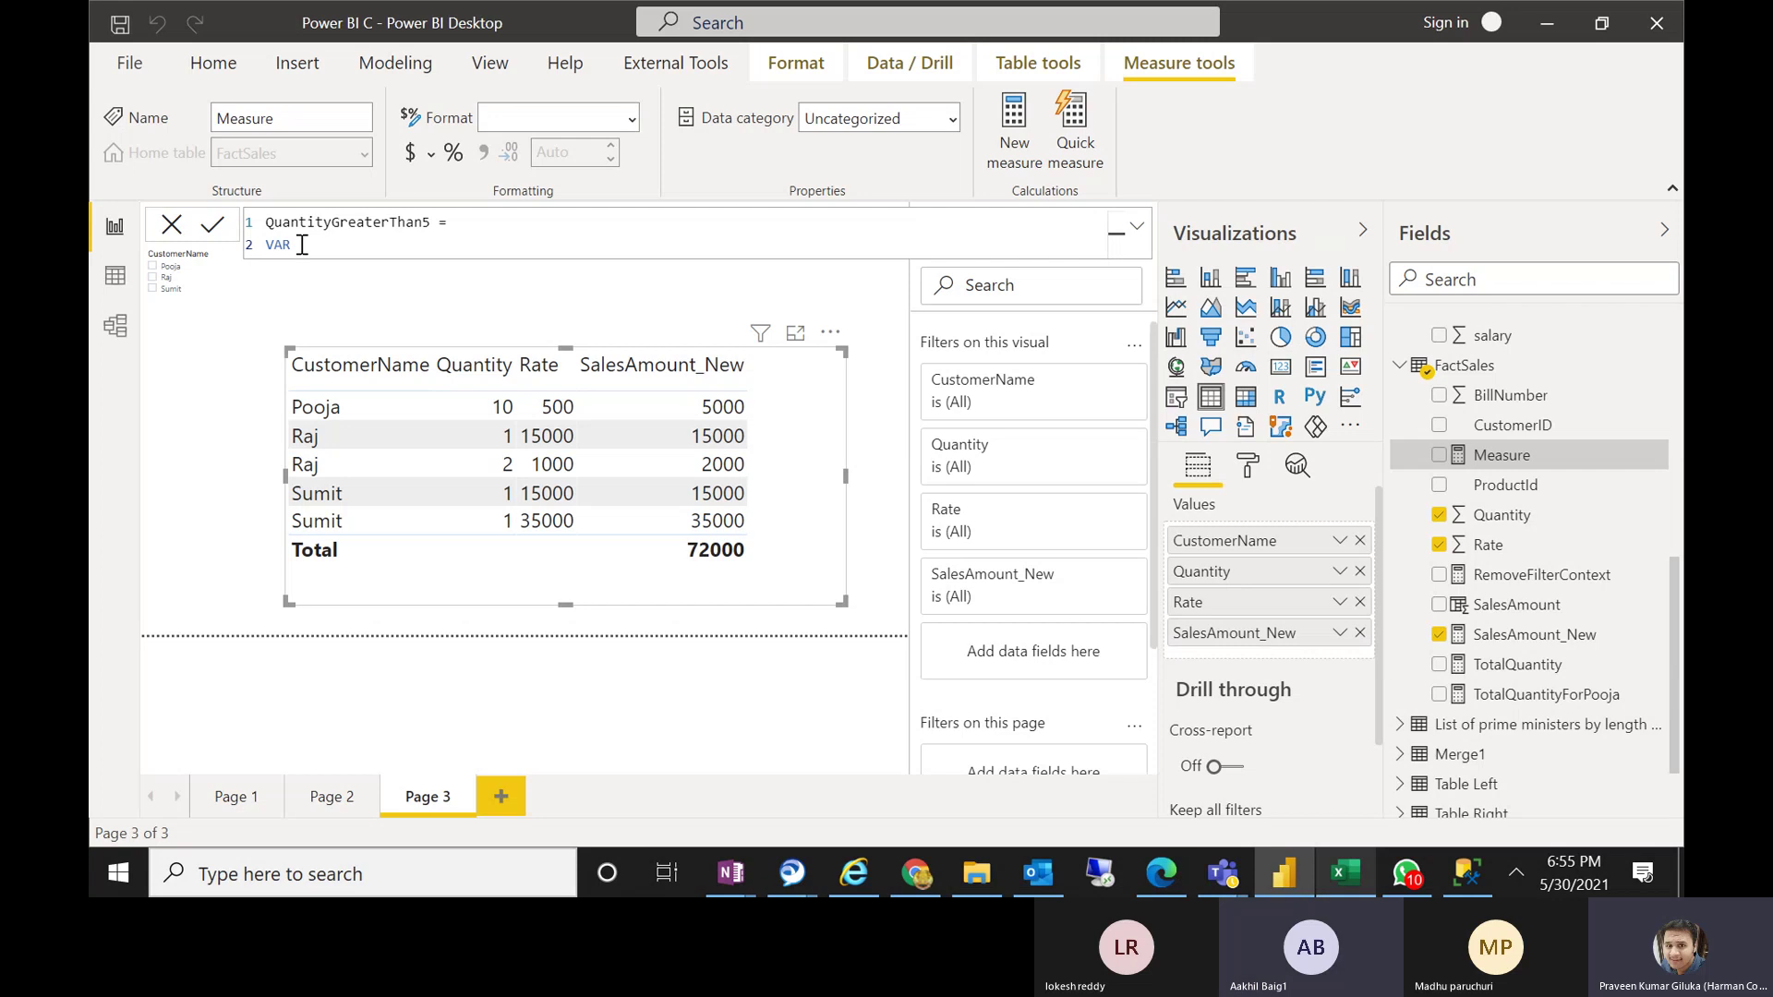
{"action": "type", "text": "ABC"}
{"action": "left_click_drag", "start_coordinate": [300, 244], "coordinate": [338, 252]}
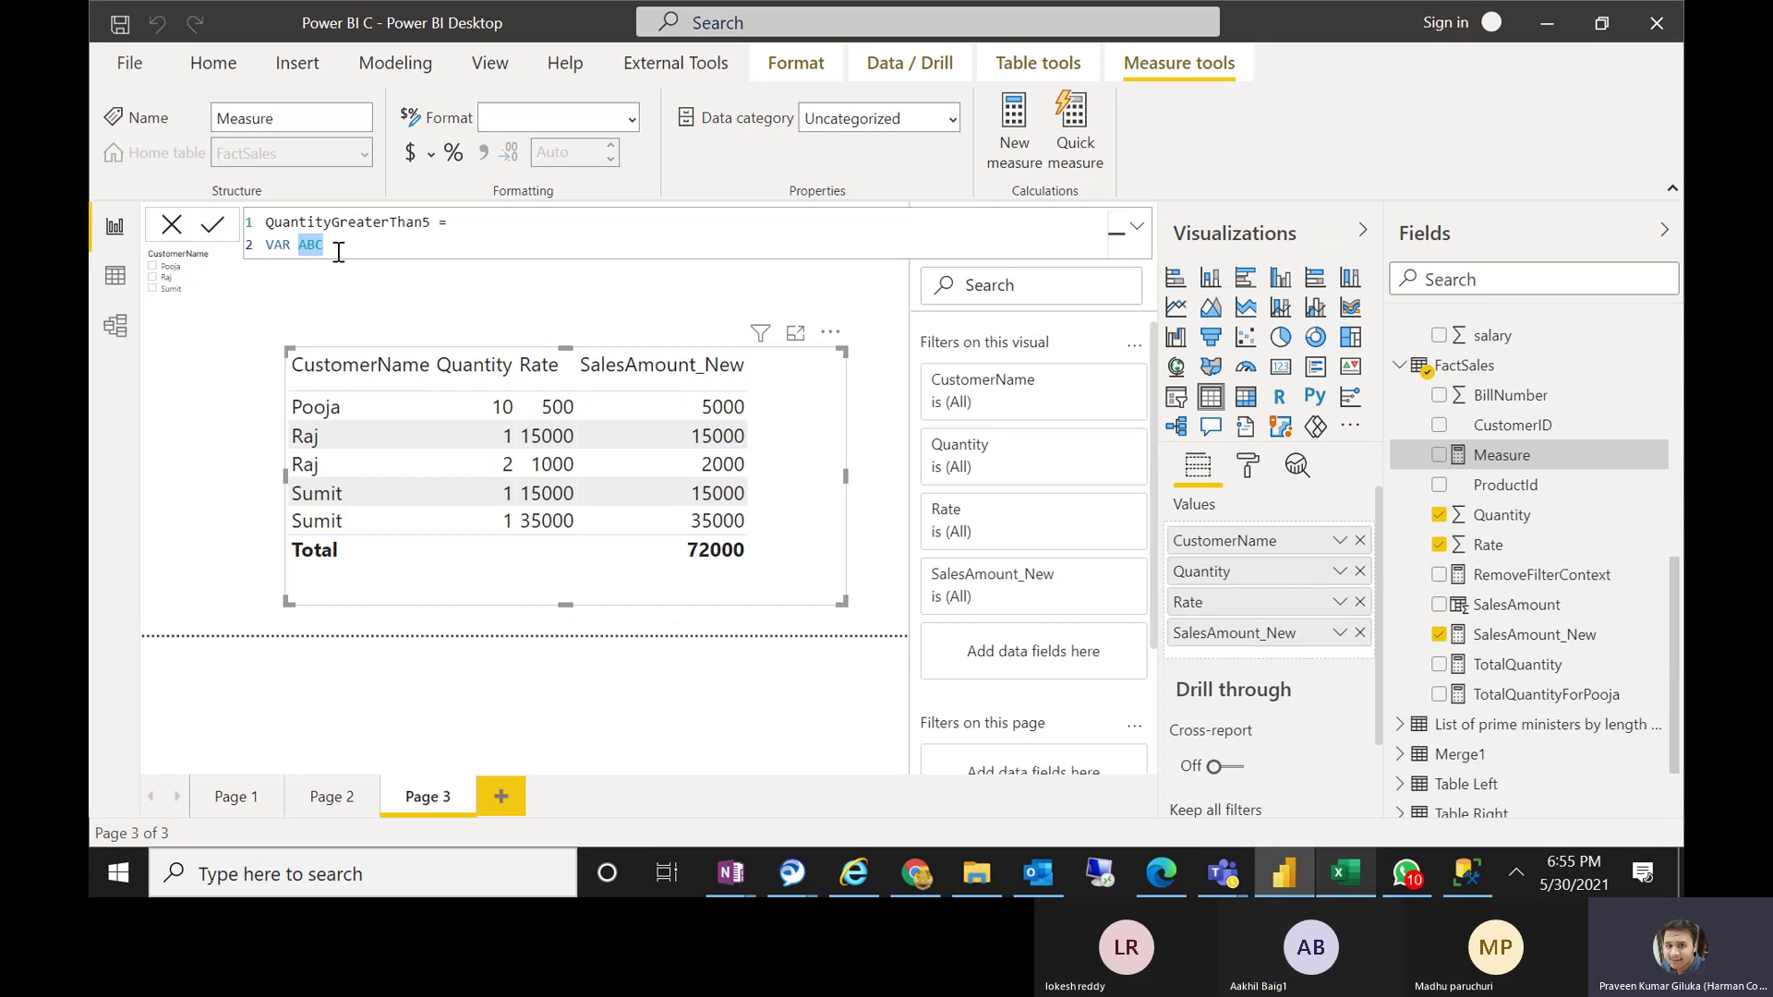
{"action": "key", "text": "BackSpace"}
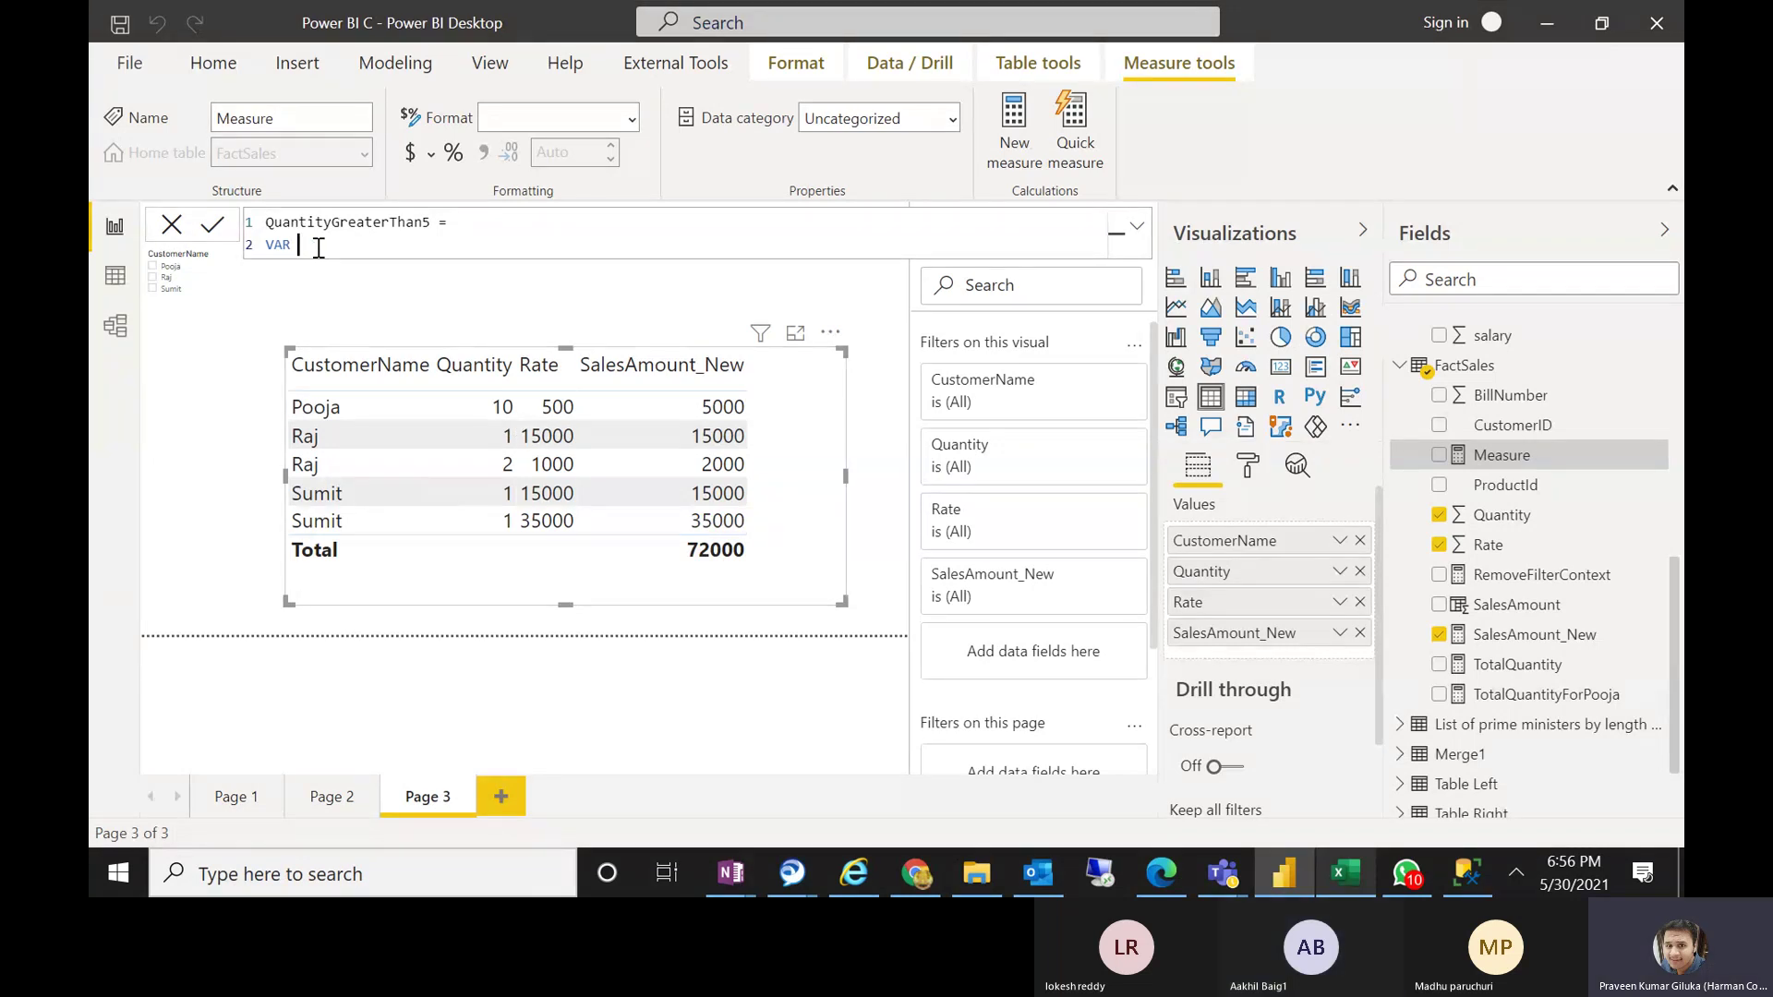
Name the measure's variable TableHavingQuanityGreaterthan5 and follow it with an equals sign
{"action": "type", "text": "Ta"}
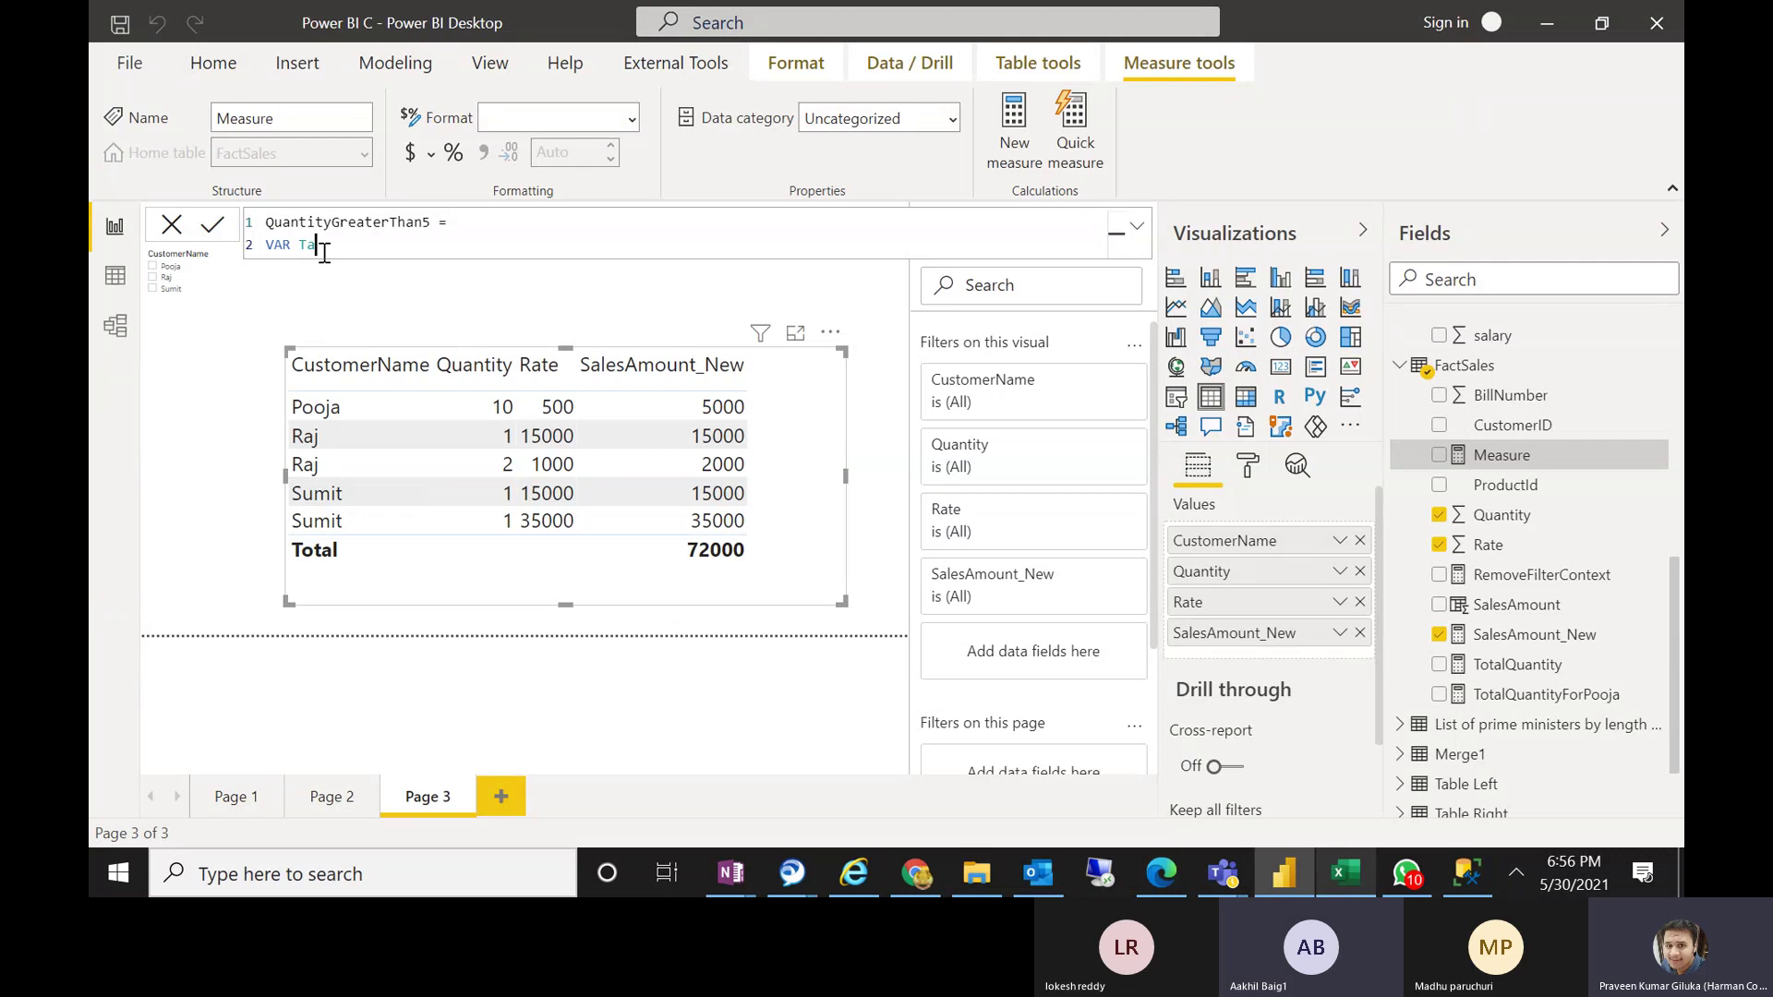
{"action": "type", "text": "bleHavingQ"}
{"action": "key", "text": "BackSpace"}
{"action": "type", "text": "Q"}
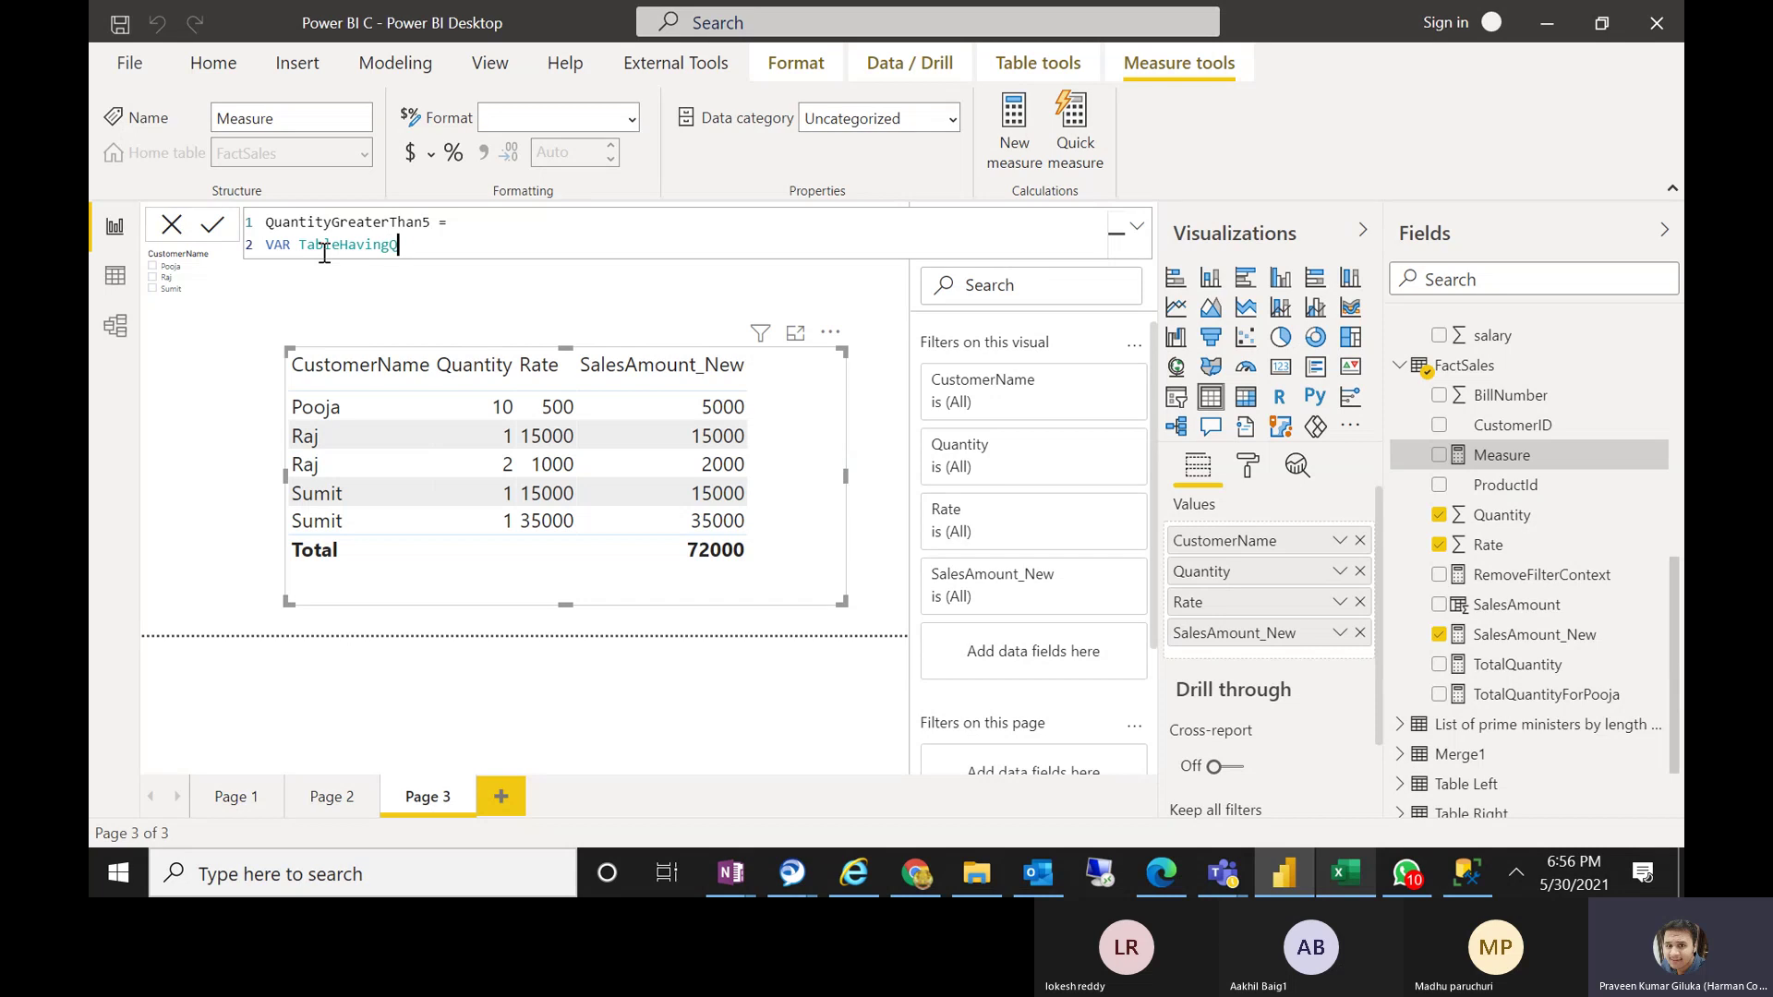
{"action": "type", "text": "uanityGreaterthan5"}
{"action": "left_click_drag", "start_coordinate": [298, 246], "coordinate": [566, 245]}
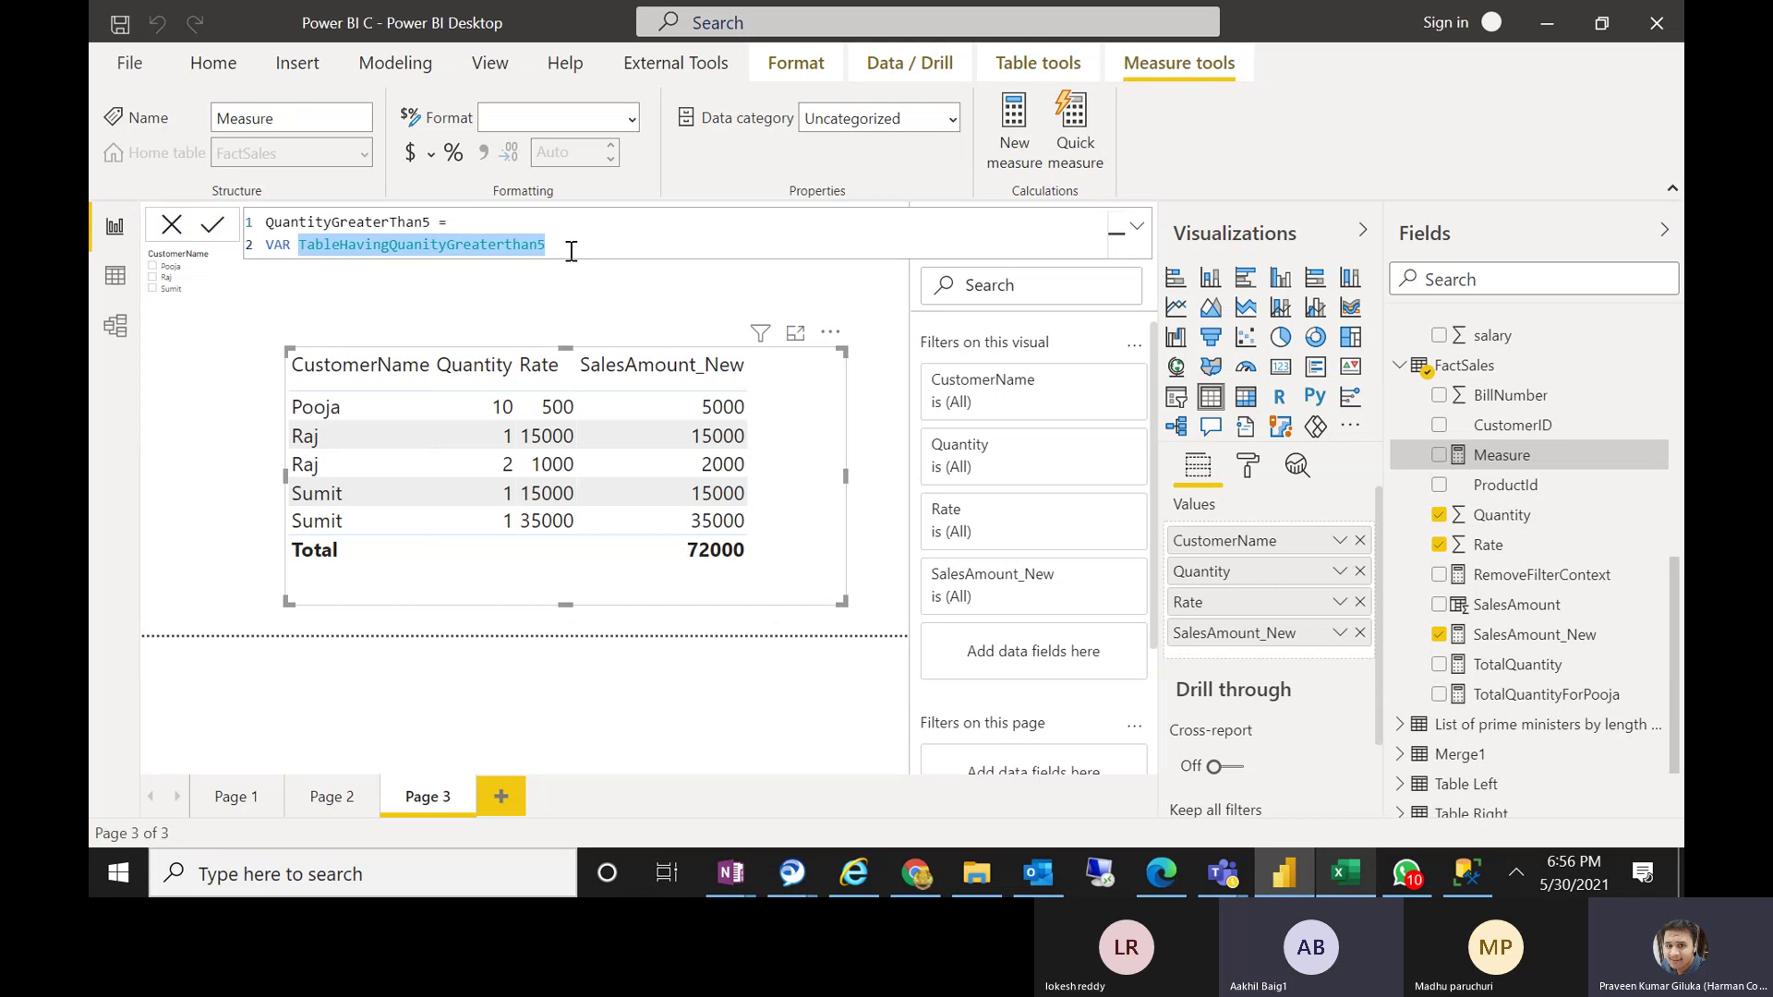
{"action": "left_click", "coordinate": [572, 252]}
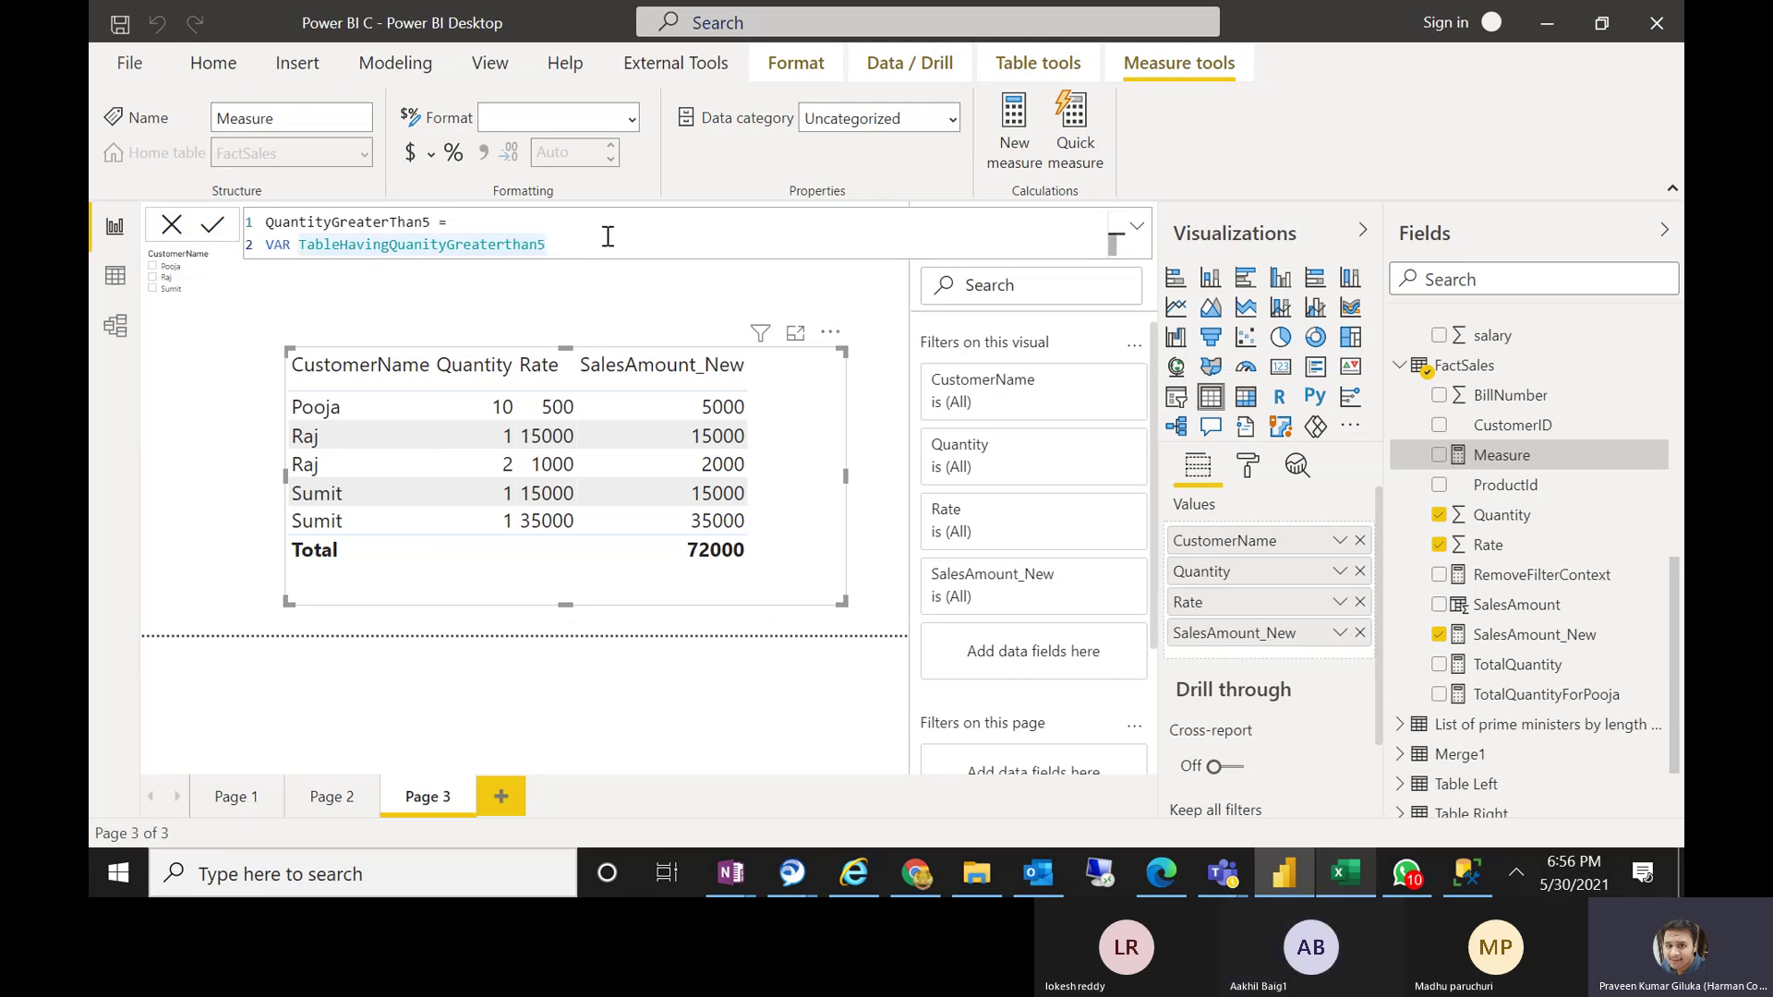
{"action": "type", "text": "="}
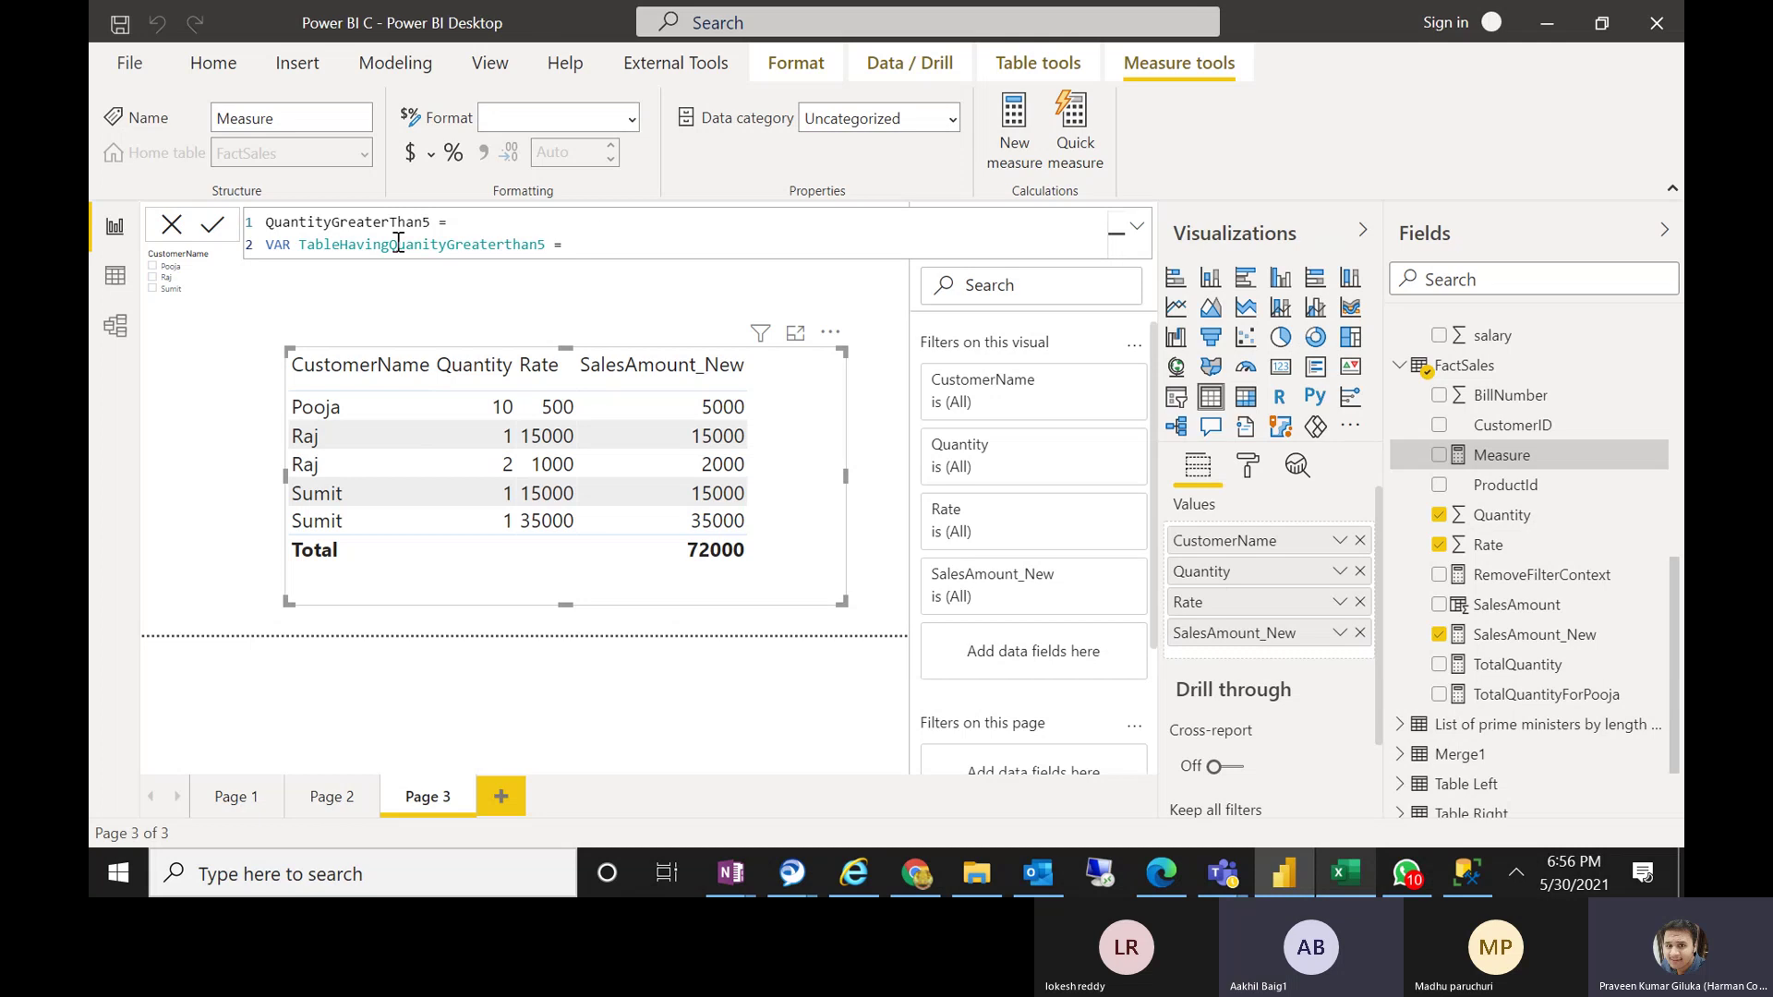
{"action": "left_click", "coordinate": [300, 244]}
{"action": "left_click_drag", "start_coordinate": [492, 244], "coordinate": [546, 242]}
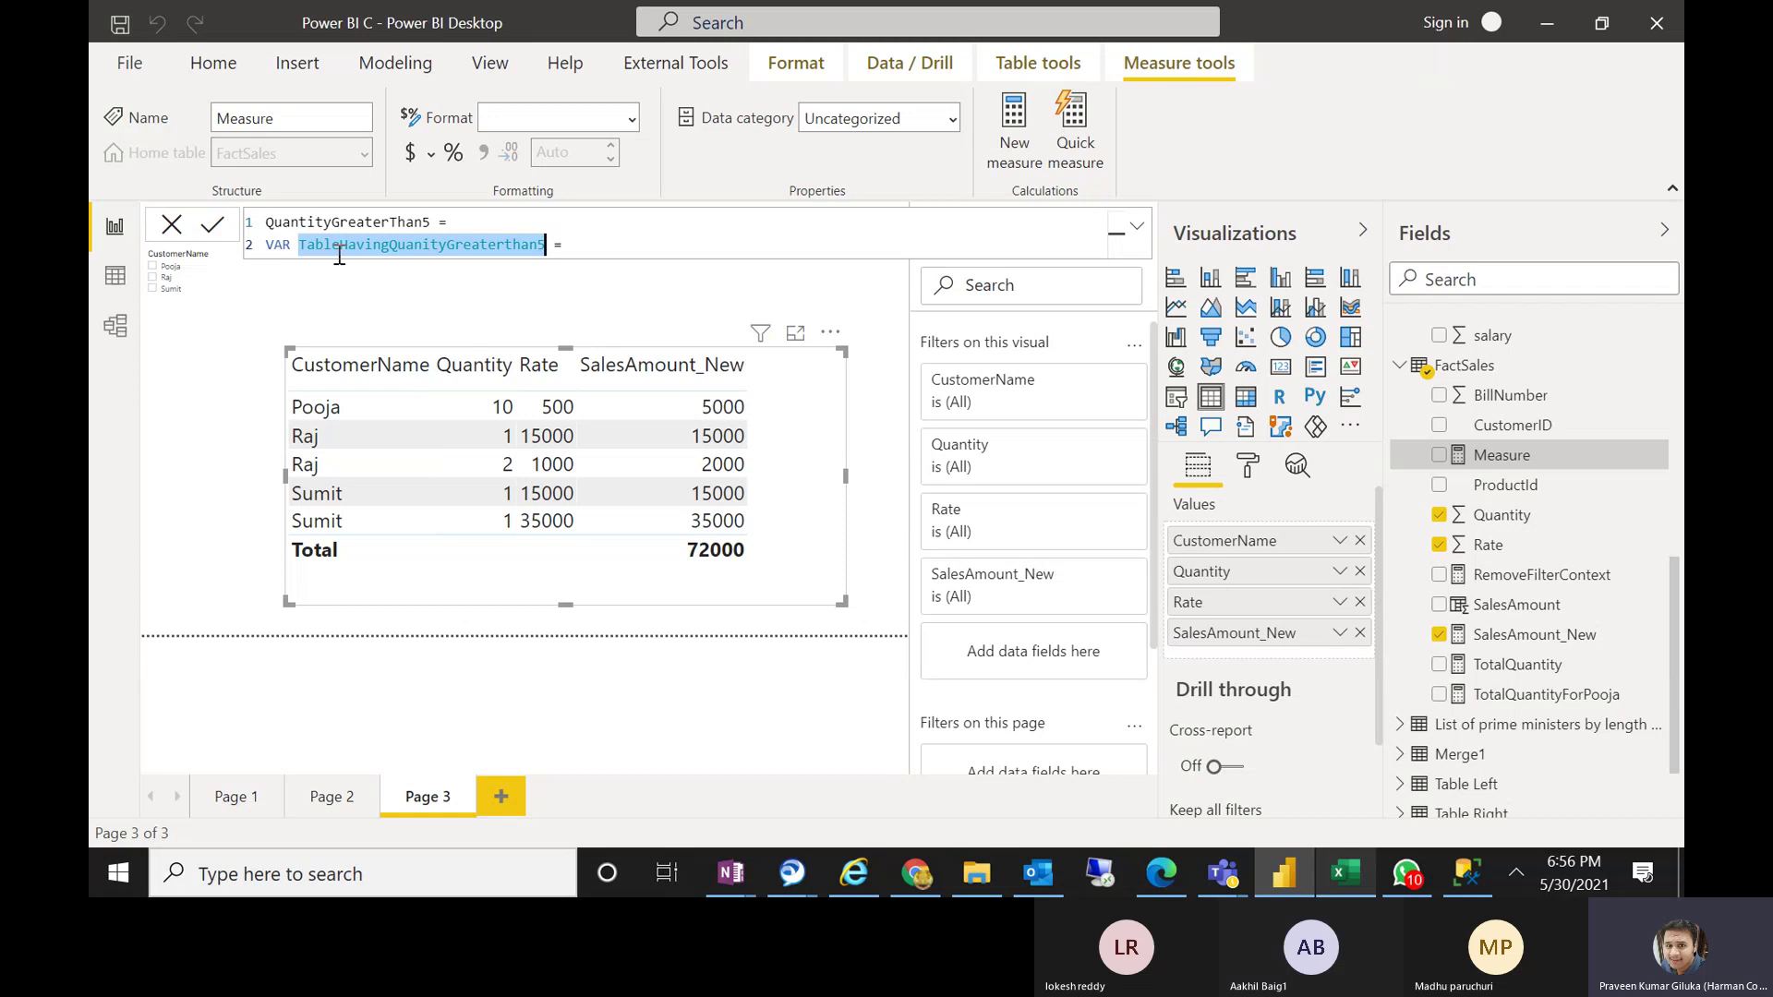
{"action": "left_click", "coordinate": [648, 247]}
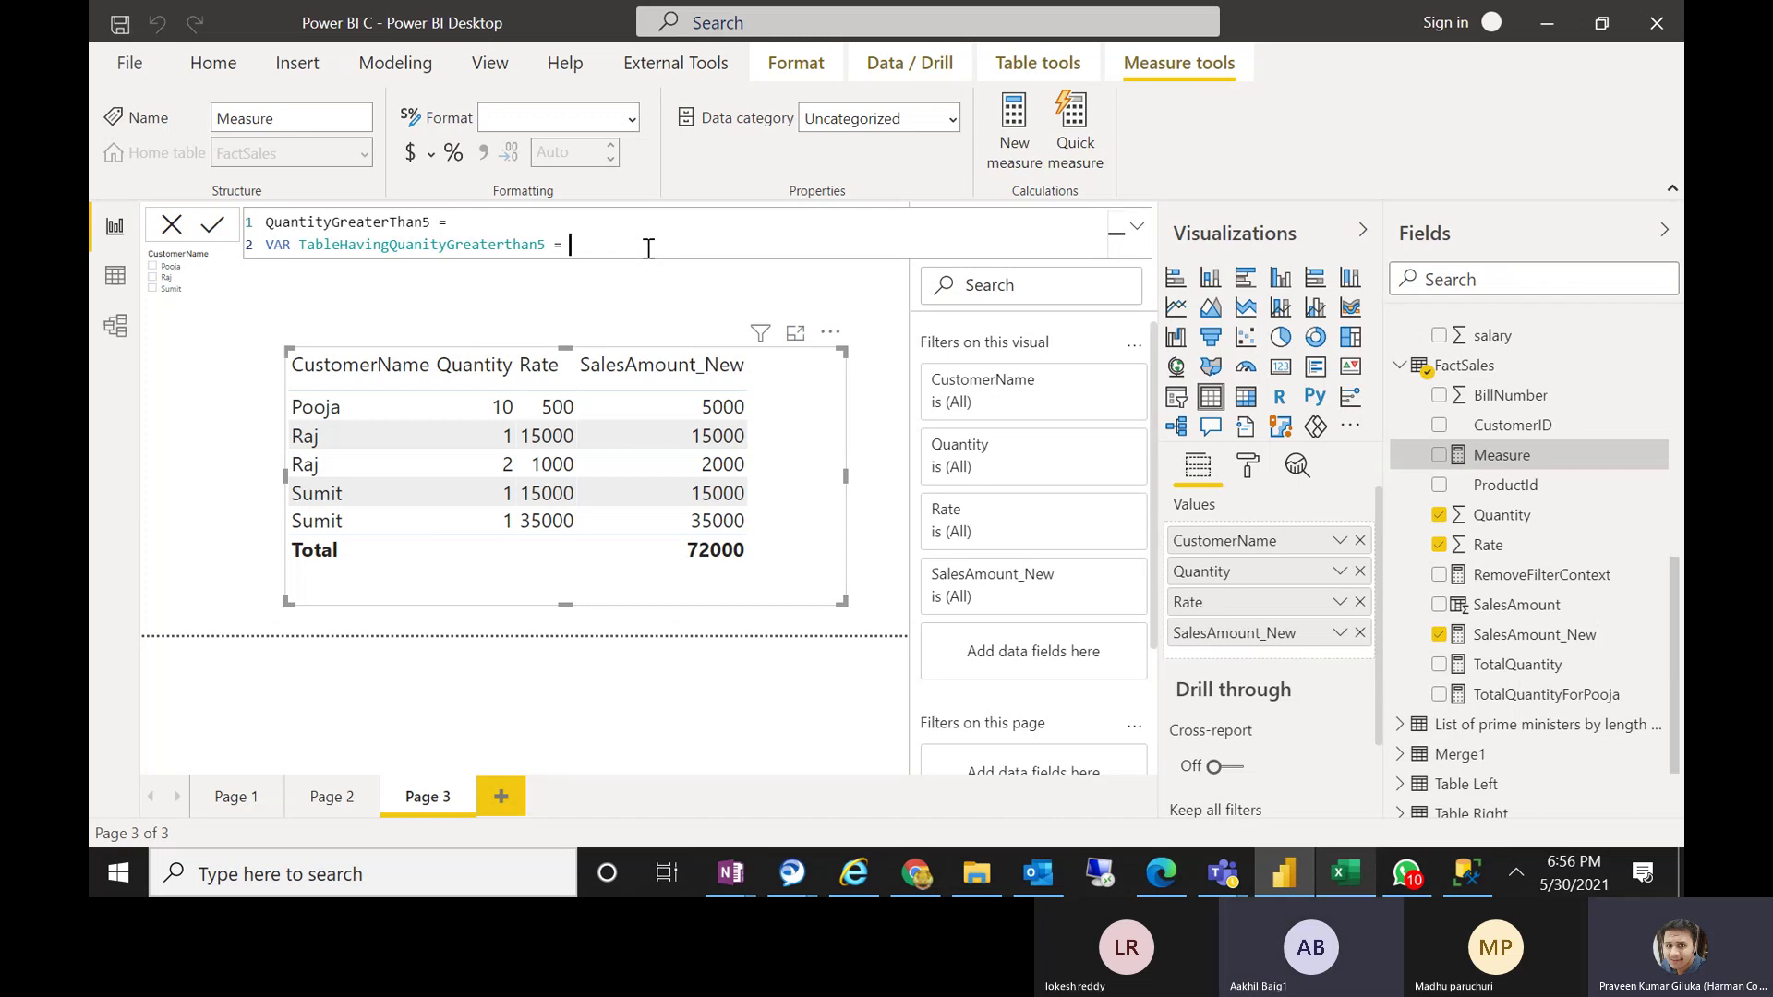
Define the TableHavingQuanityGreaterthan5 variable as FILTER(FactSales, FactSales[Quantity] > 5)
{"action": "type", "text": "fil"}
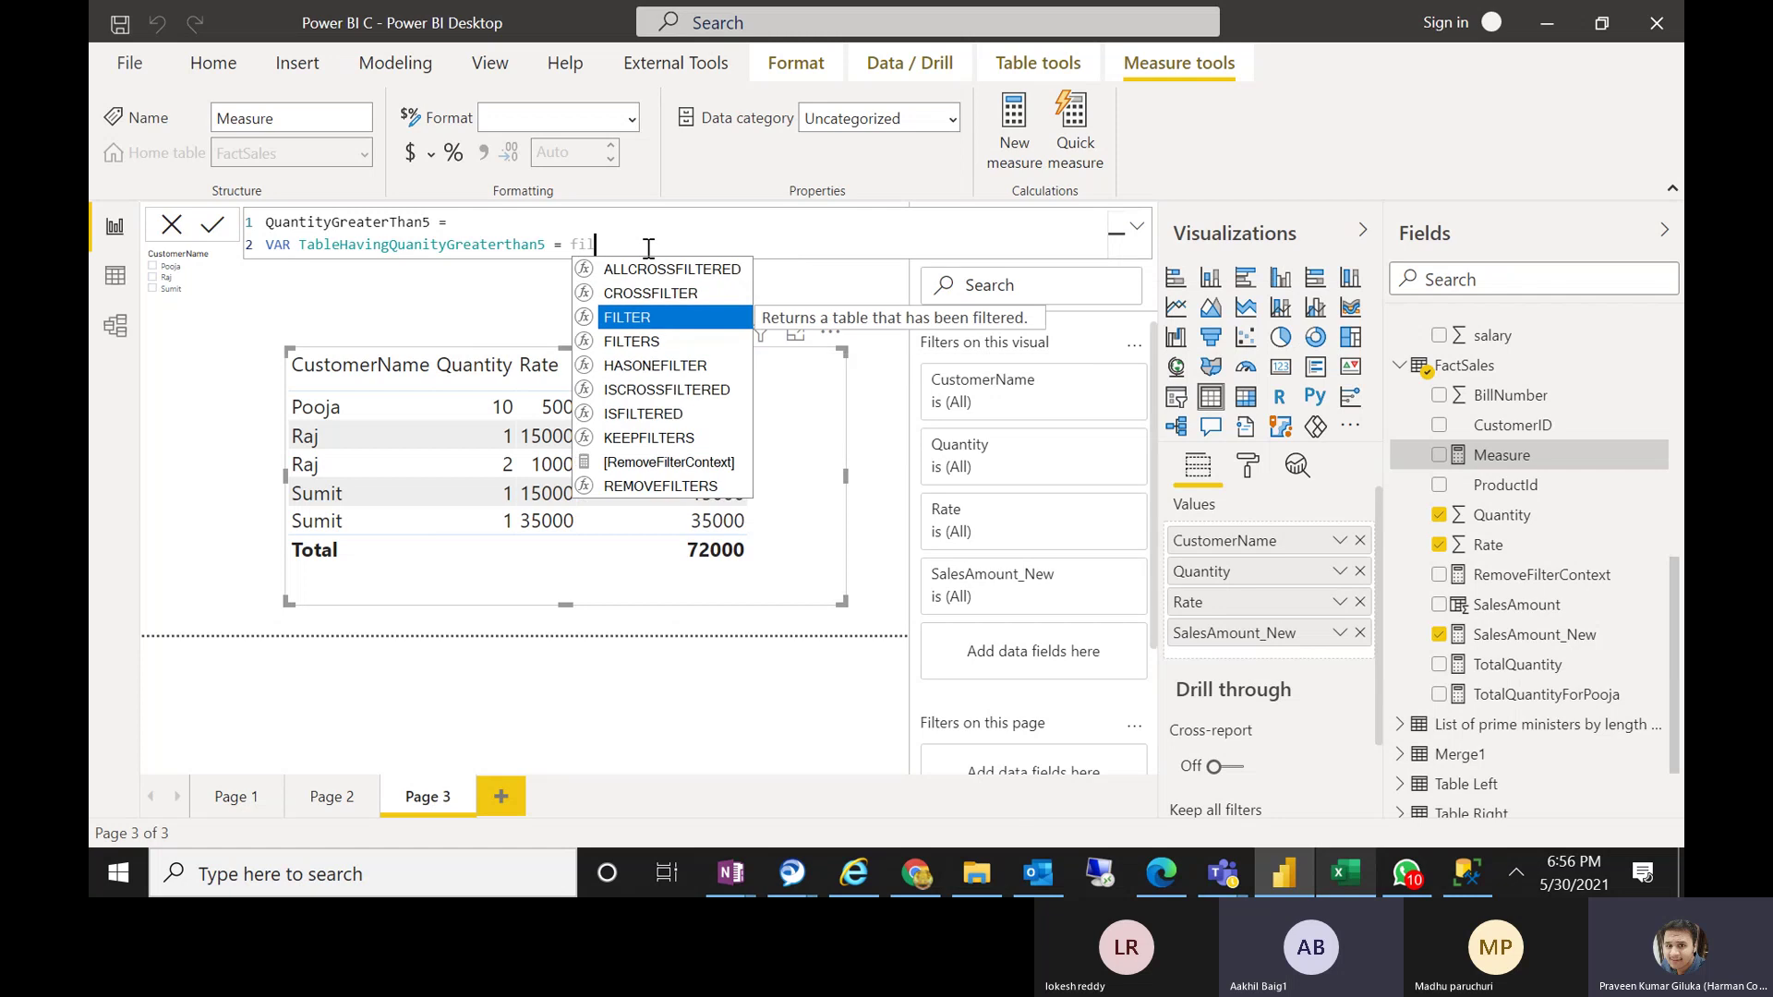
{"action": "key", "text": "Tab"}
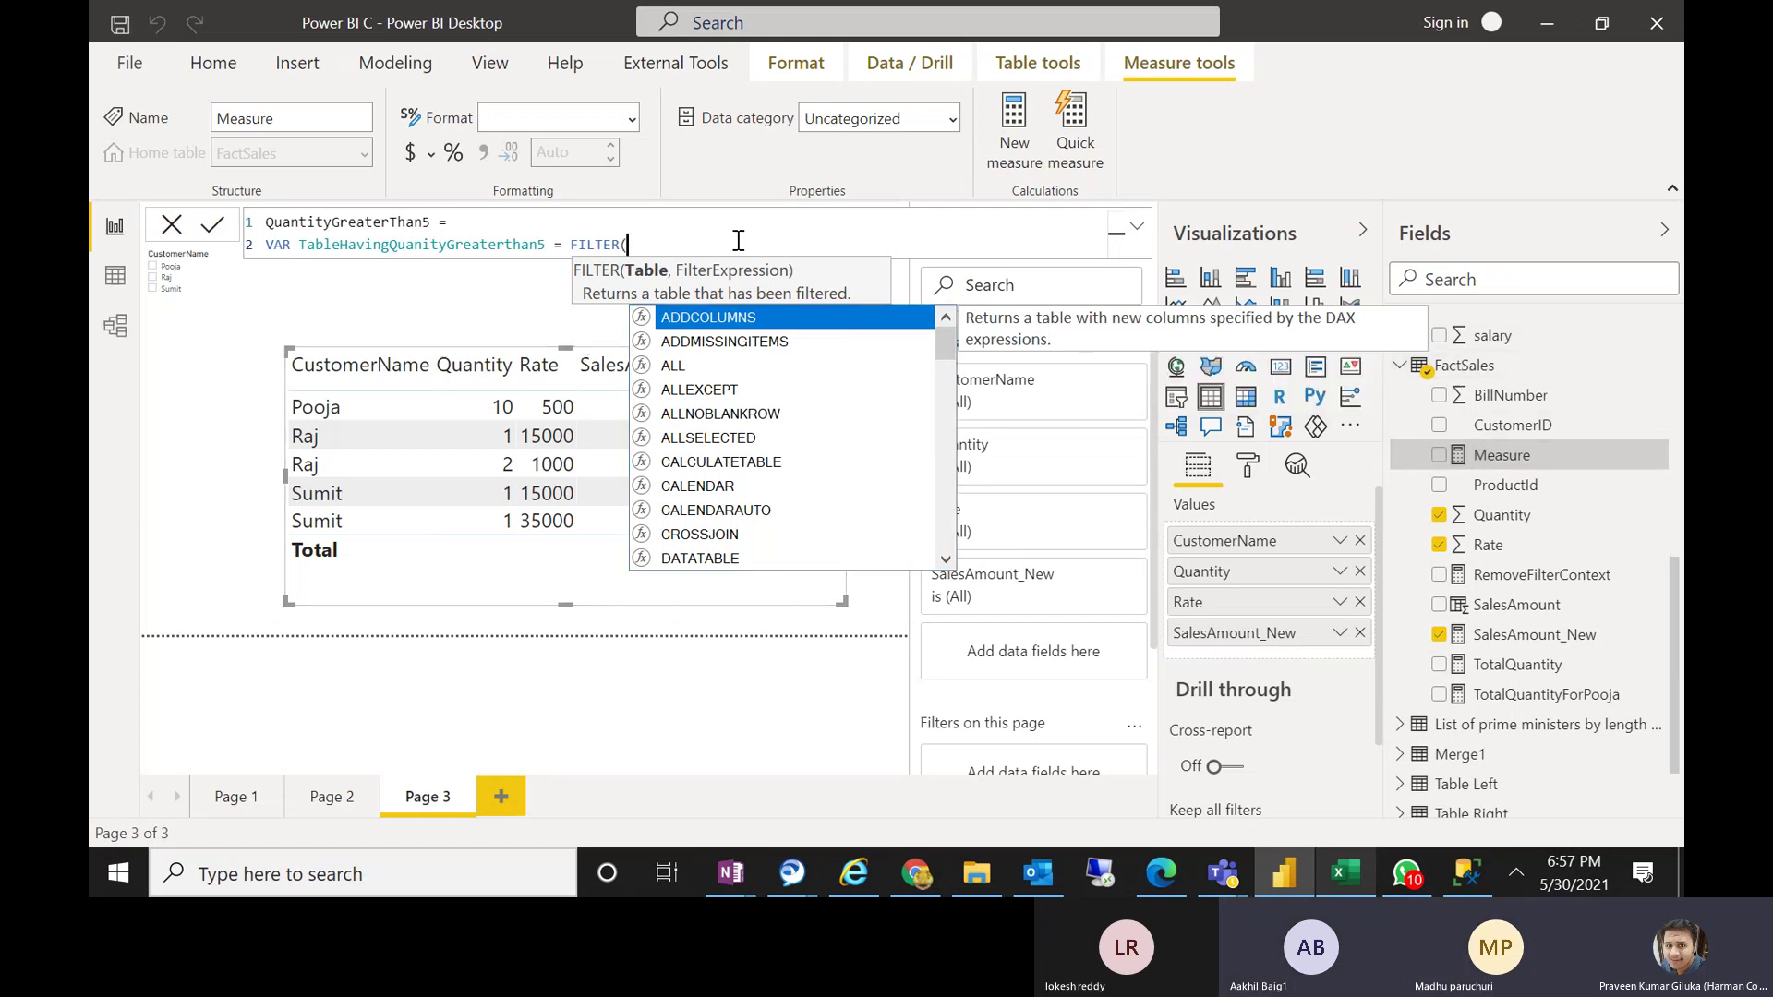
{"action": "type", "text": "FactSales"}
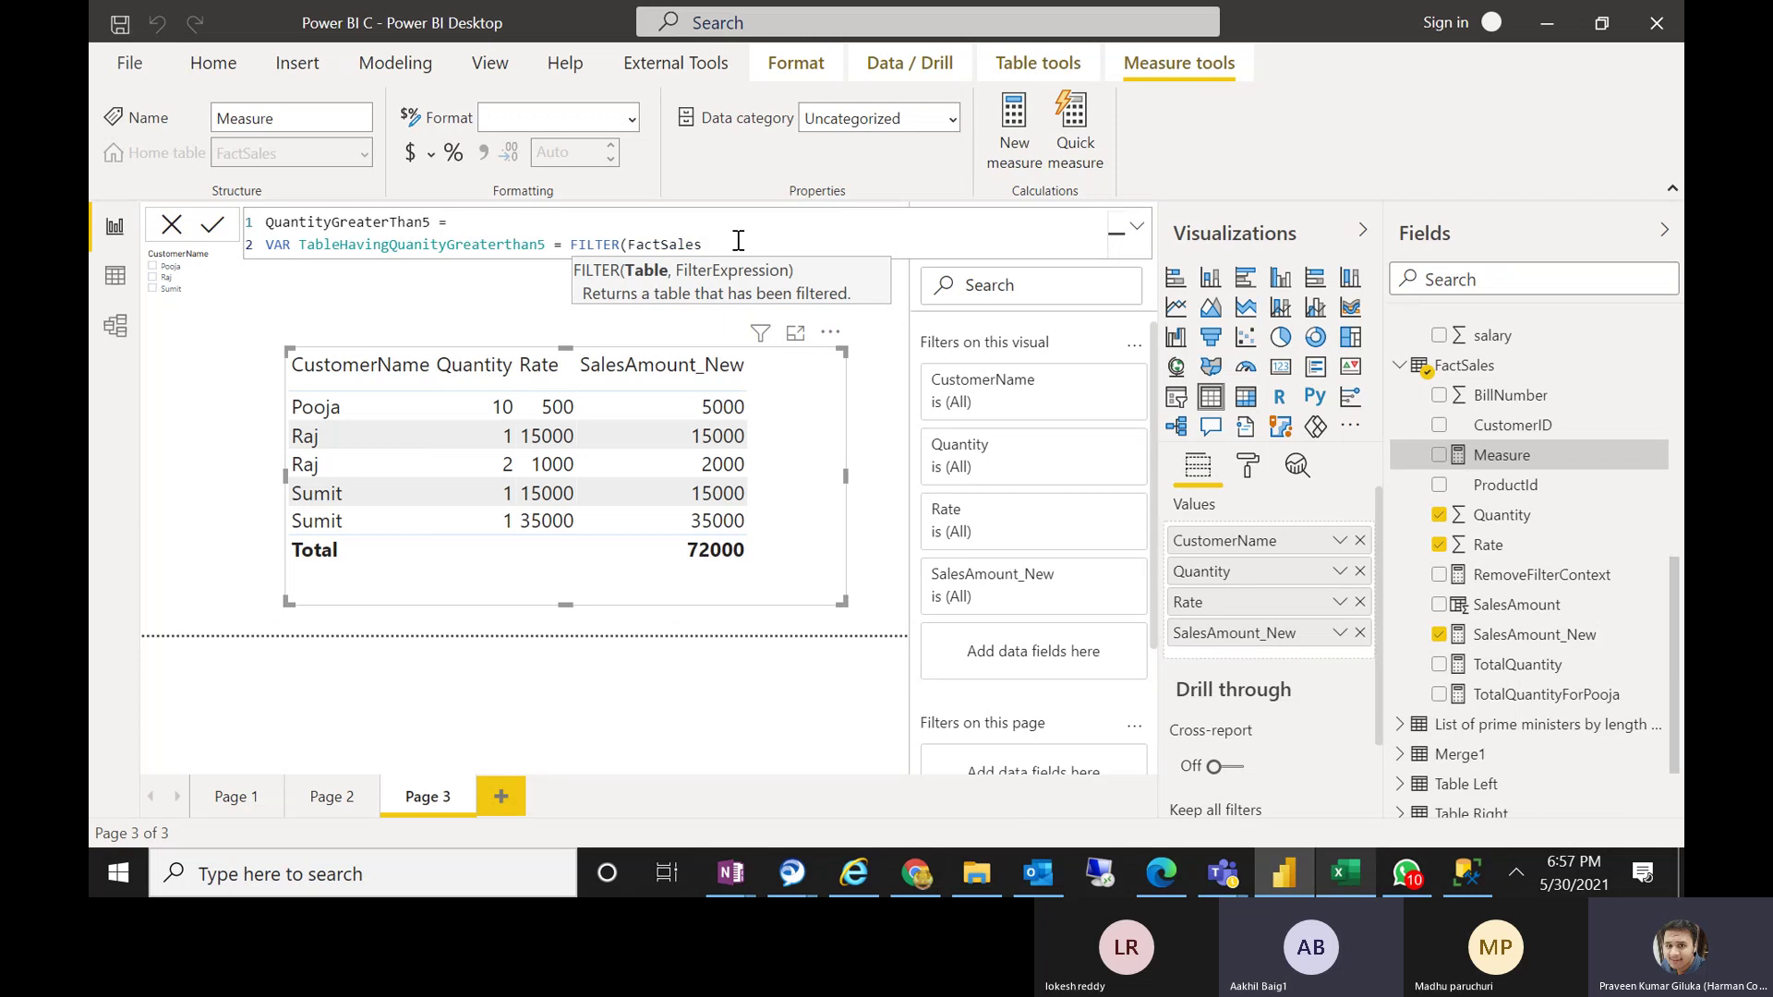
{"action": "type", "text": ","}
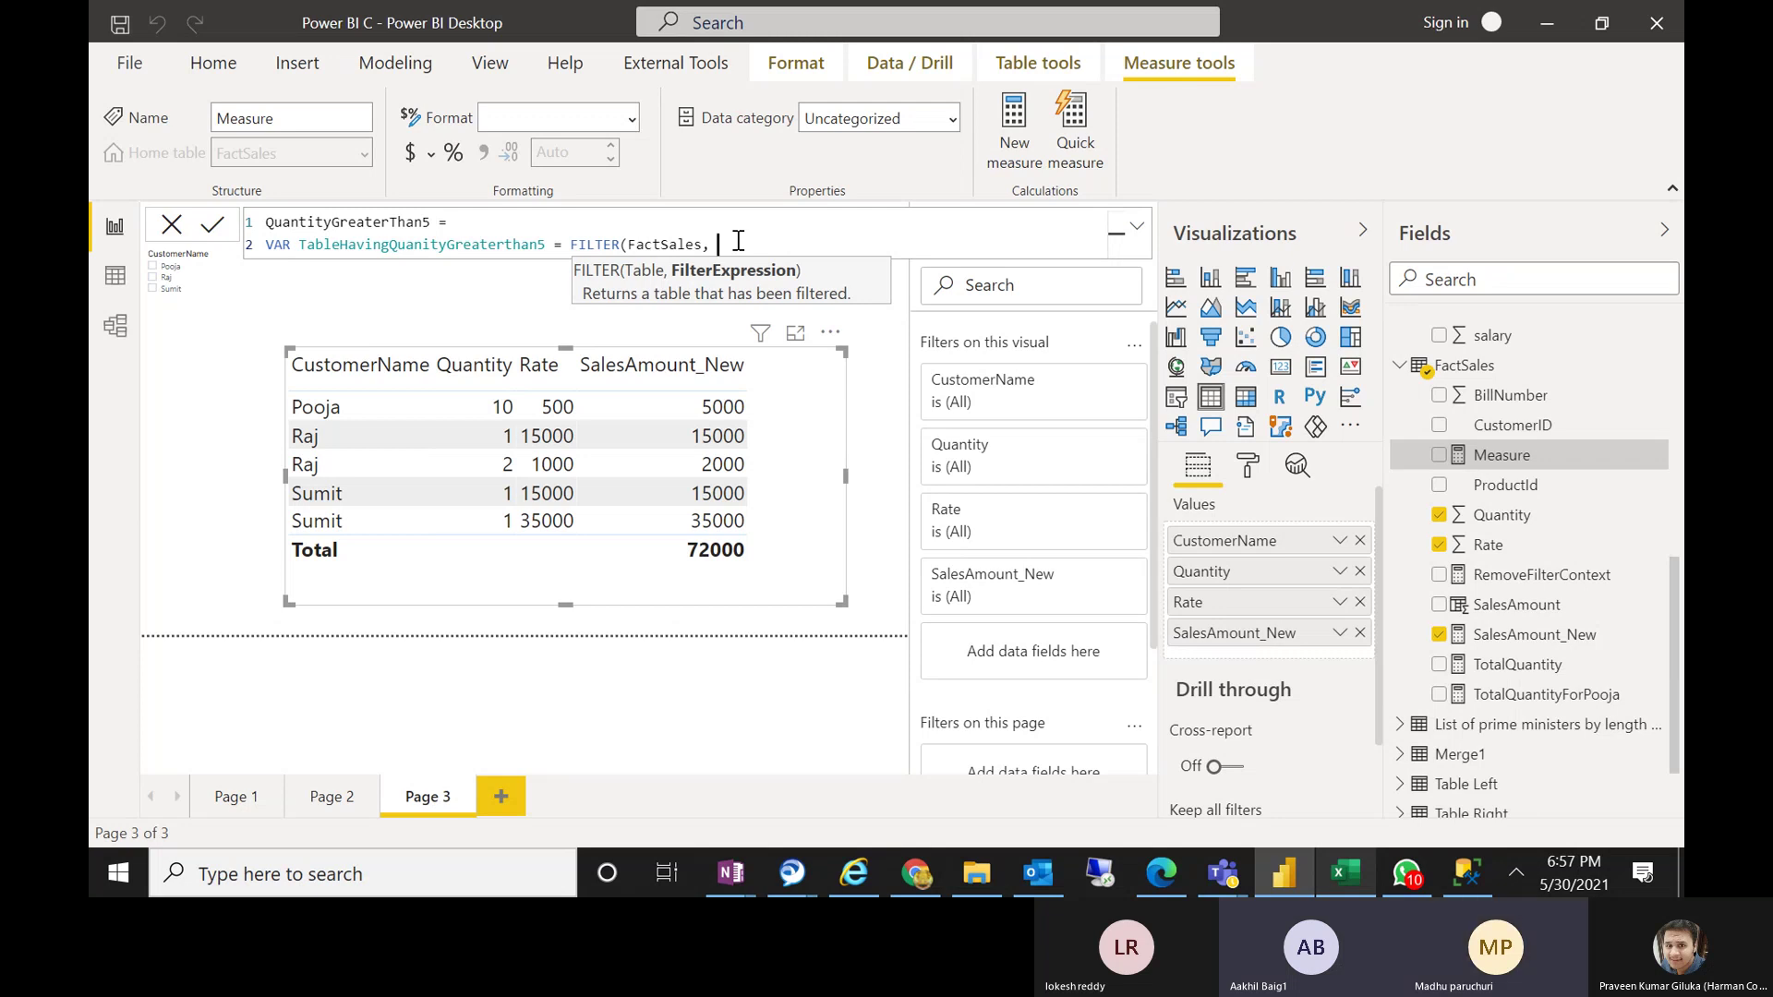
{"action": "type", "text": "quan"}
{"action": "key", "text": "Tab"}
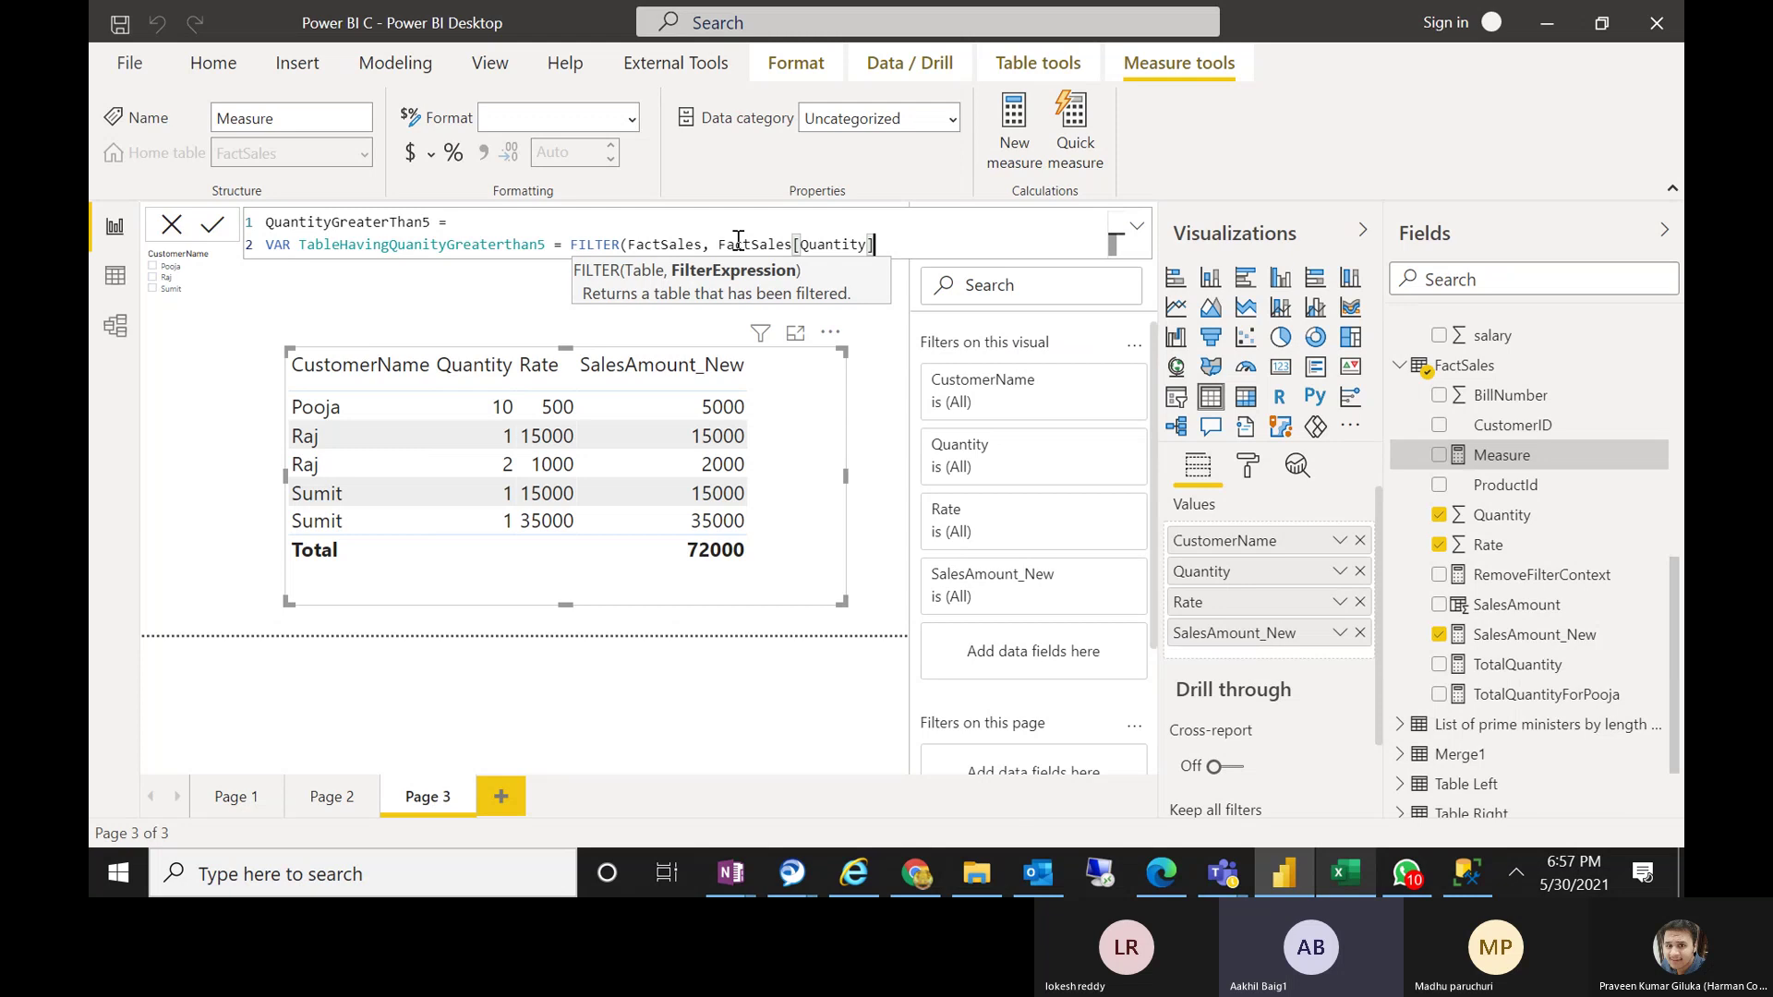
{"action": "type", "text": "> 5"}
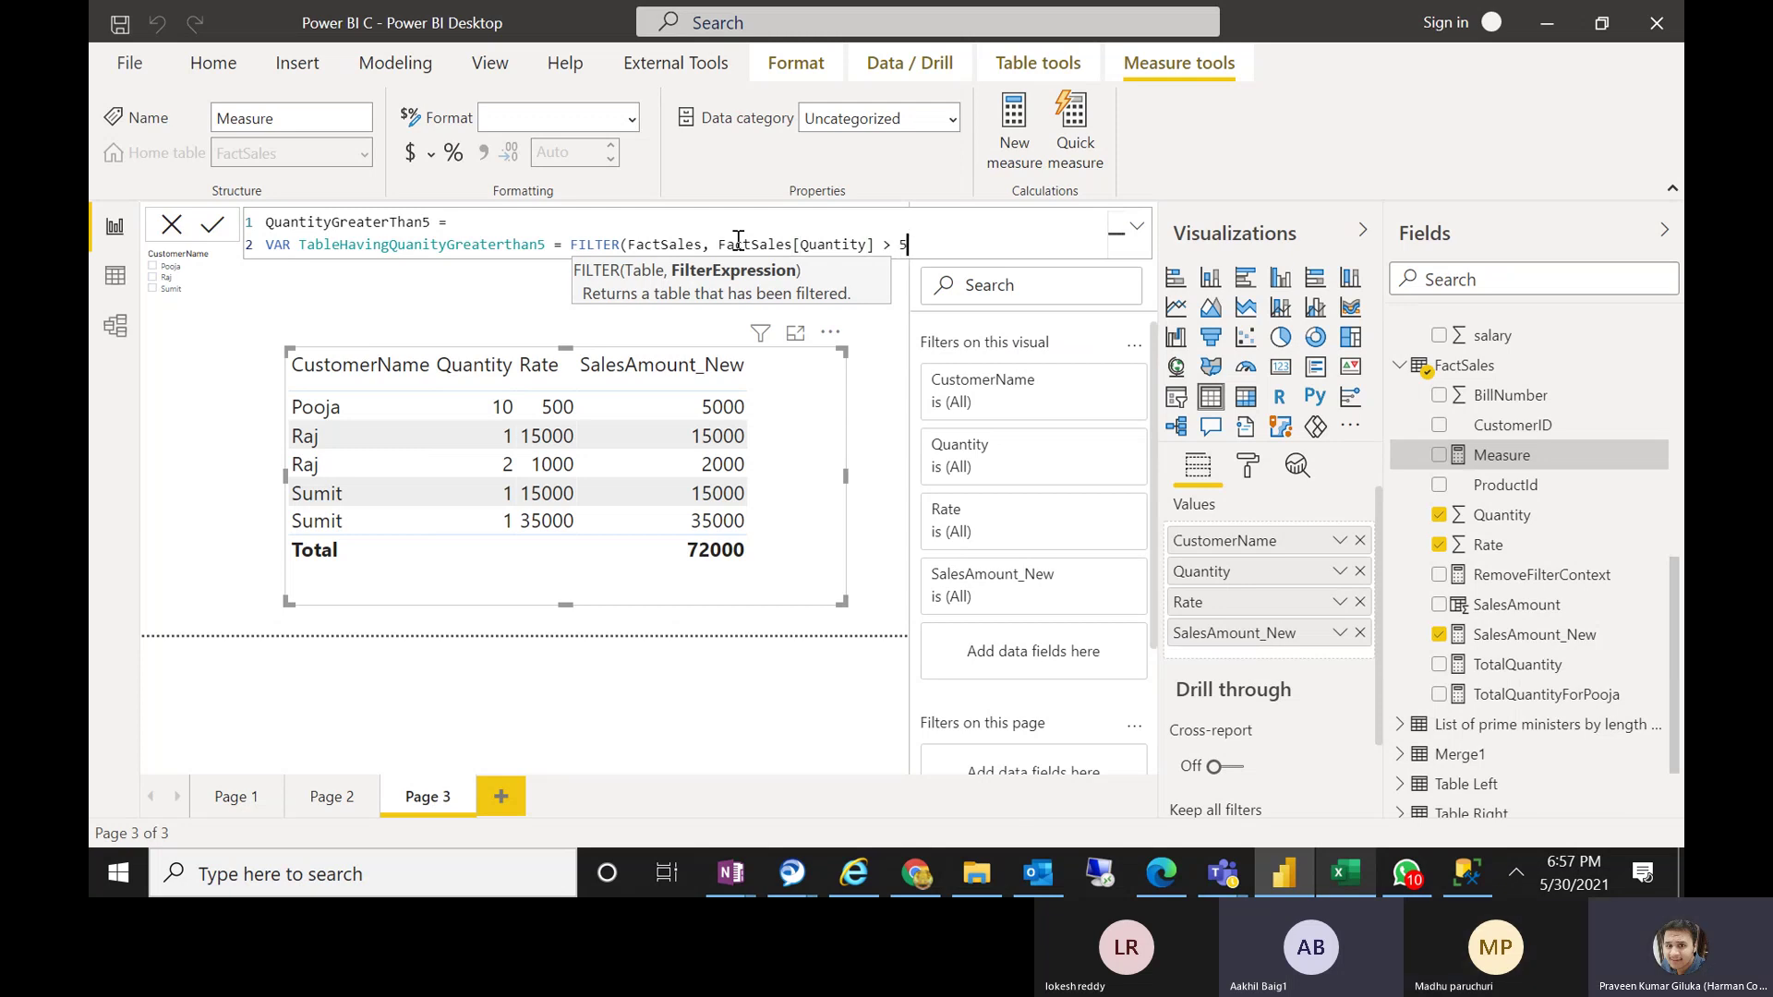
{"action": "left_click_drag", "start_coordinate": [721, 242], "coordinate": [921, 244]}
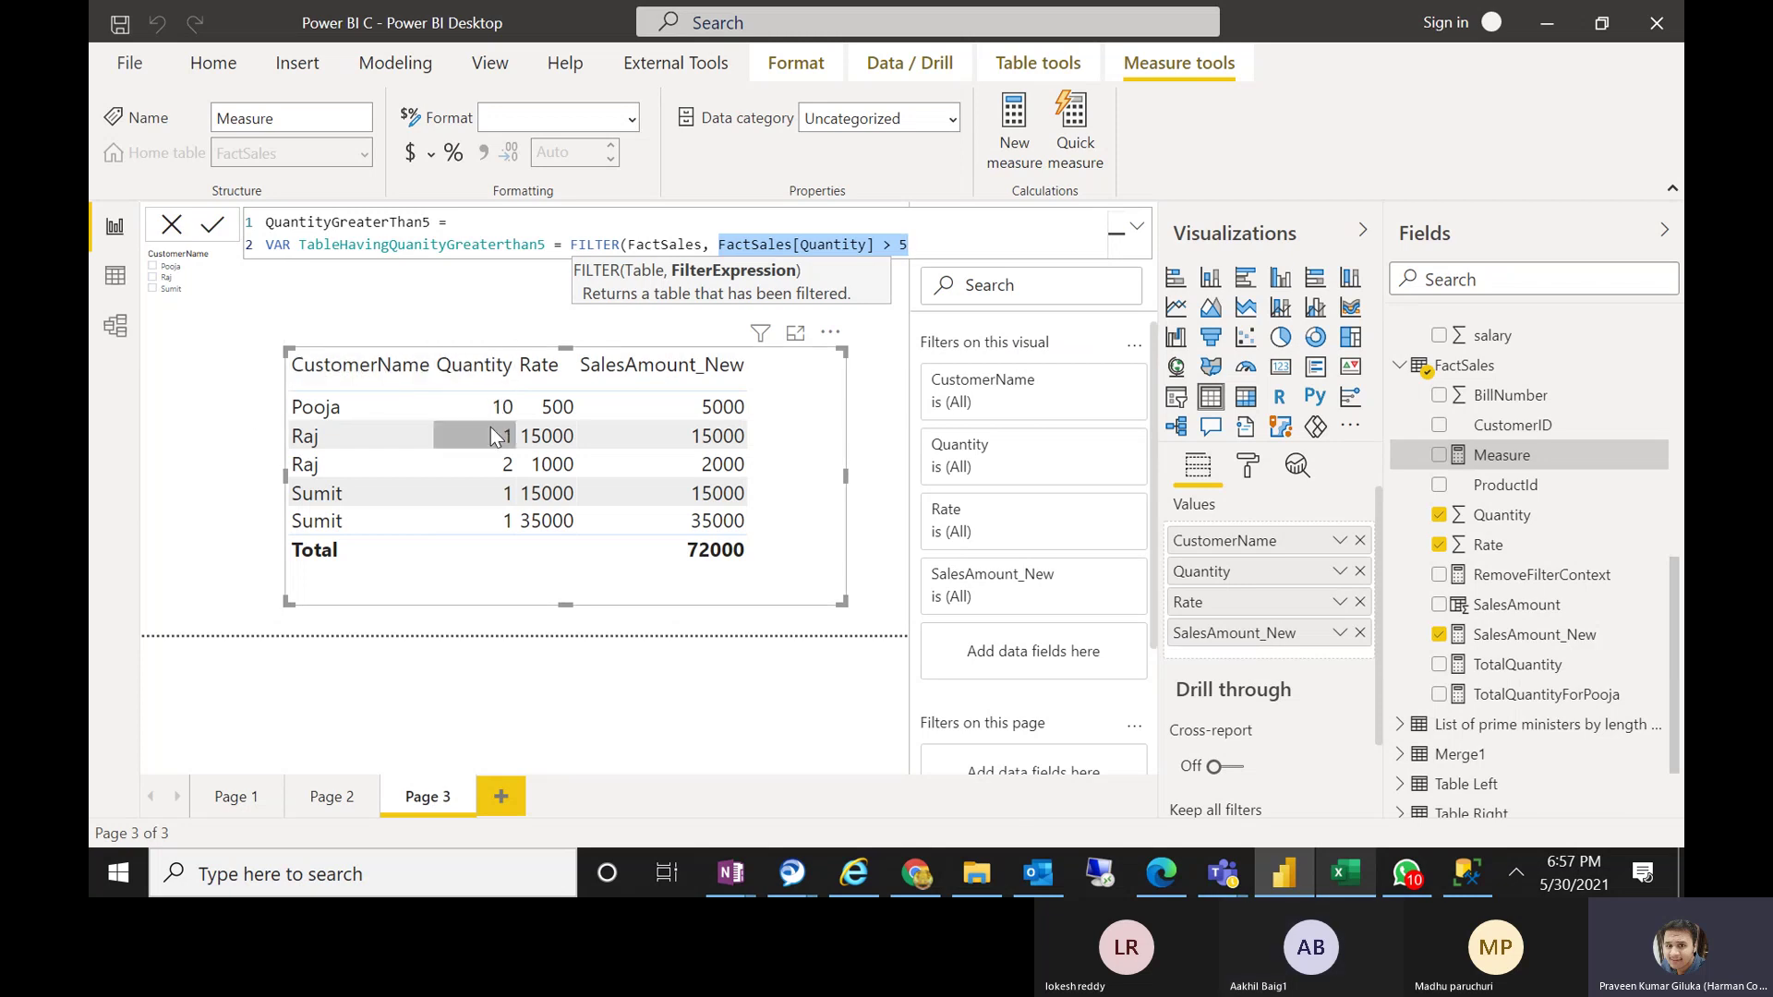
{"action": "left_click", "coordinate": [928, 243]}
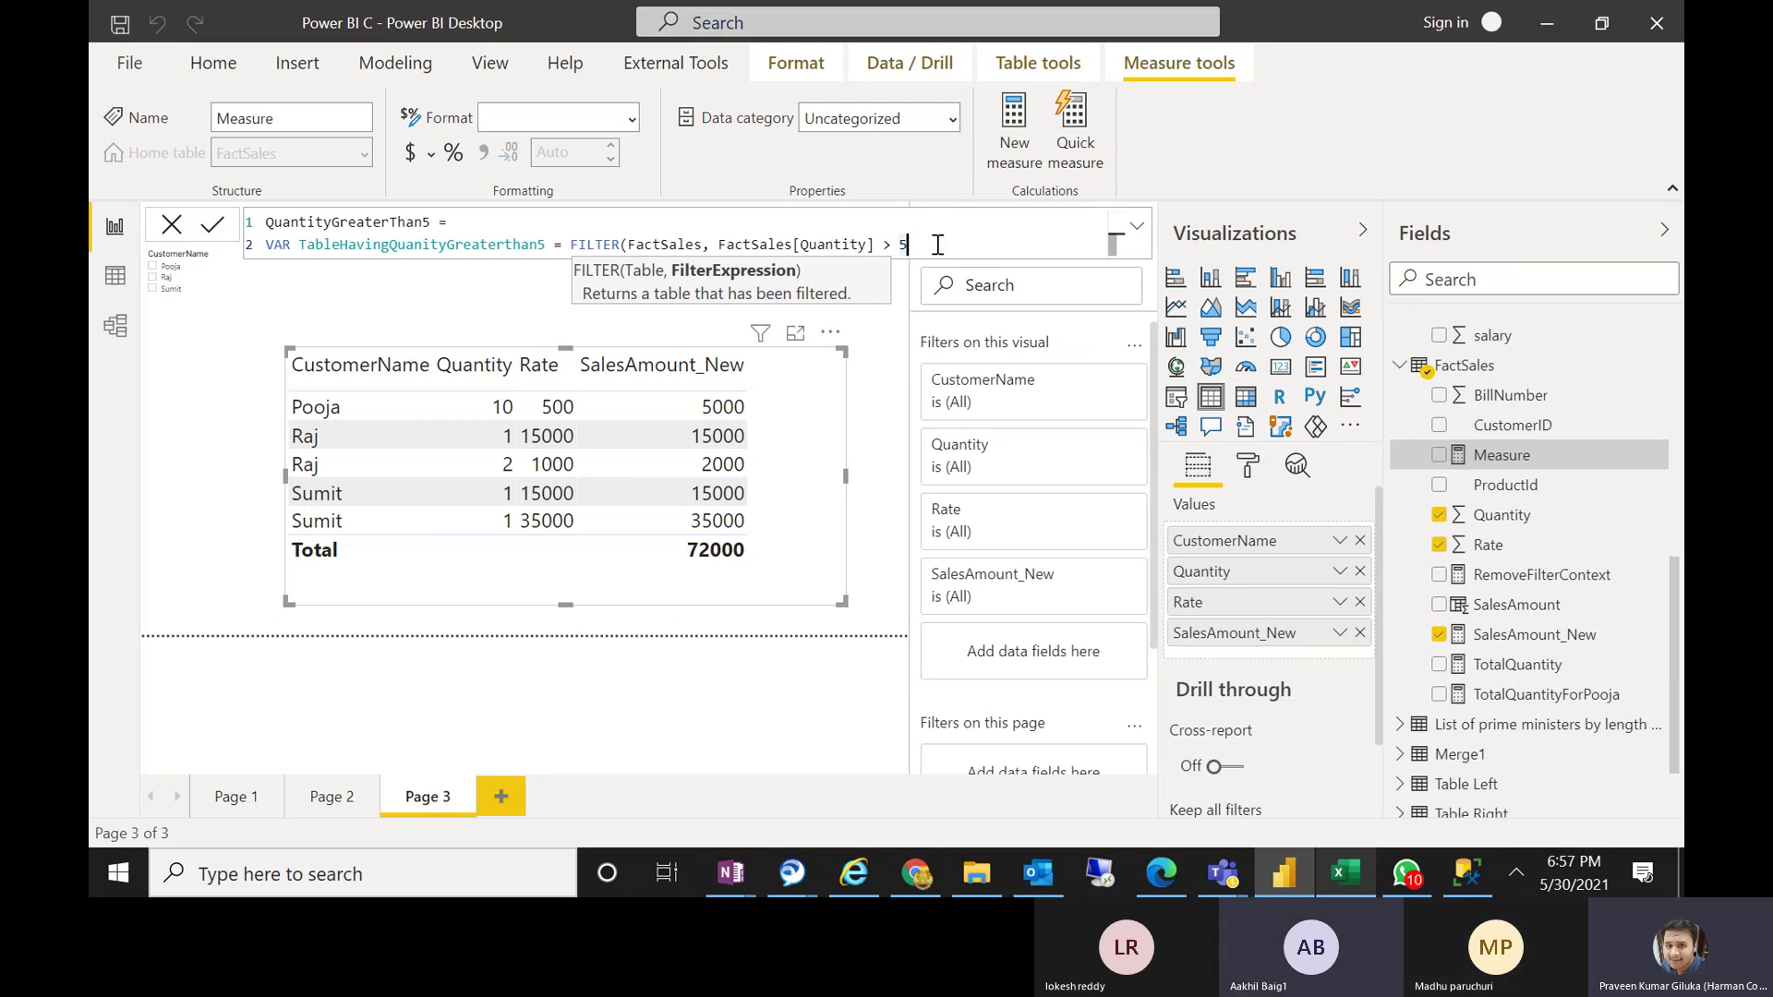
{"action": "type", "text": ")"}
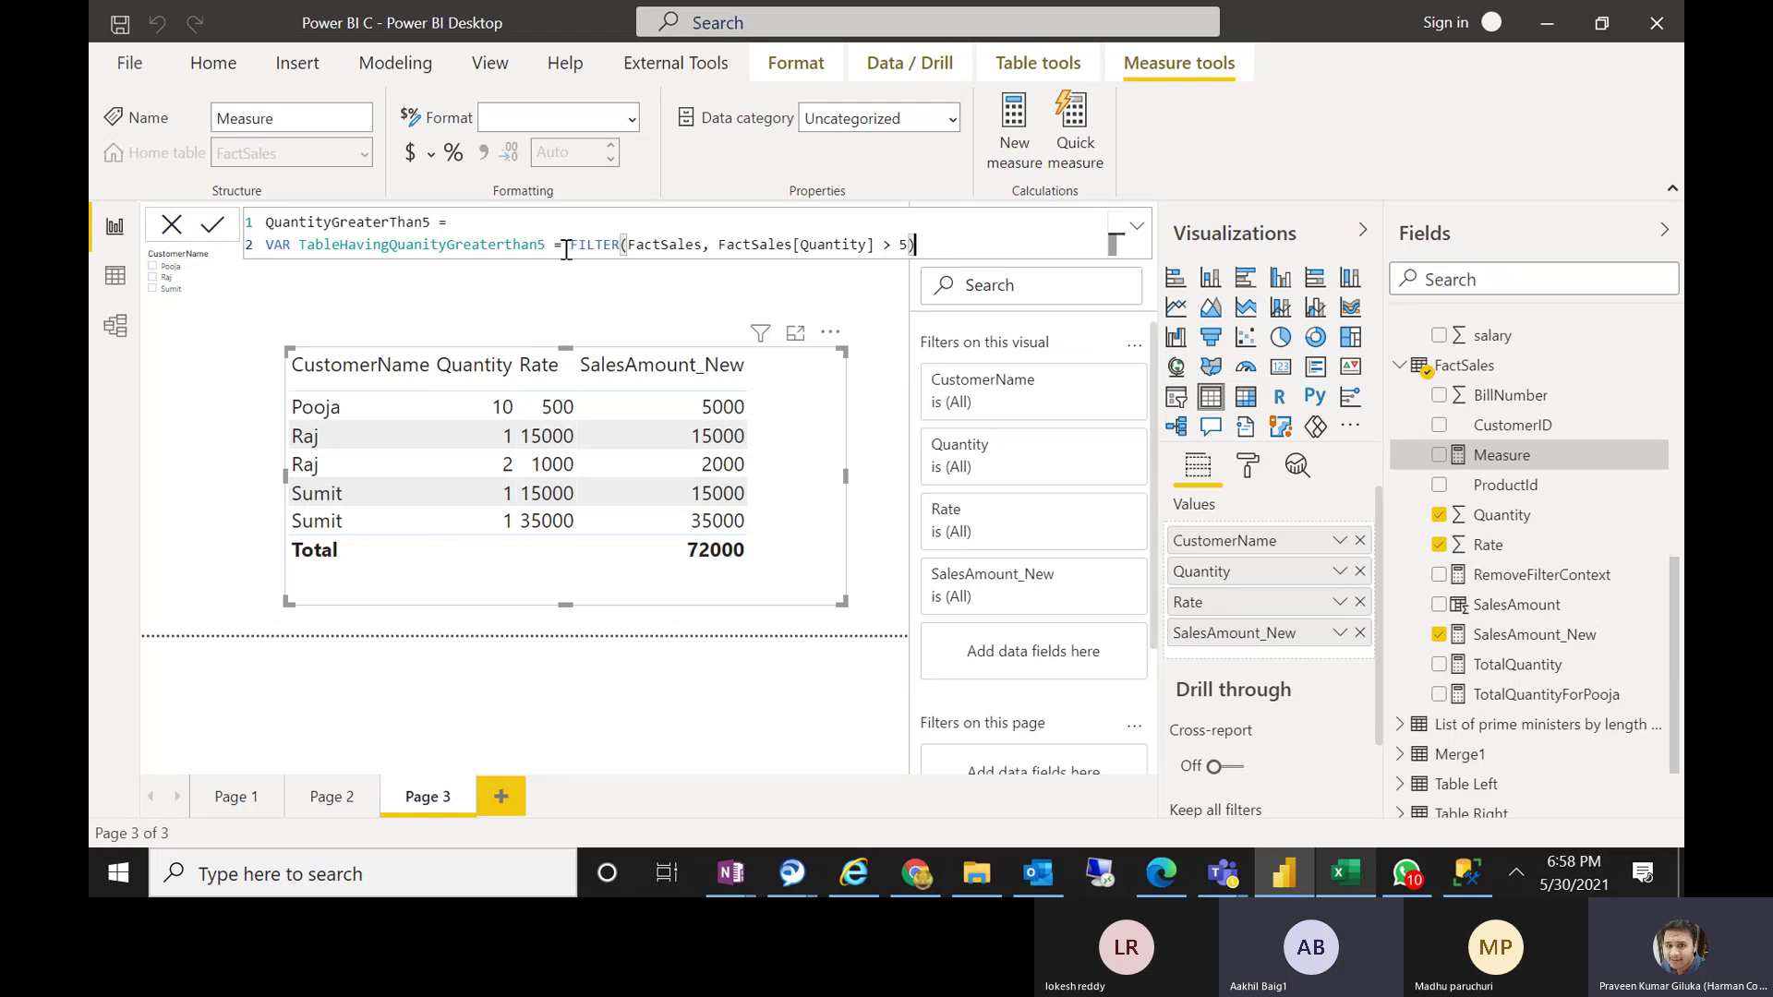
{"action": "left_click_drag", "start_coordinate": [562, 245], "coordinate": [457, 222]}
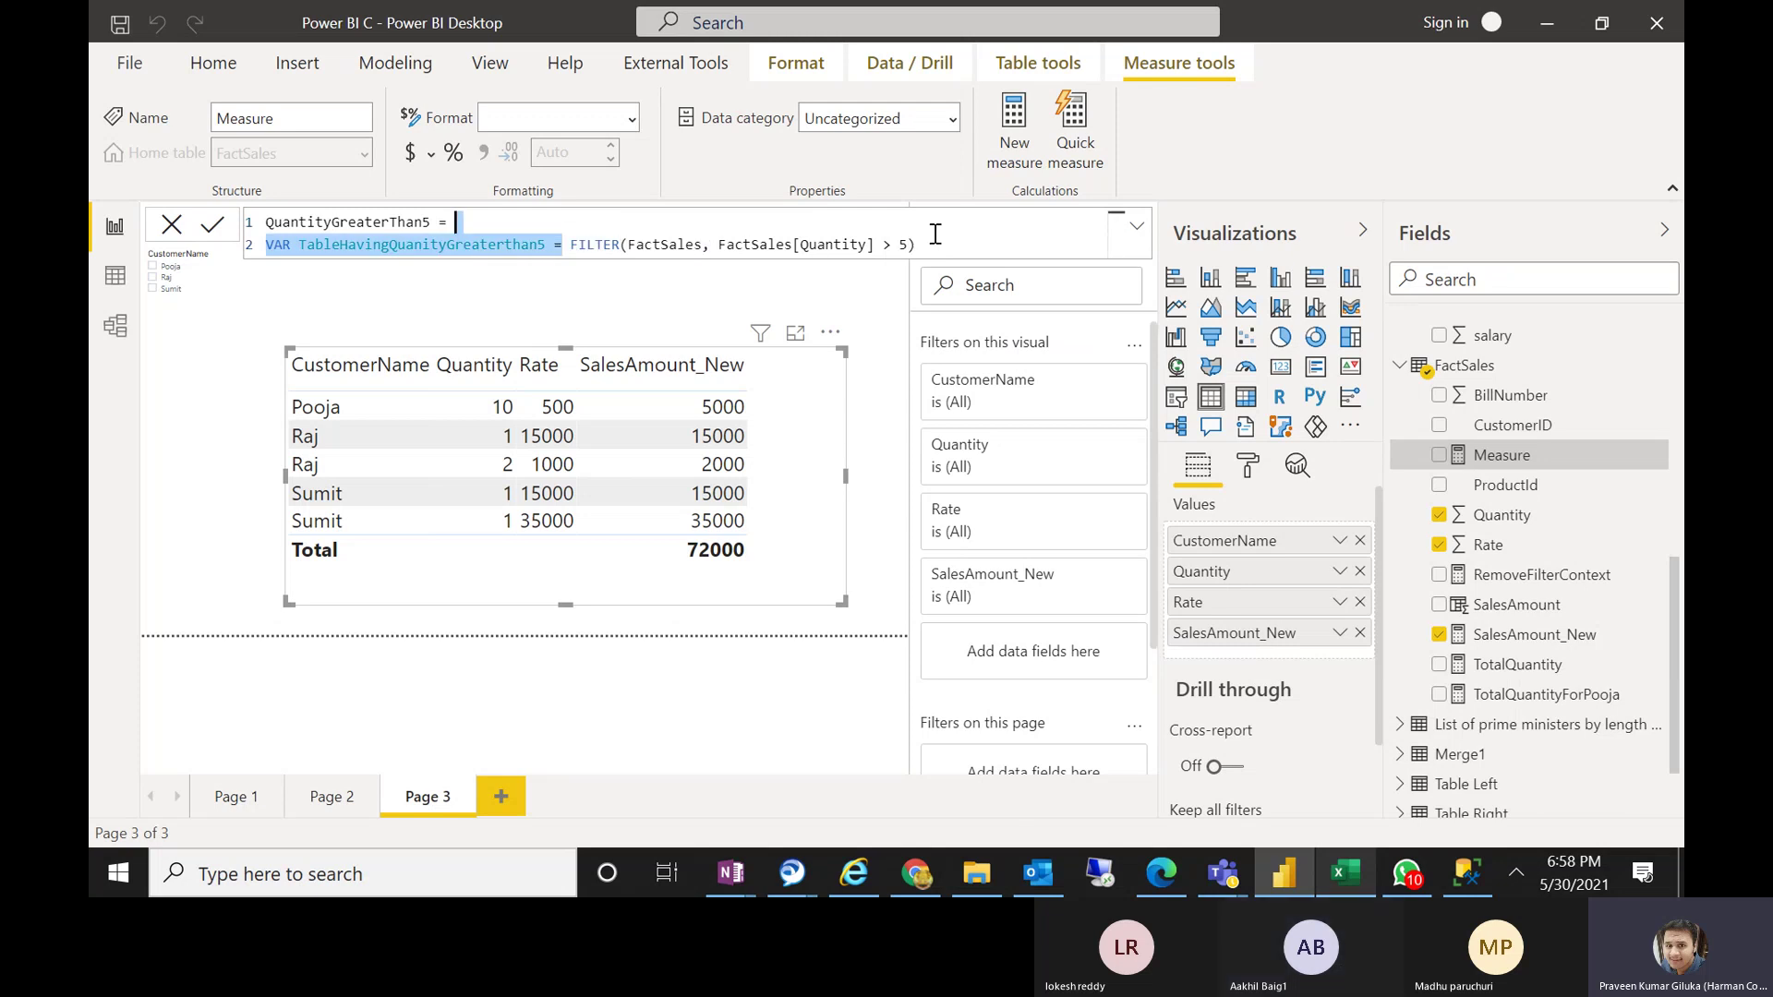
{"action": "left_click_drag", "start_coordinate": [923, 245], "coordinate": [568, 245]}
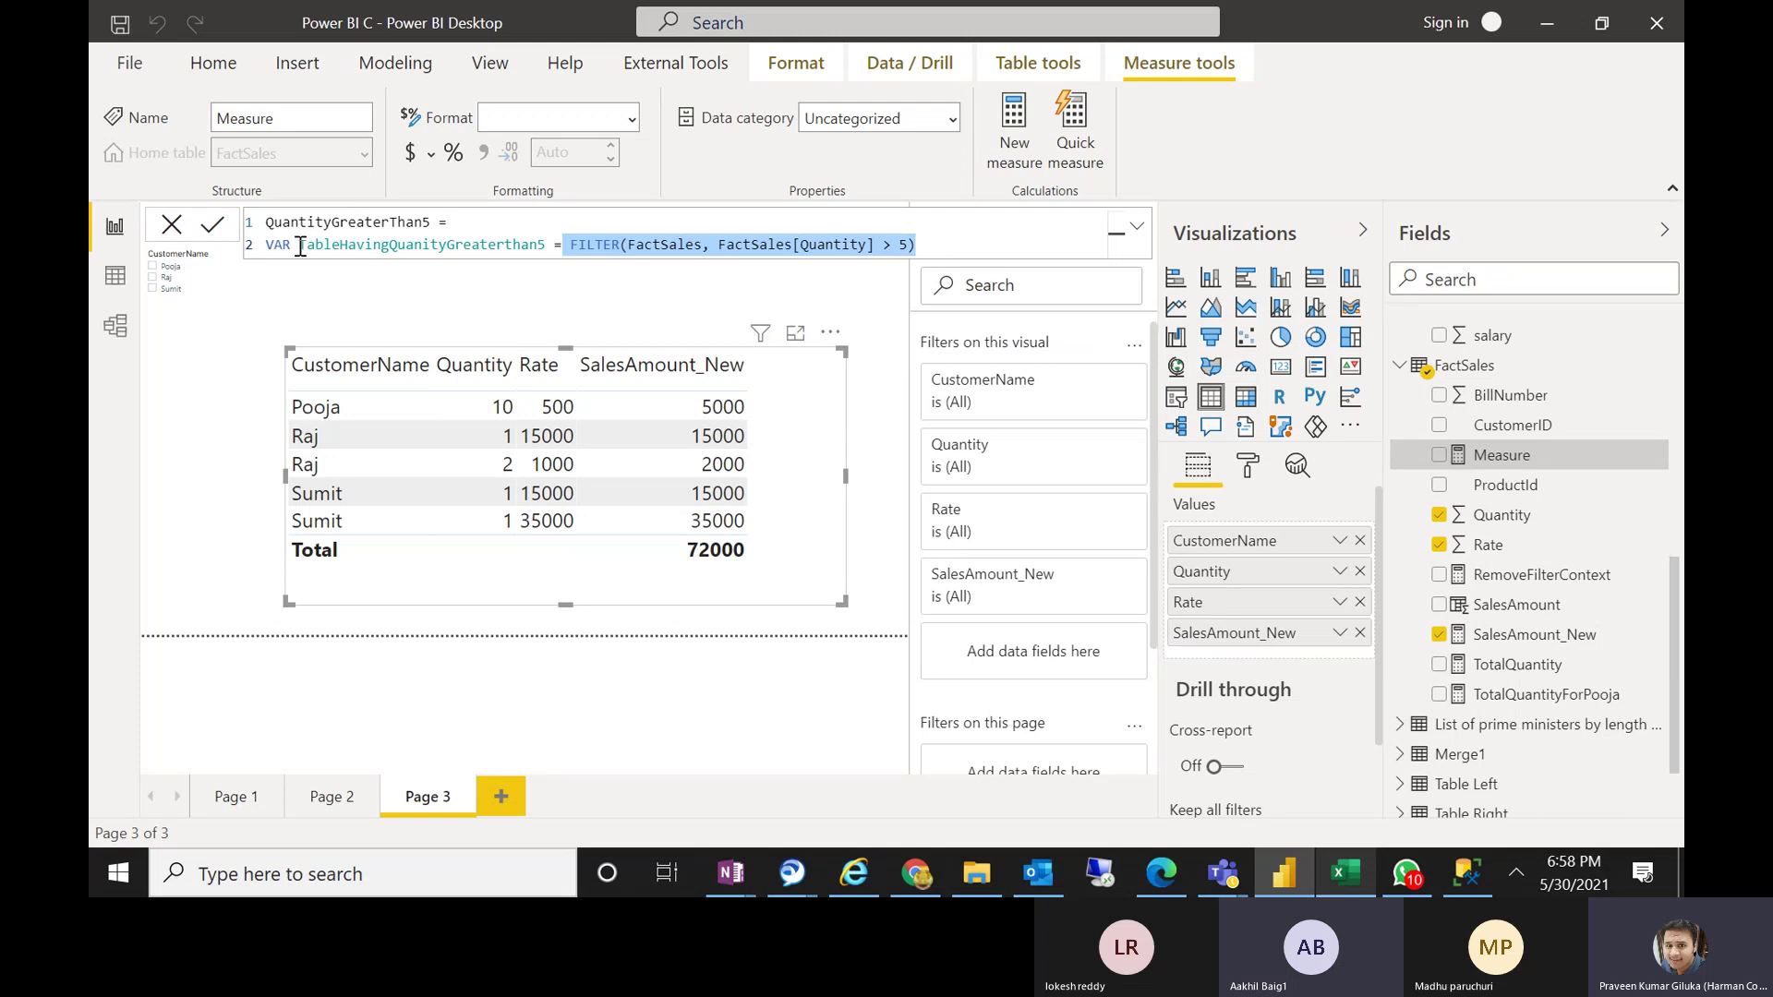
{"action": "left_click_drag", "start_coordinate": [296, 237], "coordinate": [553, 240]}
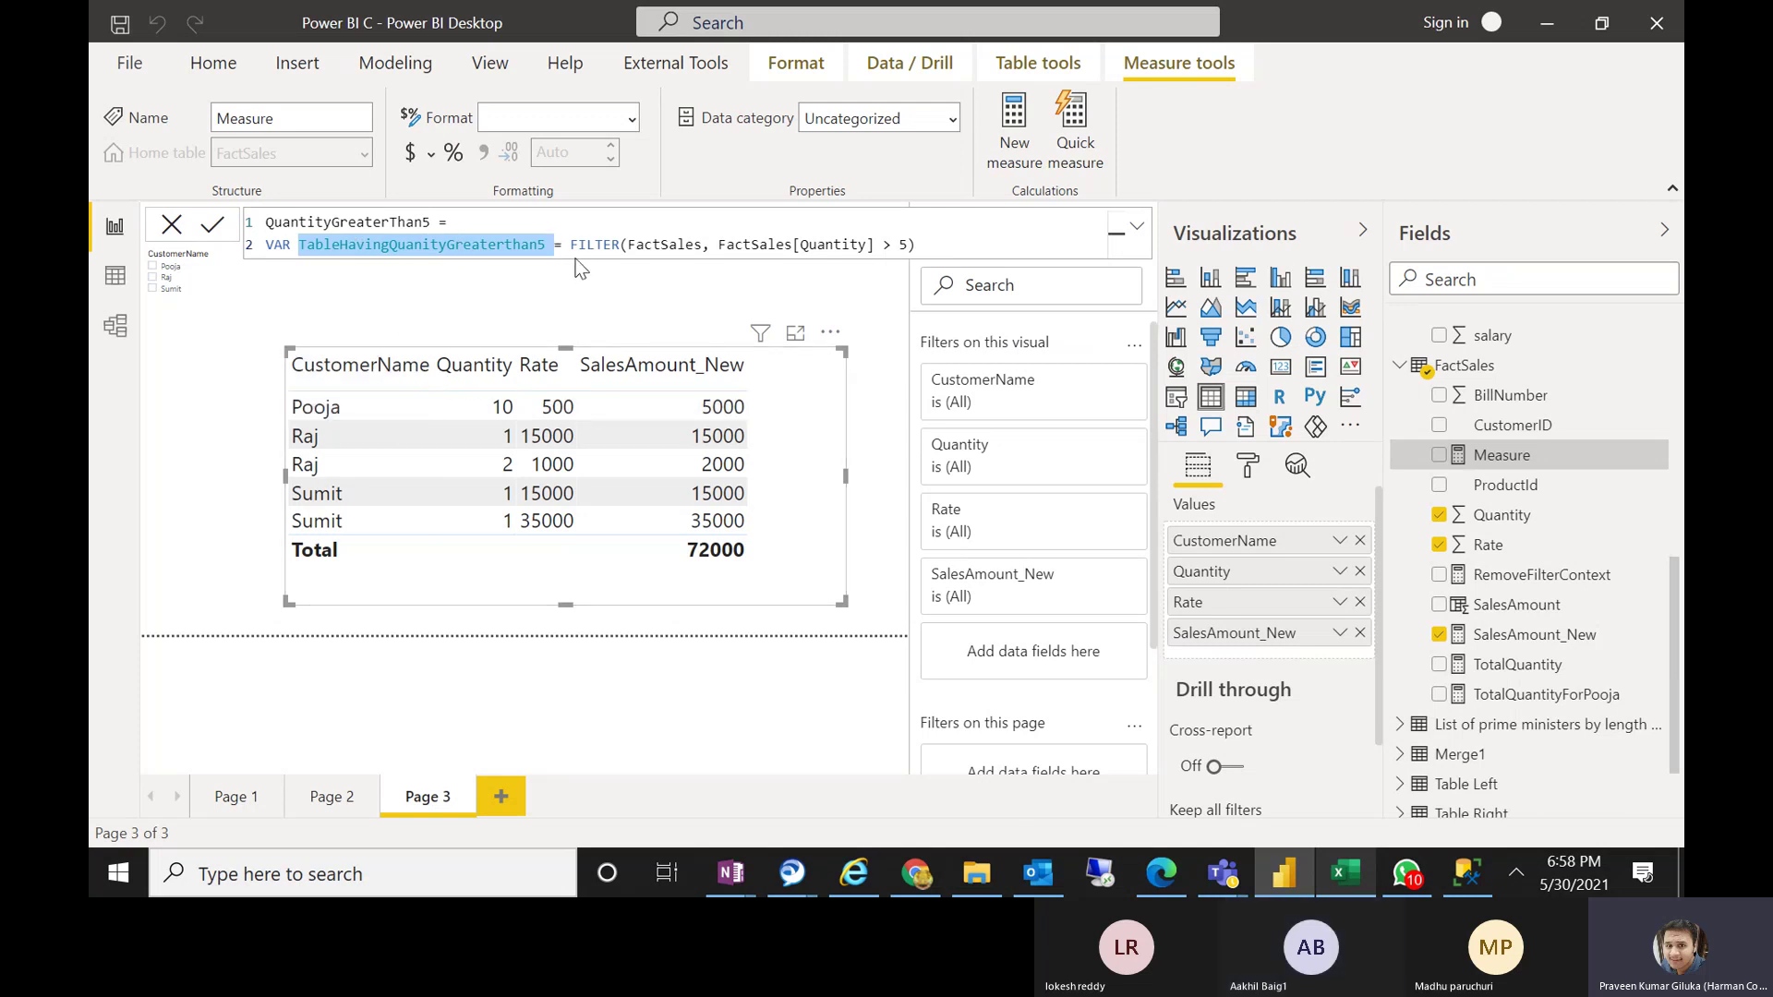
{"action": "left_click_drag", "start_coordinate": [570, 245], "coordinate": [925, 247]}
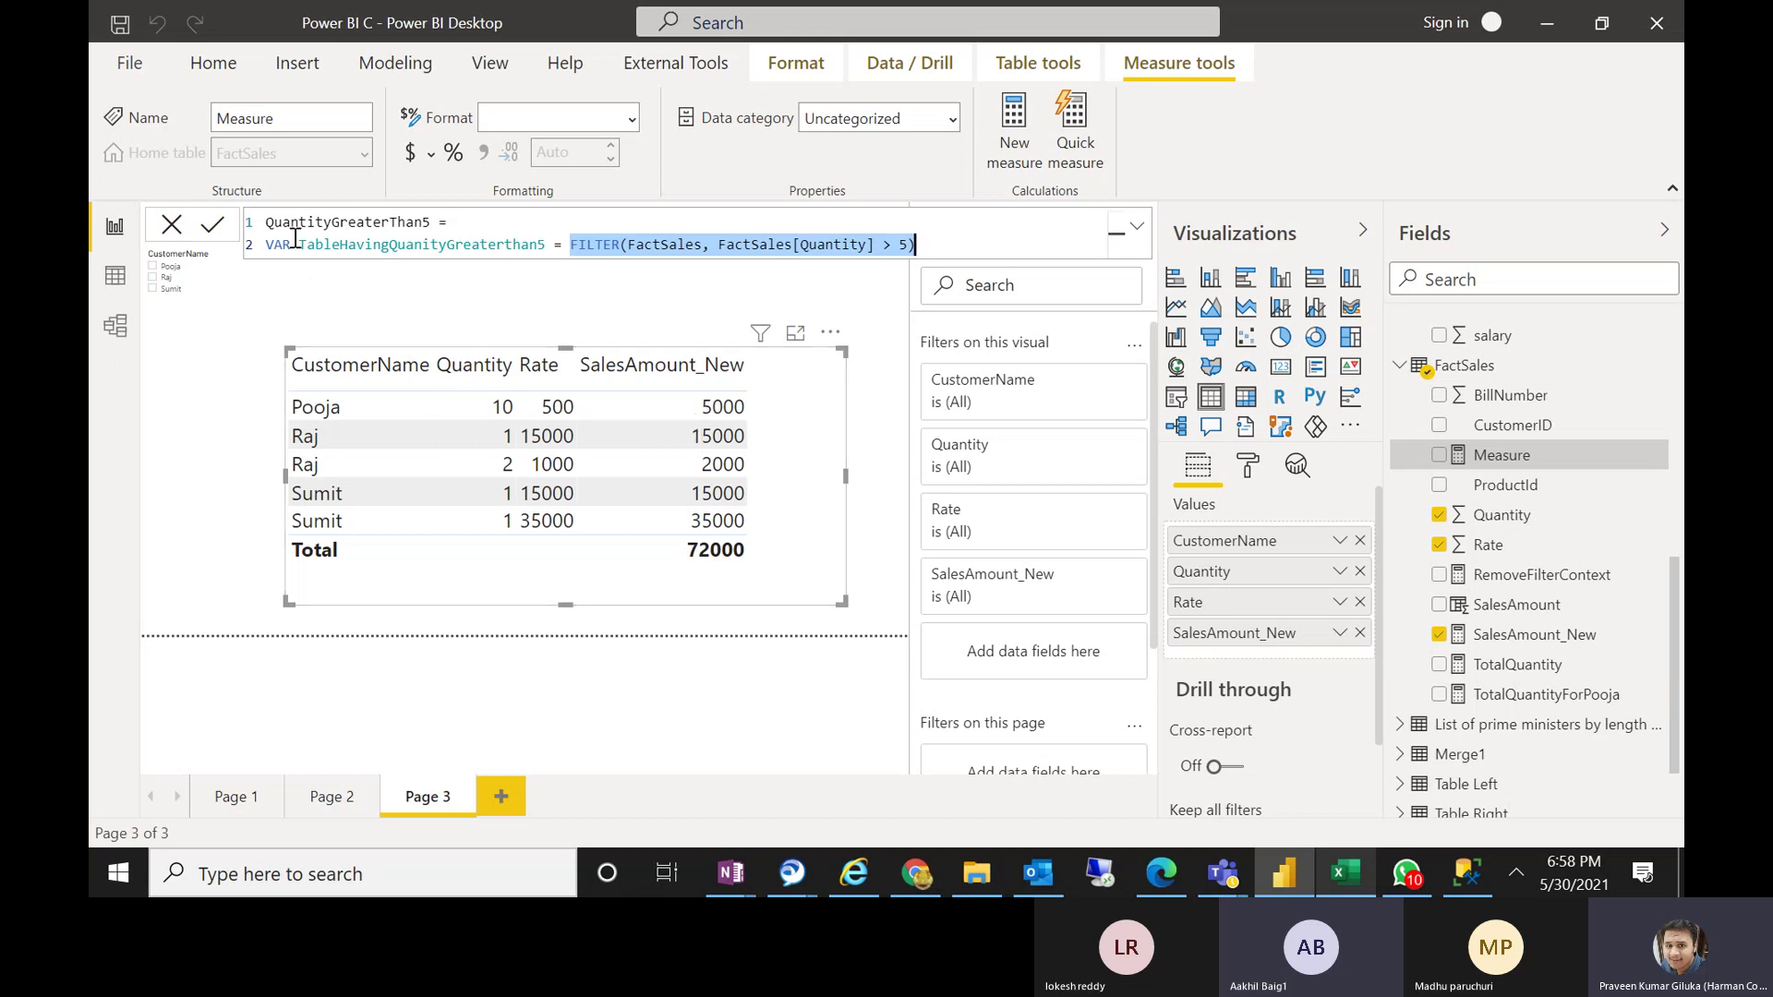
{"action": "left_click_drag", "start_coordinate": [297, 244], "coordinate": [546, 251]}
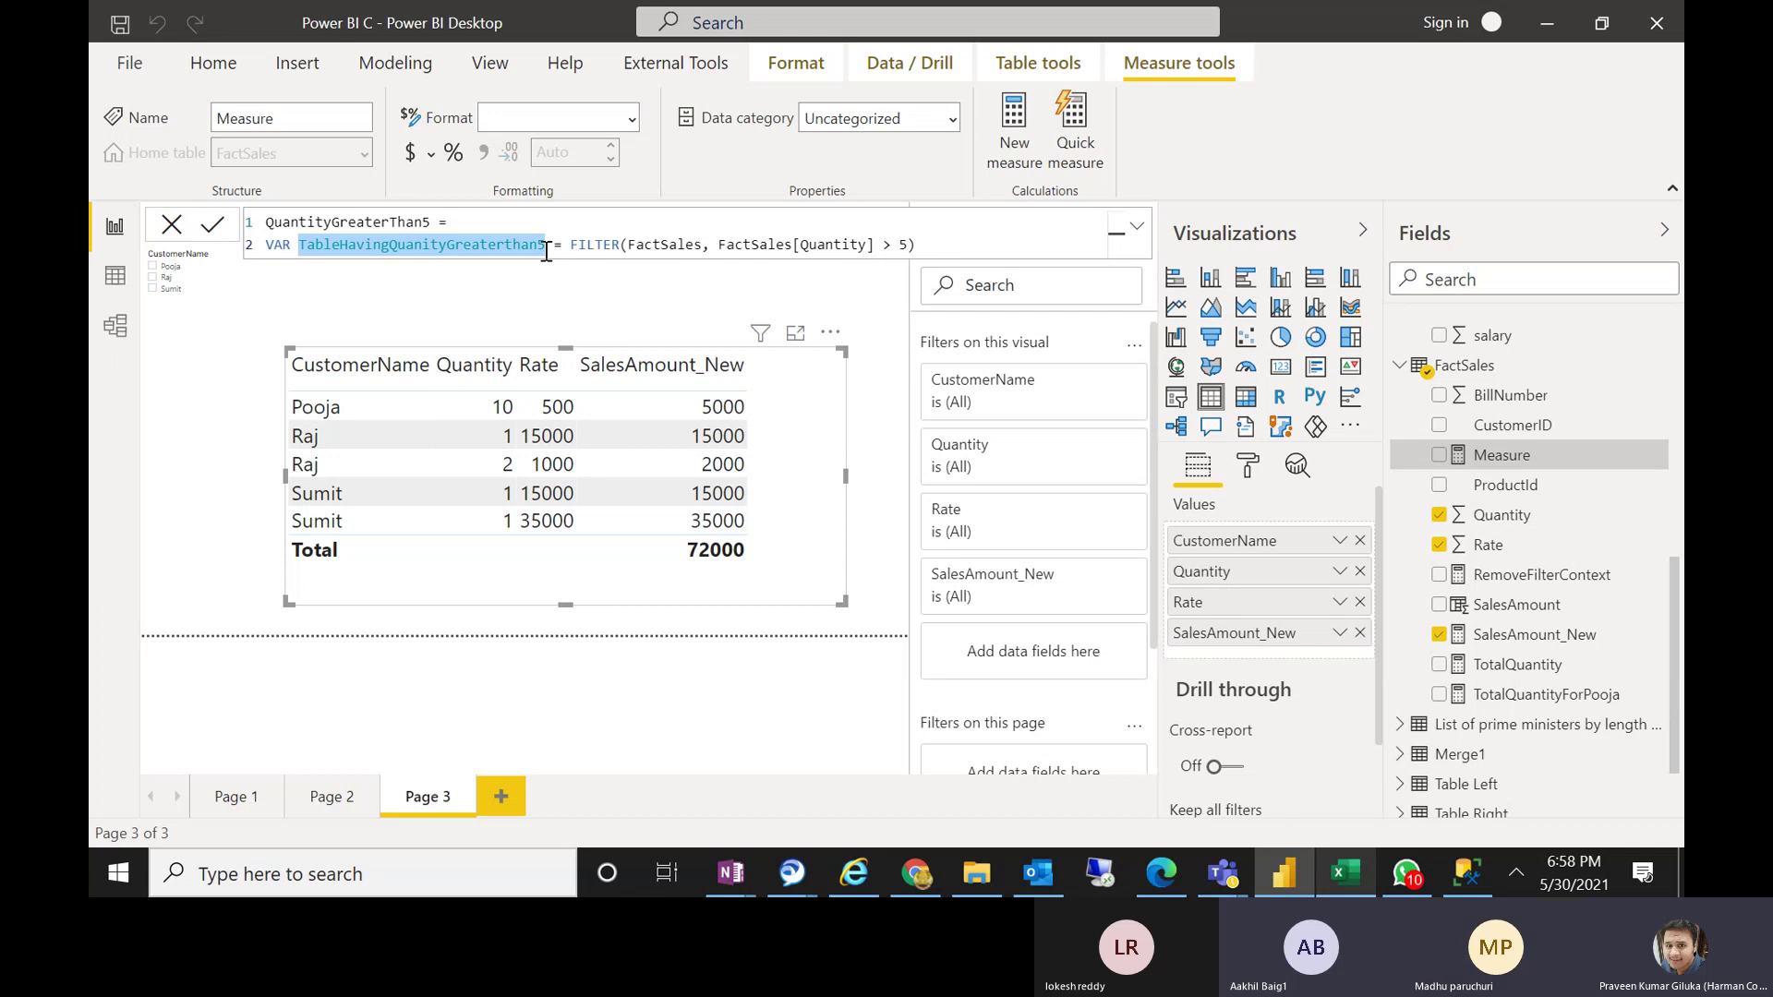
Add a second variable named CalcsalesAmount on the measure's third line, followed by an equals sign
{"action": "left_click", "coordinate": [1022, 237]}
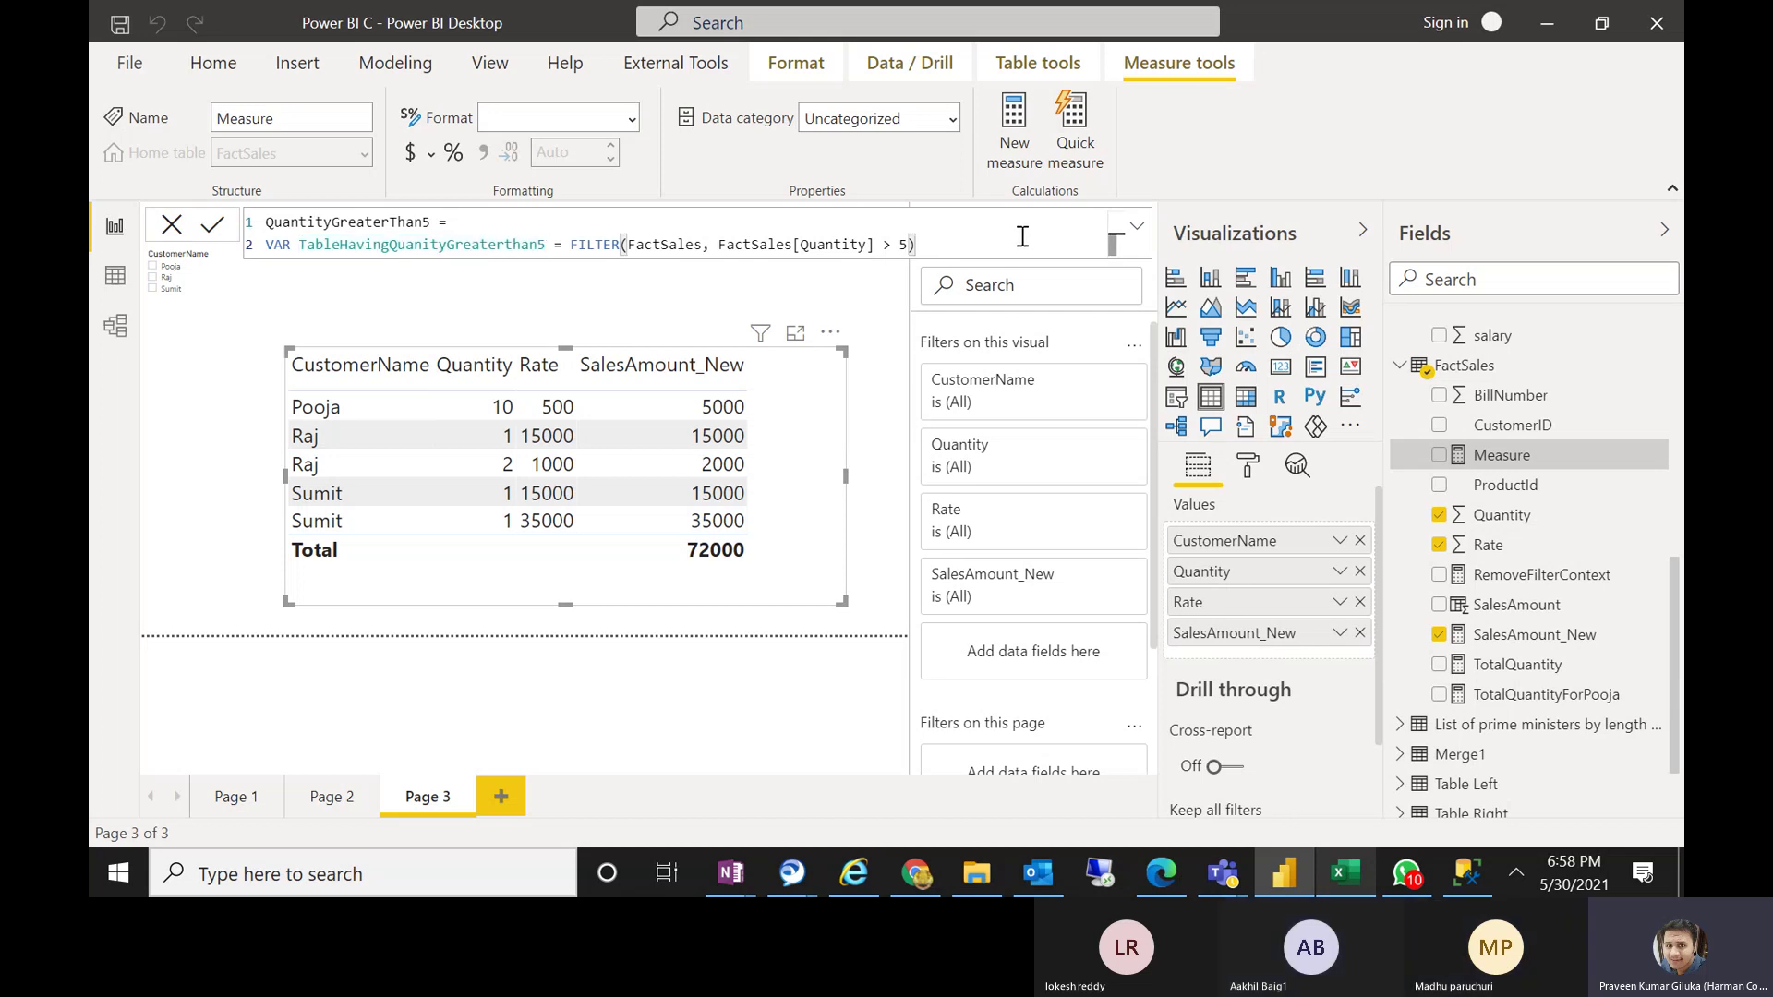
{"action": "key", "text": "shift+Return"}
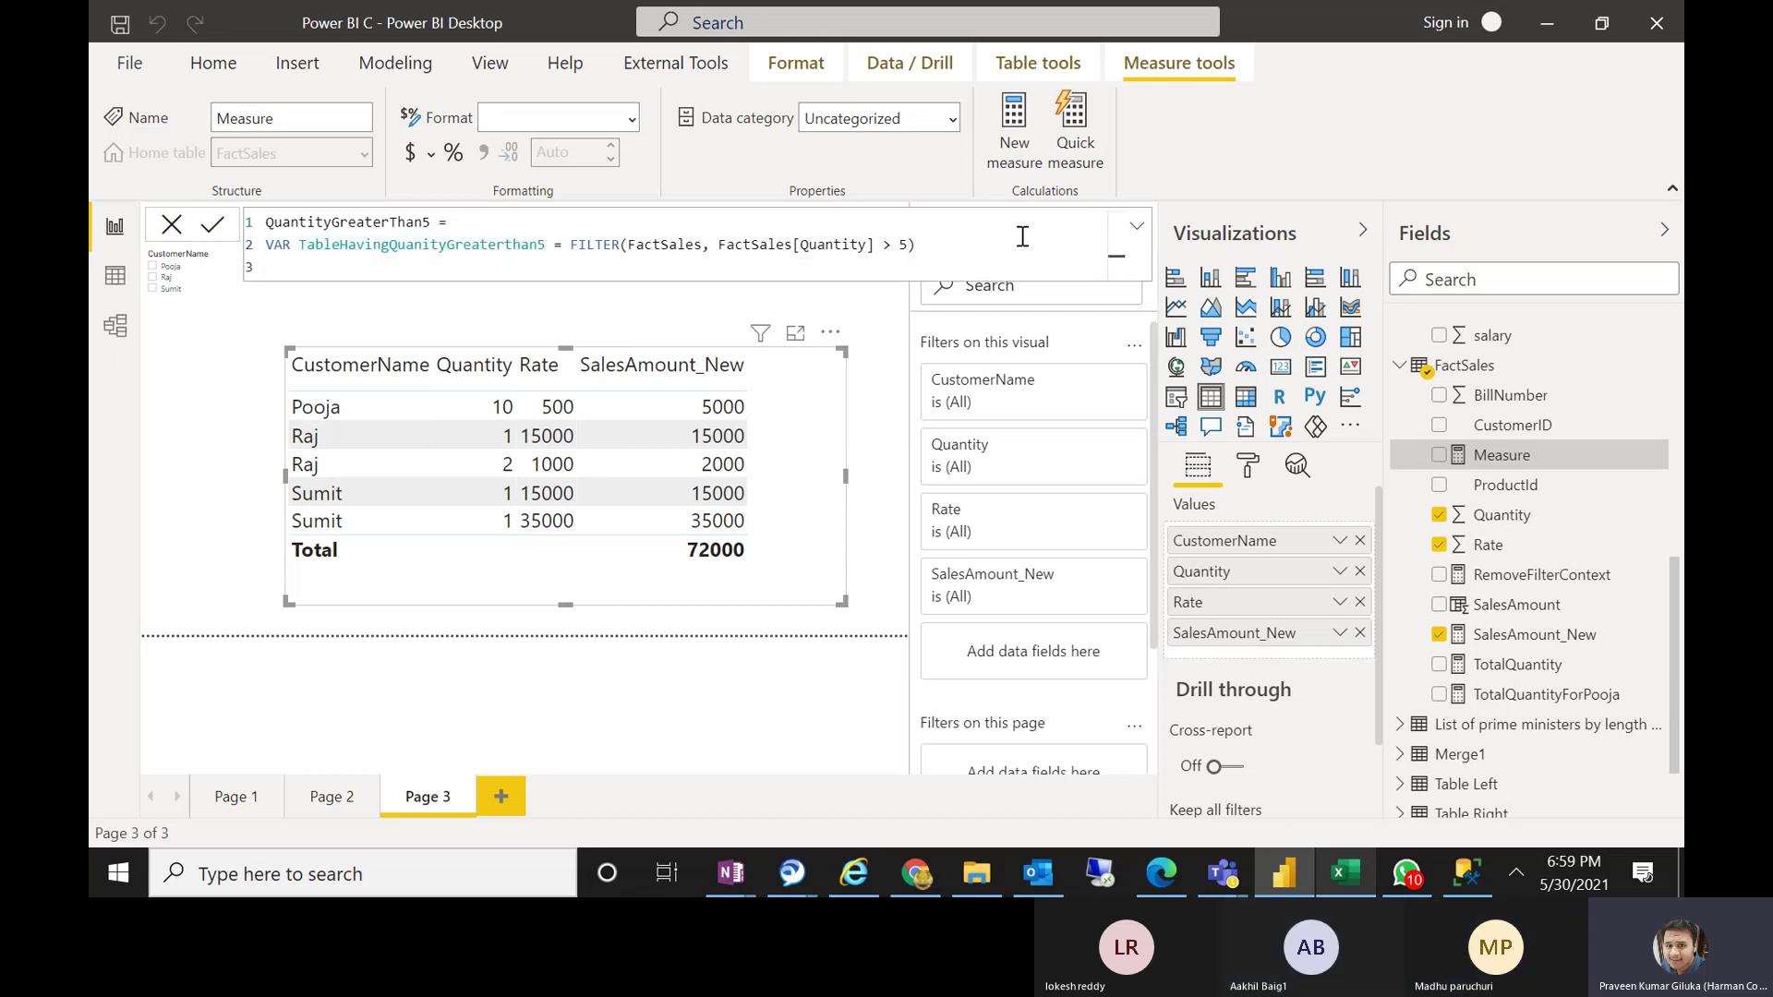
{"action": "type", "text": "VAR"}
{"action": "type", "text": "Calcs"}
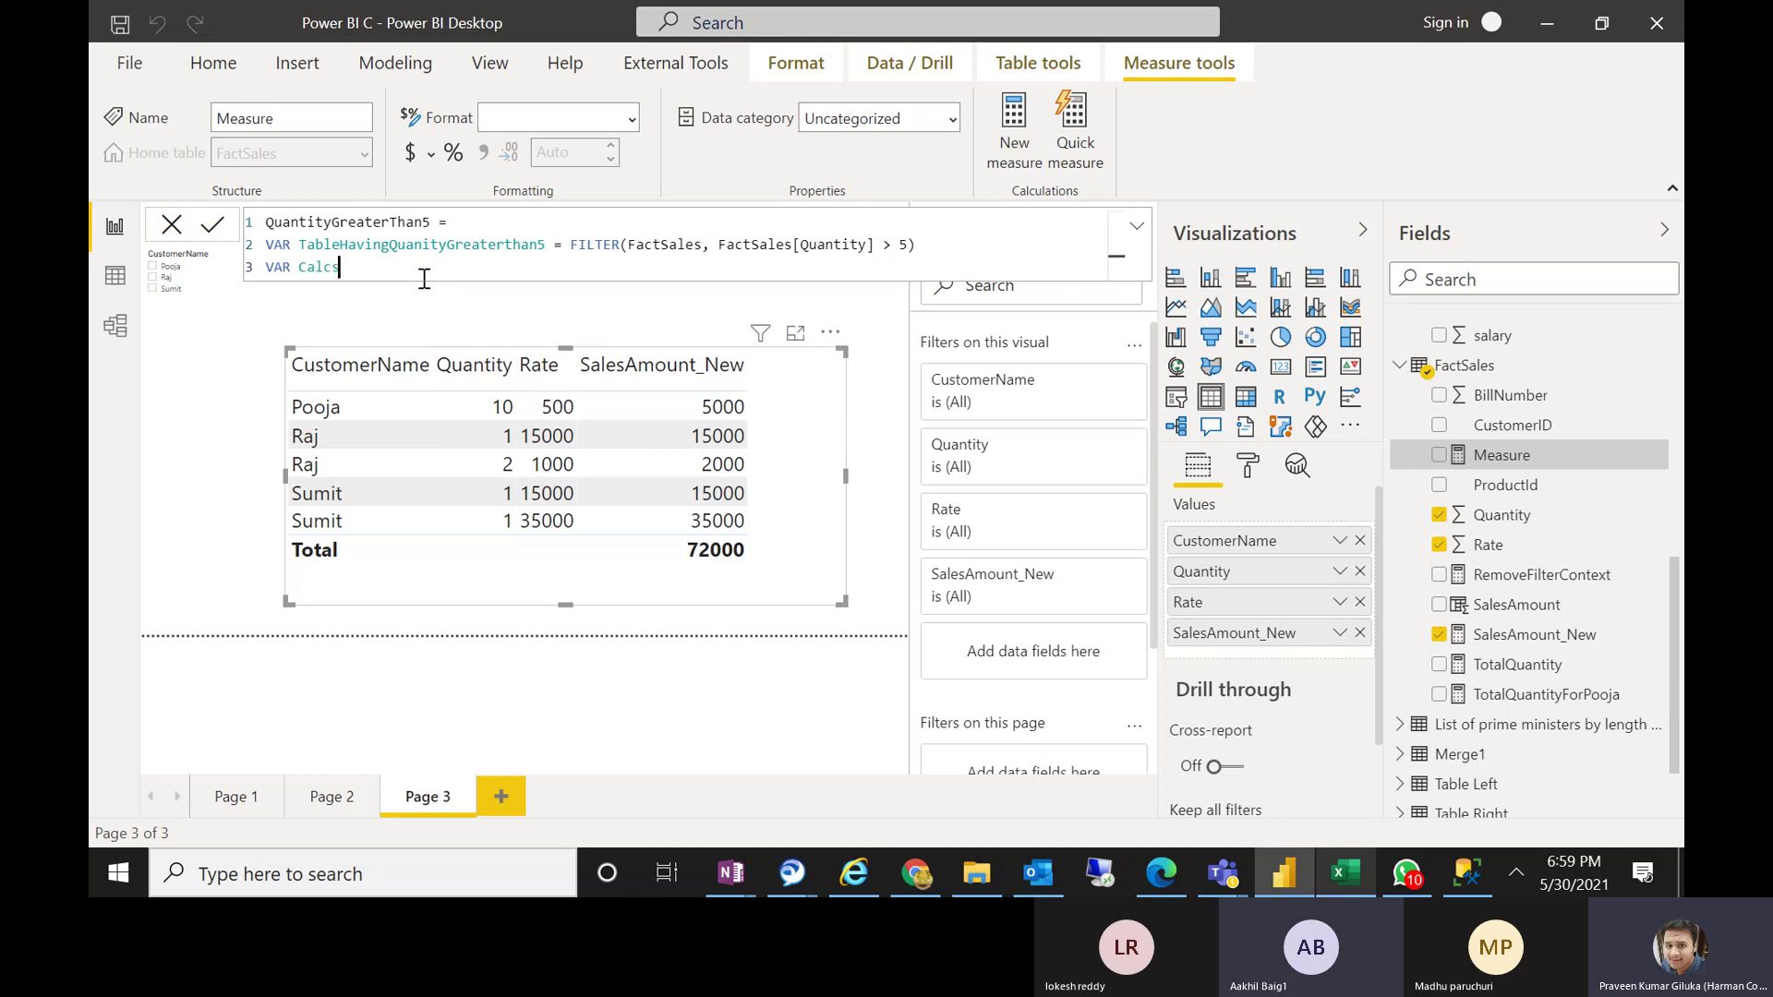
{"action": "type", "text": "alesAmount ="}
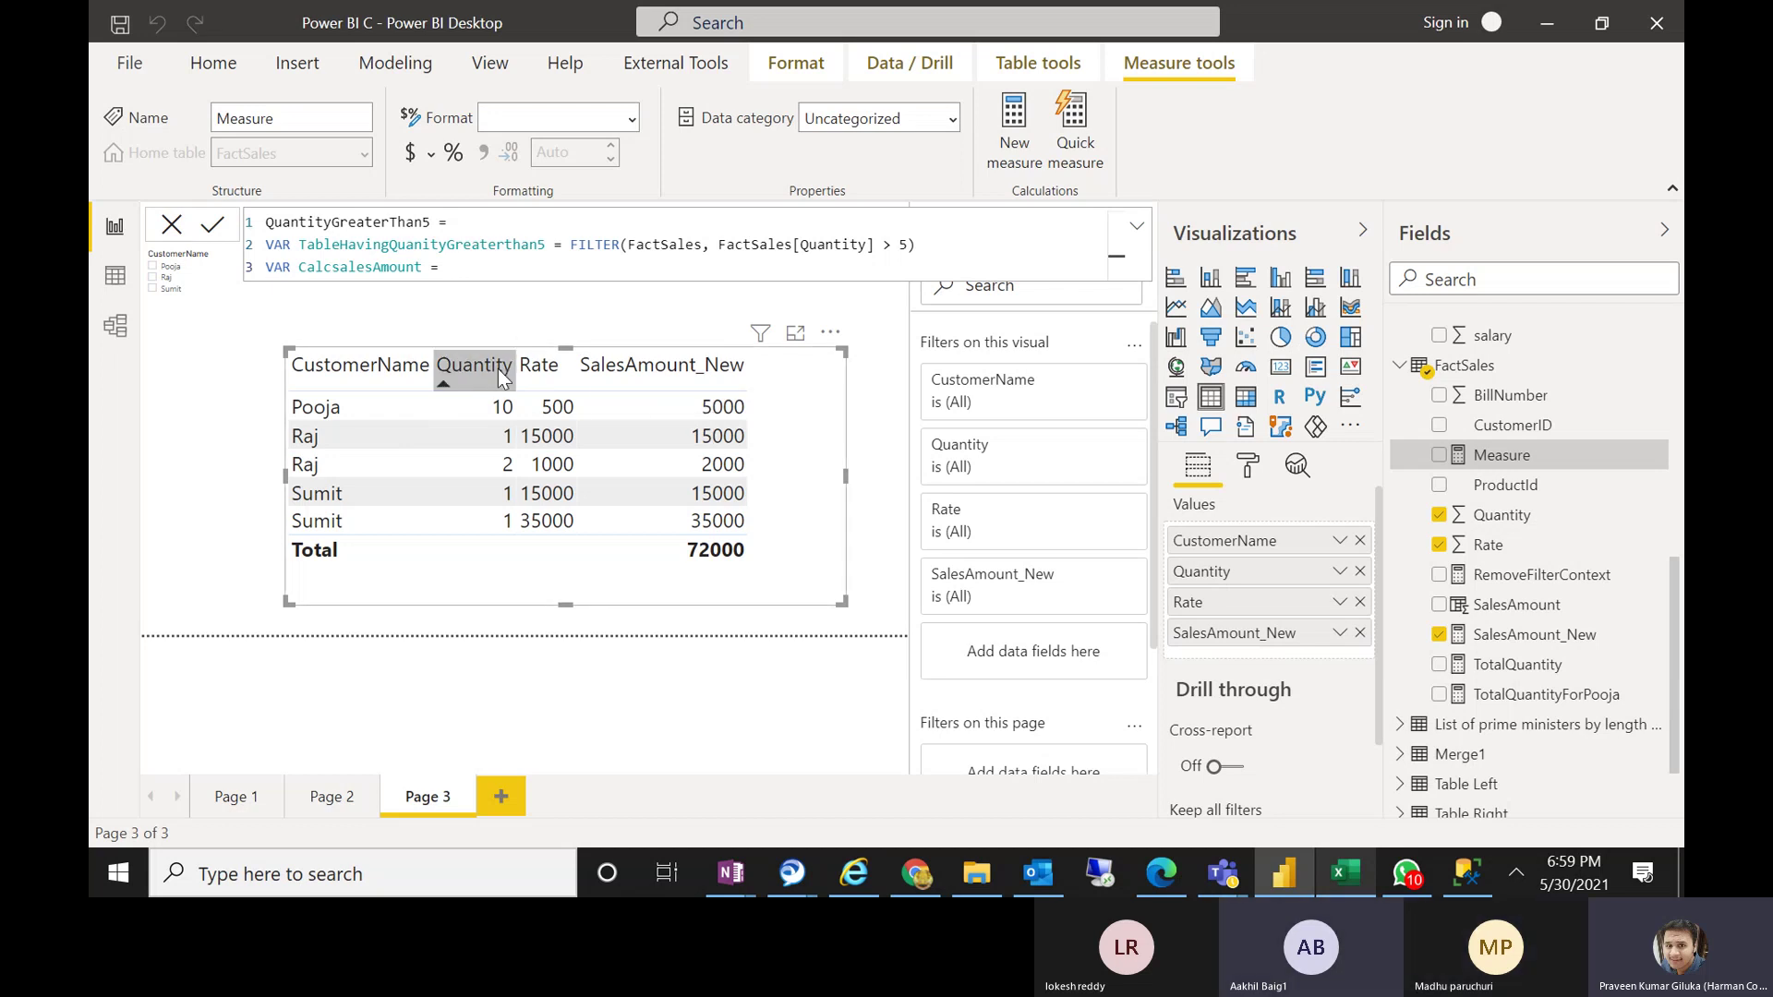
Start the CalcsalesAmount expression with SUMX, using the TableHavingQuanityGreaterthan5 variable as its table argument
{"action": "type", "text": "sum"}
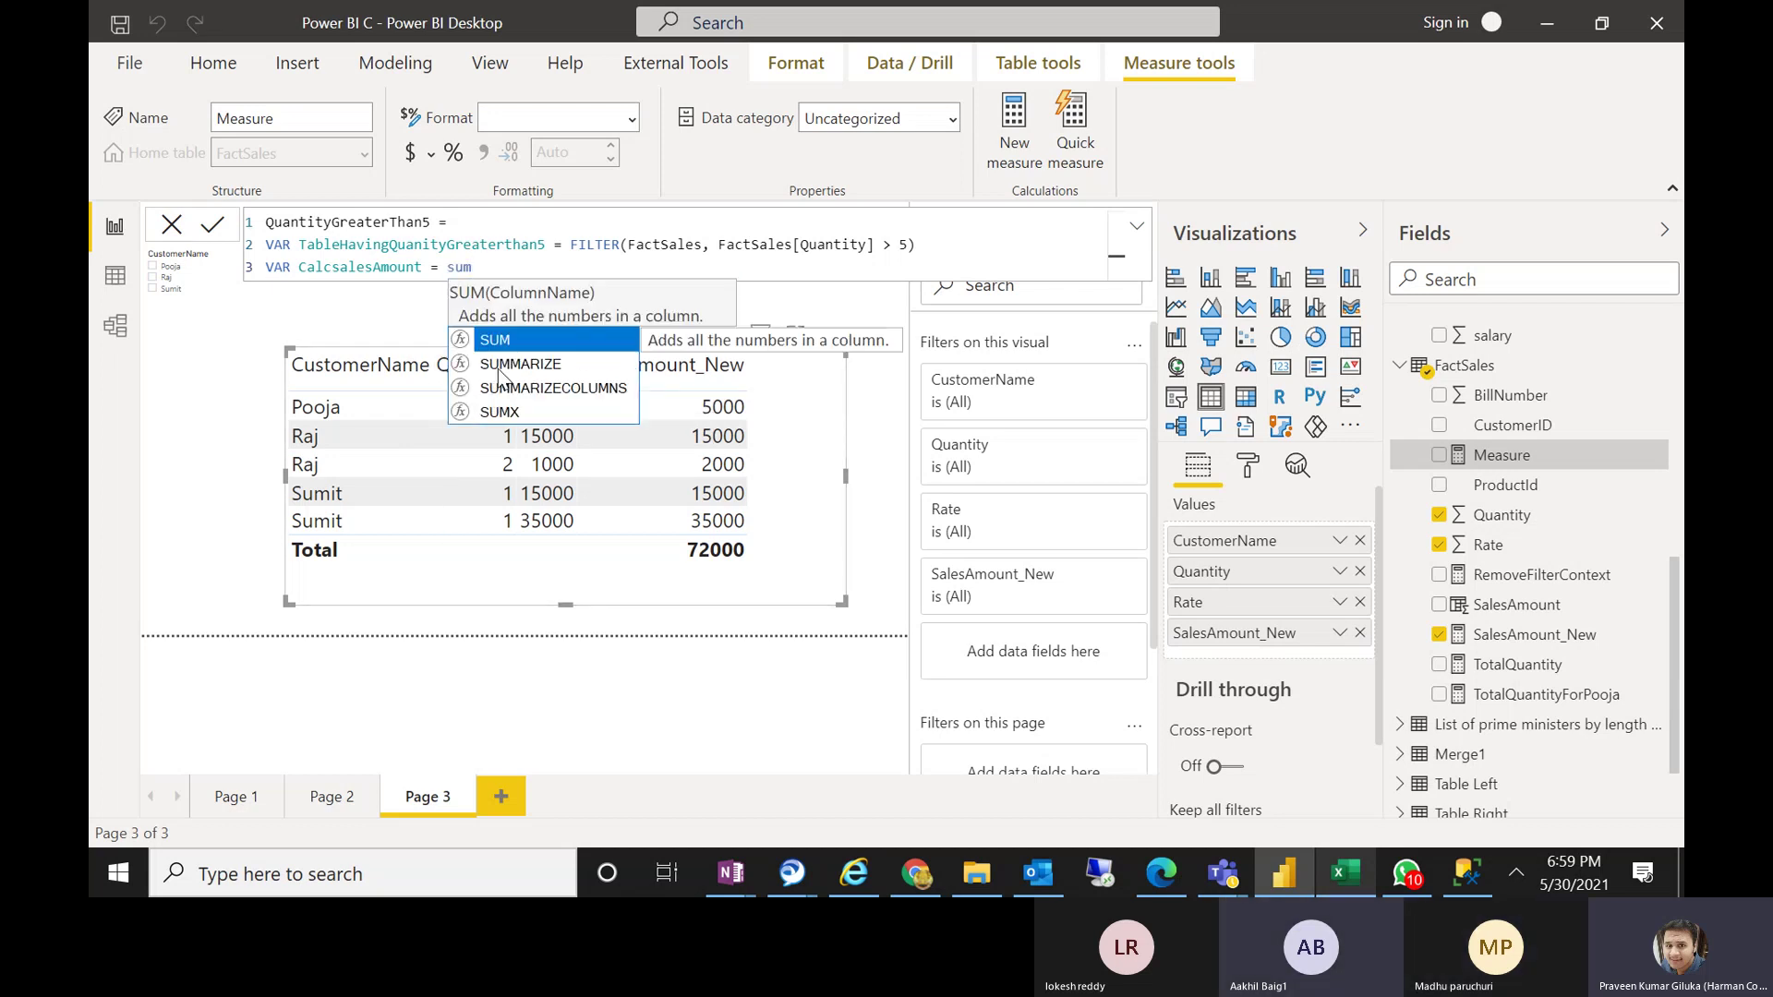
{"action": "key", "text": "Down"}
{"action": "key", "text": "Down"}
{"action": "key", "text": "Down"}
{"action": "key", "text": "Tab"}
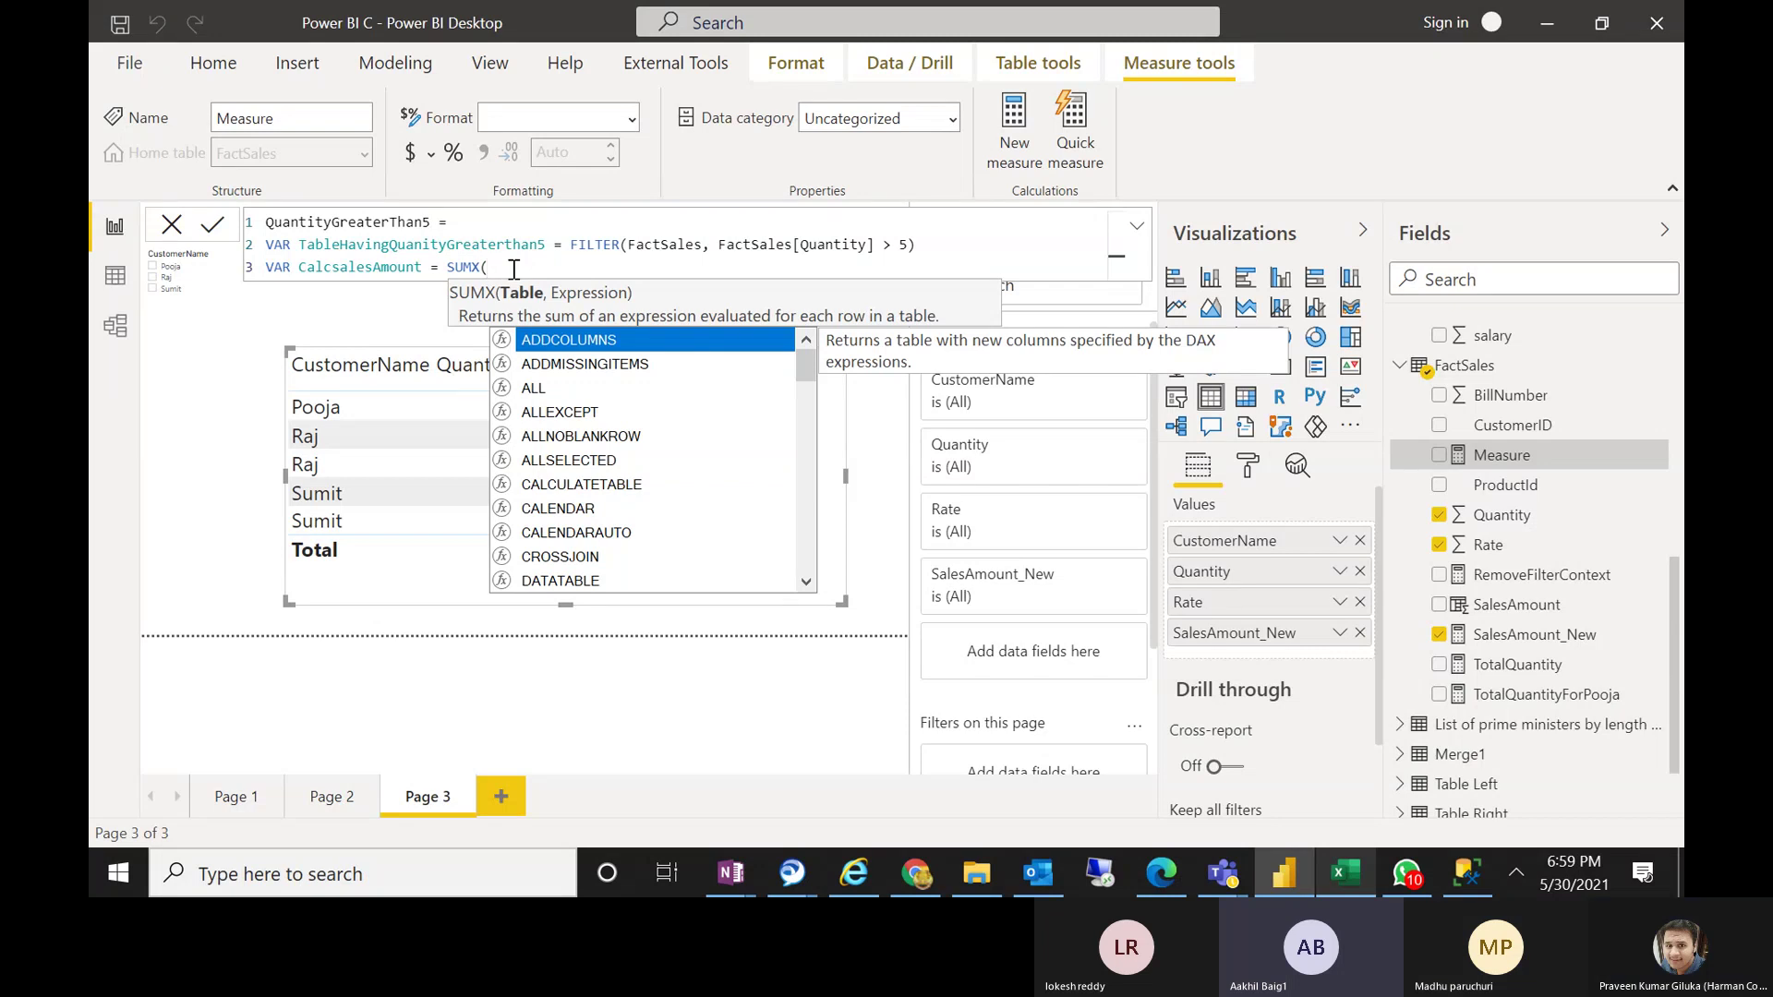
{"action": "double_click", "coordinate": [450, 243]}
{"action": "key", "text": "ctrl+c"}
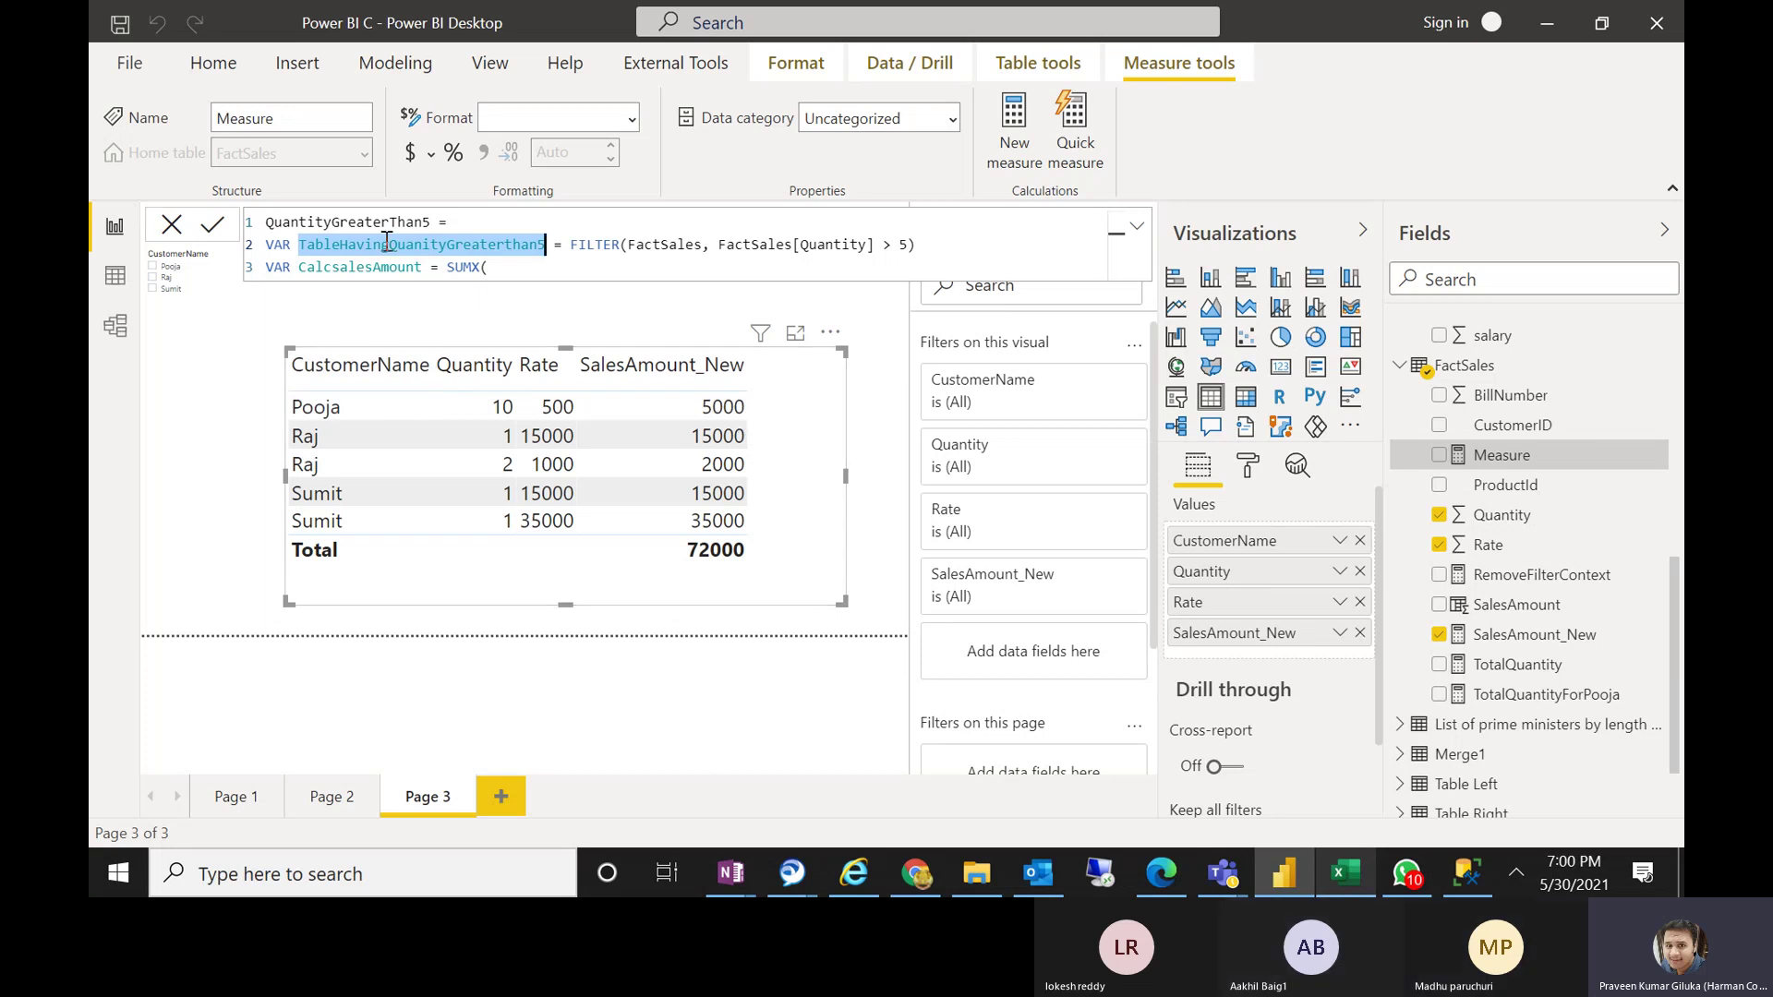
{"action": "left_click", "coordinate": [518, 265]}
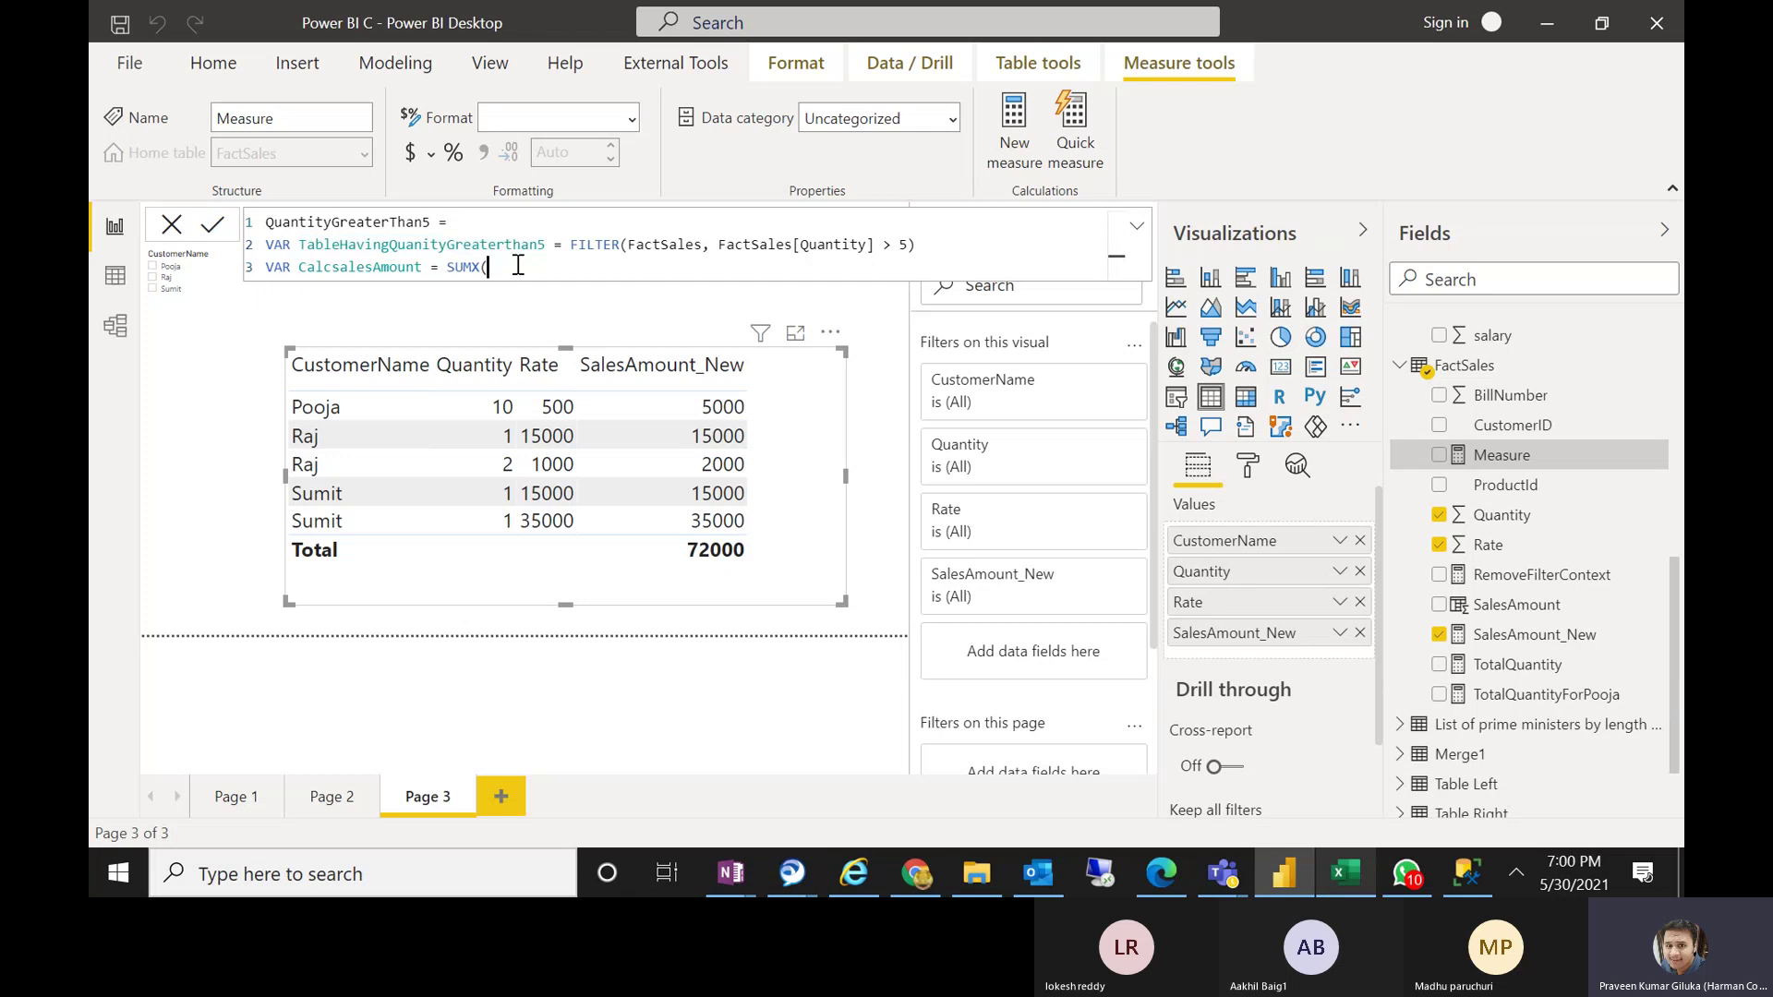
{"action": "key", "text": "ctrl+v"}
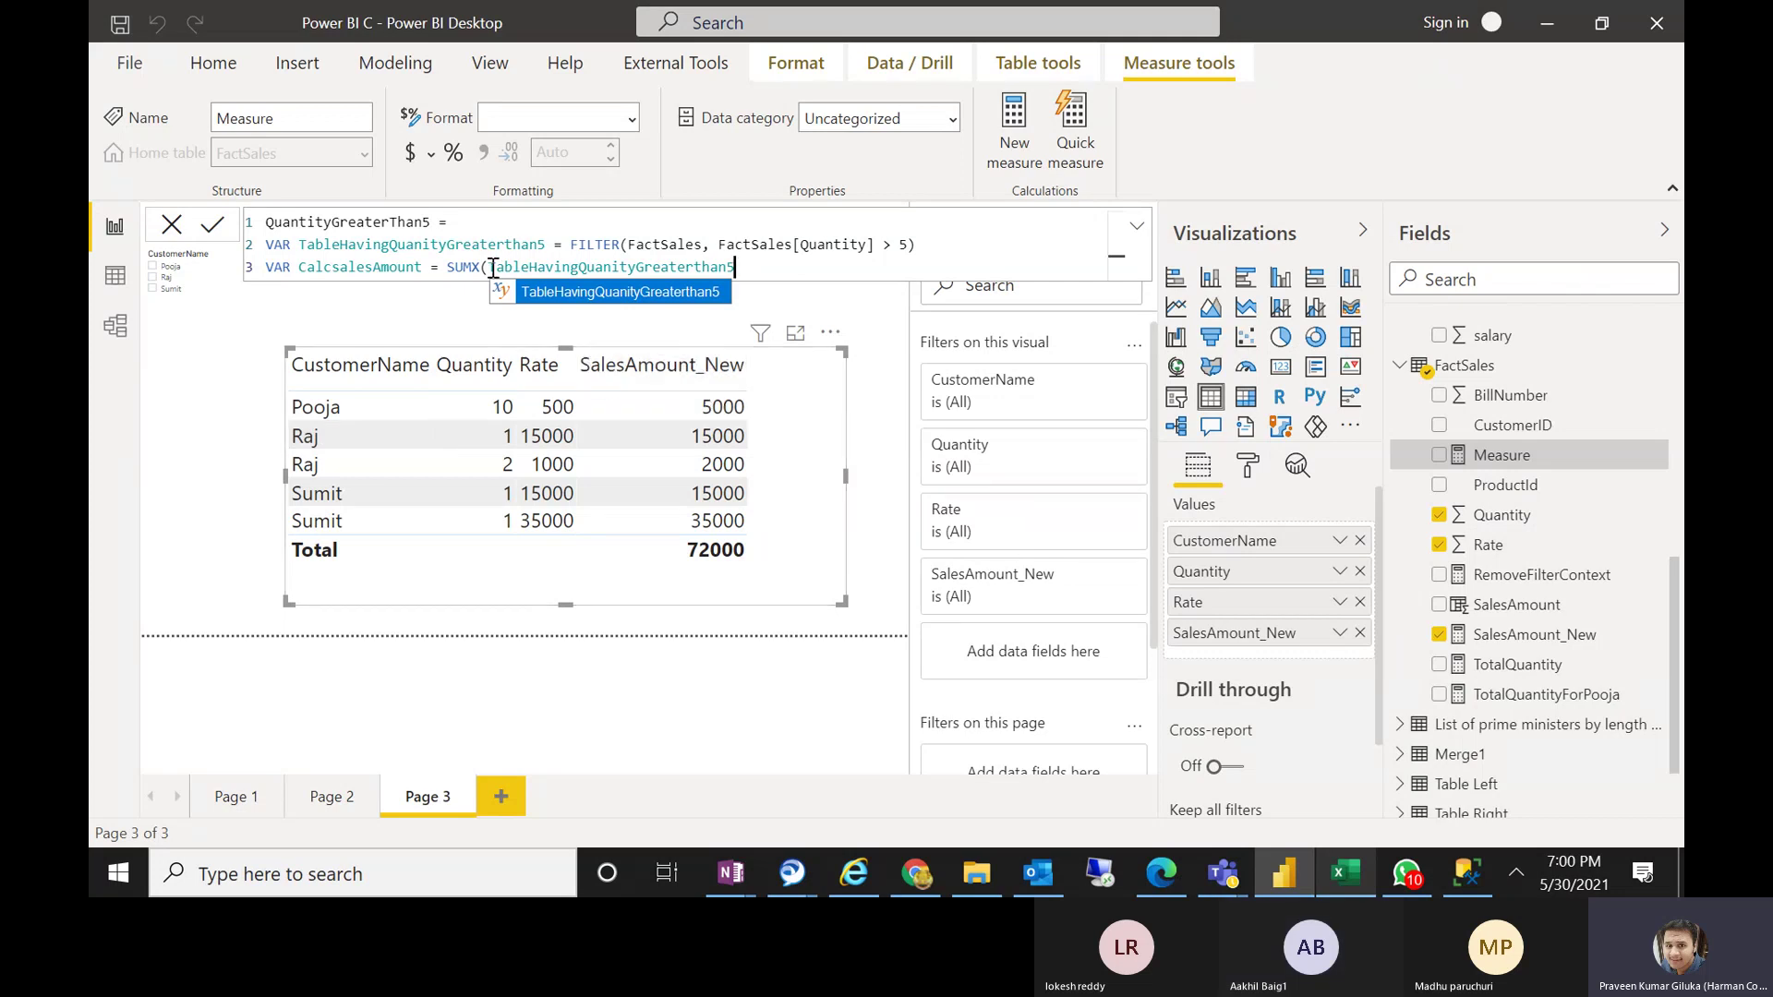
{"action": "left_click_drag", "start_coordinate": [493, 268], "coordinate": [736, 267]}
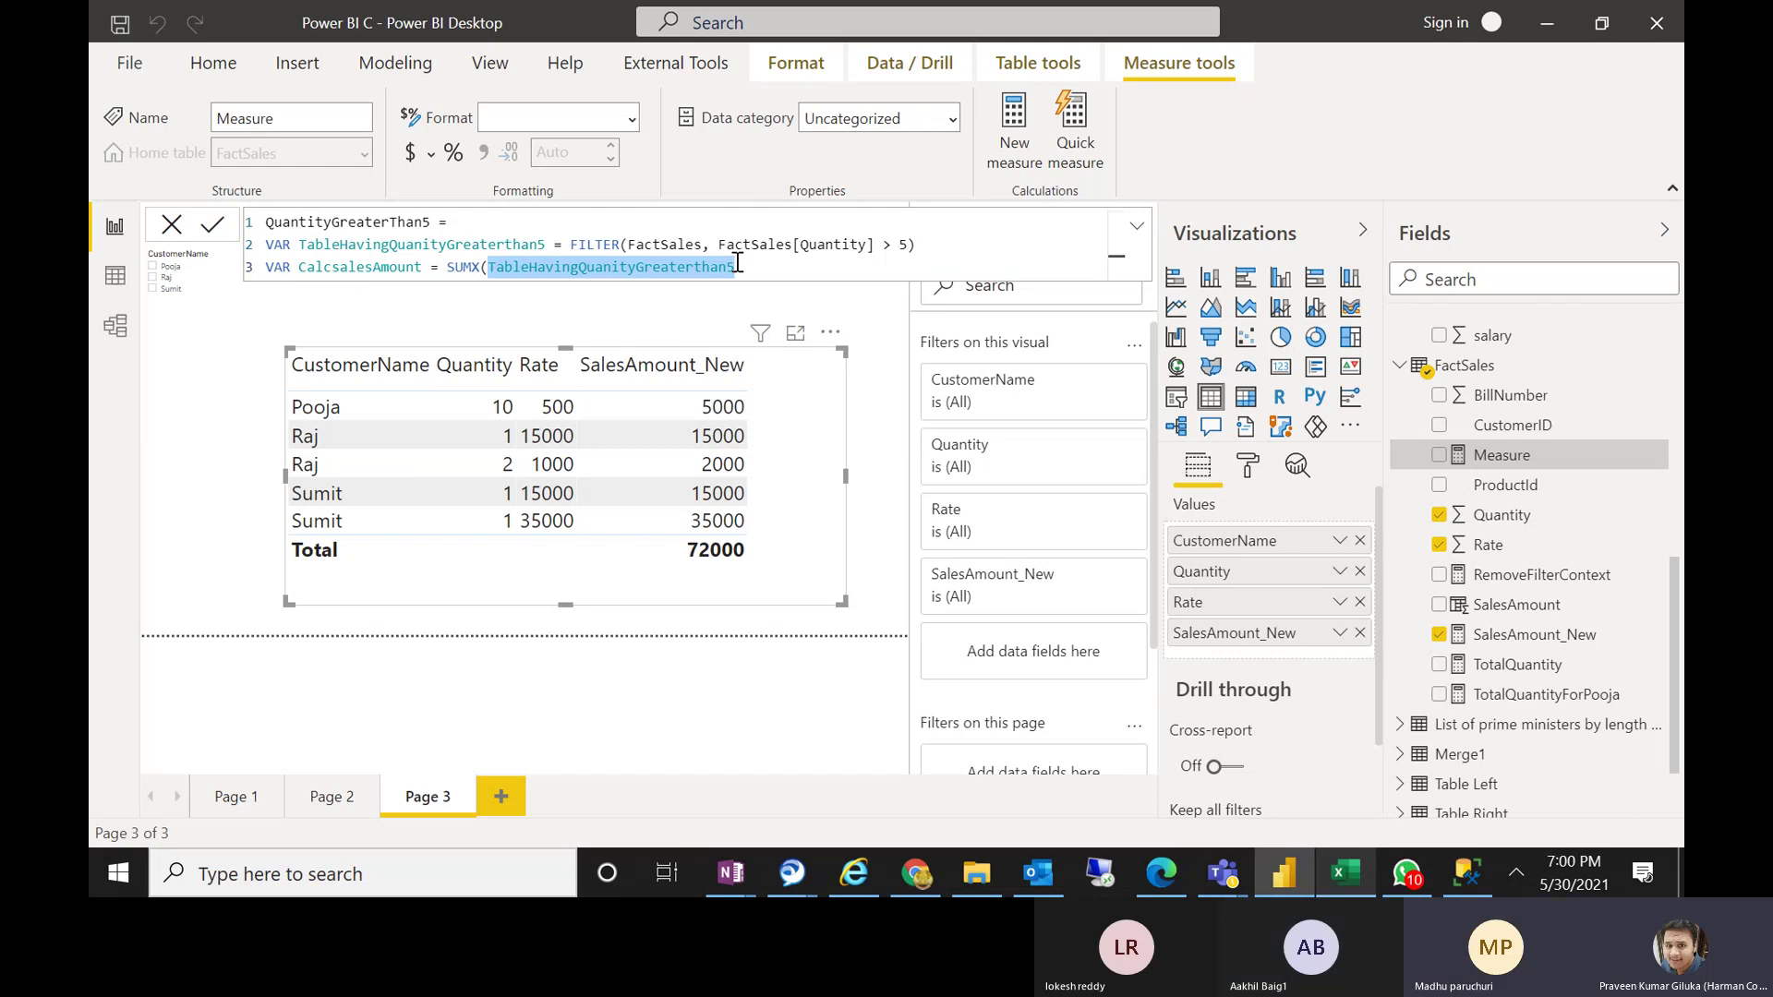
{"action": "left_click", "coordinate": [737, 266]}
{"action": "type", "text": ","}
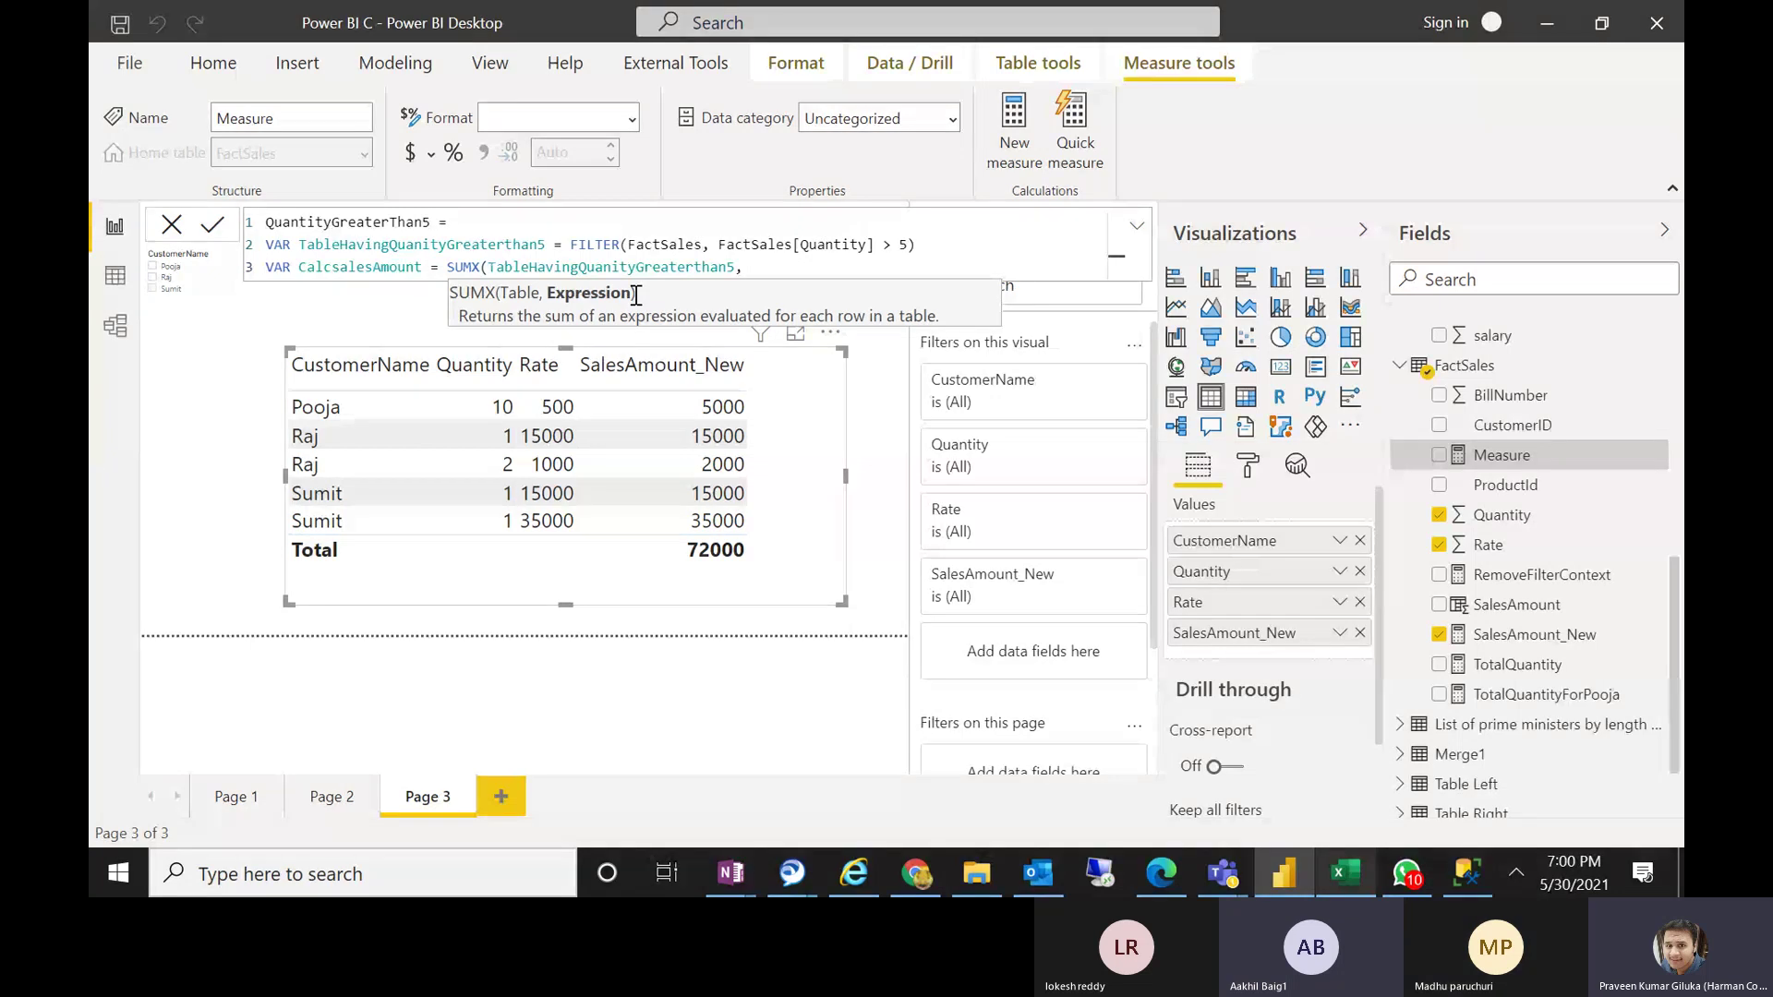
Complete the SUMX with the row expression FactSales[Quantity] * FactSales[Rate] and close the function
{"action": "type", "text": "qu"}
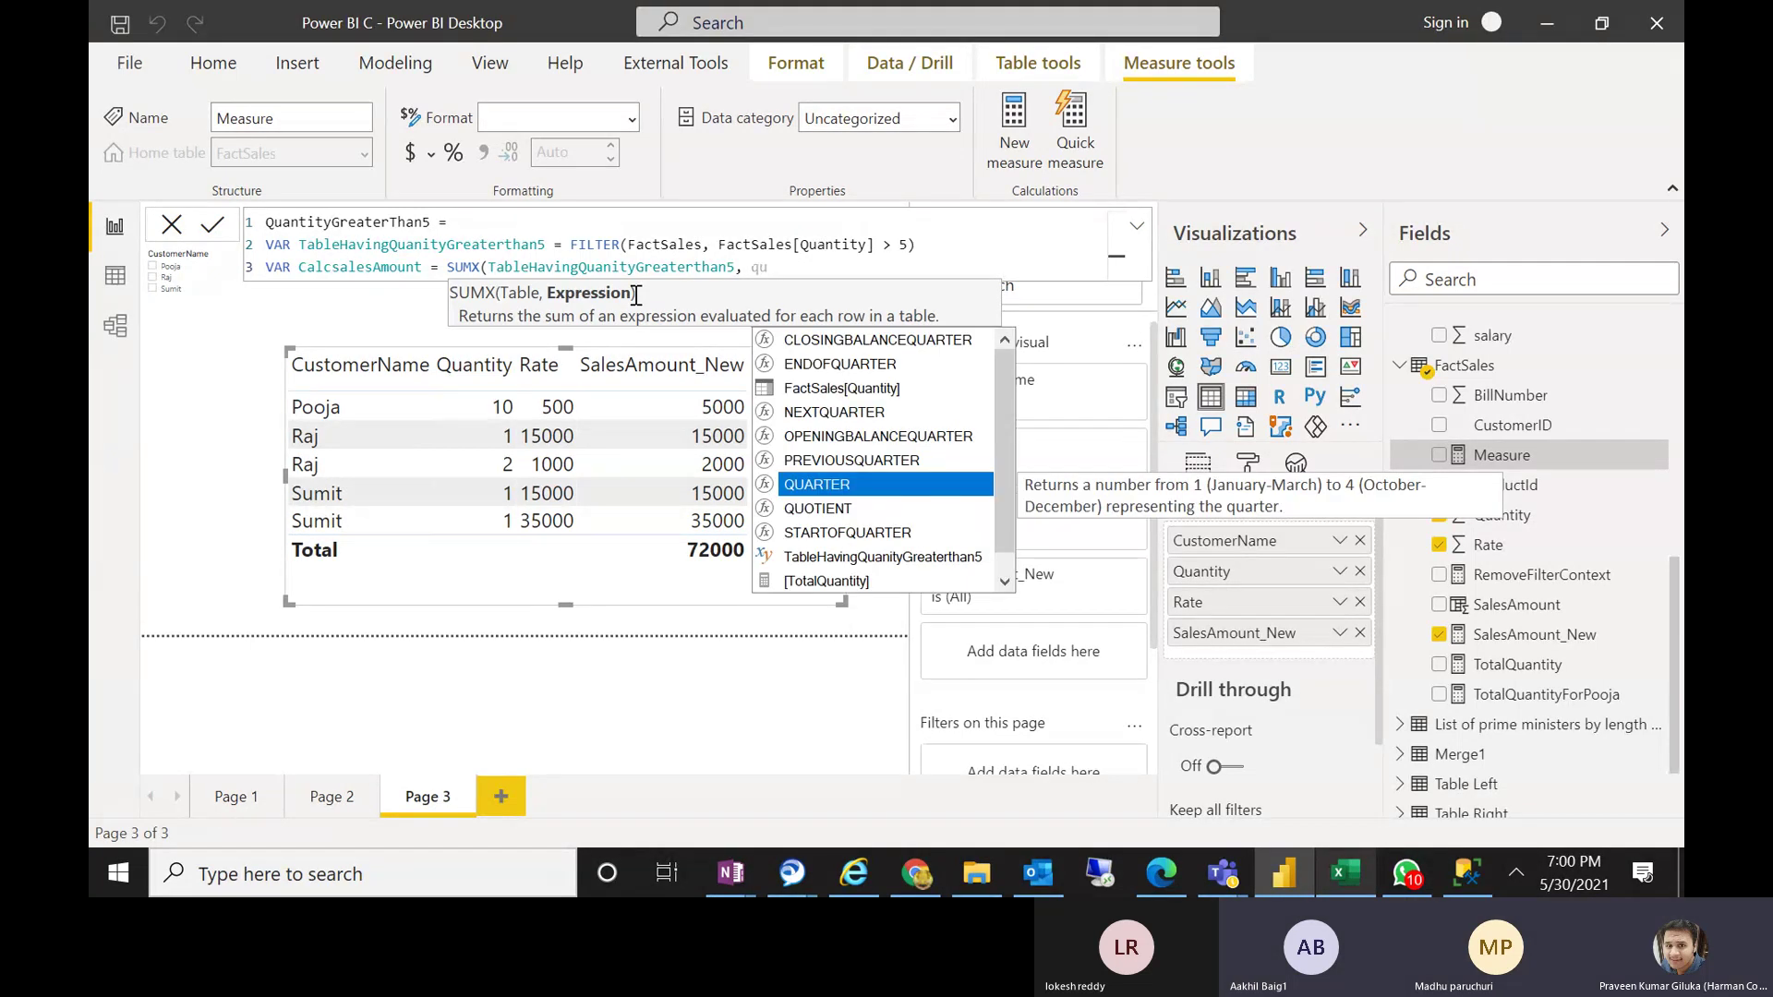
{"action": "key", "text": "Up"}
{"action": "key", "text": "Up"}
{"action": "key", "text": "Up"}
{"action": "key", "text": "Up"}
{"action": "key", "text": "Tab"}
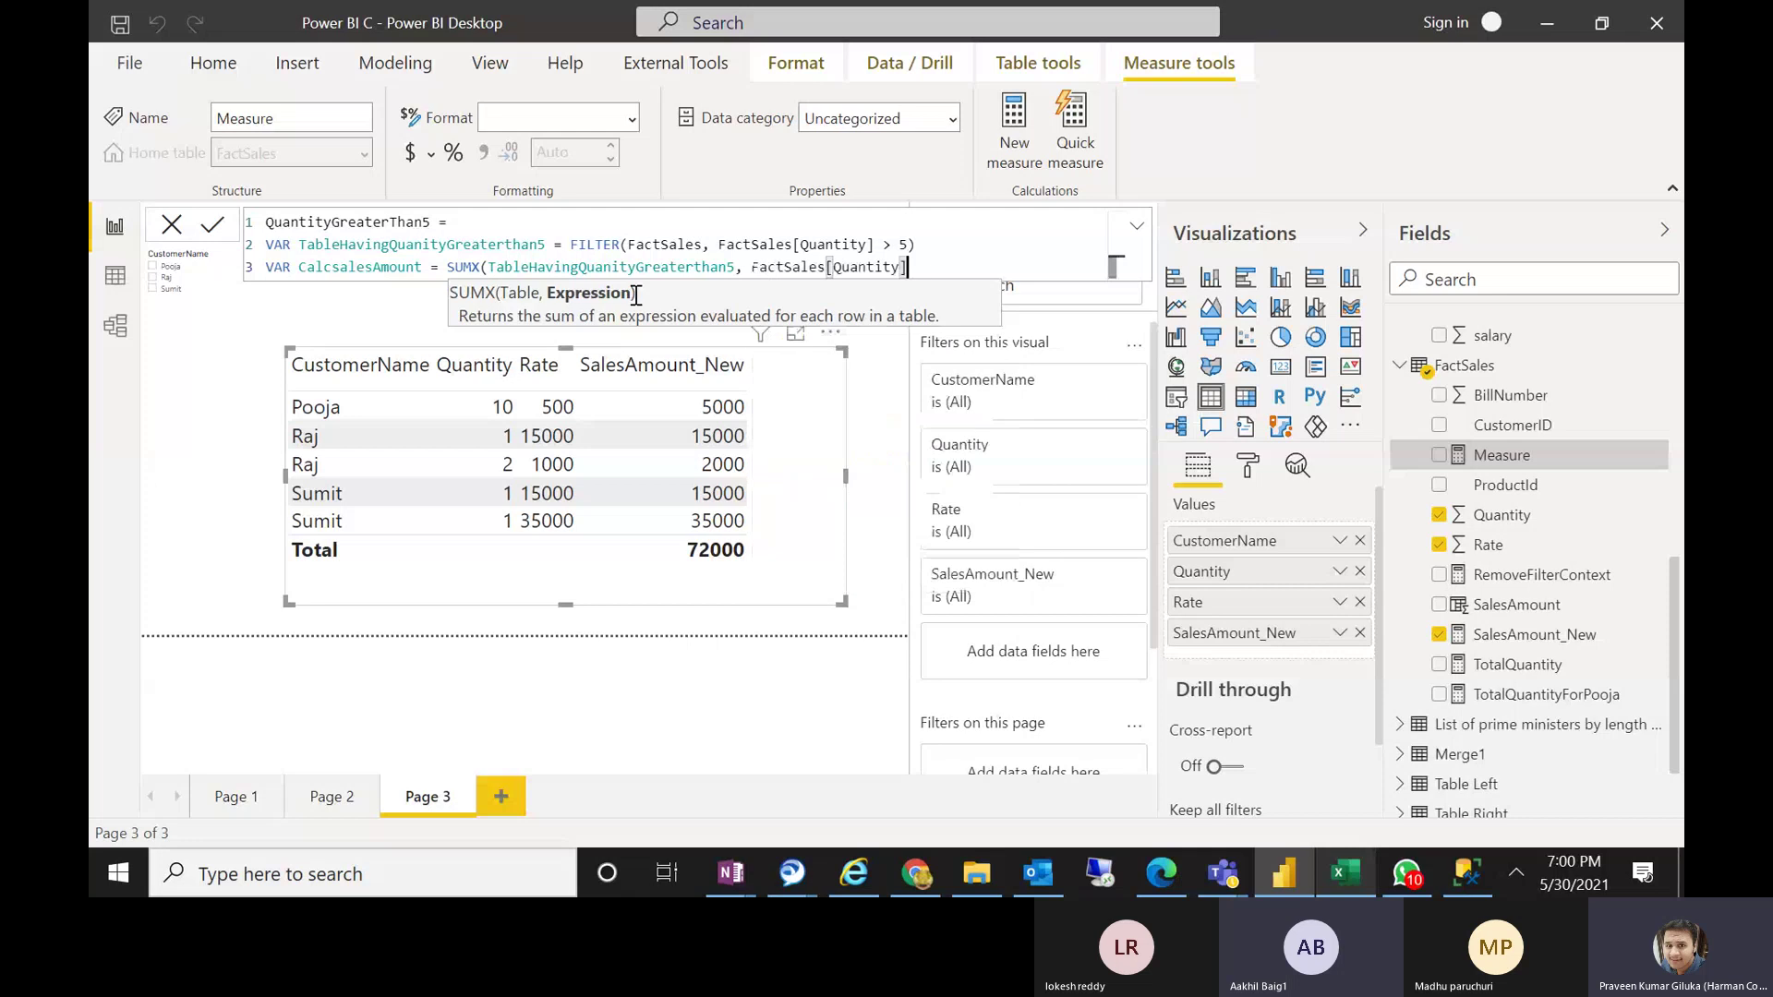
{"action": "type", "text": "* rate"}
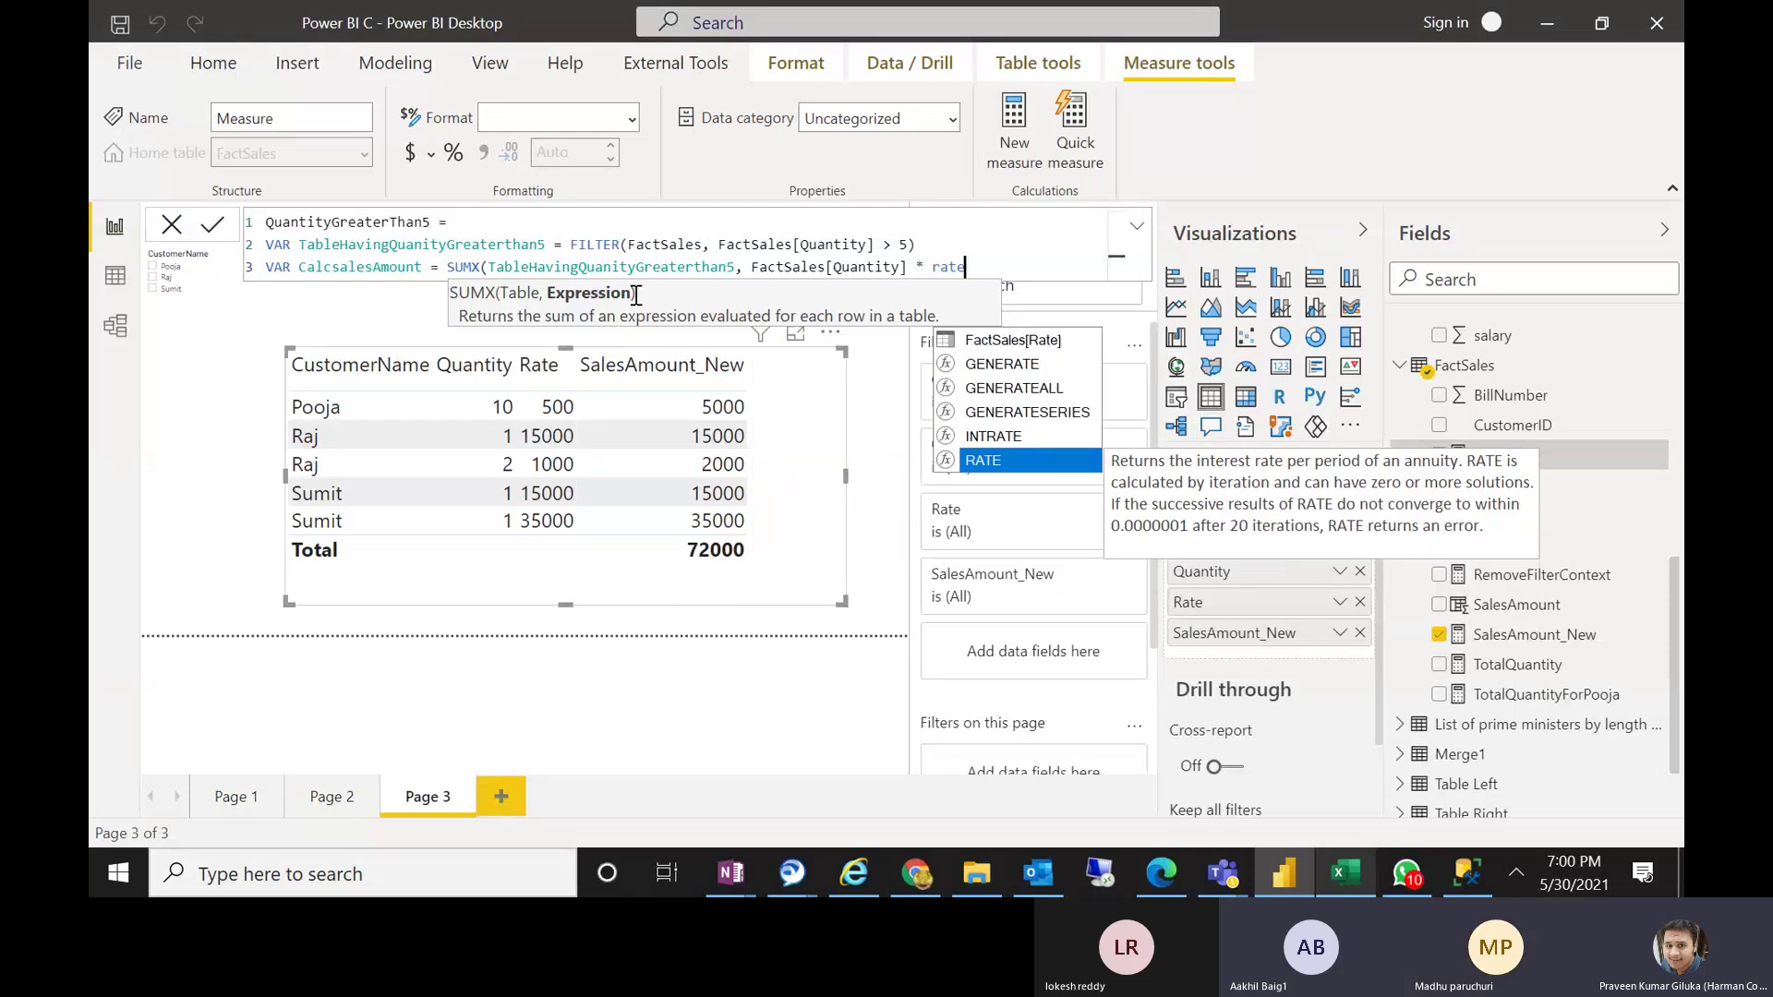
{"action": "key", "text": "Up"}
{"action": "key", "text": "Up"}
{"action": "key", "text": "Up"}
{"action": "key", "text": "Up"}
{"action": "key", "text": "Up"}
{"action": "key", "text": "Tab"}
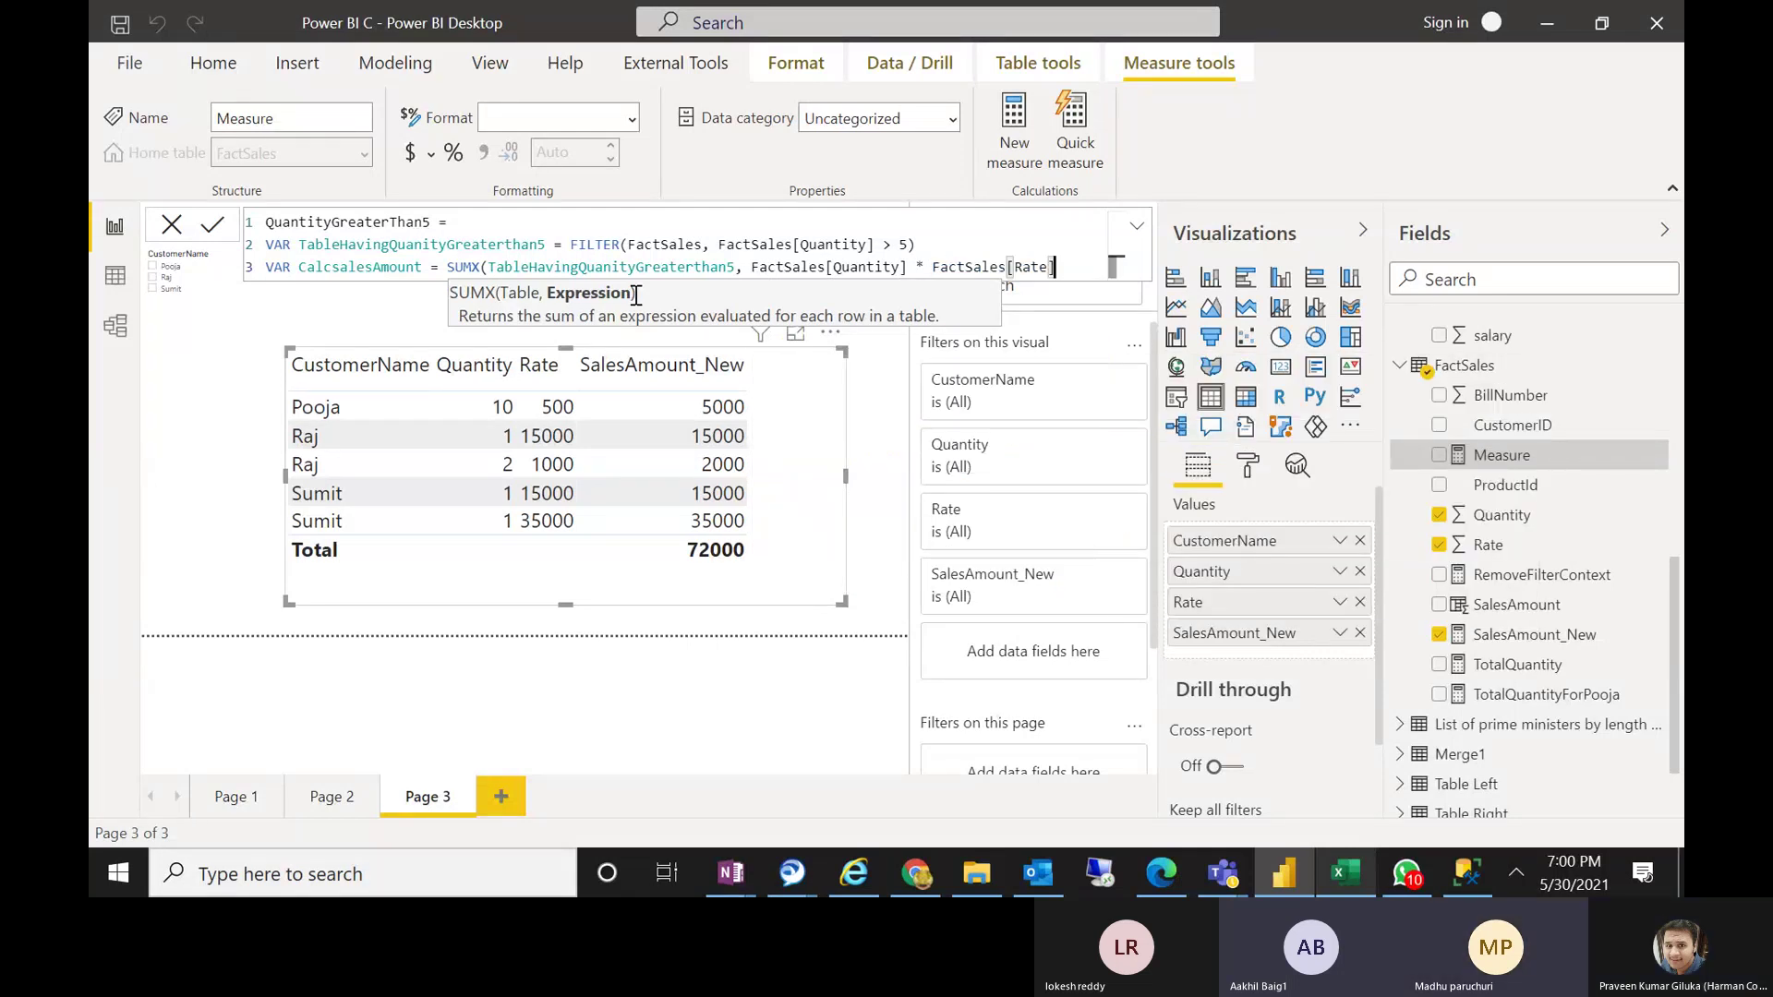
{"action": "type", "text": ")"}
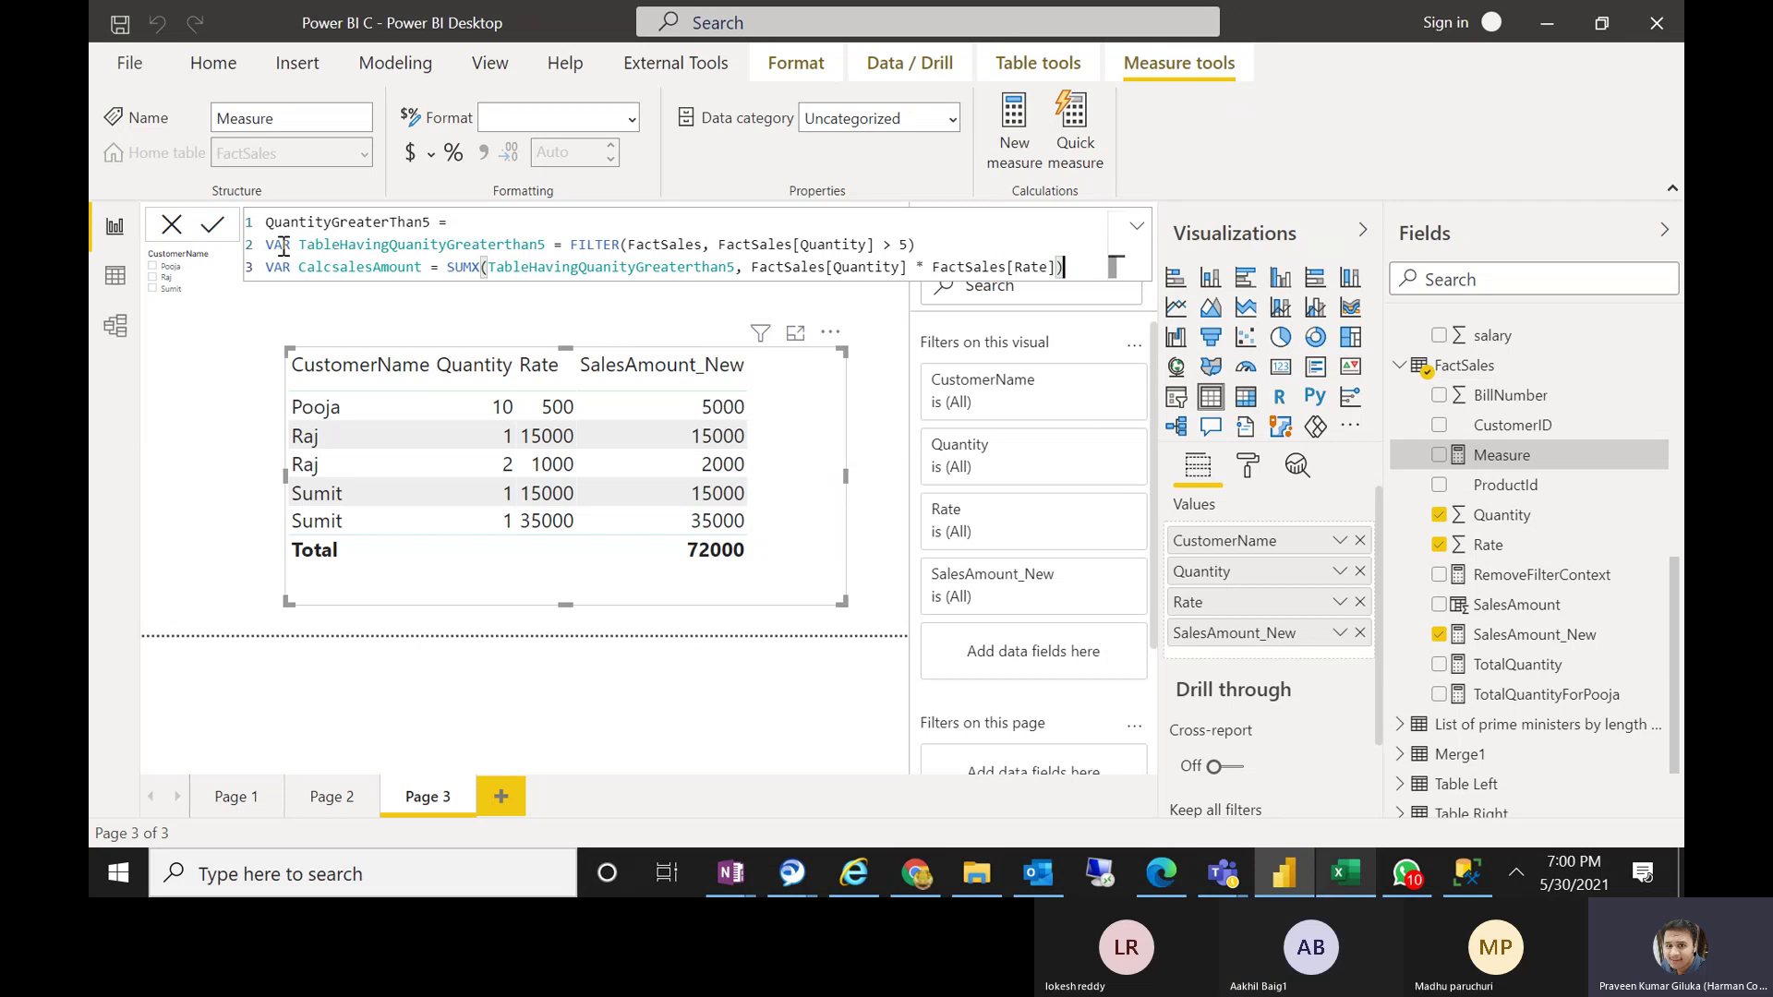
Add a fourth line to the measure containing the RETURN keyword
{"action": "left_click", "coordinate": [283, 245]}
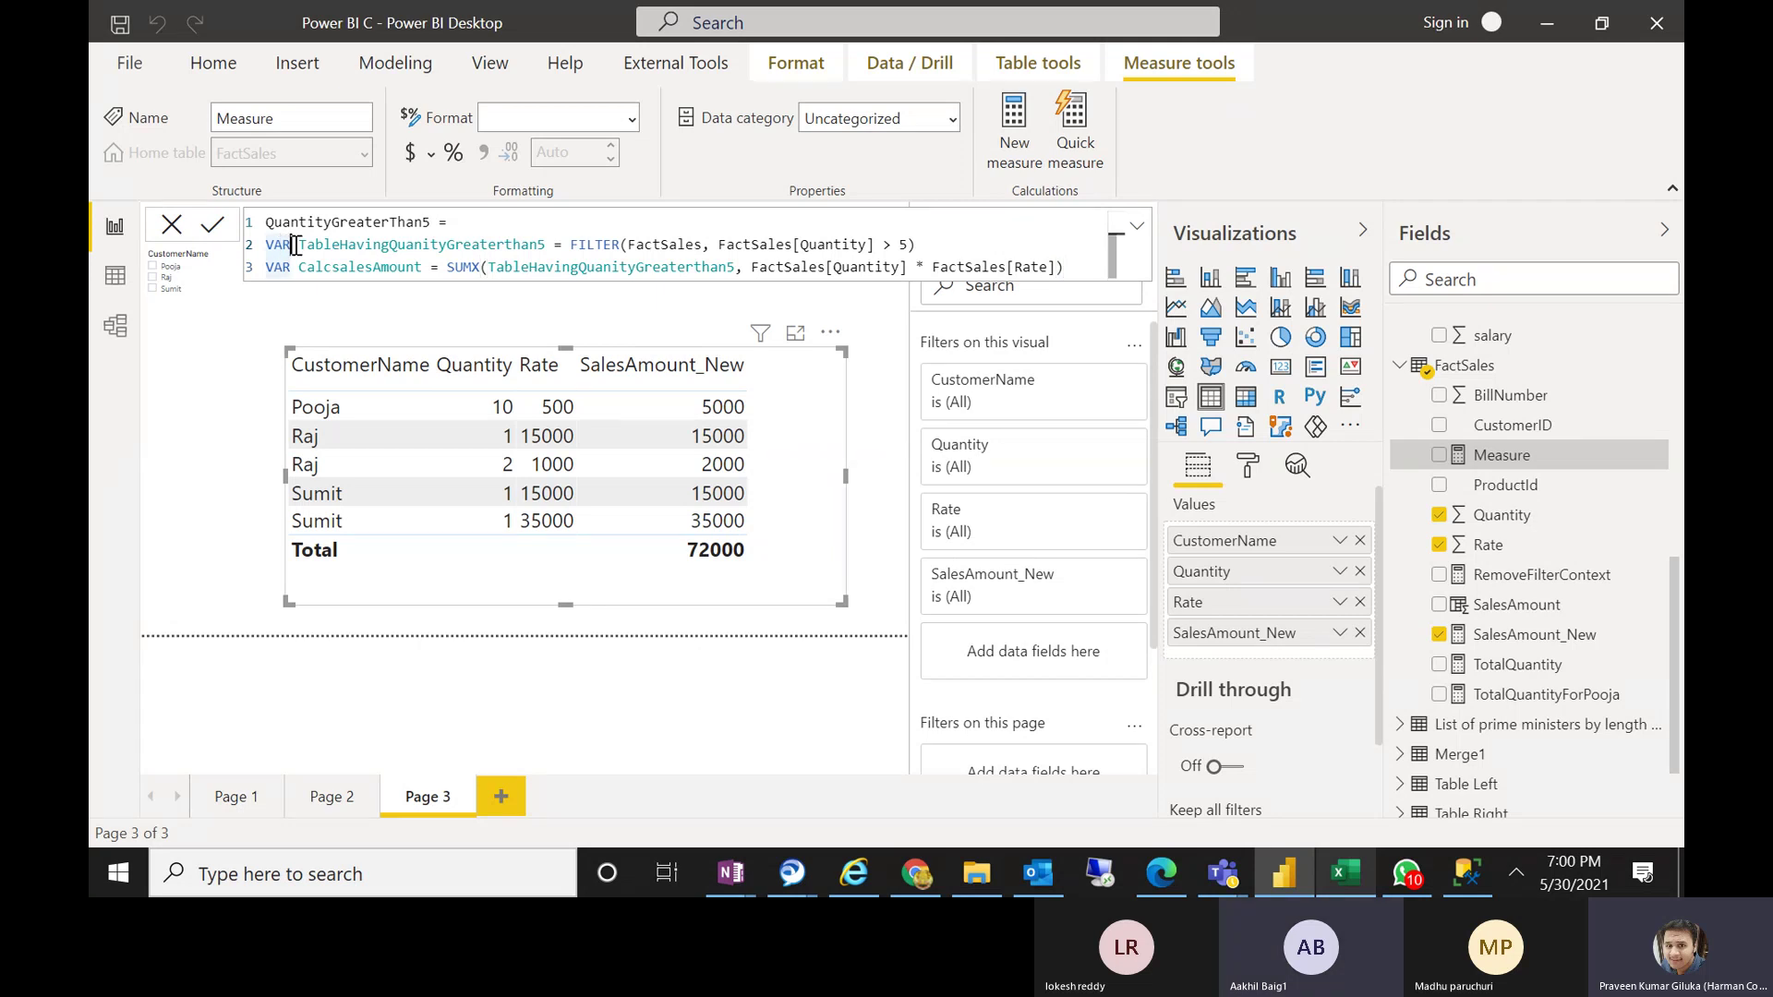
{"action": "left_click_drag", "start_coordinate": [292, 245], "coordinate": [267, 246]}
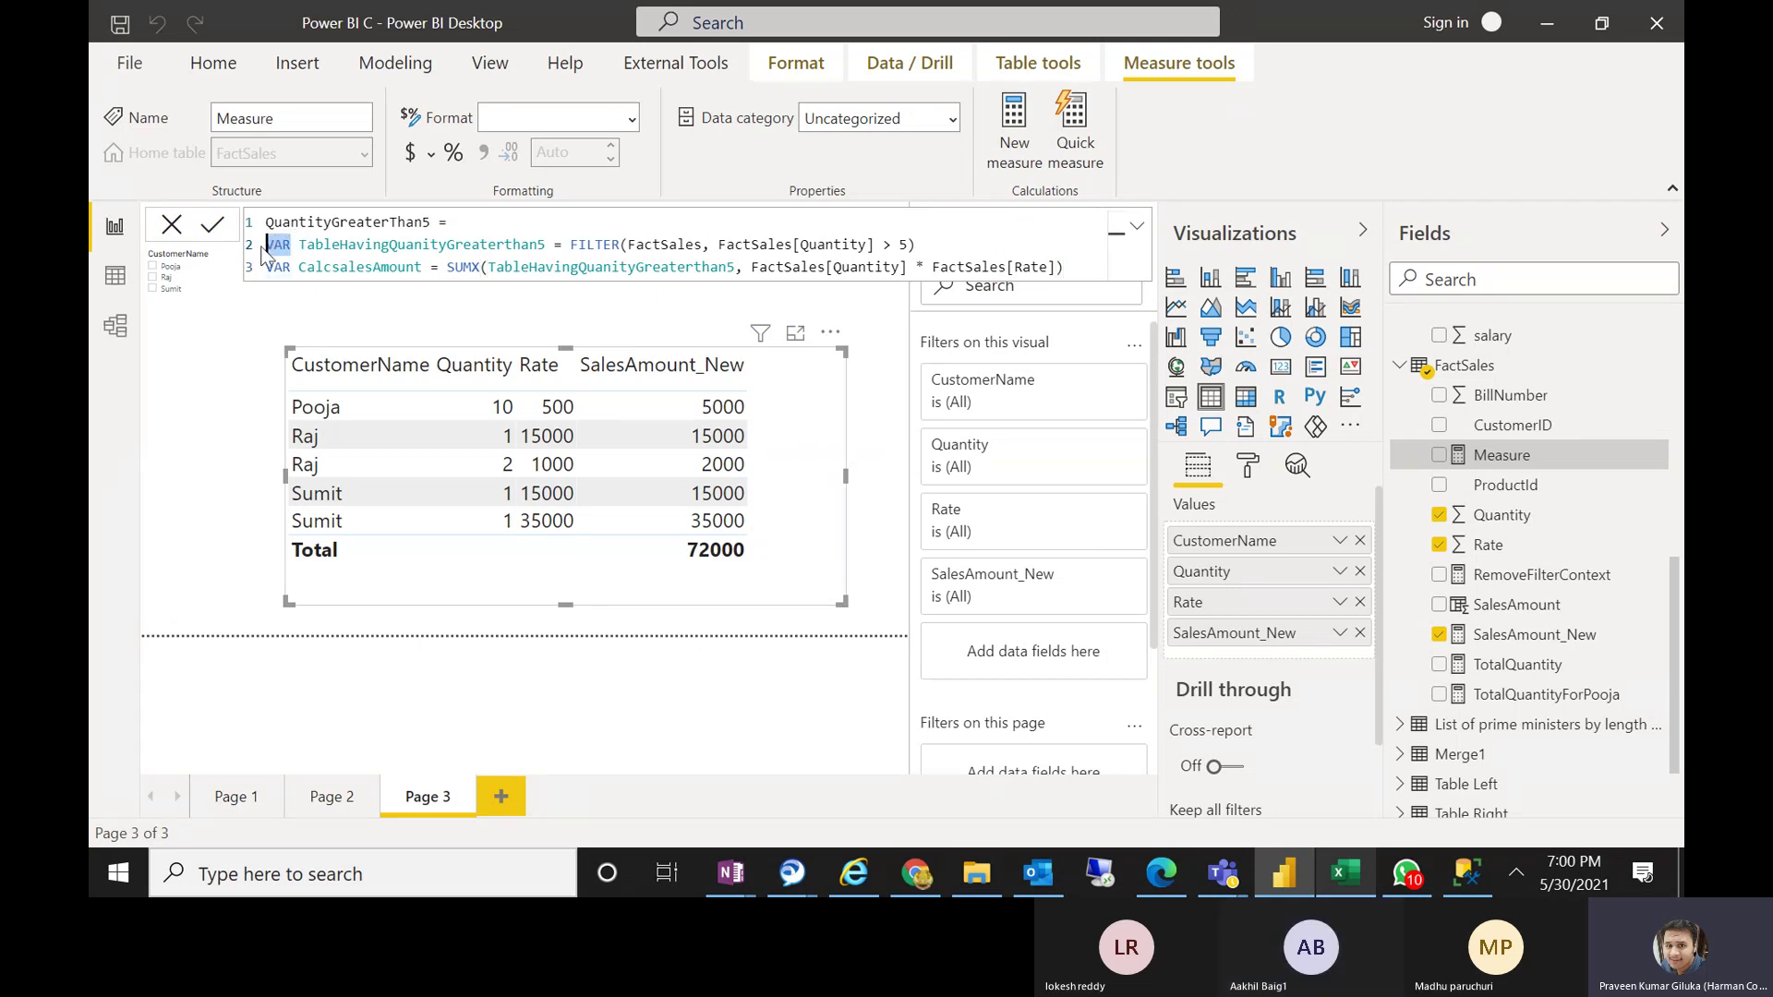
{"action": "left_click", "coordinate": [1062, 269]}
{"action": "key", "text": "shift+Return"}
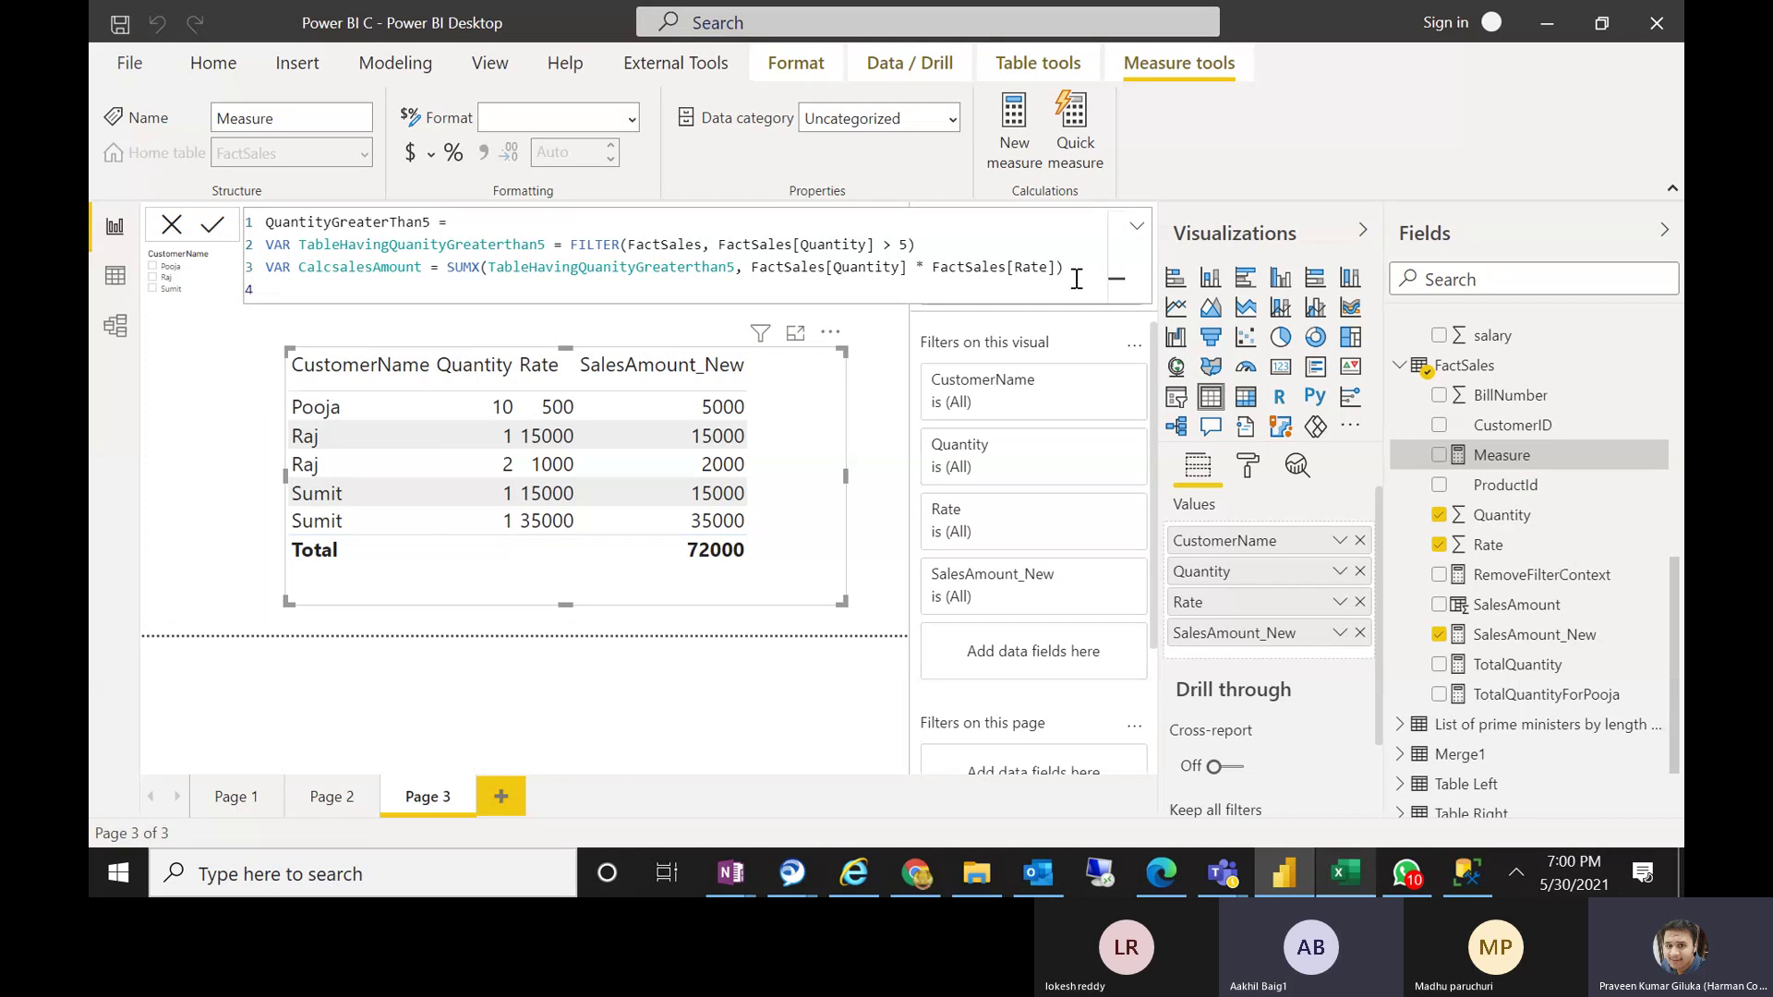
{"action": "type", "text": "RETURN"}
{"action": "left_click_drag", "start_coordinate": [445, 224], "coordinate": [265, 224]}
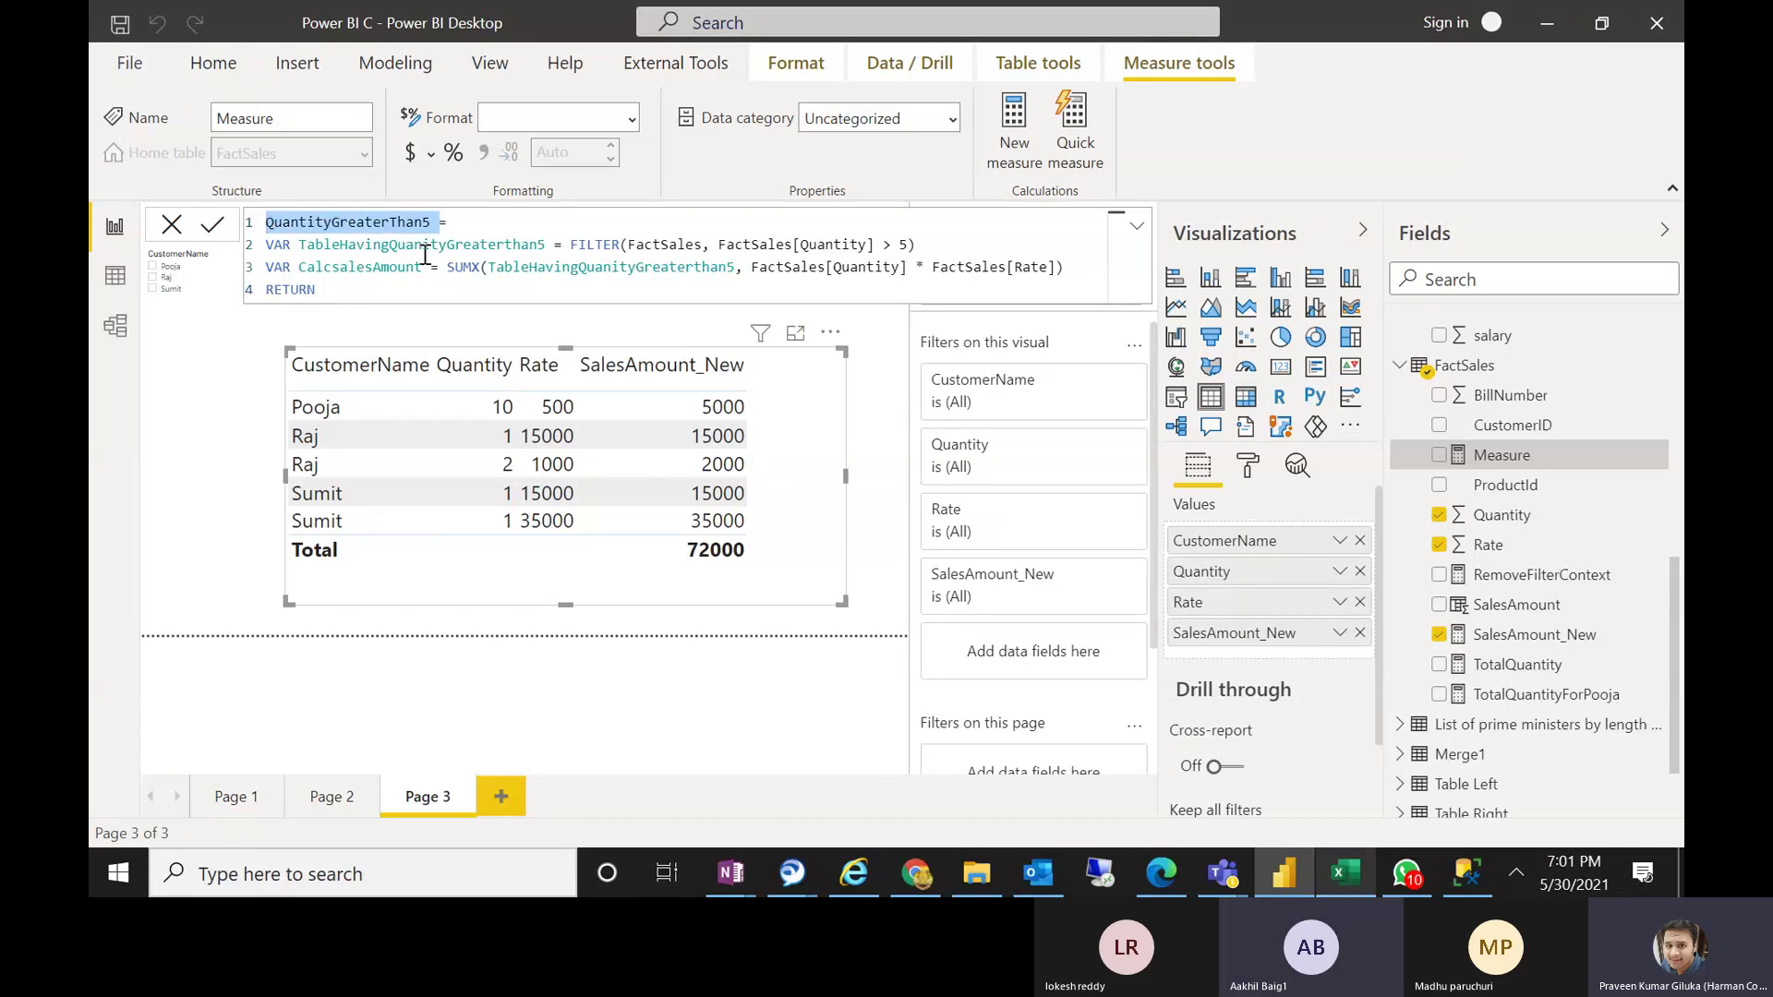
{"action": "left_click_drag", "start_coordinate": [447, 268], "coordinate": [643, 268]}
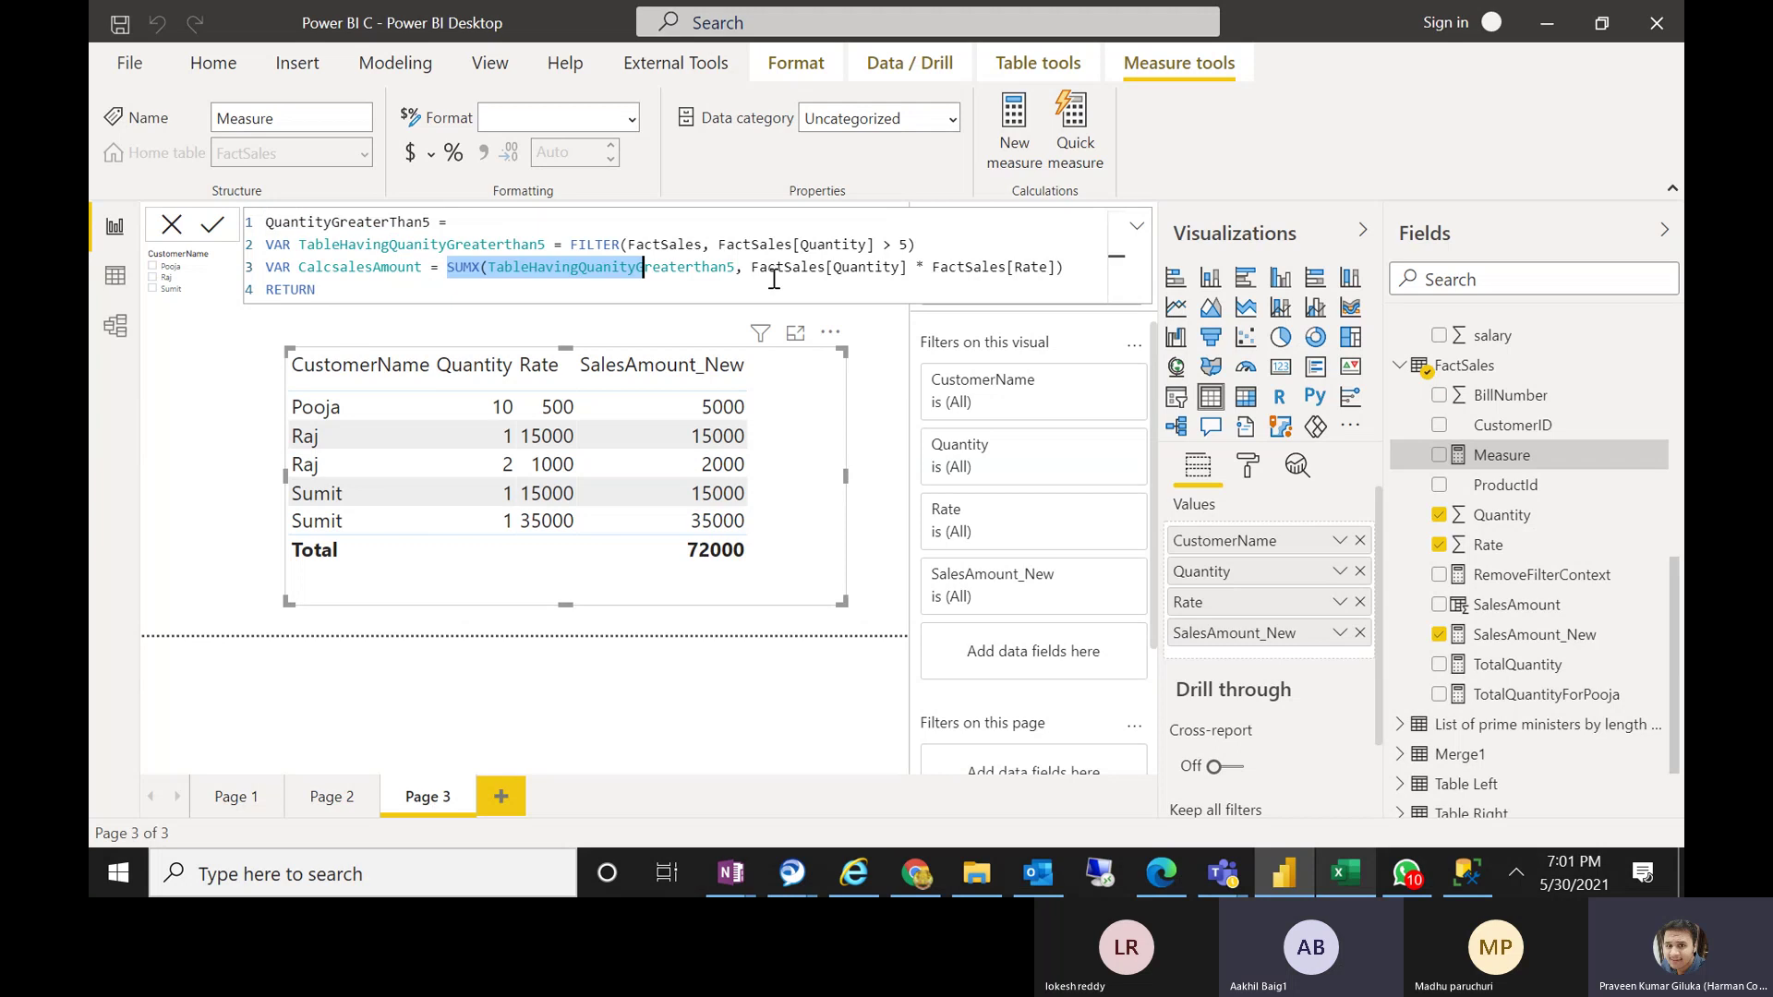
Return the CalcsalesAmount variable after the RETURN keyword and commit the QuantityGreaterThan5 measure
{"action": "left_click_drag", "start_coordinate": [774, 278], "coordinate": [1131, 277]}
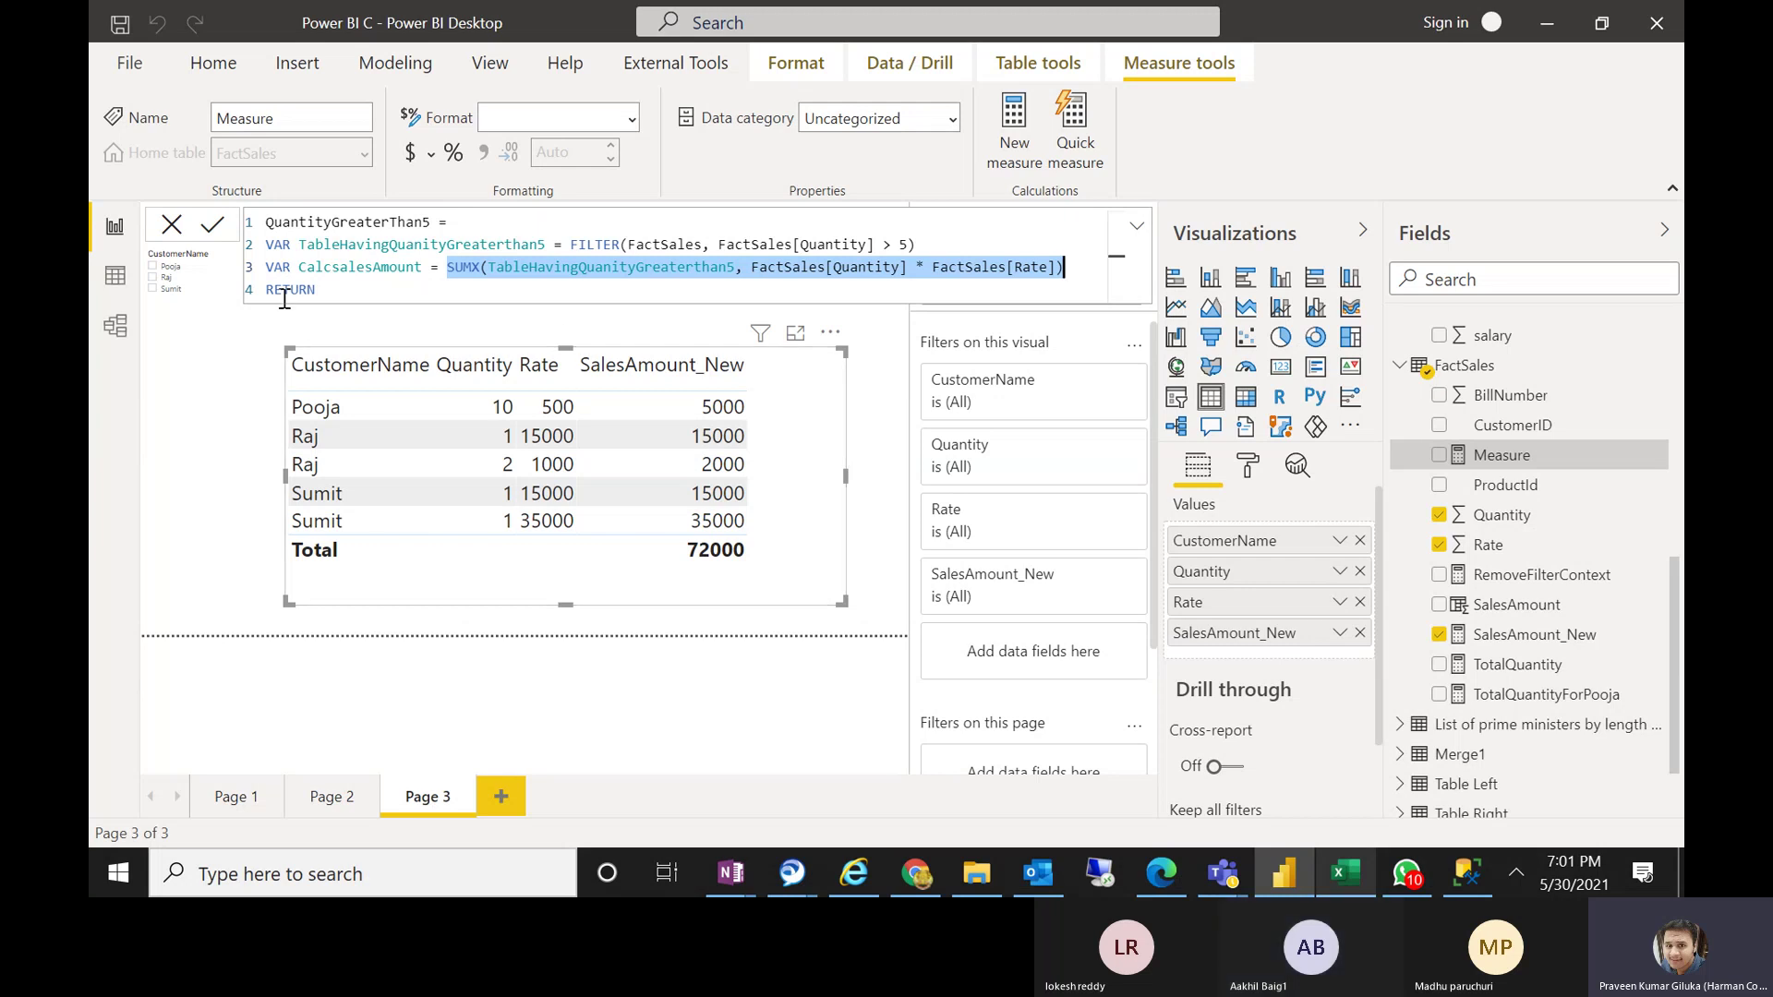
{"action": "left_click_drag", "start_coordinate": [421, 268], "coordinate": [300, 267]}
{"action": "key", "text": "ctrl+c"}
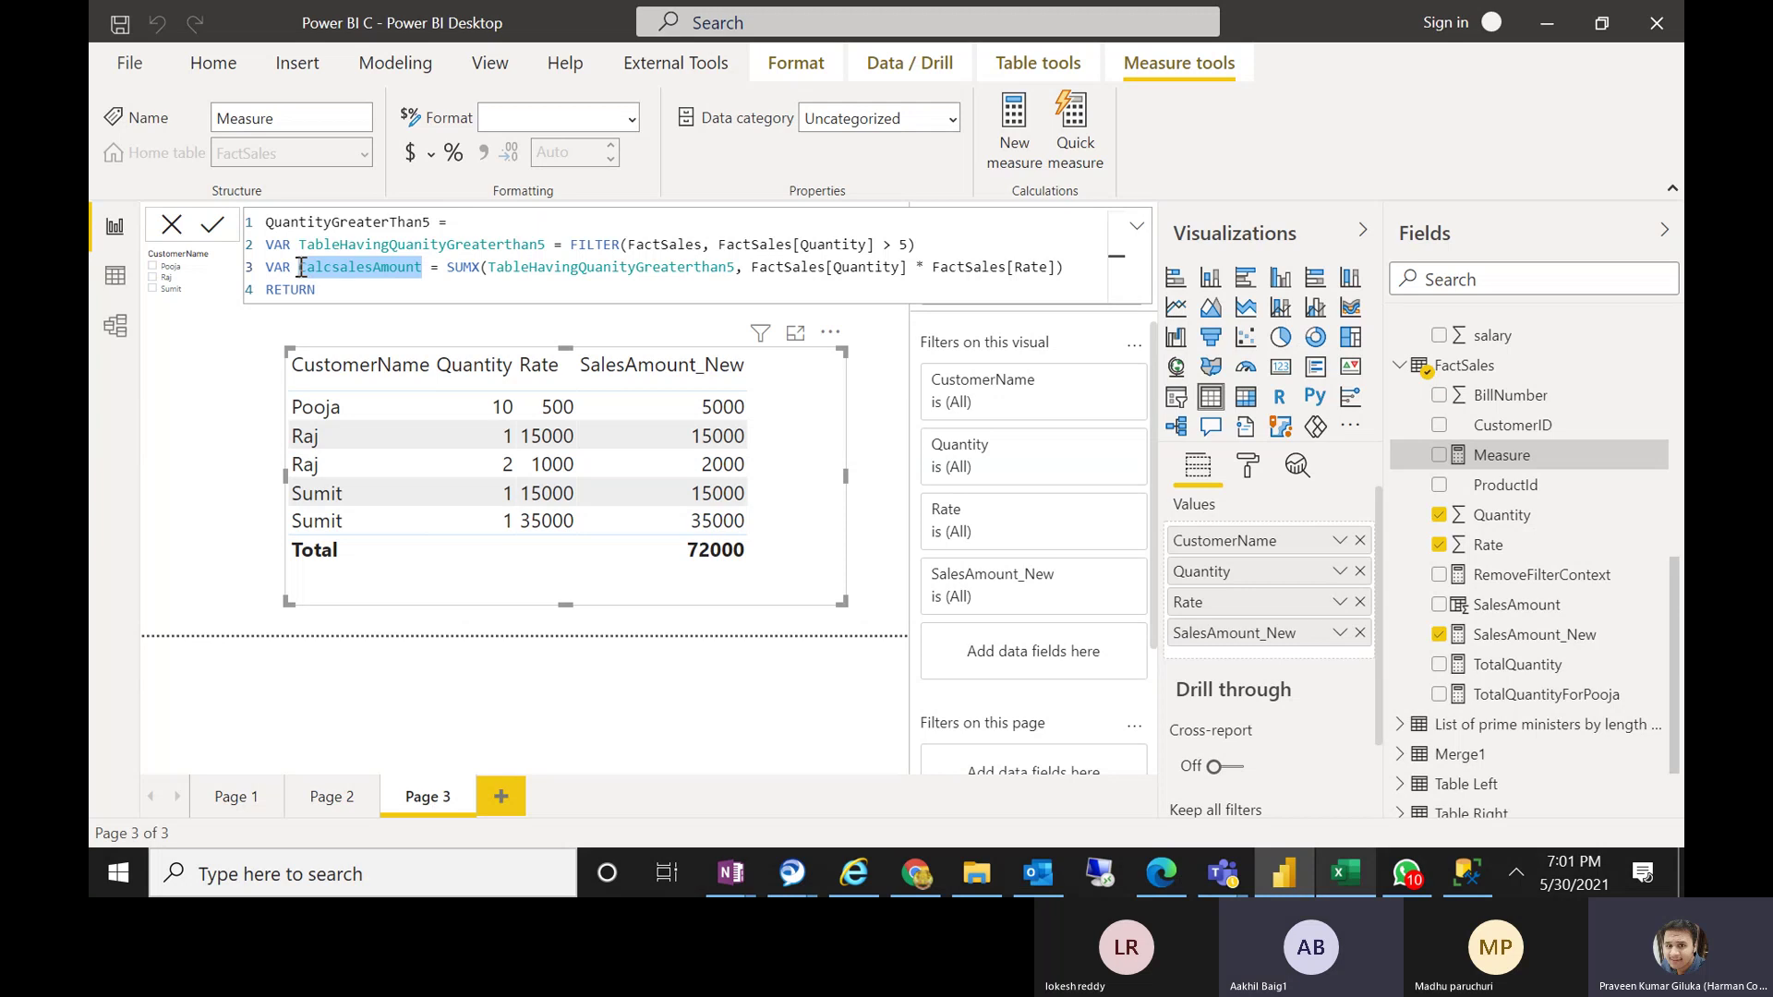
{"action": "left_click", "coordinate": [362, 295]}
{"action": "key", "text": "ctrl+v"}
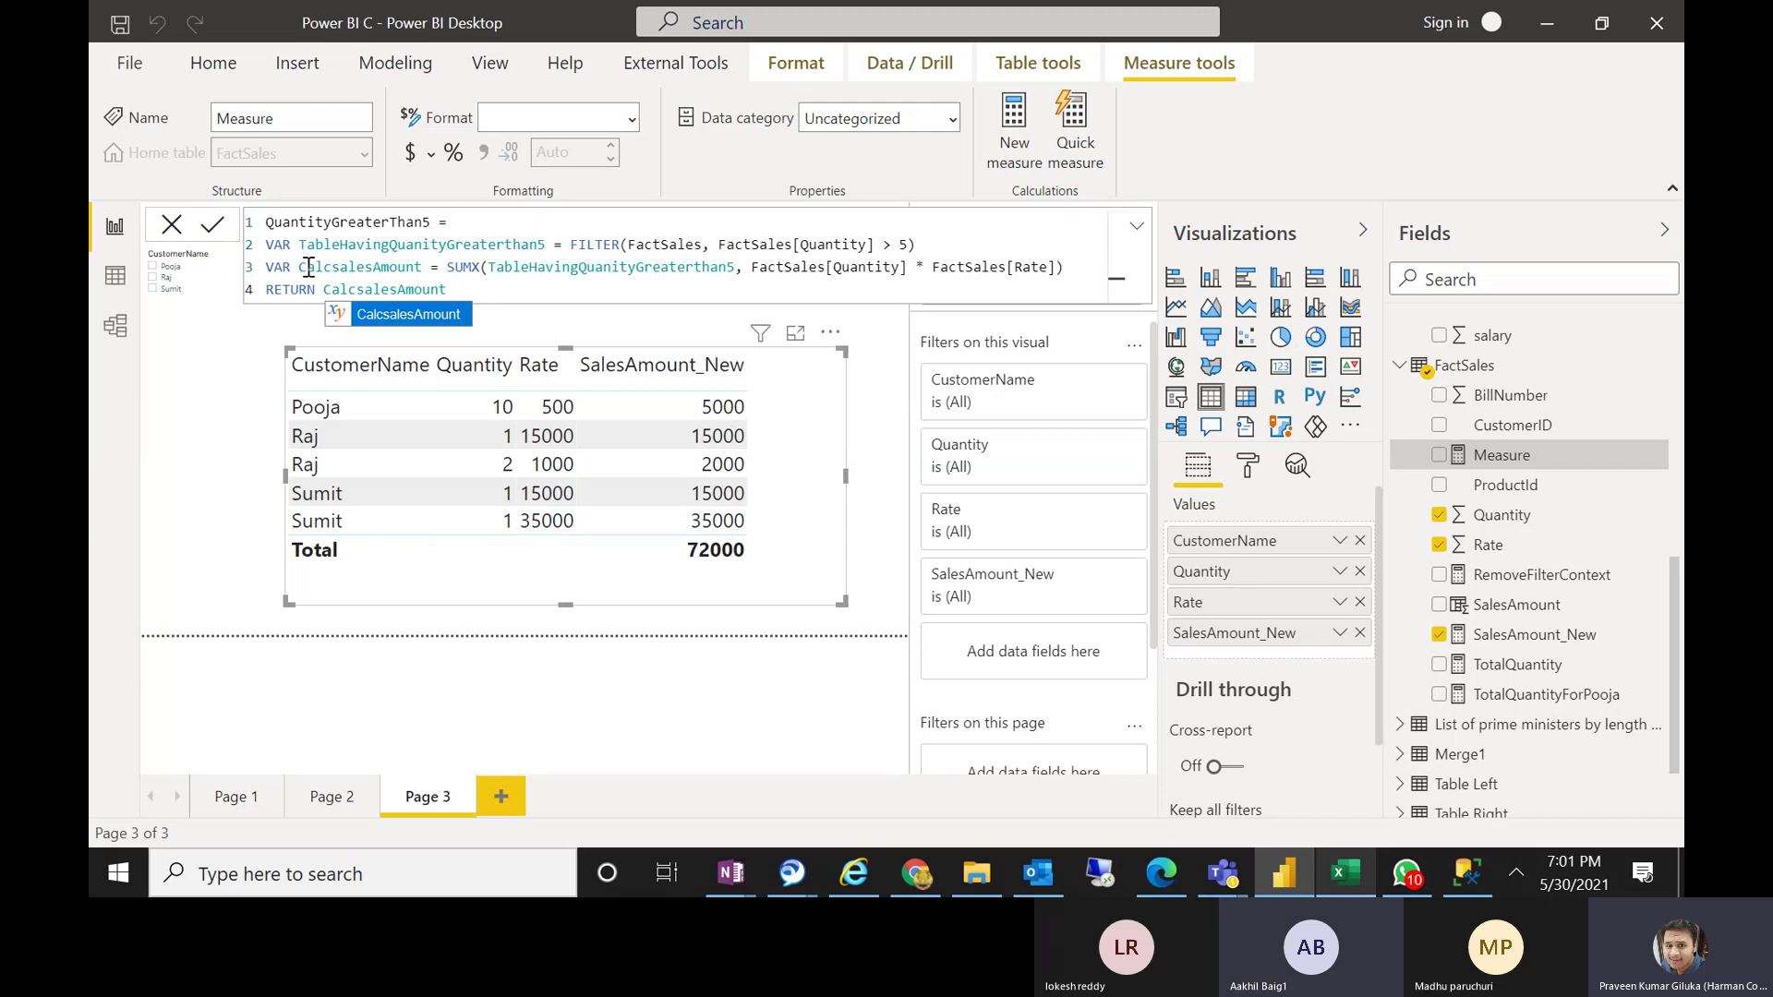
{"action": "left_click_drag", "start_coordinate": [297, 267], "coordinate": [420, 267]}
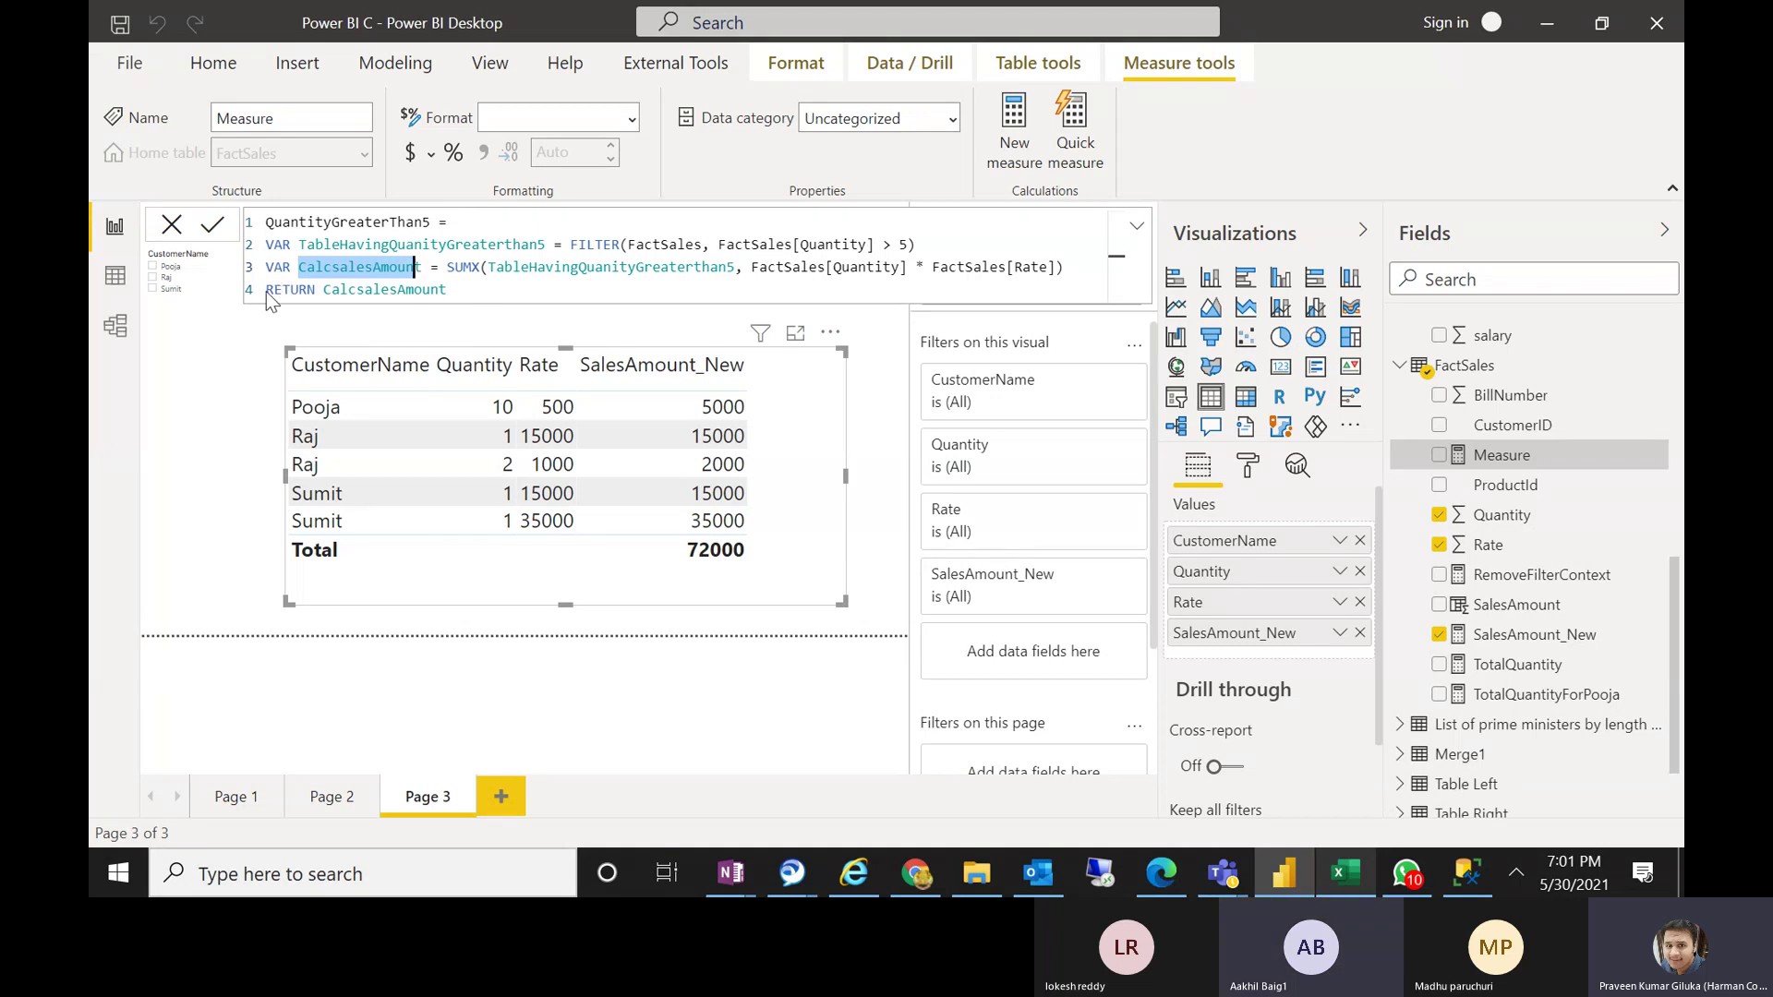
{"action": "left_click", "coordinate": [462, 290]}
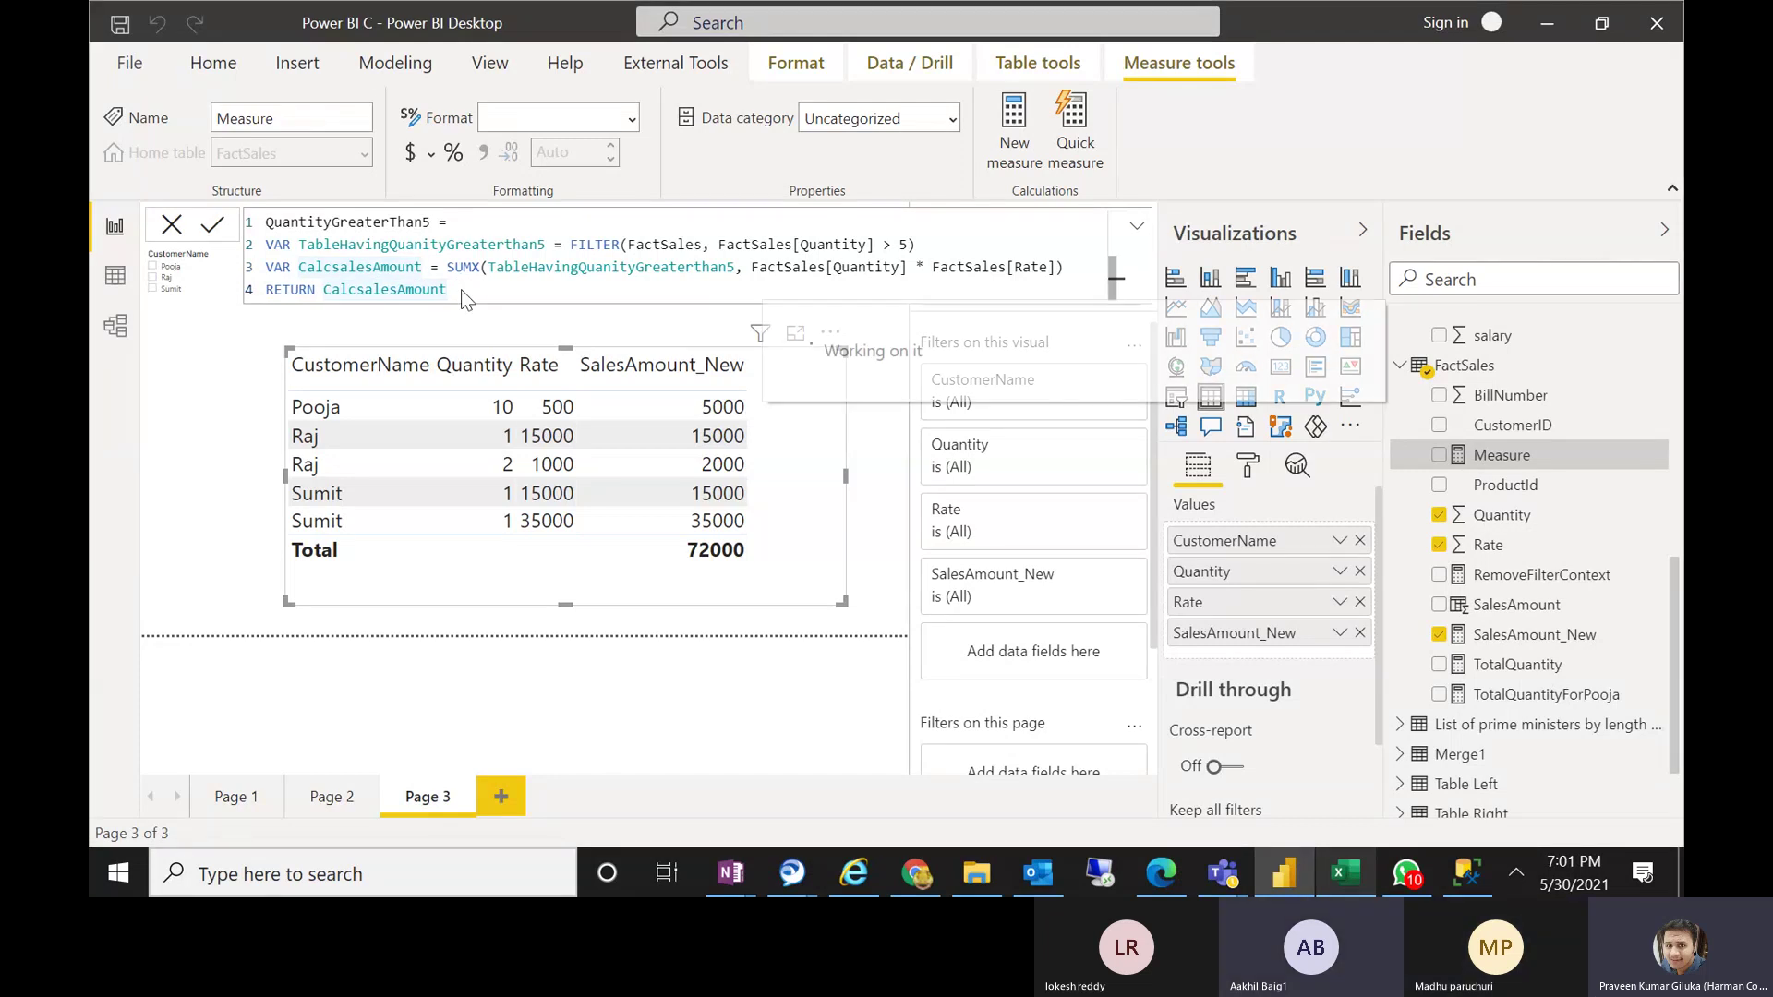
{"action": "key", "text": "Return"}
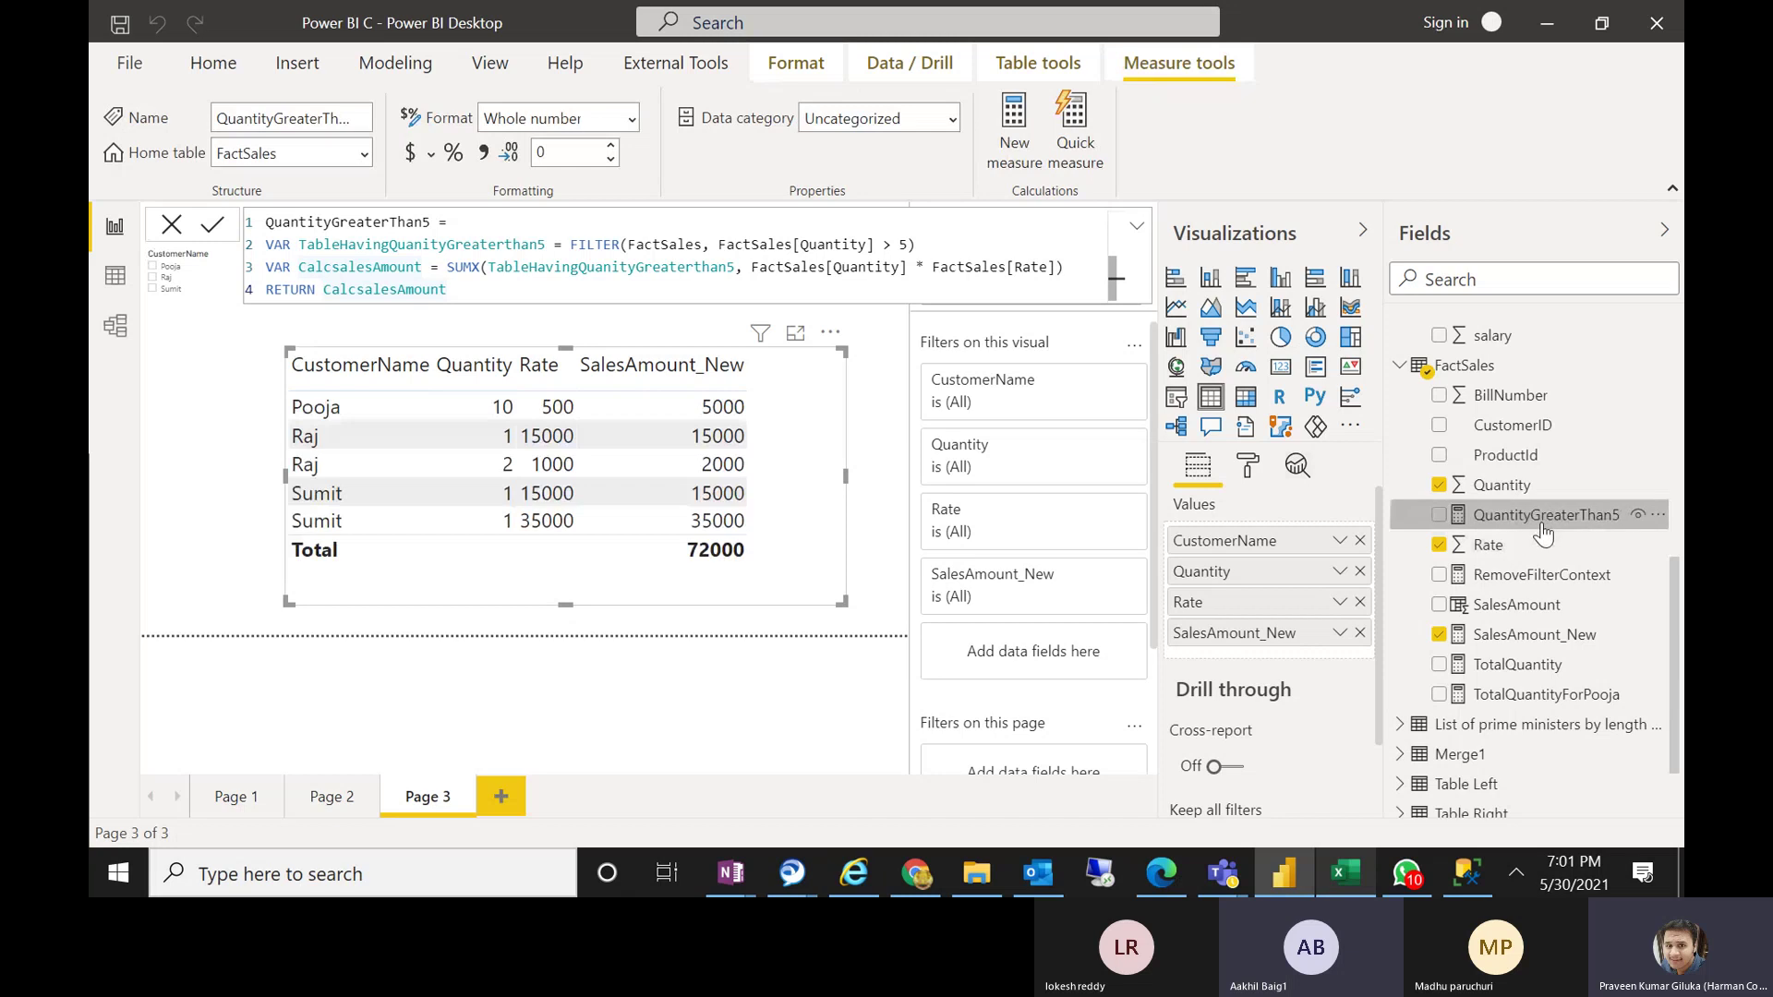
Add the QuantityGreaterThan5 measure to the customer sales table visual and enlarge the visual to fit the new column
{"action": "left_click_drag", "start_coordinate": [1554, 523], "coordinate": [829, 459]}
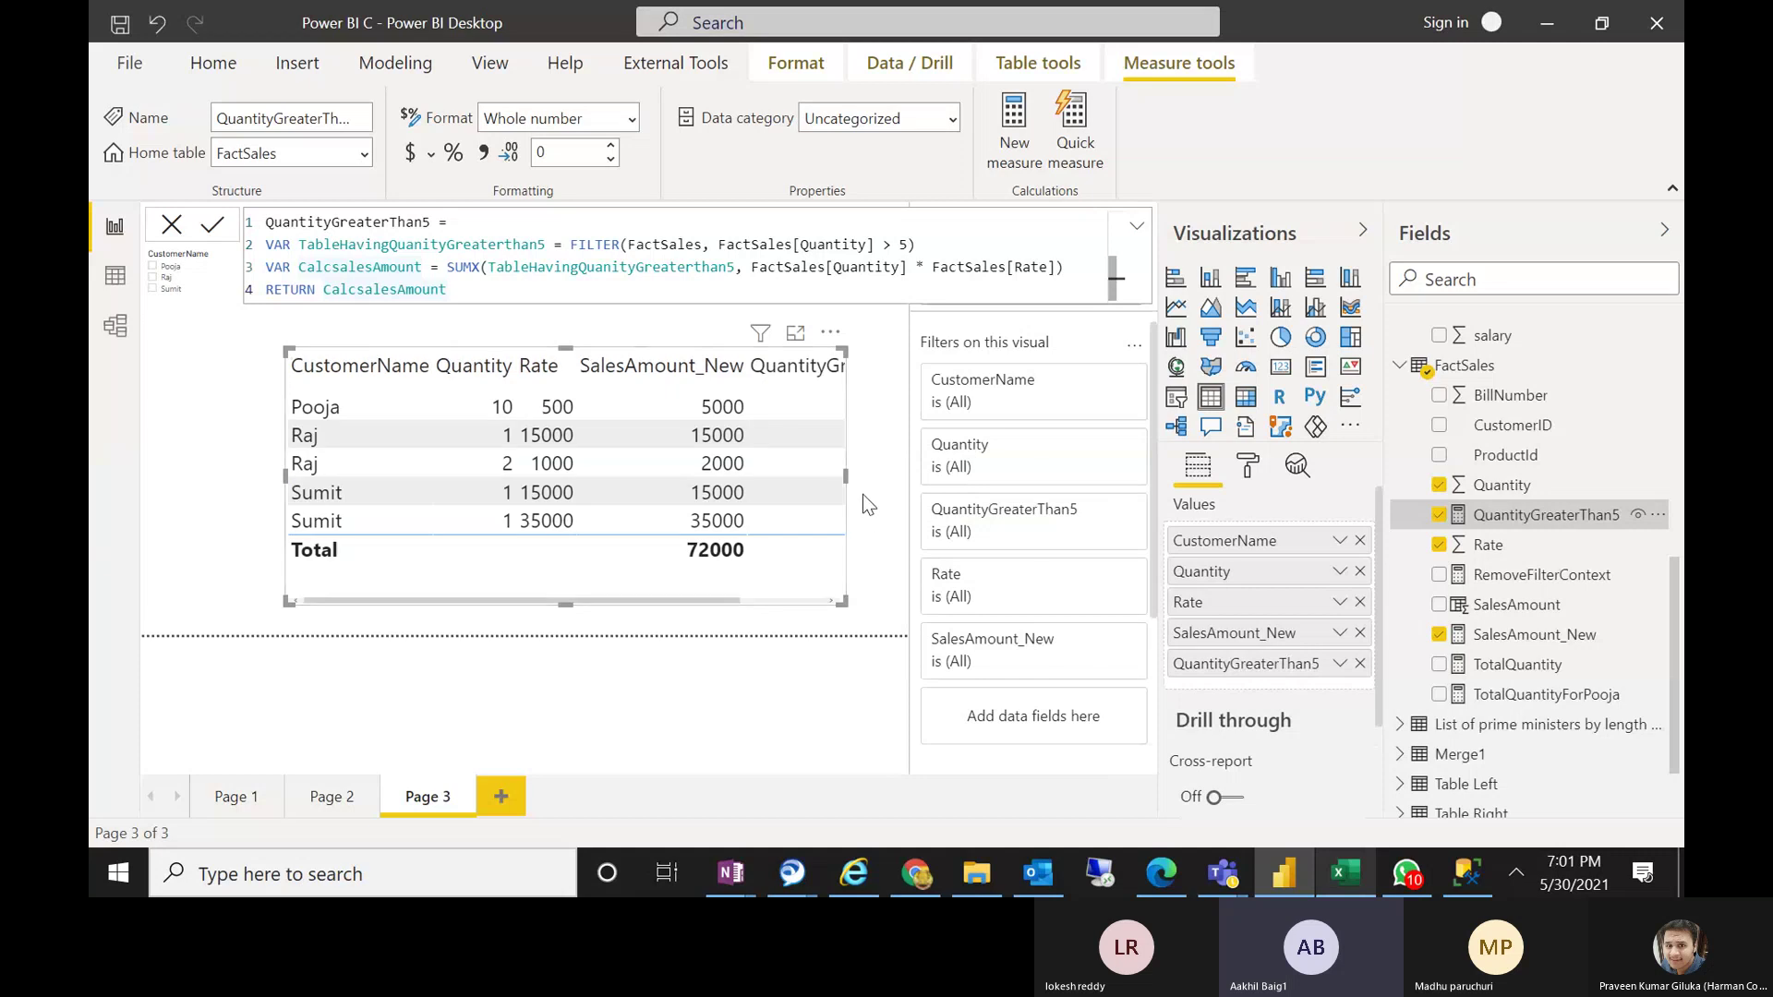
{"action": "left_click_drag", "start_coordinate": [847, 479], "coordinate": [904, 480]}
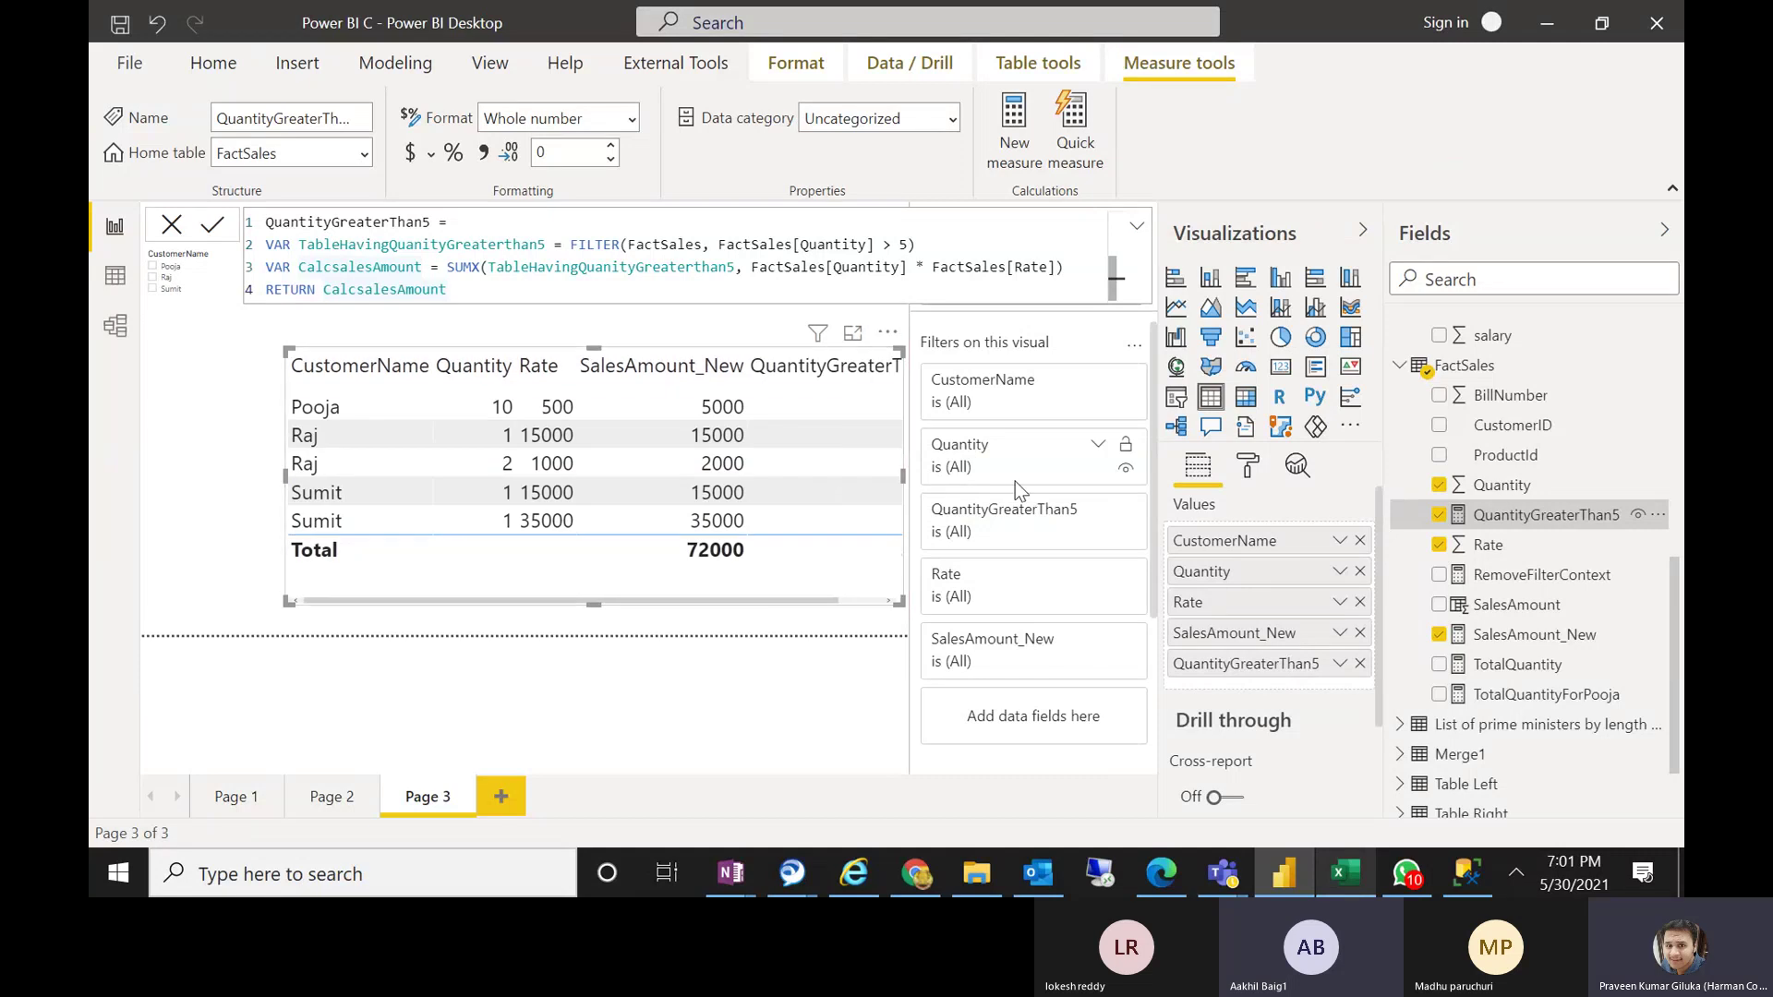
{"action": "left_click_drag", "start_coordinate": [839, 579], "coordinate": [898, 629]}
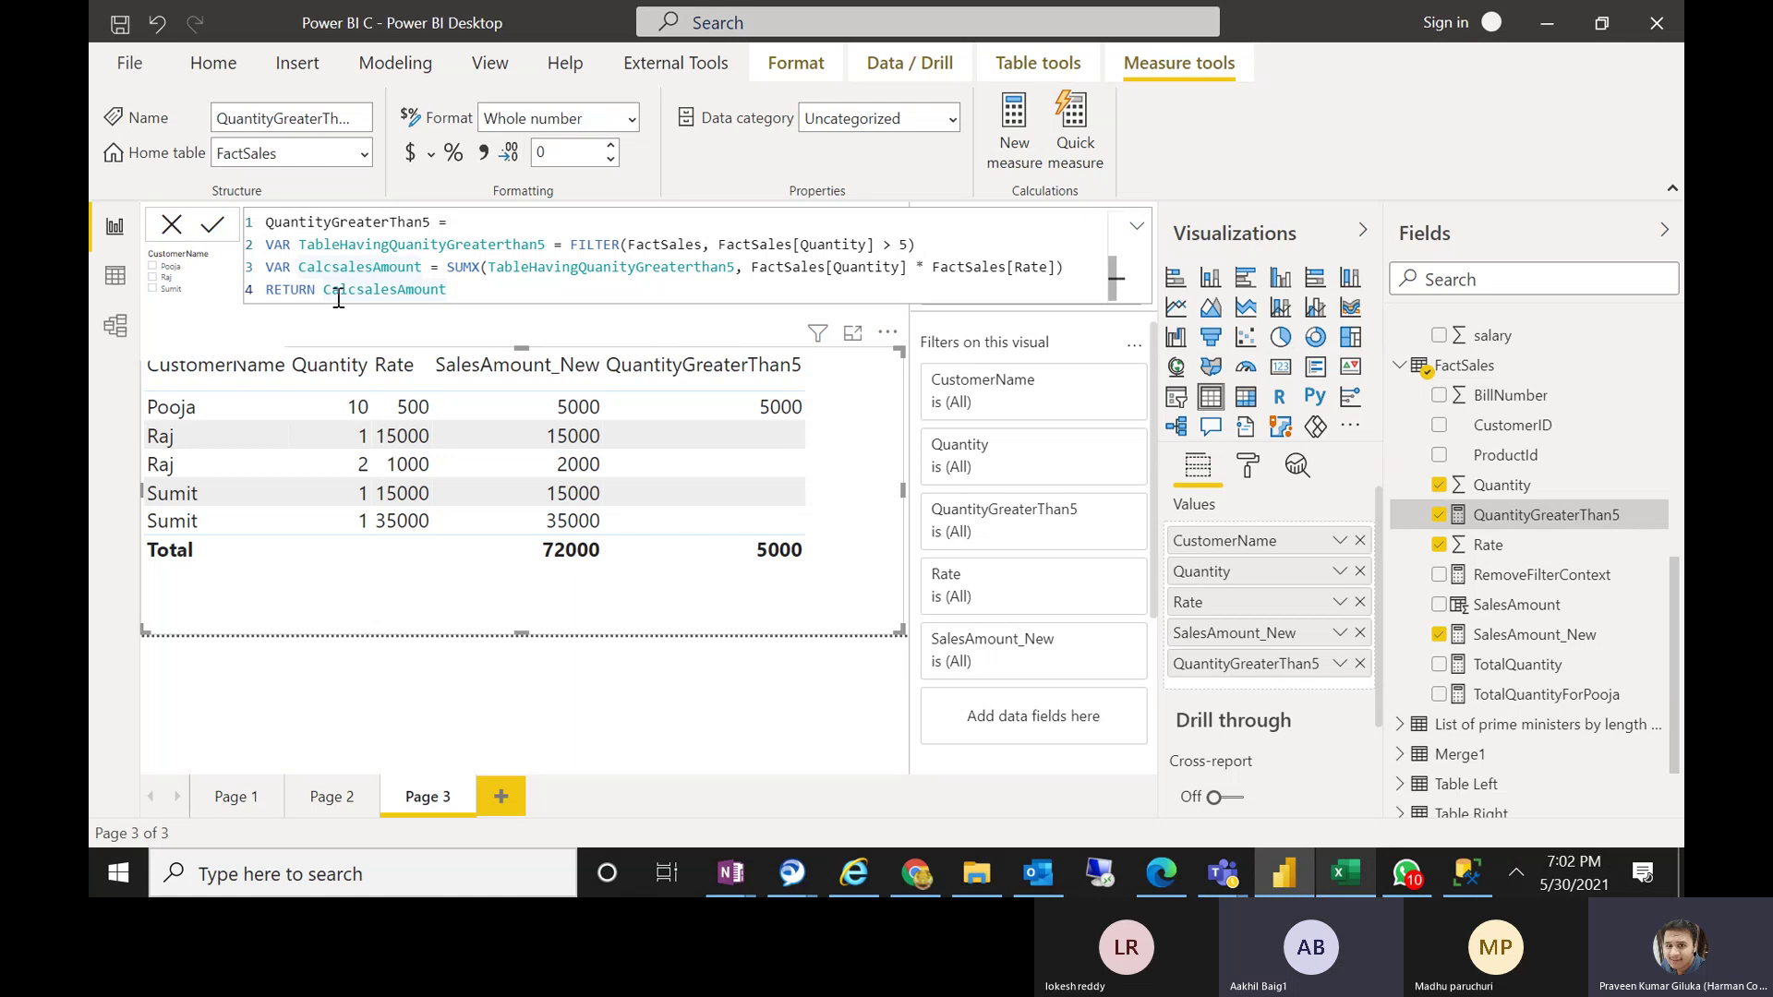
Replace CalcsalesAmount after RETURN with a copy of the SUMX expression from the third line
{"action": "left_click_drag", "start_coordinate": [327, 299], "coordinate": [468, 295]}
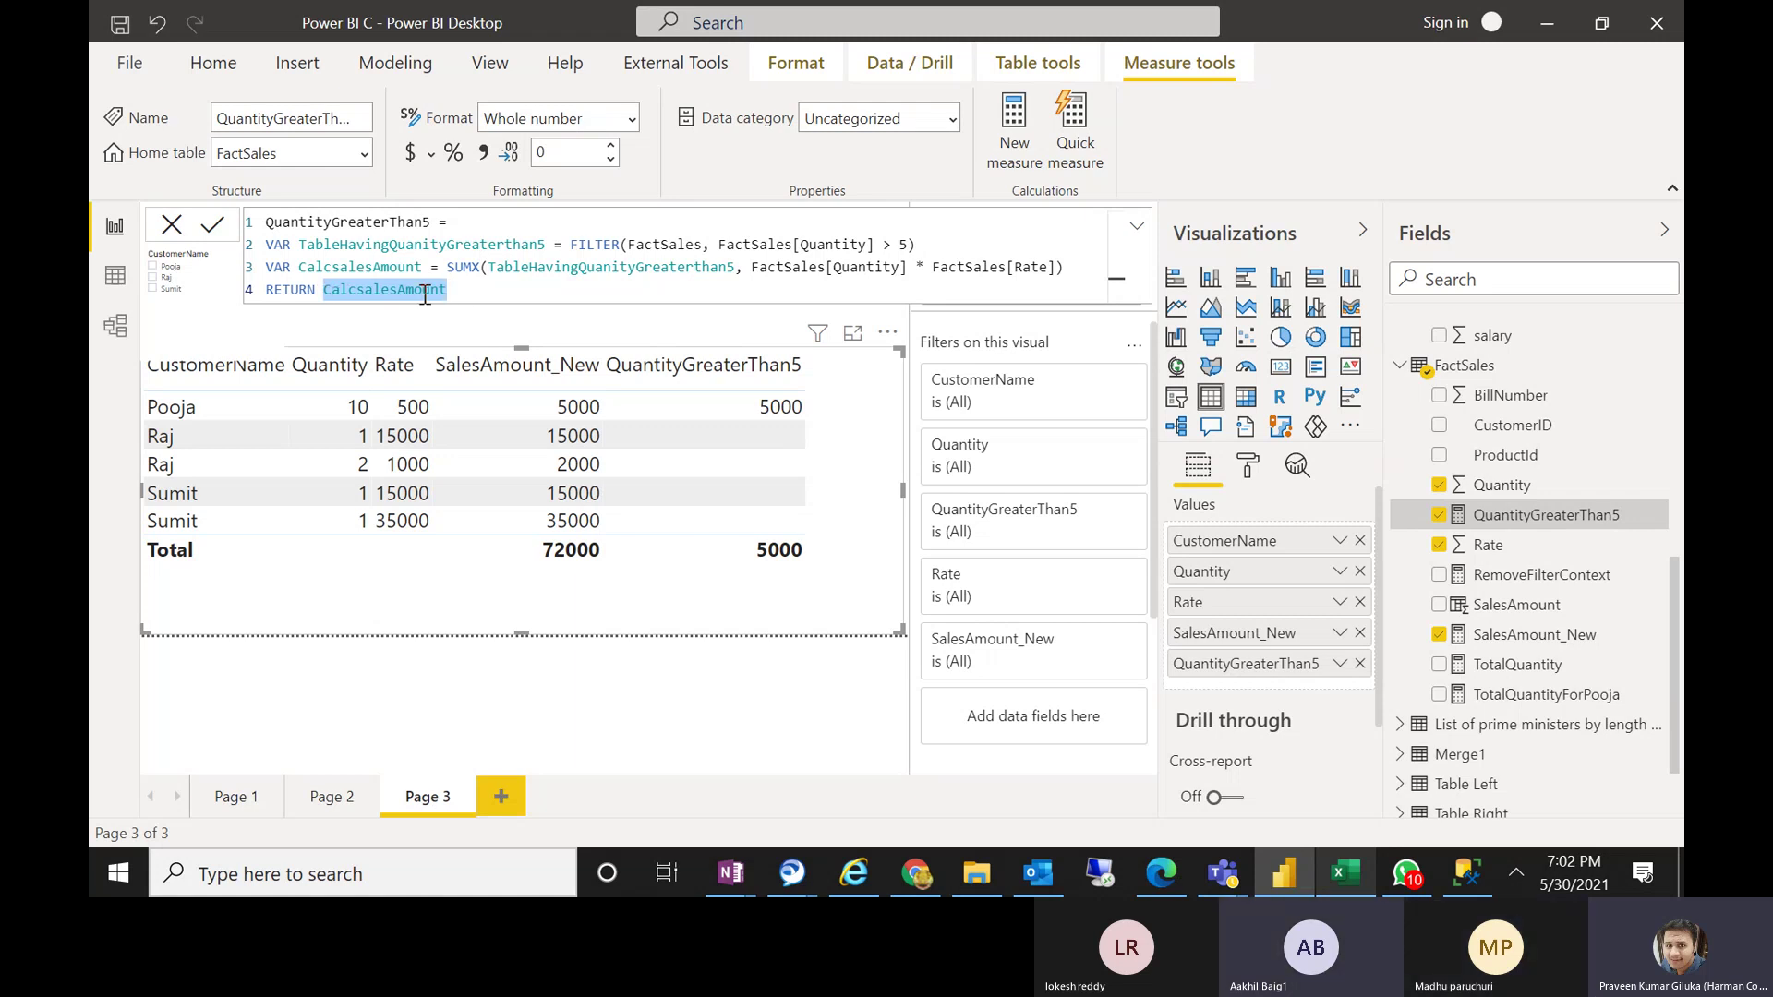
{"action": "left_click_drag", "start_coordinate": [447, 267], "coordinate": [1077, 266]}
{"action": "key", "text": "ctrl+c"}
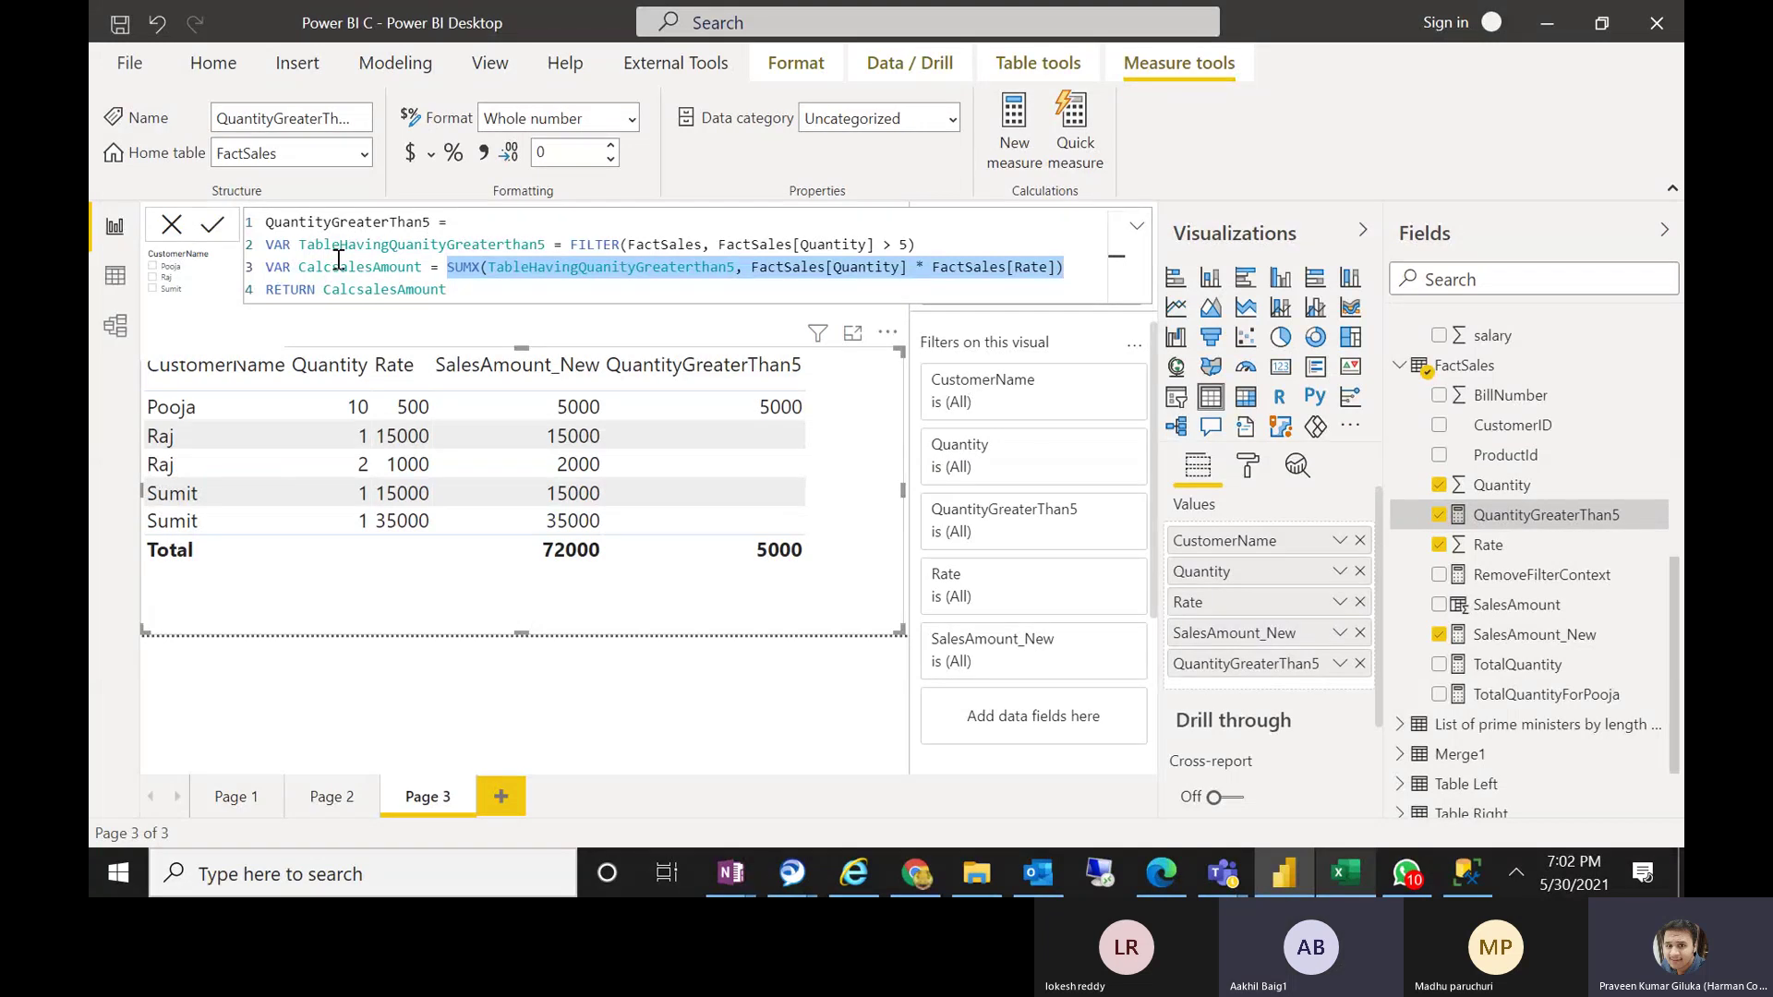
{"action": "left_click", "coordinate": [458, 292]}
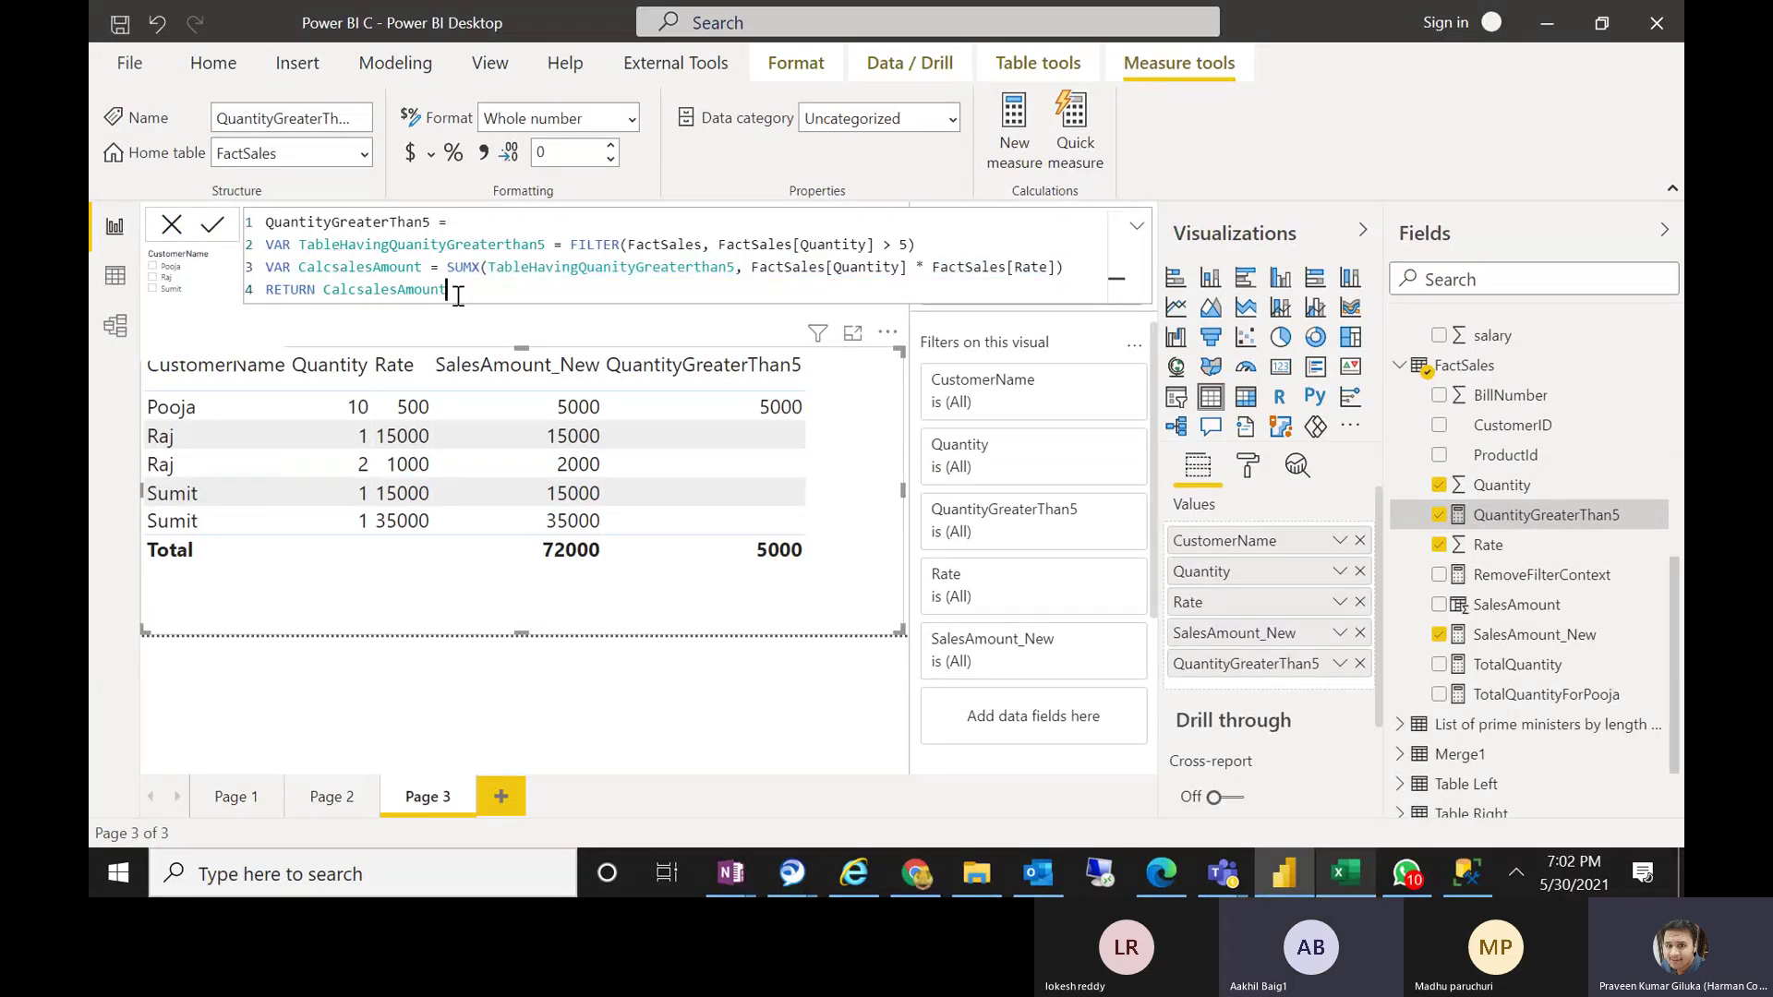
{"action": "left_click_drag", "start_coordinate": [458, 292], "coordinate": [327, 292]}
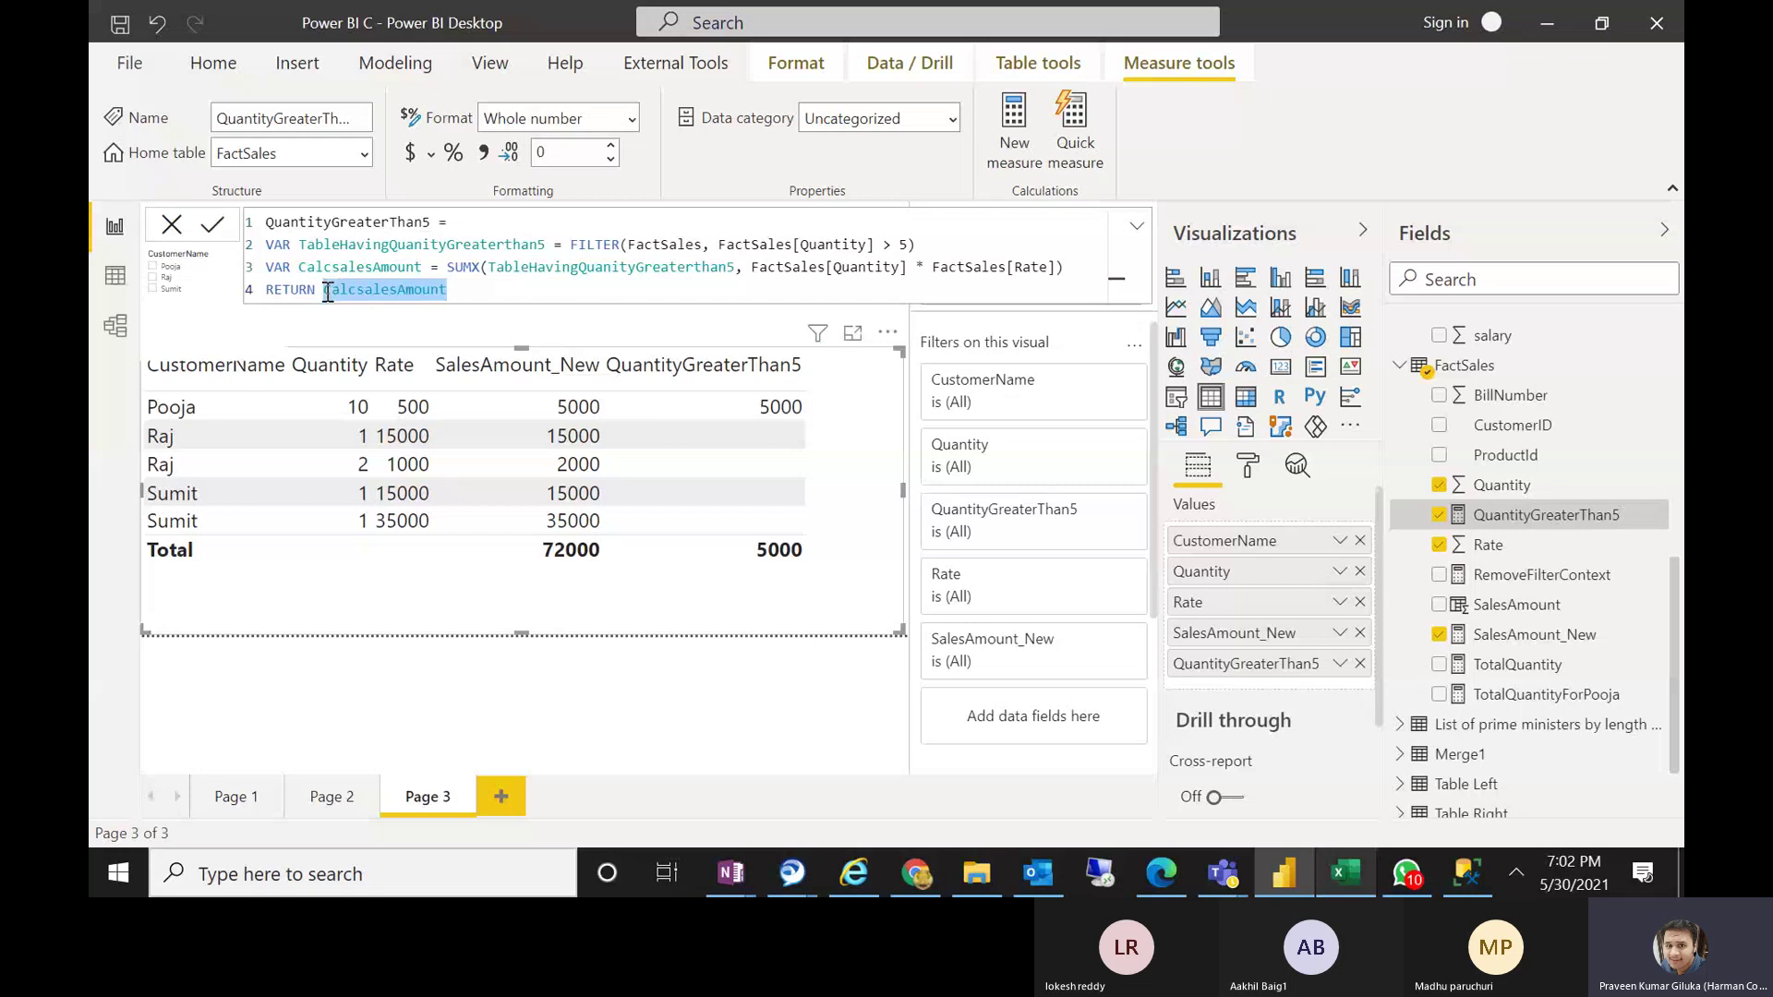
{"action": "key", "text": "ctrl+v"}
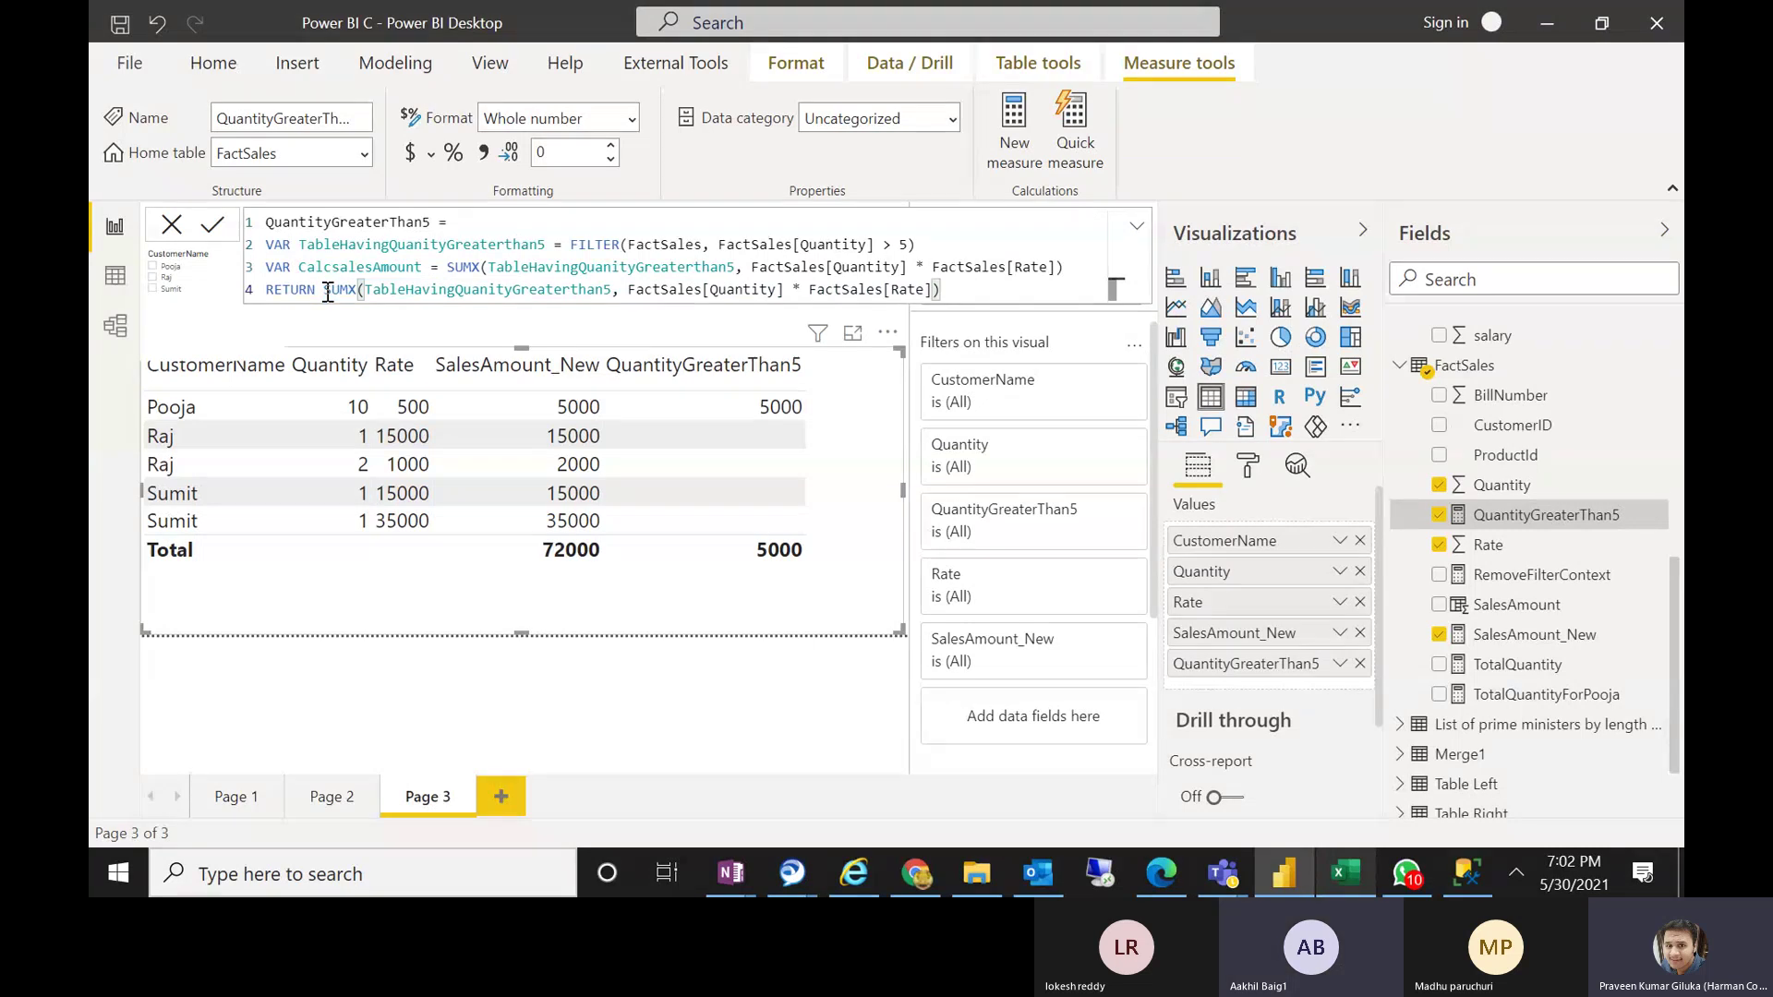
Delete the CalcsalesAmount variable line from the measure and commit the shortened formula
{"action": "triple_click", "coordinate": [267, 267]}
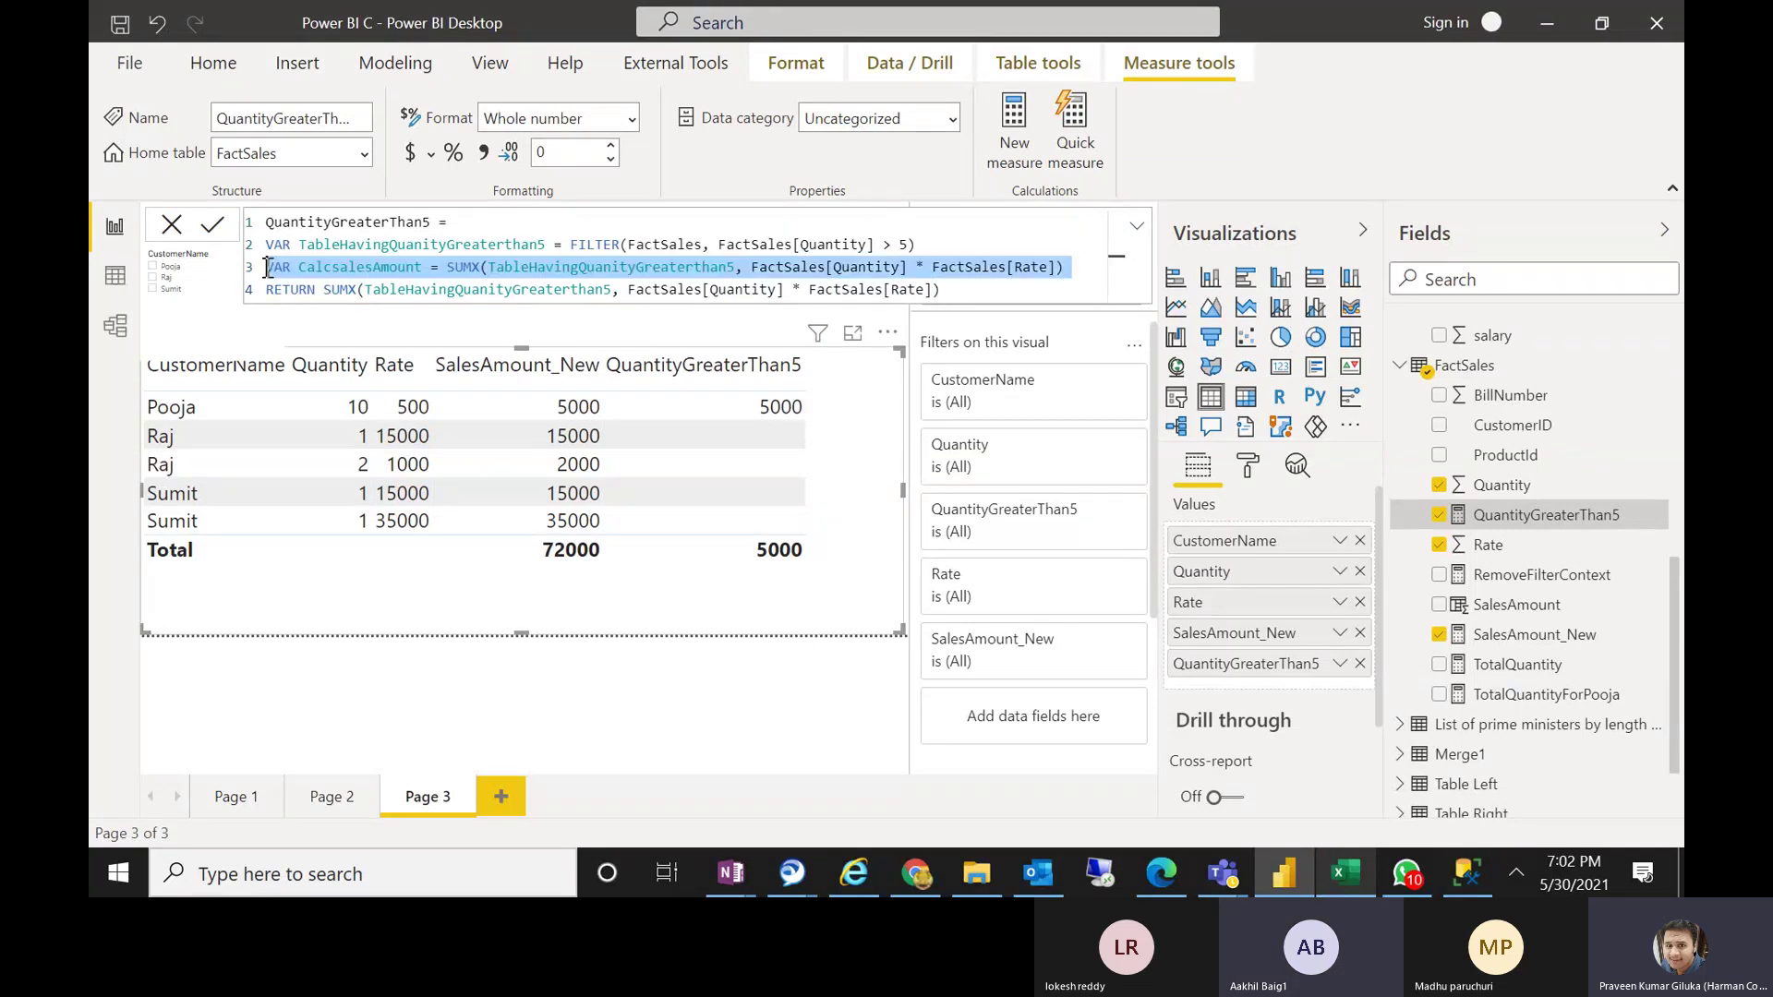
{"action": "key", "text": "Delete"}
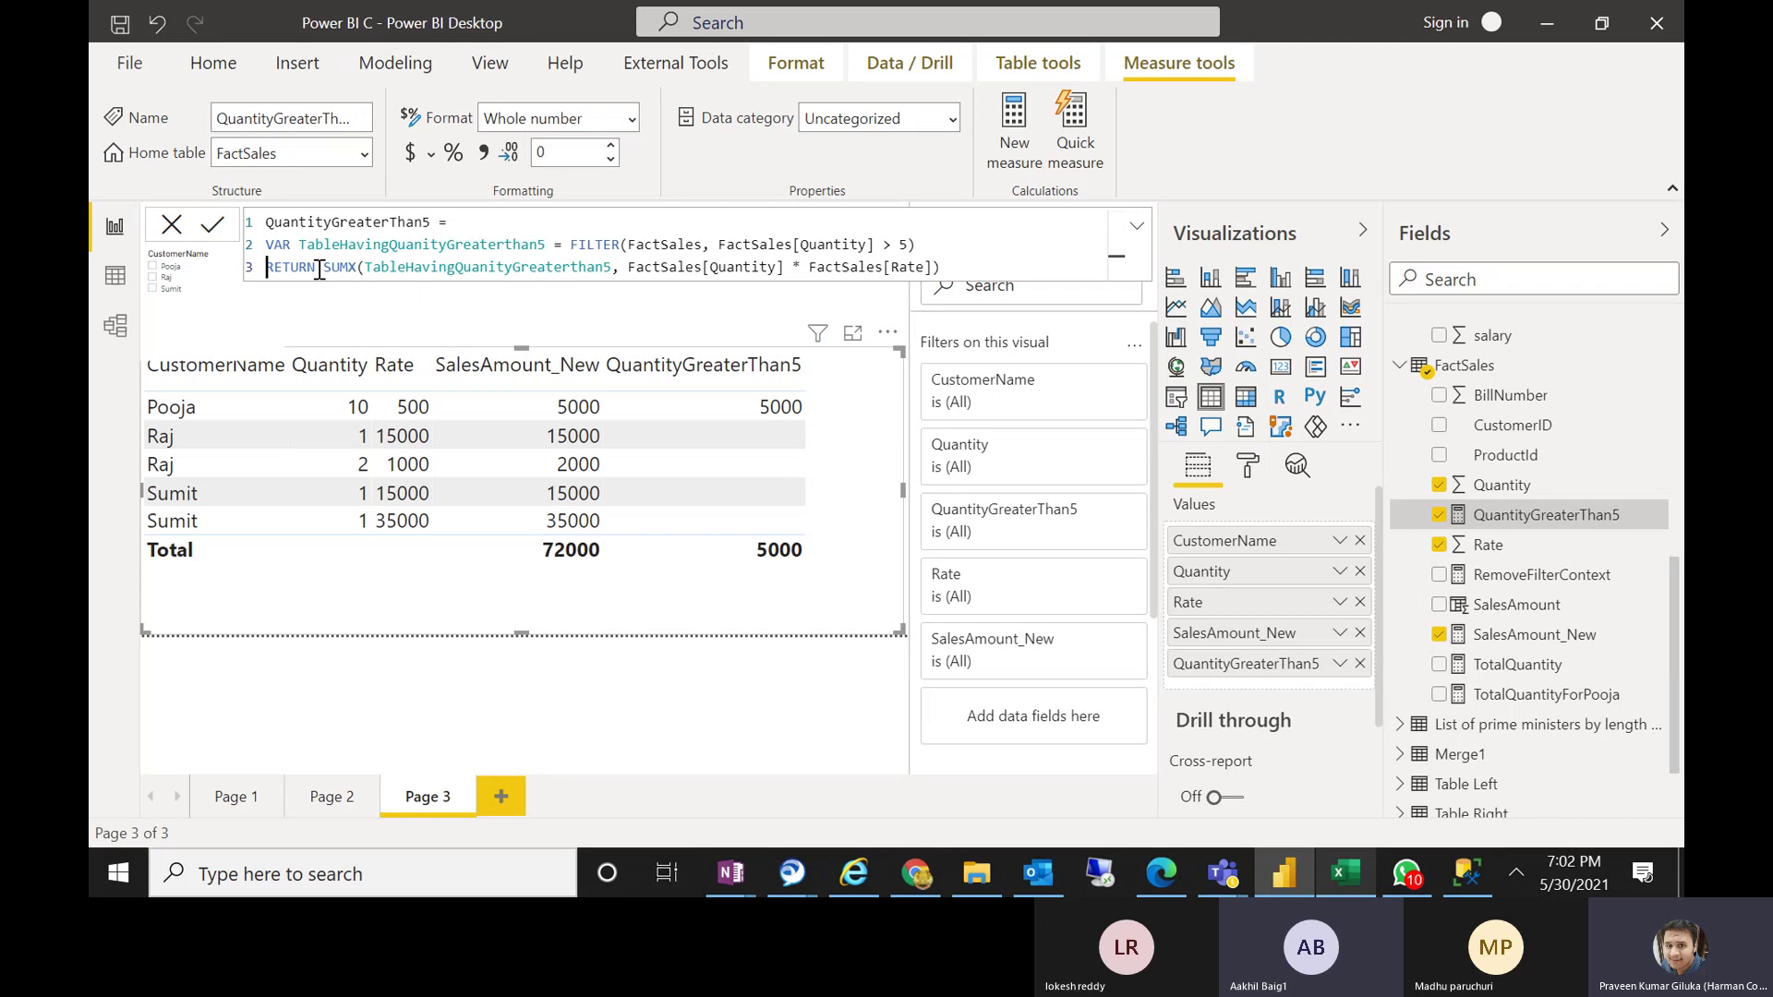
{"action": "left_click_drag", "start_coordinate": [319, 268], "coordinate": [875, 249]}
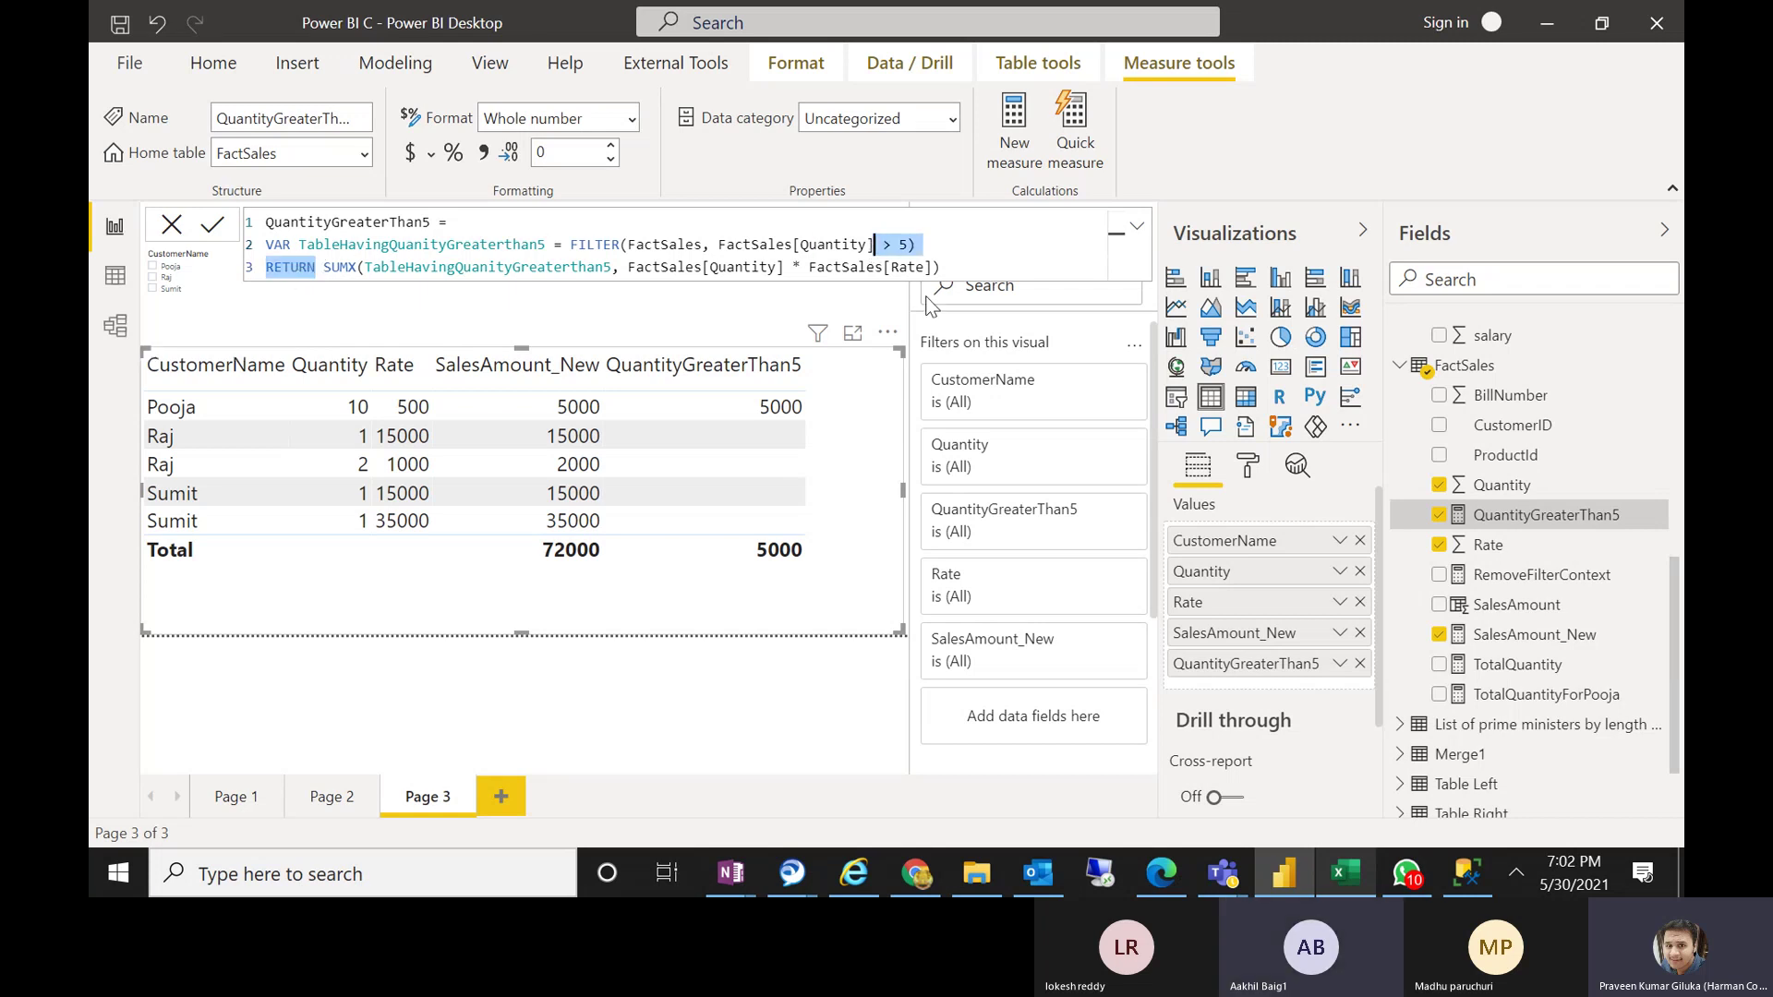
{"action": "left_click", "coordinate": [977, 269]}
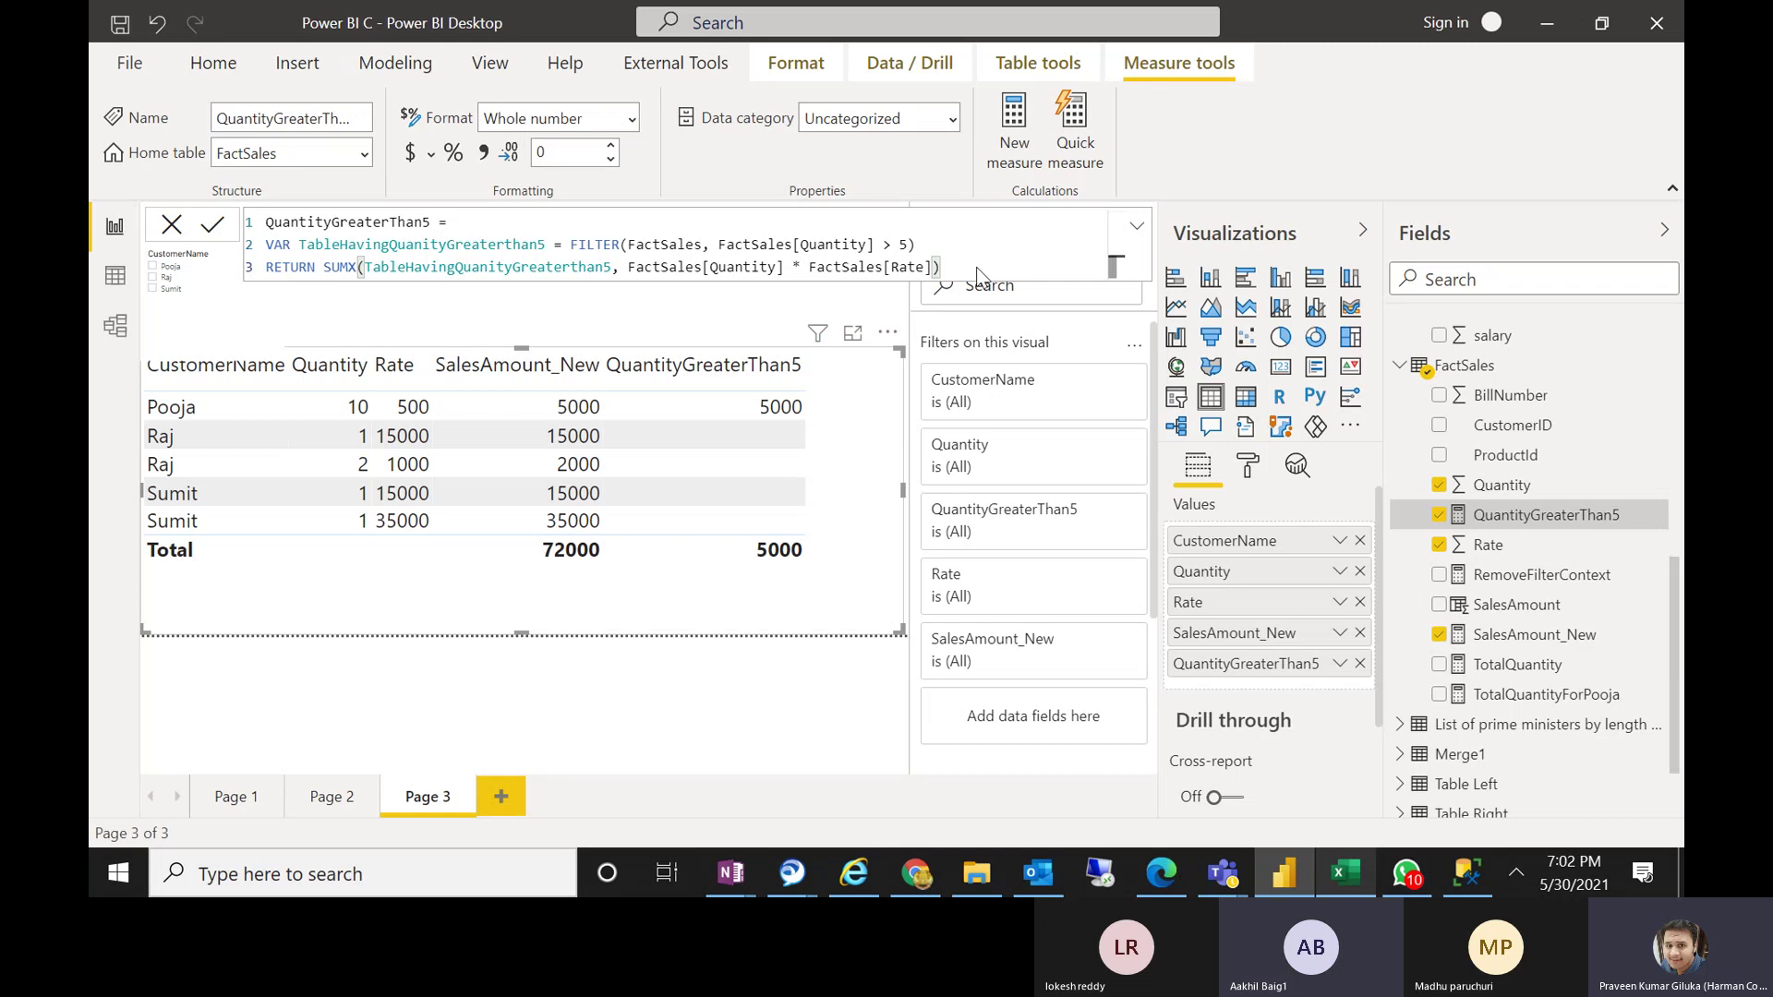
{"action": "key", "text": "Return"}
{"action": "left_click_drag", "start_coordinate": [323, 267], "coordinate": [951, 270]}
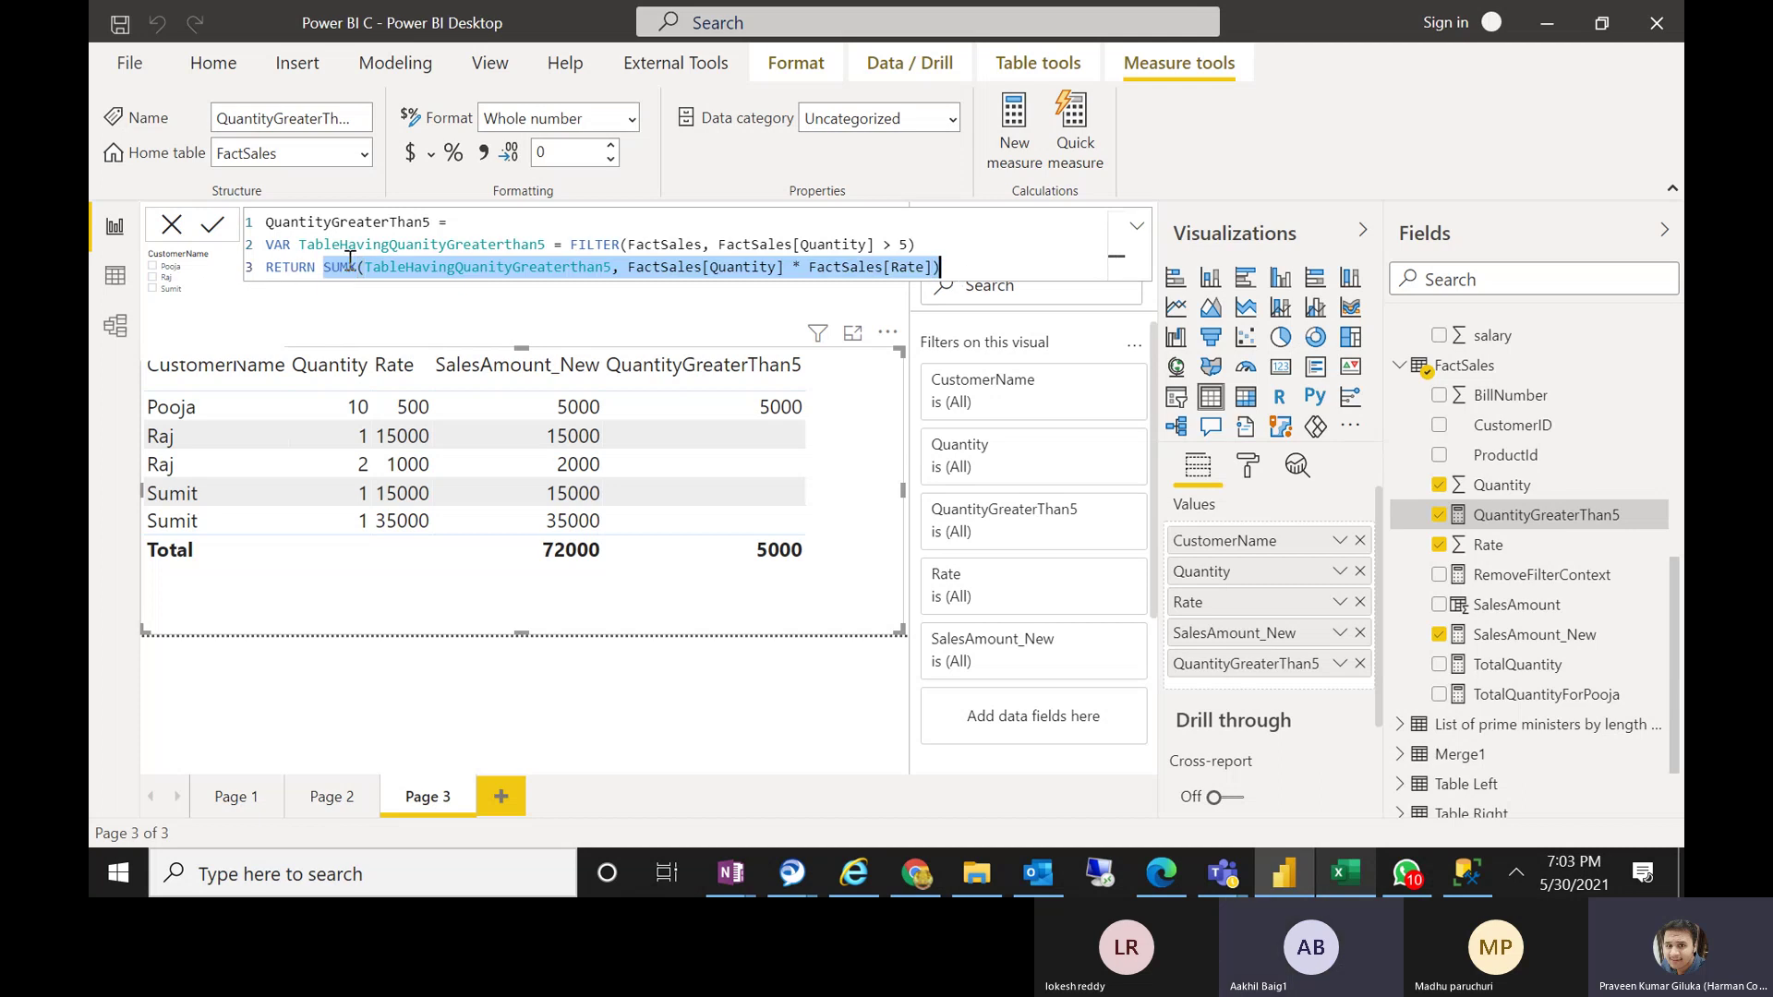
{"action": "mouse_move", "coordinate": [289, 249]}
{"action": "left_mouse_down"}
{"action": "mouse_move", "coordinate": [265, 249]}
{"action": "mouse_move", "coordinate": [286, 267]}
{"action": "left_mouse_up"}
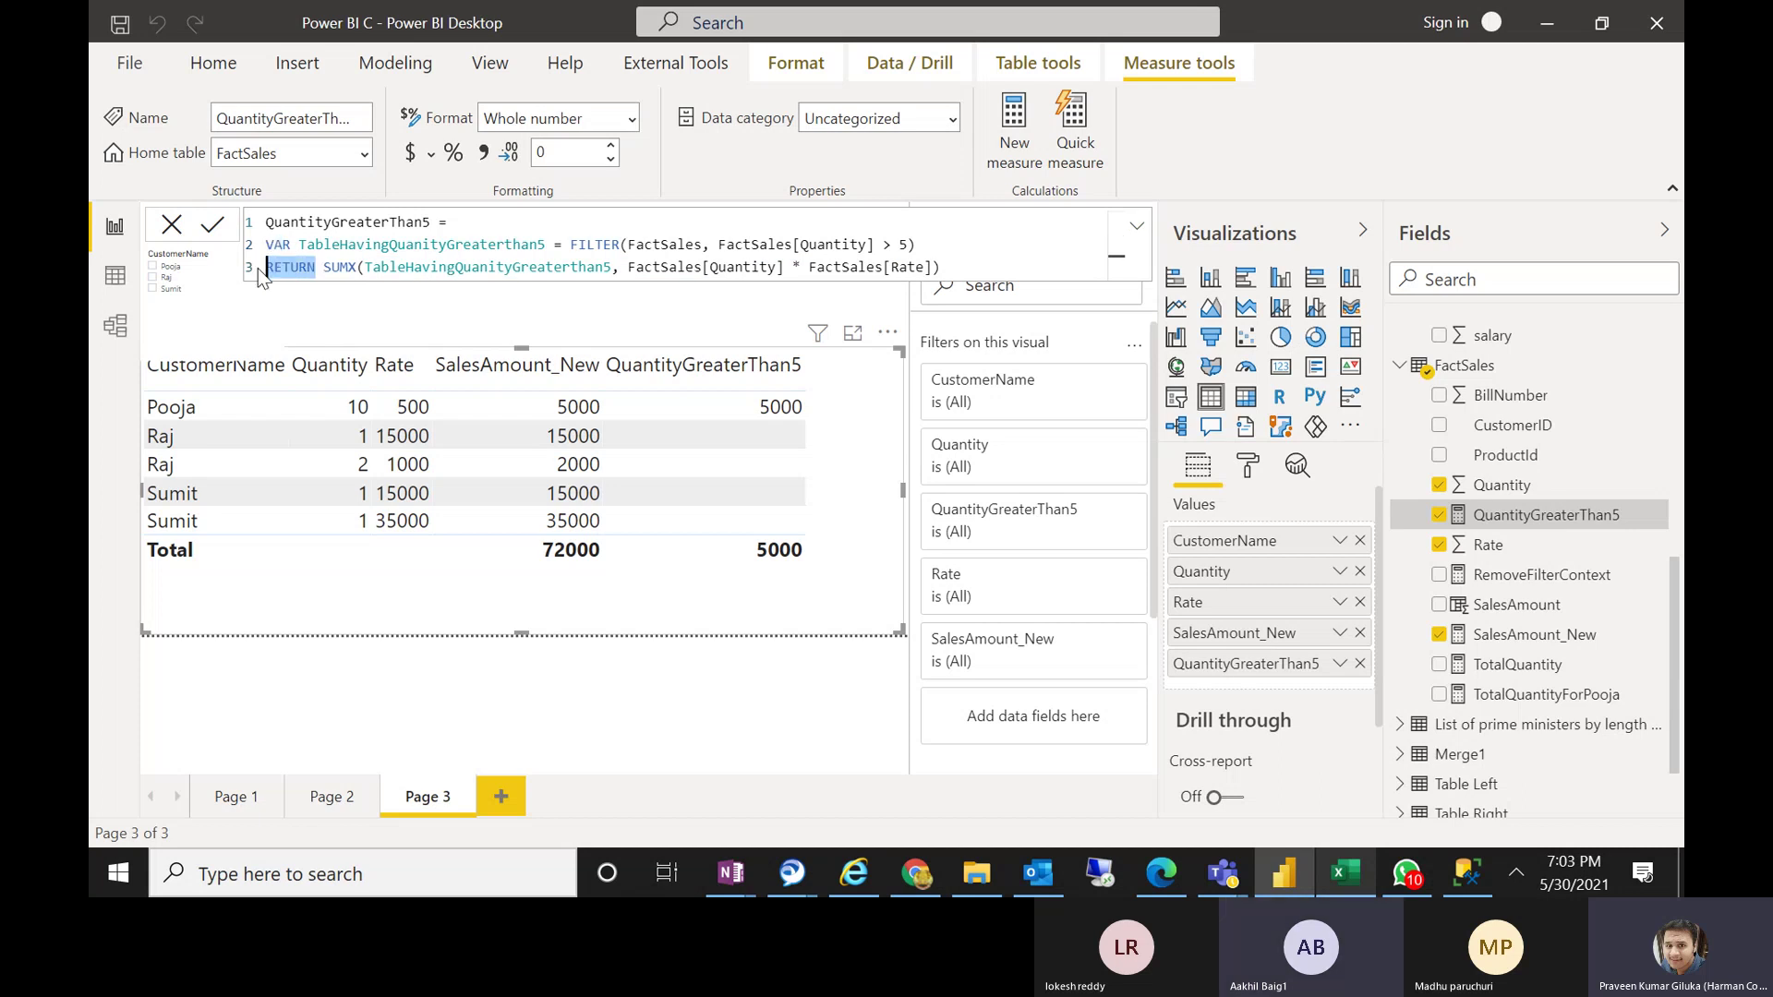
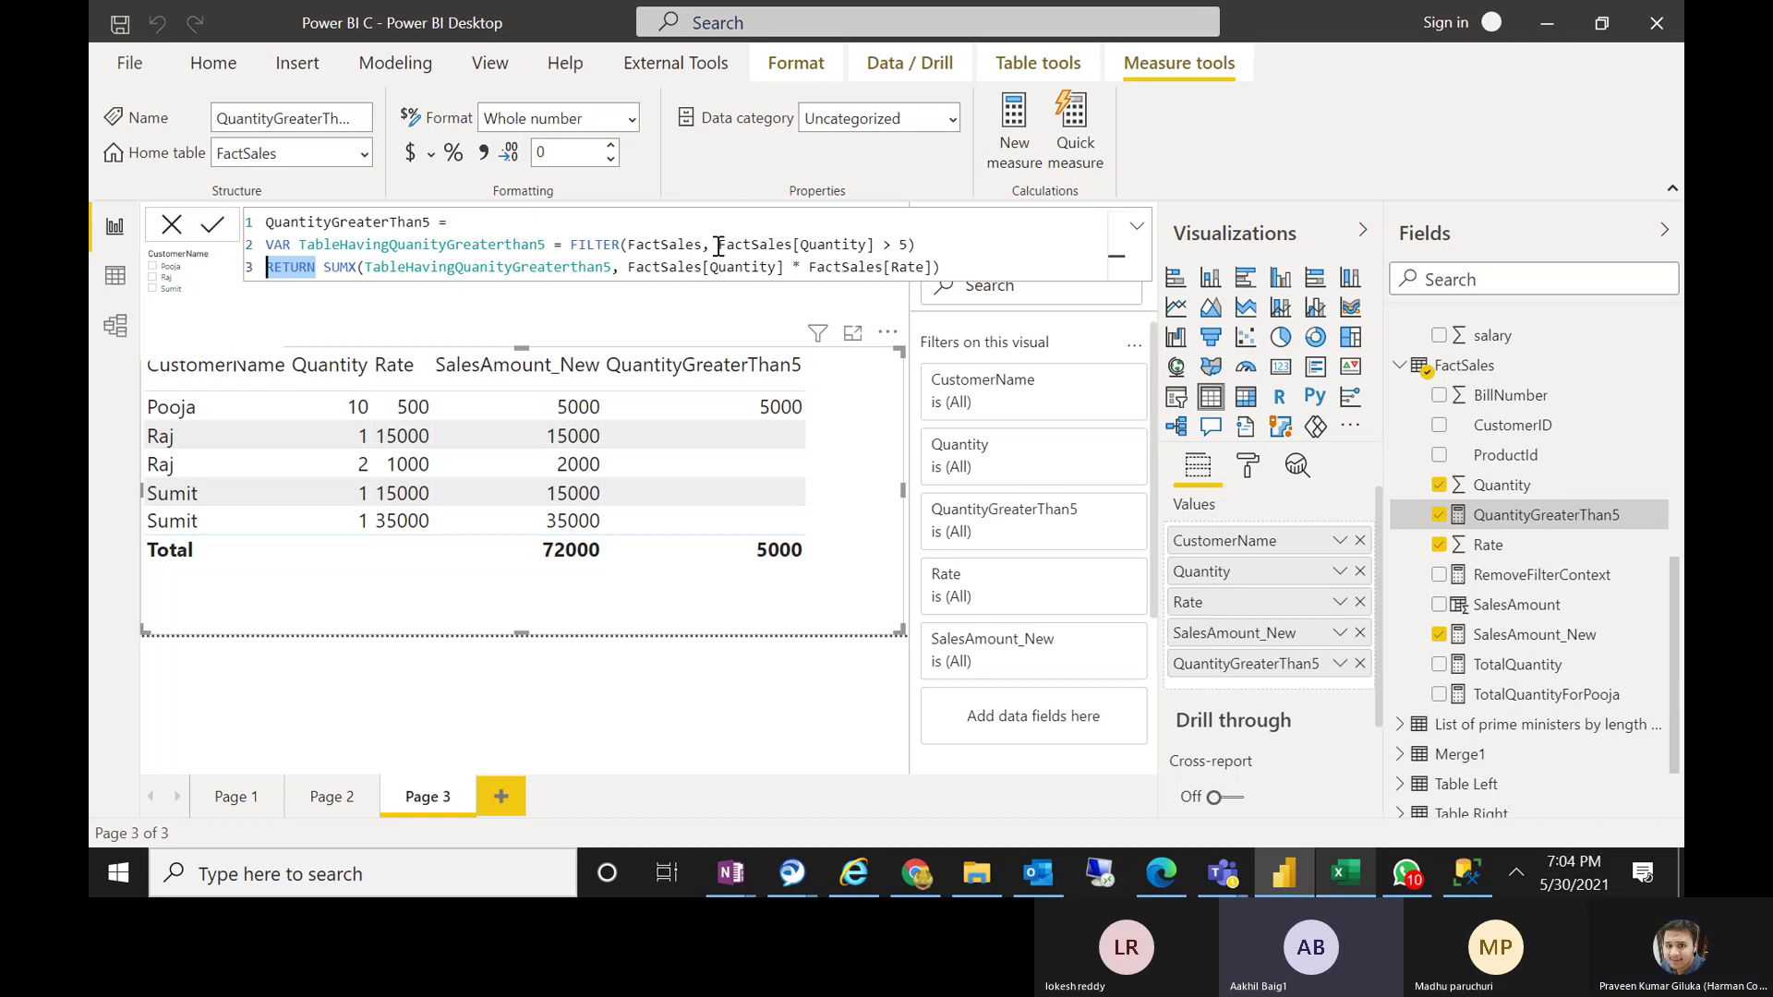
Replace the FILTER condition in the table variable with FactSales[Rate] > 1000 and commit the measure
{"action": "left_click_drag", "start_coordinate": [718, 245], "coordinate": [914, 245]}
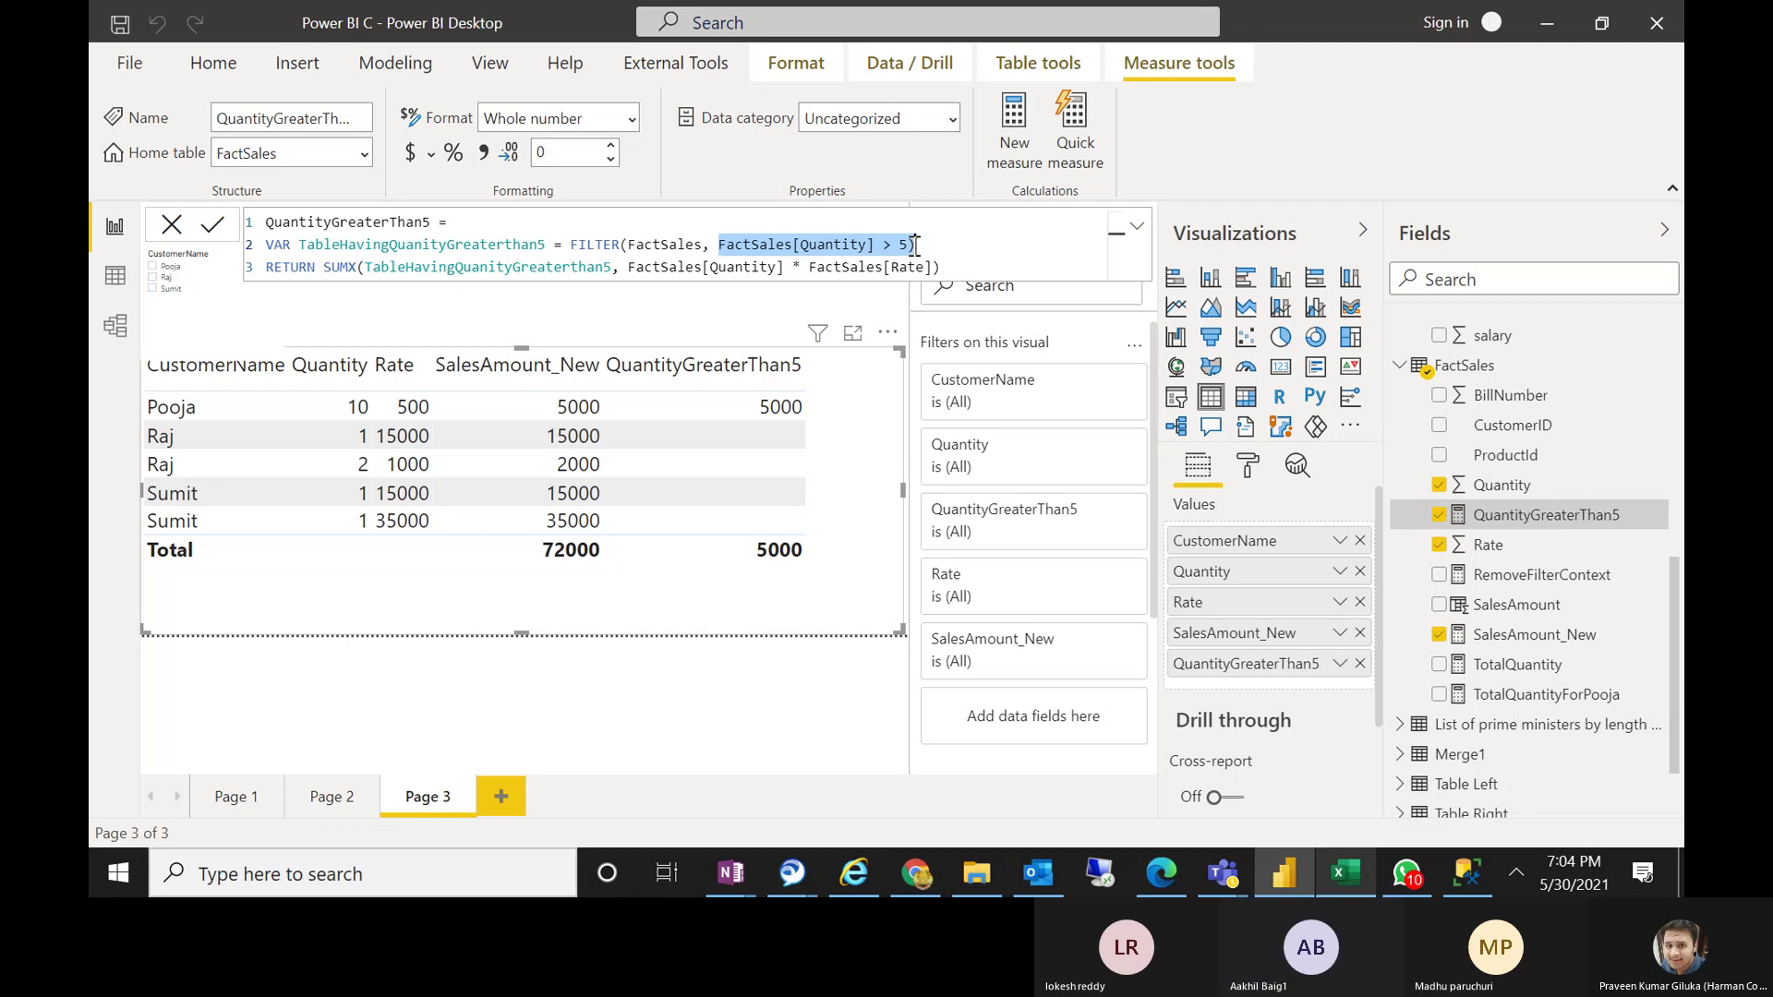
{"action": "type", "text": "RATE"}
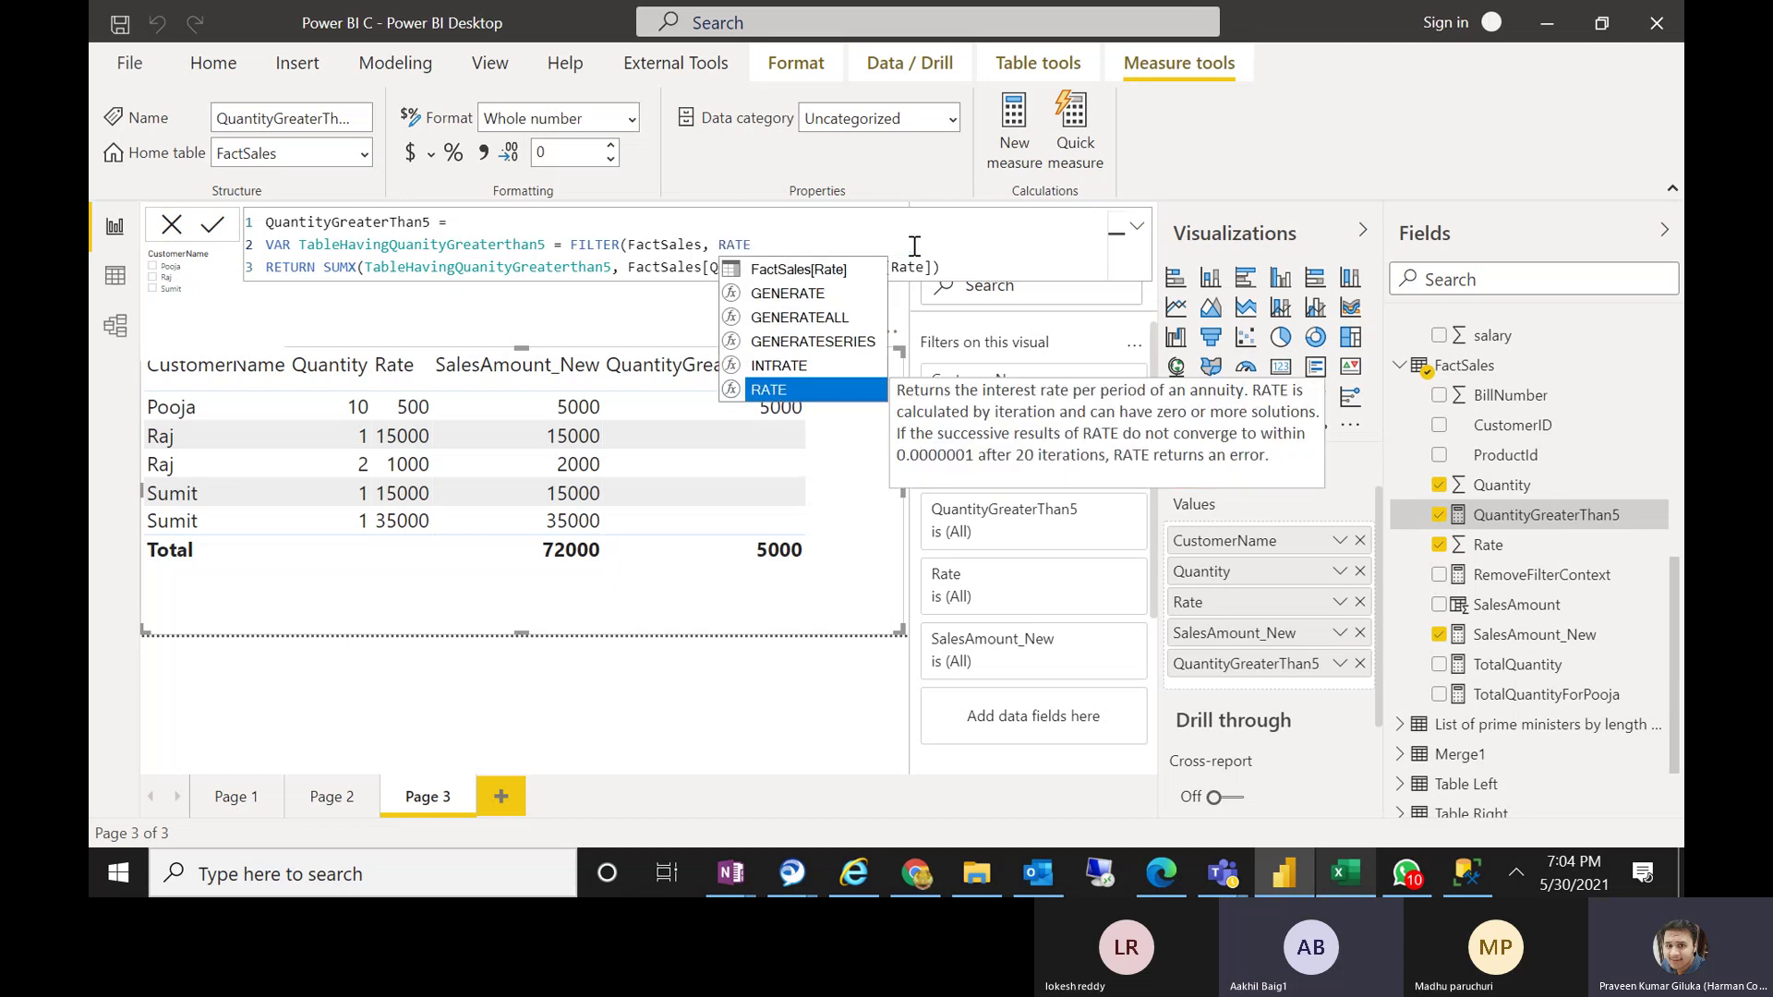
{"action": "key", "text": "Up"}
{"action": "key", "text": "Up"}
{"action": "key", "text": "Up"}
{"action": "key", "text": "Up"}
{"action": "key", "text": "Up"}
{"action": "key", "text": "Tab"}
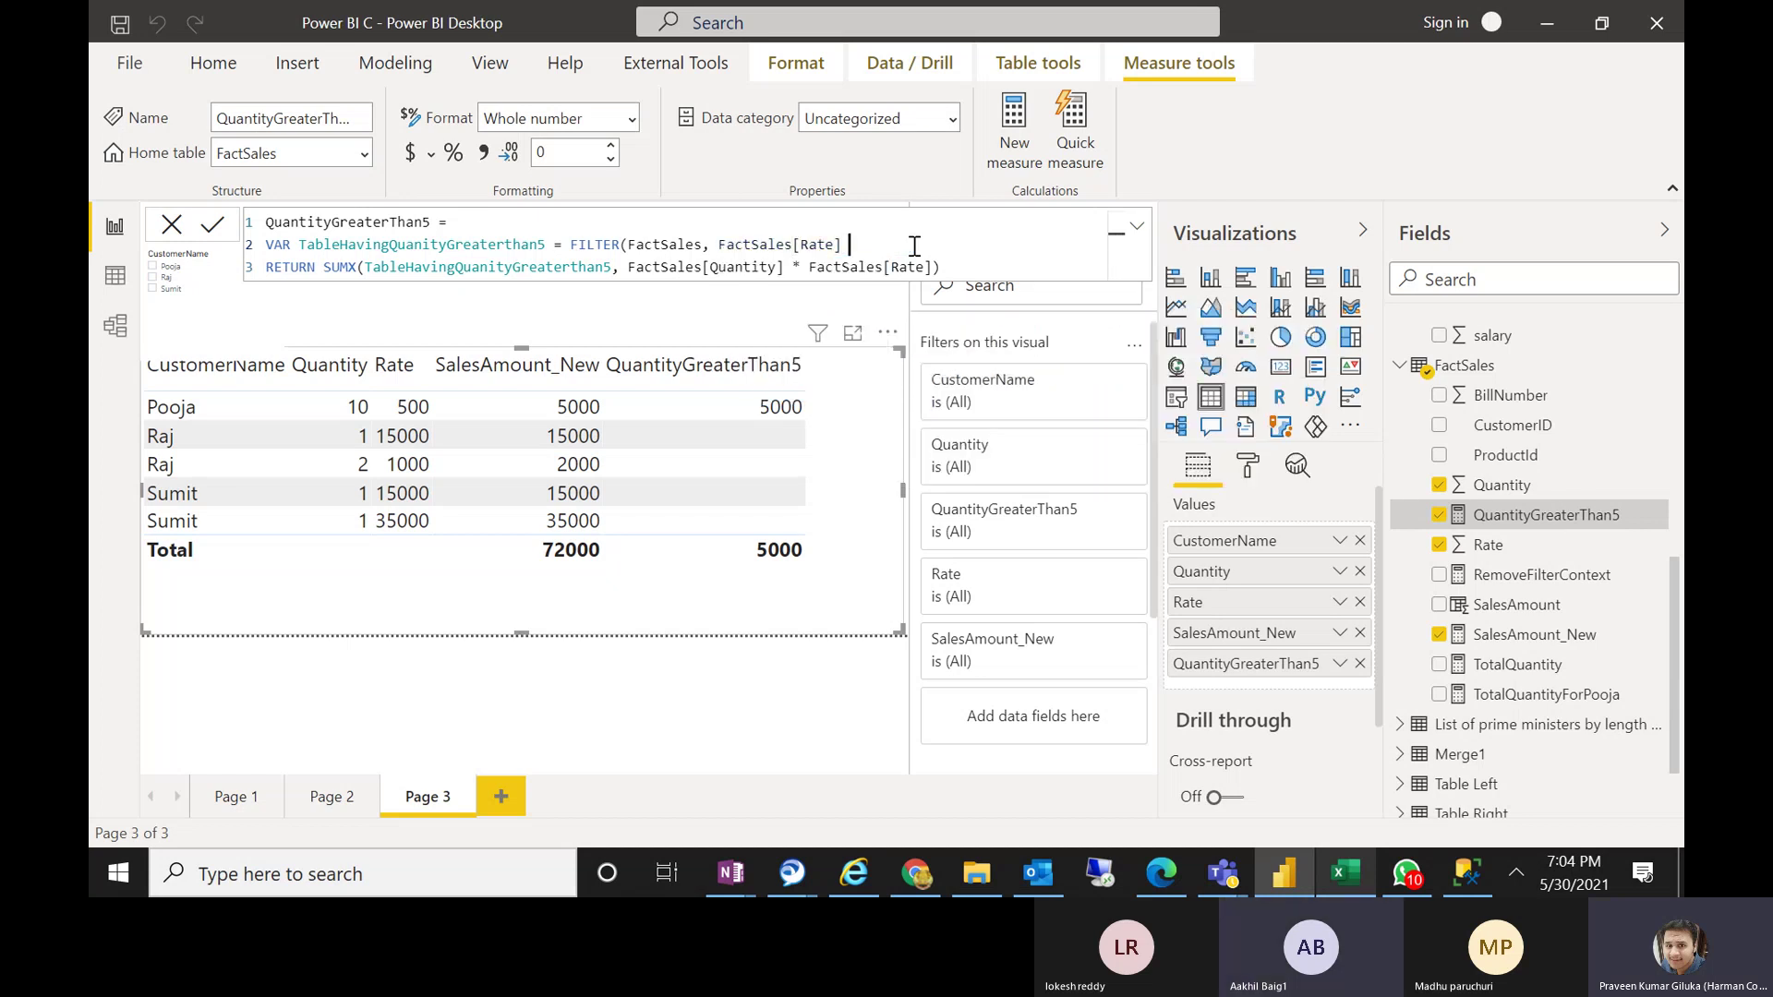
{"action": "type", "text": "> 1000)"}
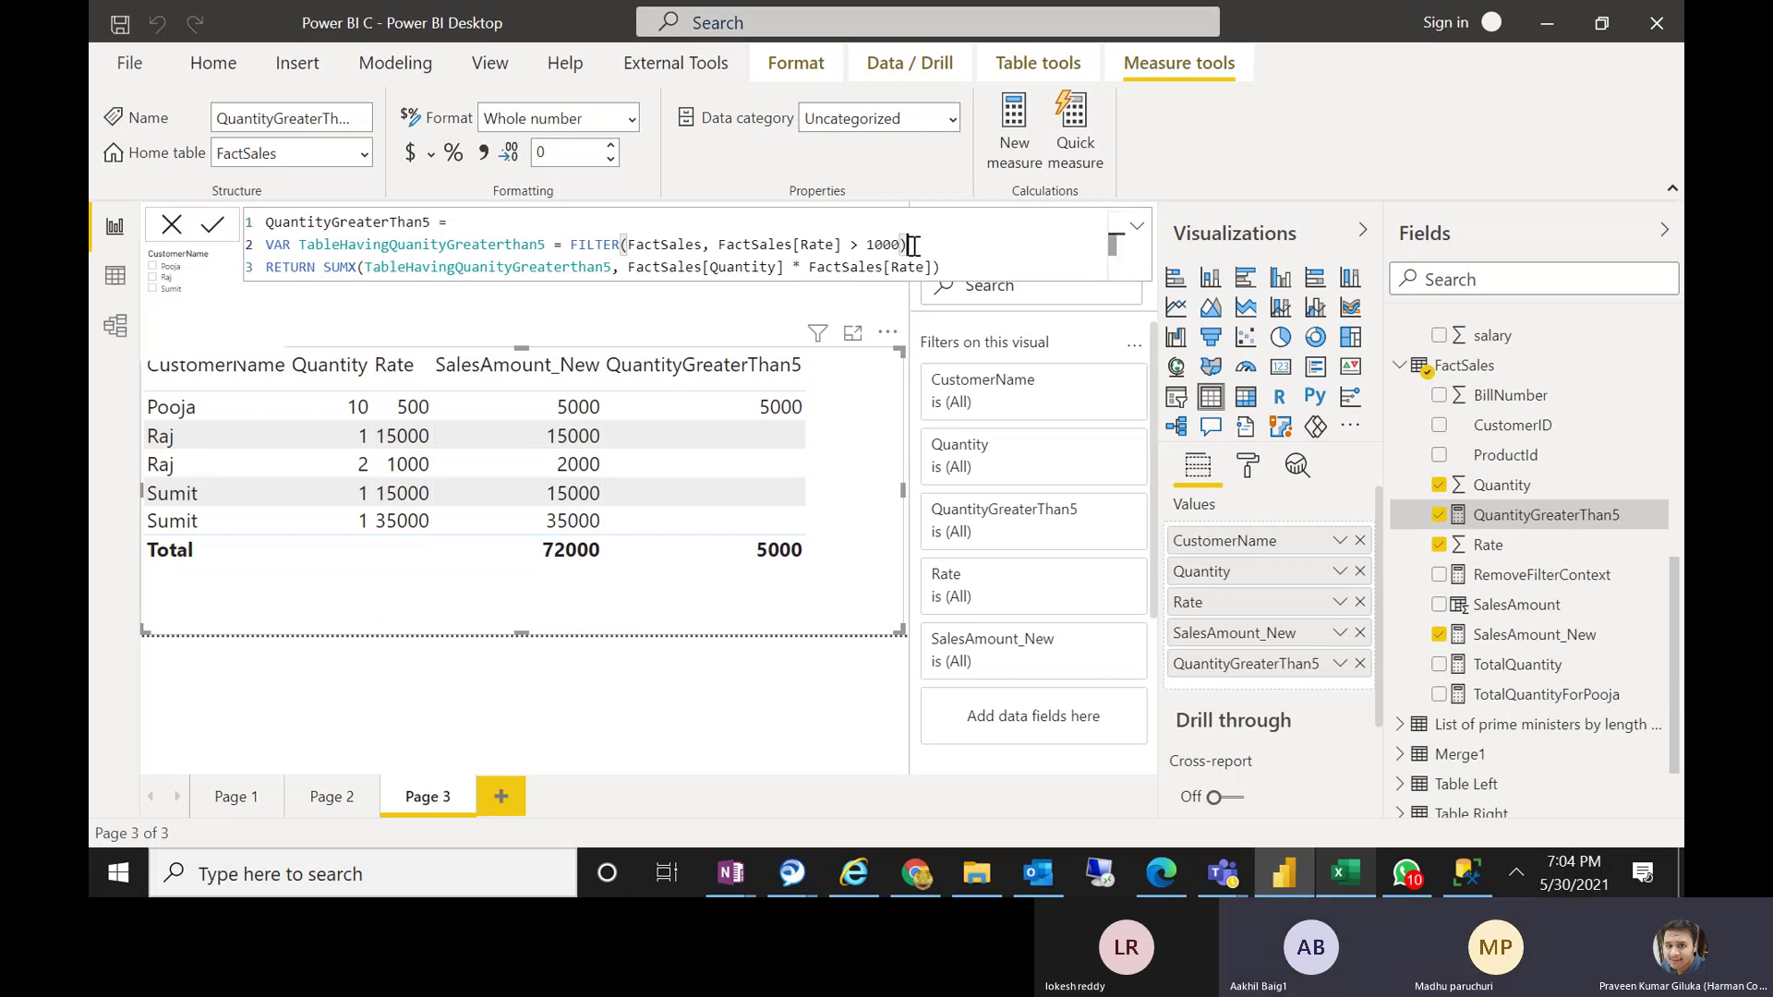
{"action": "key", "text": "Return"}
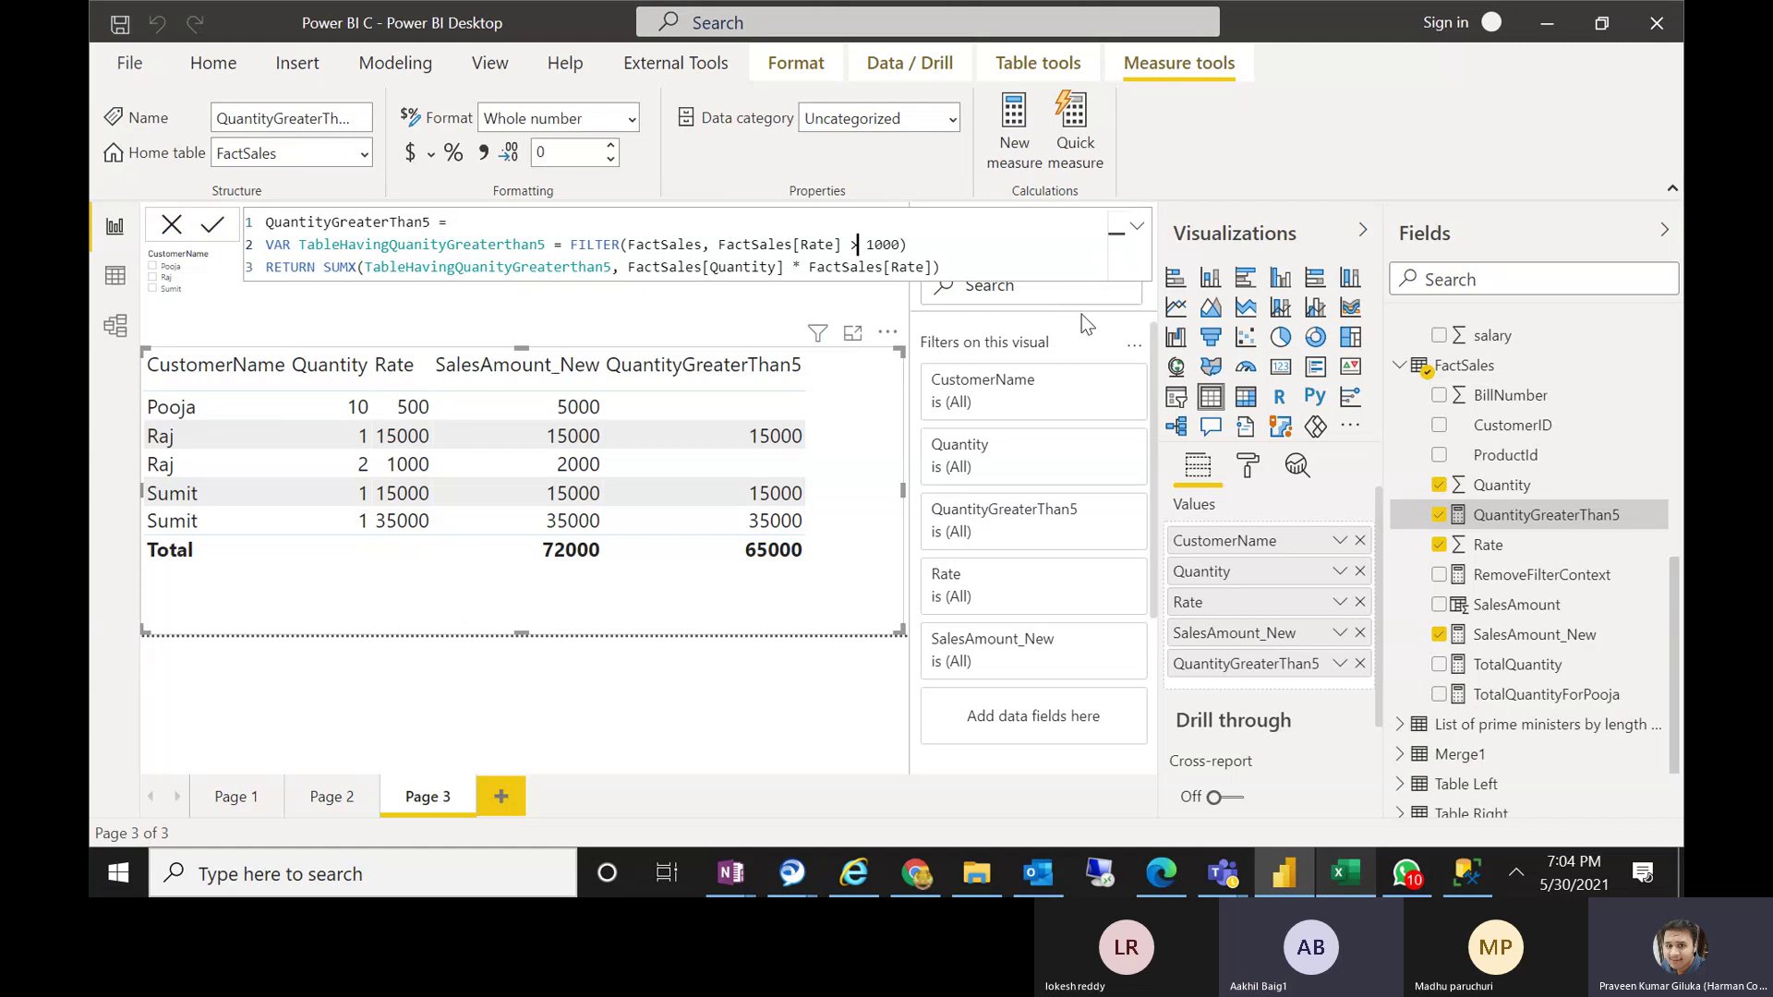
Change the Rate comparison in the FILTER condition to >= 1000 and commit the measure
{"action": "type", "text": "="}
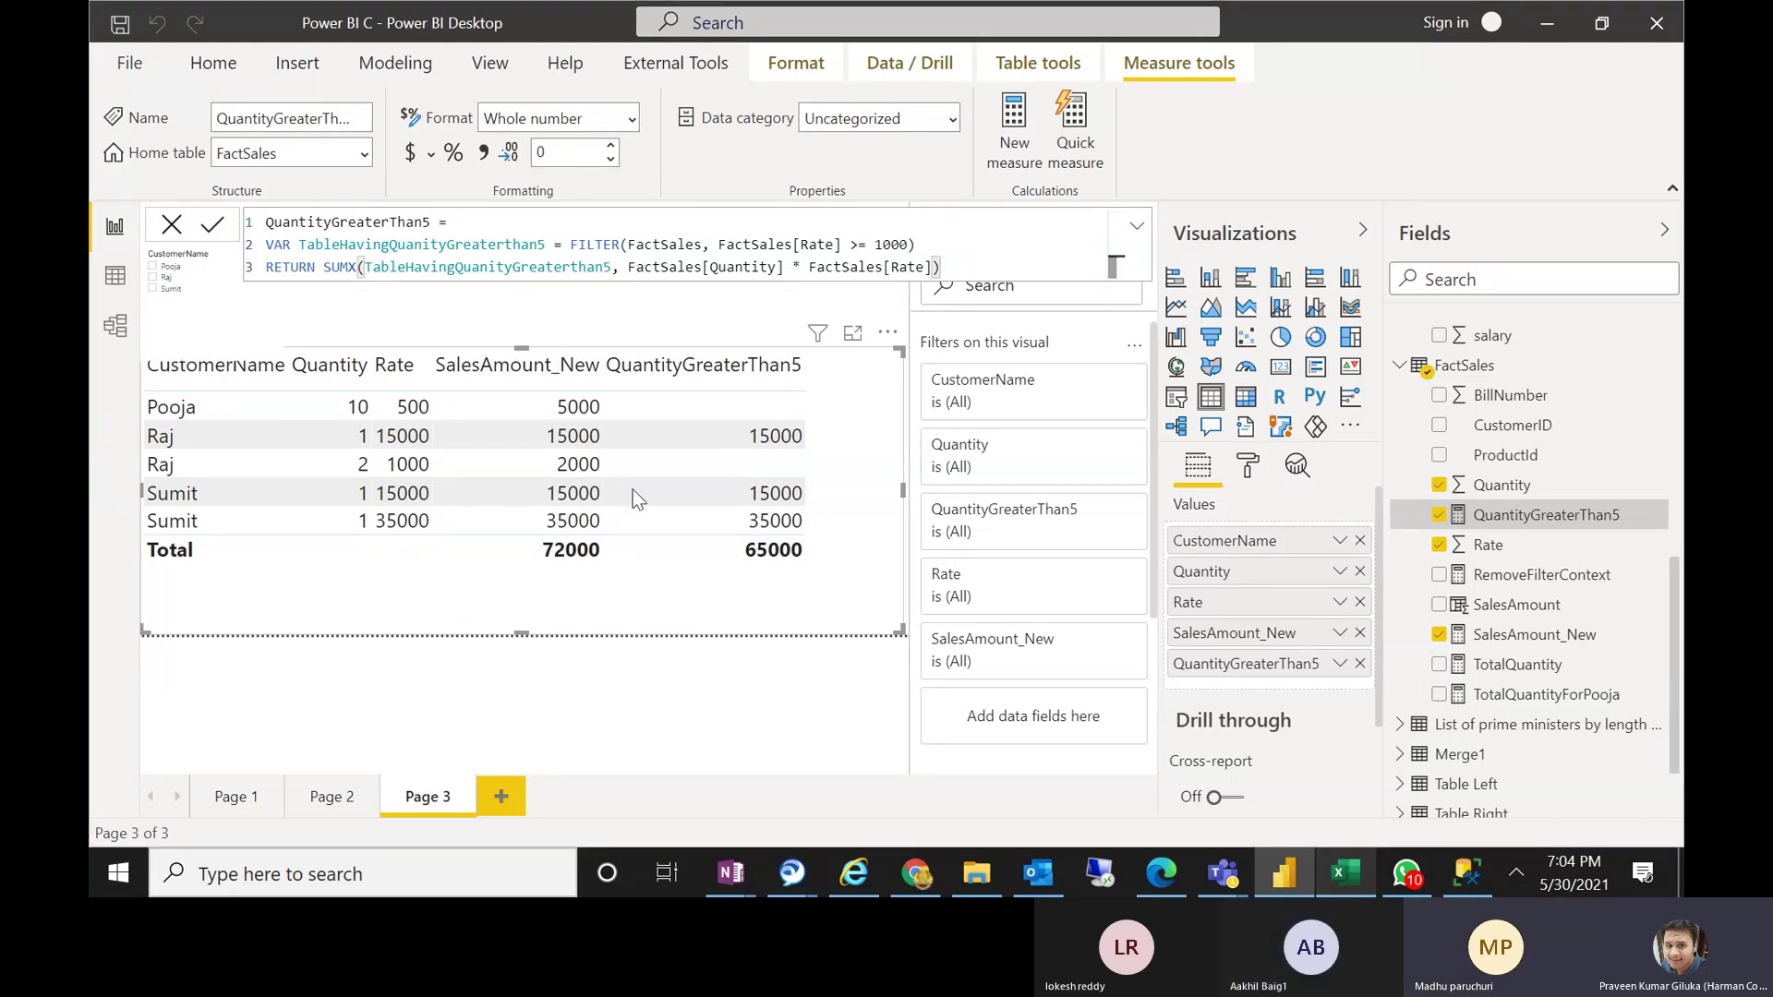
{"action": "left_click", "coordinate": [465, 467]}
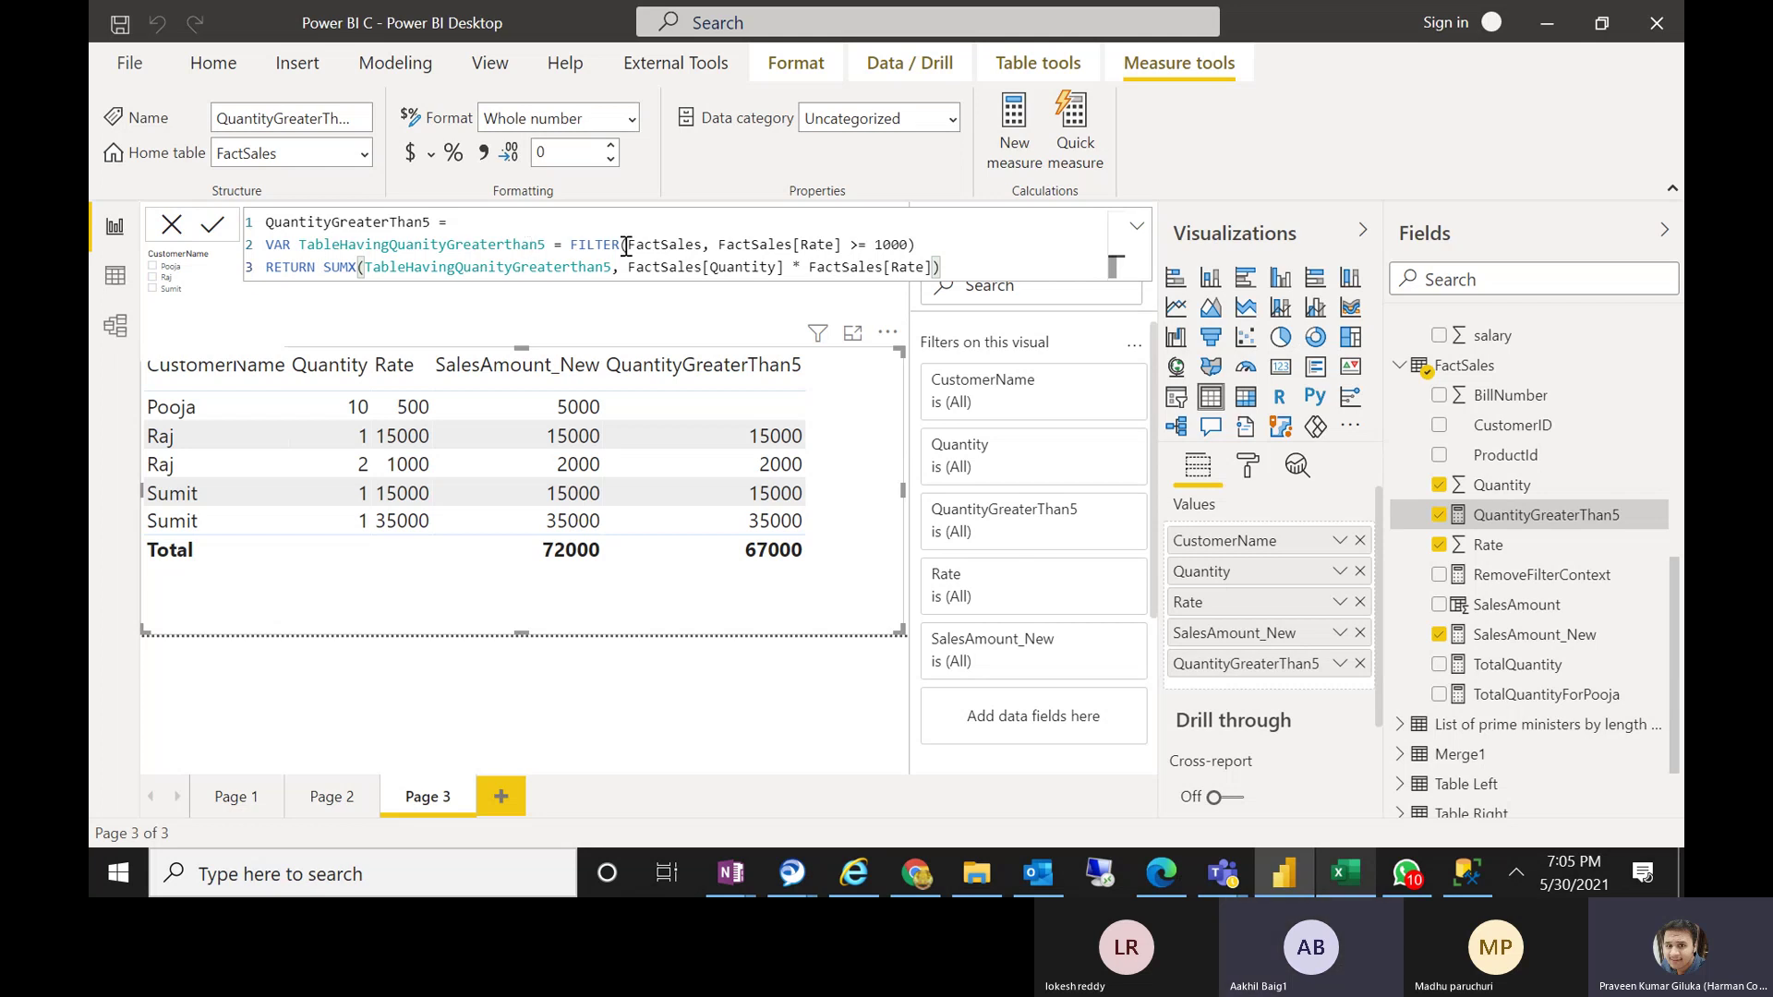
Replace the table variable inside SUMX with a copy of FILTER(FactSales, FactSales[Rate] >= 1000)
{"action": "left_click_drag", "start_coordinate": [364, 266], "coordinate": [610, 268]}
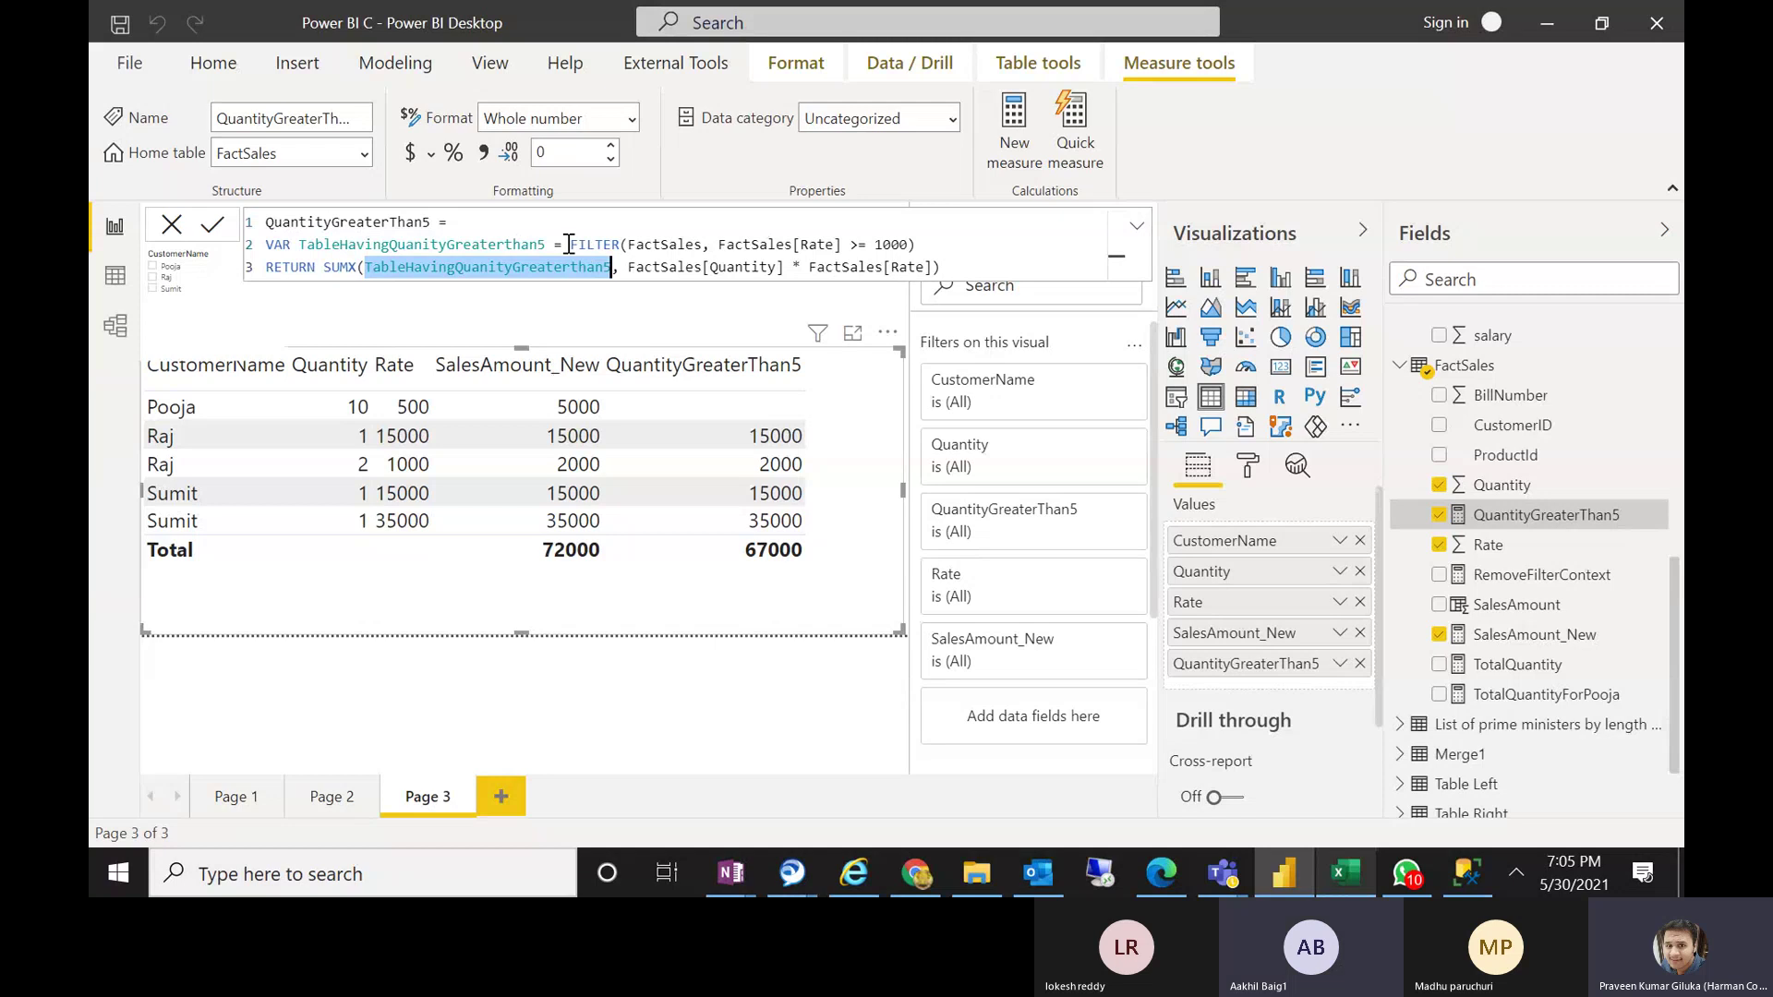
{"action": "left_click_drag", "start_coordinate": [570, 245], "coordinate": [917, 242]}
{"action": "key", "text": "ctrl+c"}
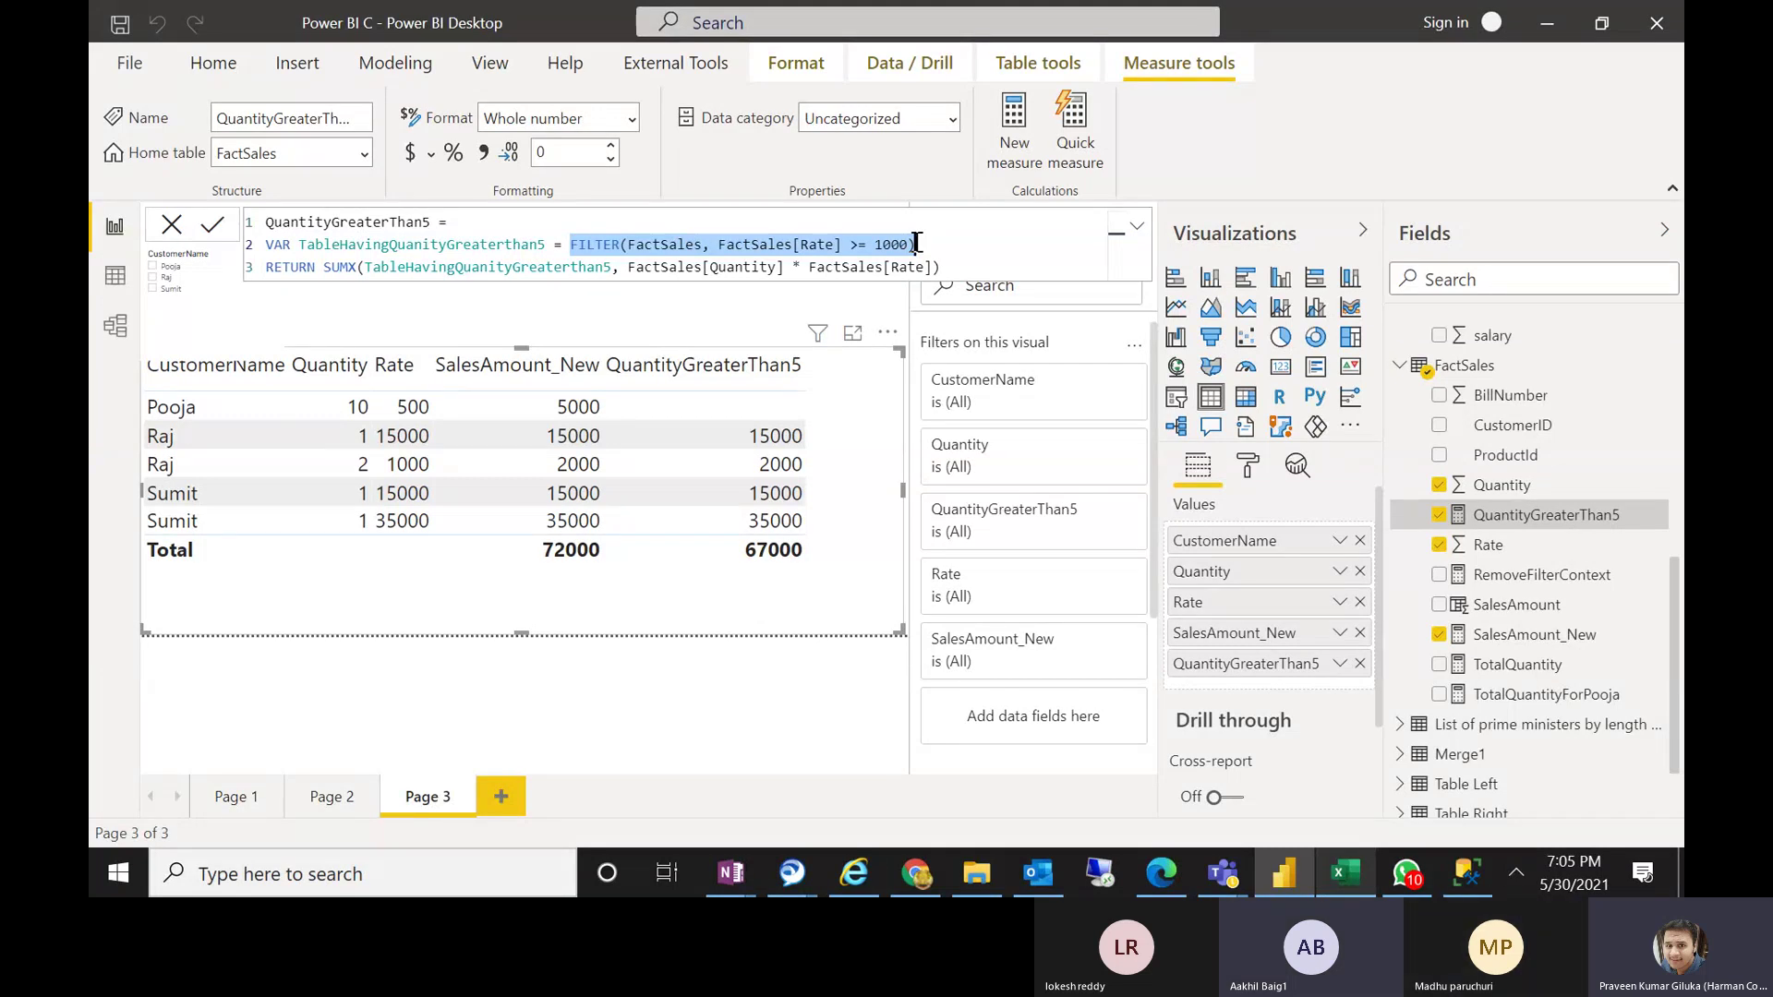
{"action": "double_click", "coordinate": [457, 268]}
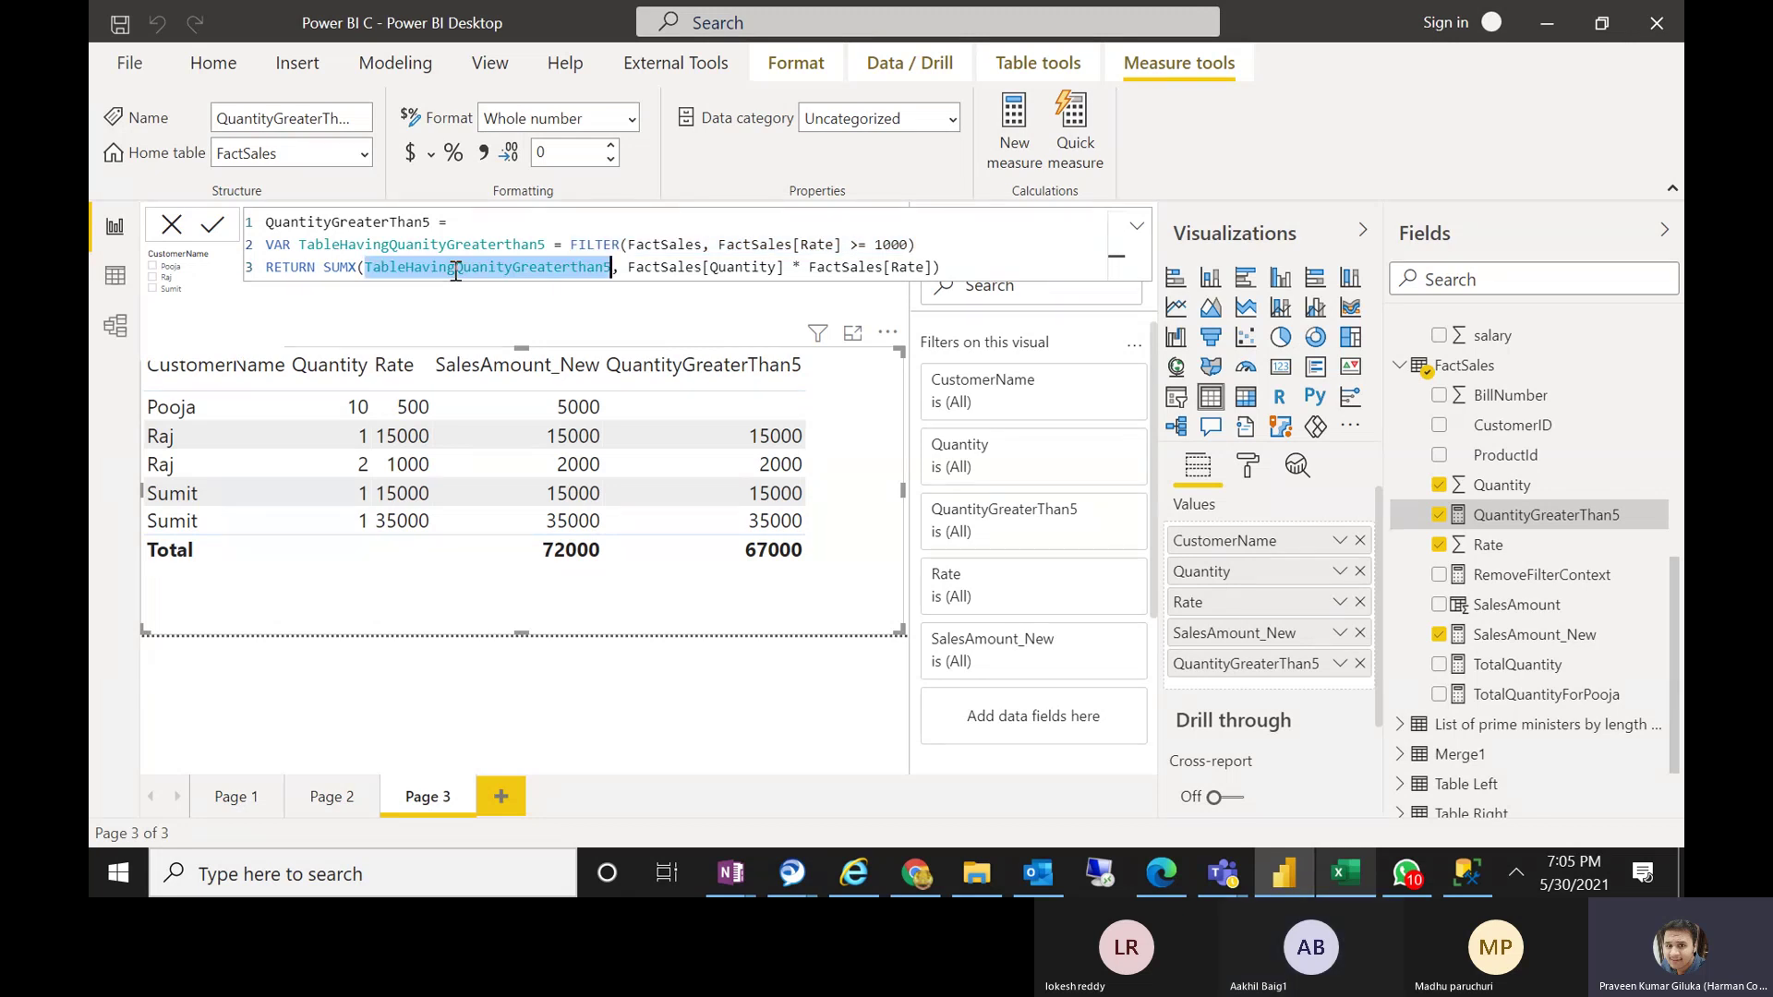
{"action": "key", "text": "ctrl+v"}
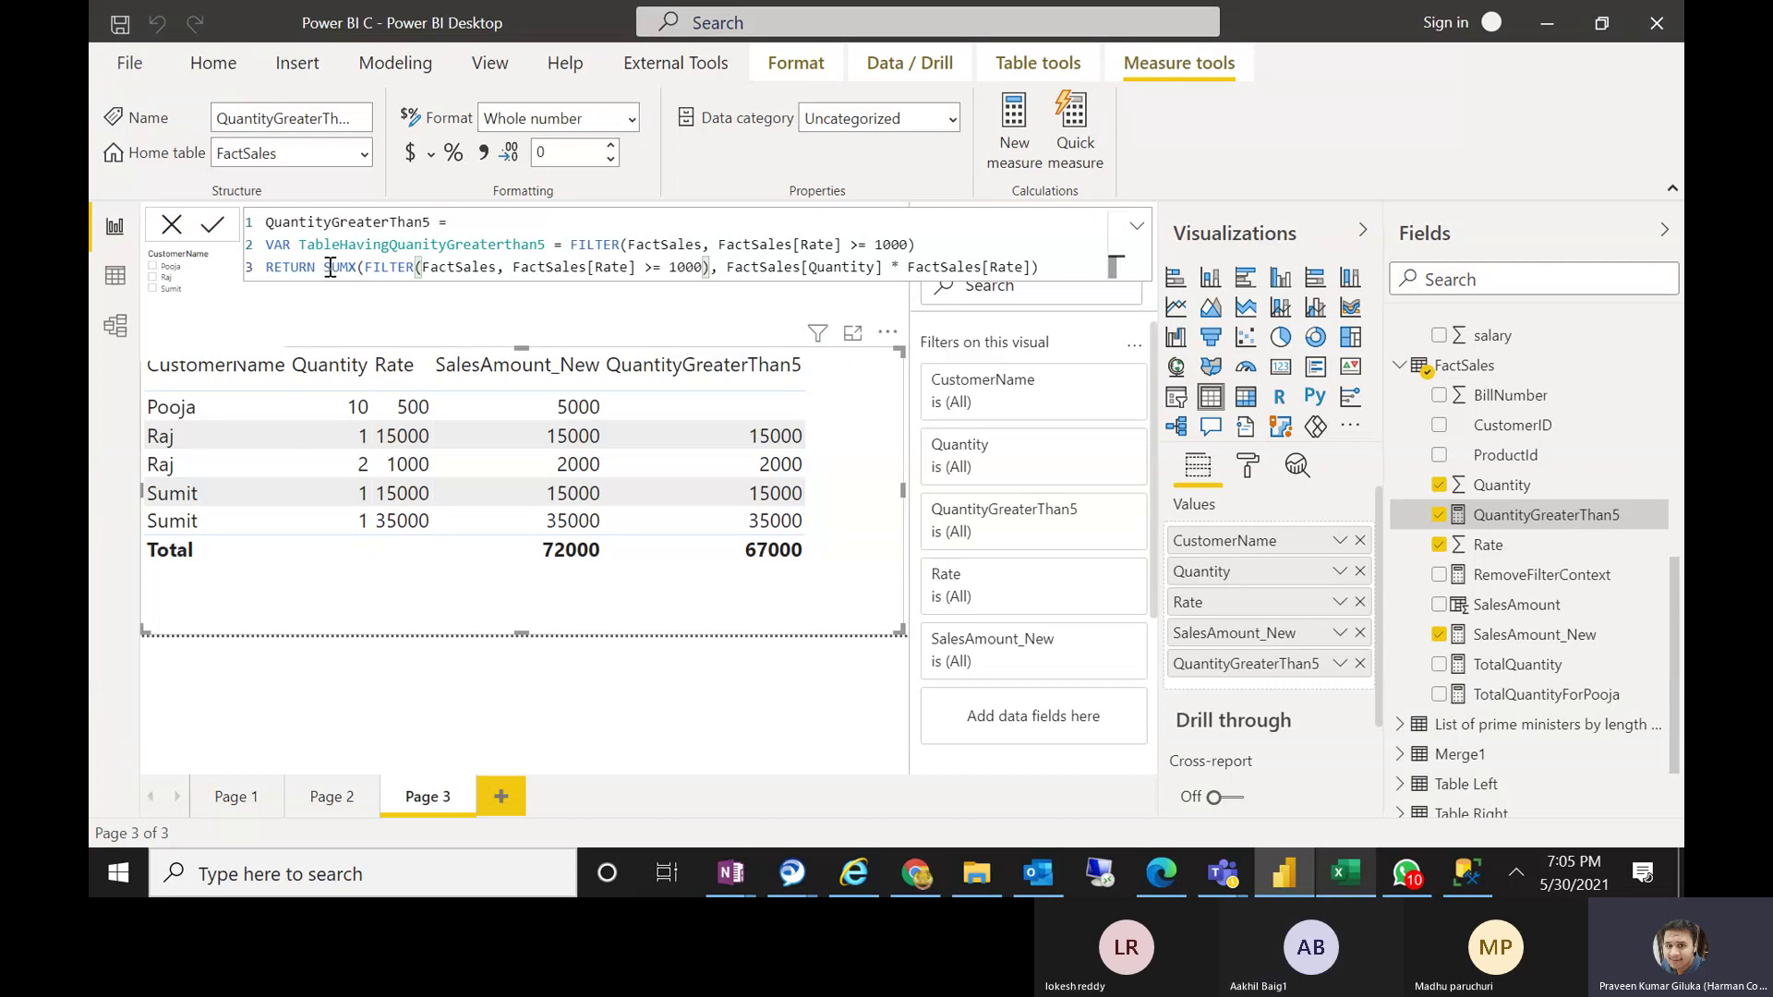
Remove the VAR line and the RETURN keyword so the measure starts directly with SUMX, and commit it
{"action": "left_click_drag", "start_coordinate": [323, 266], "coordinate": [263, 254]}
{"action": "key", "text": "BackSpace"}
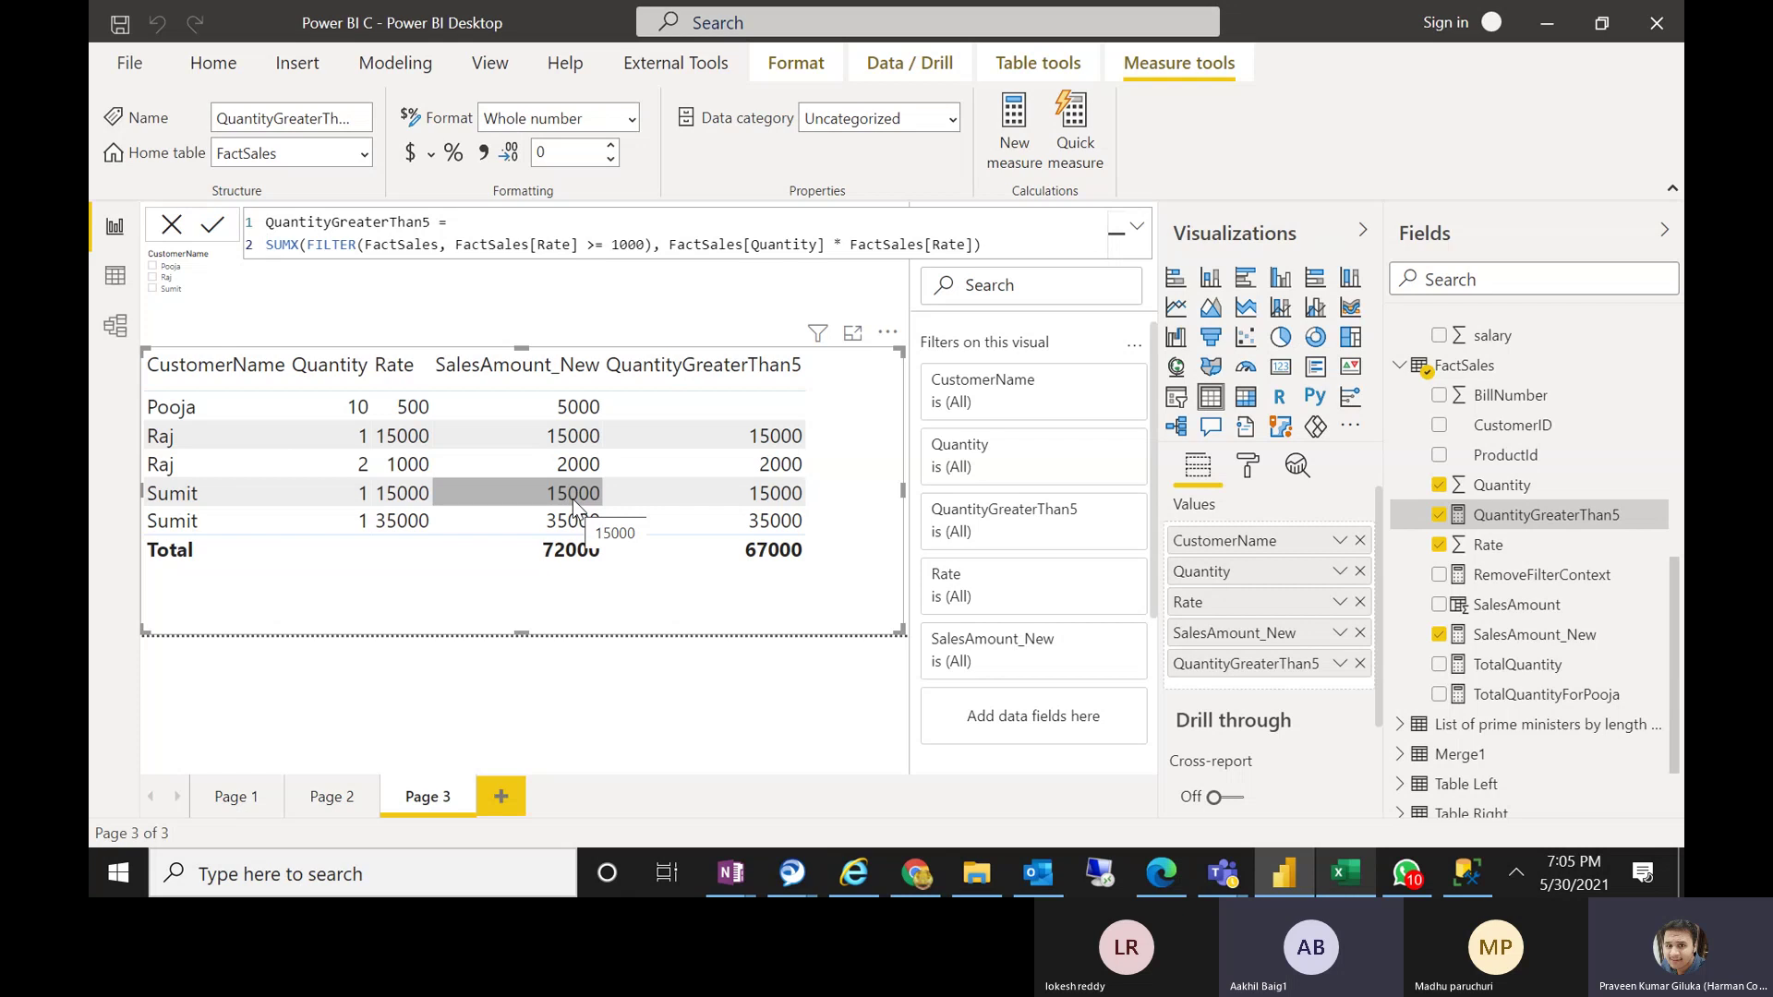
{"action": "left_click", "coordinate": [1011, 240]}
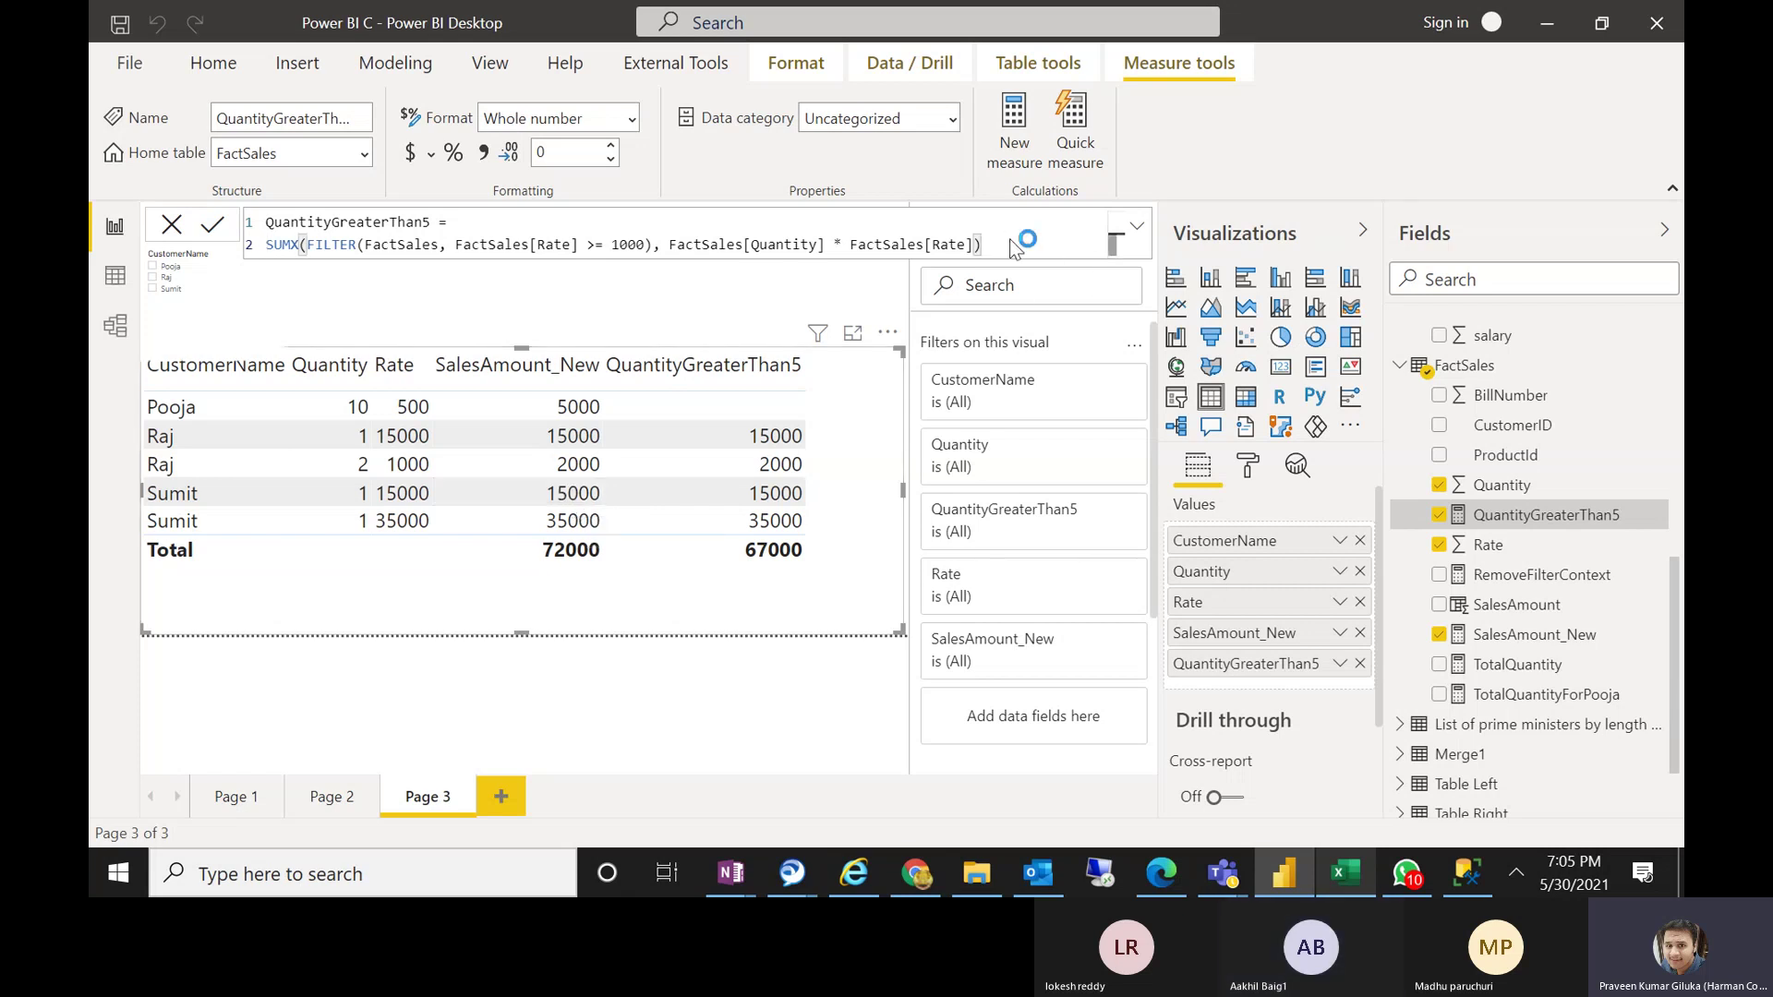
{"action": "left_click", "coordinate": [782, 563]}
{"action": "left_click_drag", "start_coordinate": [301, 245], "coordinate": [571, 245]}
{"action": "left_click", "coordinate": [672, 238]}
{"action": "left_click", "coordinate": [290, 244], "text": "shift"}
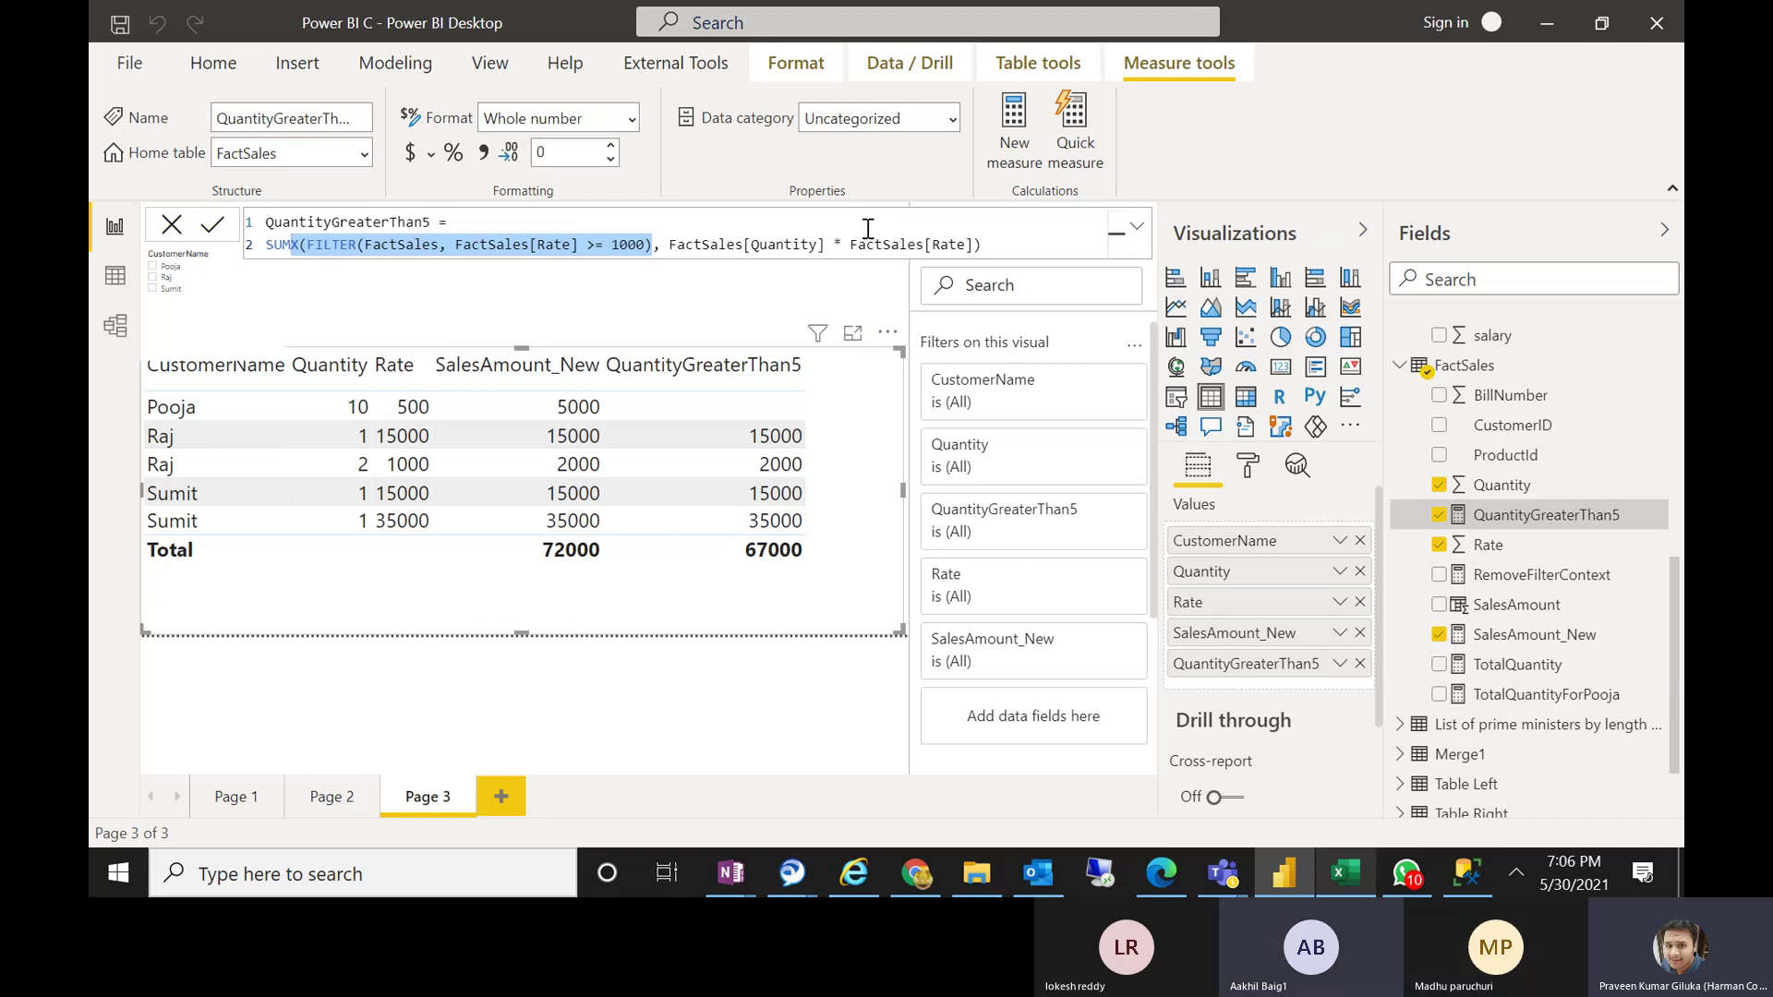
Undo the QuantityGreaterThan5 simplification edits back to the version with two VAR lines and the FactSales[Quantity] > 5 filter, and commit the measure
{"action": "left_click", "coordinate": [1038, 231]}
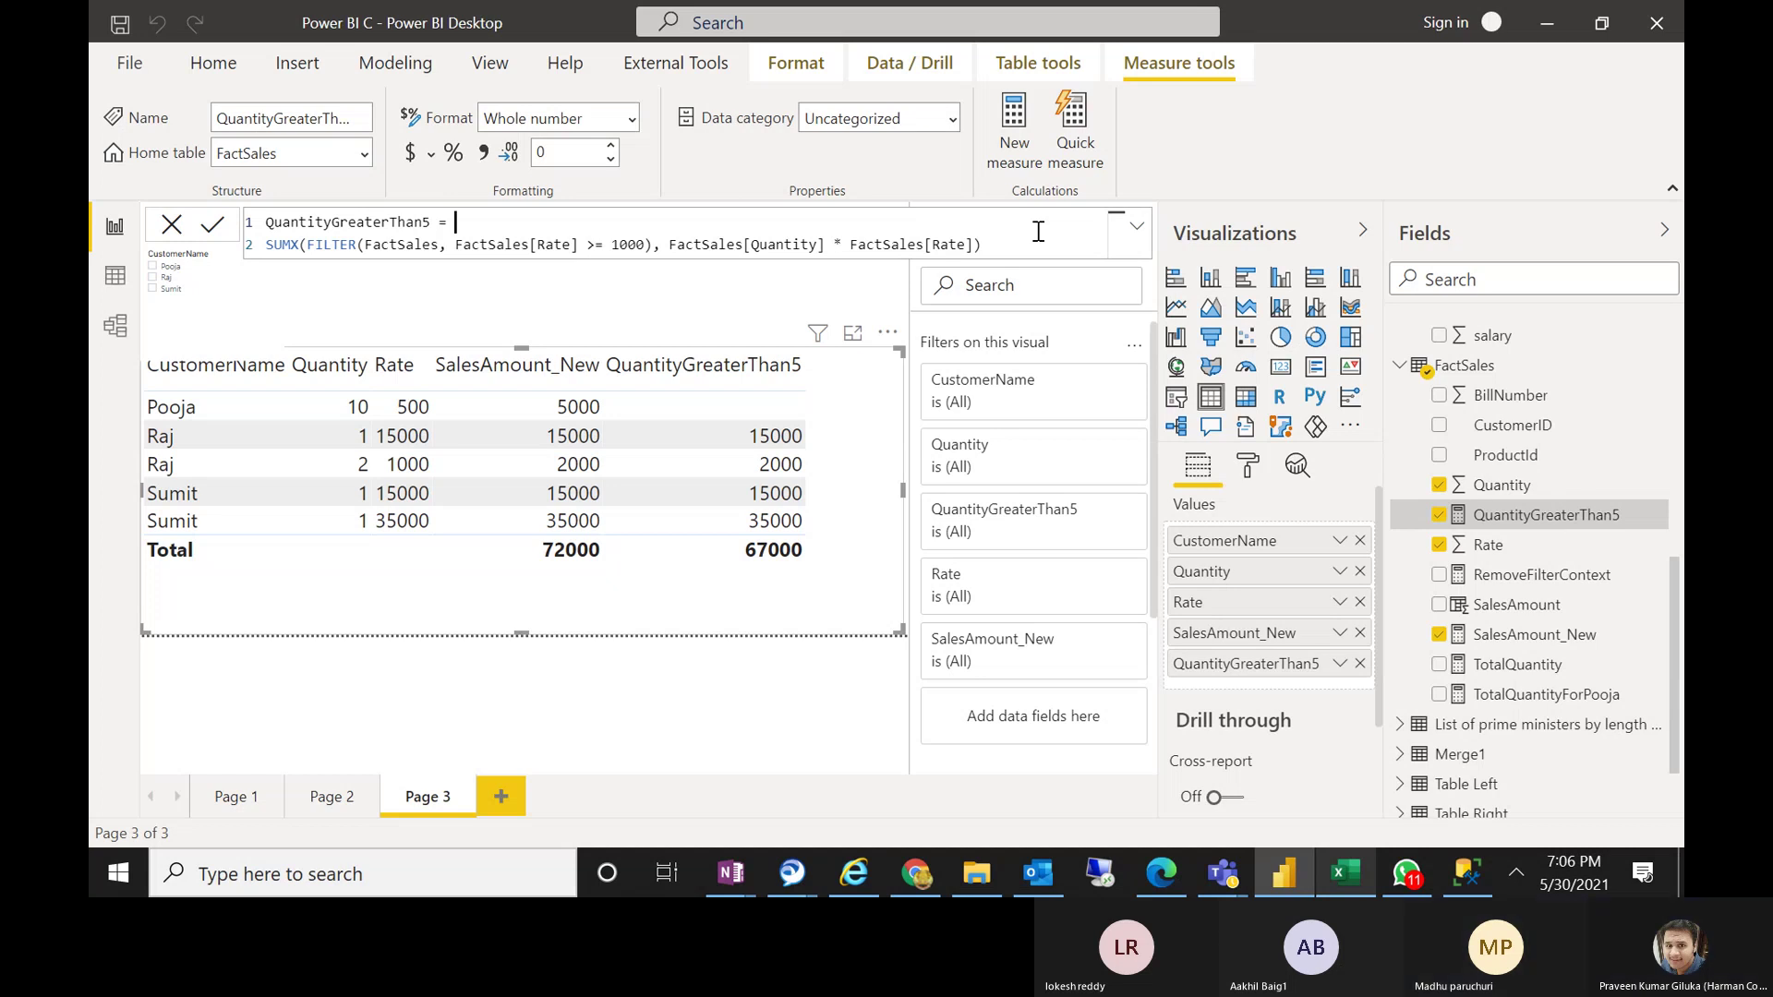
{"action": "key", "text": "ctrl+z"}
{"action": "key", "text": "ctrl+z"}
{"action": "key", "text": "ctrl+z"}
{"action": "key", "text": "ctrl+z"}
{"action": "key", "text": "ctrl+z"}
{"action": "key", "text": "ctrl+z"}
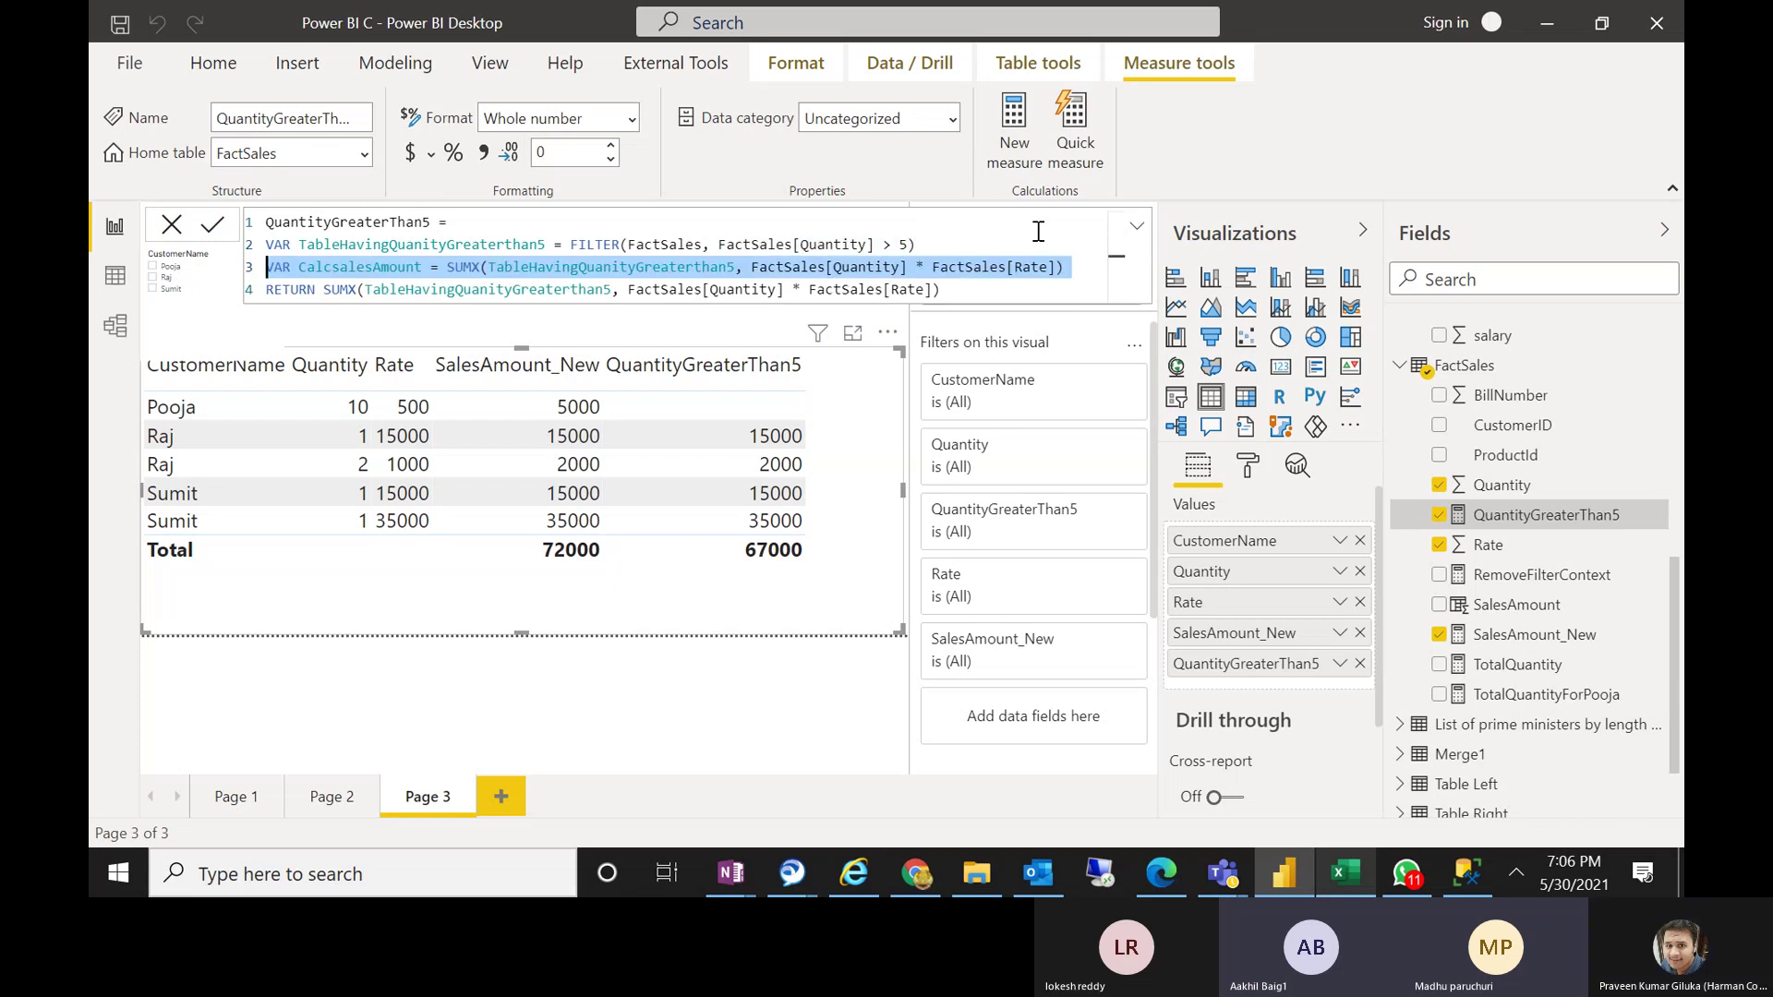
{"action": "left_click", "coordinate": [973, 295]}
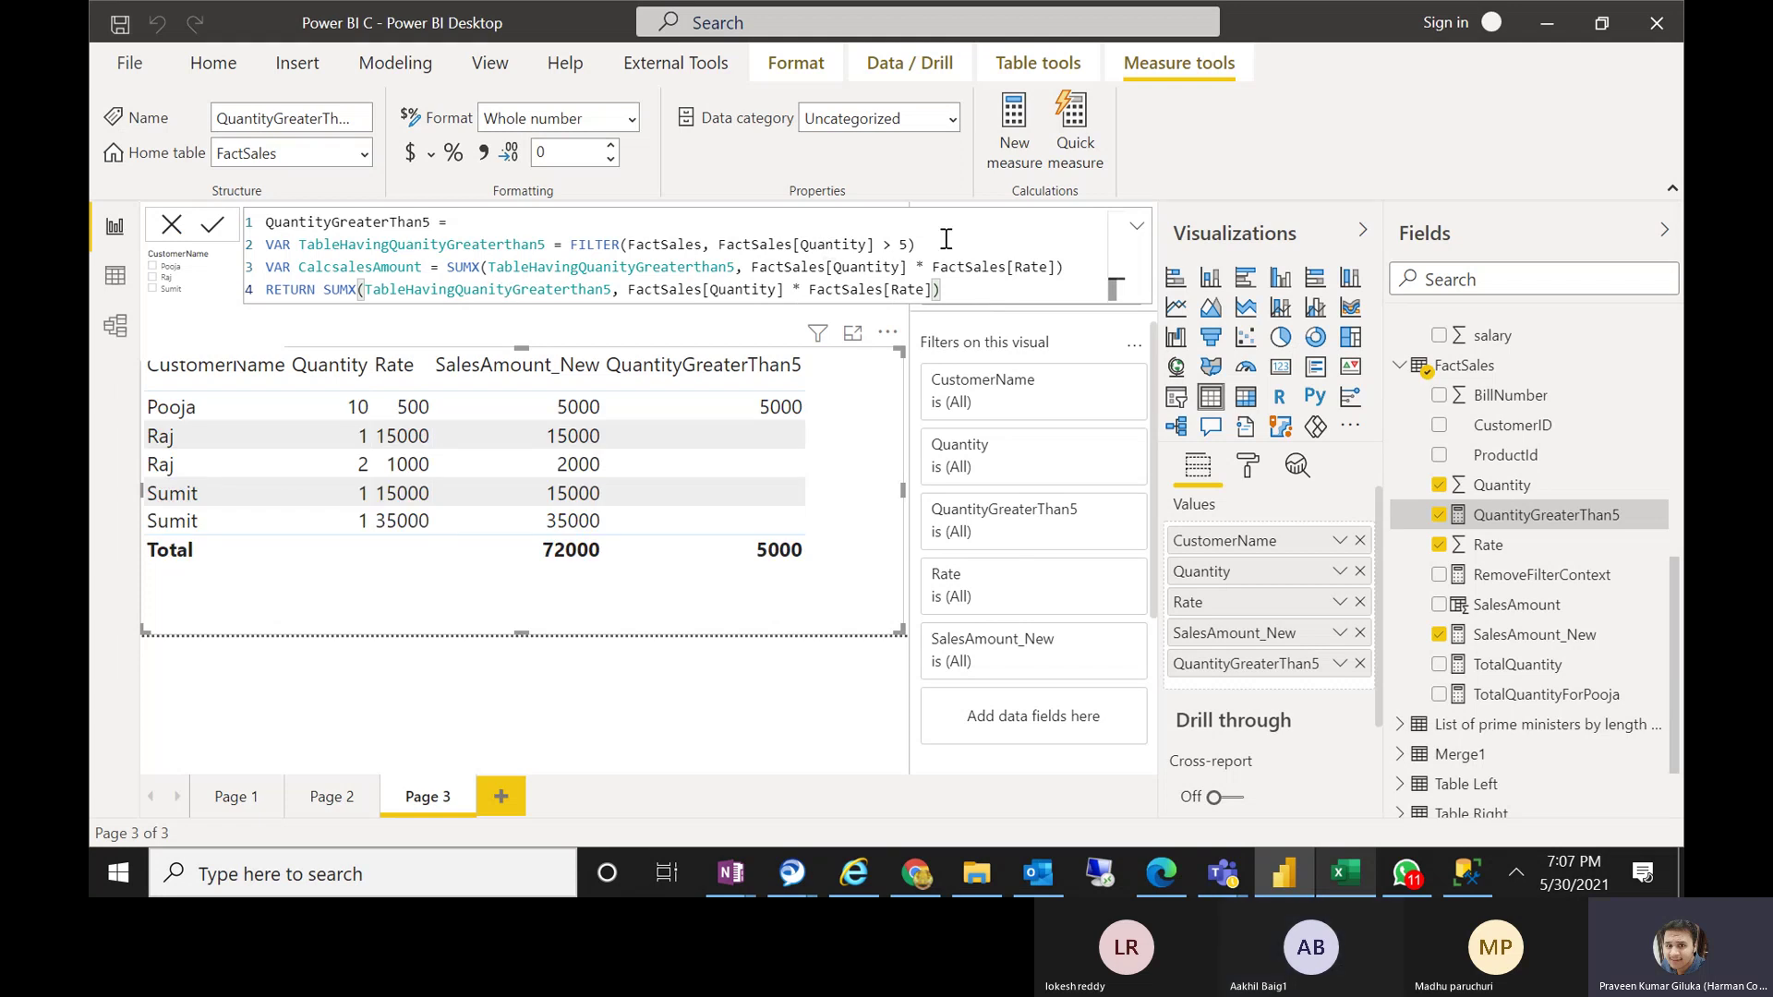
Examine how the TableHavingQuanityGreaterthan5 variable stores the FILTER expression and is reused inside the SUMX calls of the measure
{"action": "left_click_drag", "start_coordinate": [947, 242], "coordinate": [570, 243]}
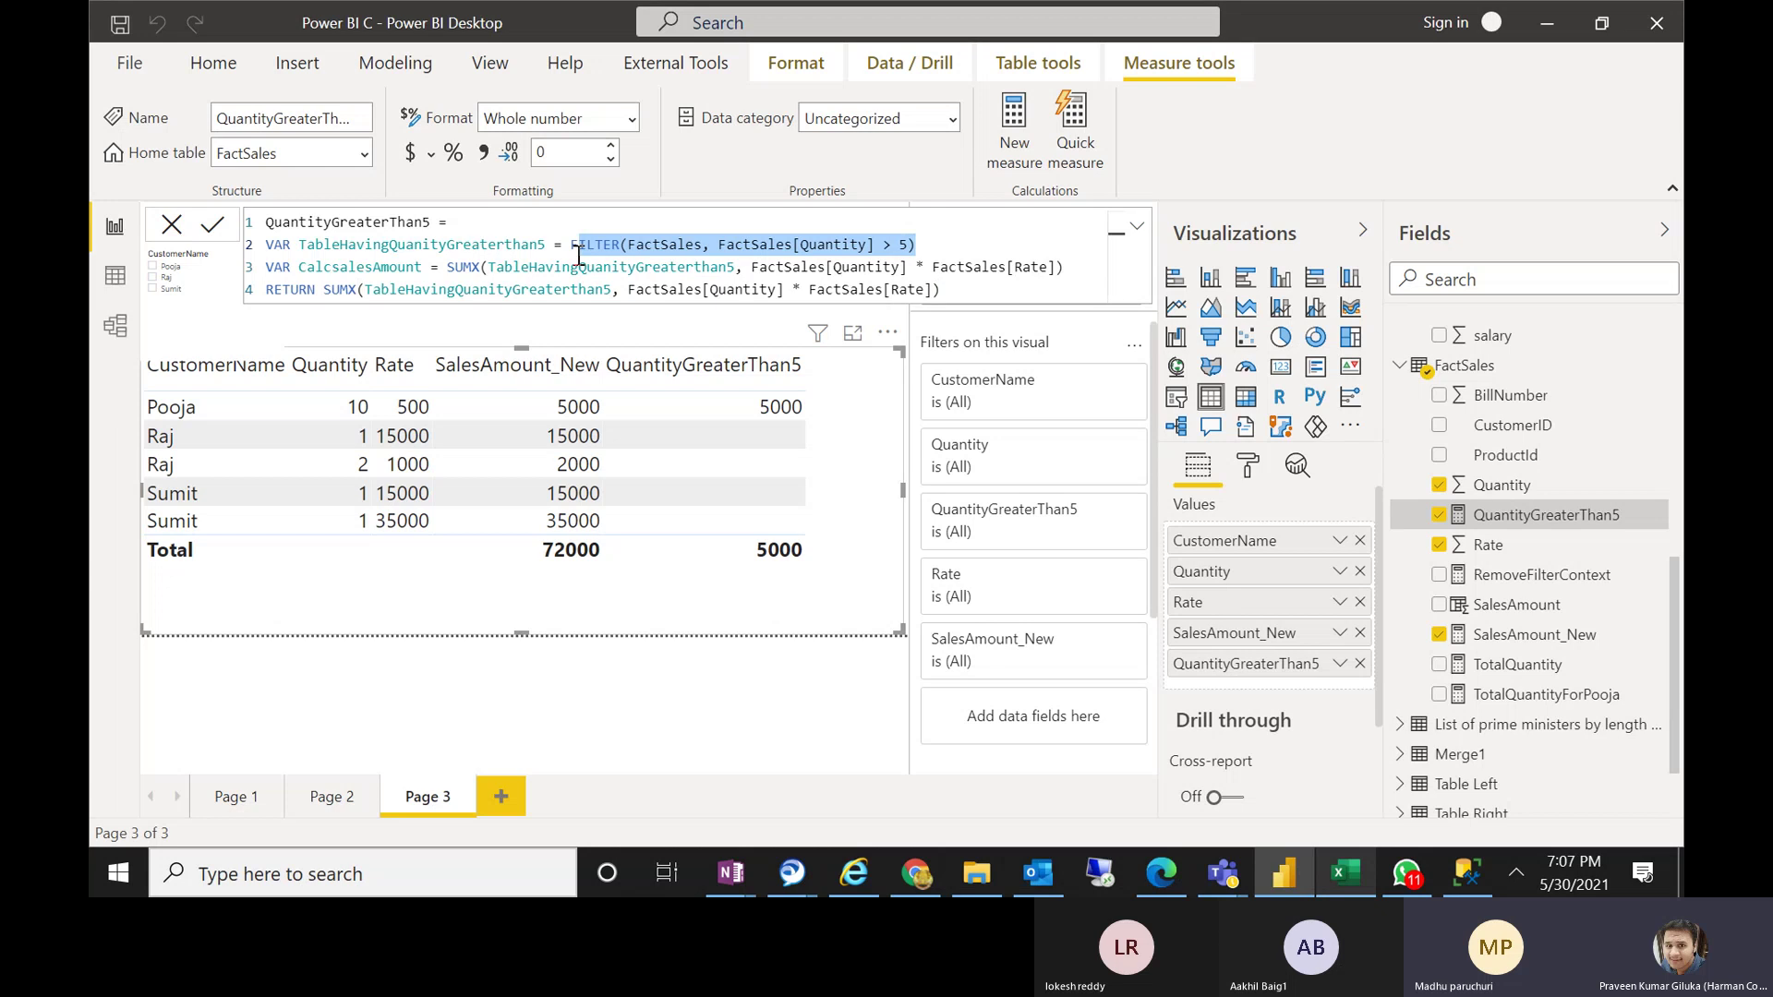
{"action": "left_click_drag", "start_coordinate": [296, 244], "coordinate": [552, 243]}
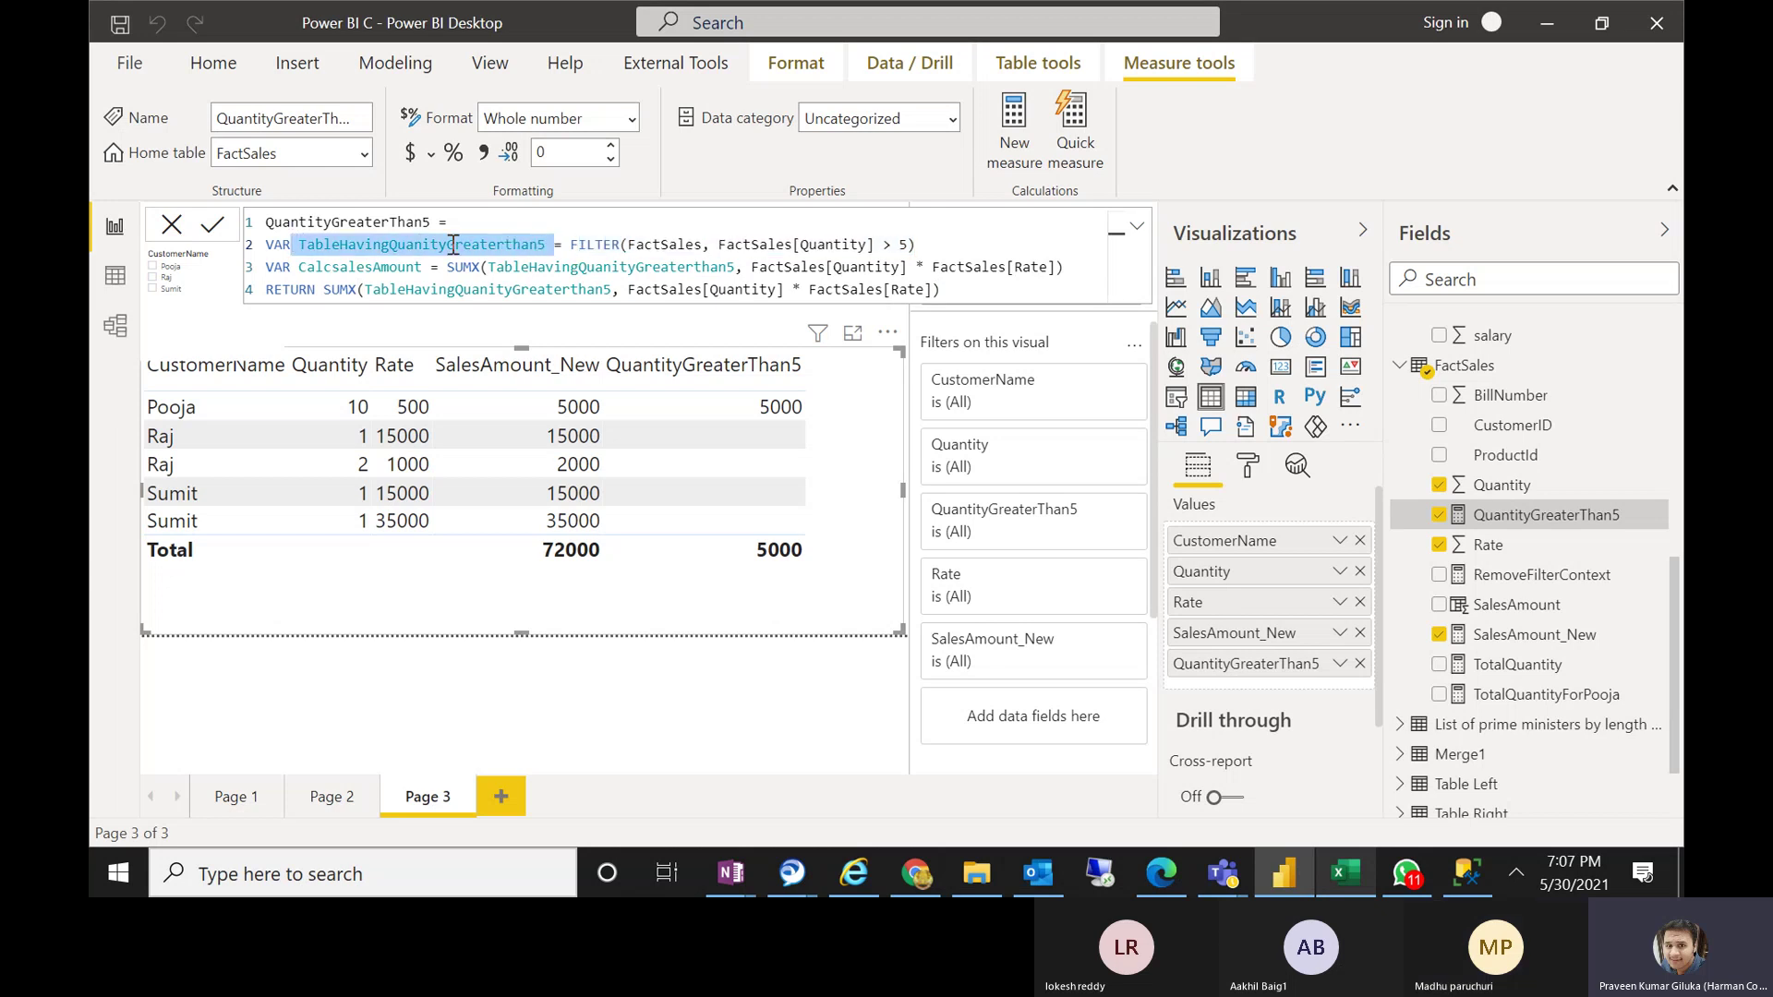
{"action": "left_click", "coordinate": [571, 243]}
{"action": "left_click_drag", "start_coordinate": [570, 244], "coordinate": [940, 246]}
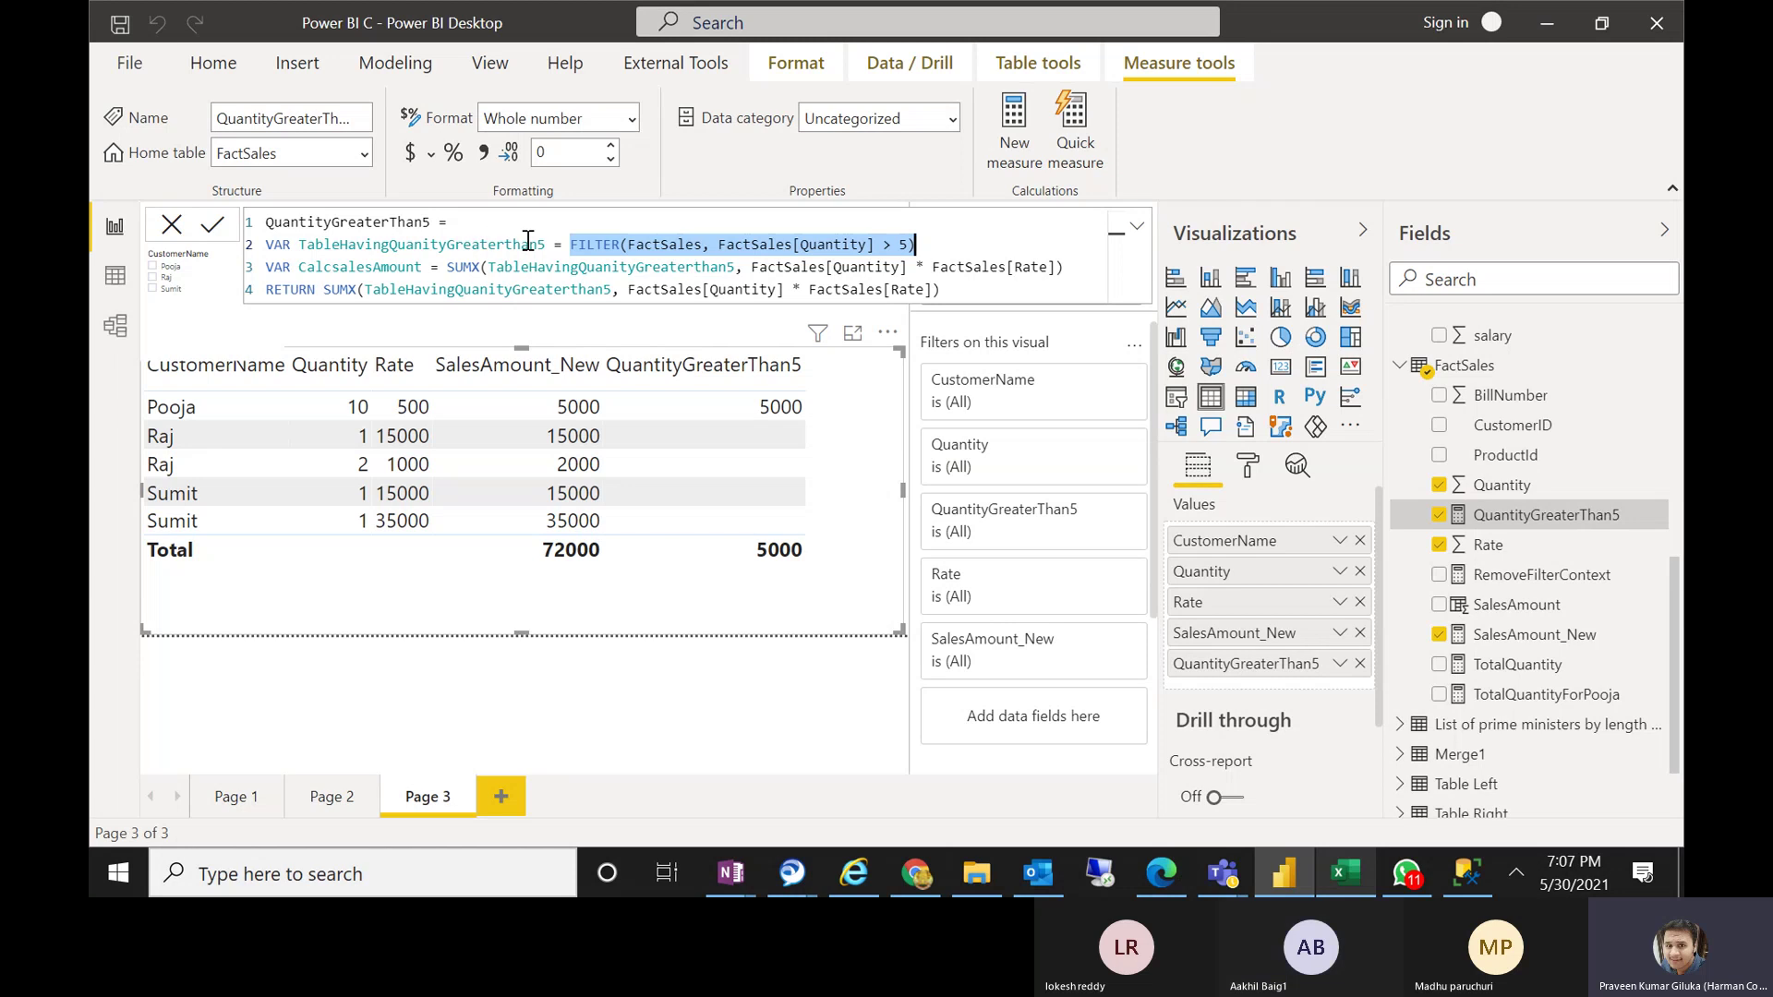
{"action": "left_click_drag", "start_coordinate": [488, 268], "coordinate": [741, 268]}
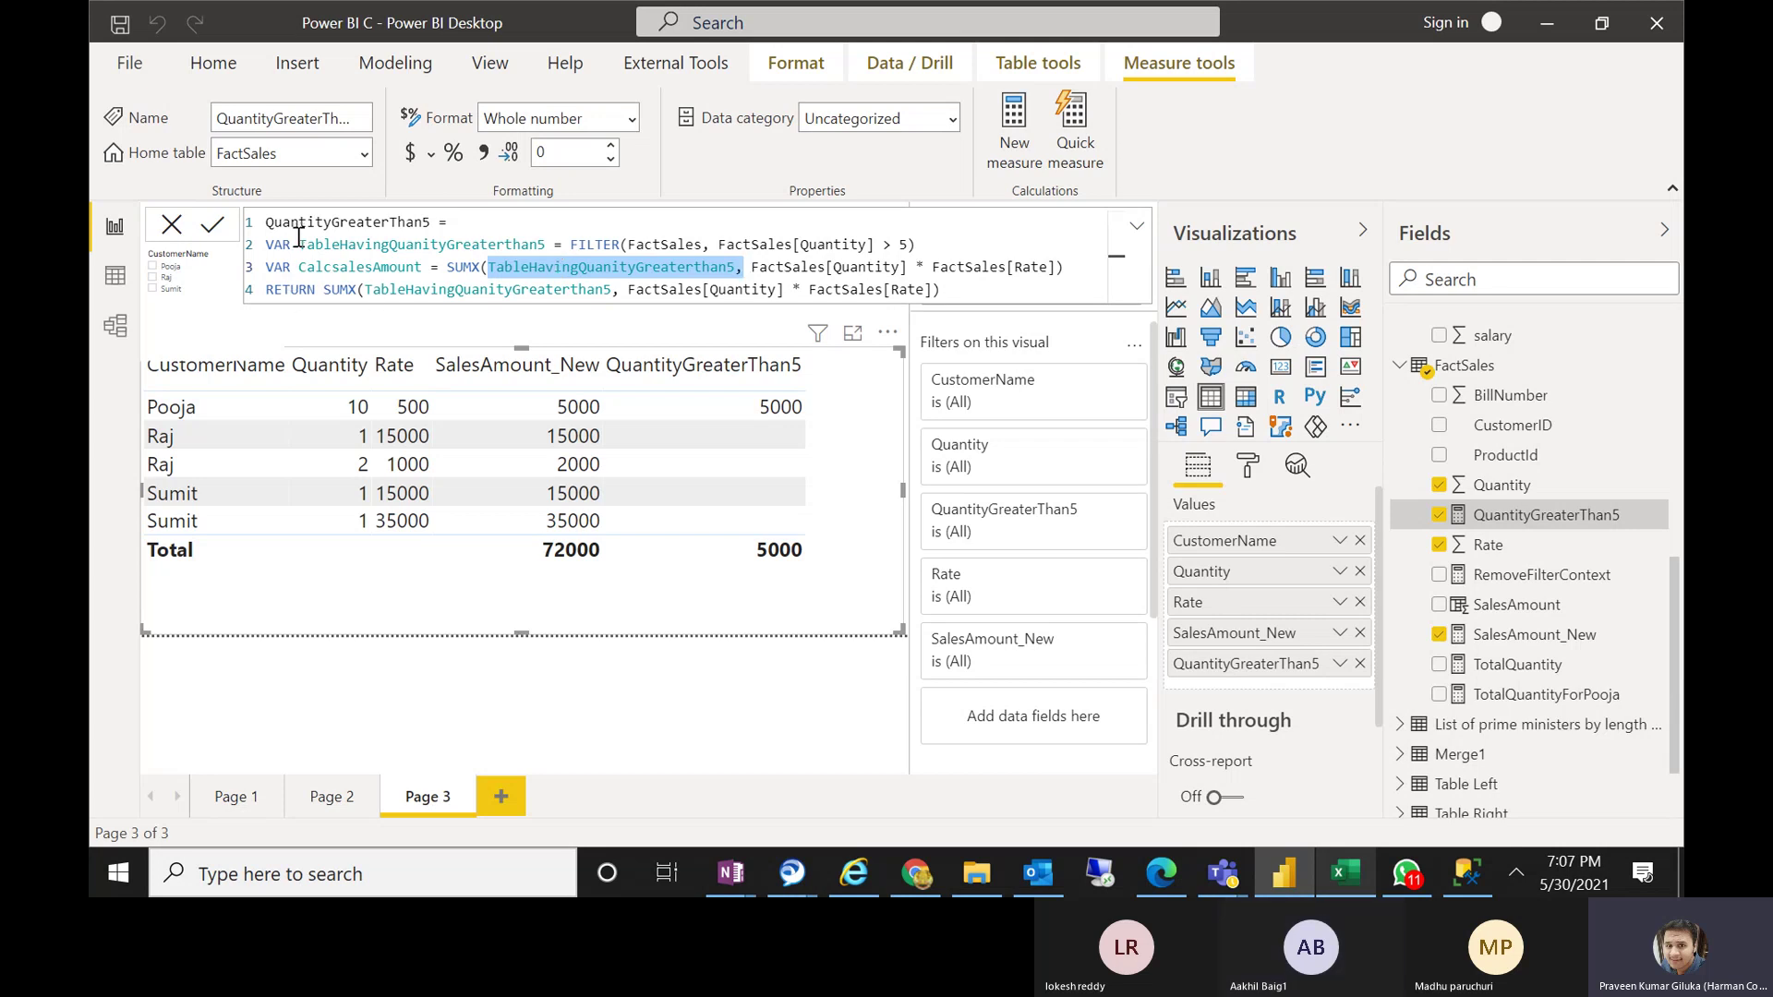
{"action": "left_click_drag", "start_coordinate": [298, 244], "coordinate": [565, 262]}
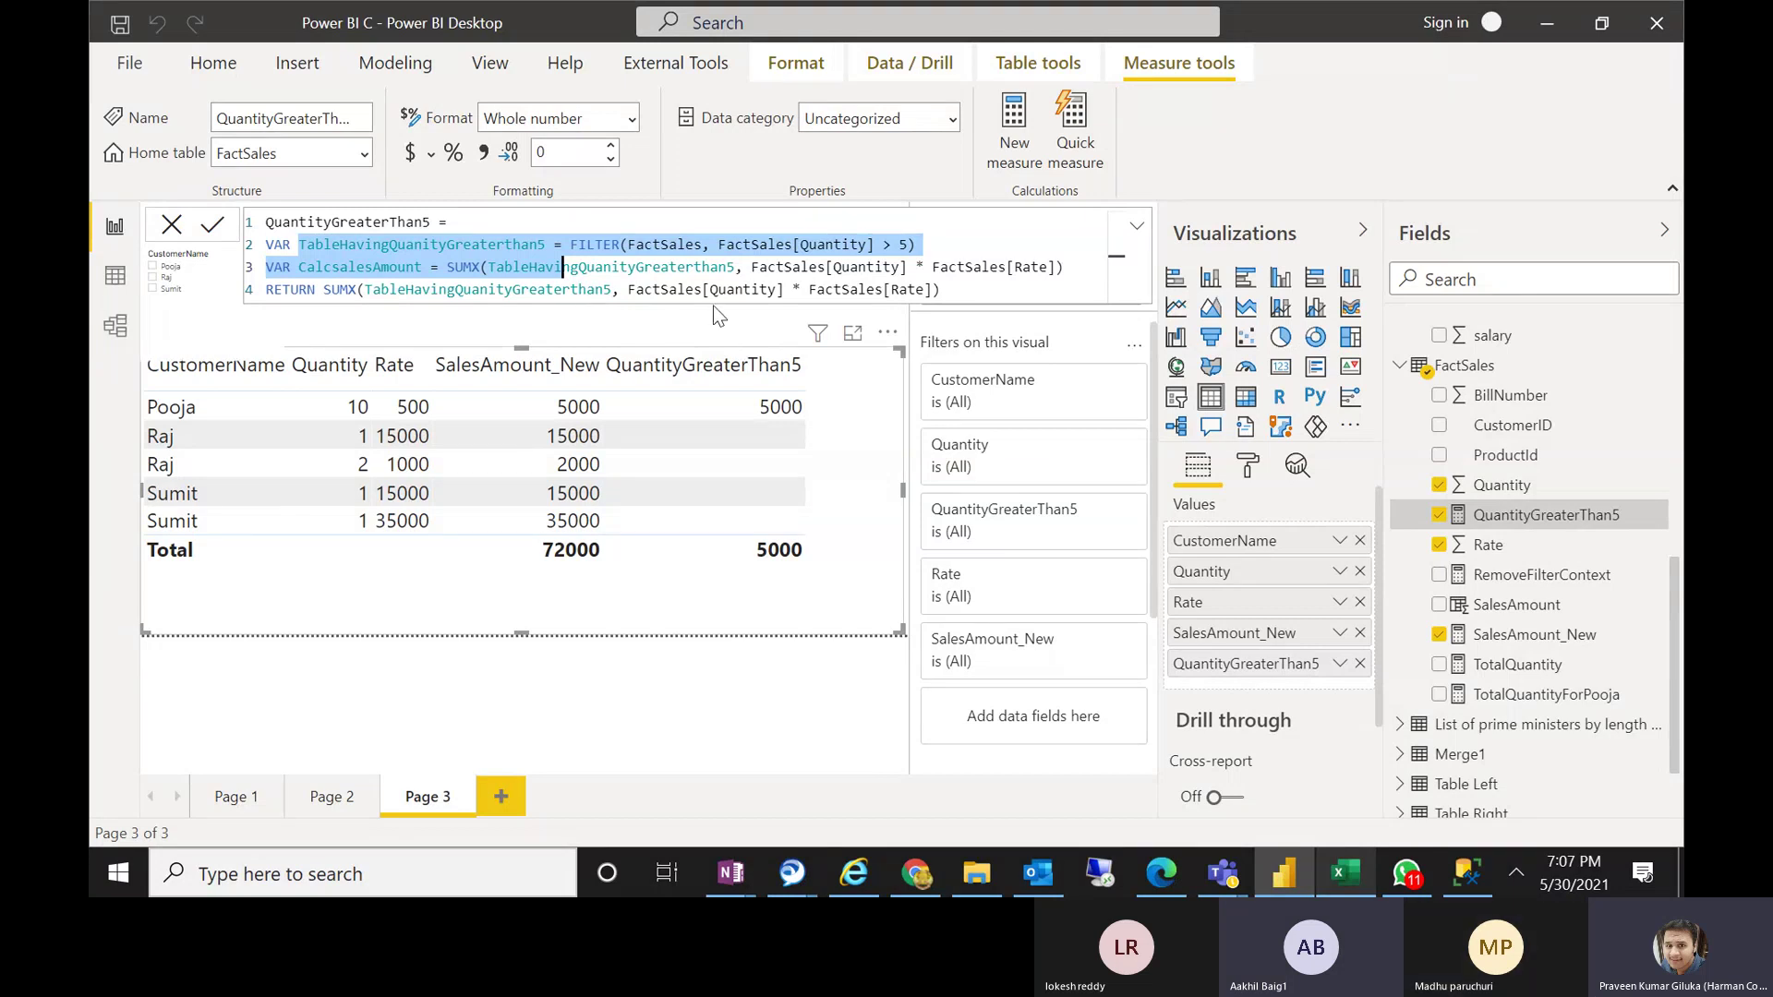
{"action": "left_click", "coordinate": [323, 266]}
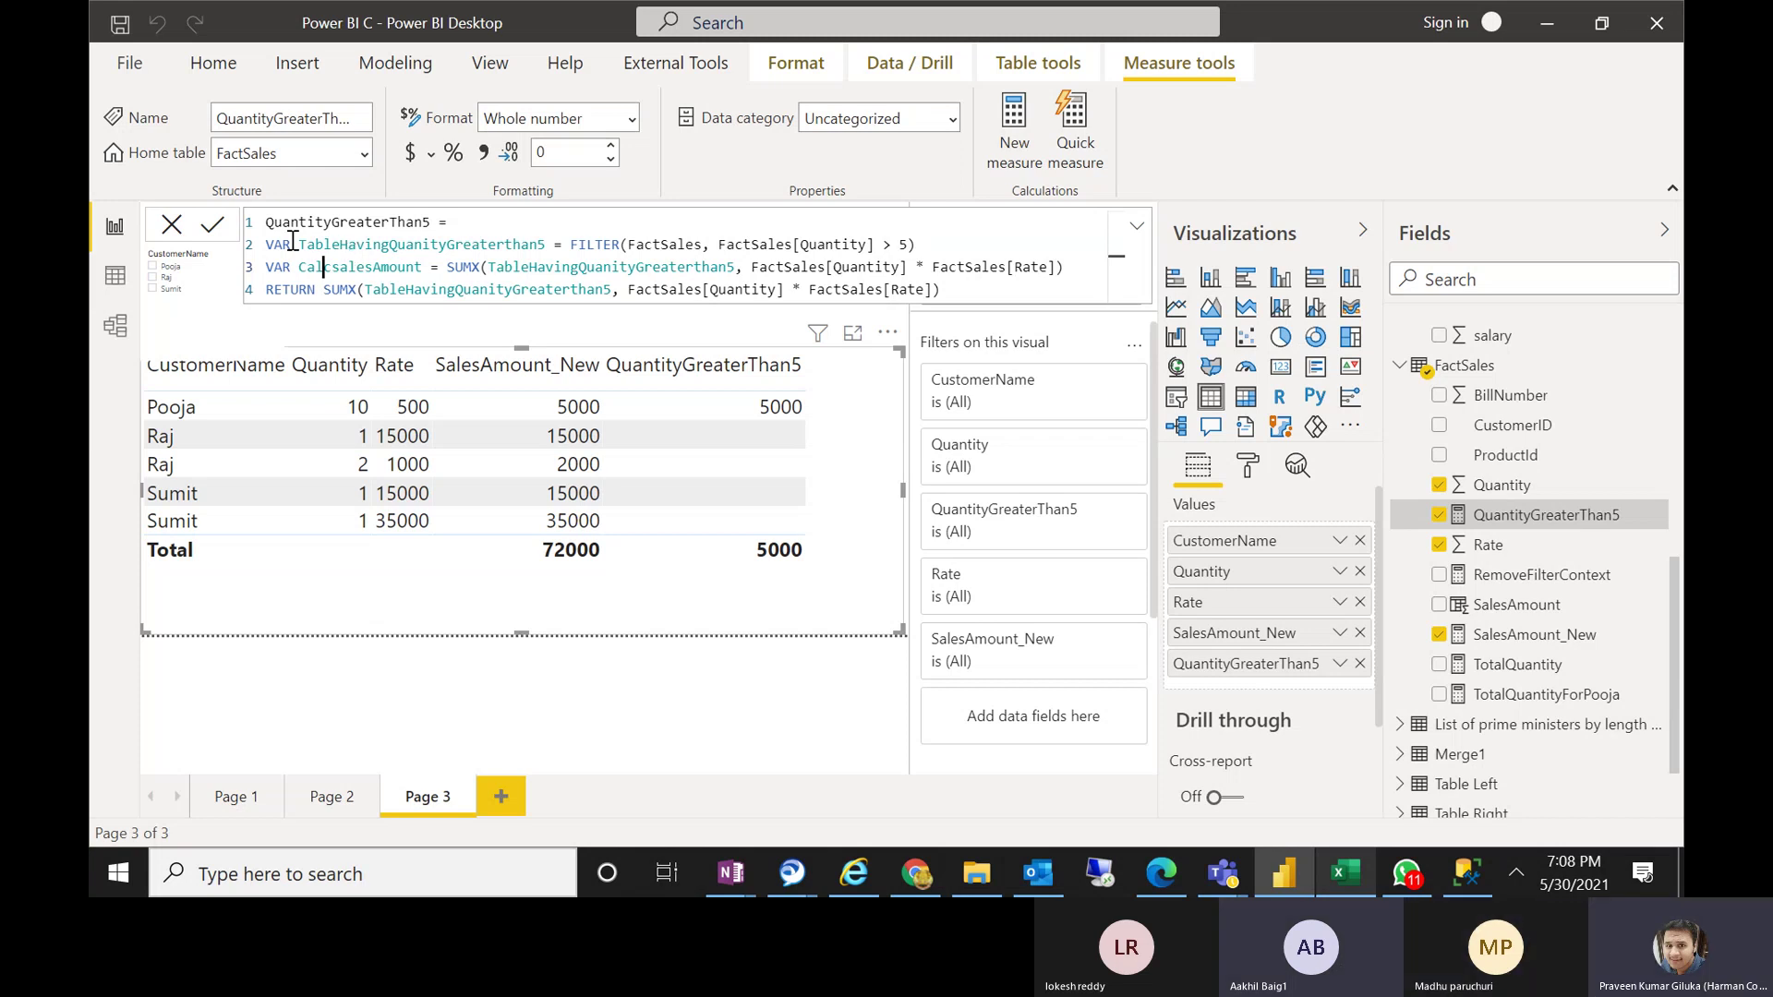
{"action": "double_click", "coordinate": [371, 245]}
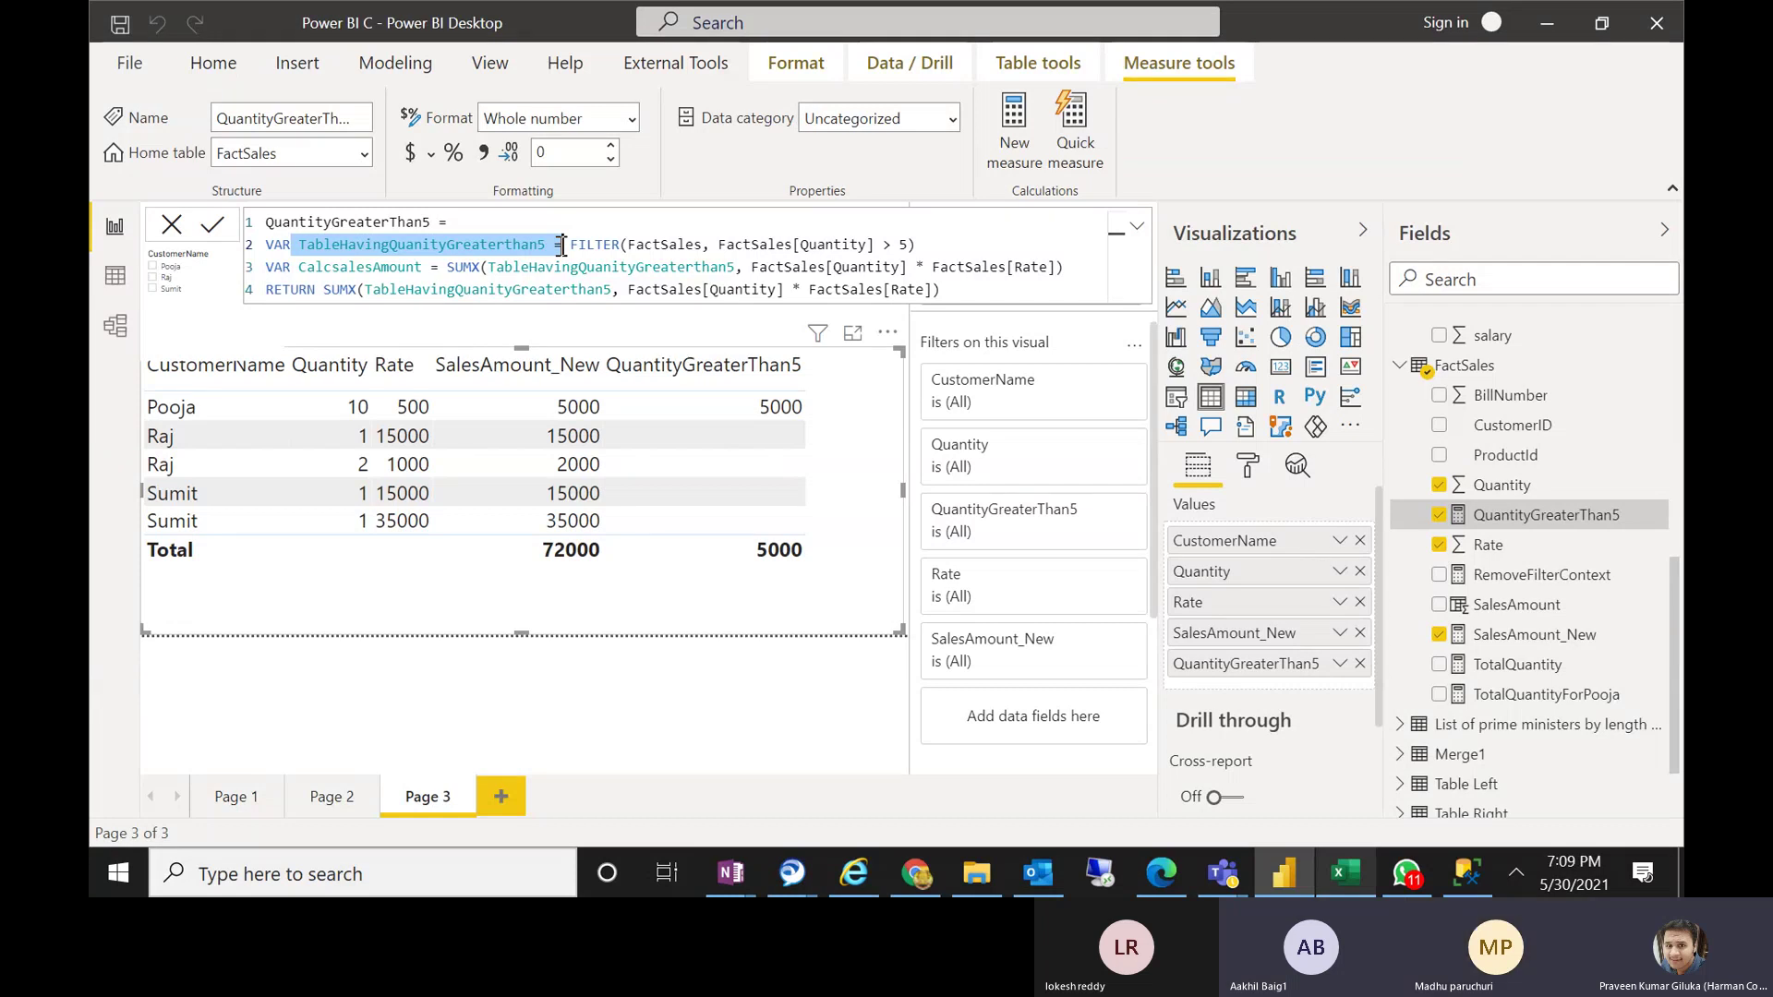
{"action": "left_click", "coordinate": [980, 289]}
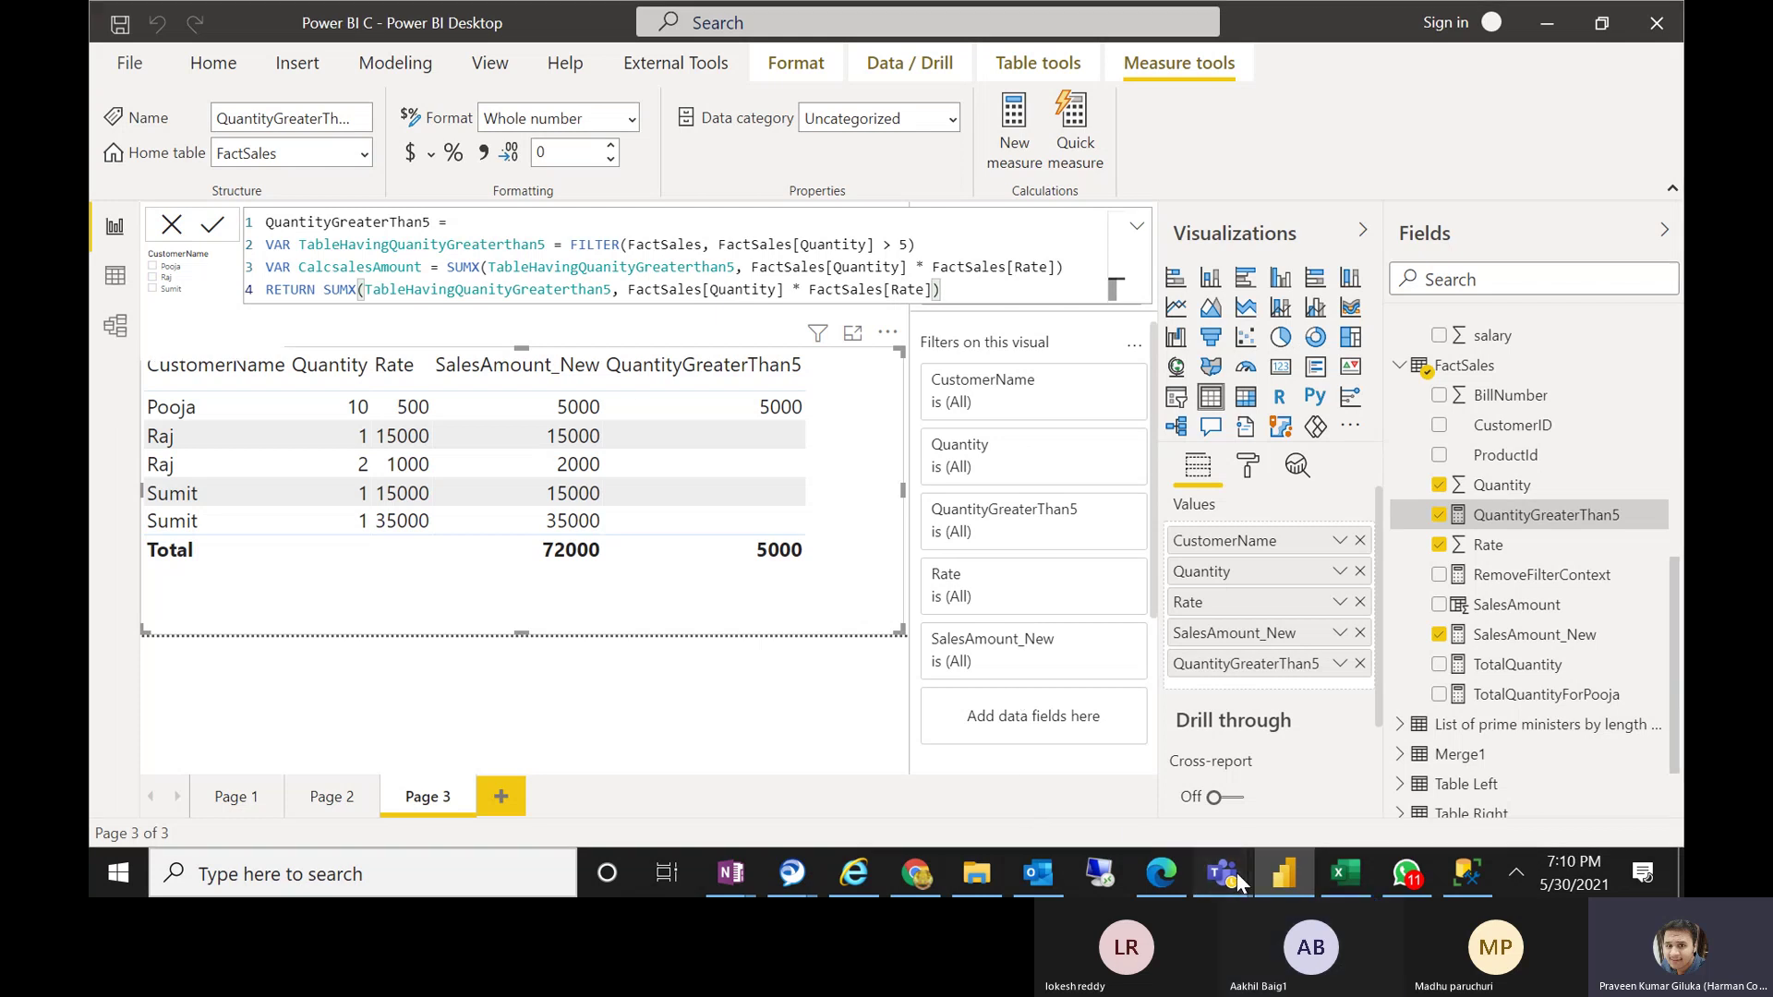
Switch to the Power BI Session 8 meeting in Microsoft Teams and stop the meeting recording
{"action": "mouse_move", "coordinate": [1238, 873]}
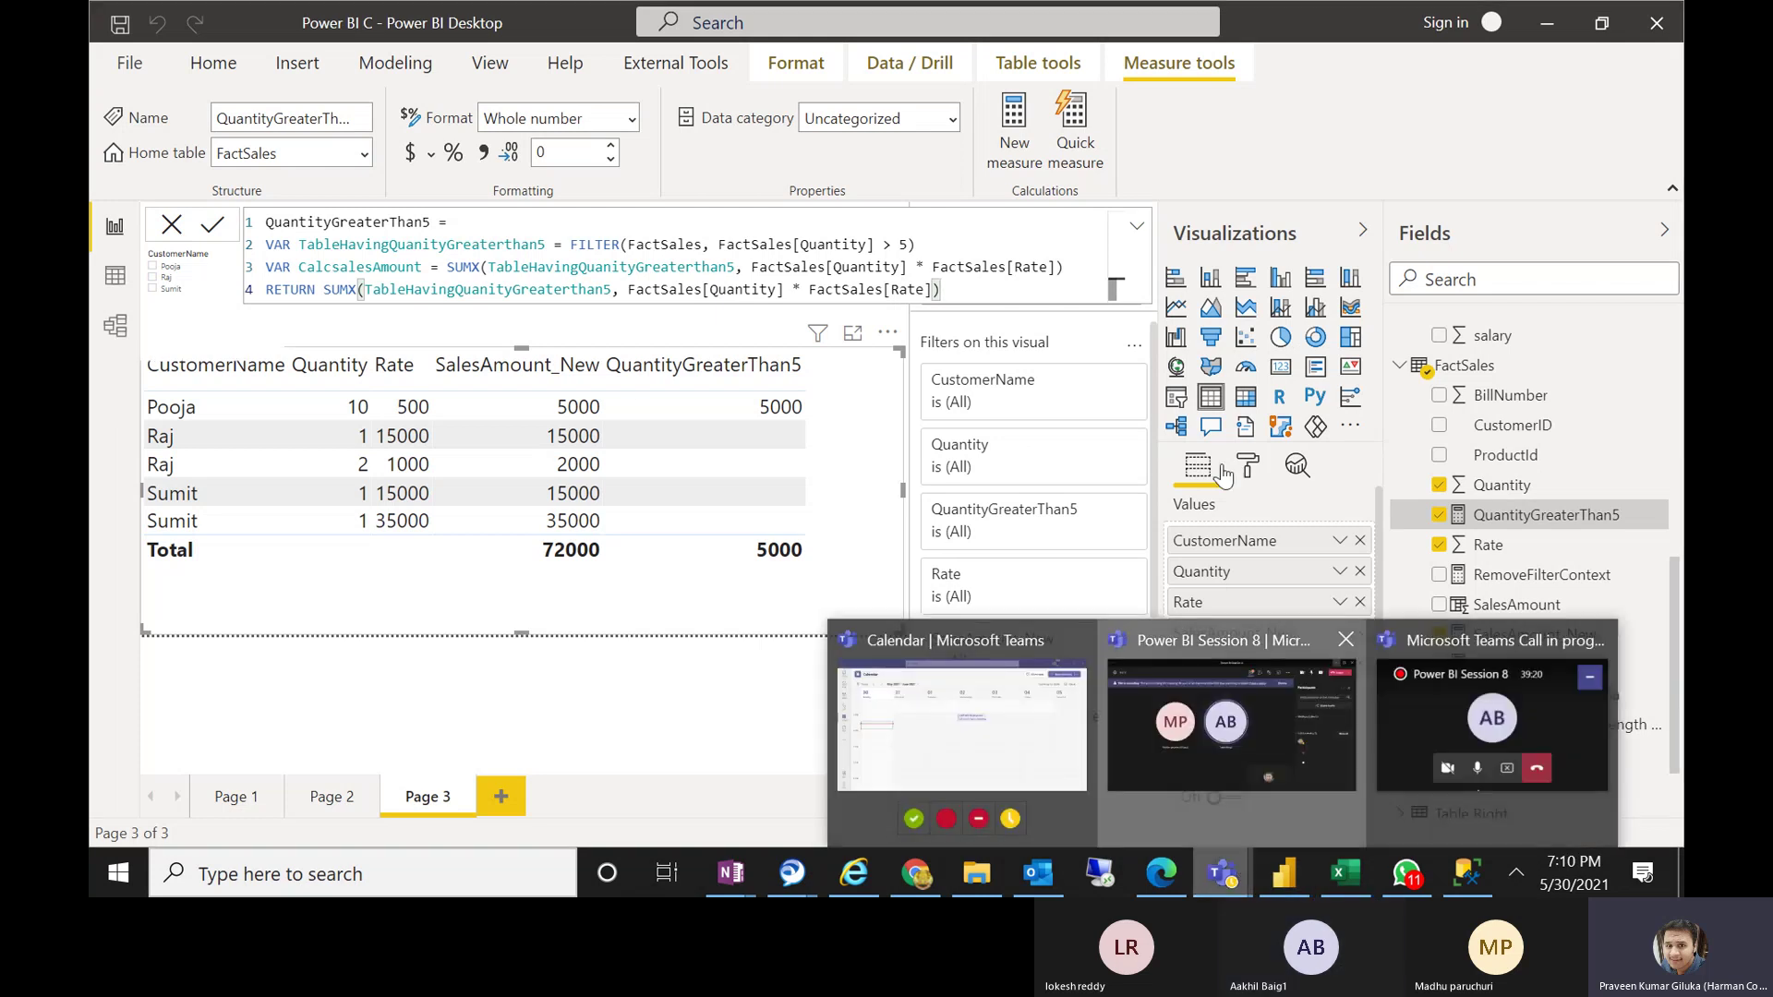
{"action": "left_click", "coordinate": [1244, 718]}
{"action": "left_click", "coordinate": [1245, 92]}
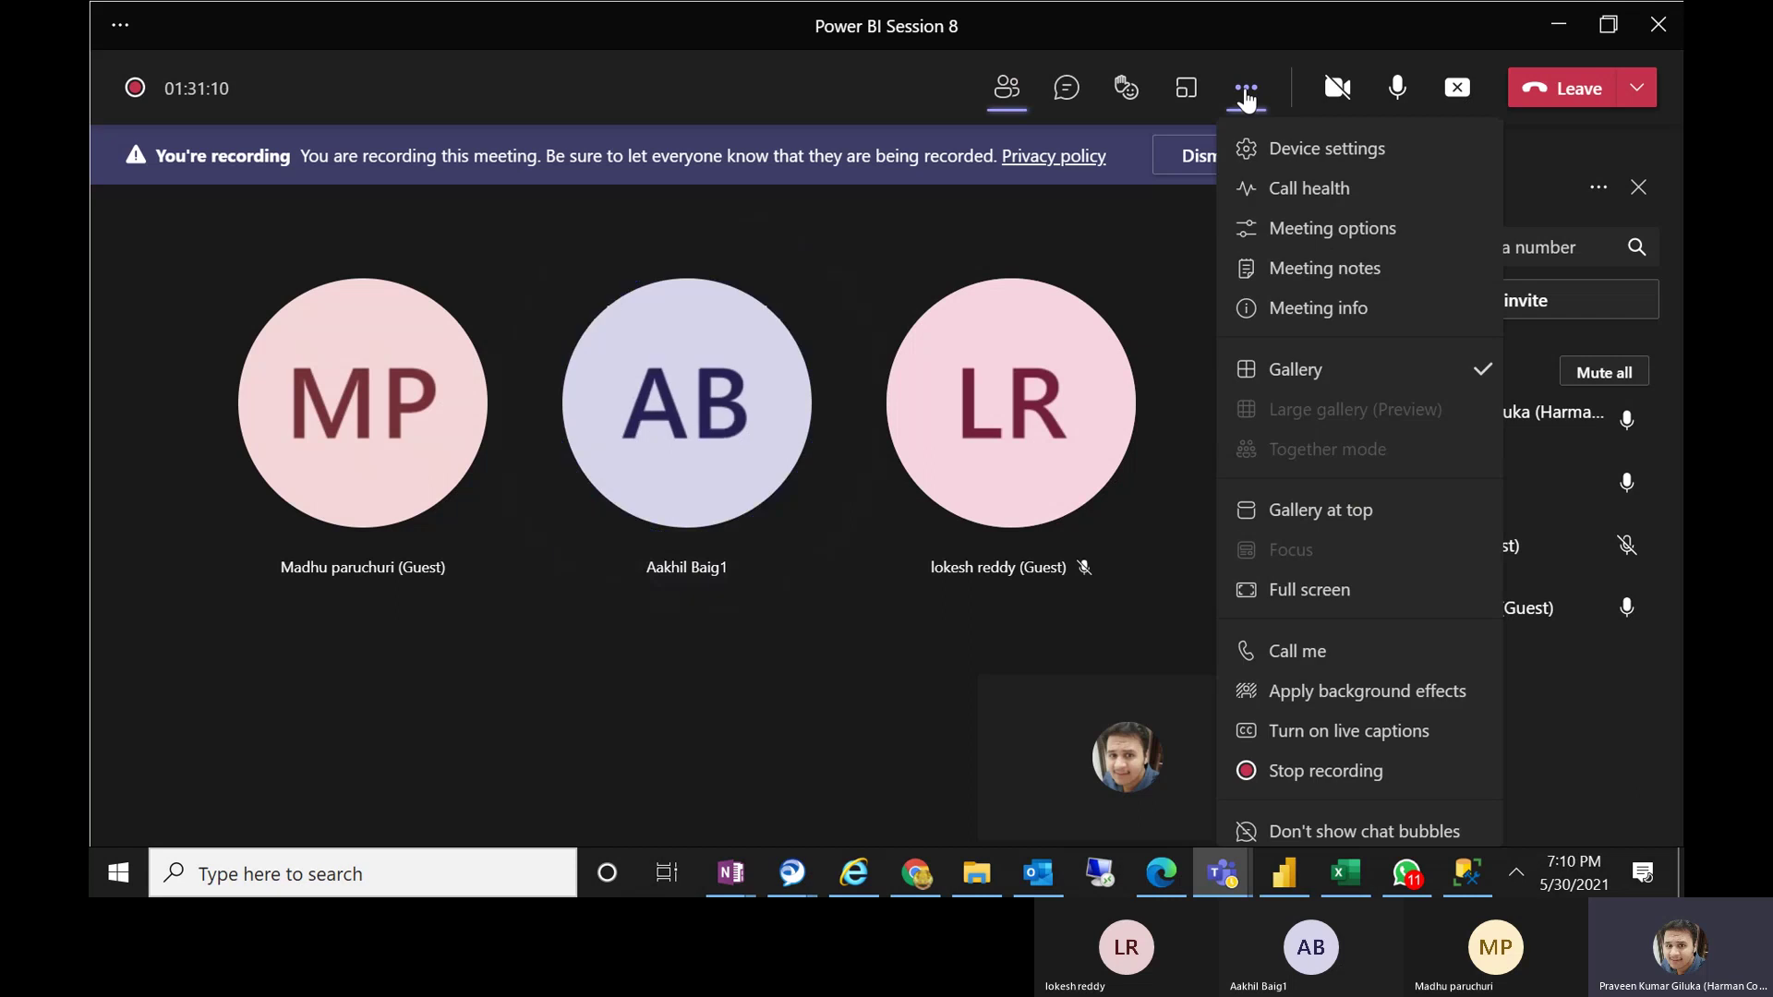
{"action": "left_click", "coordinate": [1317, 768]}
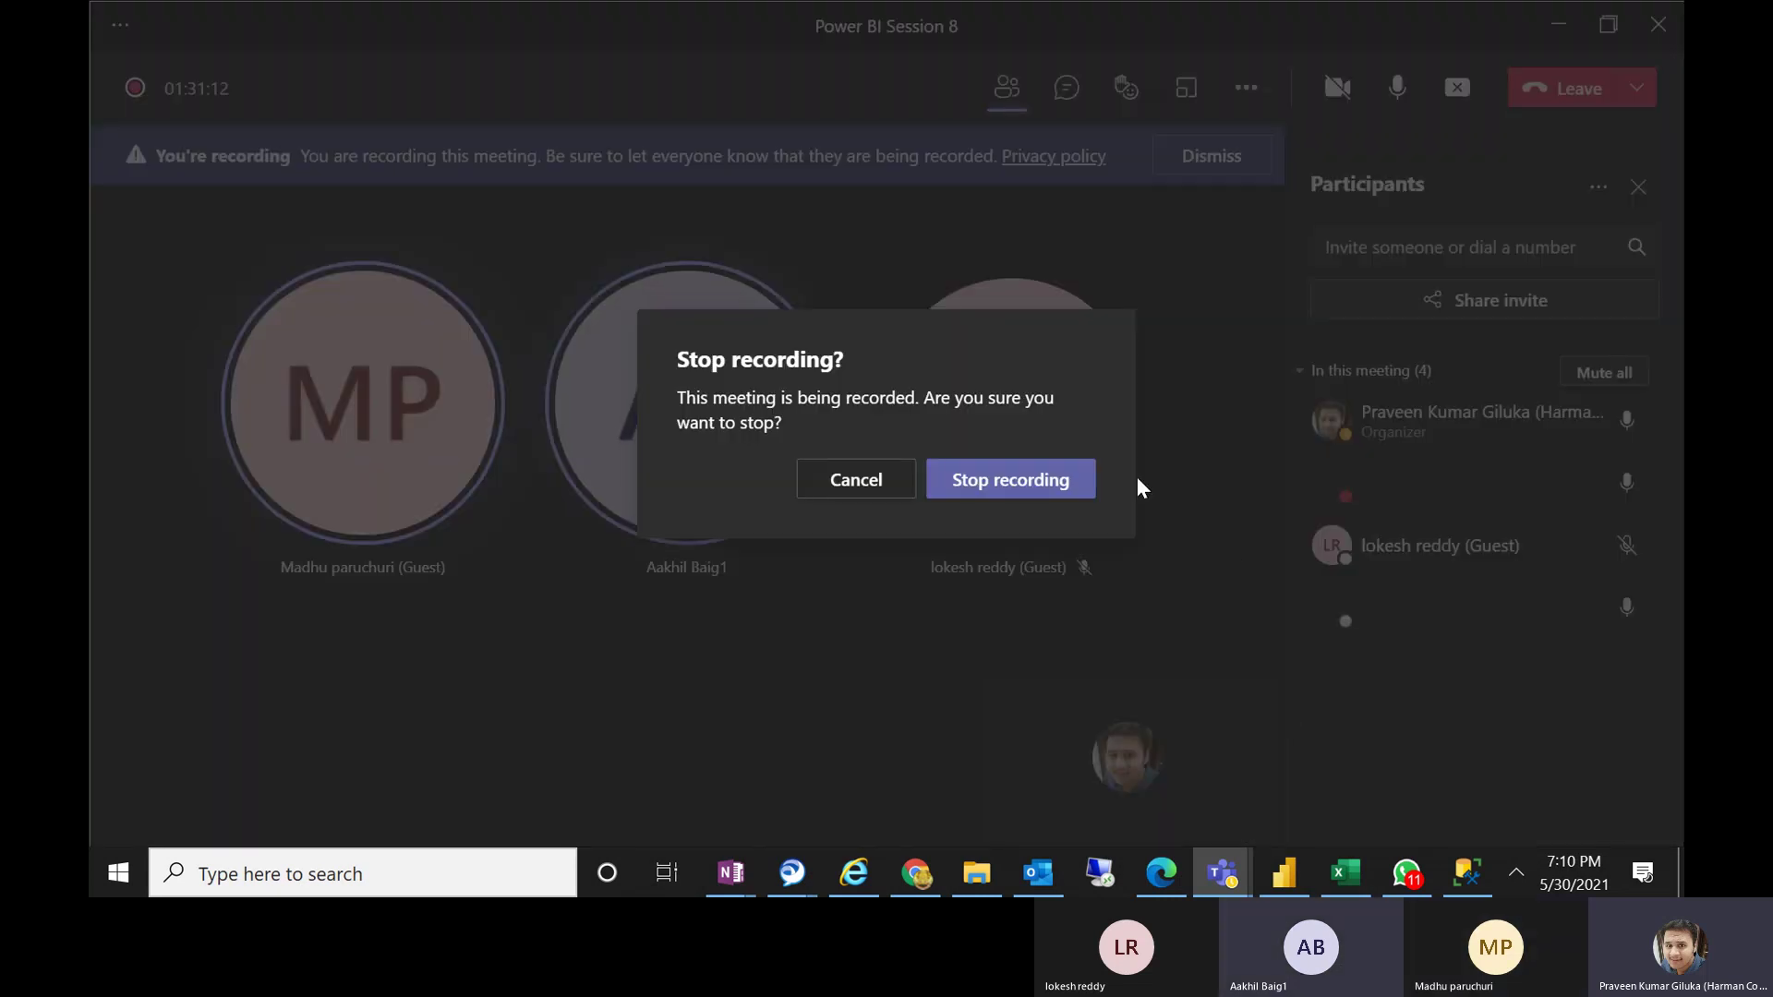